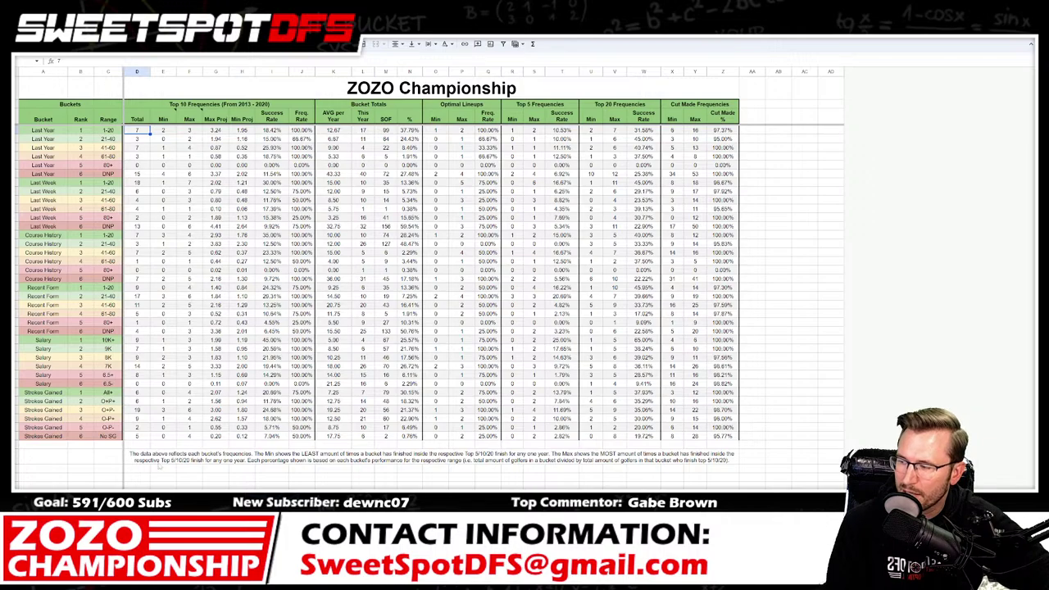
Step: Switch to the golfer sheet with tournament information and course fit, and select the third golfer's Name + ID cell
key(ctrl+shift+Page_Down)
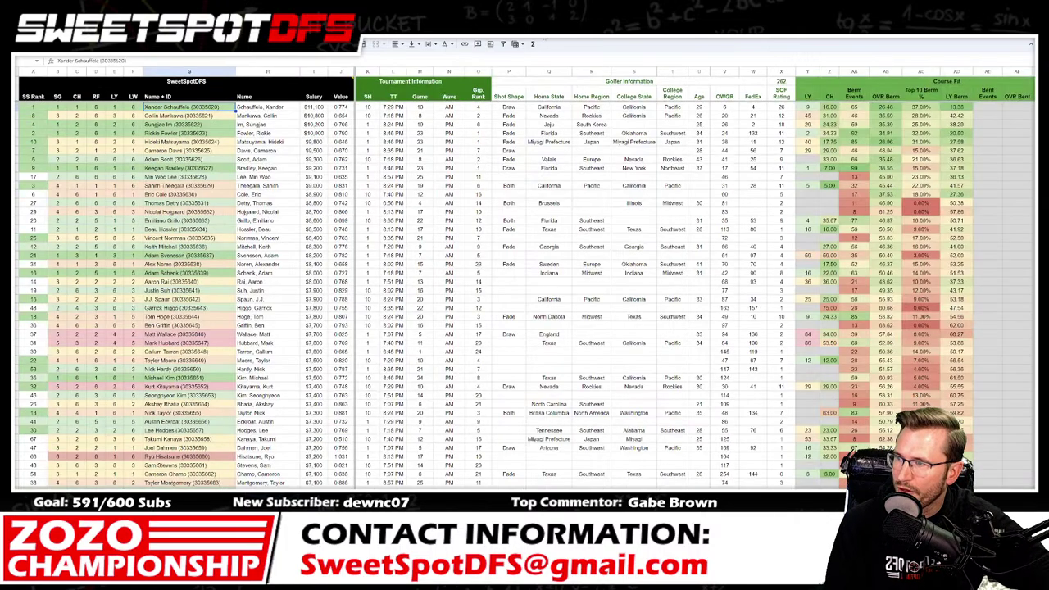
click(516, 43)
click(449, 159)
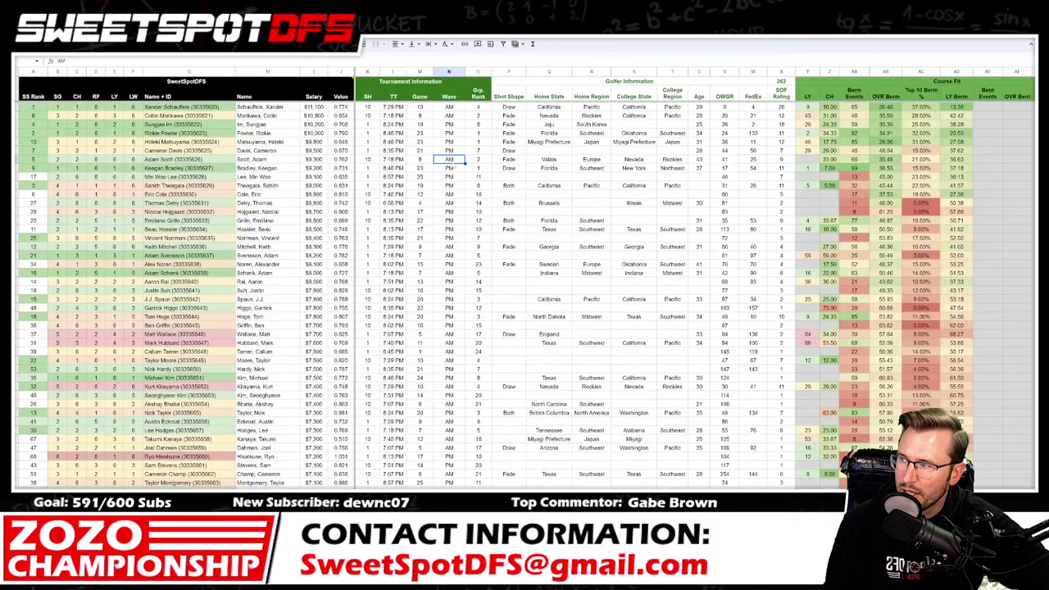
key(alt+f)
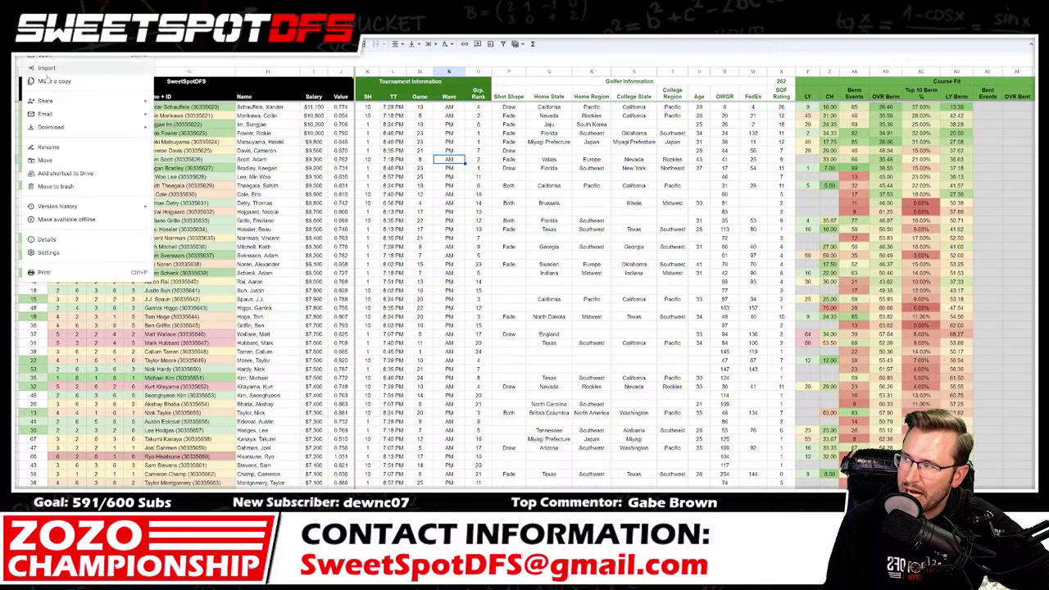
click(222, 127)
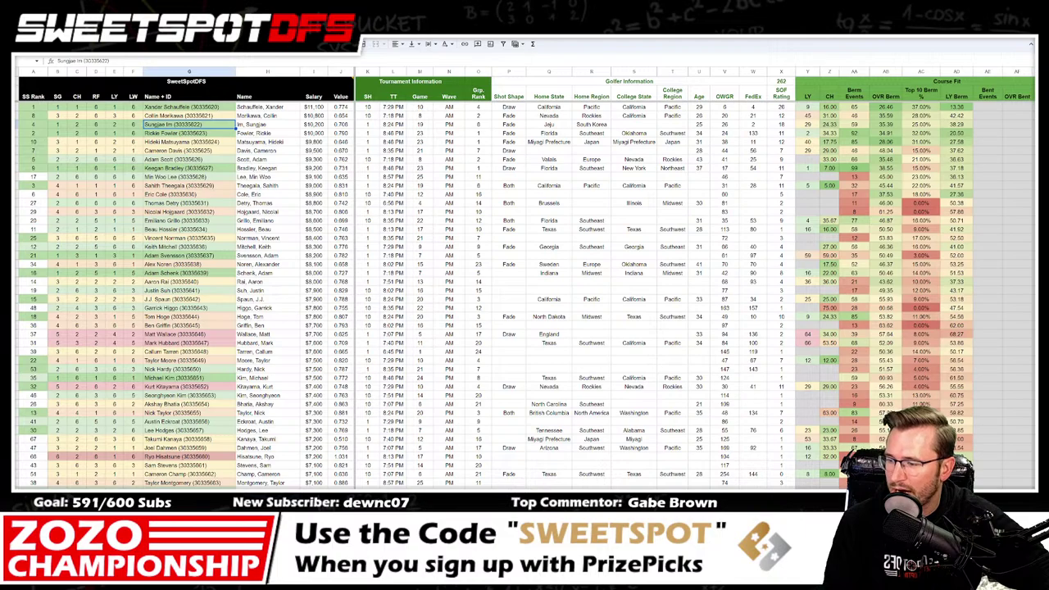
Step: Look at the Excel lineup optimizer and the ZOZO Championship bucket frequencies, and return to the golfer sheet
key(alt+Tab)
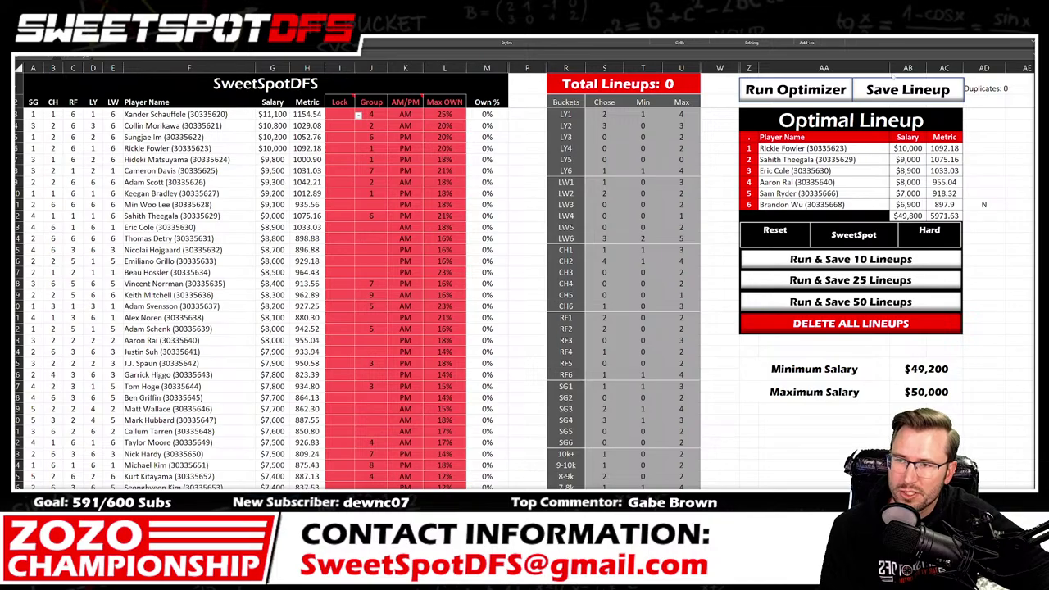
key(alt+Tab)
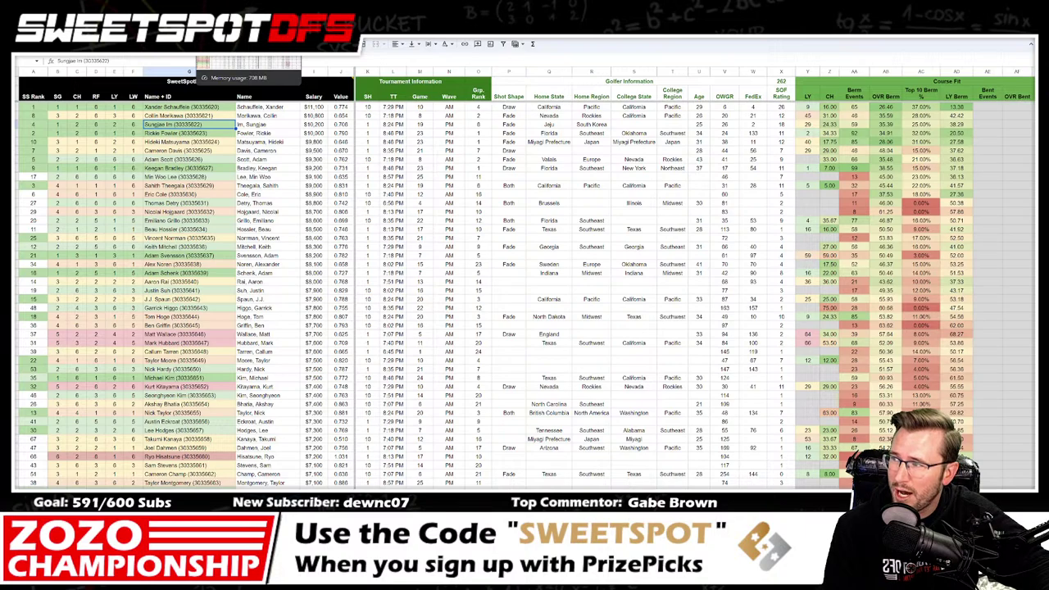
key(ctrl+Tab)
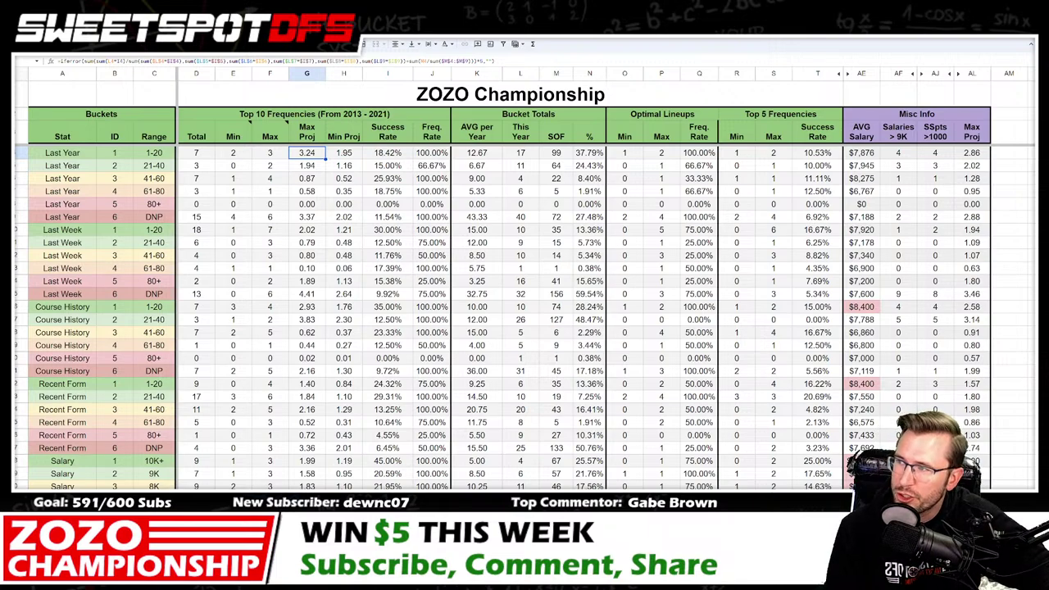
key(ctrl+shift+Page_Down)
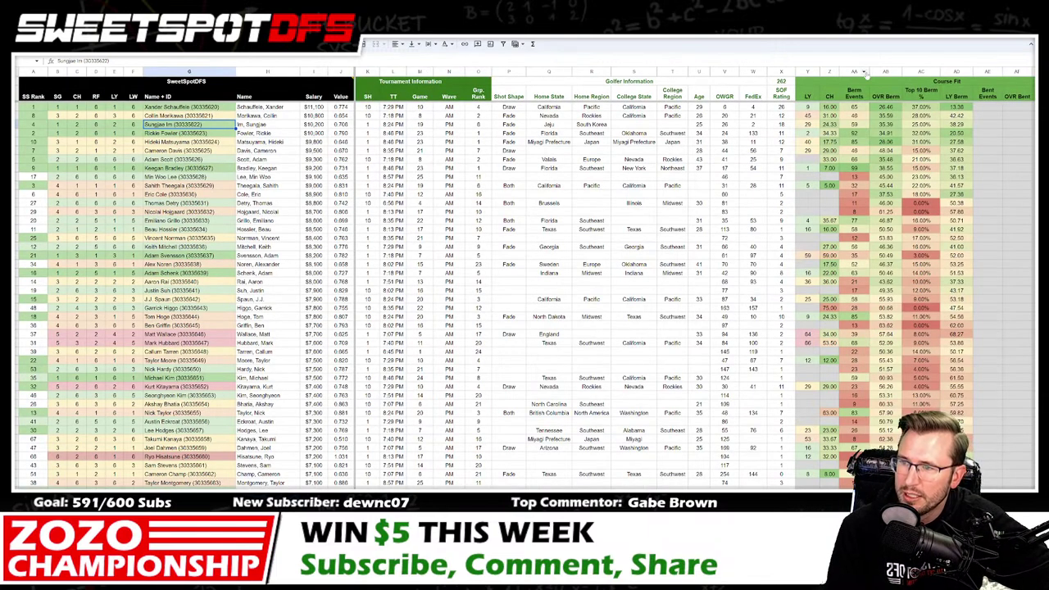
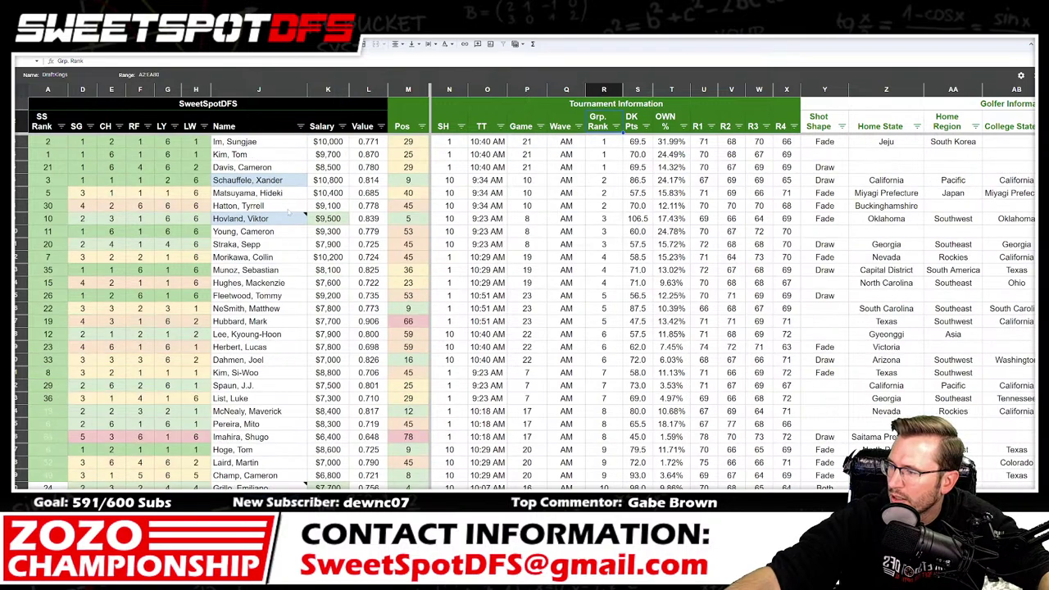
Step: Highlight the top group-rank rows around Hovland and Schauffele, and the three golfer rows with group rank 10
click(287, 217)
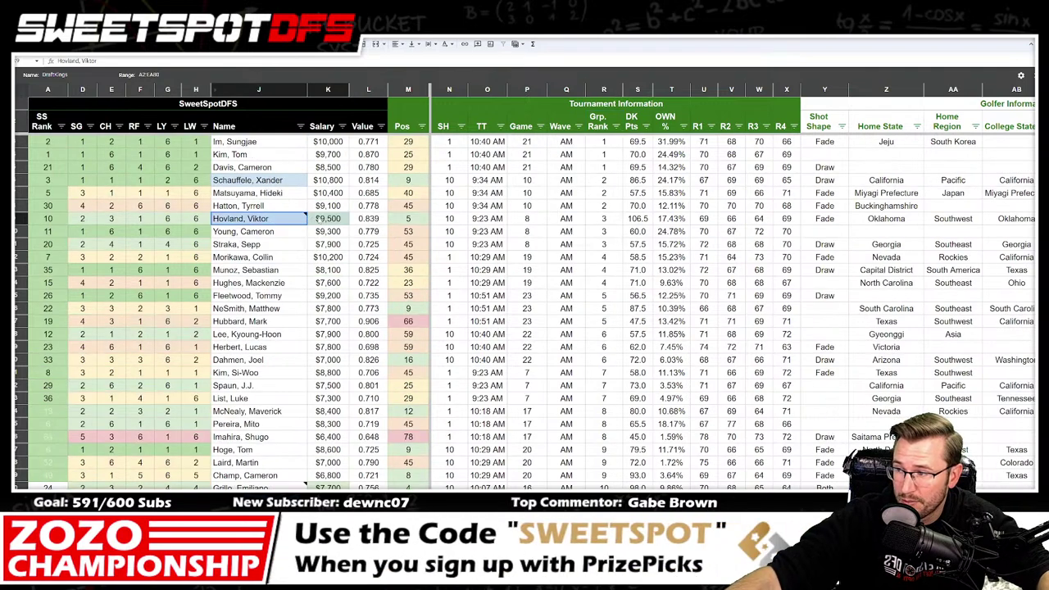
click(261, 184)
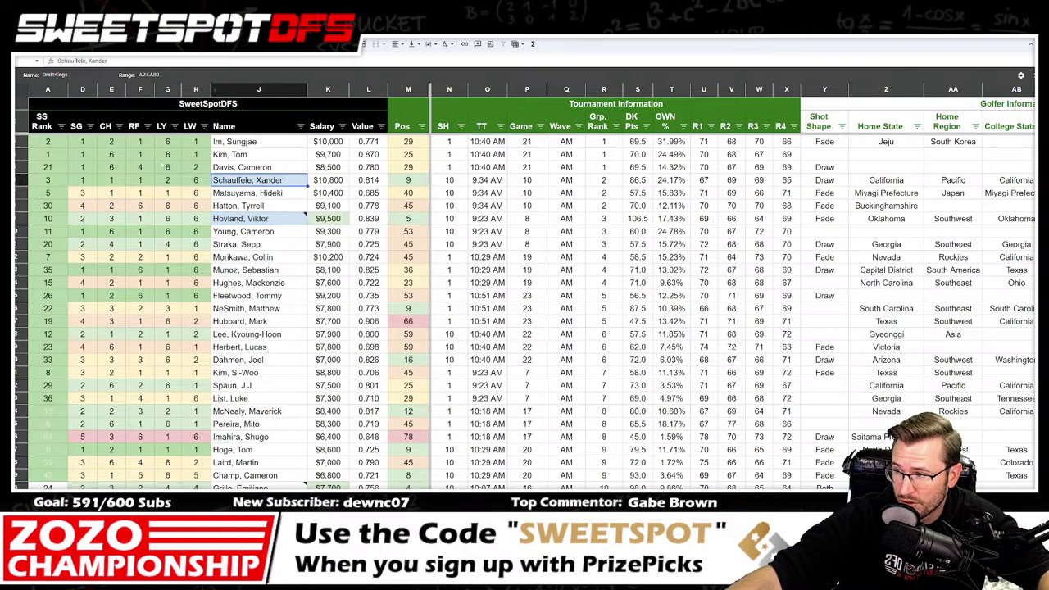
drag(18, 141, 18, 244)
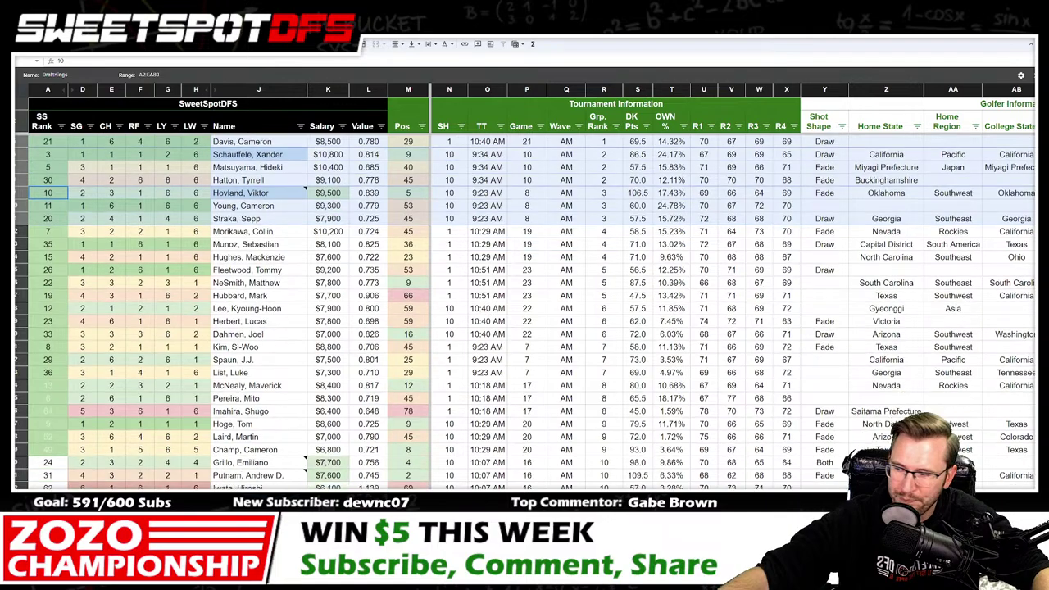
scroll(524, 312, down, 3)
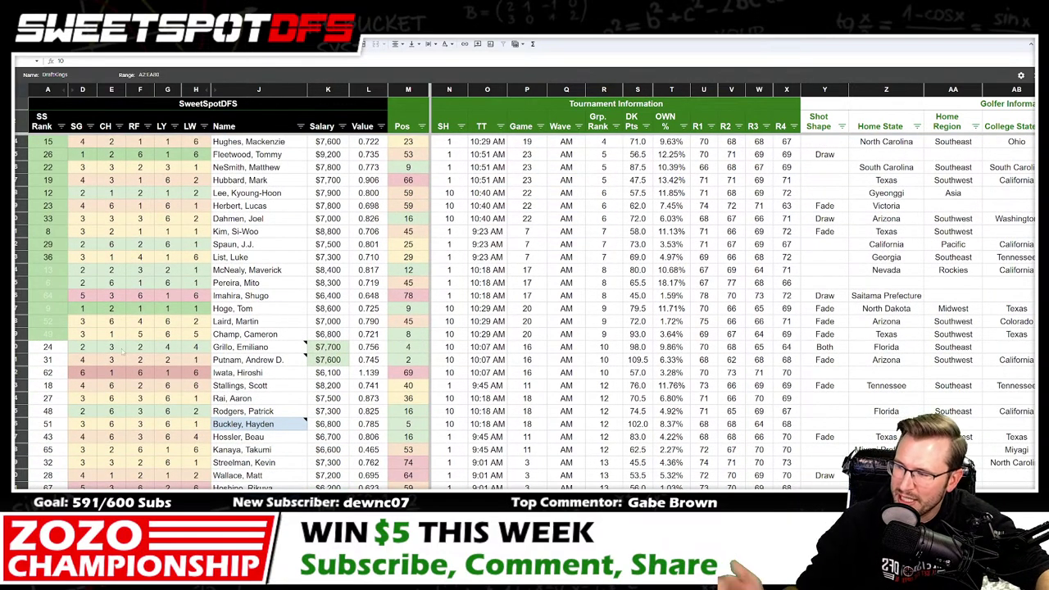
drag(21, 348, 19, 374)
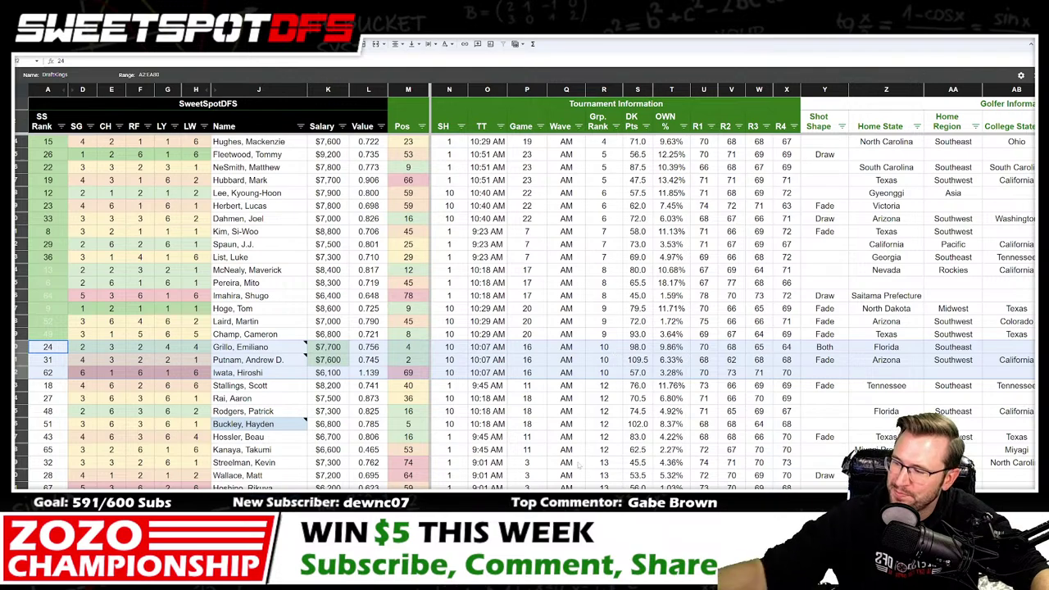
Step: Switch to the tournament sheet that has an Odds column and apply its DraftKings filter view
key(ctrl+Tab)
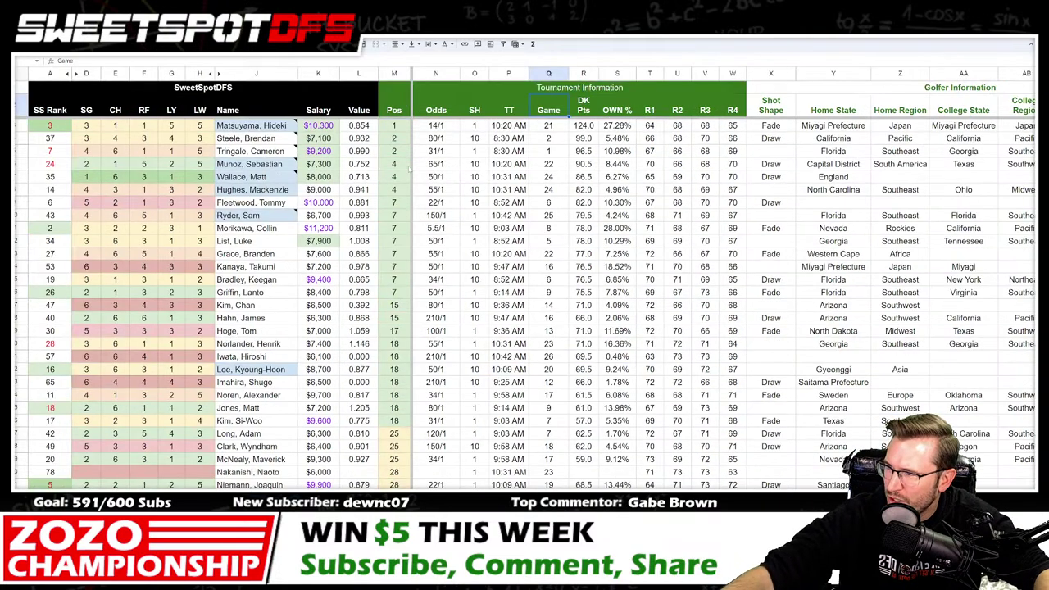
click(597, 138)
click(516, 44)
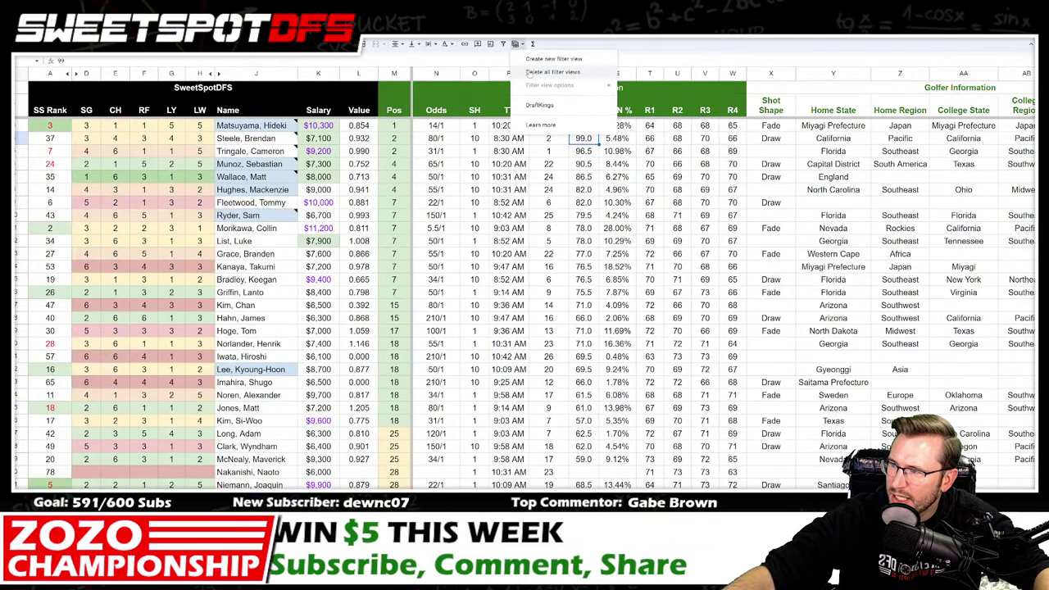
click(540, 105)
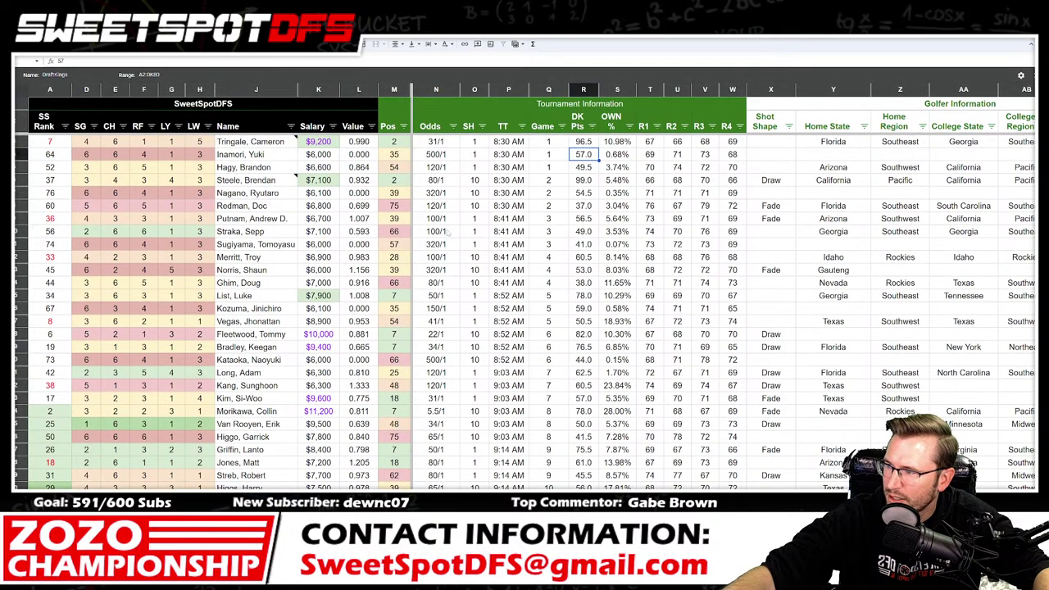
click(473, 231)
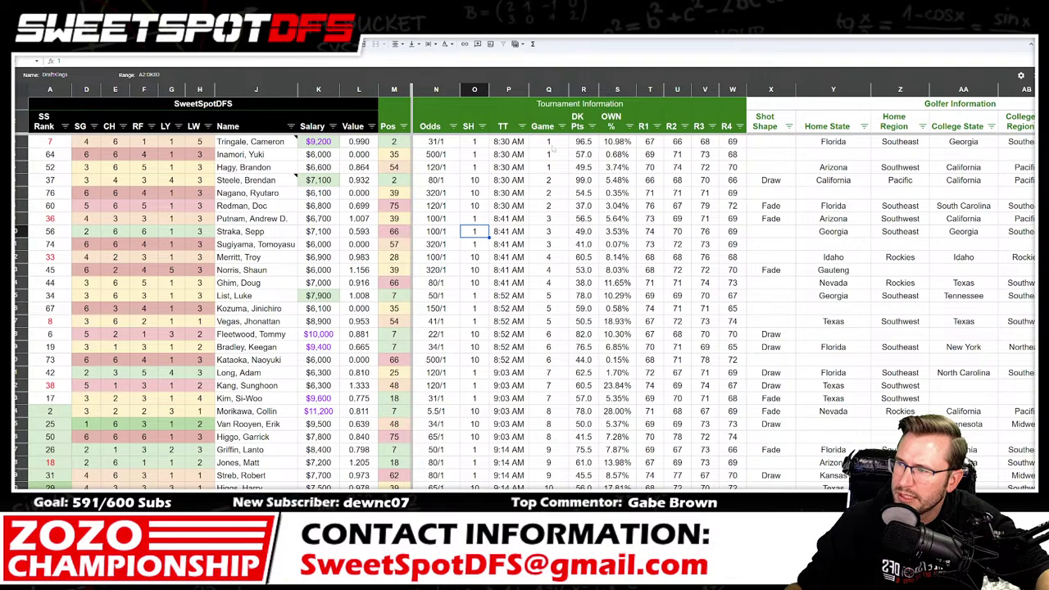
click(552, 145)
Step: Filter the SS Rank column by the light green 2 fill color
click(65, 126)
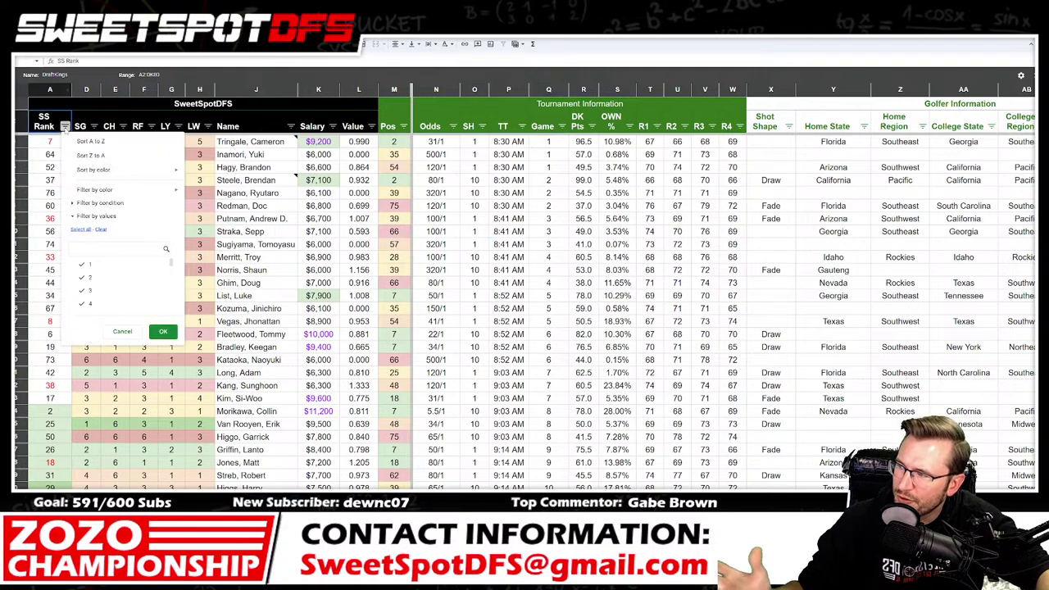
mouse_move(123, 191)
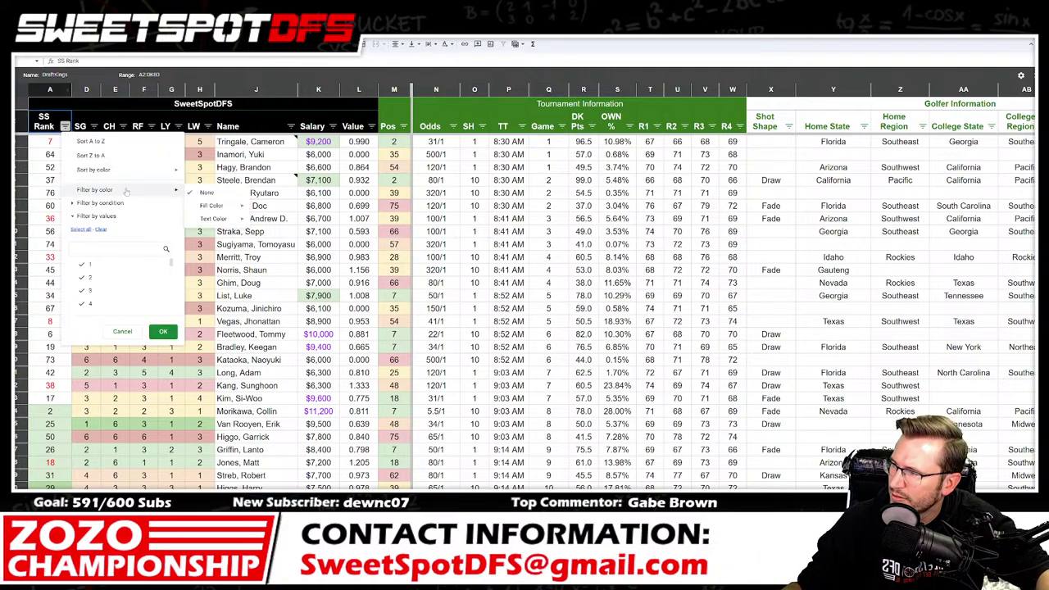
mouse_move(213, 205)
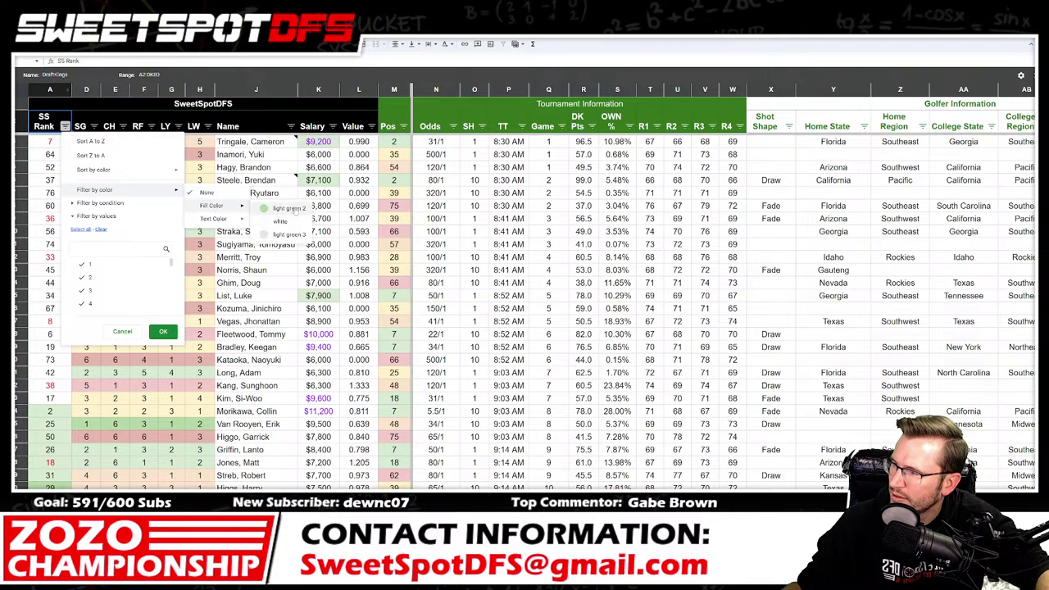
click(289, 208)
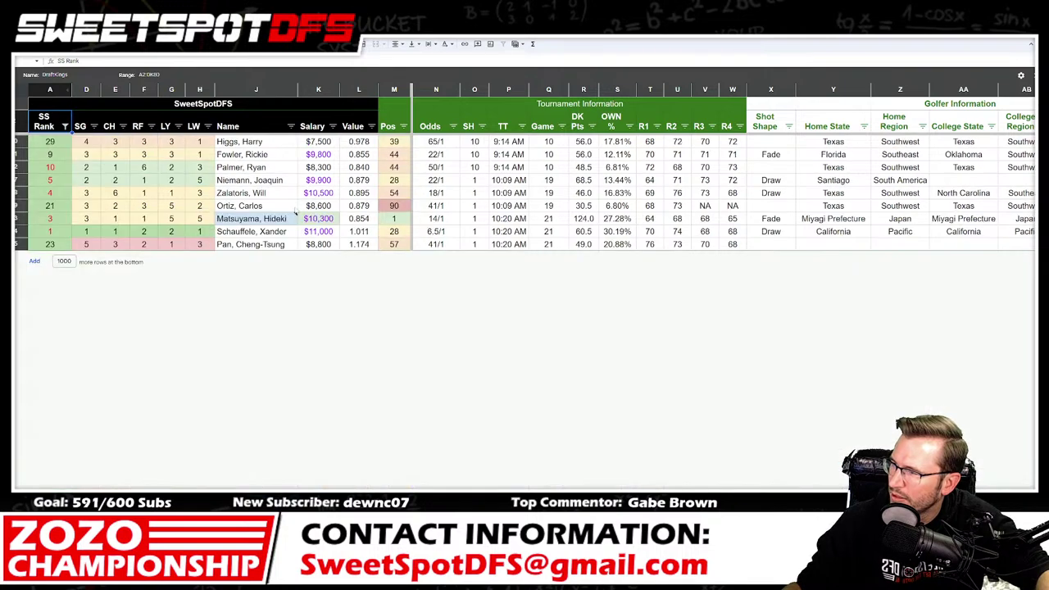
Step: Change the SS Rank color filter to the light green 3 fill
click(65, 126)
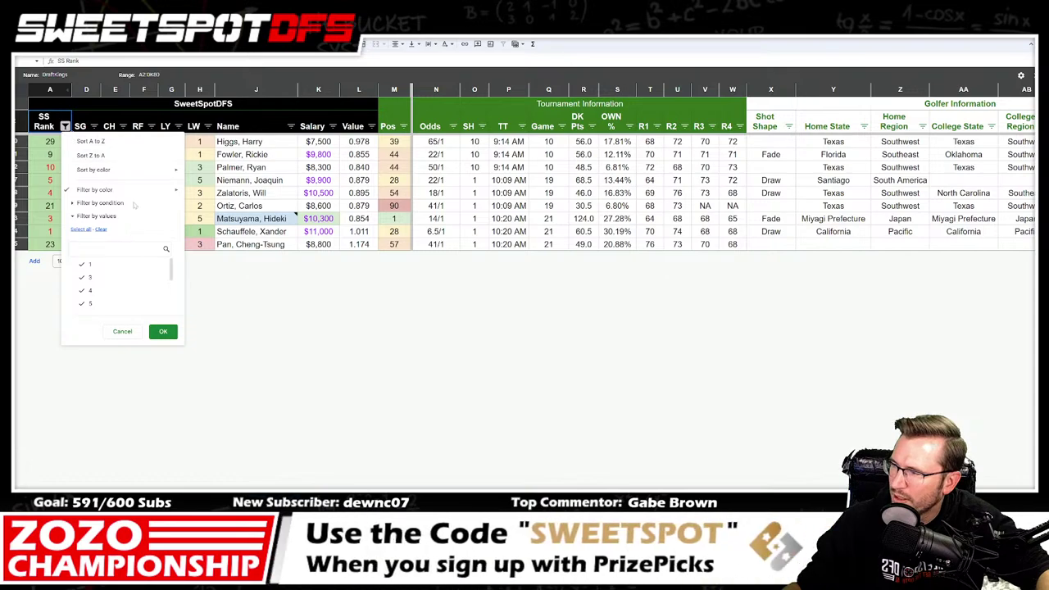
mouse_move(135, 190)
mouse_move(229, 205)
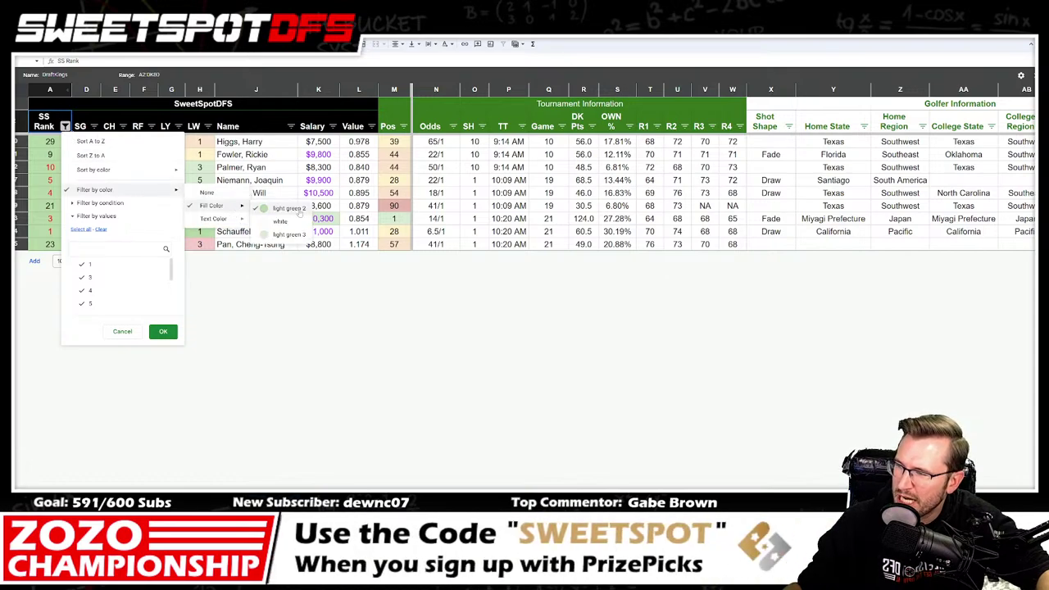
click(289, 234)
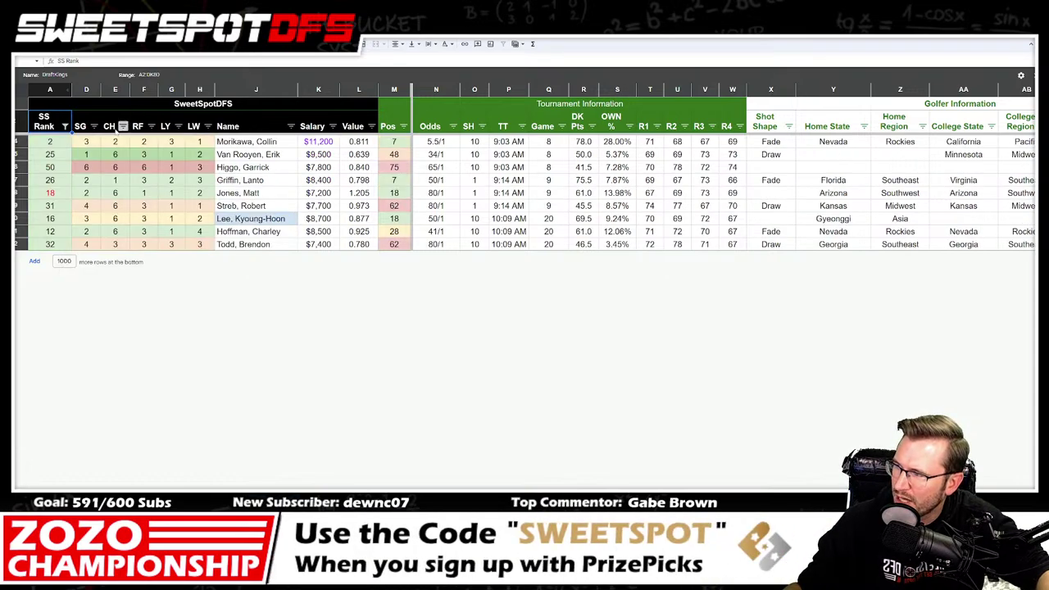
Step: Set the SS Rank color filter back to light green 2, and highlight Matsuyama's row and all filtered SS Rank cells
click(65, 126)
mouse_move(135, 195)
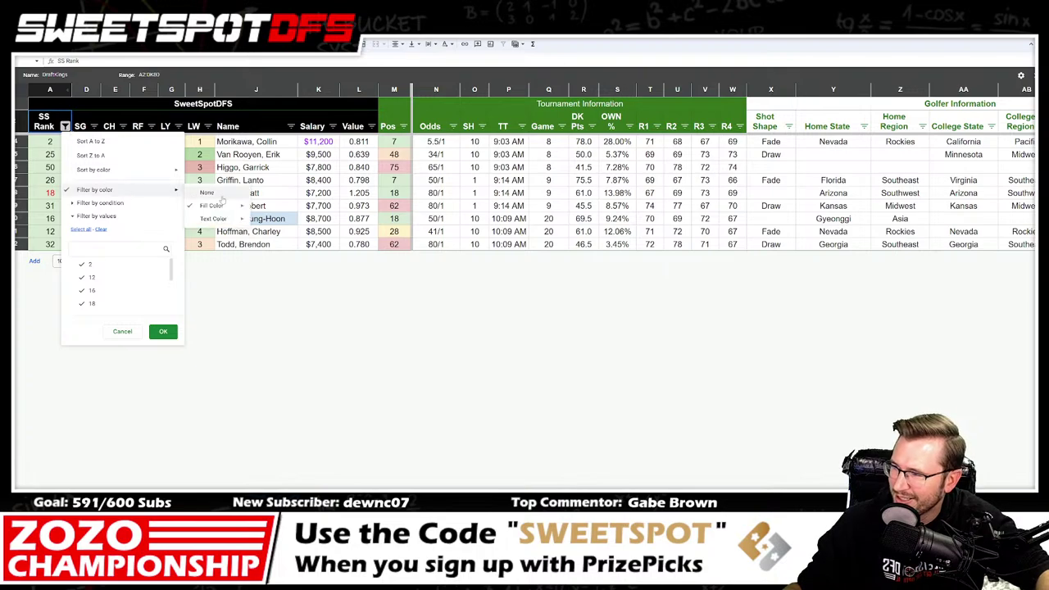
mouse_move(219, 206)
click(270, 208)
click(549, 206)
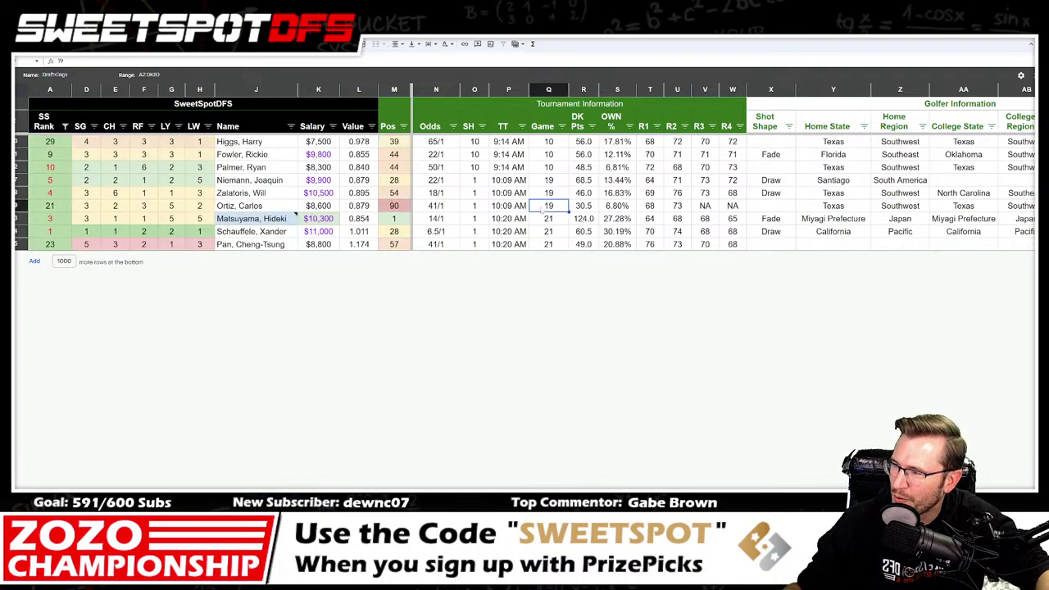
click(16, 218)
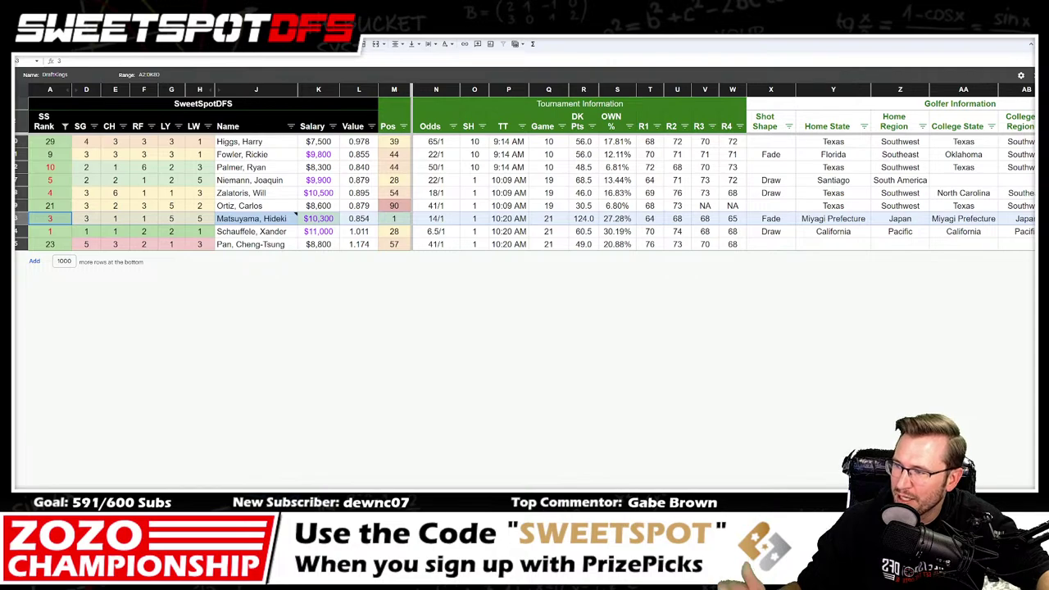
drag(69, 140, 60, 248)
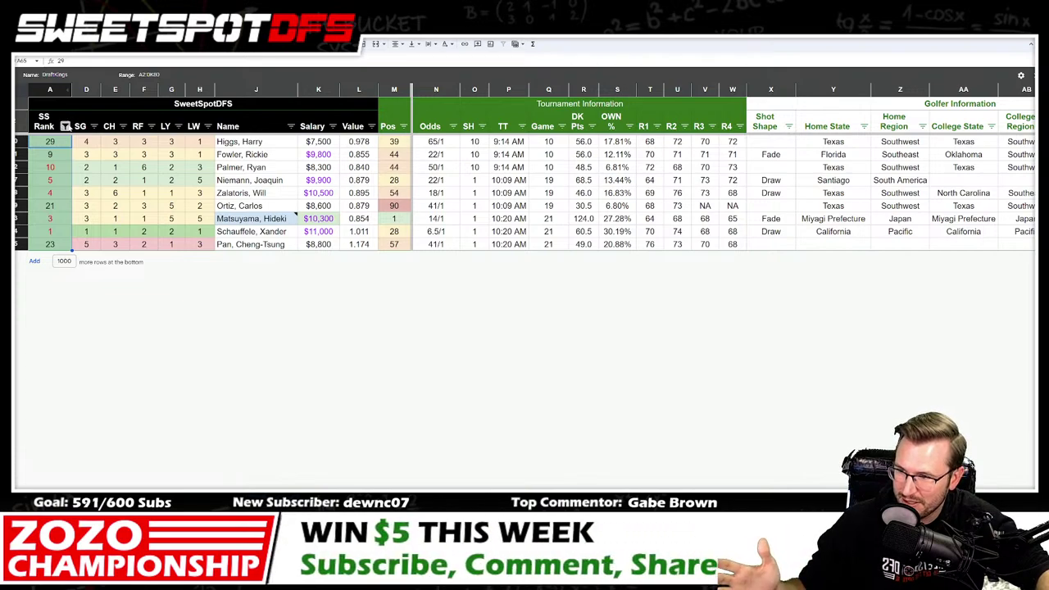
Step: Filter SS Rank by the light green 3 fill again to compare that group of golfers
click(65, 126)
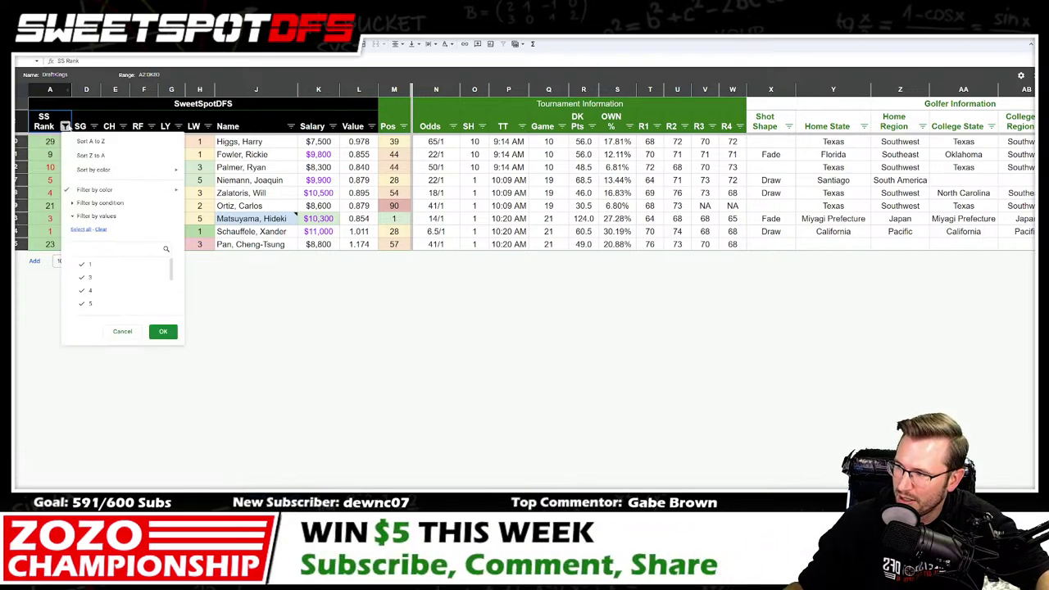
mouse_move(173, 190)
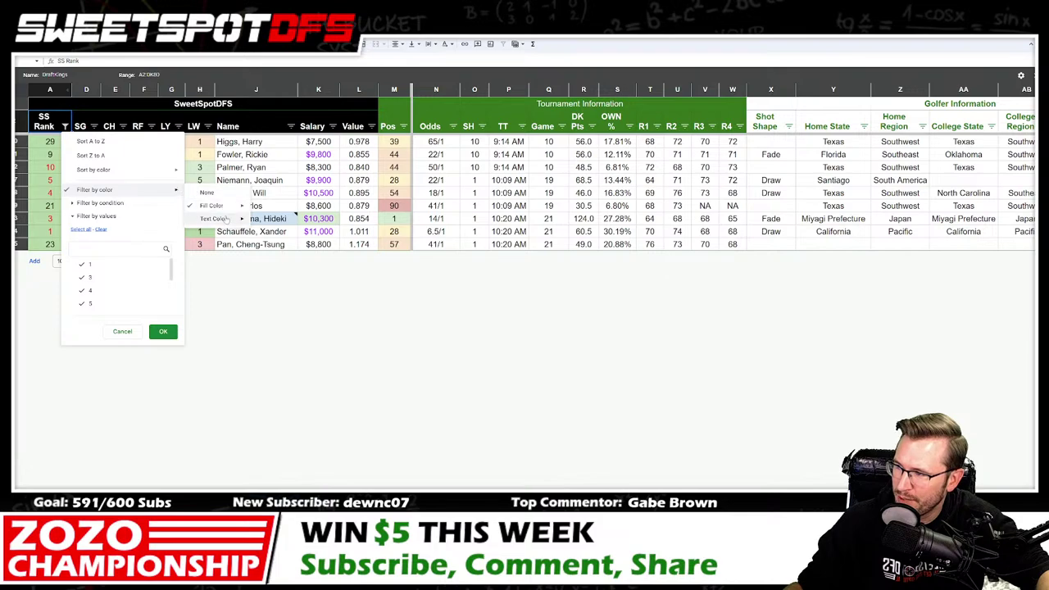
mouse_move(226, 220)
click(283, 235)
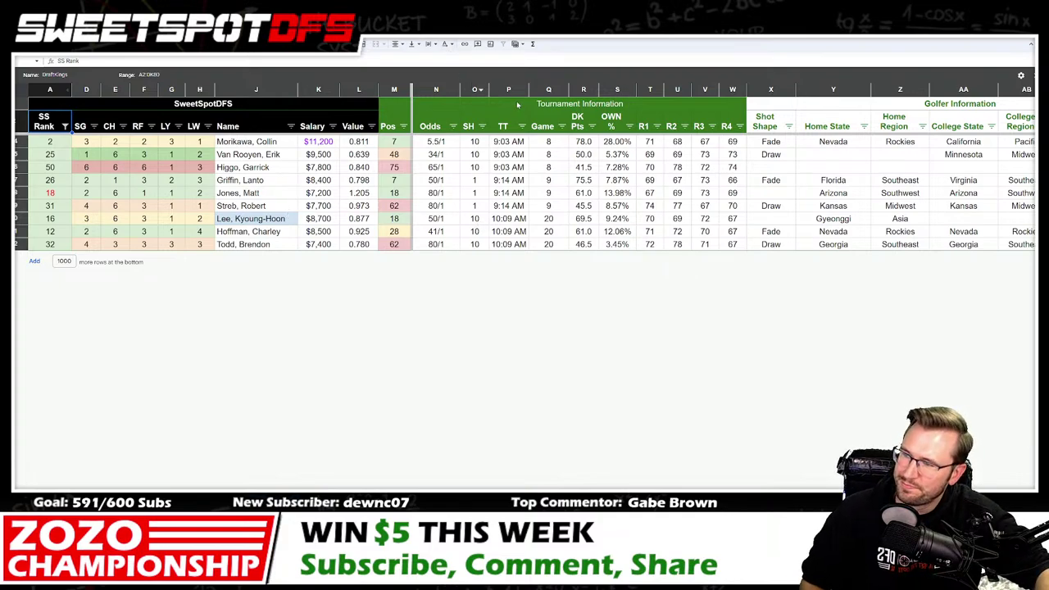
Step: Turn off the DraftKings filter view, switch to the current event's golfer sheet, and select Matsuyama's salary
click(518, 44)
click(554, 107)
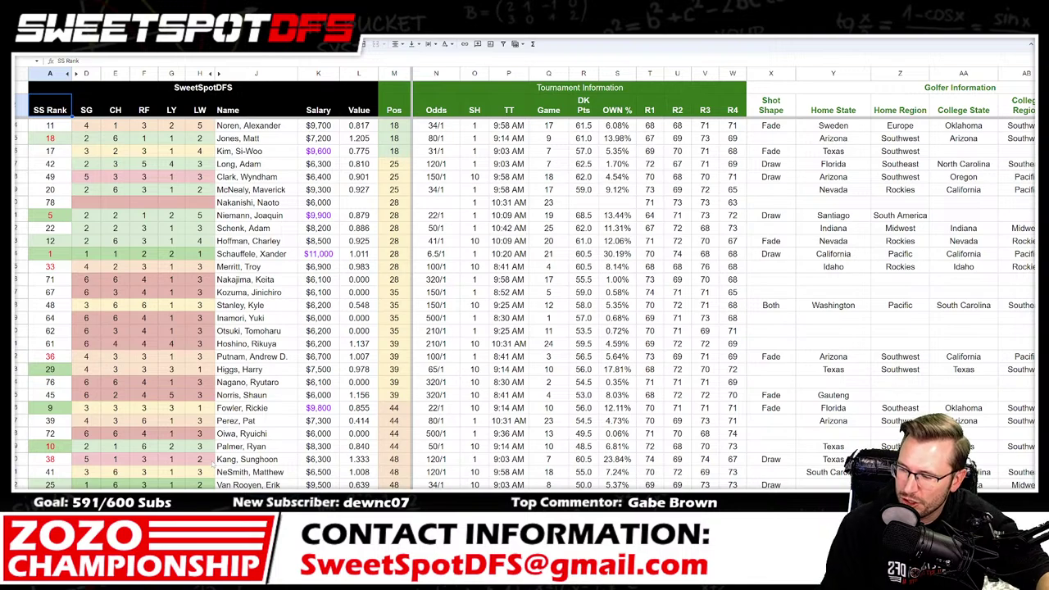
key(ctrl+Page_Down)
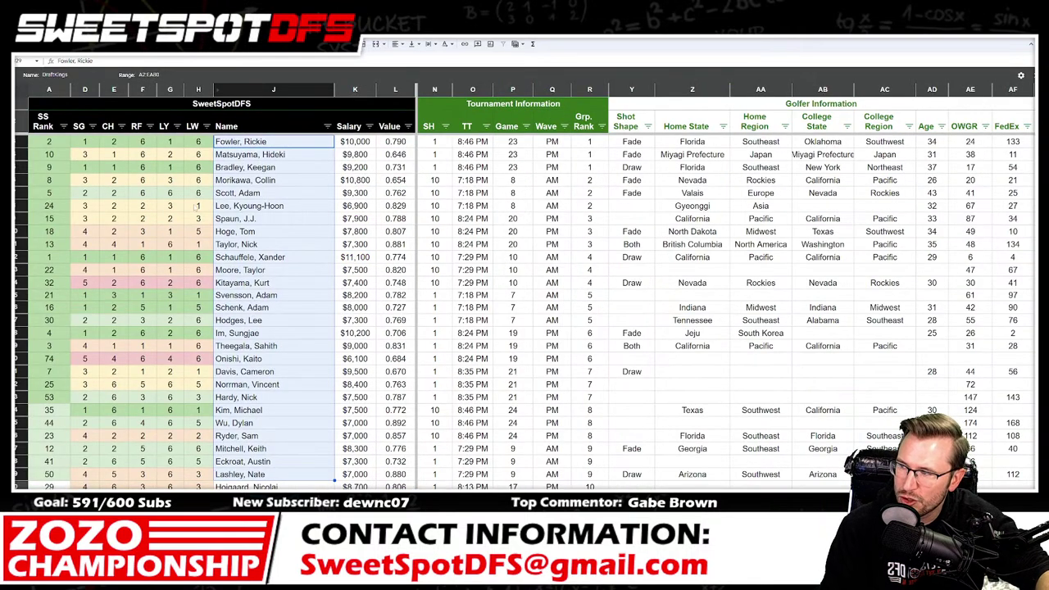
click(361, 155)
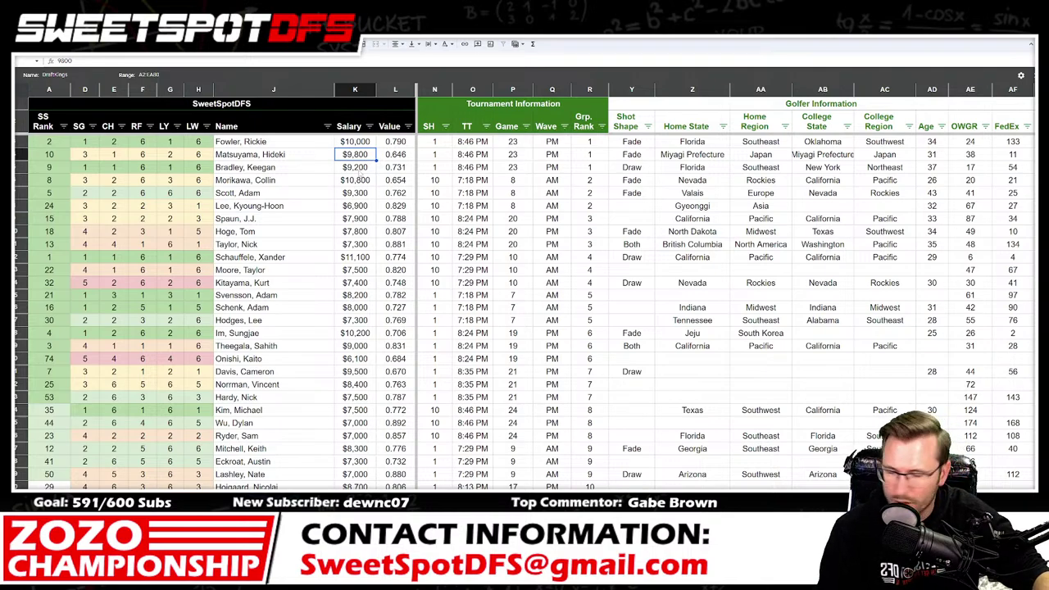
Step: Select the salaries of Morikawa, Schauffele, Im and Fowler together to compare the highest-priced golfers
click(361, 180)
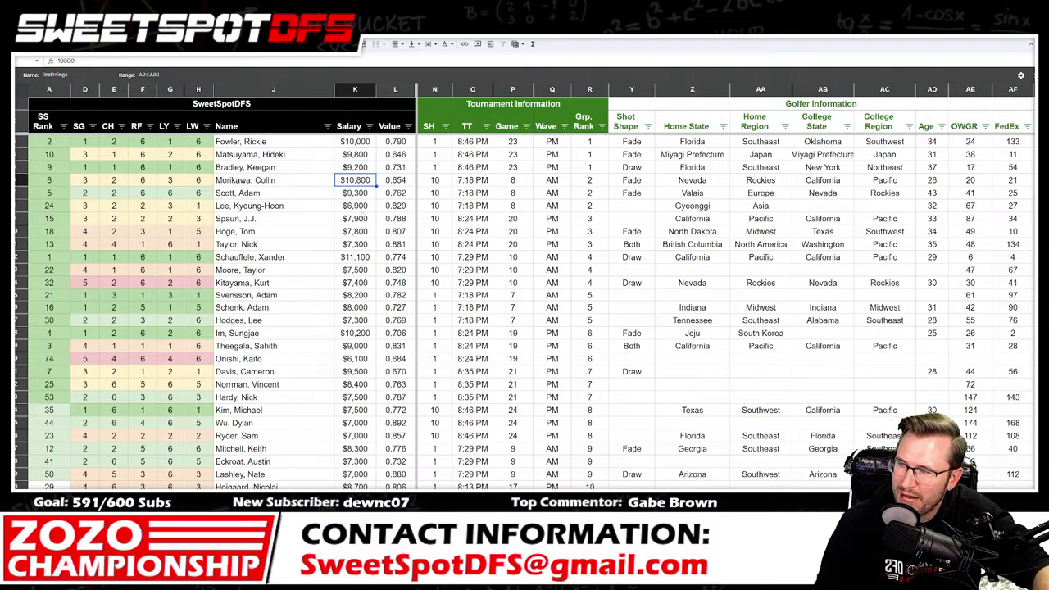
click(359, 260)
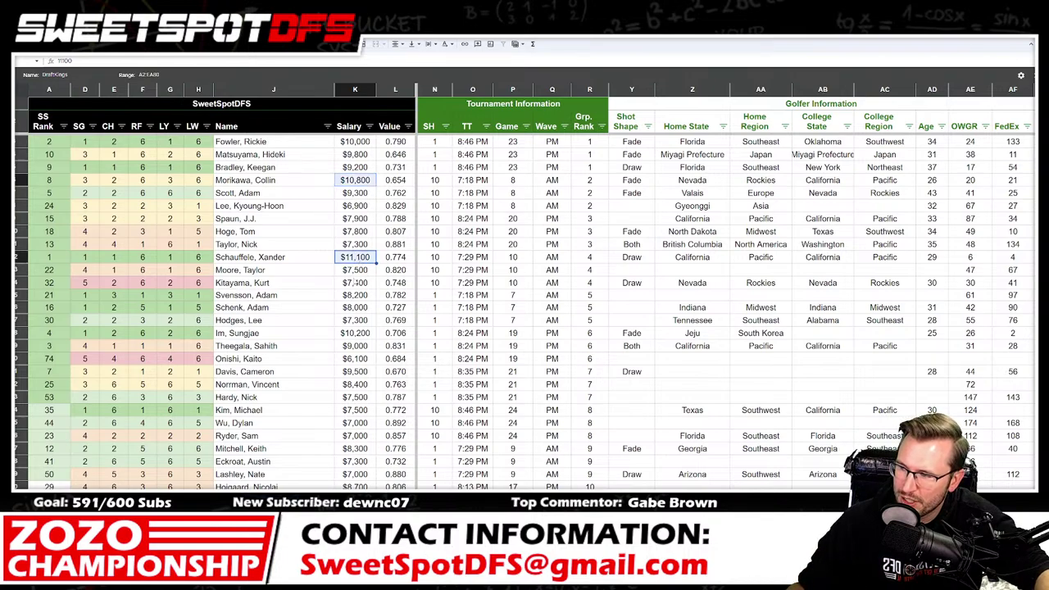
click(355, 332)
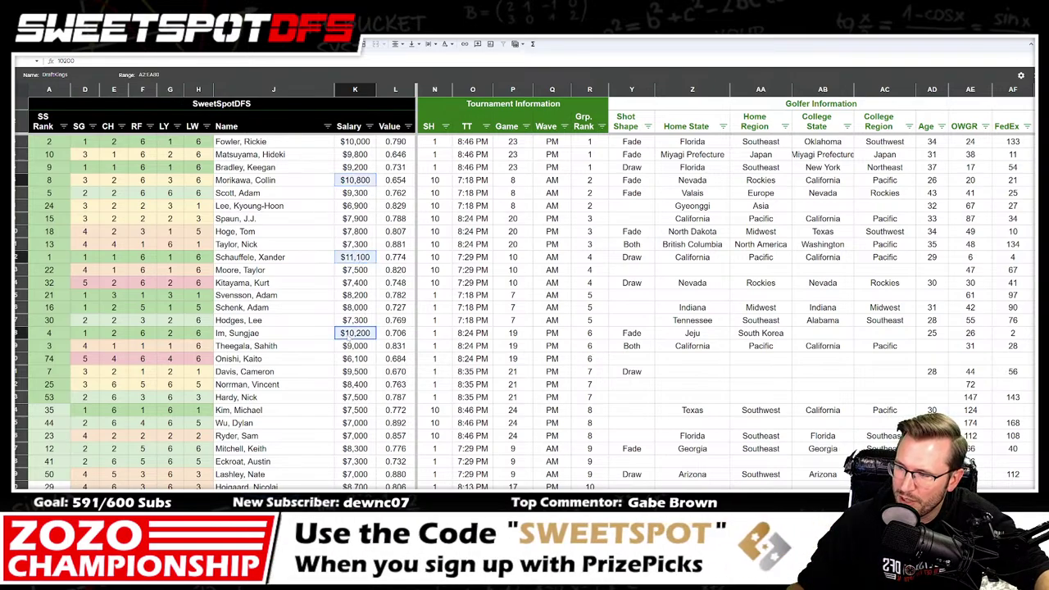
click(360, 141)
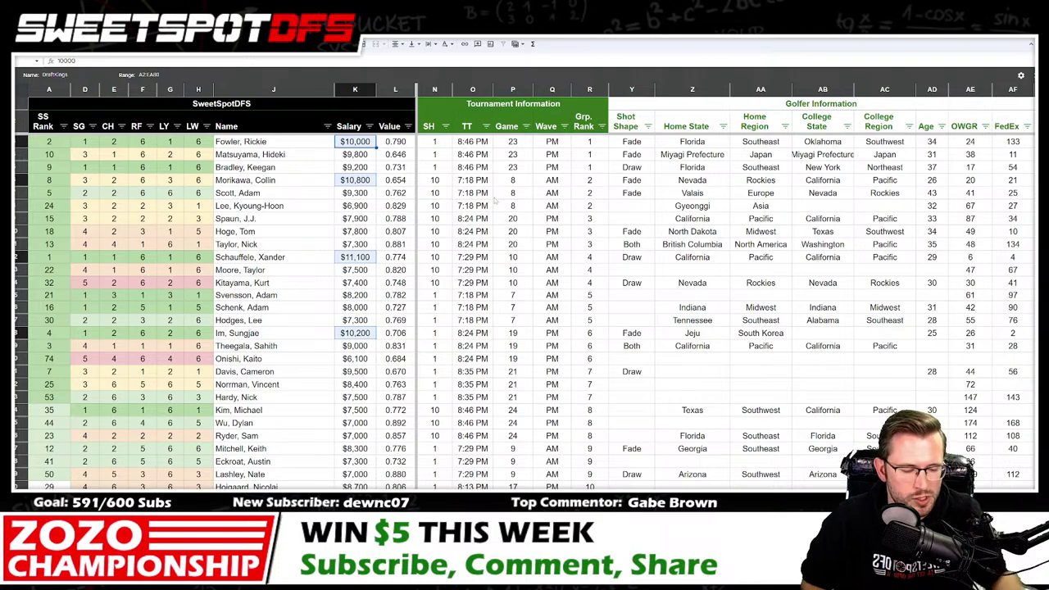
Step: Switch to the full golfer data sheet with Name + ID columns and apply the DraftKings filter view
key(ctrl+Tab)
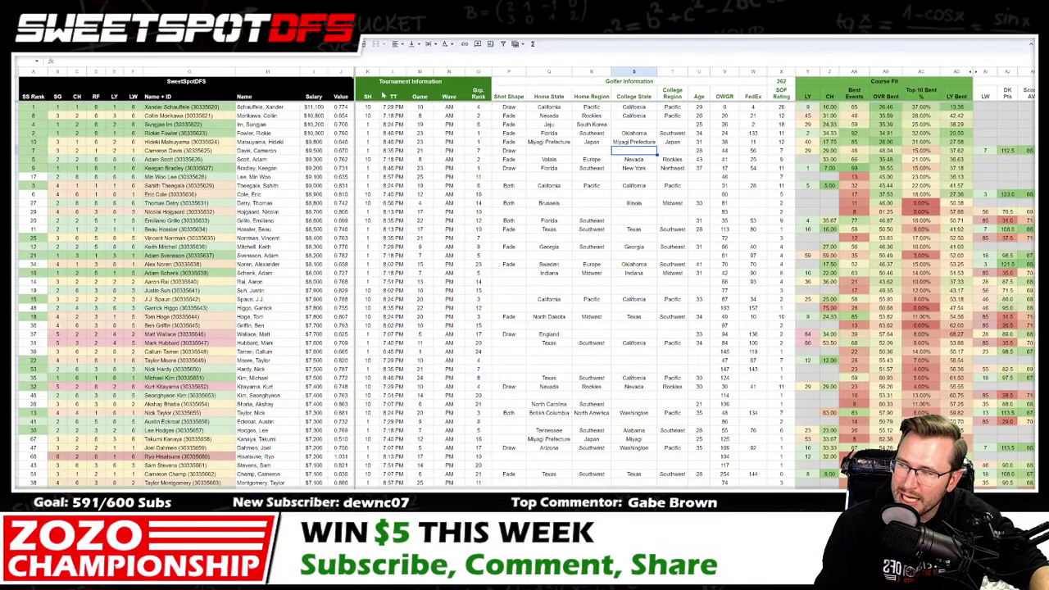
click(264, 168)
click(518, 45)
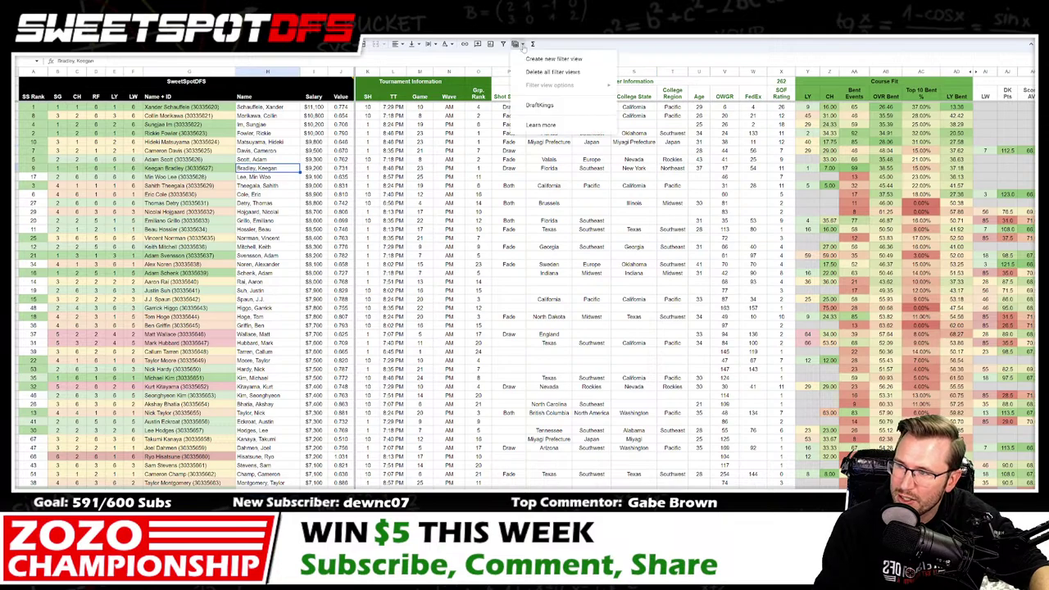
click(548, 114)
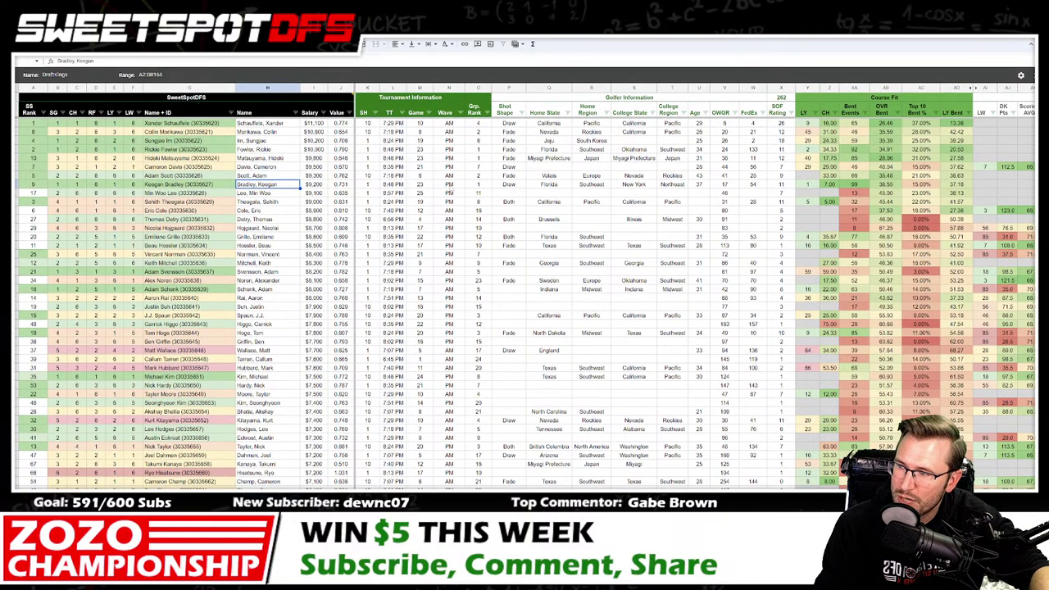
Step: Sort the golfers by SS Rank in ascending order and highlight the best-ranked cells in that column
click(43, 114)
click(71, 126)
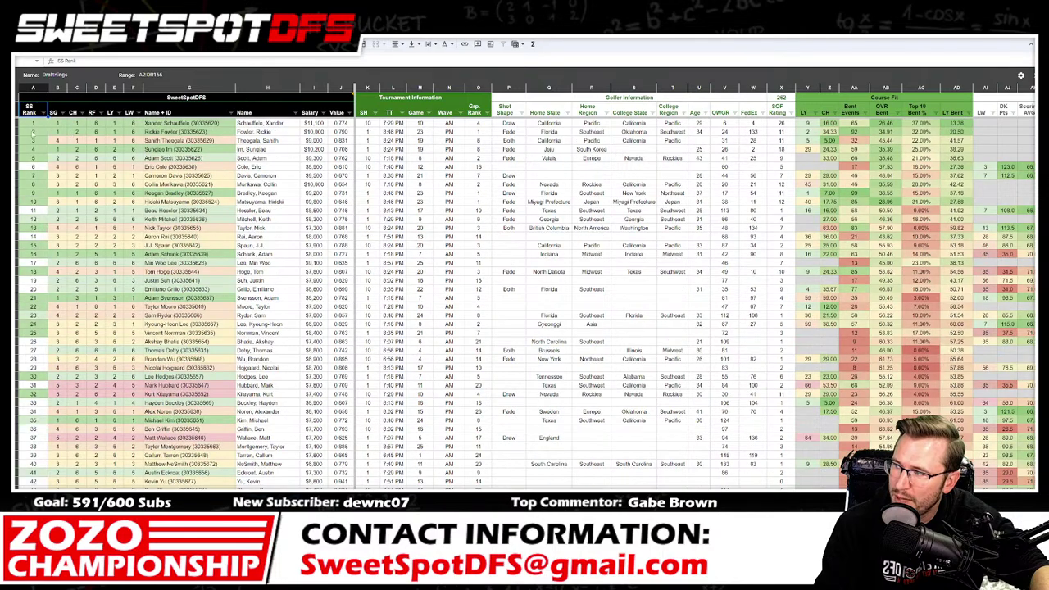
drag(25, 121, 33, 410)
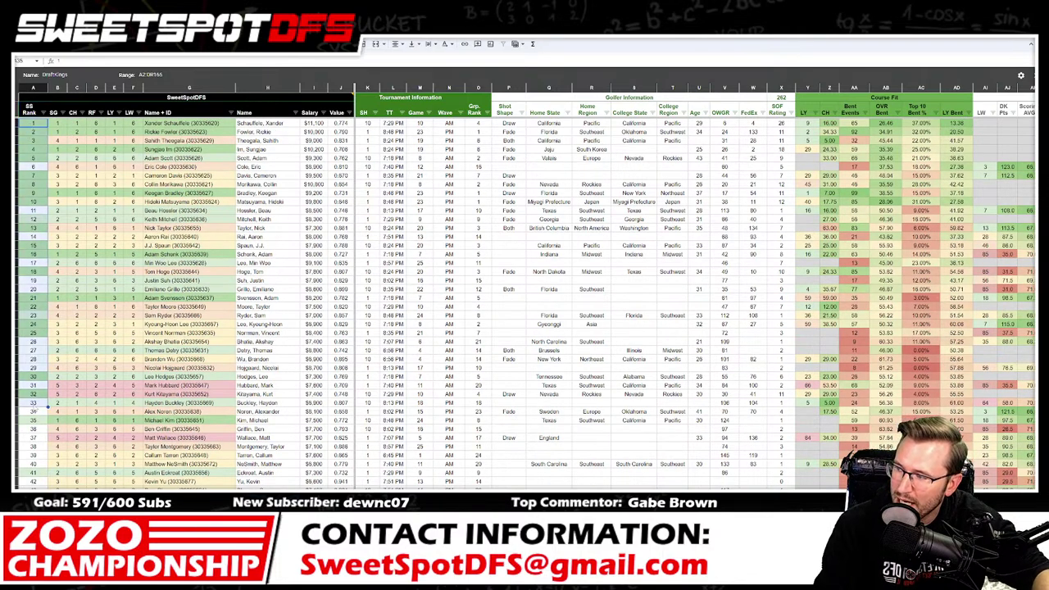
click(133, 193)
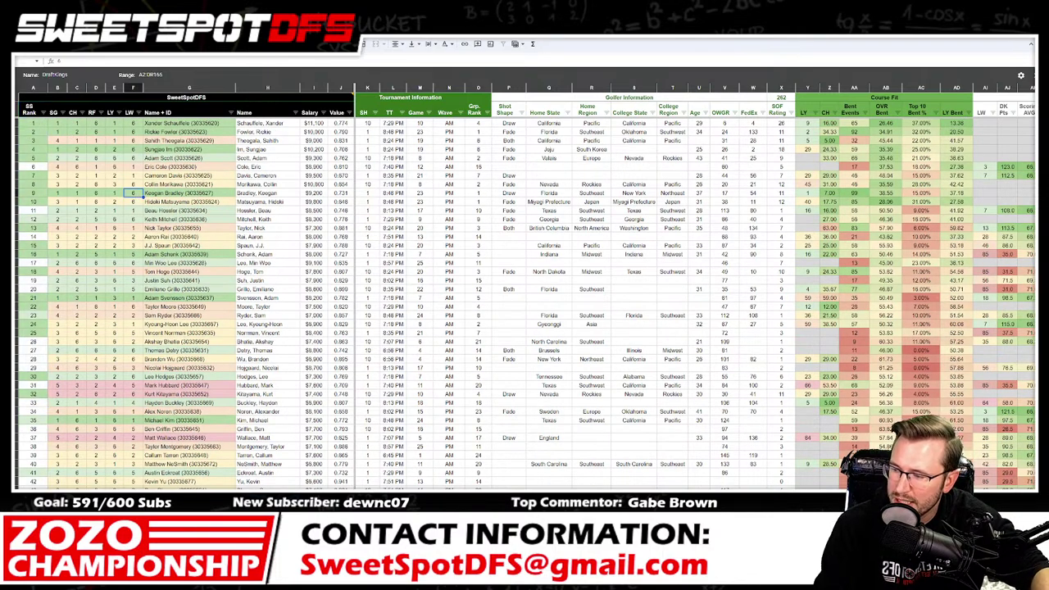
Step: Examine the score component columns, highlighting their headers from OWGR across to the last red statistic before Score
scroll(697, 287, right, 20)
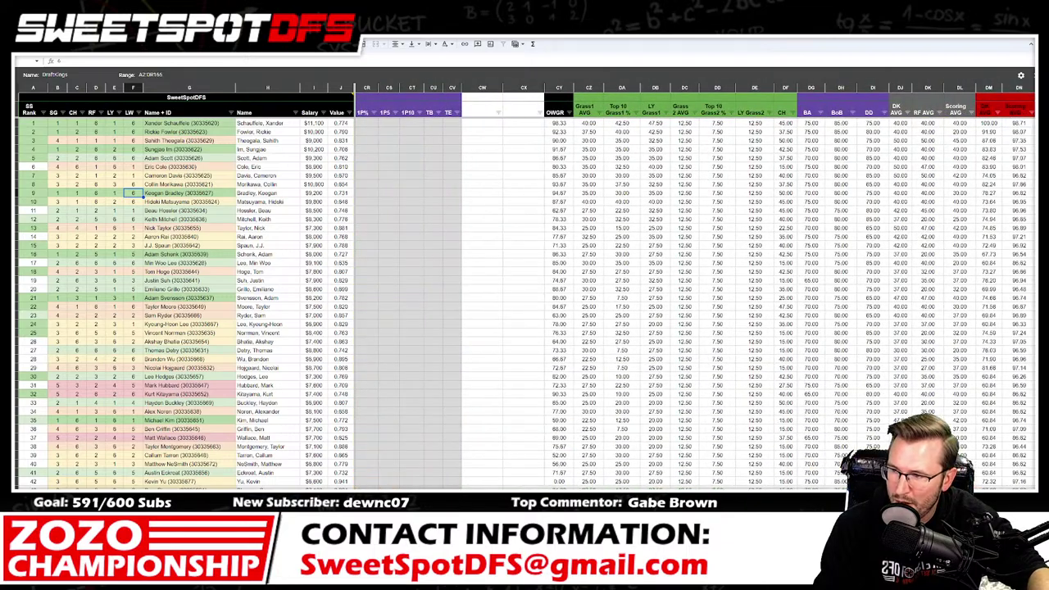
scroll(696, 287, right, 6)
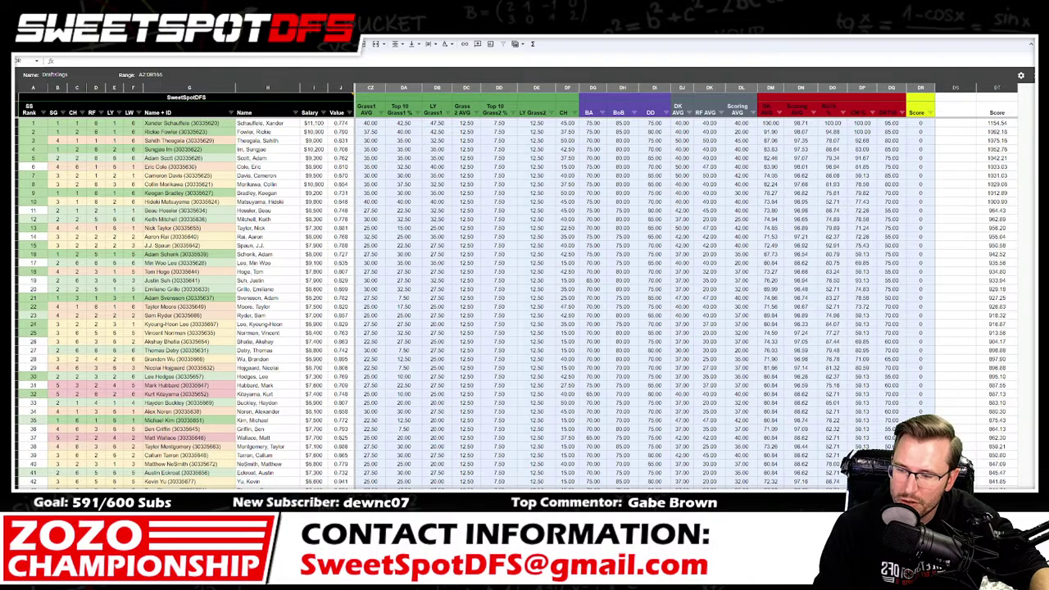
scroll(697, 287, left, 2)
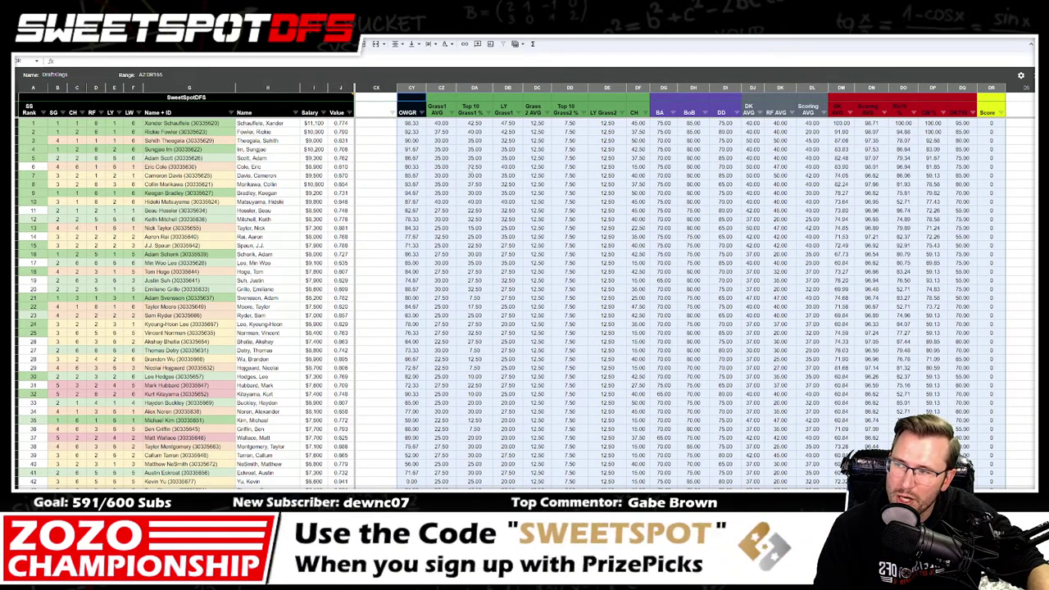
drag(407, 112, 955, 112)
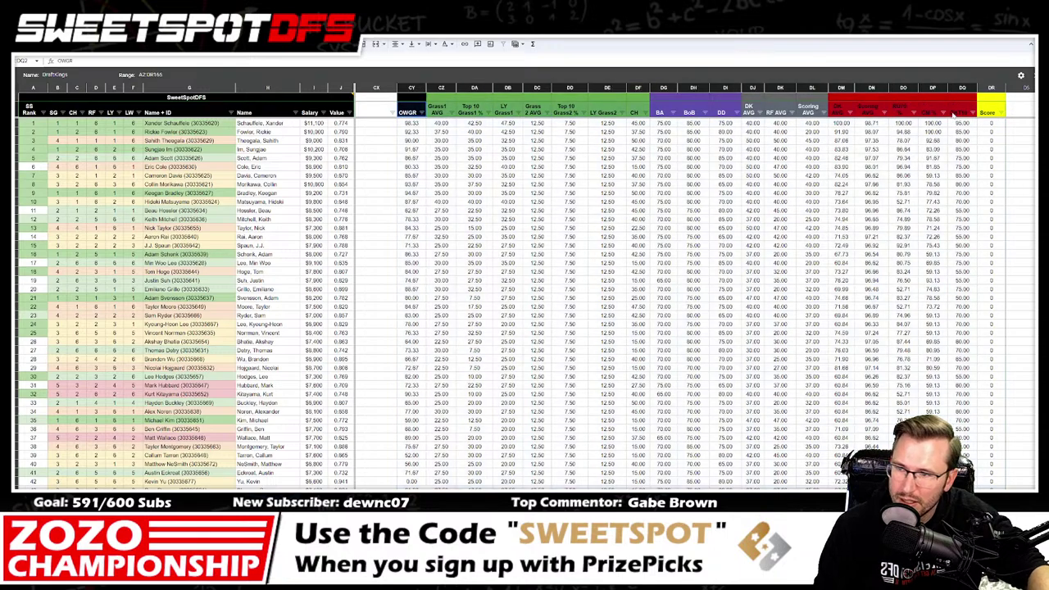
click(736, 176)
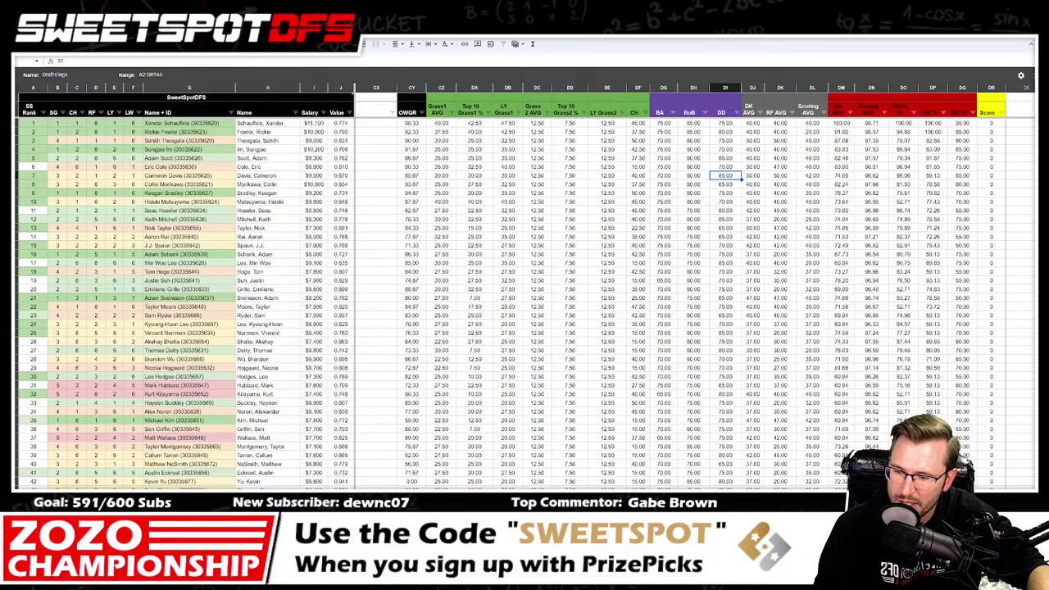
Step: Return to the tournament and golfer information columns and exit the DraftKings filter view
scroll(696, 287, left, 15)
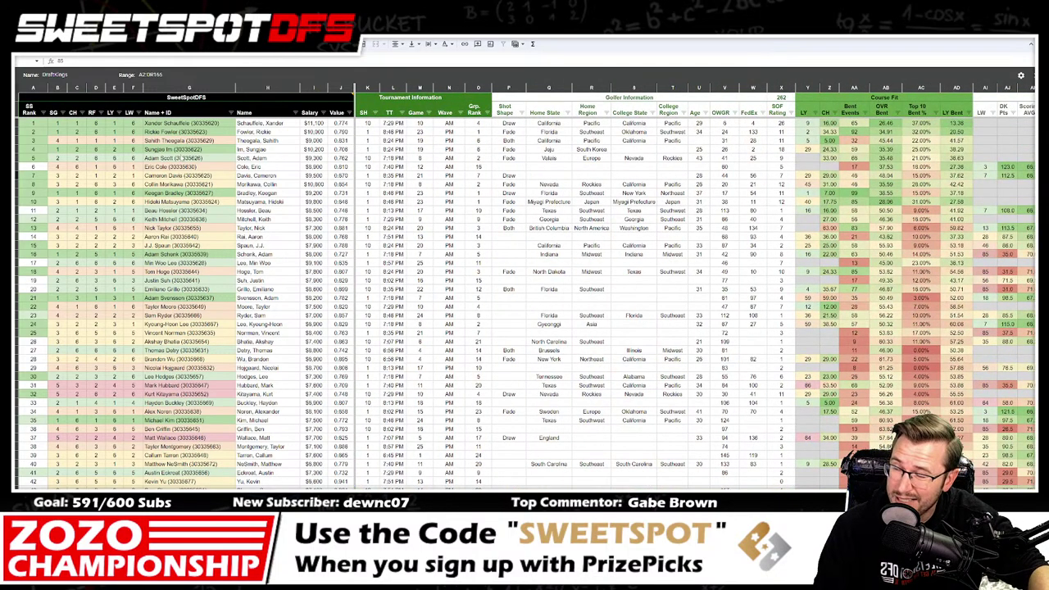
click(508, 149)
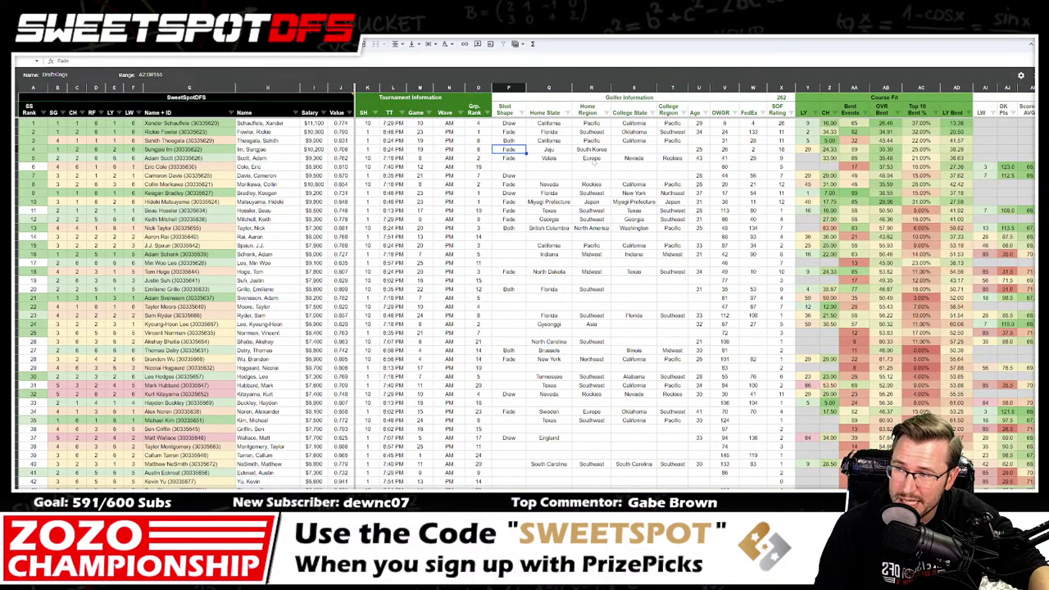
click(517, 43)
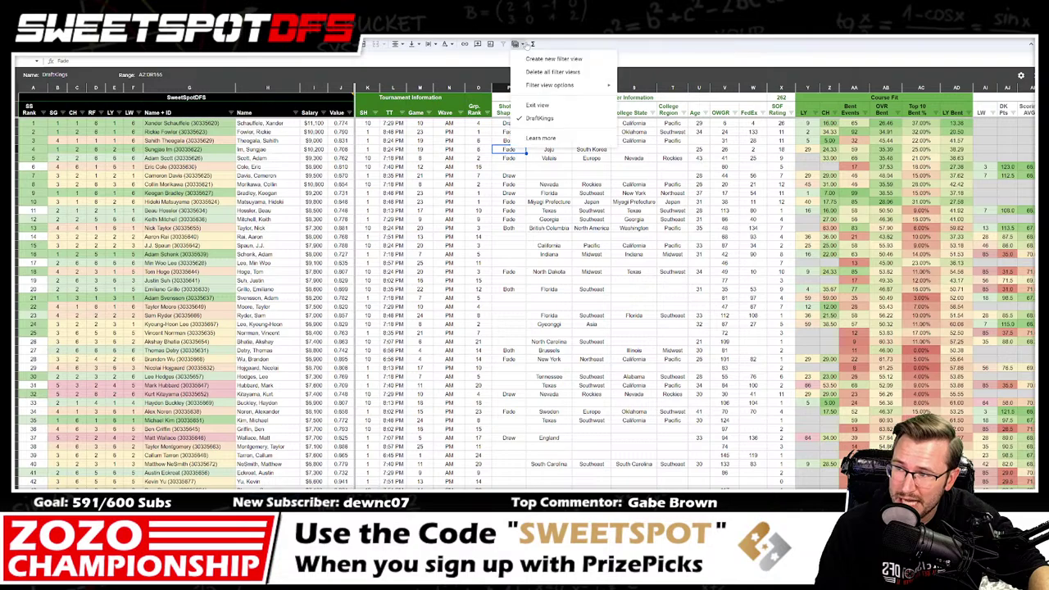
click(541, 107)
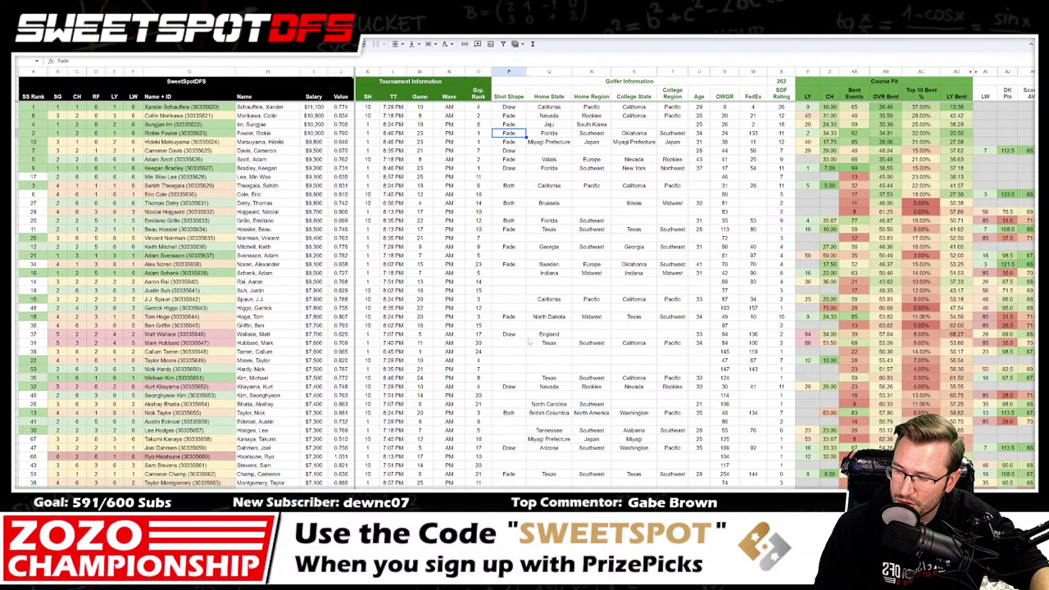
Step: Go back to the sheet sorted by group rank, select Adam Scott's name, and highlight Keegan Bradley's row
mouse_move(351, 89)
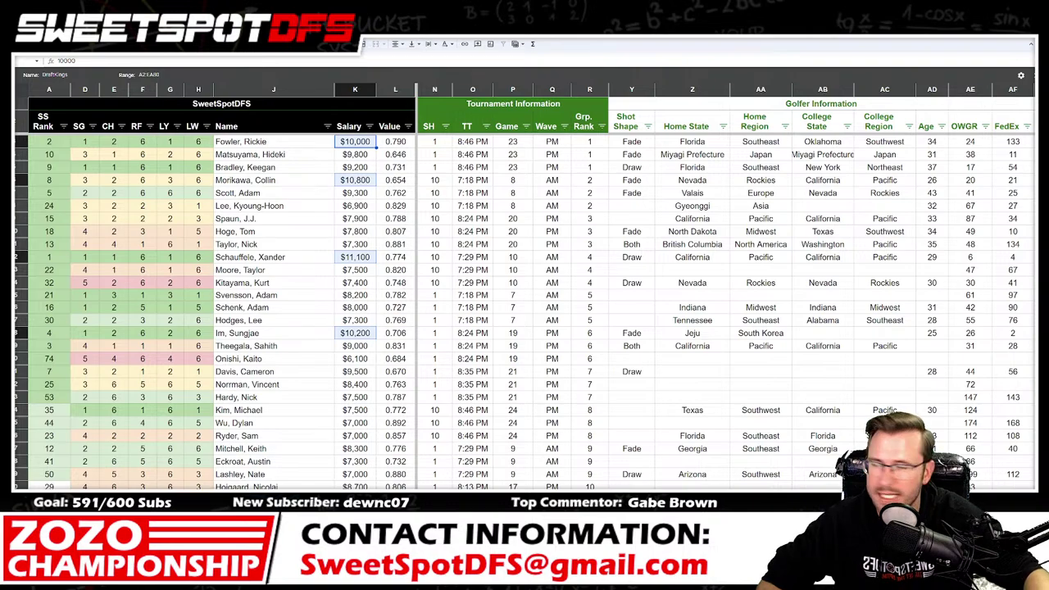
click(222, 196)
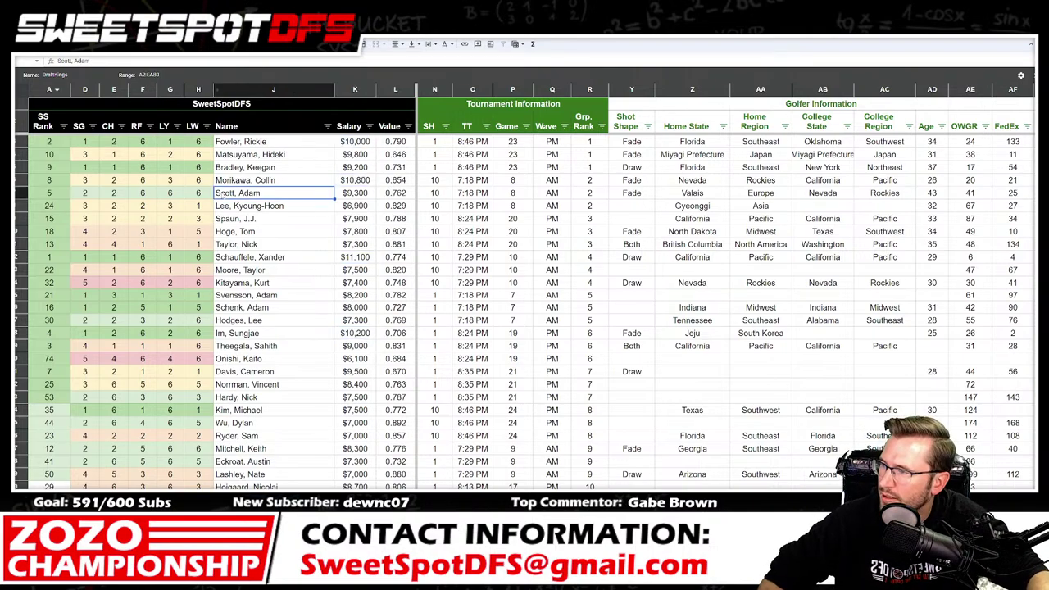
click(18, 167)
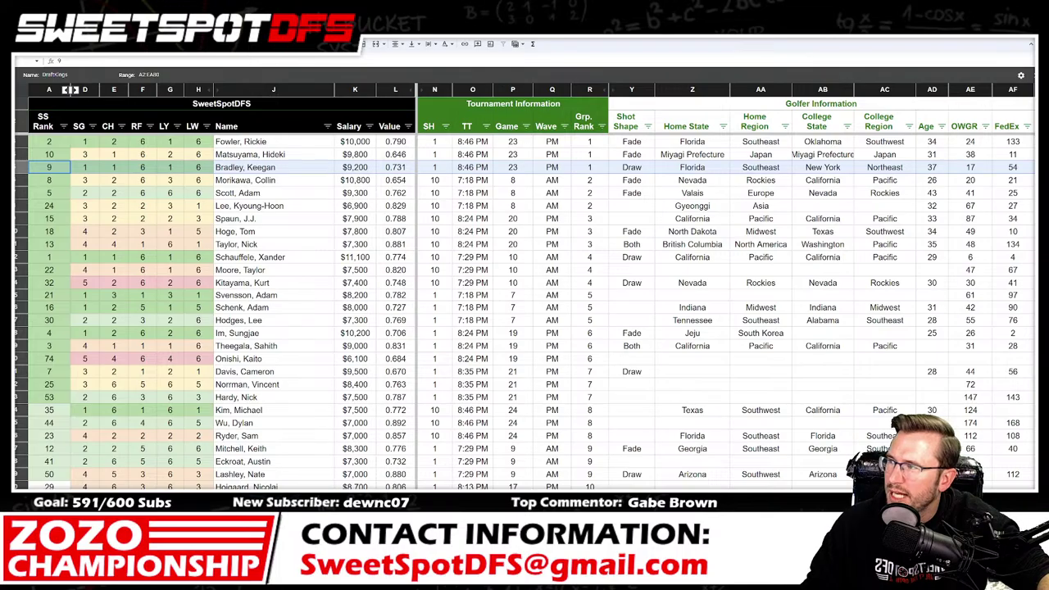
Step: Open the yearly results sheet and highlight the 2024 missed-cut entries and scores of Gordon, Martin and Schenk
key(ctrl+Page_Down)
key(ctrl+Page_Down)
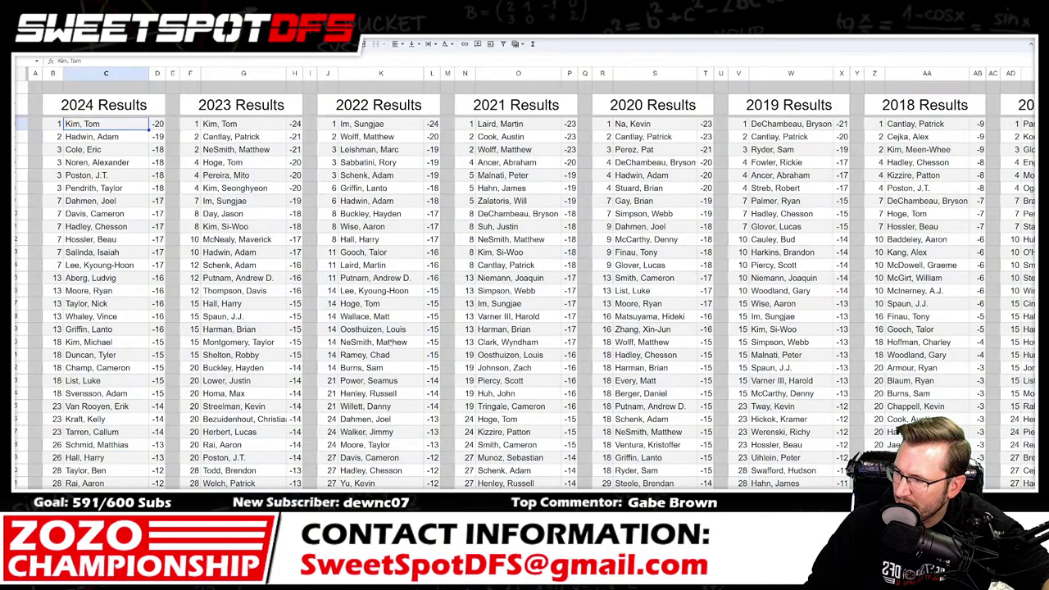
scroll(524, 303, down, 15)
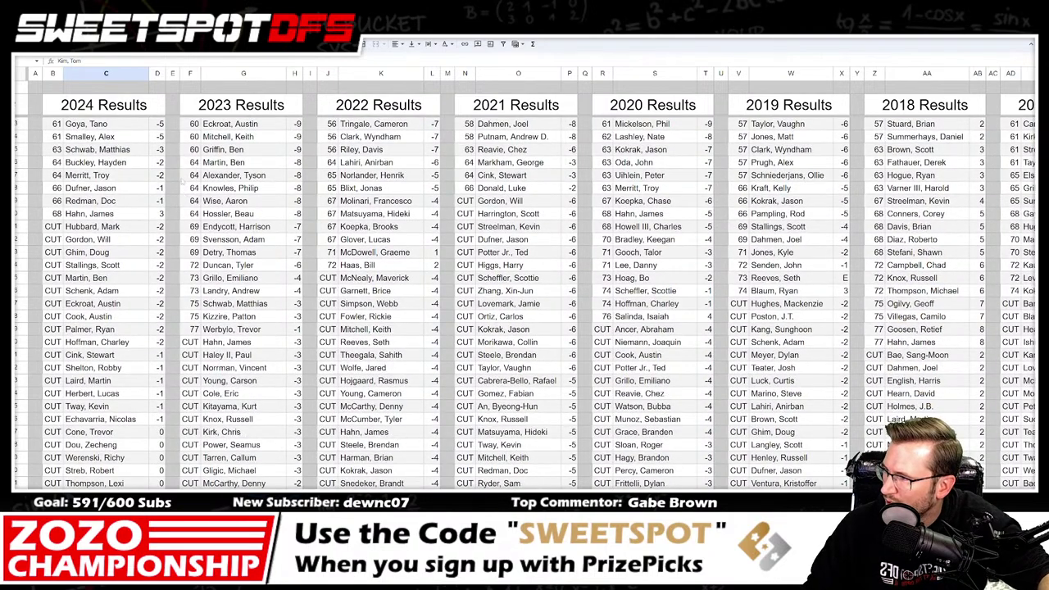
click(105, 239)
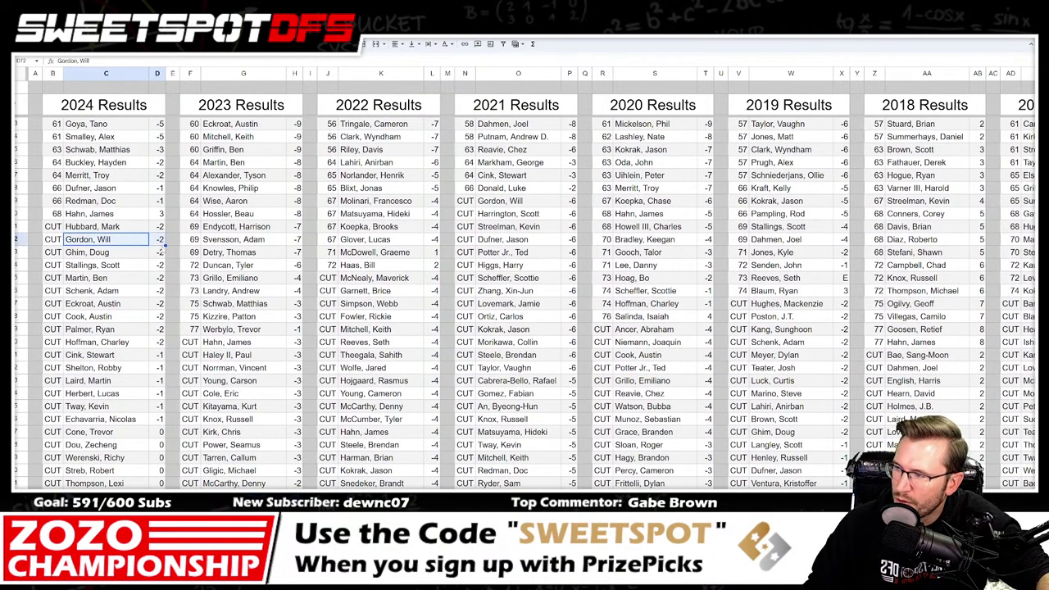
ctrl+click(139, 277)
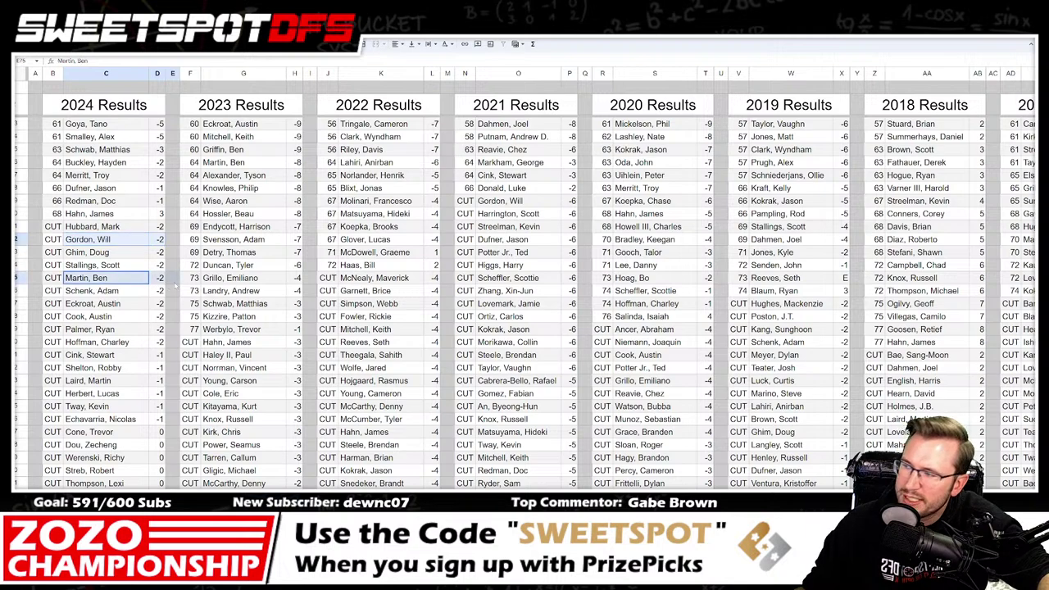
ctrl+click(114, 290)
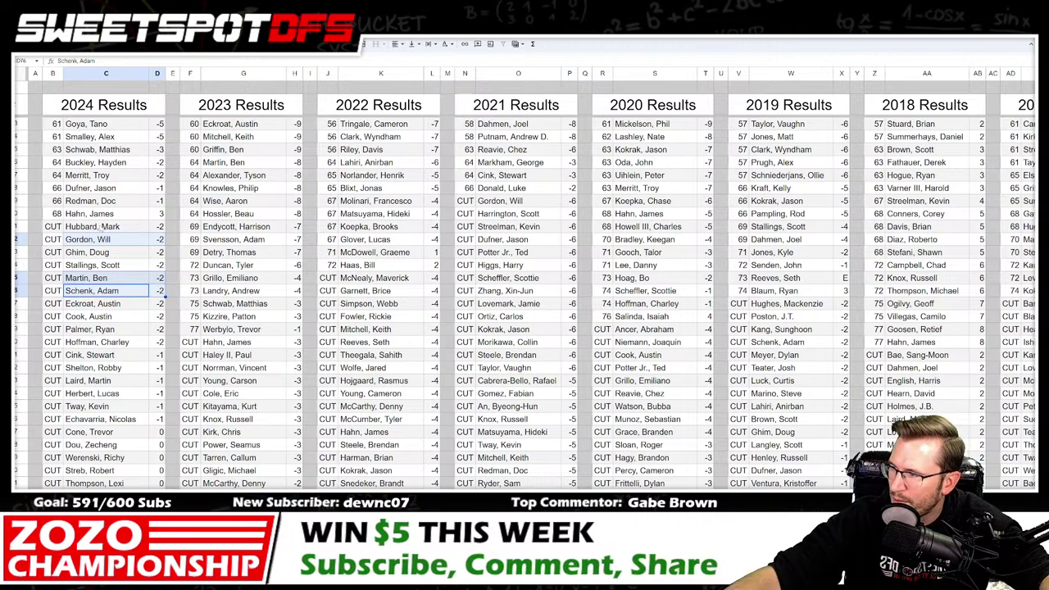
Step: Highlight the 2024 missed-cut entries of Hubbard, Ghim and Lexi Thompson, and the rows of Redman and Hahn
click(120, 230)
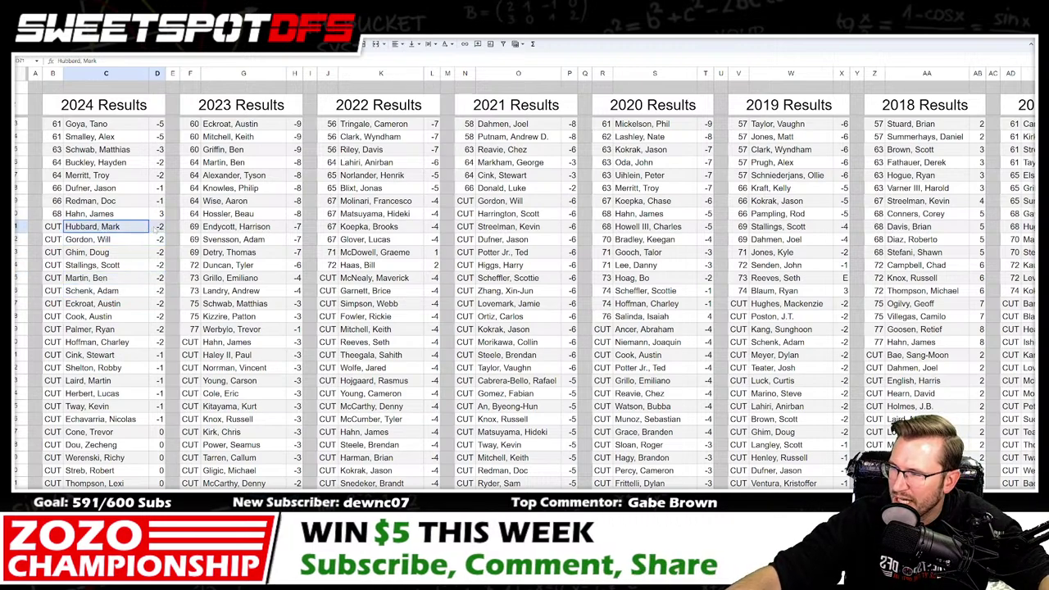
click(85, 254)
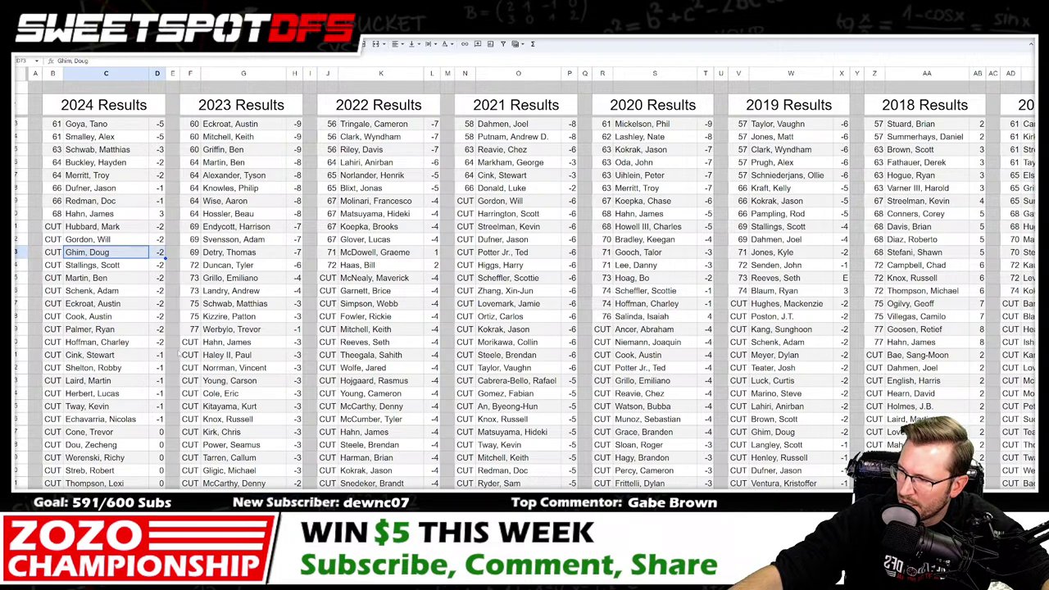
click(105, 482)
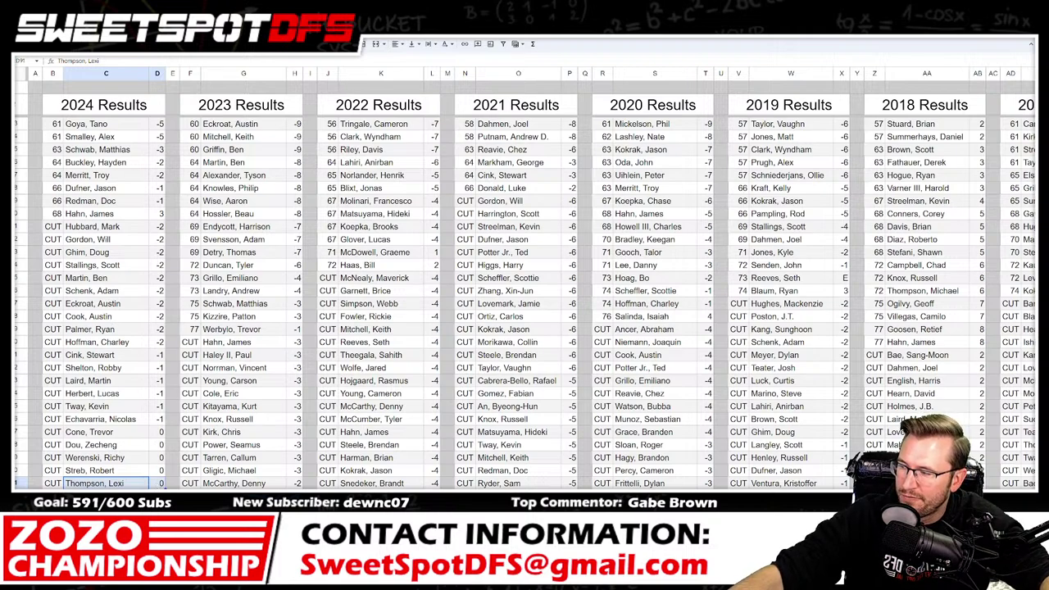
click(53, 482)
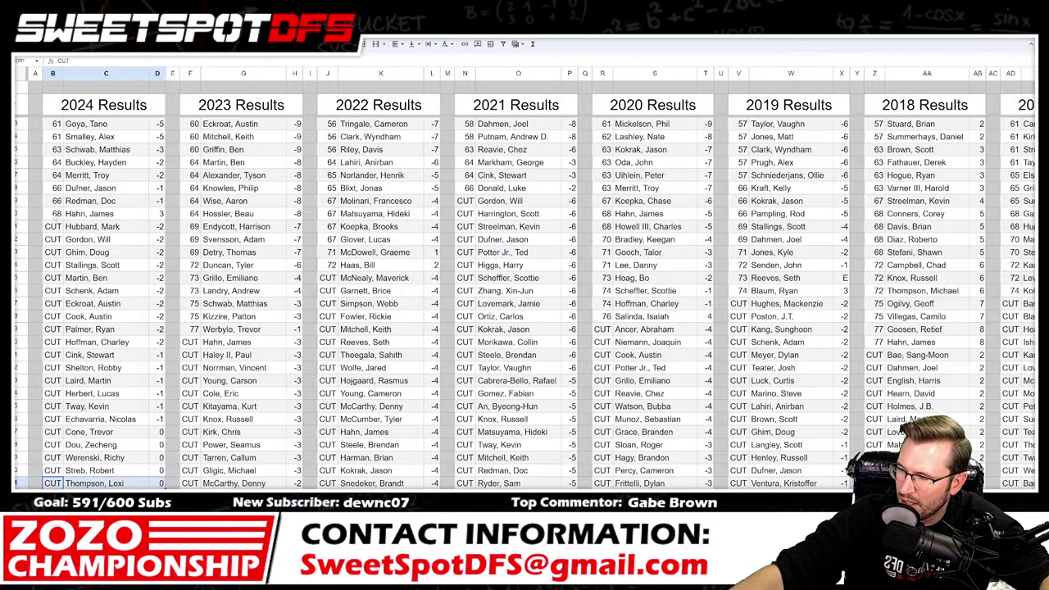
drag(53, 213, 158, 201)
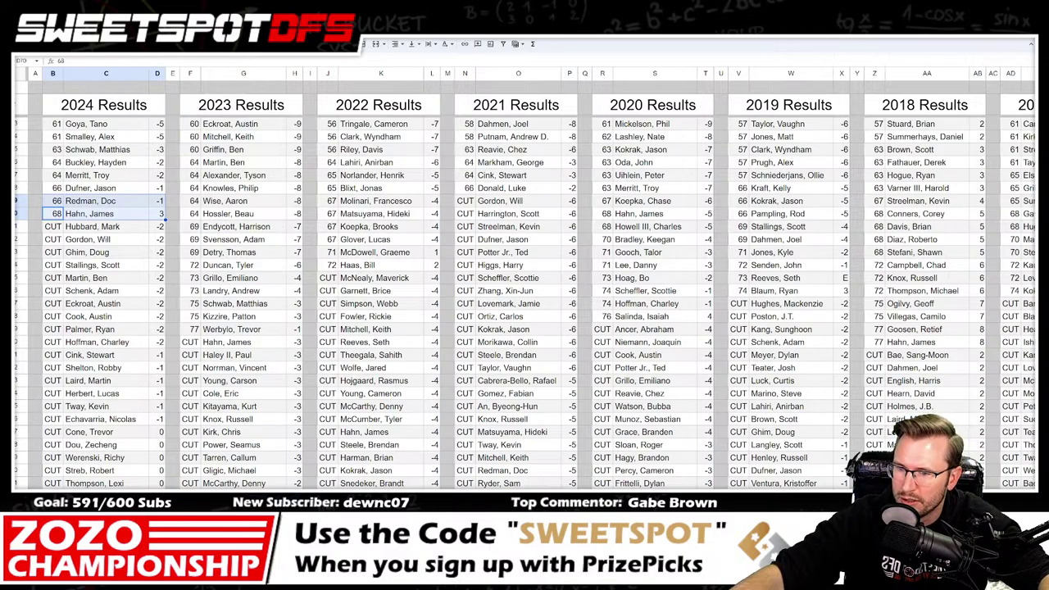
Step: Select the first-place rank in the 2024 Results and switch back to the full golfer data sheet
scroll(525, 303, up, 15)
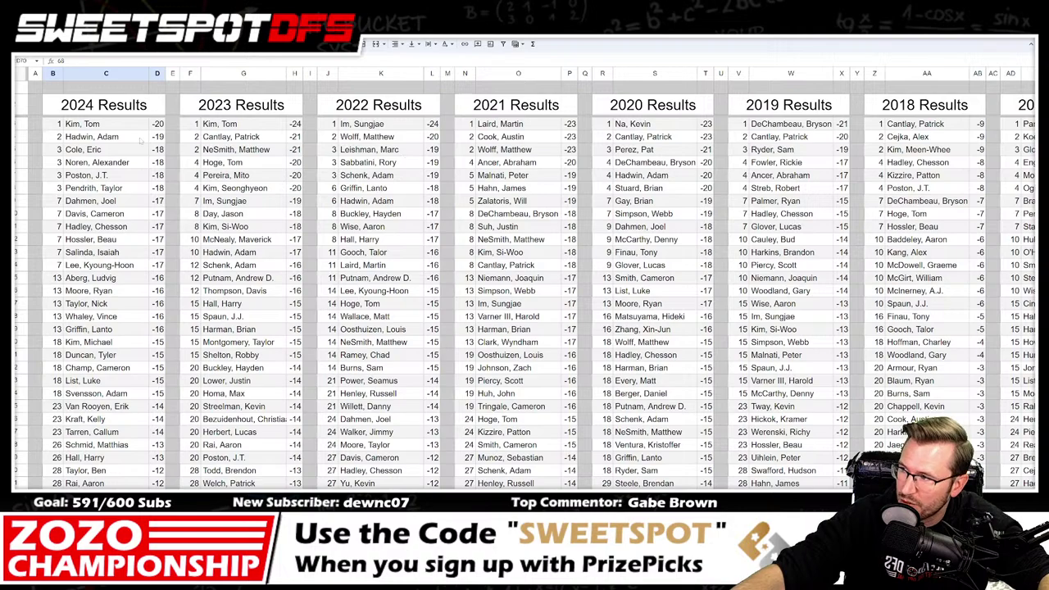
click(54, 124)
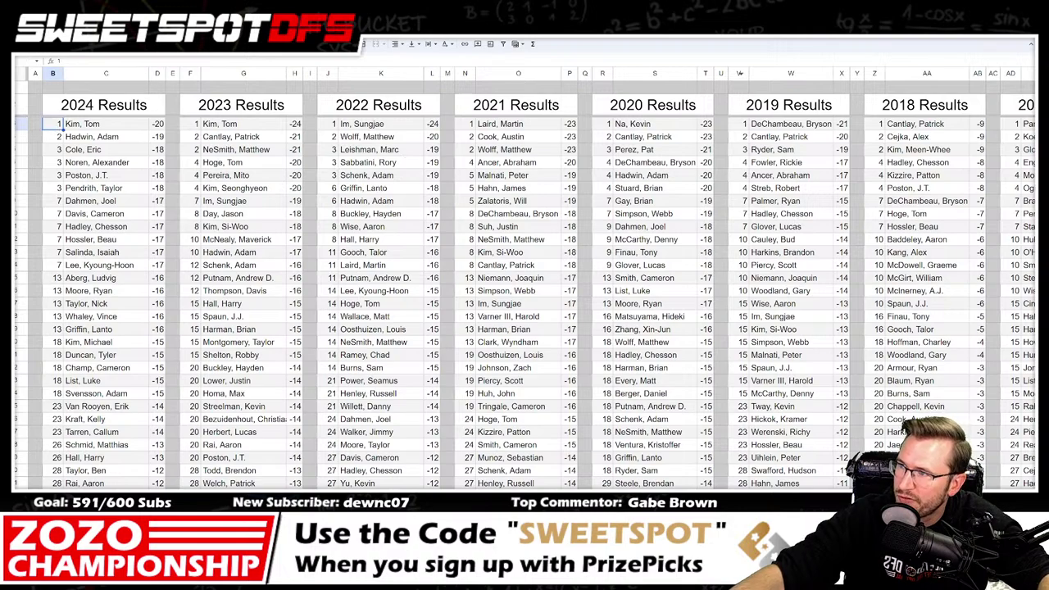
key(ctrl+shift+Page_Down)
key(ctrl+shift+Page_Down)
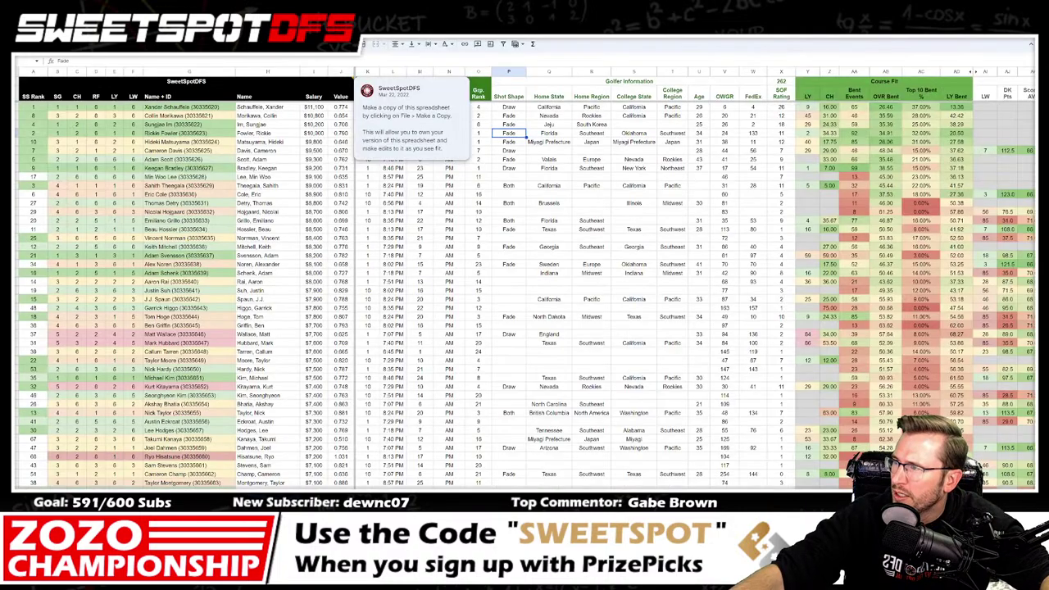
Step: Open the ZOZO Championship bucket sheet in The Bucket System filter view and clear the Top 10 Max Proj filter
key(ctrl+shift+Page_Down)
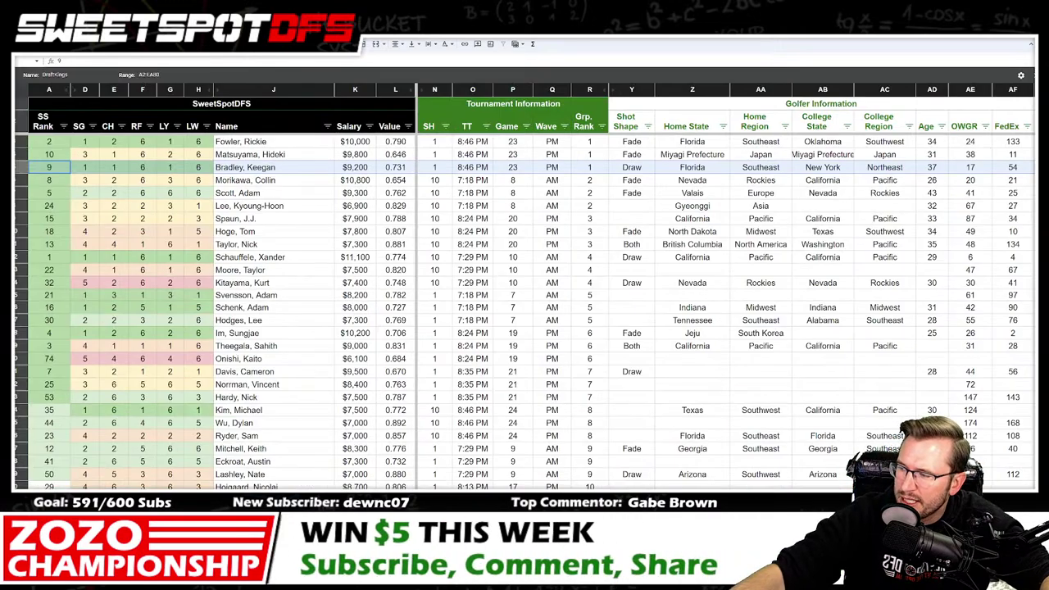
key(ctrl+shift+Page_Down)
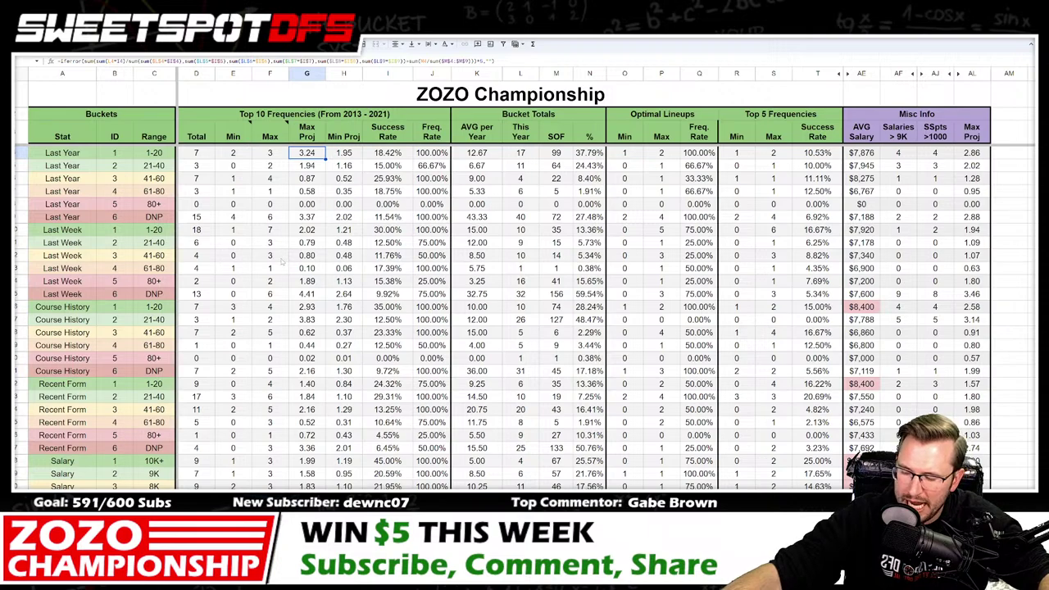
click(638, 257)
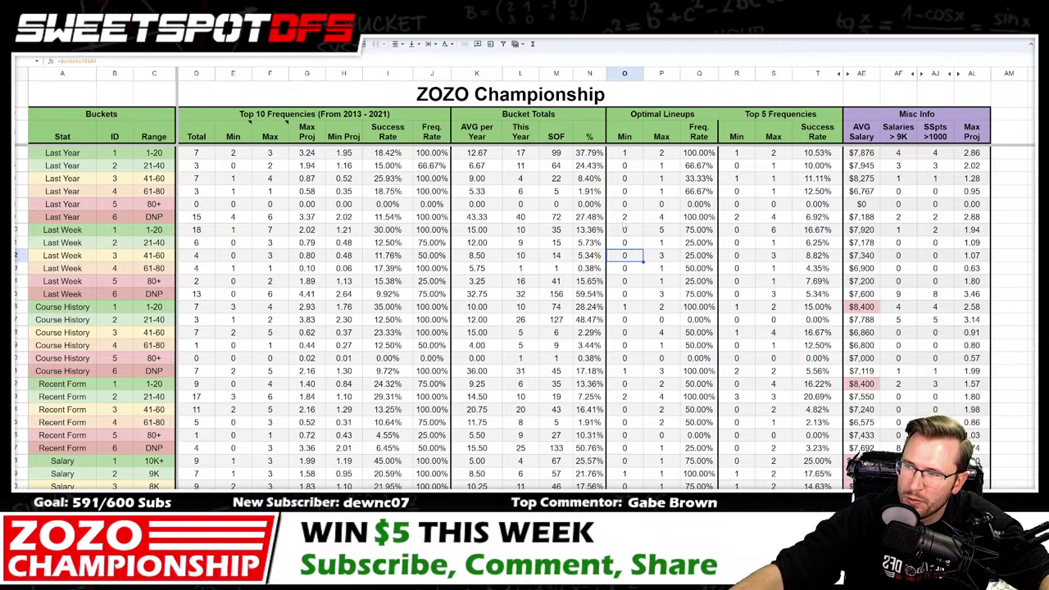
click(516, 44)
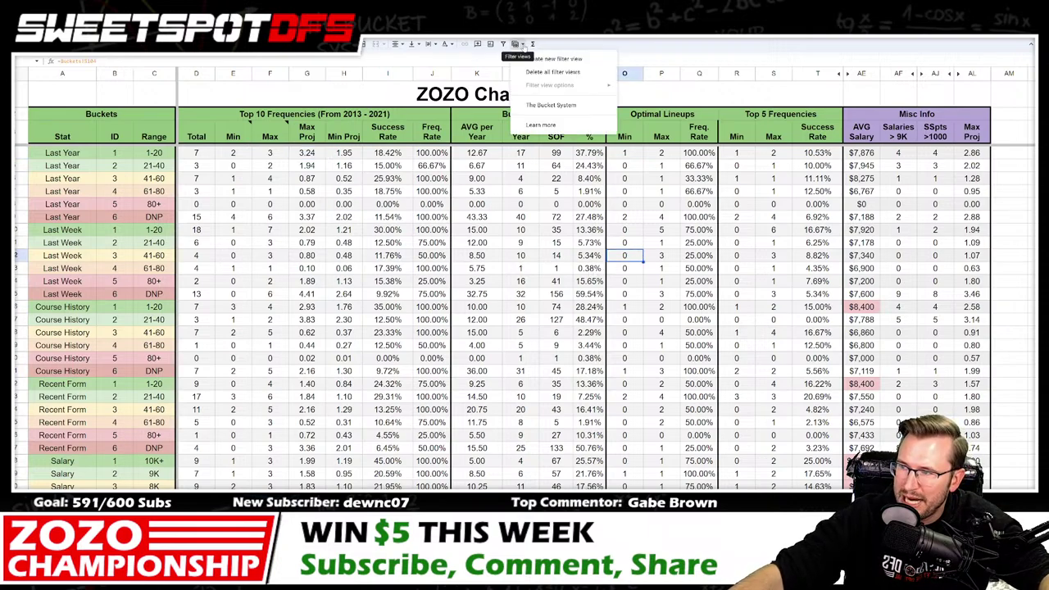
click(564, 107)
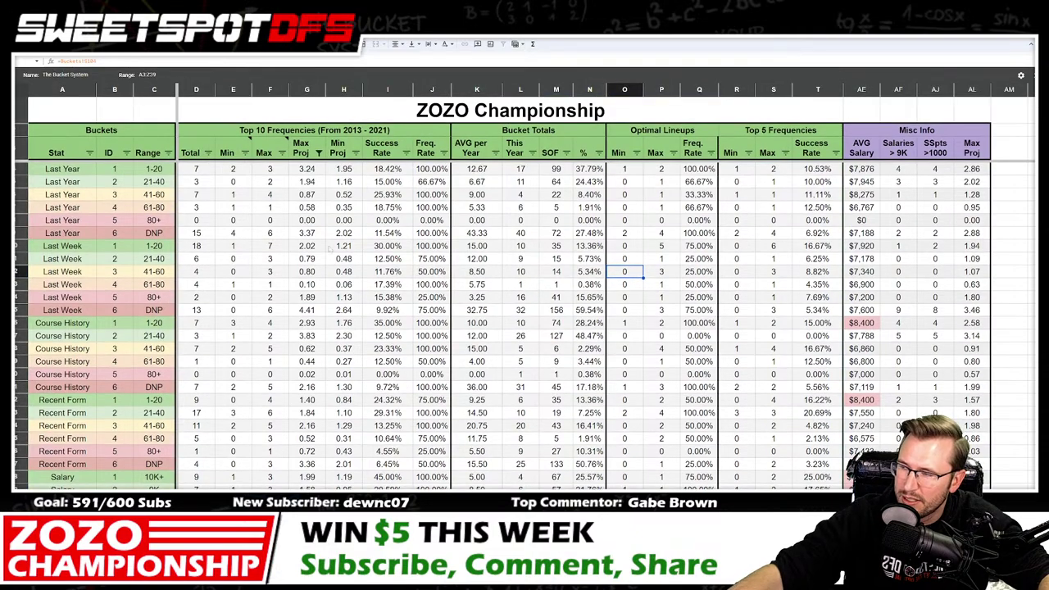
click(318, 153)
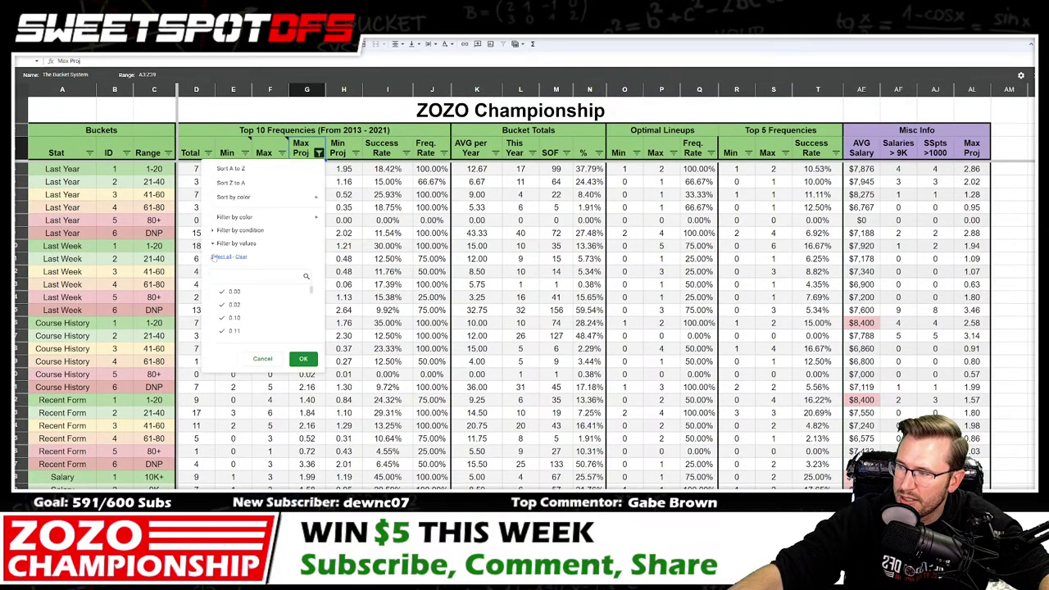
click(304, 359)
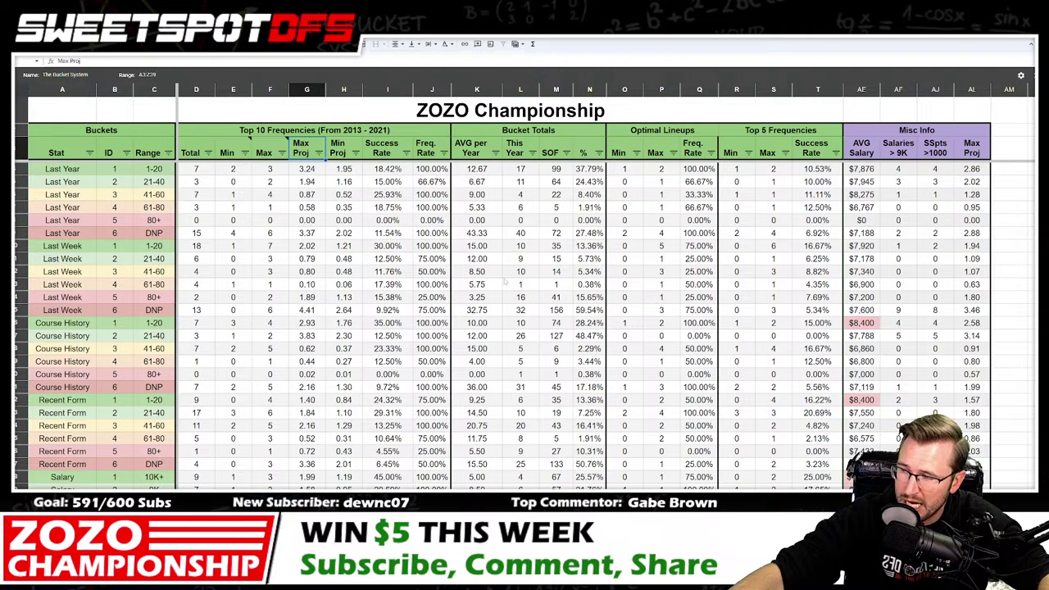
Step: Examine the Last Year 41-60 and 61-80 bucket figures and highlight the Top 10 Max Proj and Min Proj columns
click(616, 195)
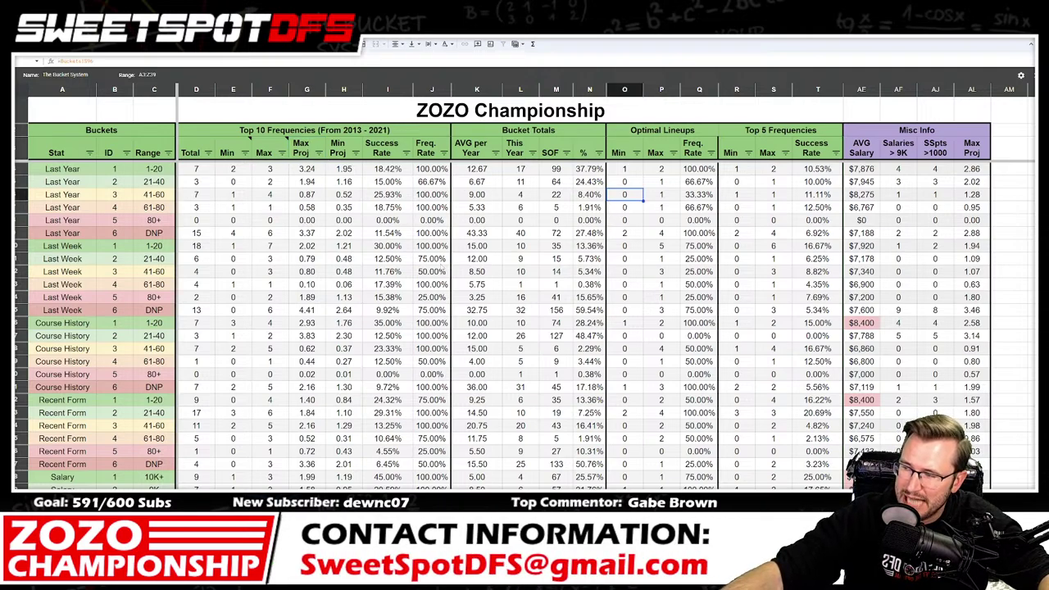
click(420, 198)
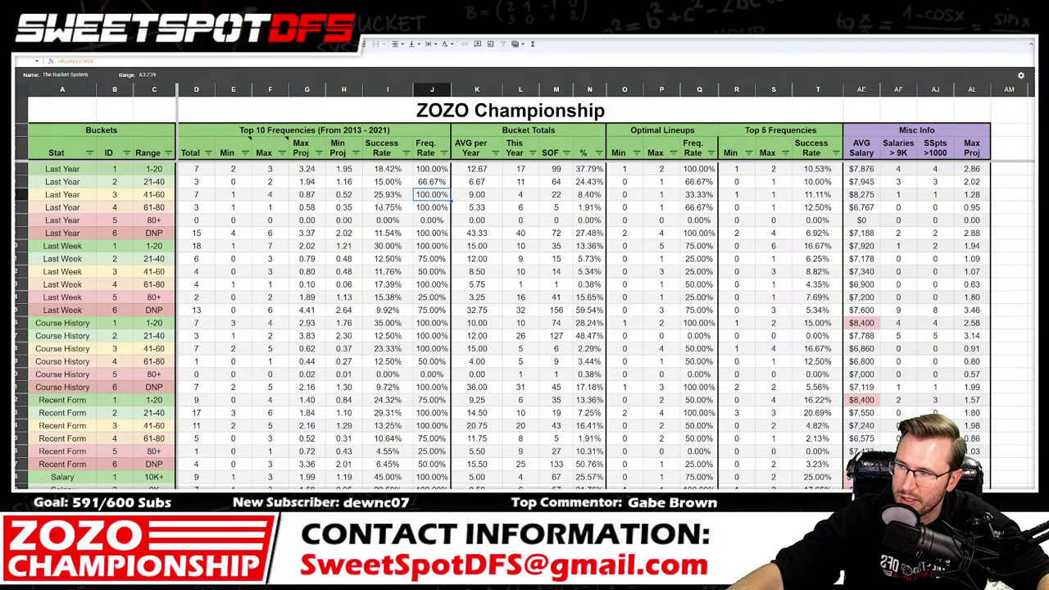
click(368, 208)
click(319, 153)
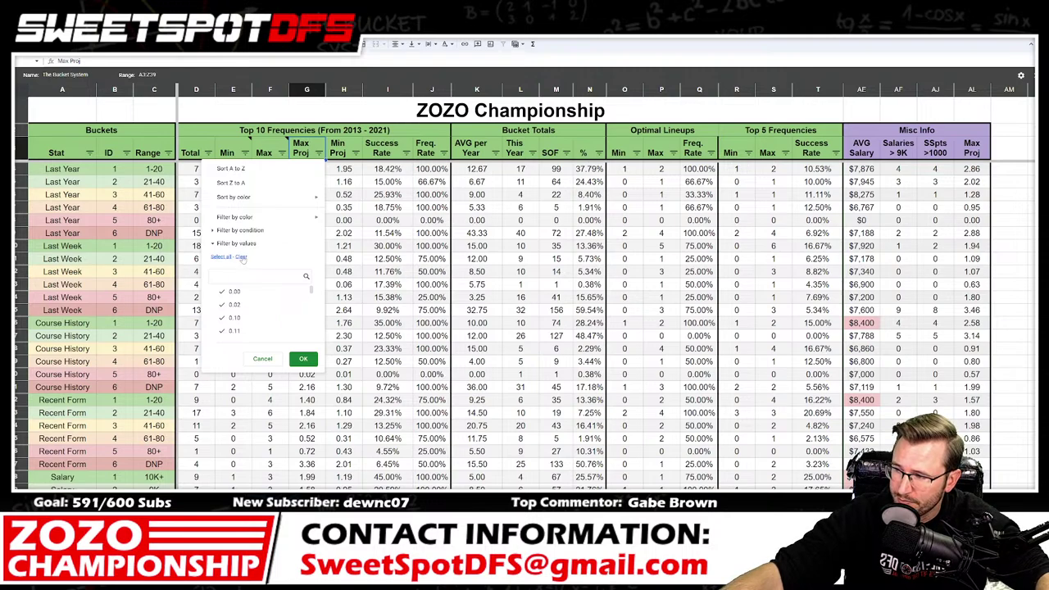
click(477, 195)
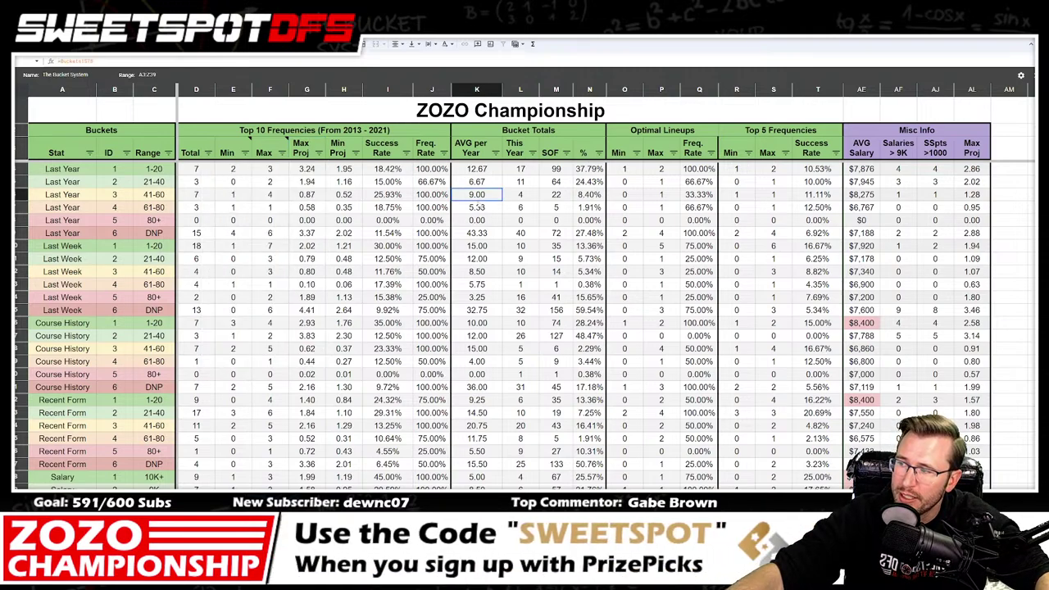
drag(307, 89, 343, 89)
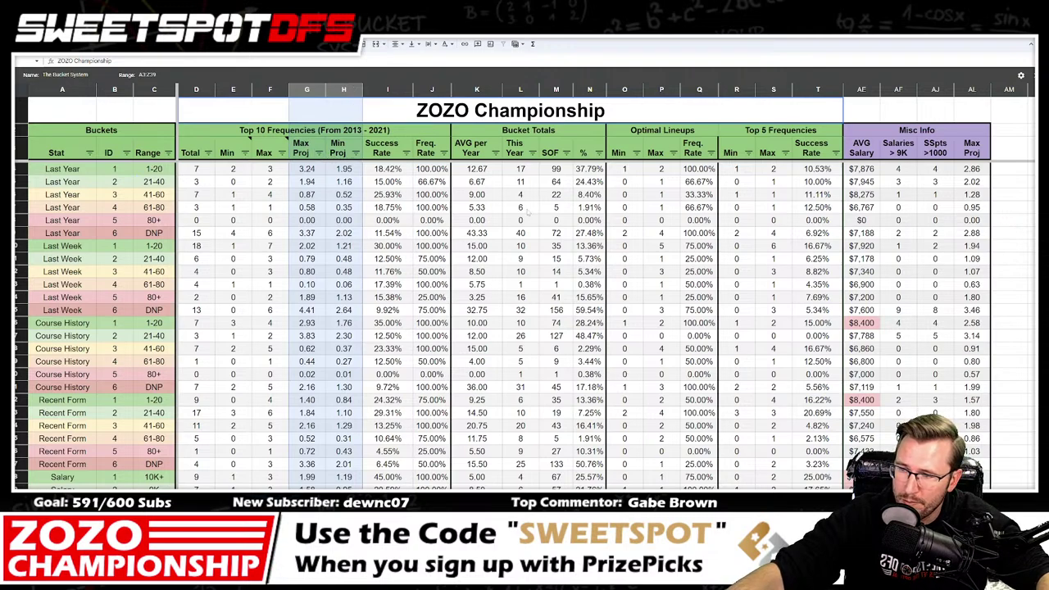
click(526, 210)
Step: Filter the Top 10 Max Proj column to values greater than or equal to 2
click(318, 153)
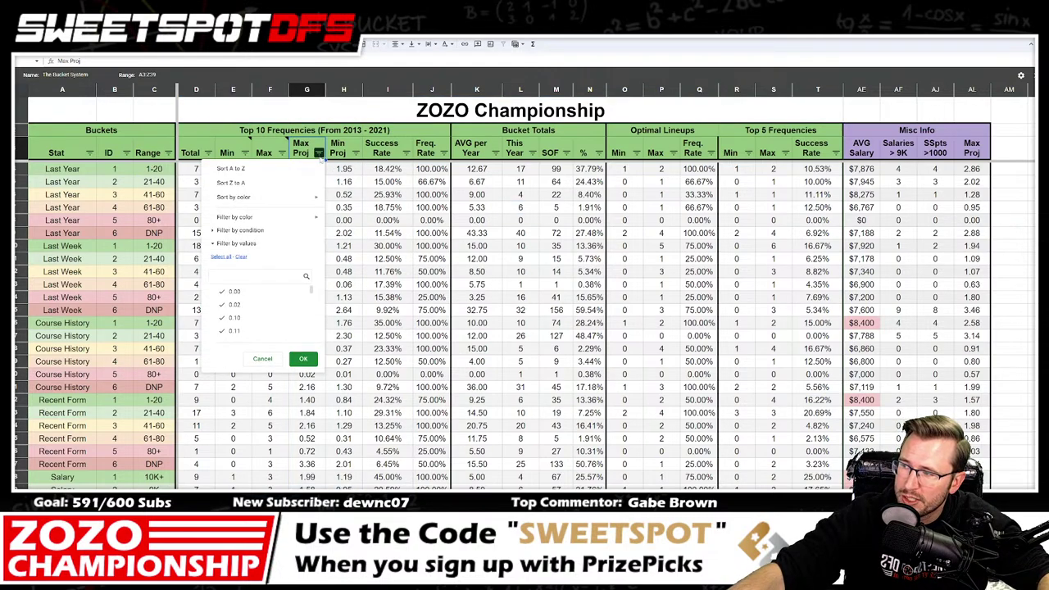
click(264, 230)
click(266, 246)
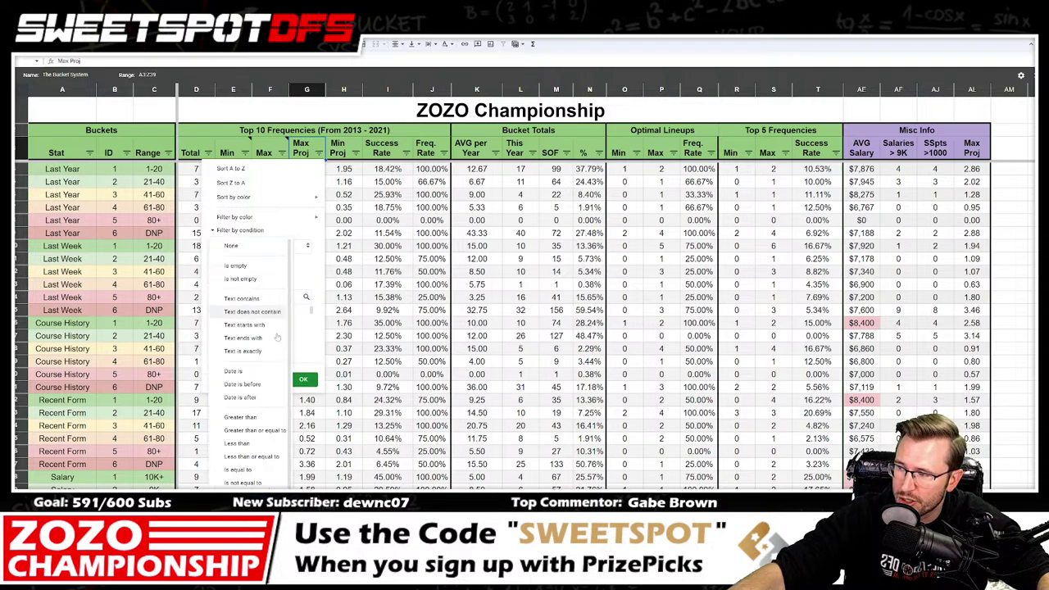
click(254, 430)
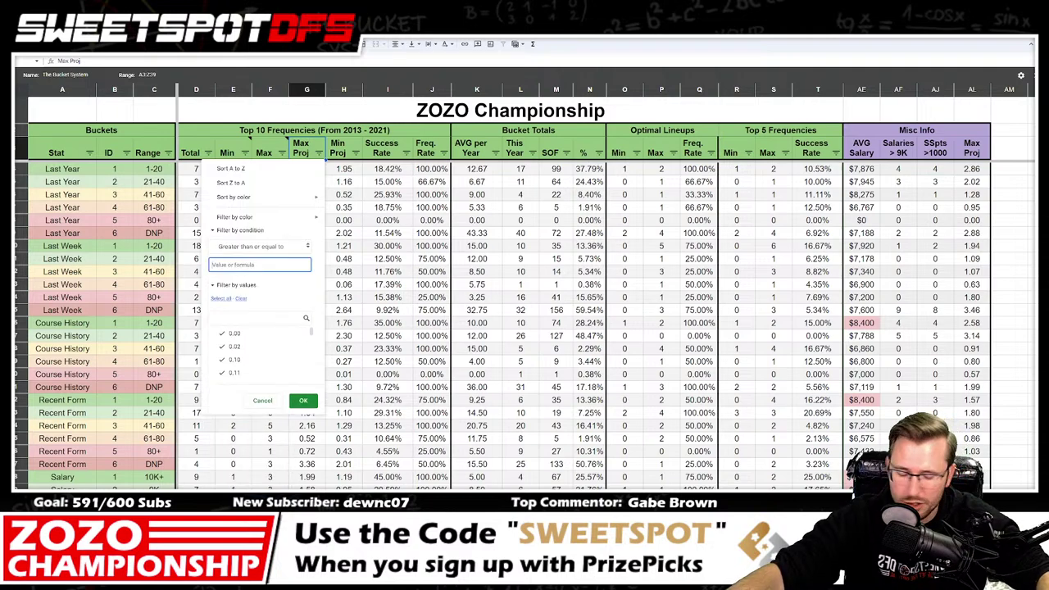
text(2)
click(302, 400)
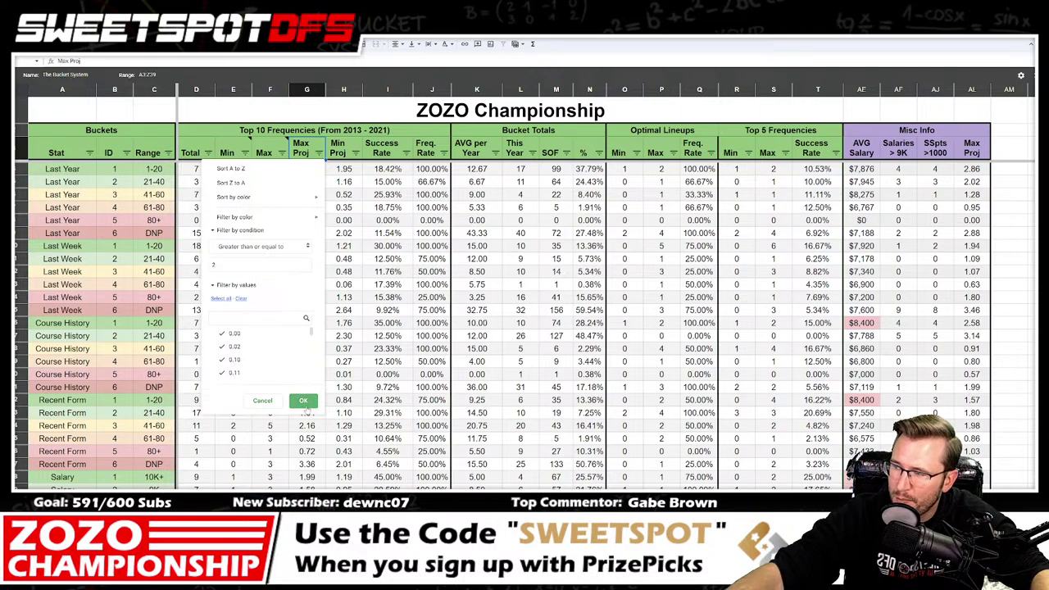
Step: Highlight the filtered Min Proj values and the Max Proj column under Misc Info for comparison
click(343, 90)
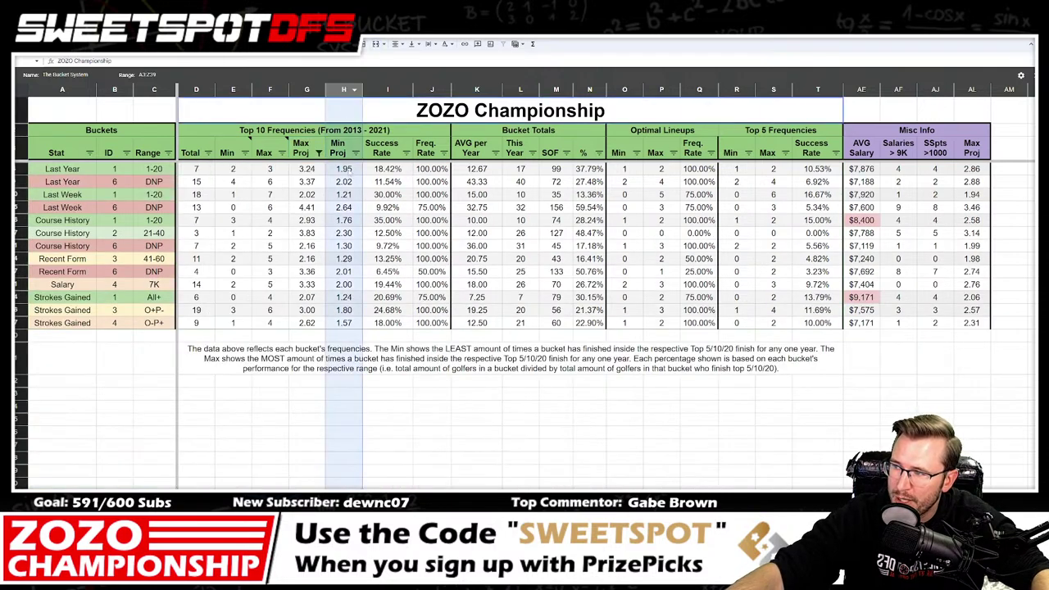
drag(344, 168, 344, 323)
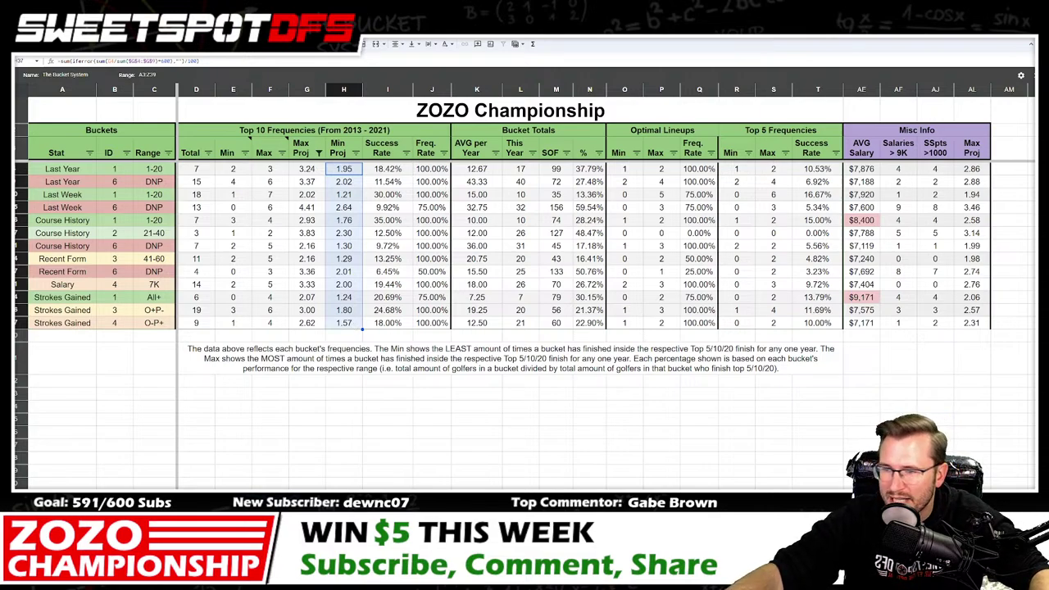
click(970, 89)
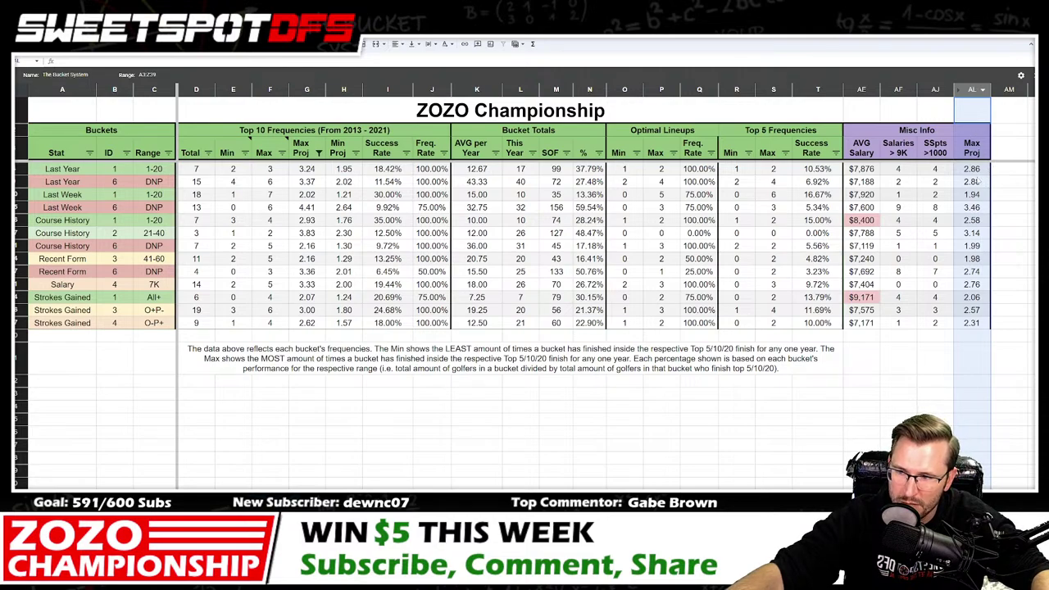
Step: Extend the filter view's range to A3:AL39 so it covers the Misc Info columns
click(149, 74)
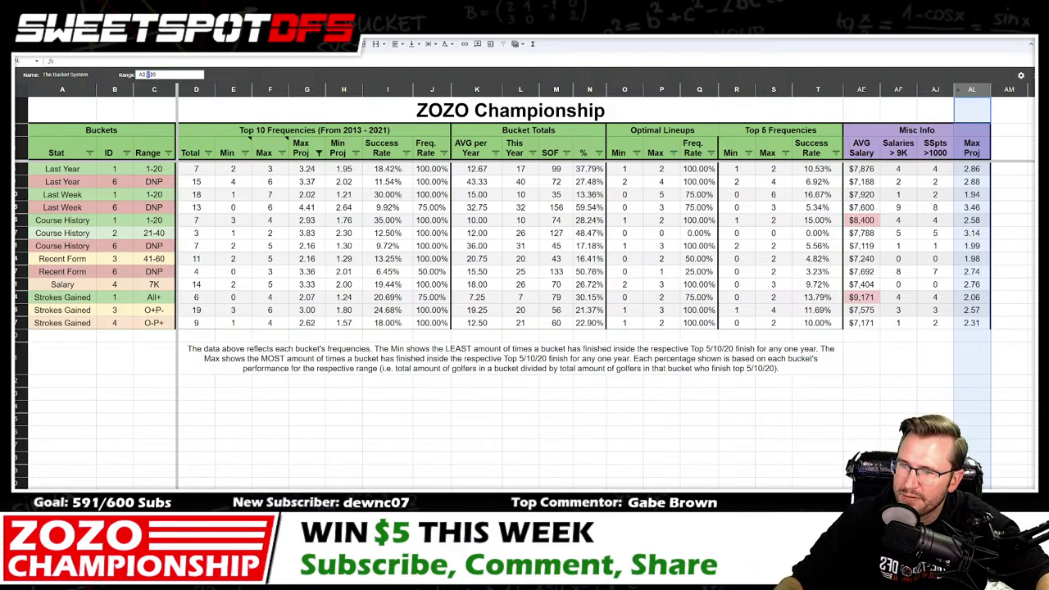
text(AL)
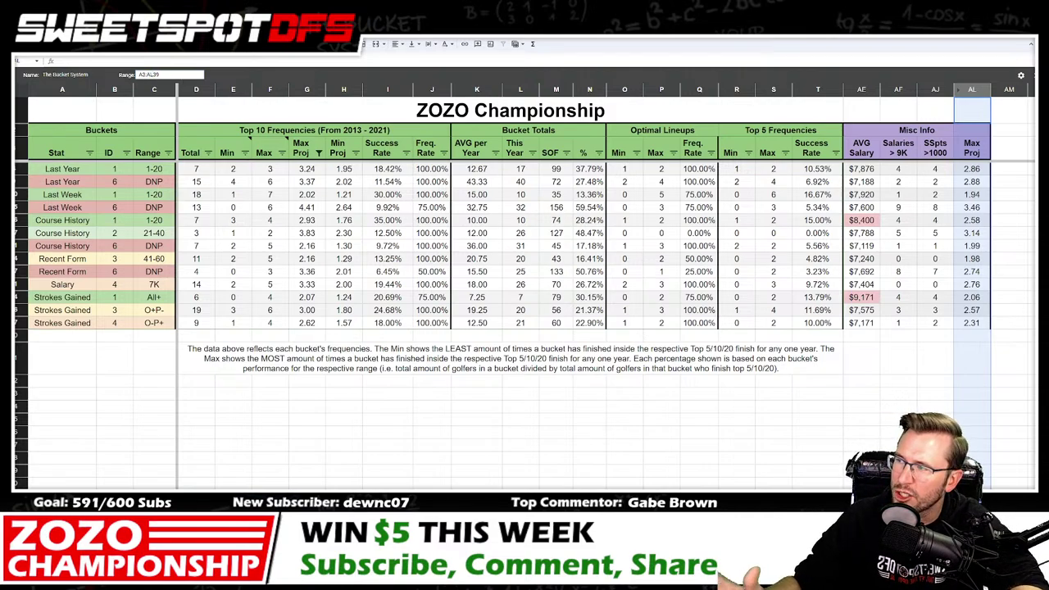
key(Return)
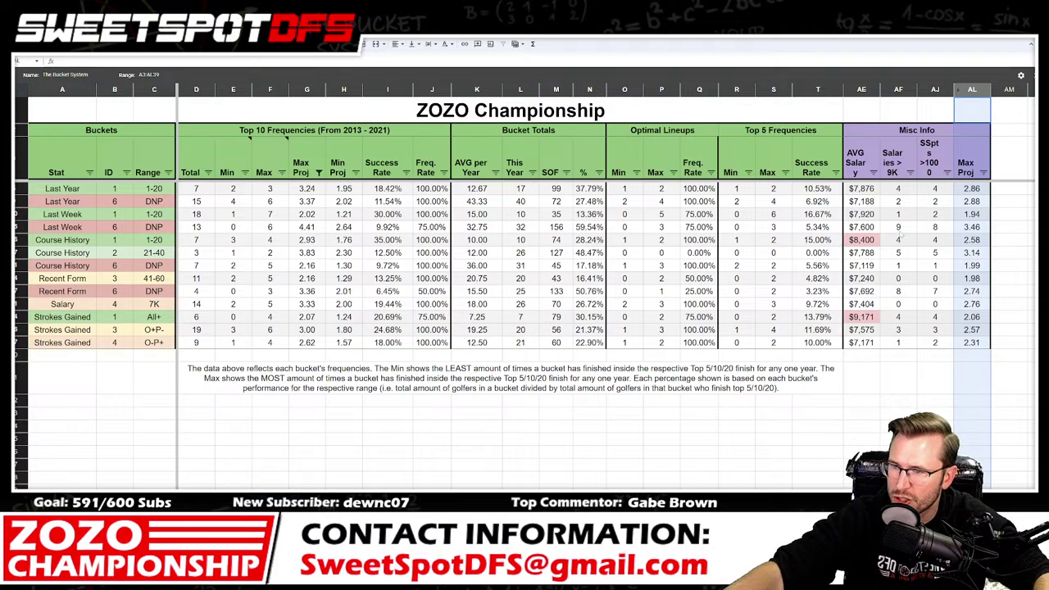
Step: Widen the Misc Info columns AVG Salary, Salaries > 9K and SSpts >1000 so their headers fit
click(902, 229)
drag(917, 89, 981, 88)
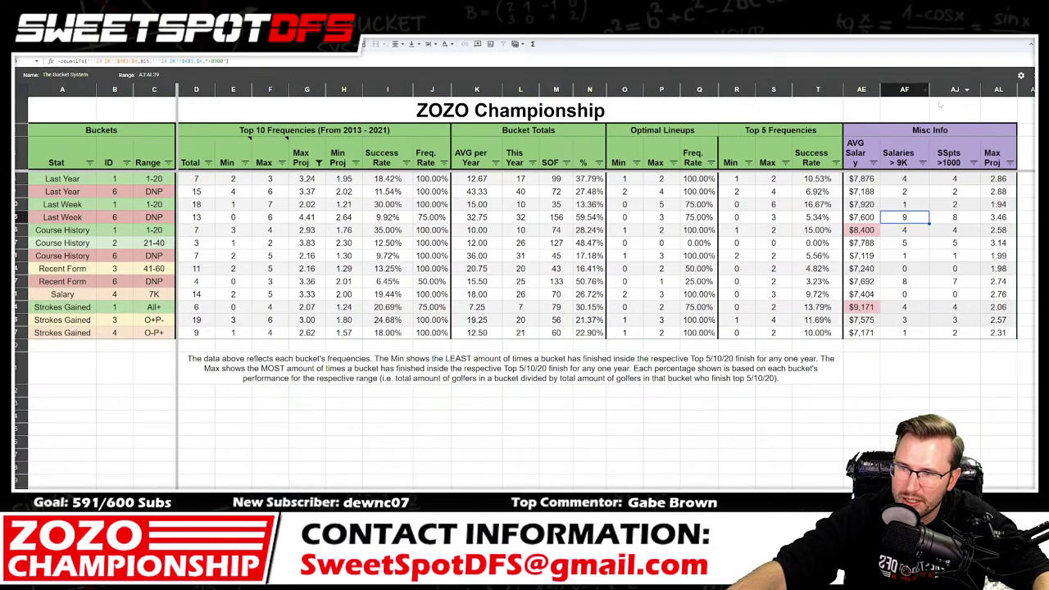
drag(884, 88, 889, 89)
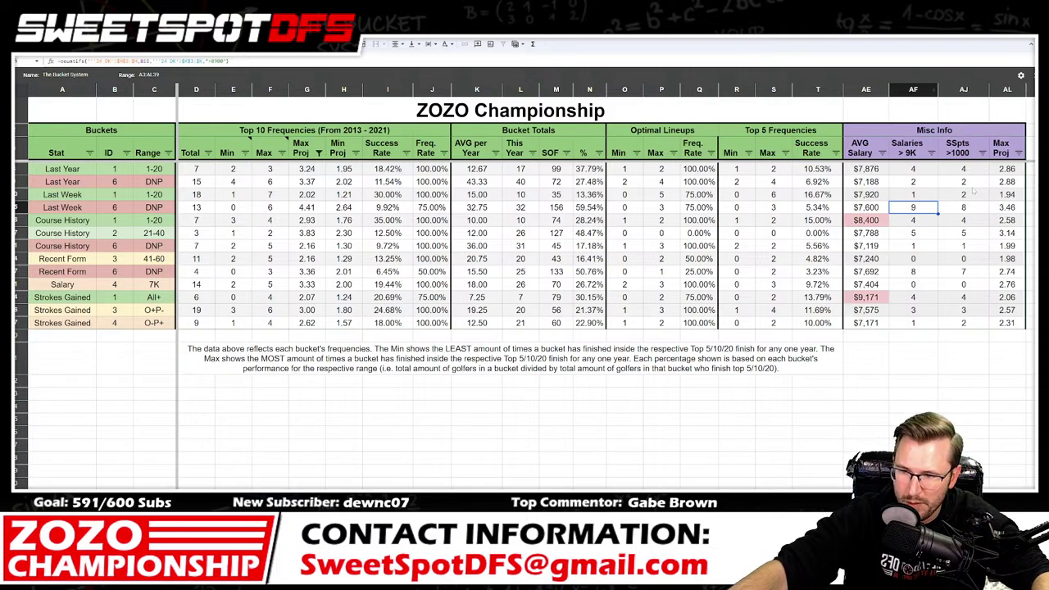
Step: Highlight the SOF values and the Misc Info Max Proj values of the filtered buckets
click(1019, 152)
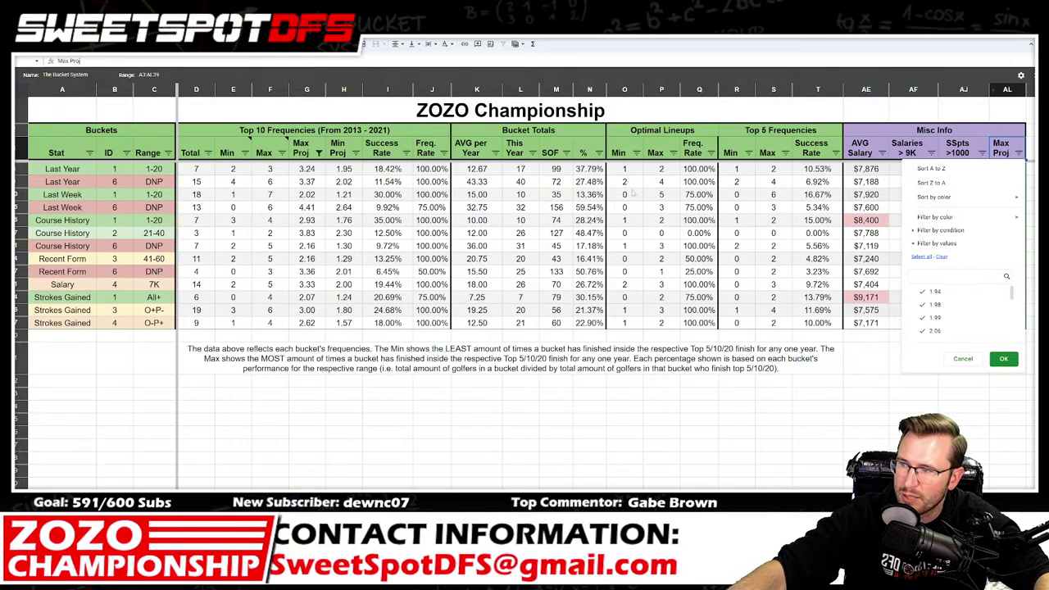
drag(556, 169, 571, 326)
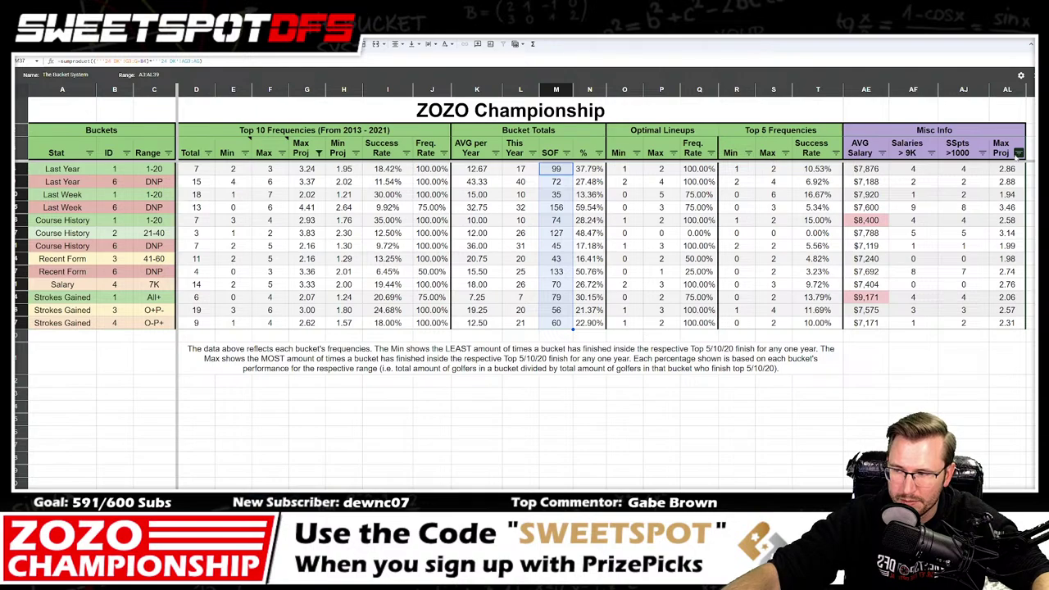
drag(1001, 175, 1007, 326)
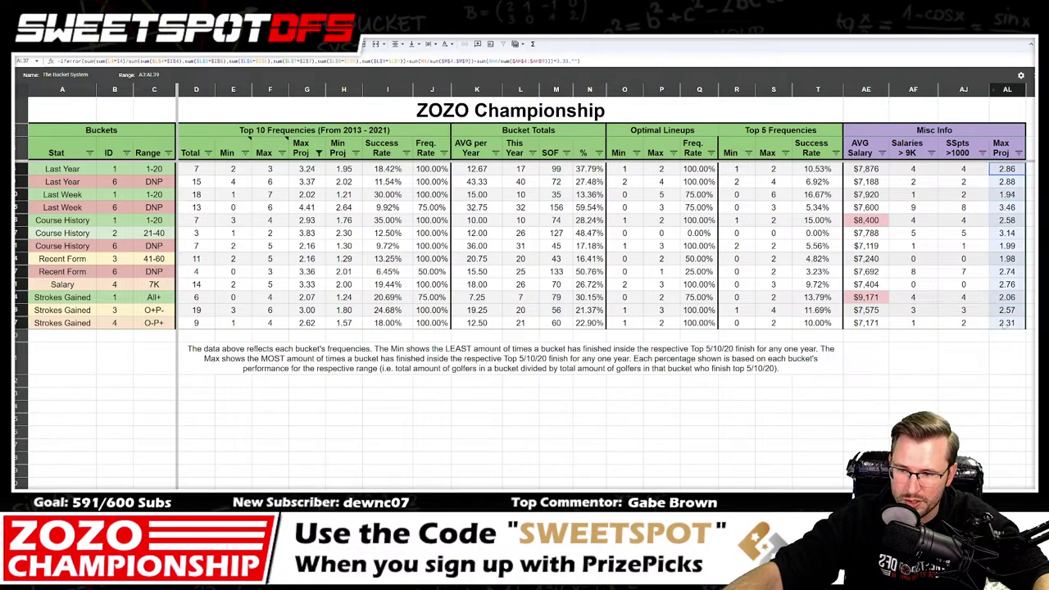
click(1007, 358)
Step: Filter the Misc Info Max Proj column to exclude the values 1.94, 1.98 and 1.99
click(1019, 153)
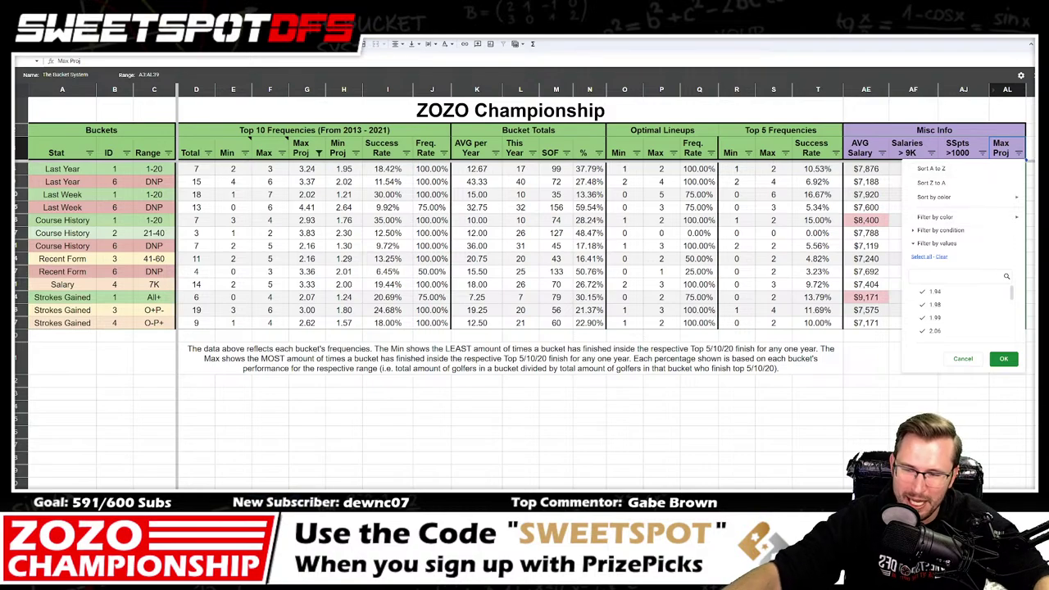
click(967, 291)
click(967, 304)
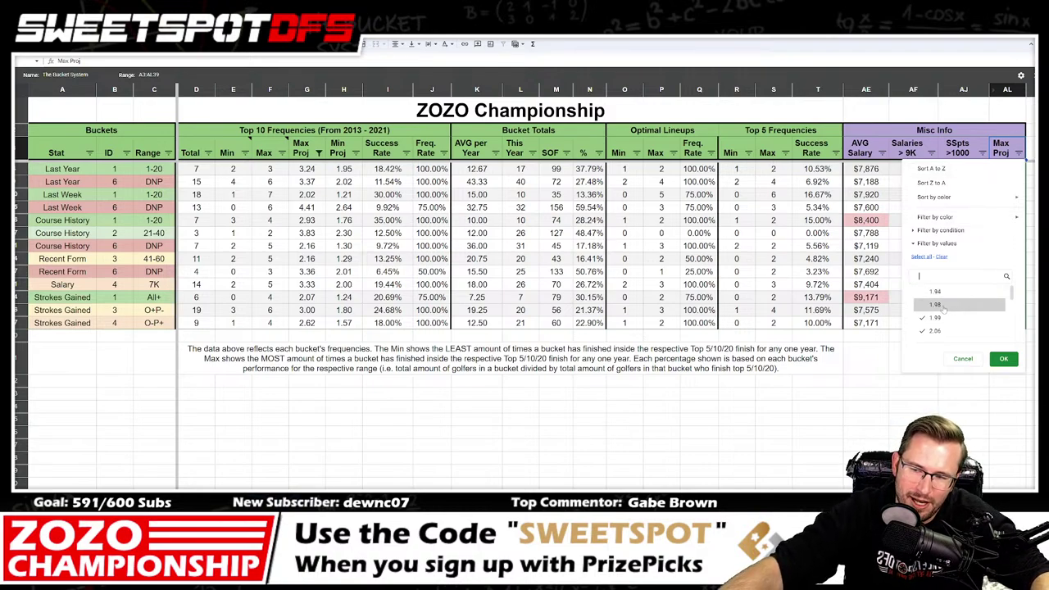
click(969, 317)
click(1003, 358)
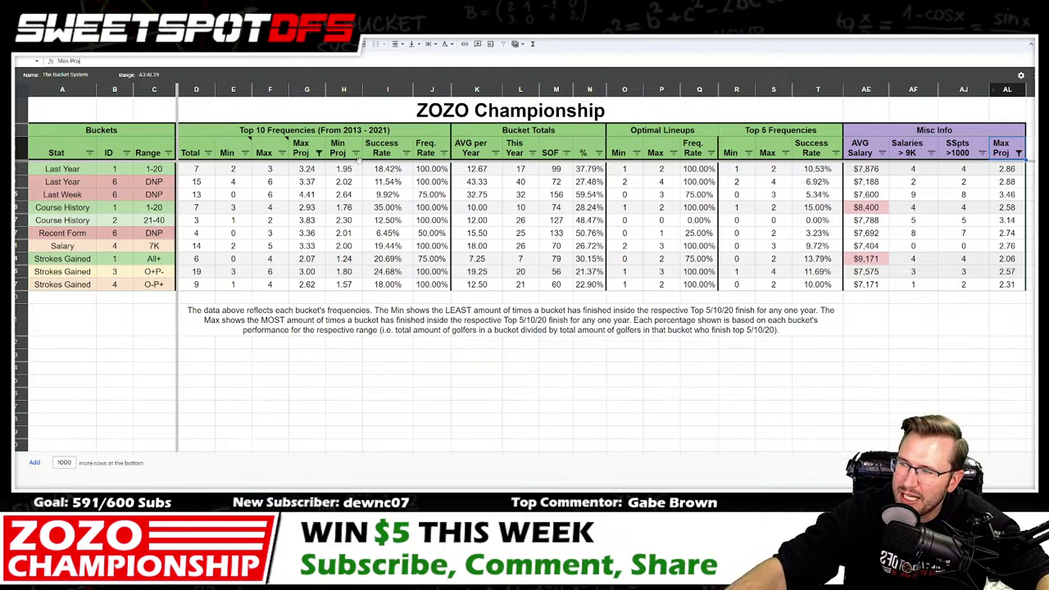
Step: Compare the remaining buckets' Top 10 Max and Min Proj values with their Misc Info Max Proj values
drag(343, 168, 307, 285)
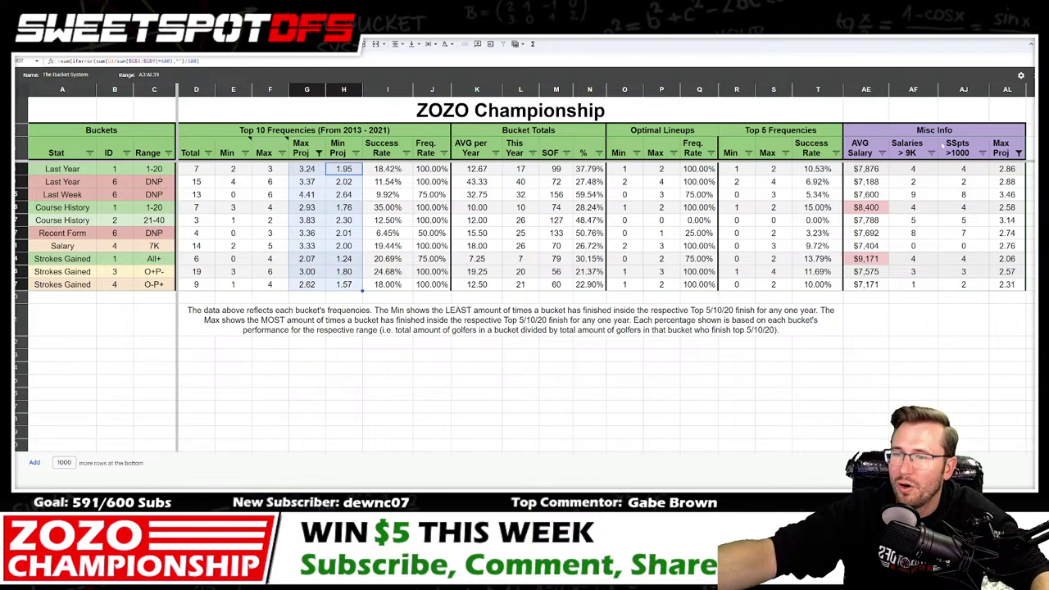
drag(1006, 168, 1006, 285)
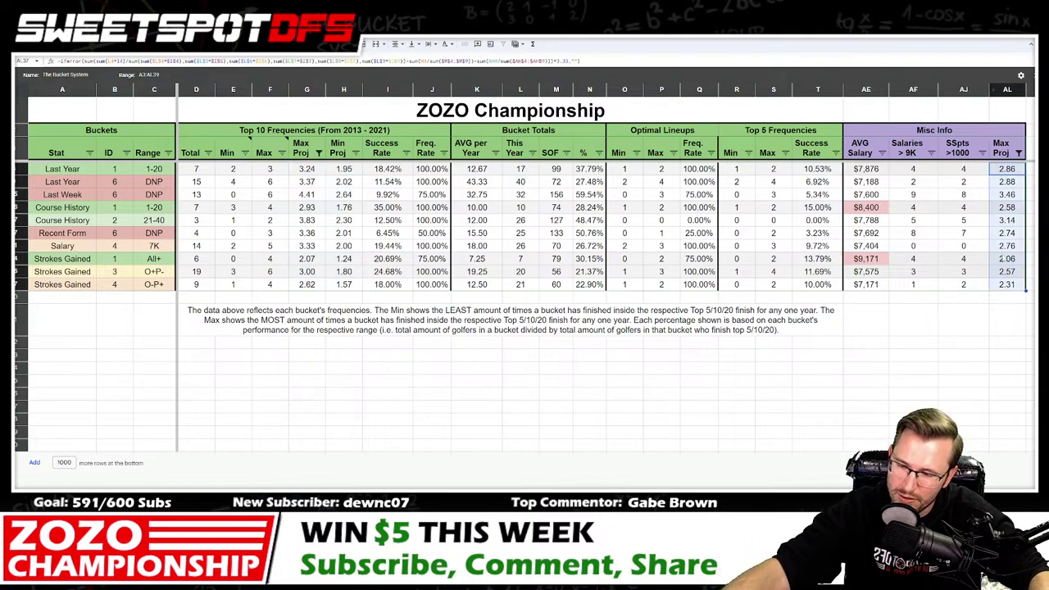
click(1006, 194)
Step: Filter the Misc Info Max Proj column to show only the values 1.94, 1.98 and 1.99
click(1019, 153)
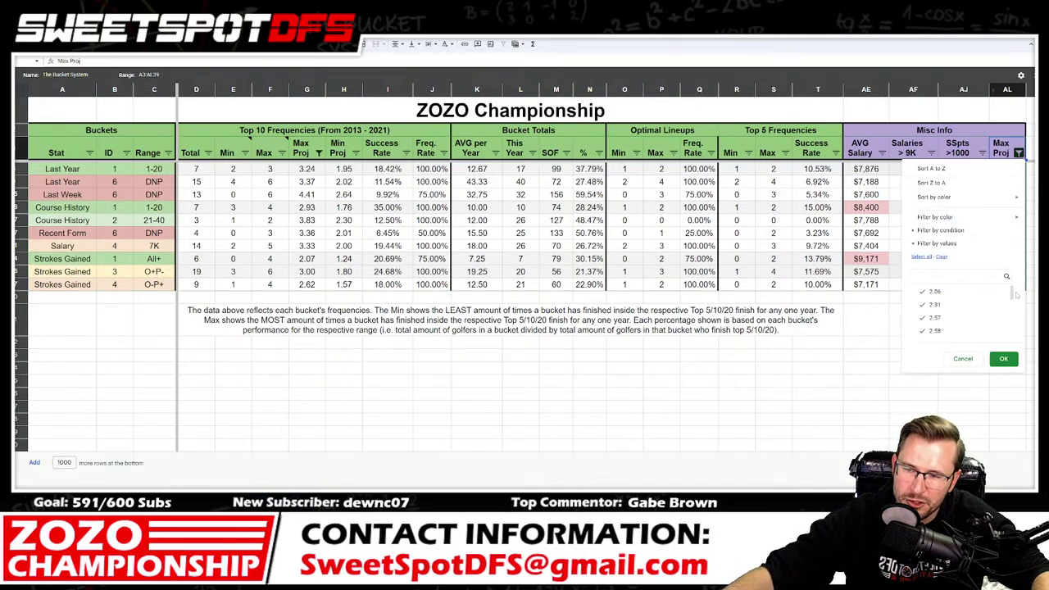
drag(1014, 292, 1016, 343)
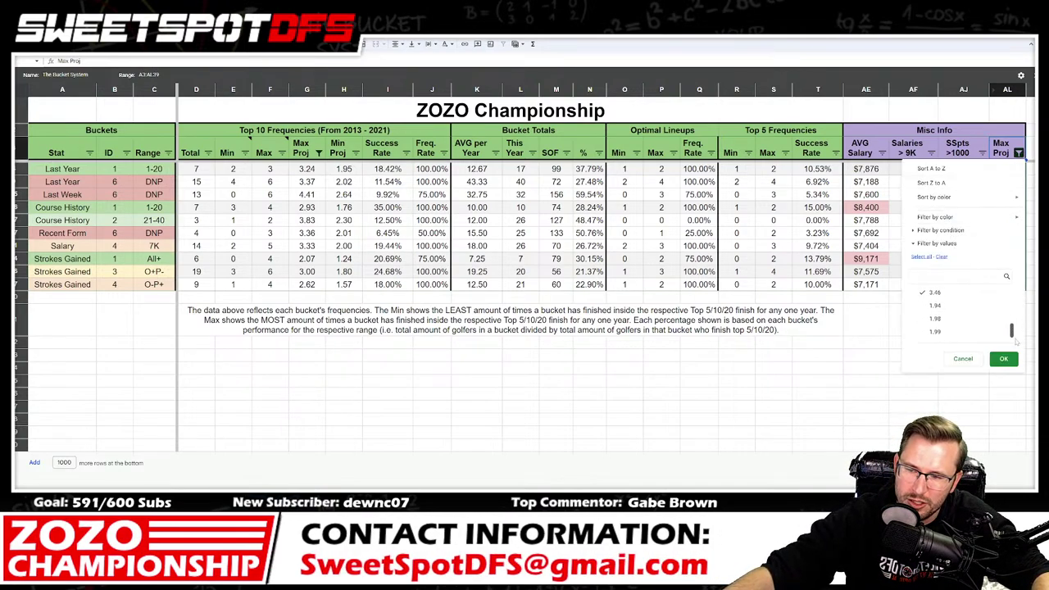
click(917, 257)
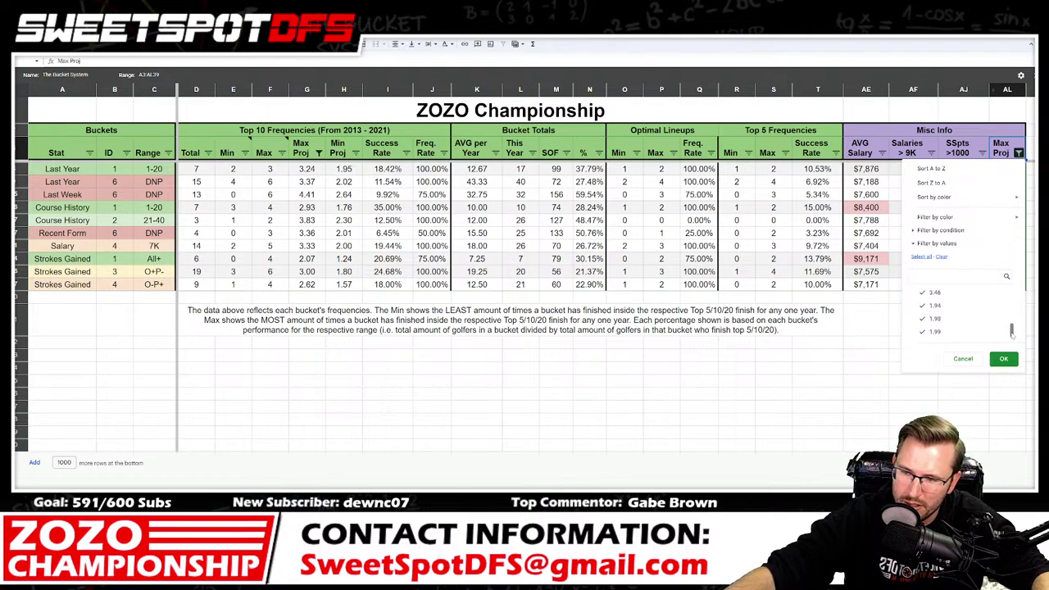
click(935, 292)
click(944, 332)
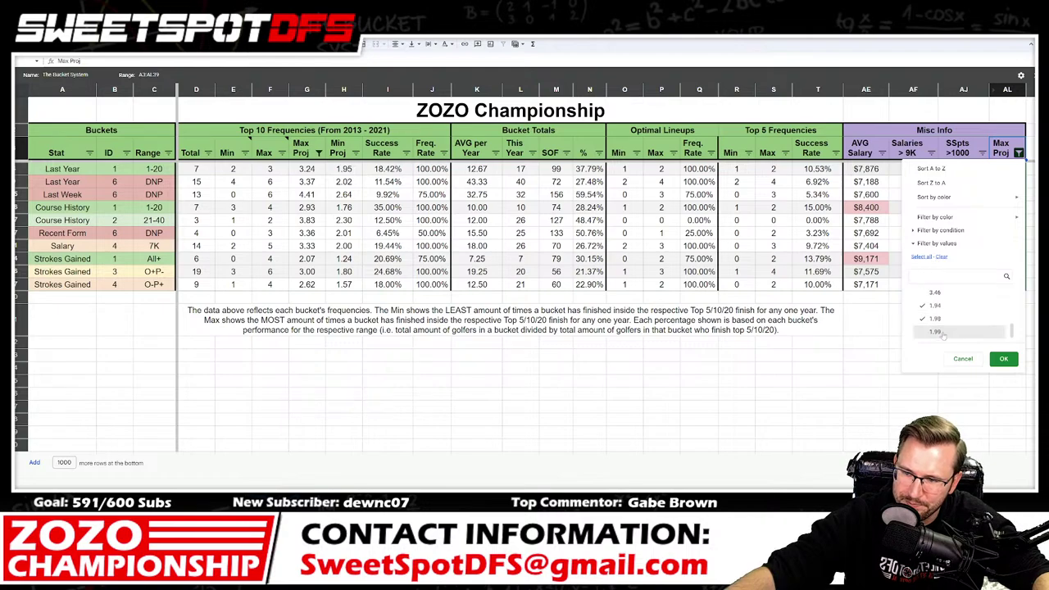
click(1003, 358)
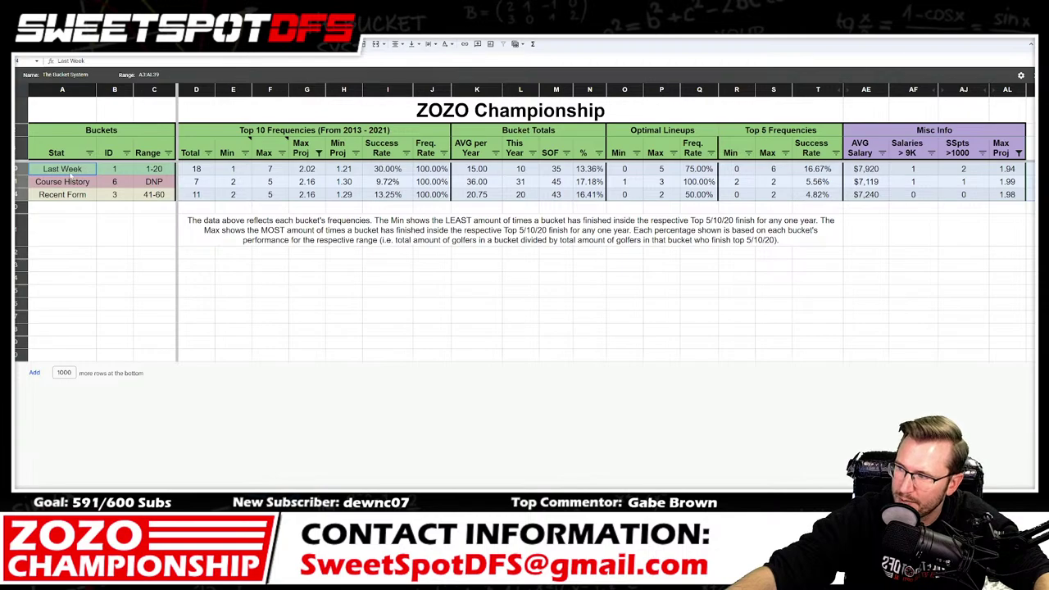
Step: Compare the Last Week 1-20 bucket's Top 10 Max and Min Proj values with its Misc Info Max Proj value
click(87, 168)
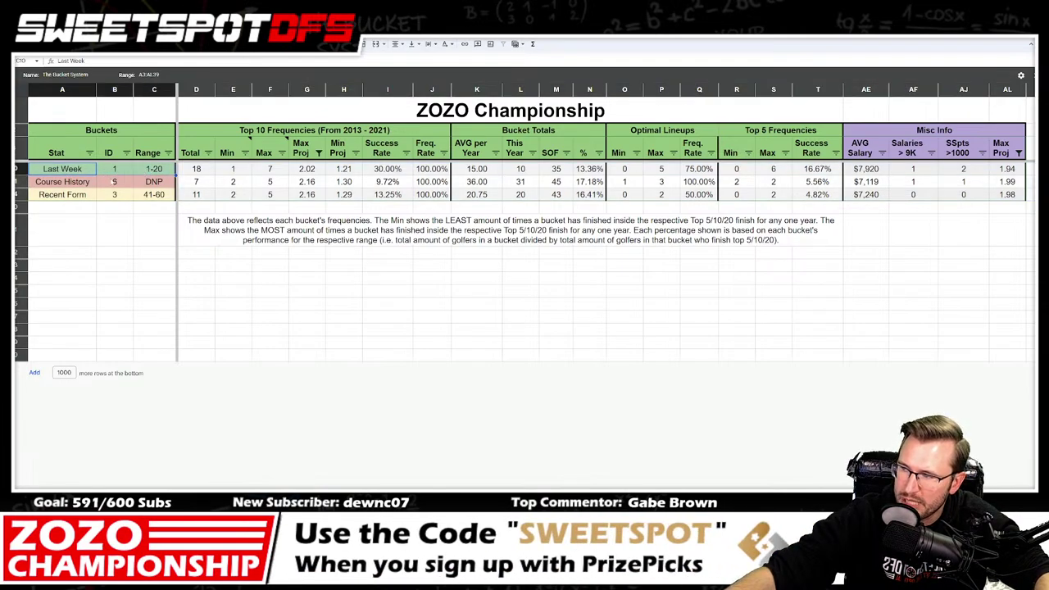
drag(350, 167, 308, 172)
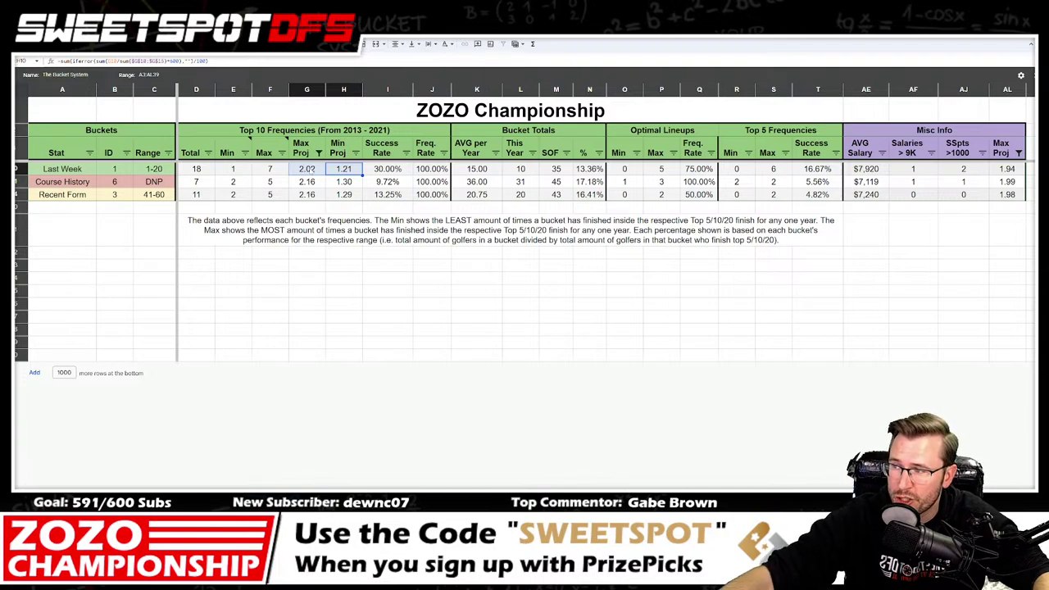
click(1006, 168)
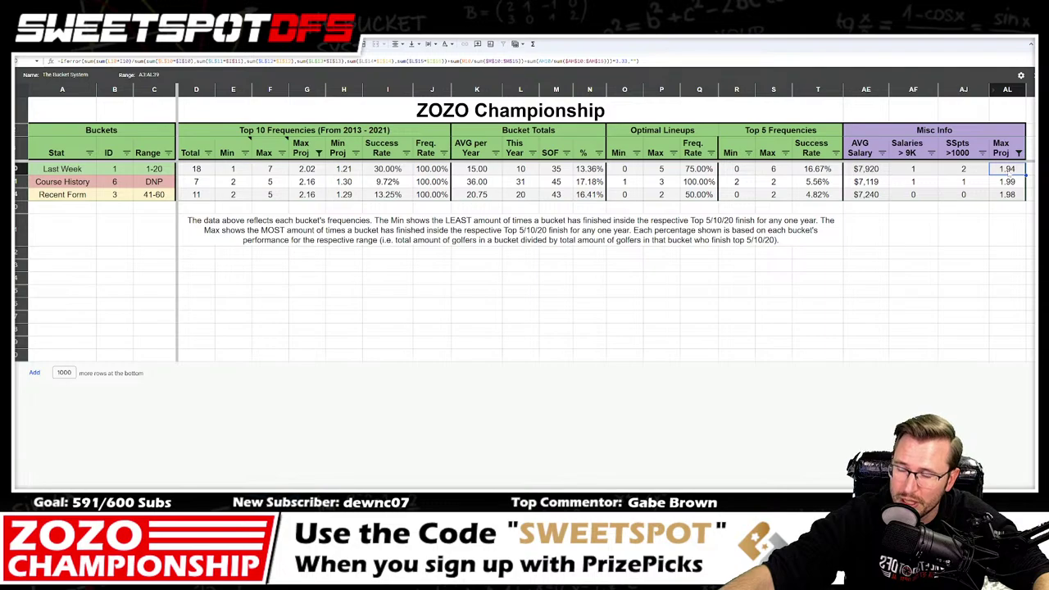
click(306, 88)
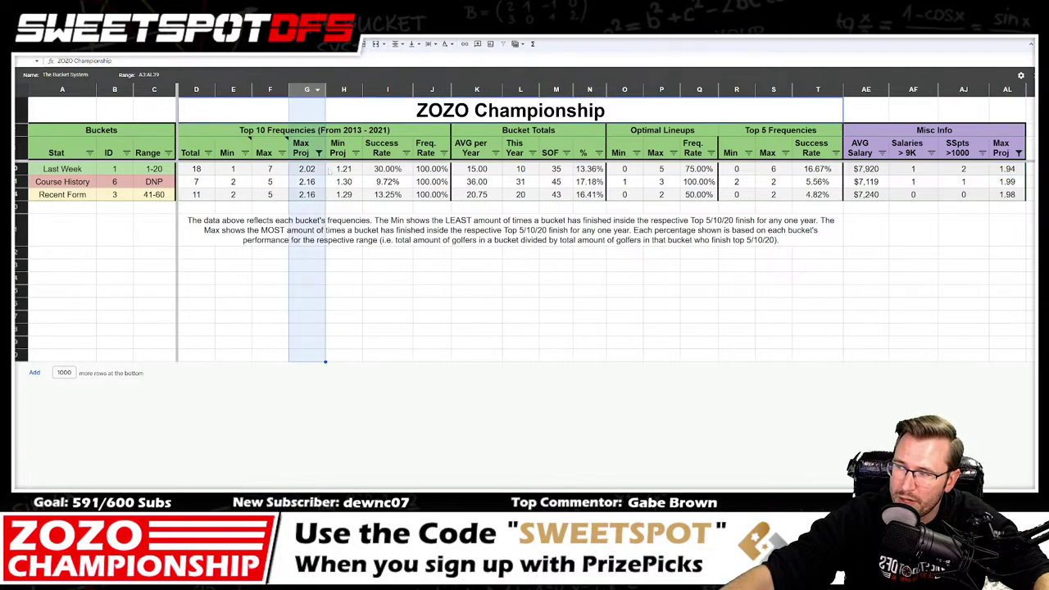
click(308, 173)
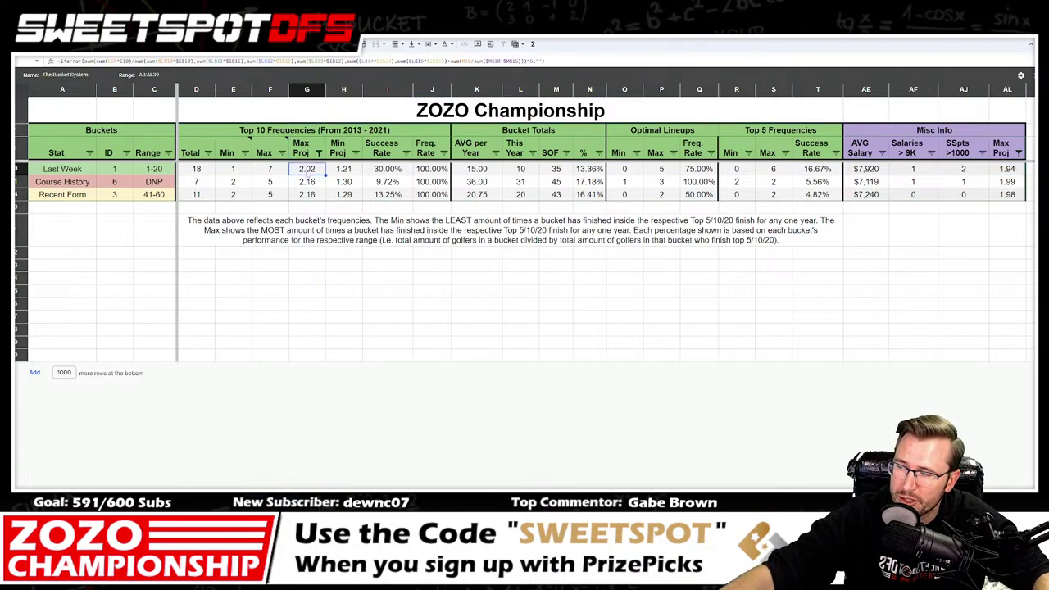
click(345, 87)
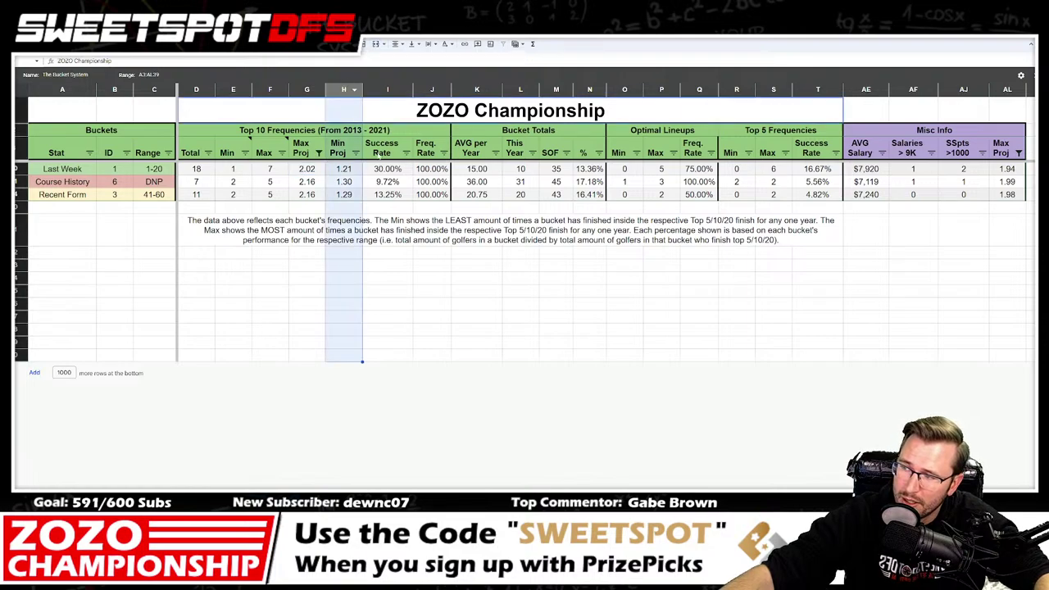
click(345, 169)
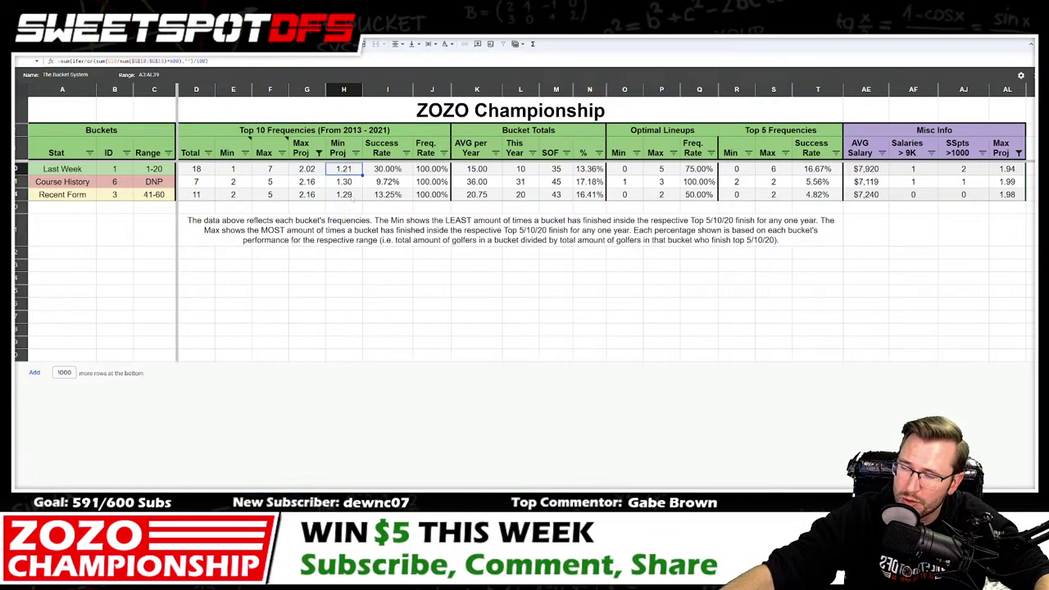
click(309, 172)
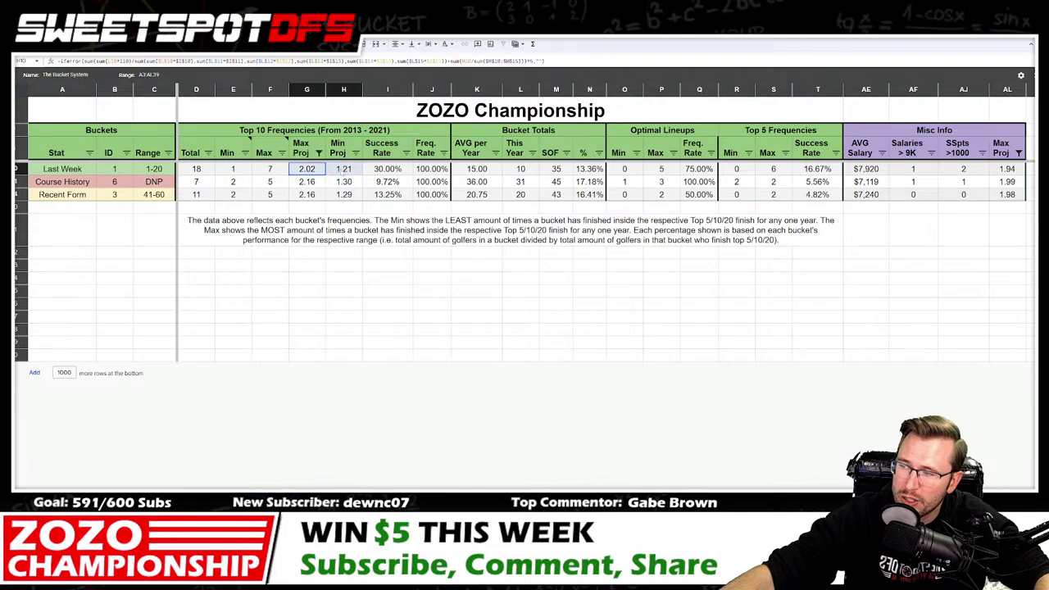
shift+click(340, 172)
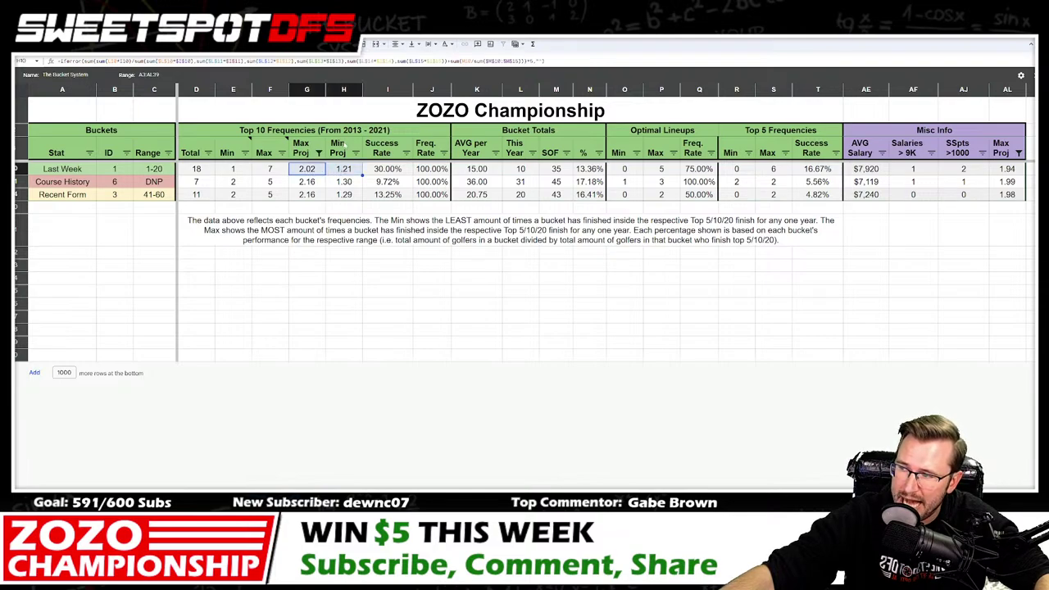
click(1012, 169)
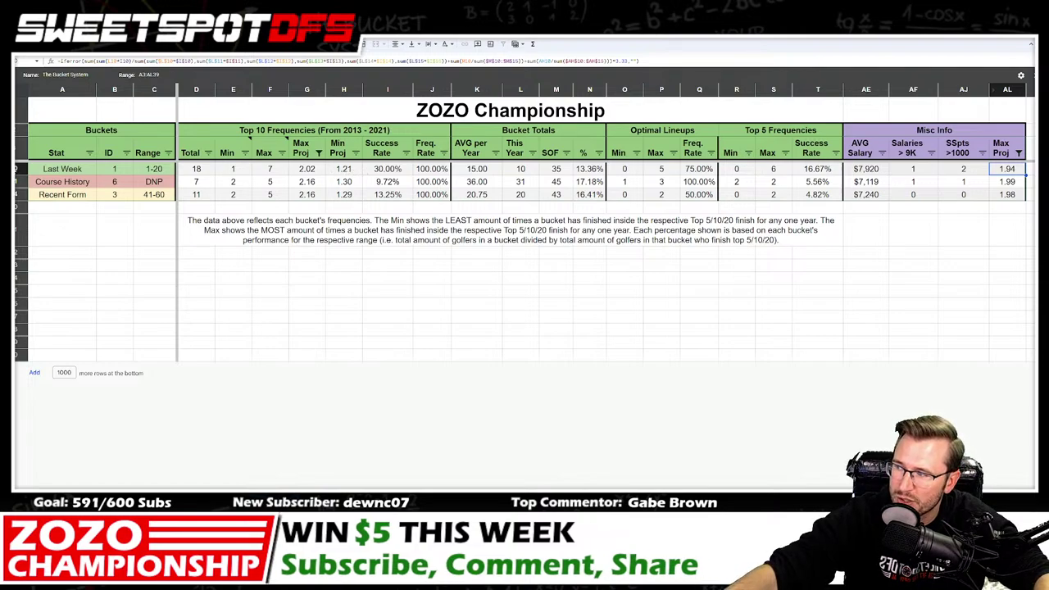
click(15, 168)
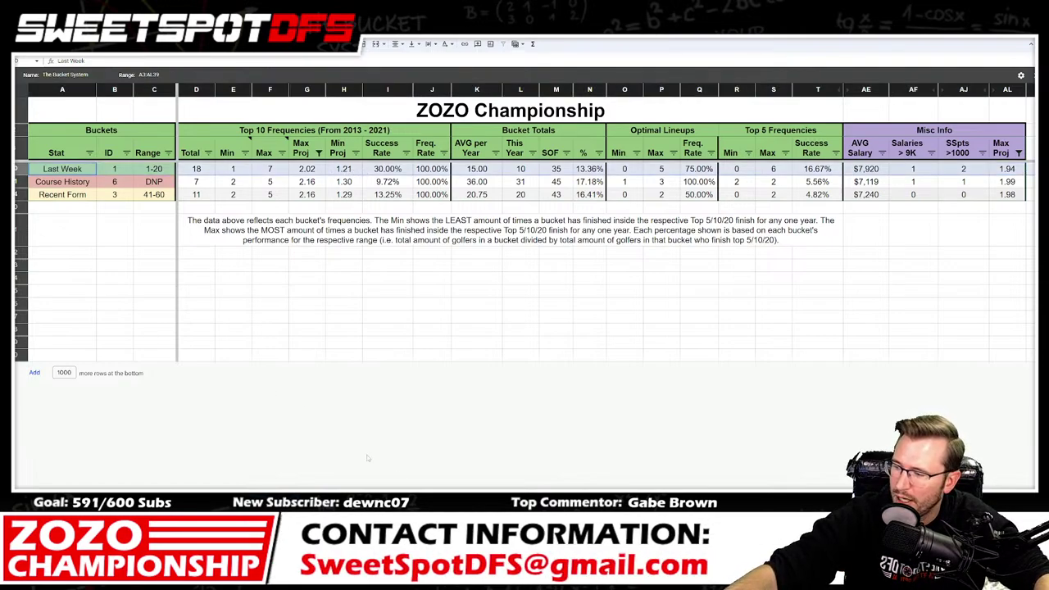
Step: Switch to the Excel lineup optimizer and examine the LW1 bucket's Chose, Min and Max settings
click(589, 483)
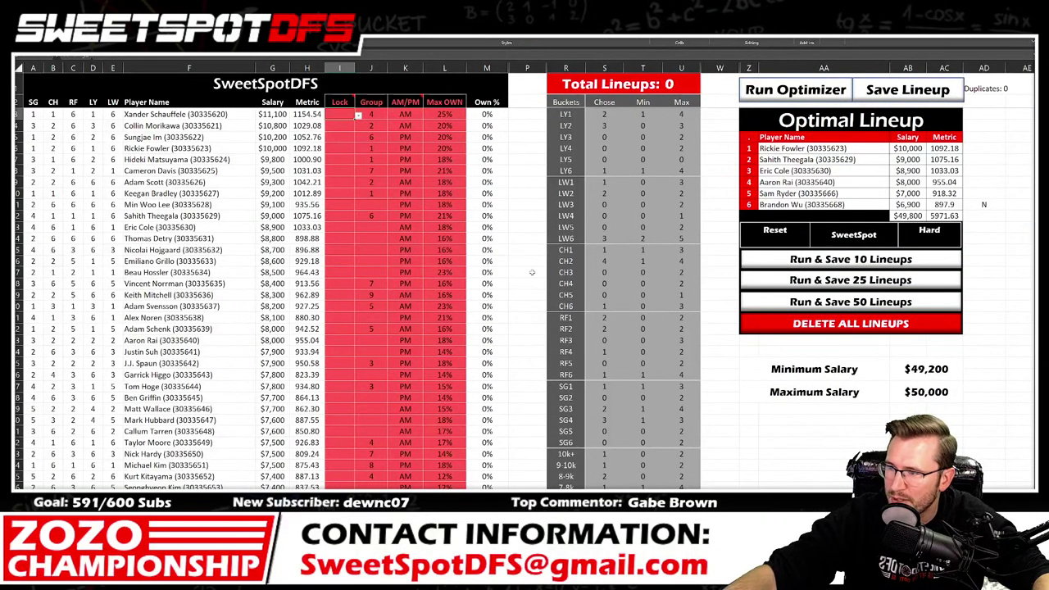
click(643, 182)
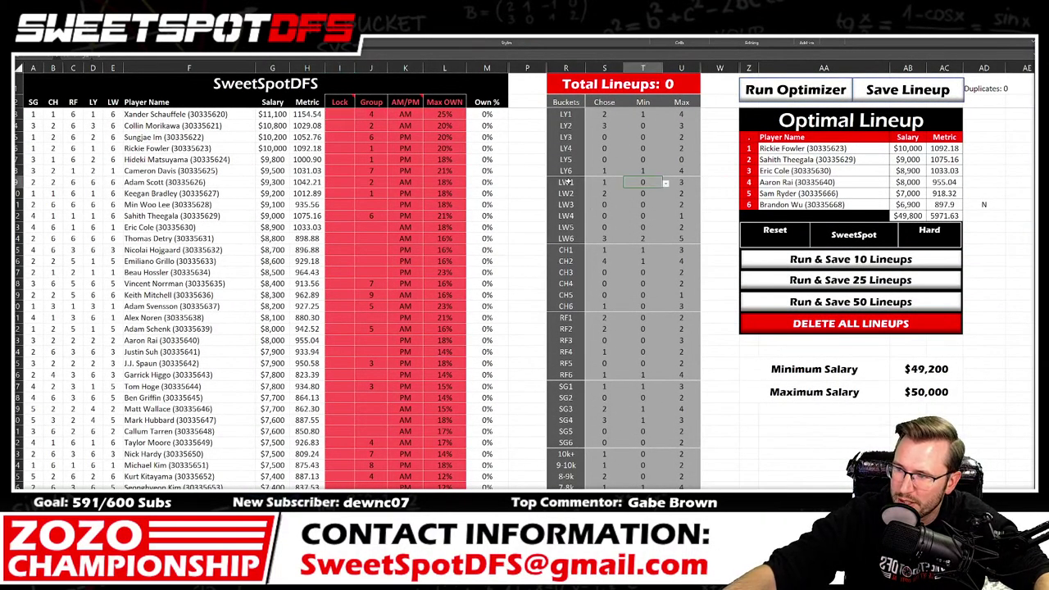
drag(568, 182, 687, 187)
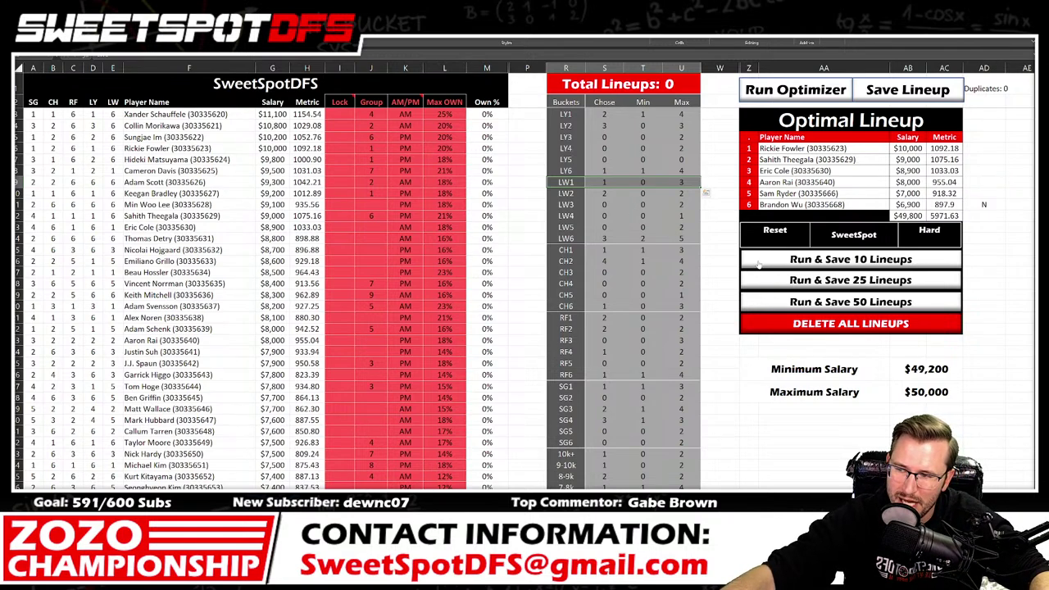
click(725, 229)
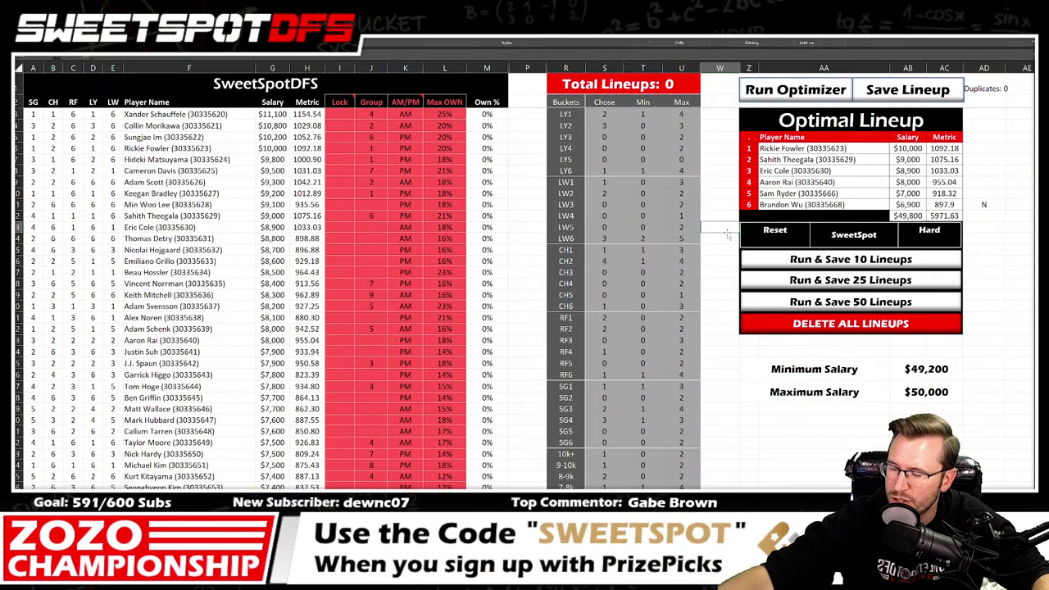
Step: Return to The Bucket System sheet and filter the Misc Info Max Proj column to exclude the values 1.94, 1.98 and 1.99
key(alt+Tab)
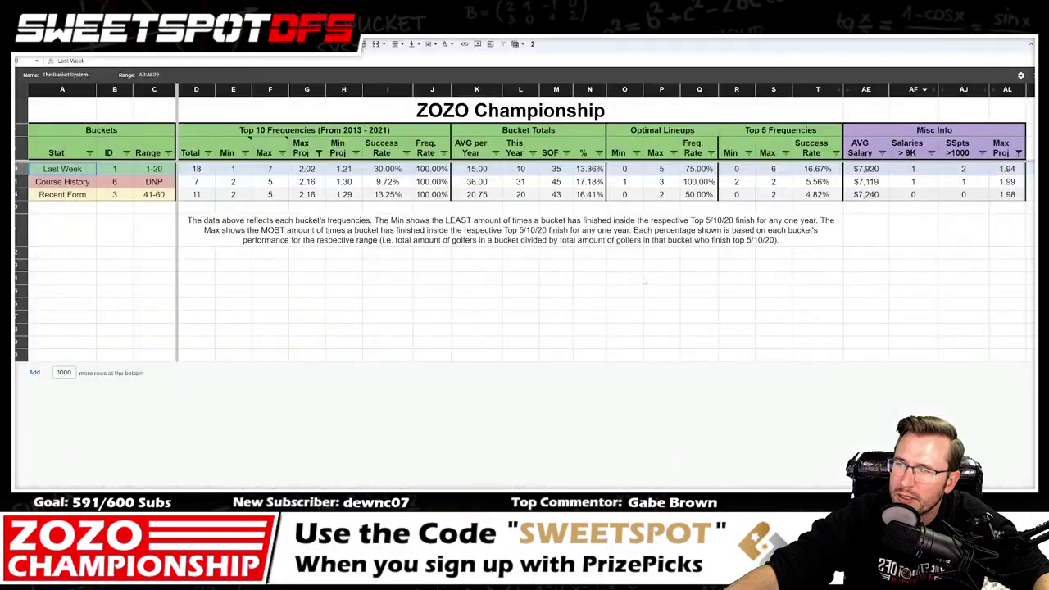
click(1018, 152)
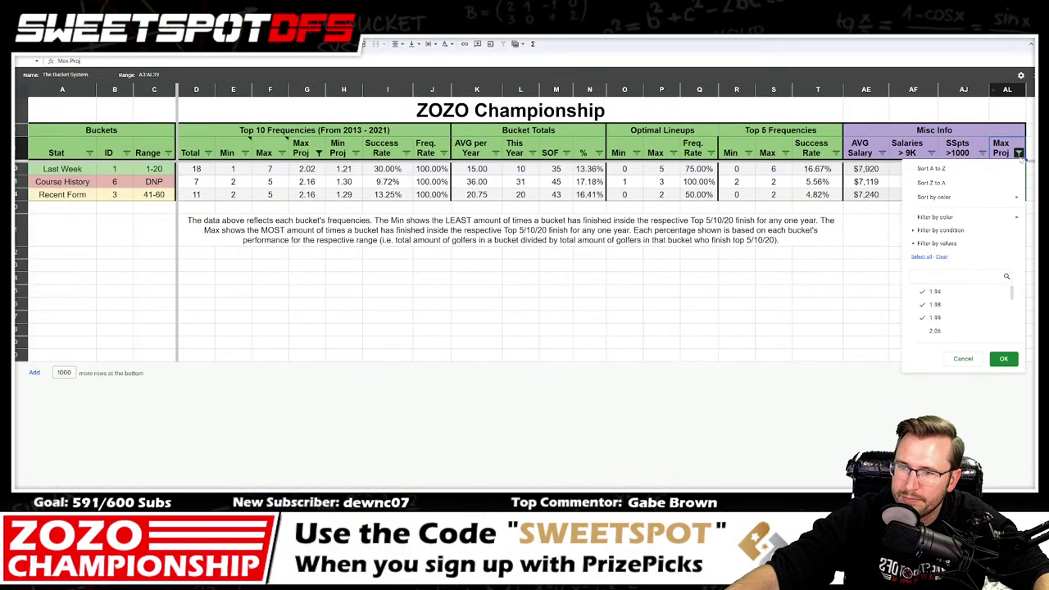
click(919, 257)
click(943, 291)
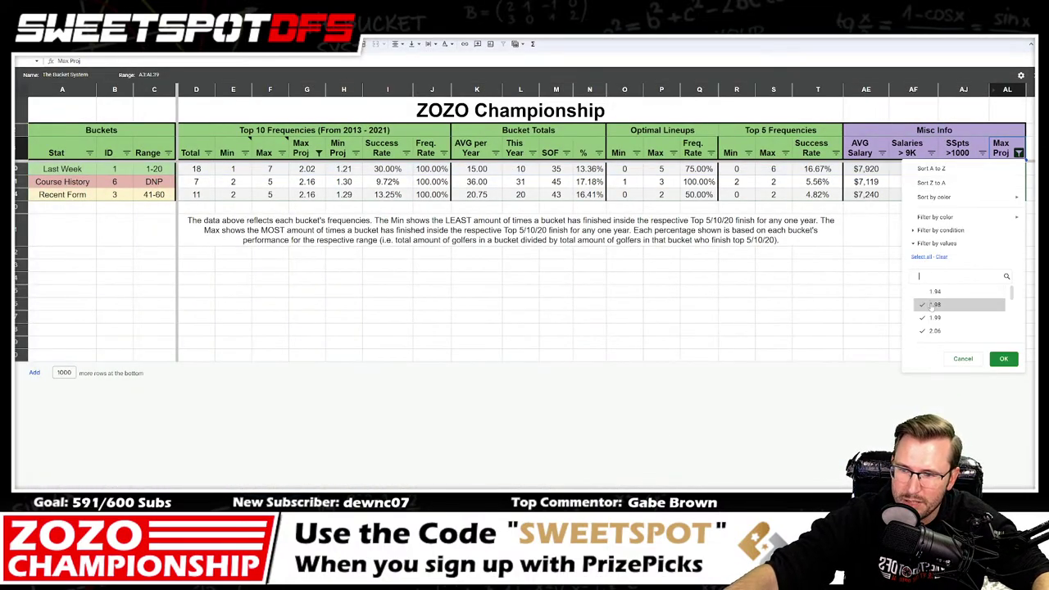
click(942, 304)
click(945, 318)
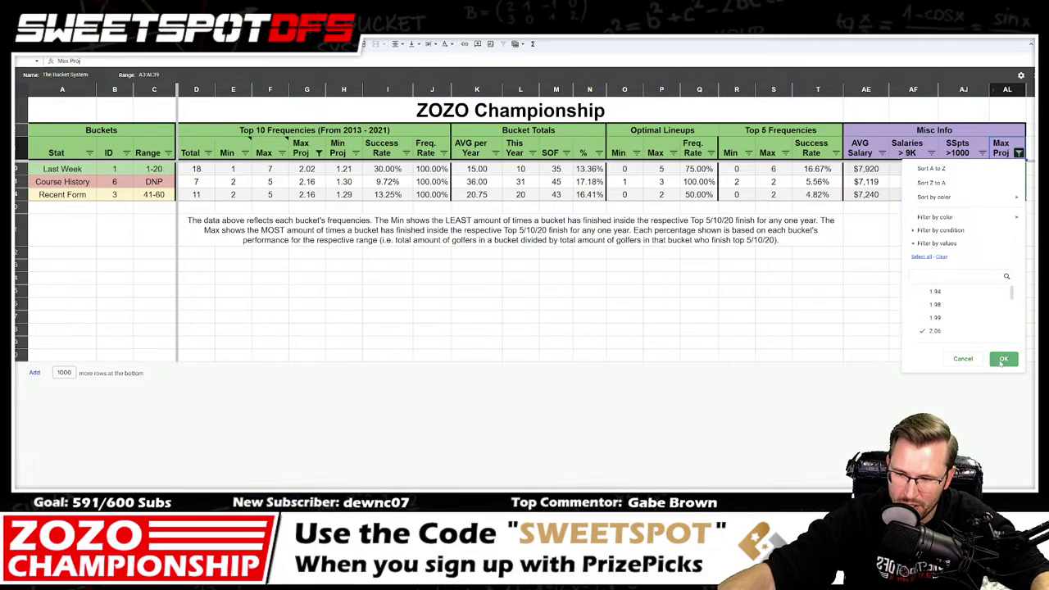
click(1002, 361)
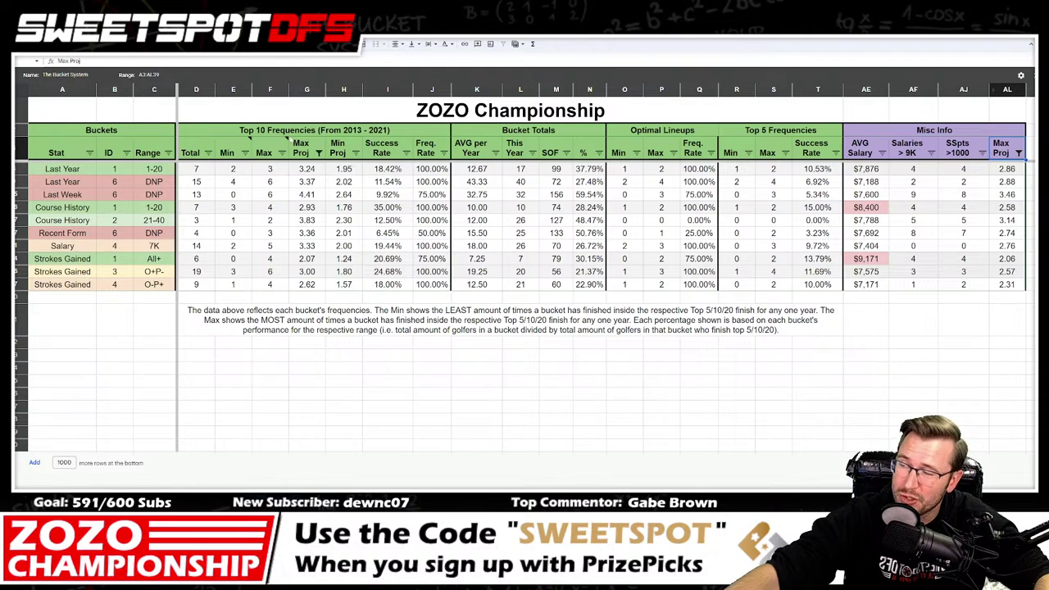
Step: Review all the remaining bucket rows and highlight the Last Year 1-20 bucket
drag(18, 169, 18, 285)
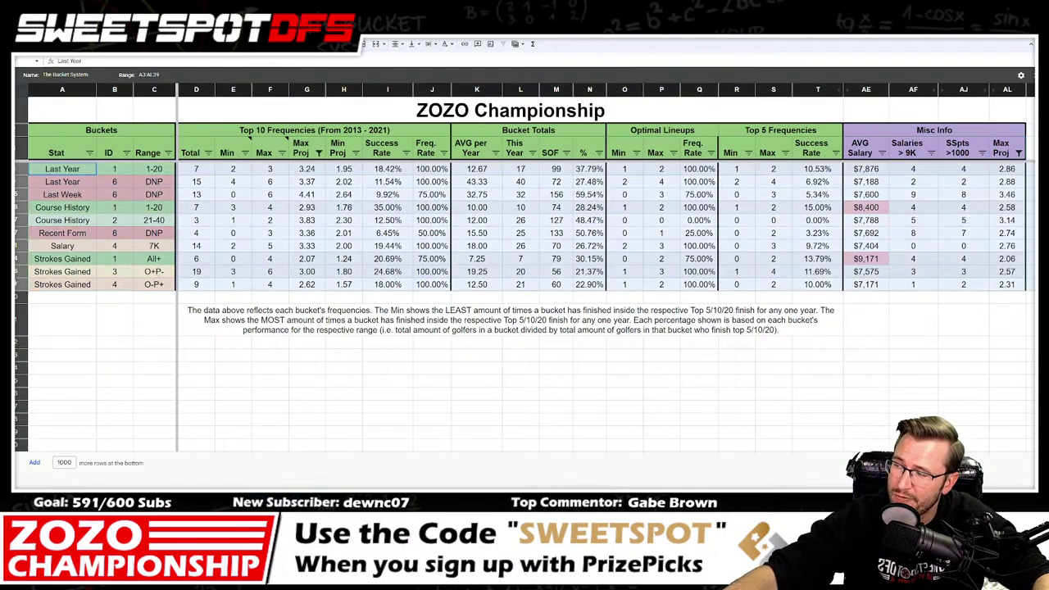
click(332, 208)
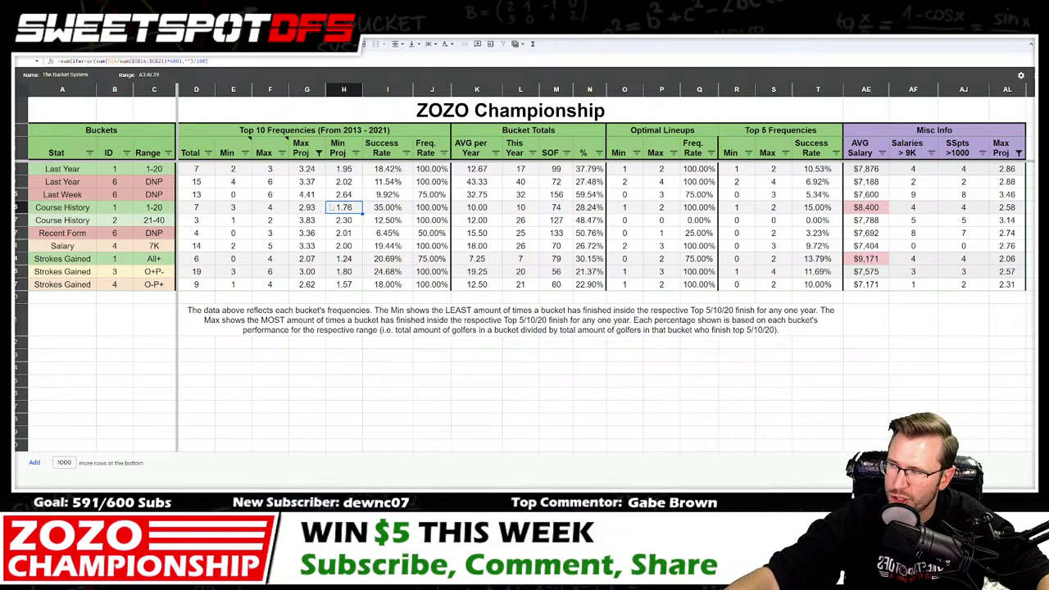
click(63, 168)
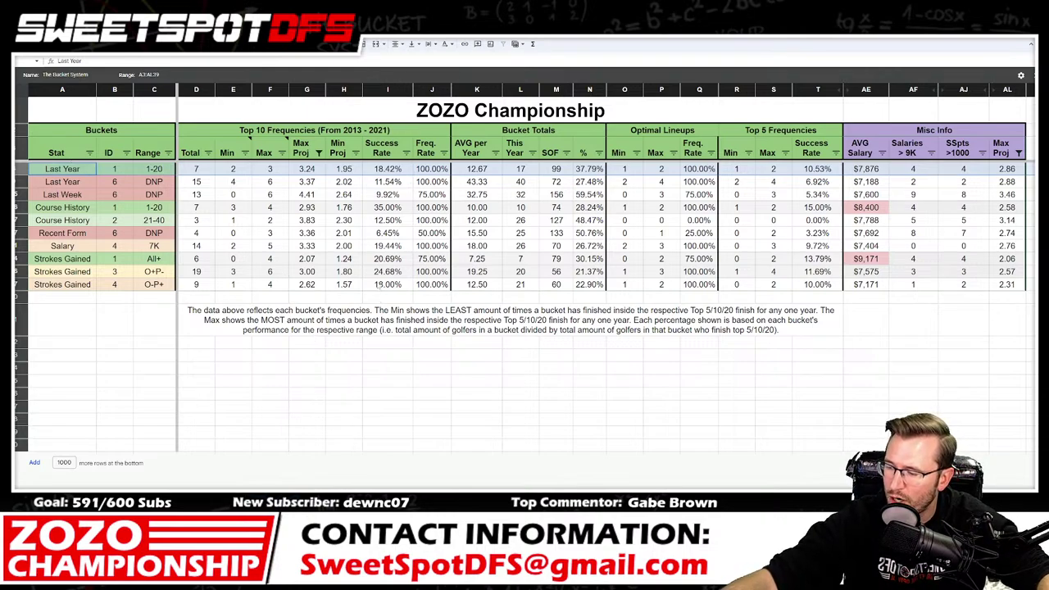
Step: Switch to the DraftKings golfer sheet and sort the golfers by Salary in descending order
key(ctrl+shift+Page_Down)
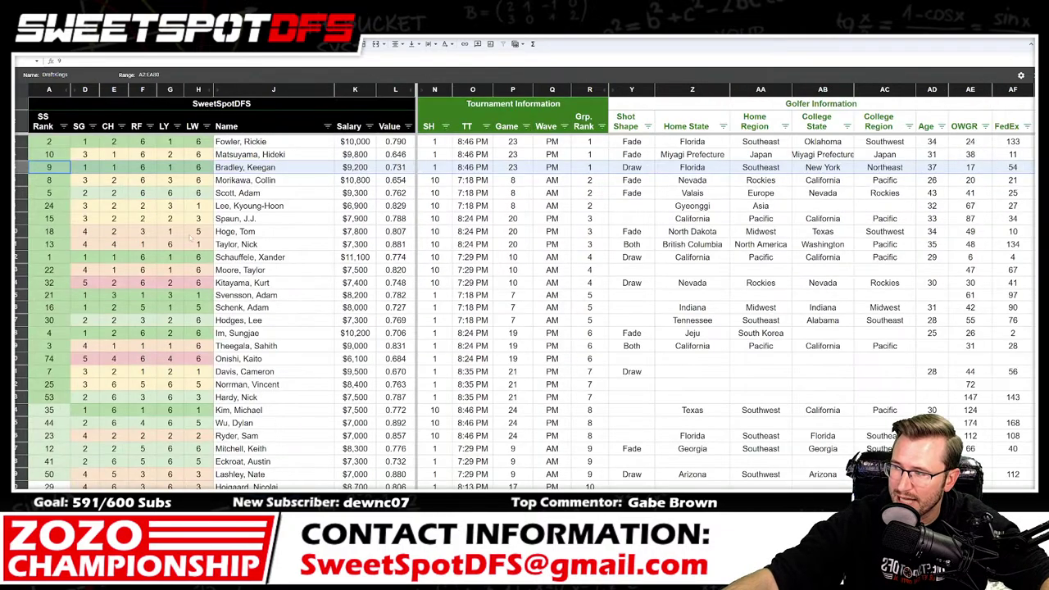
click(369, 126)
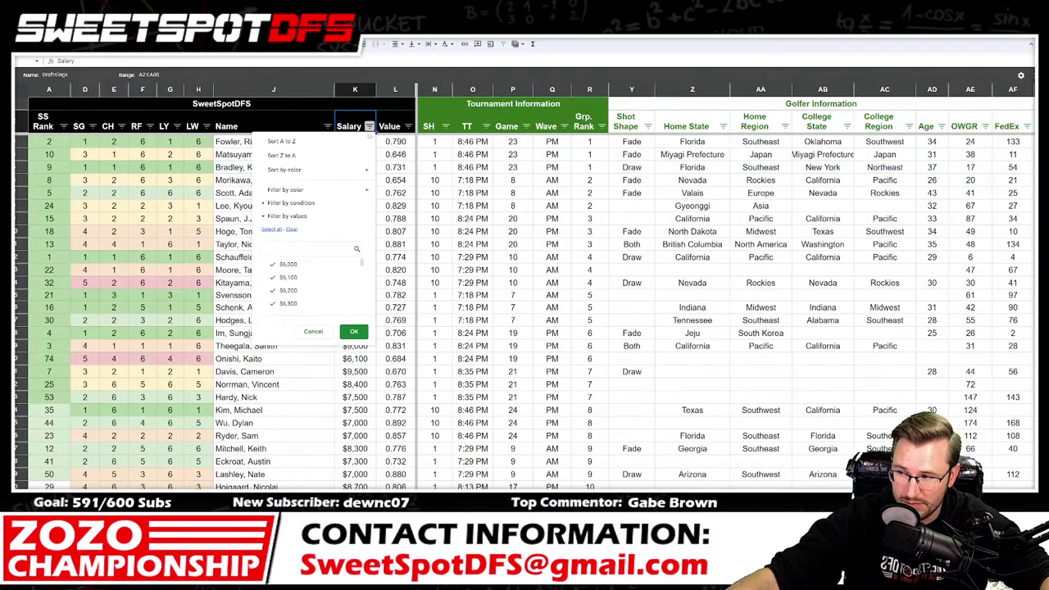
click(320, 156)
click(472, 154)
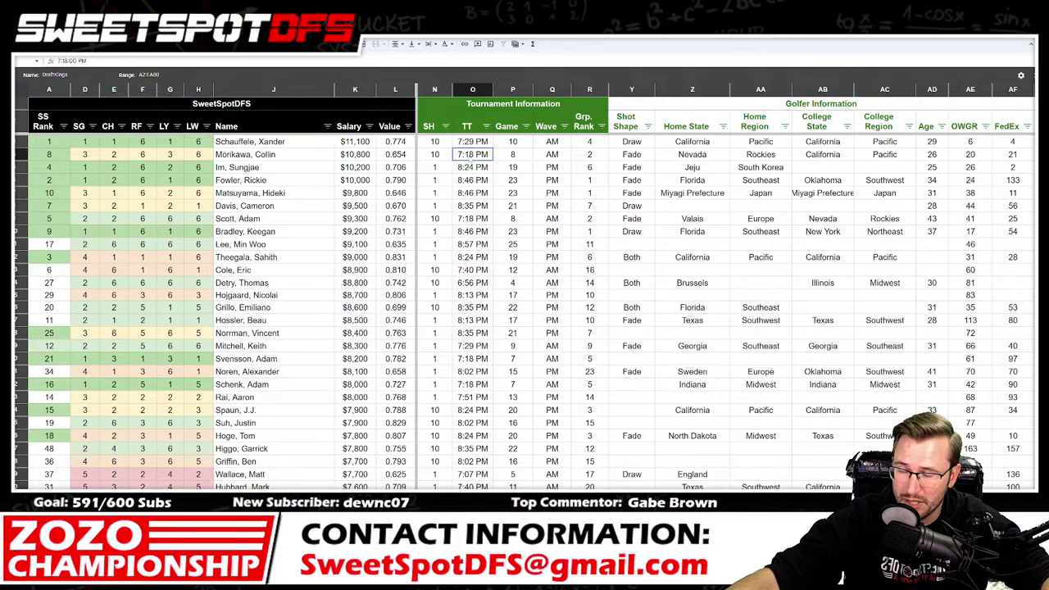
Step: Filter the LY column to show only value 1 and highlight the listed golfers' names before returning to The Bucket System sheet
click(177, 126)
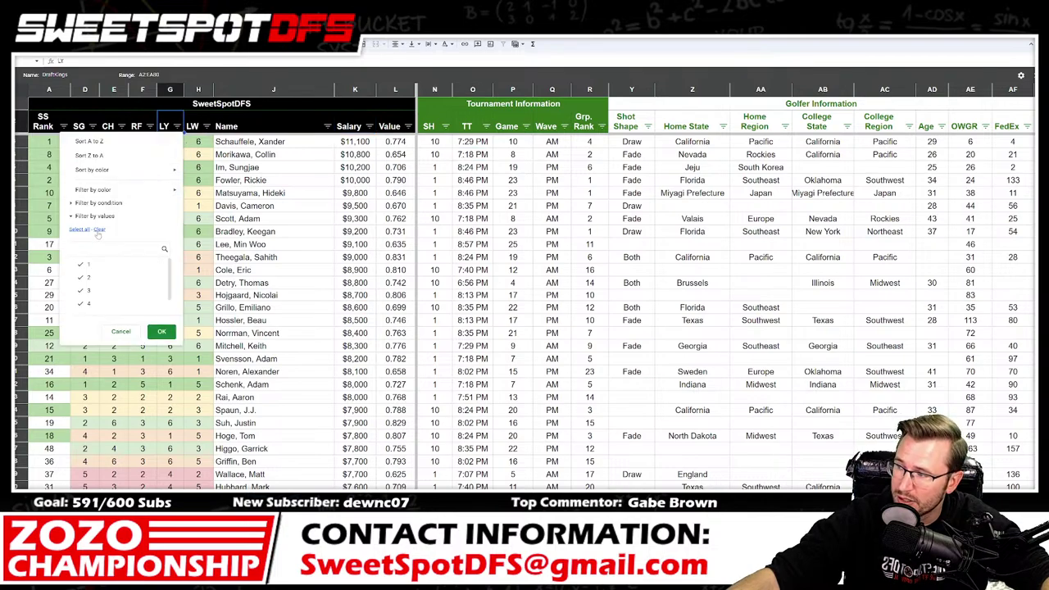
click(89, 264)
click(162, 331)
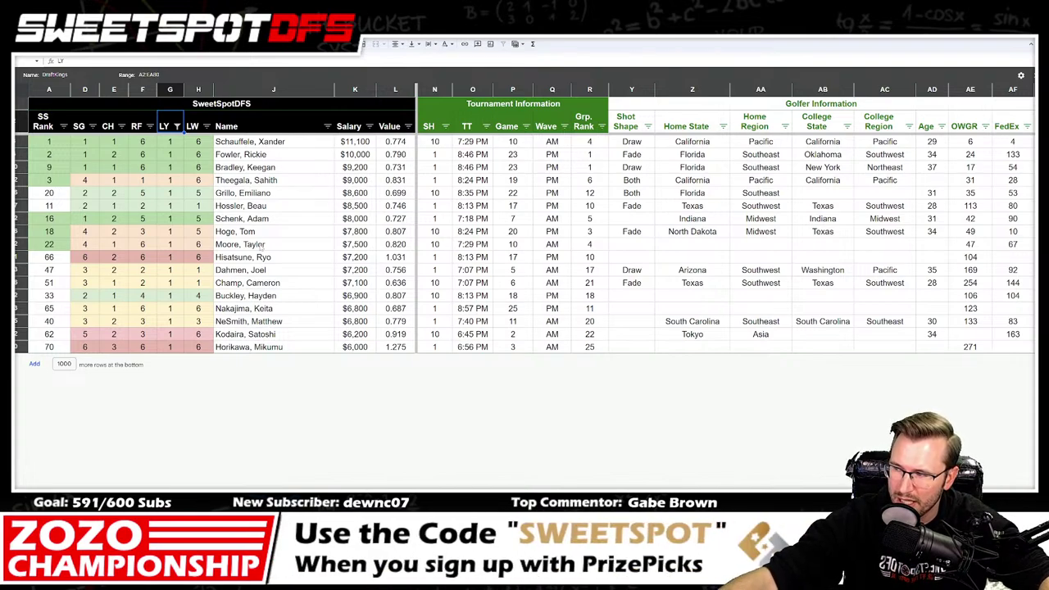
drag(293, 141, 286, 354)
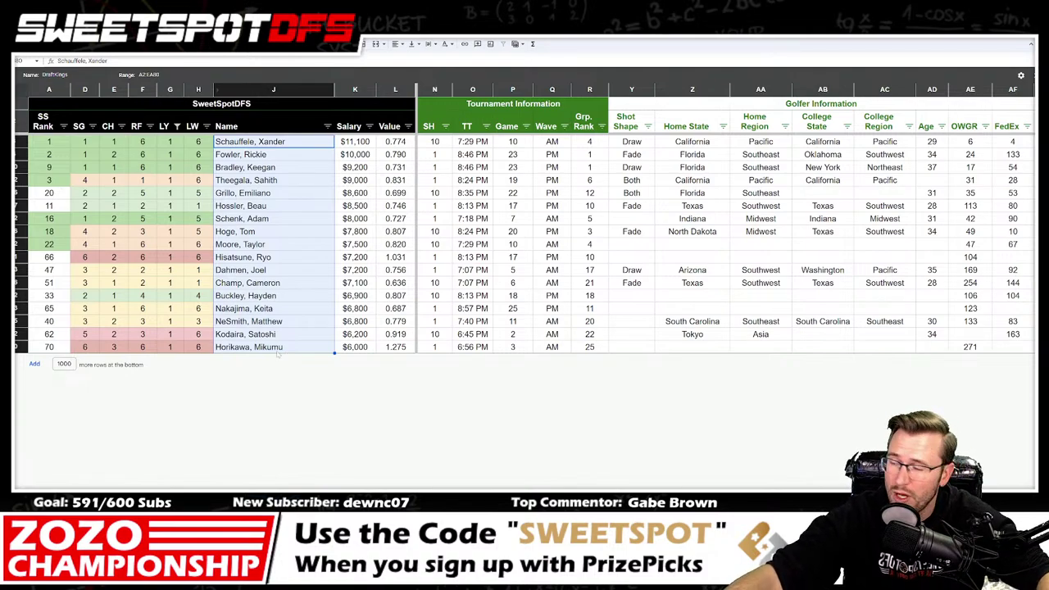
key(ctrl+Page_Down)
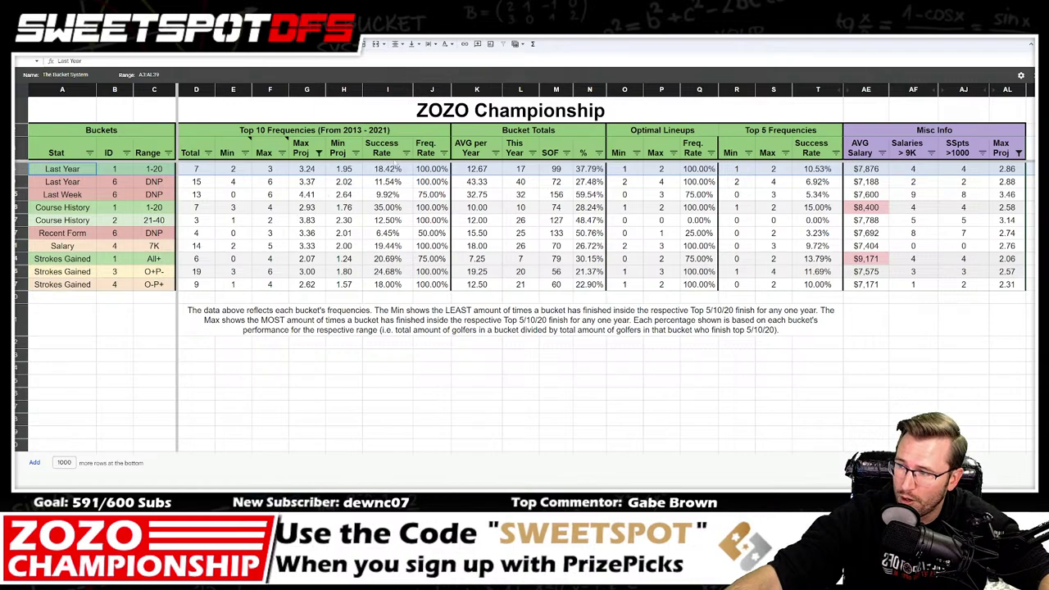
Step: Highlight the Max Proj and Min Proj values of the Last Year 1-20 bucket under Top 10 Frequencies
click(347, 170)
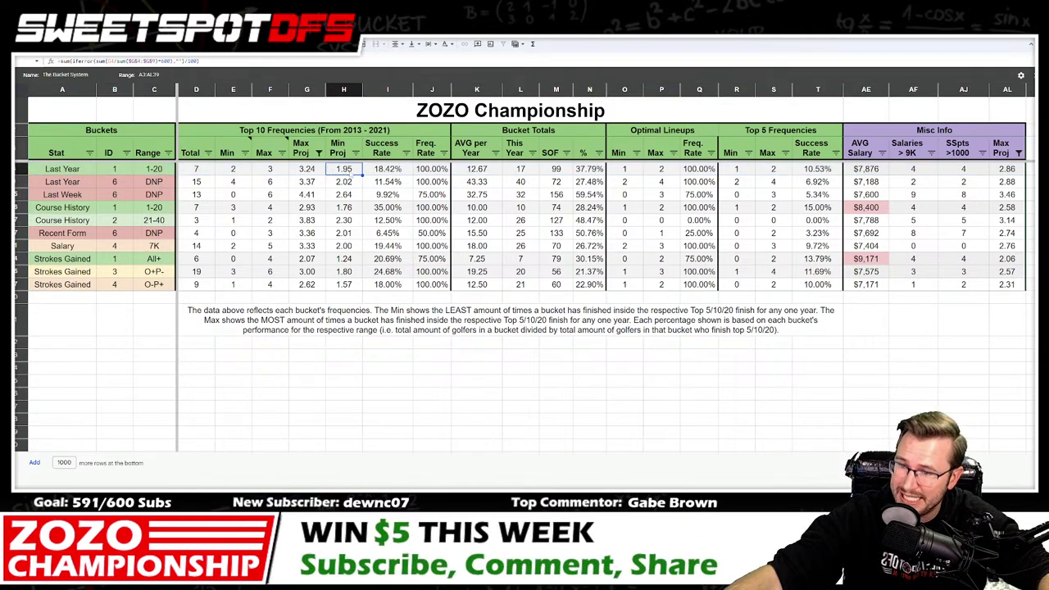
click(303, 169)
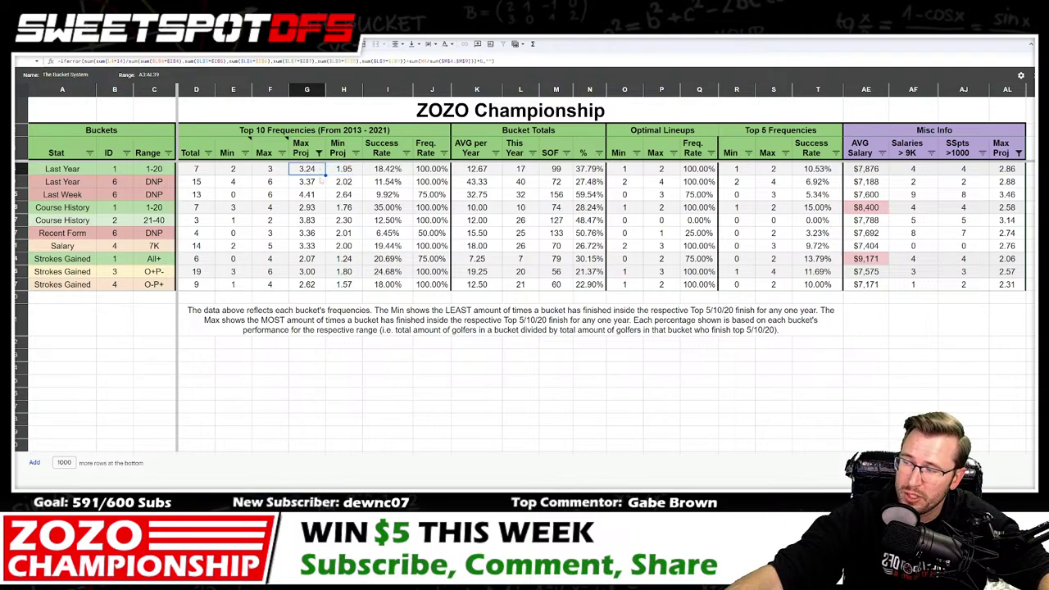
key(Right)
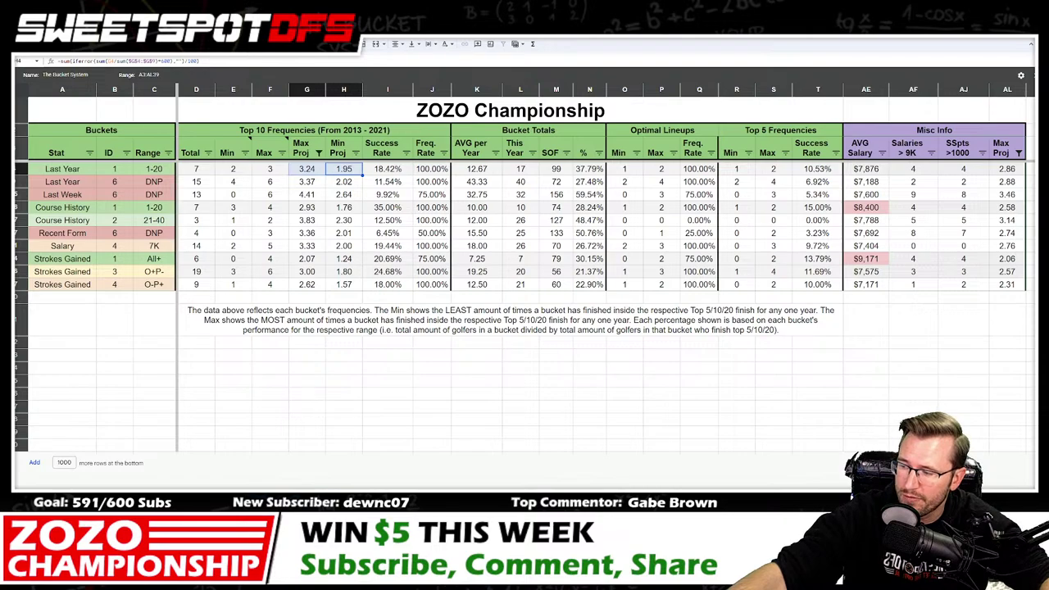
Step: Switch to the DraftKings golfer sheet and highlight the names and salaries of the four golfers priced $9,000 or more
key(ctrl+shift+Page_Down)
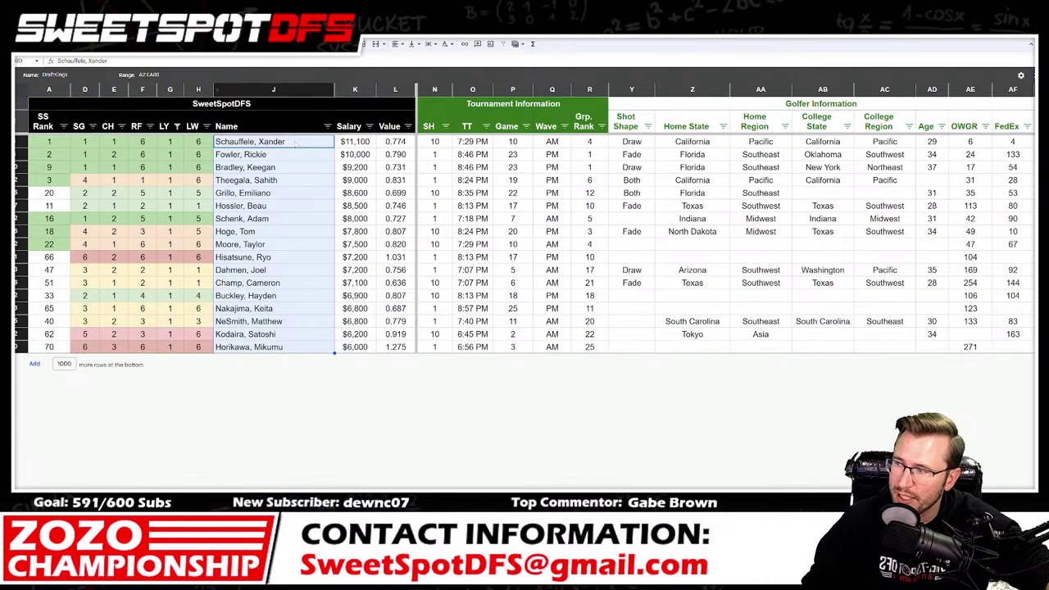
drag(295, 143, 293, 182)
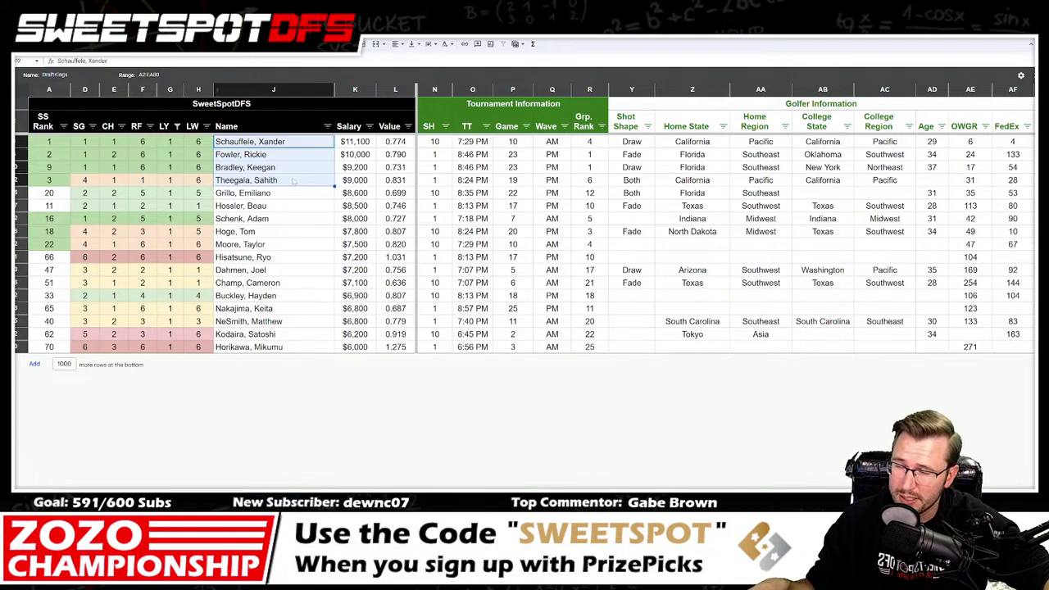
drag(348, 141, 345, 182)
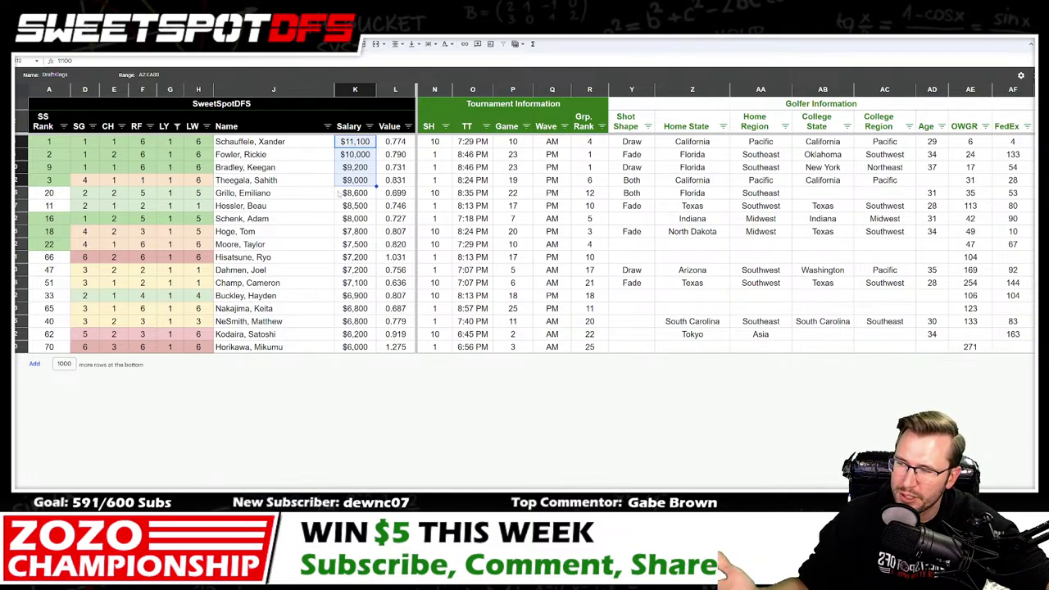
drag(305, 181, 301, 145)
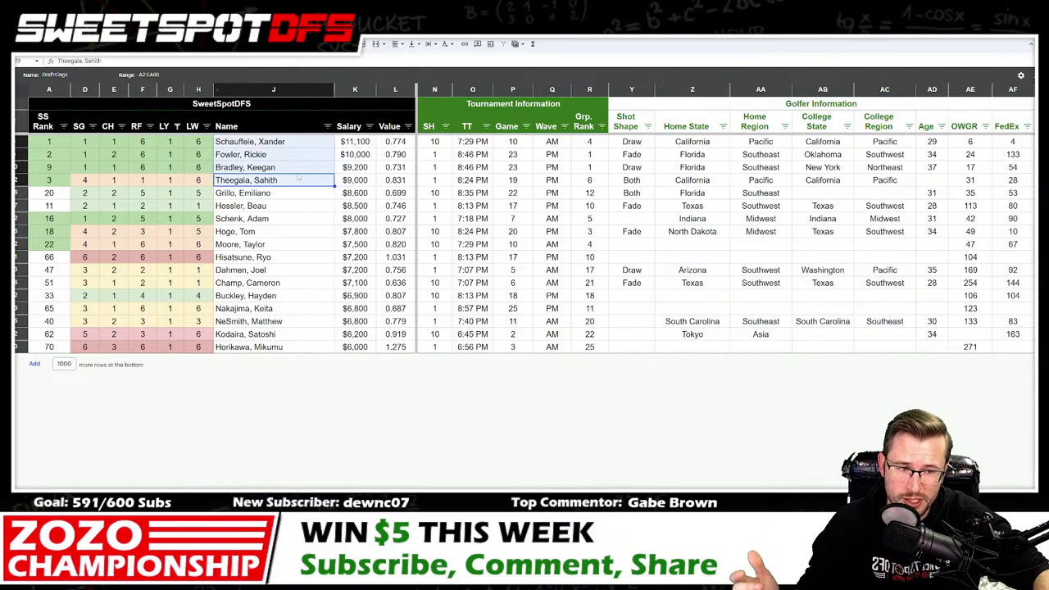
Step: Return to The Bucket System sheet and highlight the Last Year 1-20 bucket's Top 10 Min and Max values and the whole Min column
key(ctrl+shift+Page_Down)
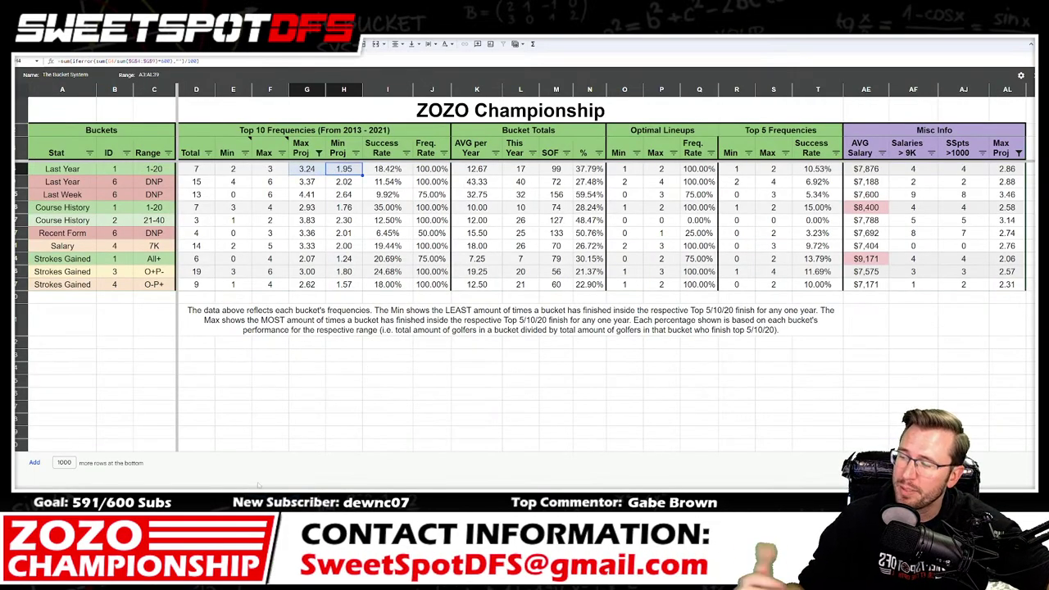
key(ctrl+shift+Page_Up)
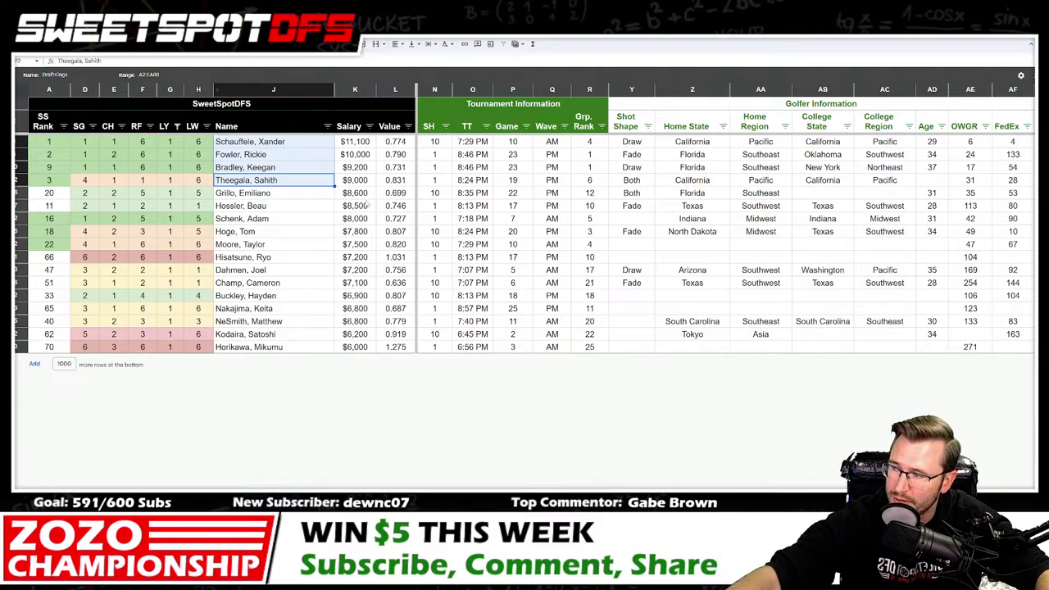
key(ctrl+shift+Page_Down)
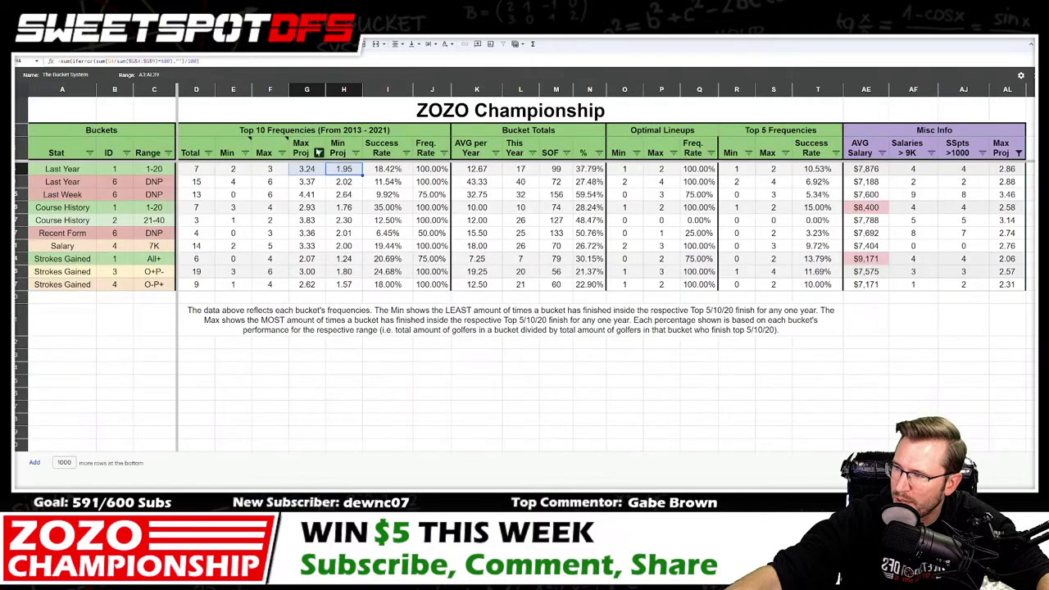
click(233, 169)
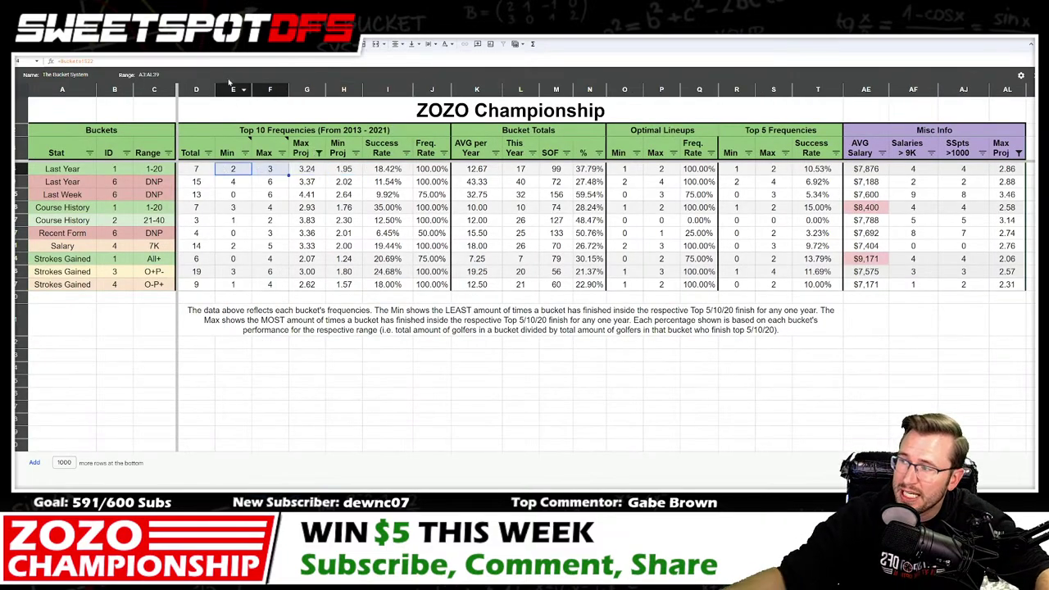
drag(232, 89, 269, 89)
drag(233, 168, 233, 284)
click(231, 168)
click(233, 89)
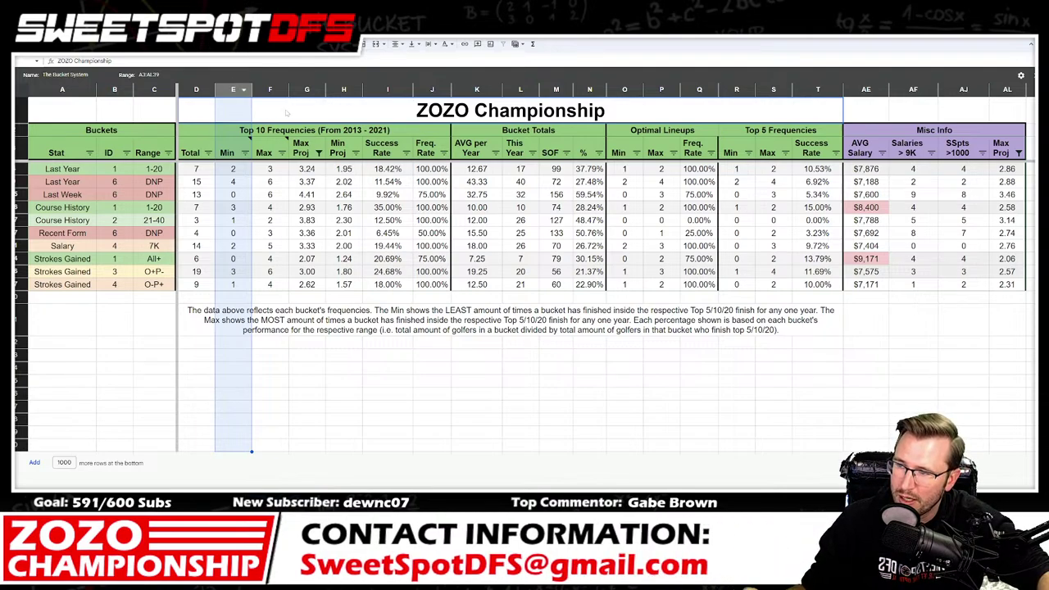
Step: Compare the Last Year 1-20 bucket's Optimal Lineups Min and Max with its Top 10 Max Proj and Min Proj by highlighting them
drag(623, 90, 661, 90)
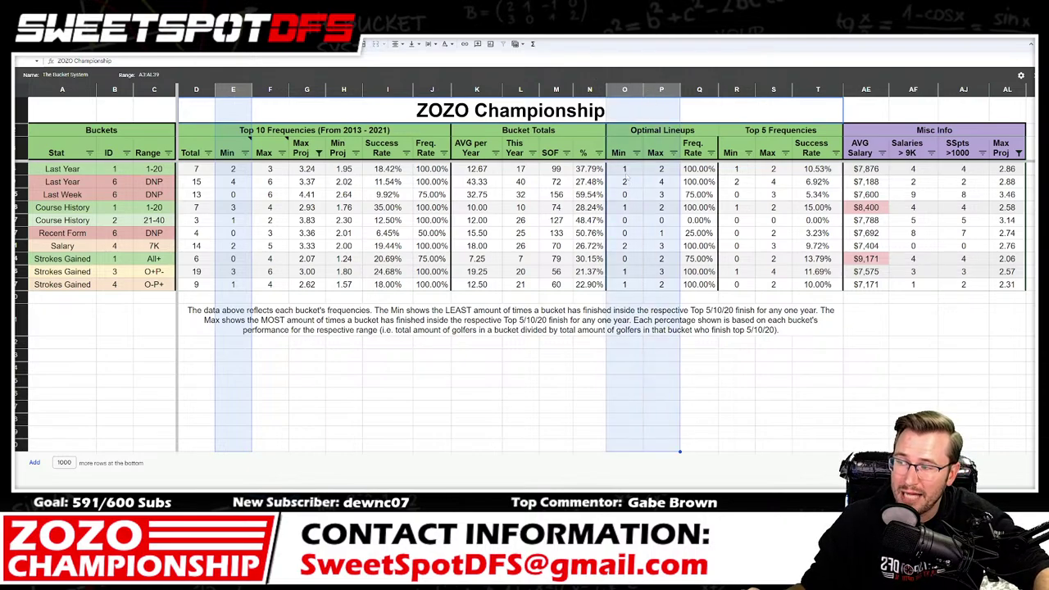
ctrl+click(22, 169)
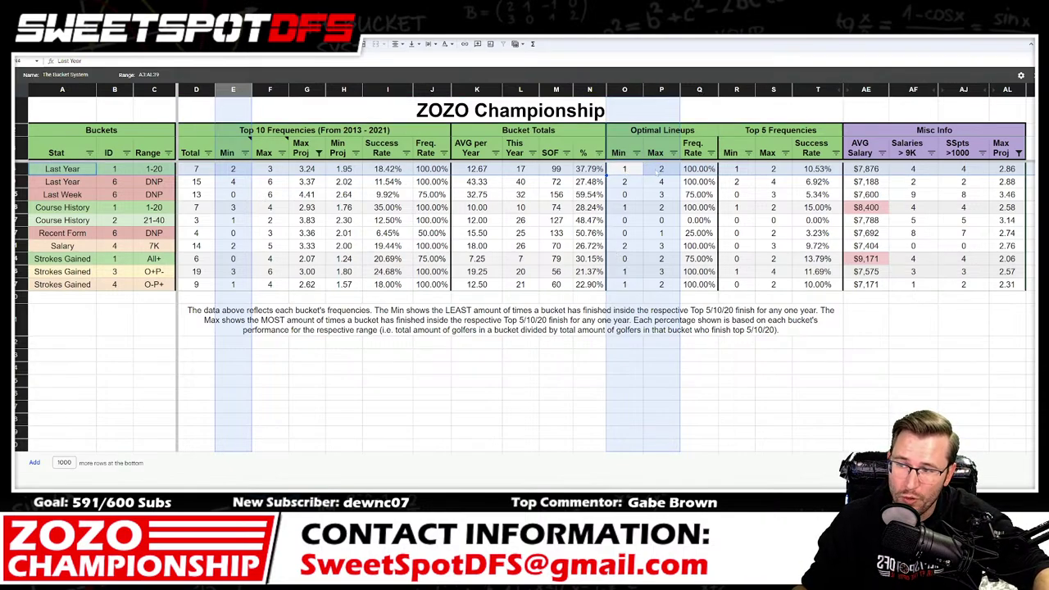
click(660, 170)
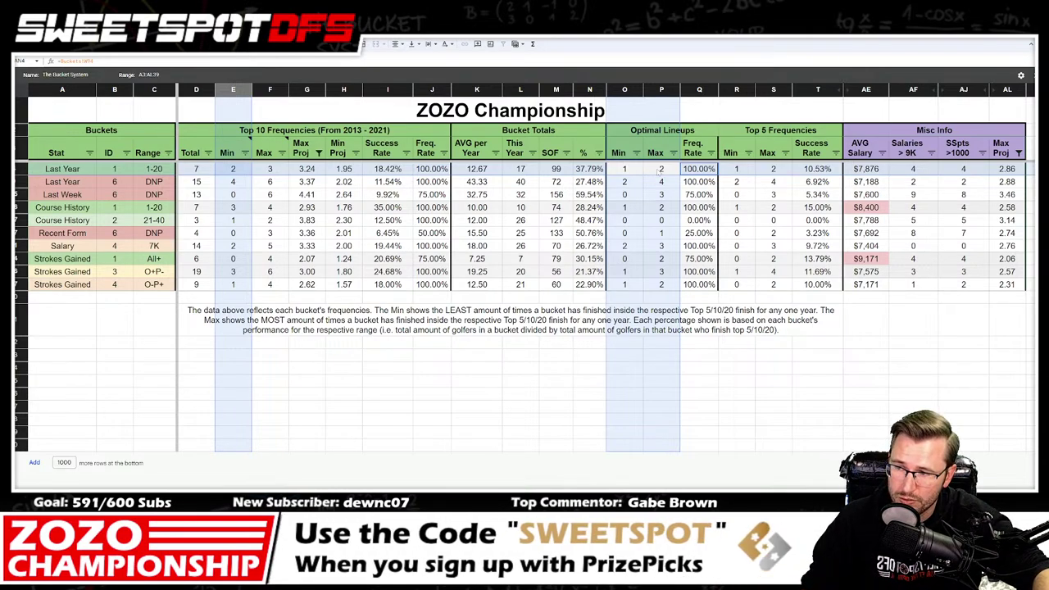
drag(344, 168, 307, 170)
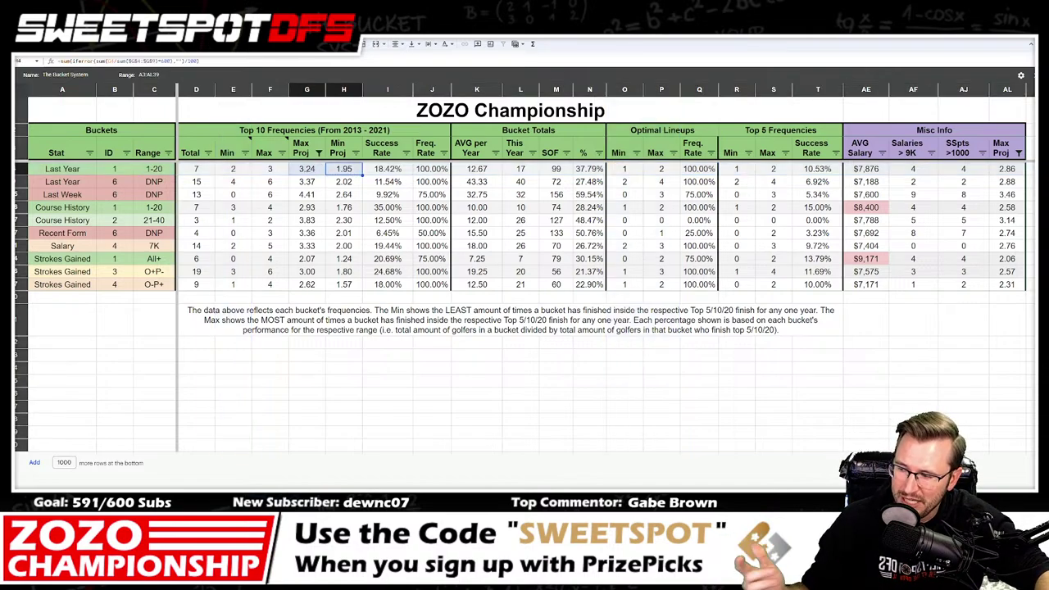
Step: Switch to the DraftKings golfer sheet and highlight the names of all golfers listed in the LY 1 bucket
key(ctrl+shift+Page_Down)
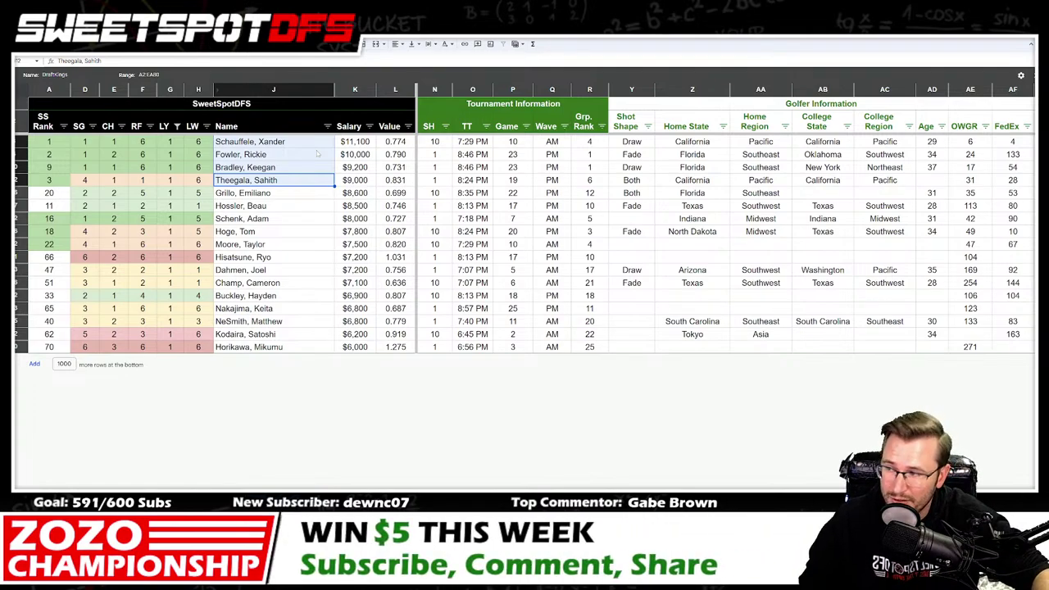
drag(313, 143, 317, 351)
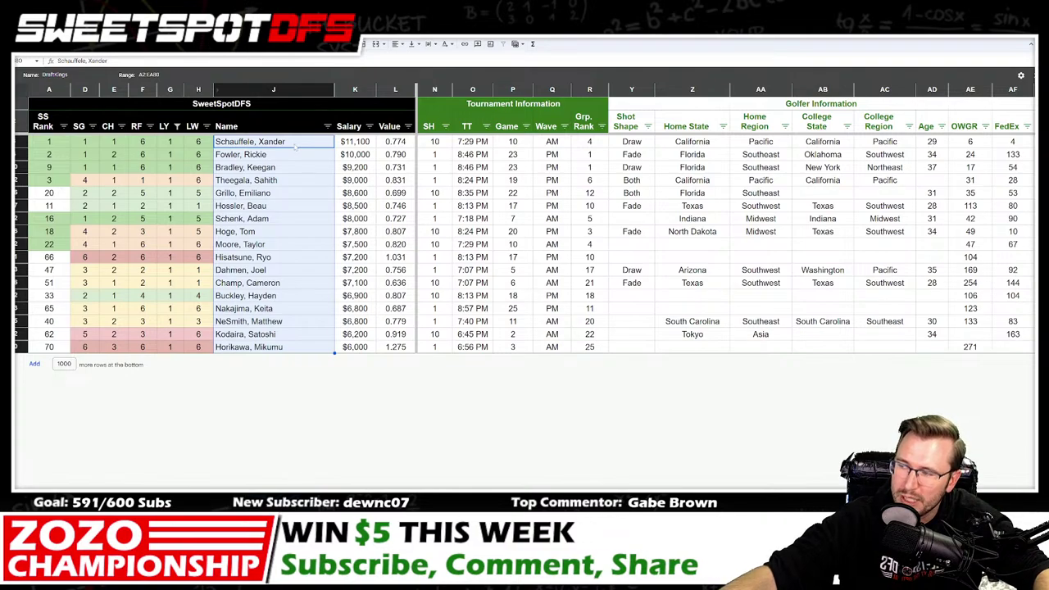
click(299, 209)
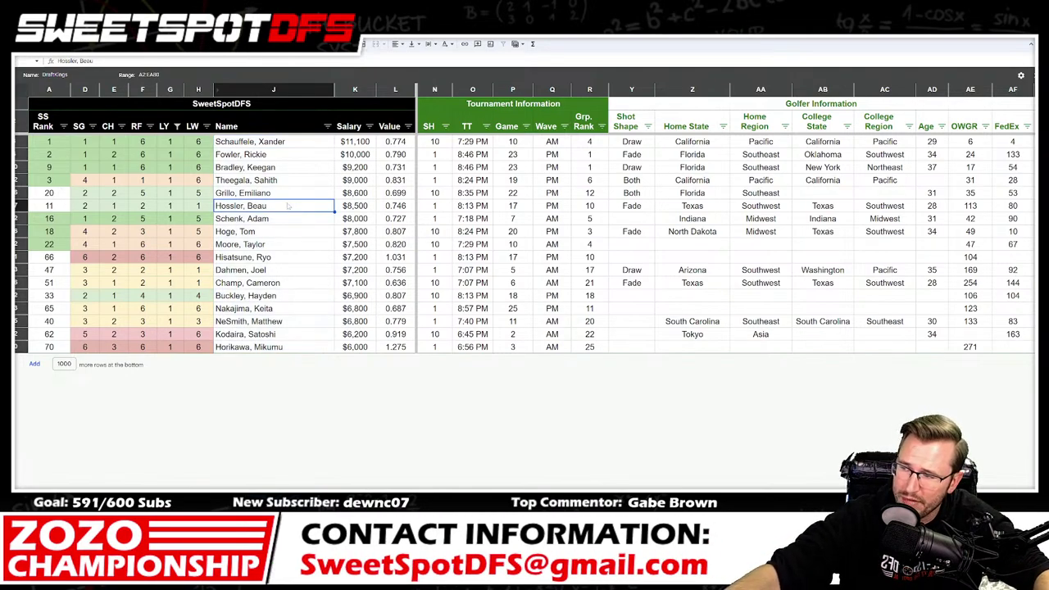
drag(308, 143, 300, 348)
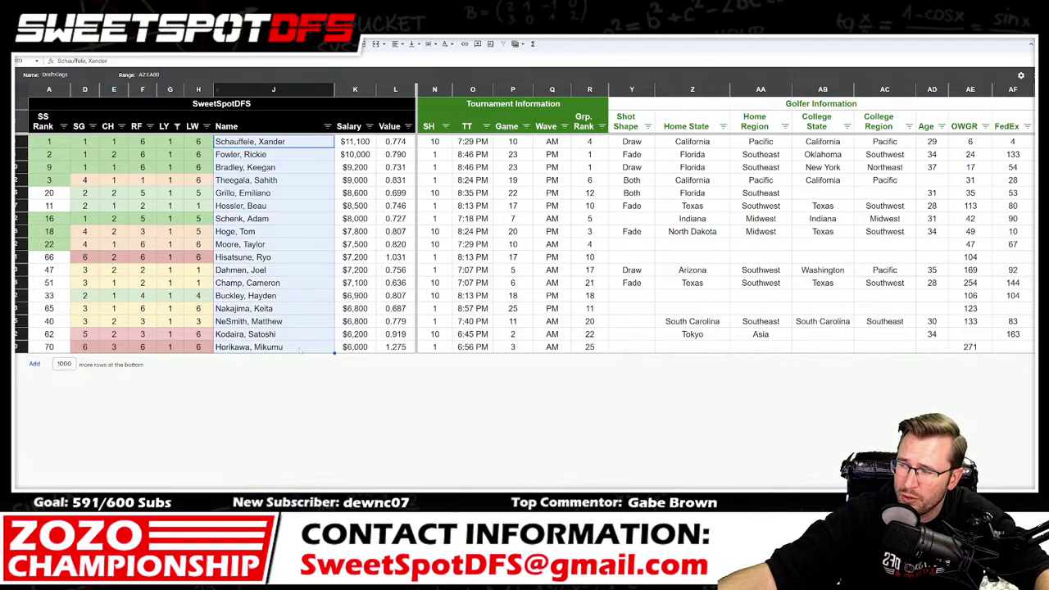
Step: Compare the two most expensive golfers, priced $11,100 and $10,000, by highlighting their names individually and together
click(293, 143)
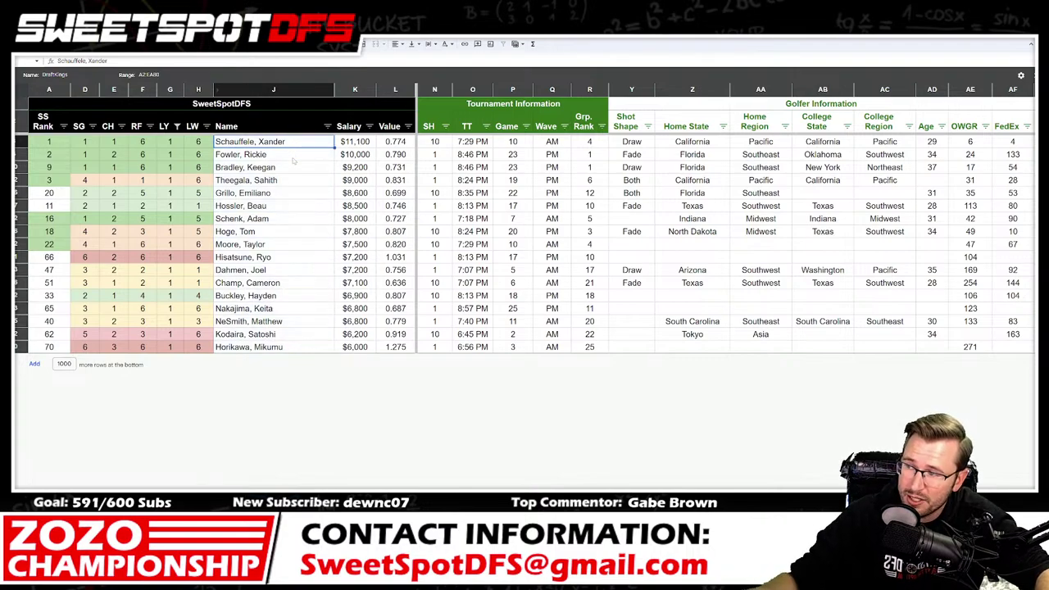
click(294, 157)
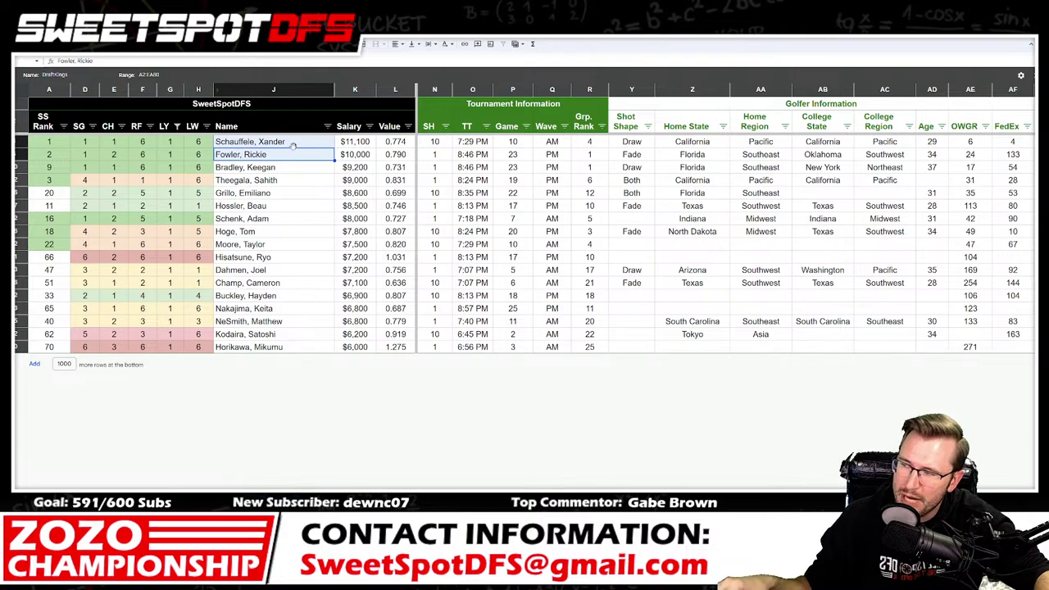
click(294, 143)
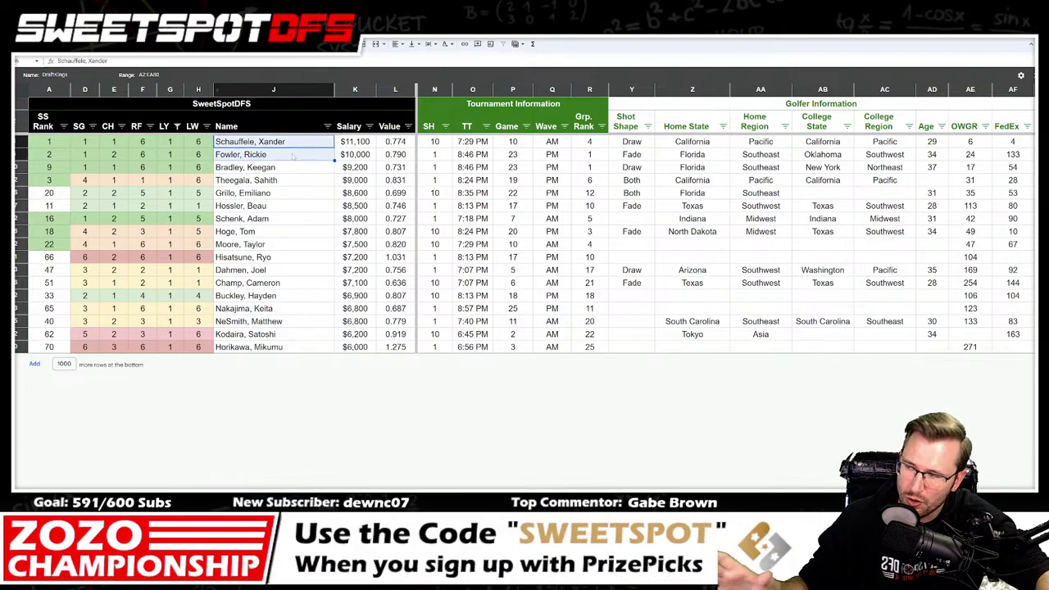
click(289, 142)
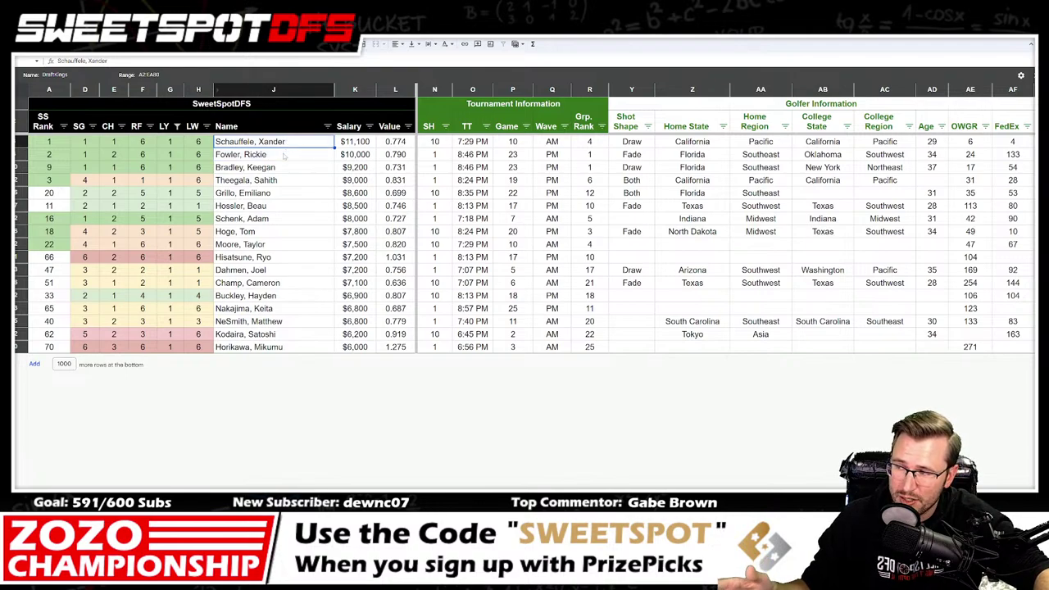
click(284, 155)
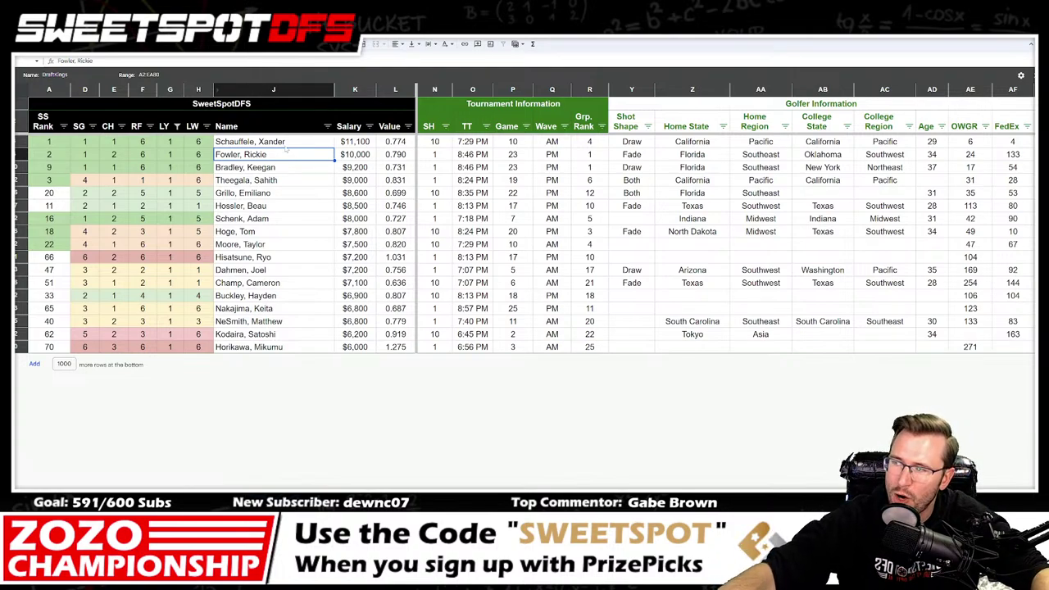
drag(289, 143, 297, 155)
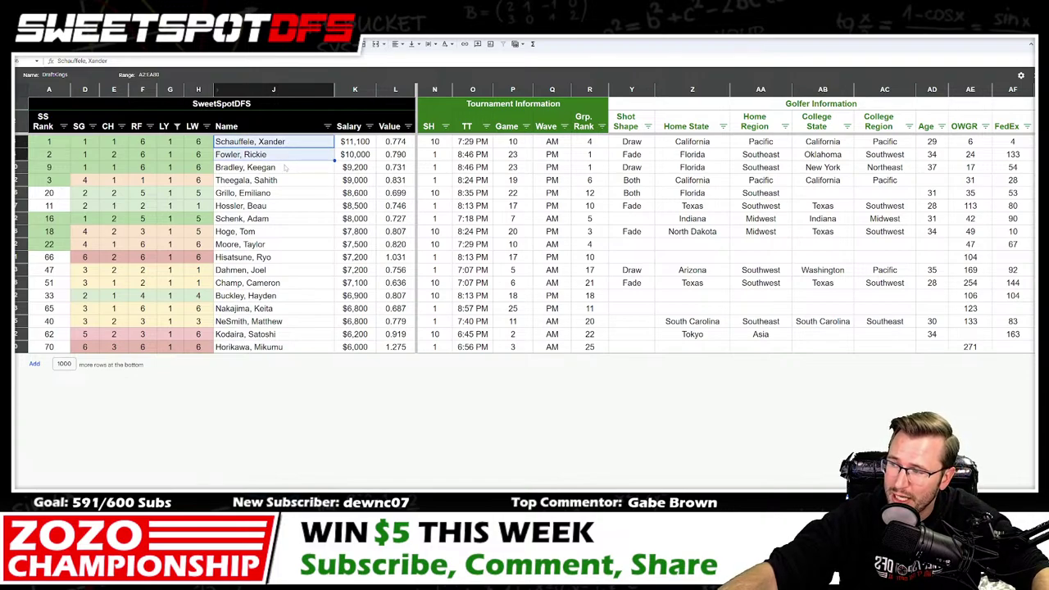
Step: Compare the golfers priced $9,200 and below with the top two, singling out the $6,900, $8,000 and $9,200 names
drag(290, 167, 290, 414)
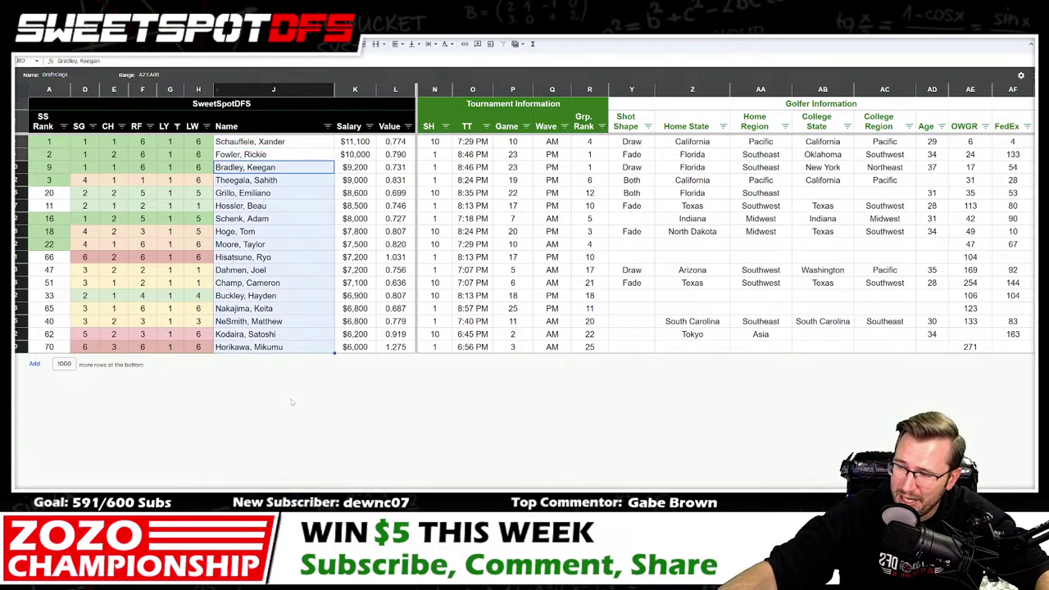
click(277, 300)
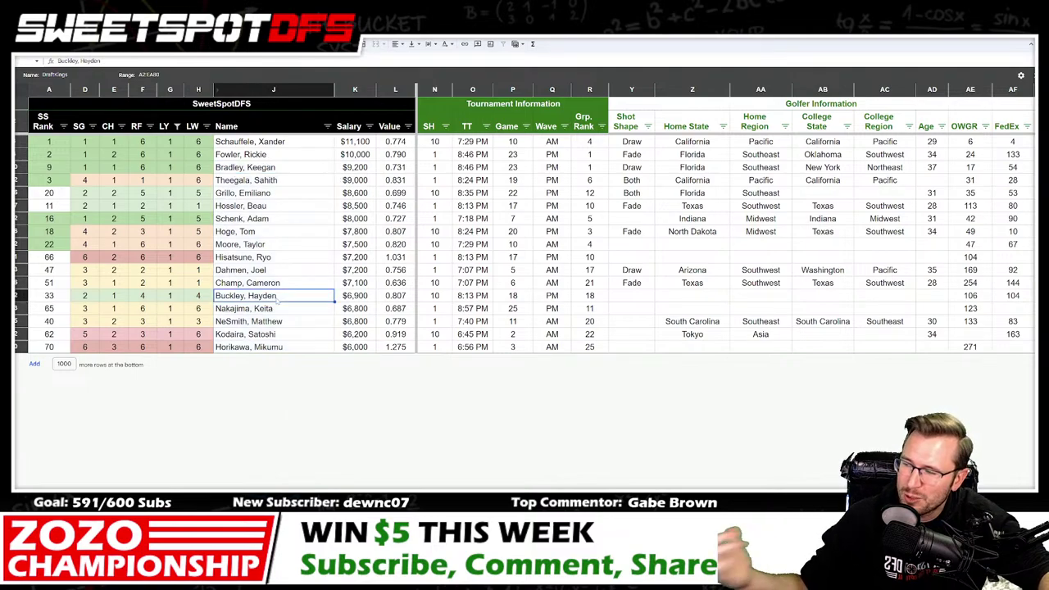
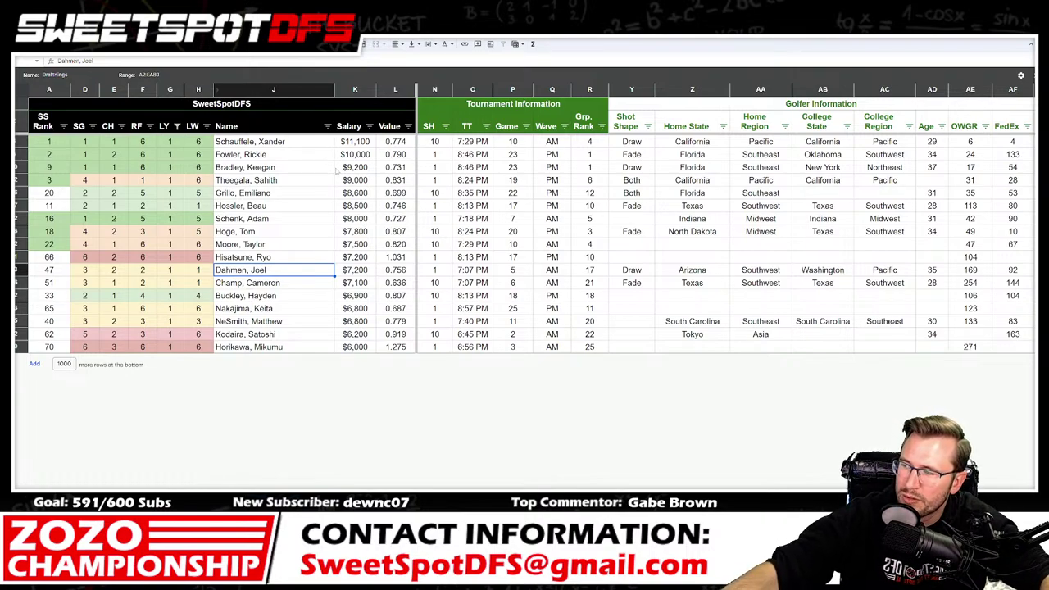
drag(314, 143, 303, 156)
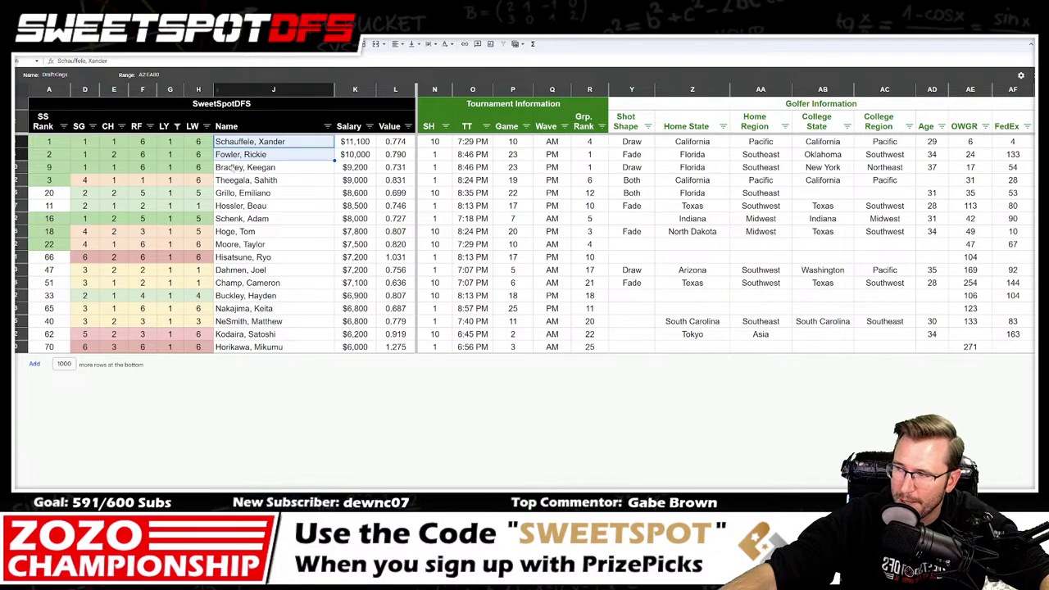
drag(284, 169, 270, 351)
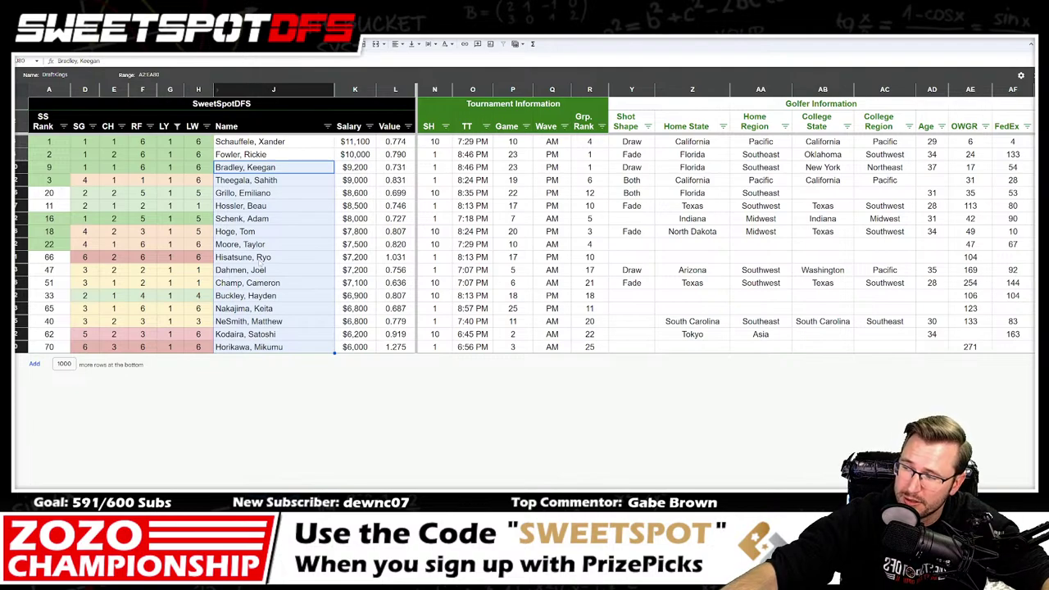
click(265, 219)
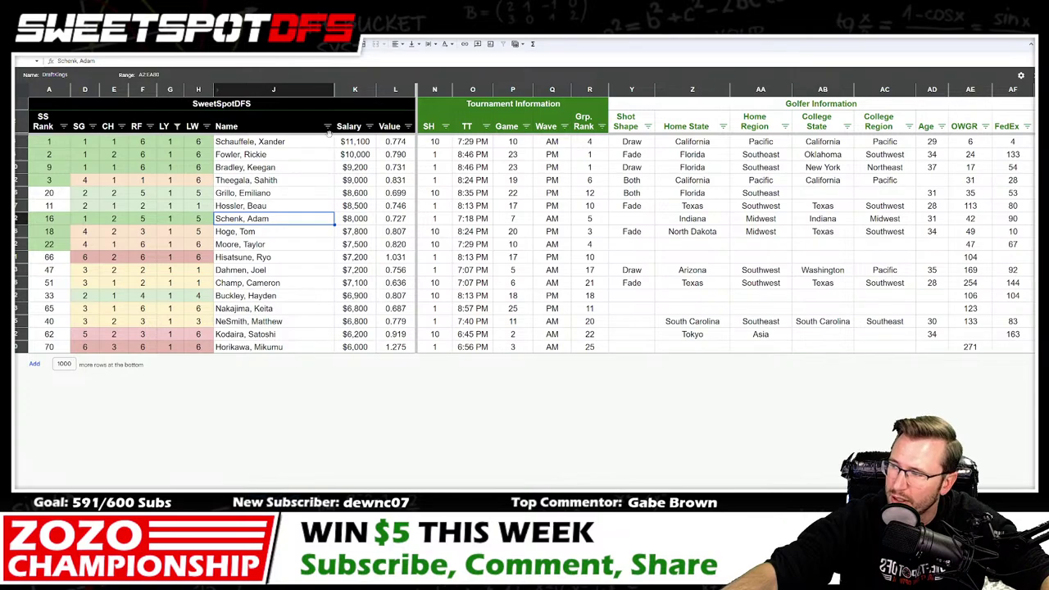
click(285, 168)
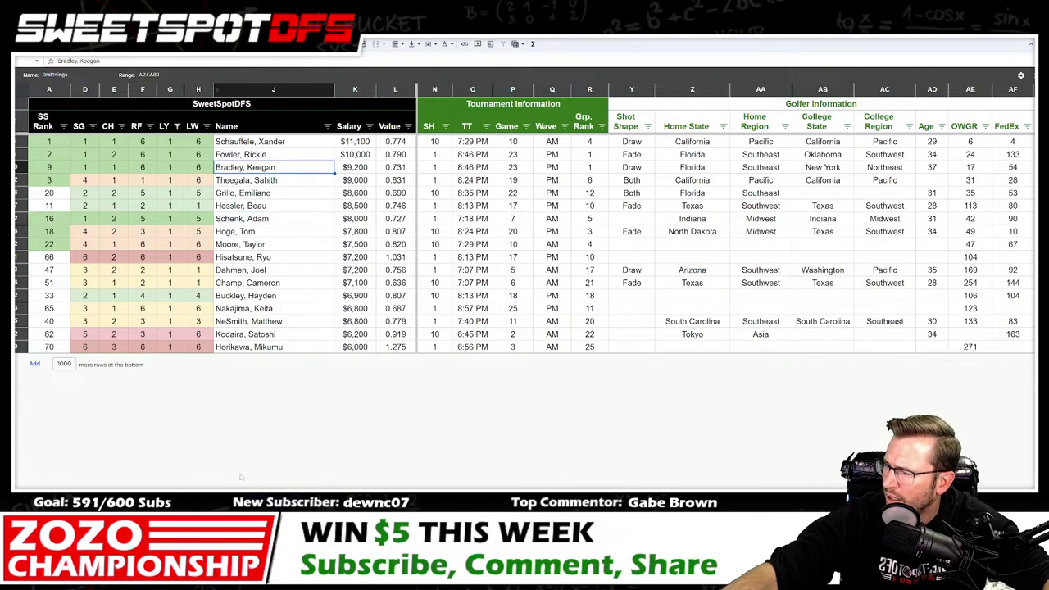
Step: Return to The Bucket System sheet and highlight the Last Year DNP and Last Week DNP bucket rows
key(ctrl+shift+Page_Down)
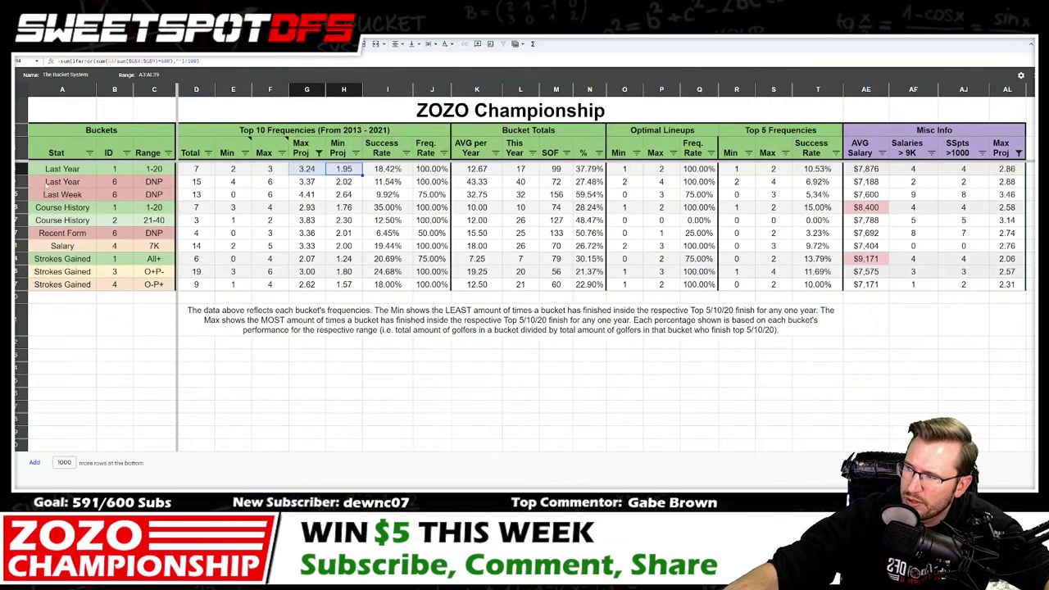
click(17, 168)
drag(16, 181, 16, 194)
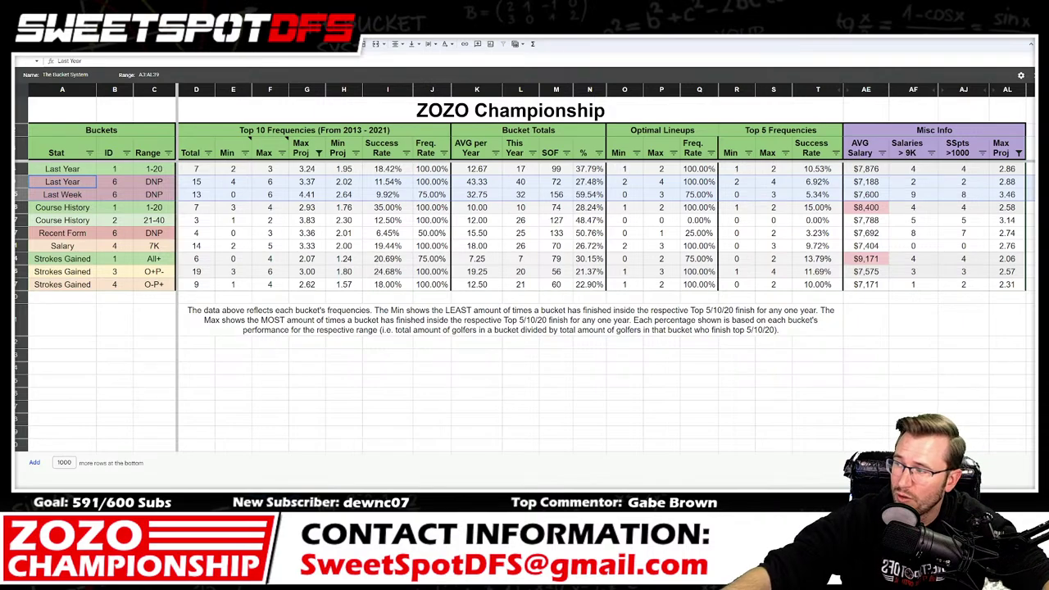
Step: Reselect the Last Year DNP and Last Week DNP rows and highlight their top-10 Max Proj and Min Proj values
click(101, 194)
click(17, 181)
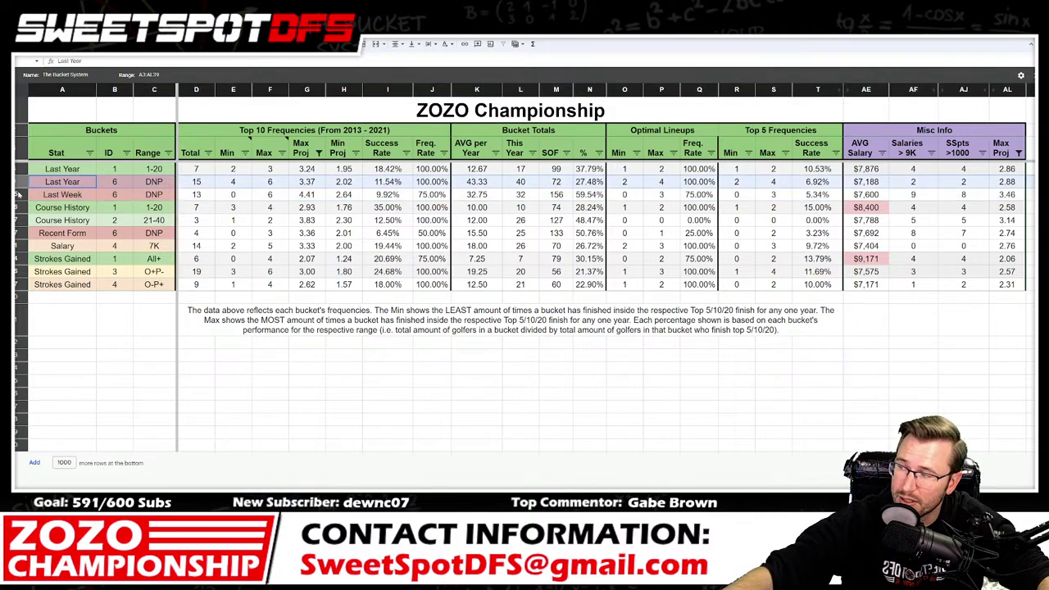
click(18, 194)
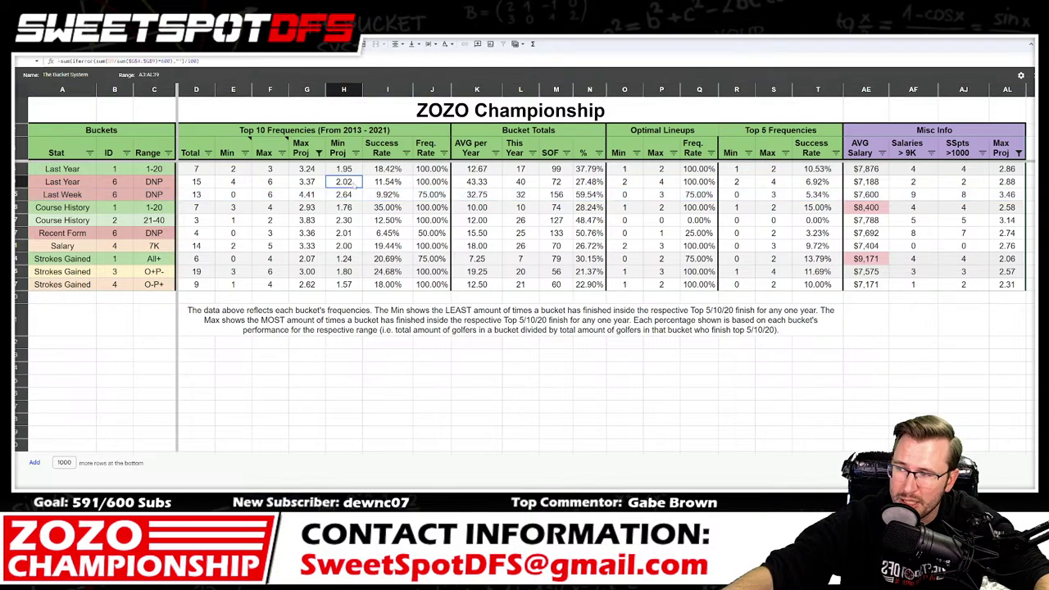
drag(344, 181, 308, 194)
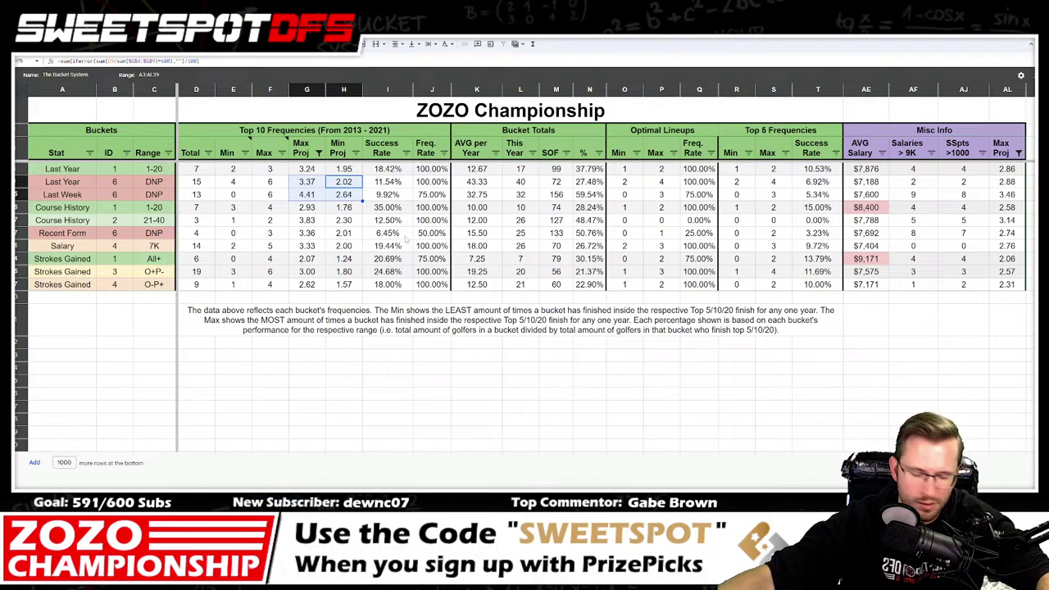
key(Down)
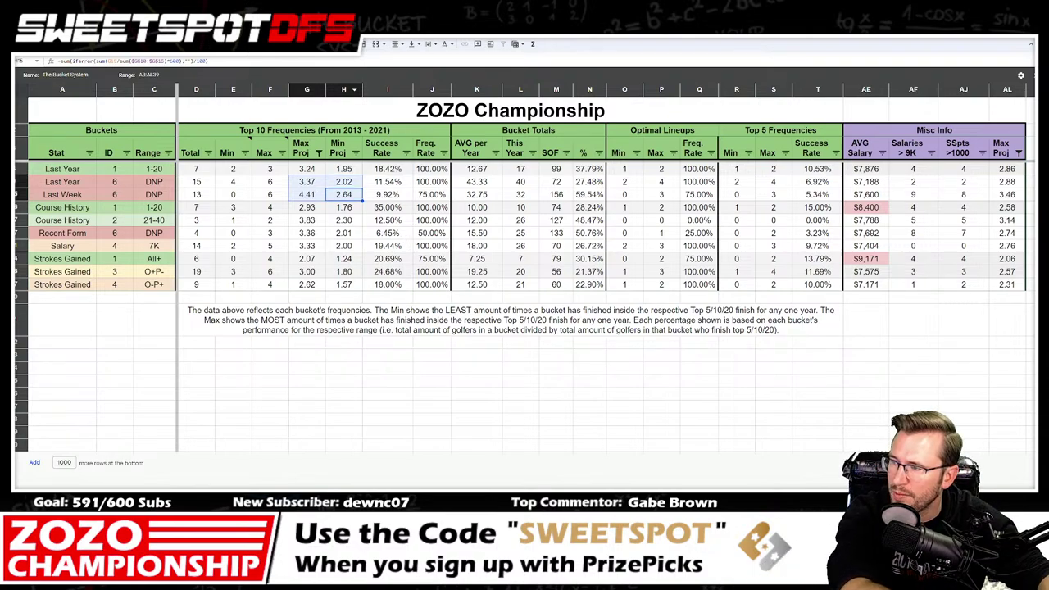
Step: Filter the This Year bucket totals to exclude the values 32 and 40
click(532, 153)
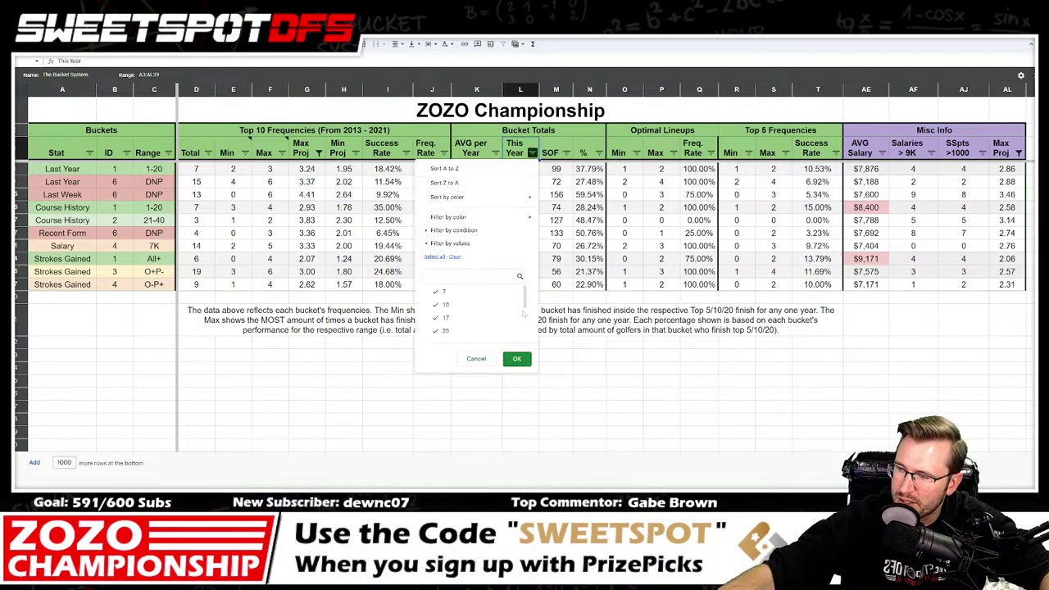
scroll(523, 314, down, 3)
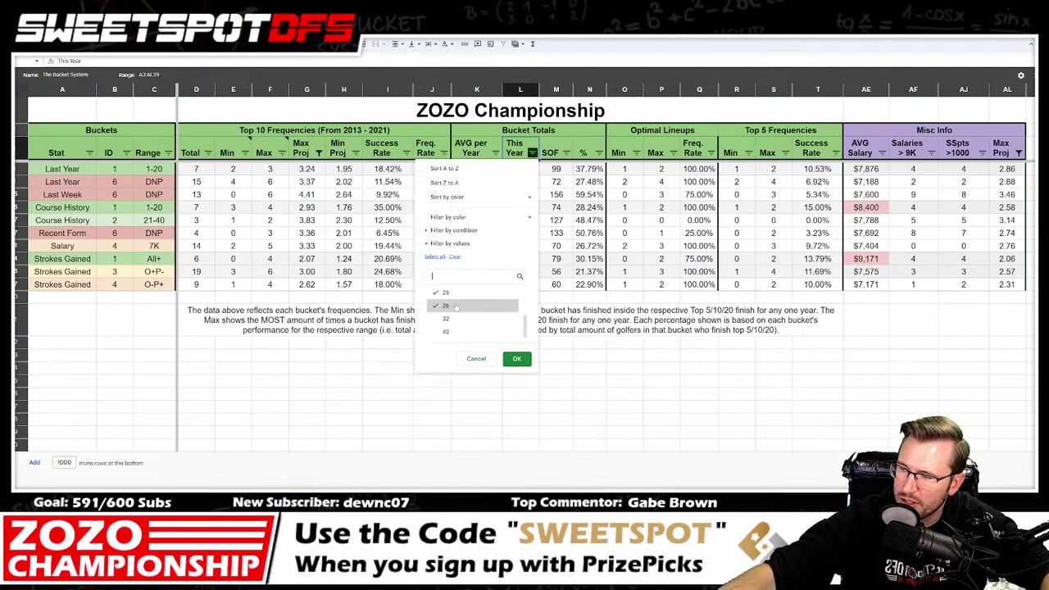
click(517, 358)
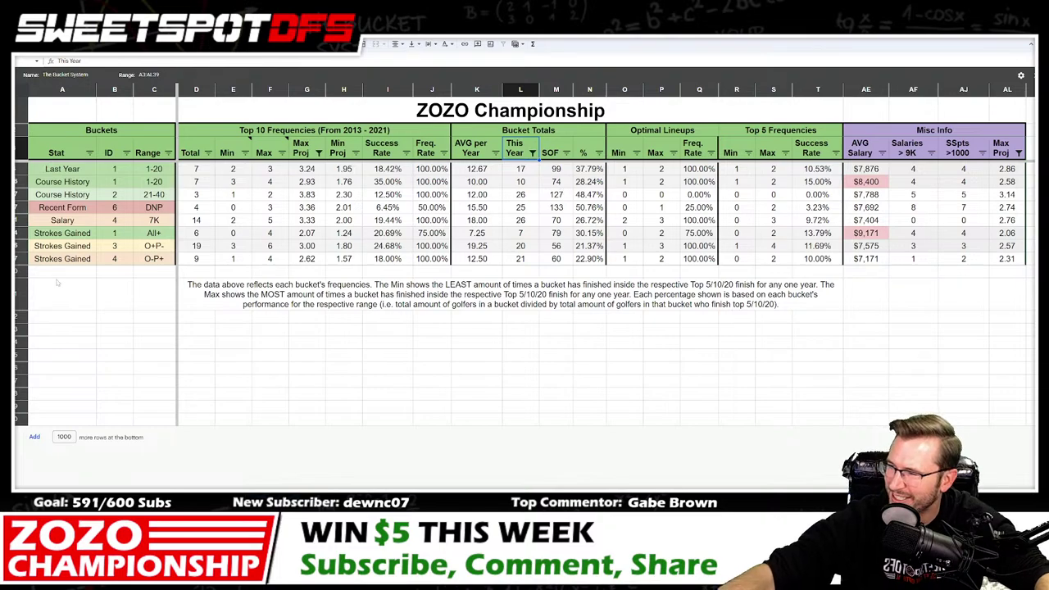
Step: Highlight the Course History 1-20 row and its top-10 Max and Min projections, and return to the DraftKings sheet
click(21, 182)
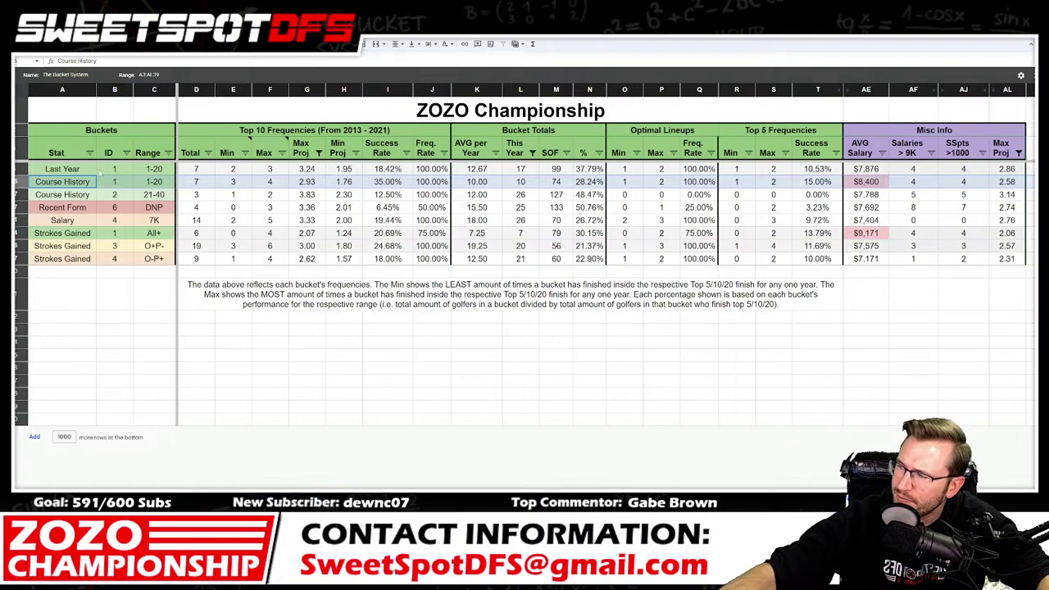
drag(354, 181, 306, 181)
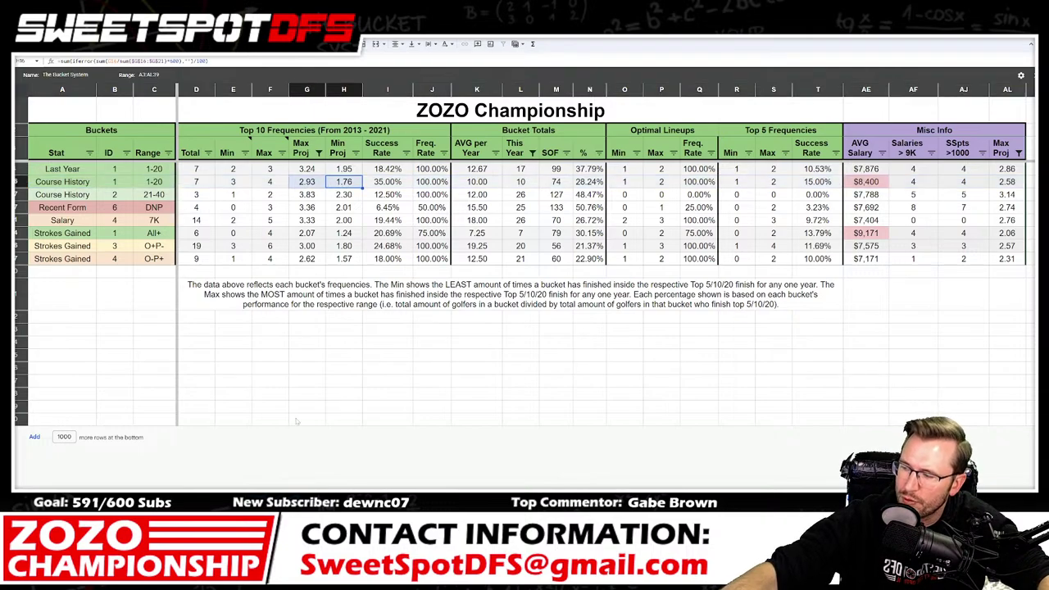
key(ctrl+shift+Page_Up)
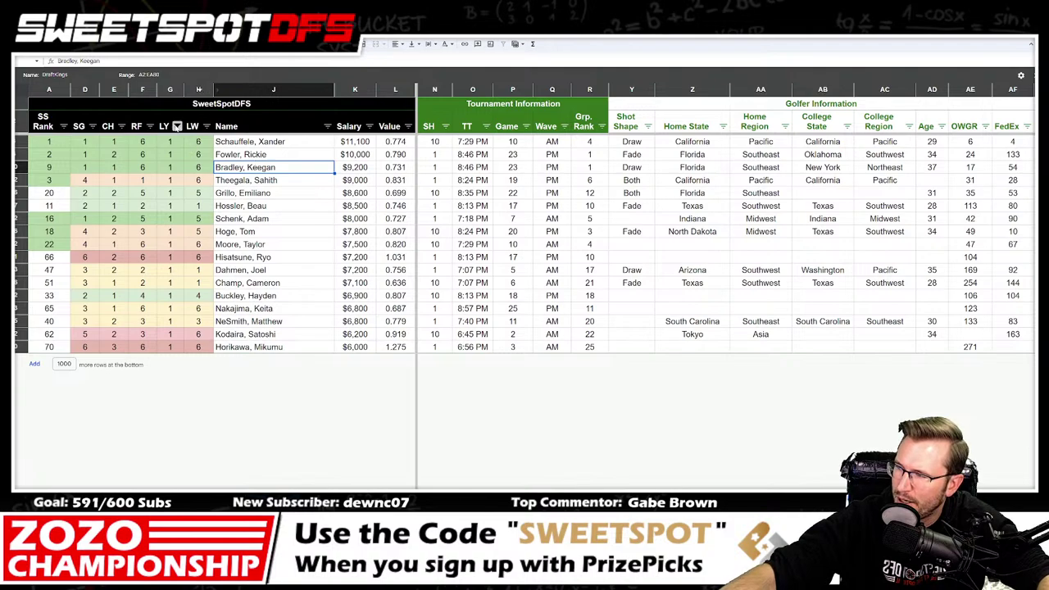
Step: Reset the LY filter to show all values and filter the CH column to 1 only
click(177, 126)
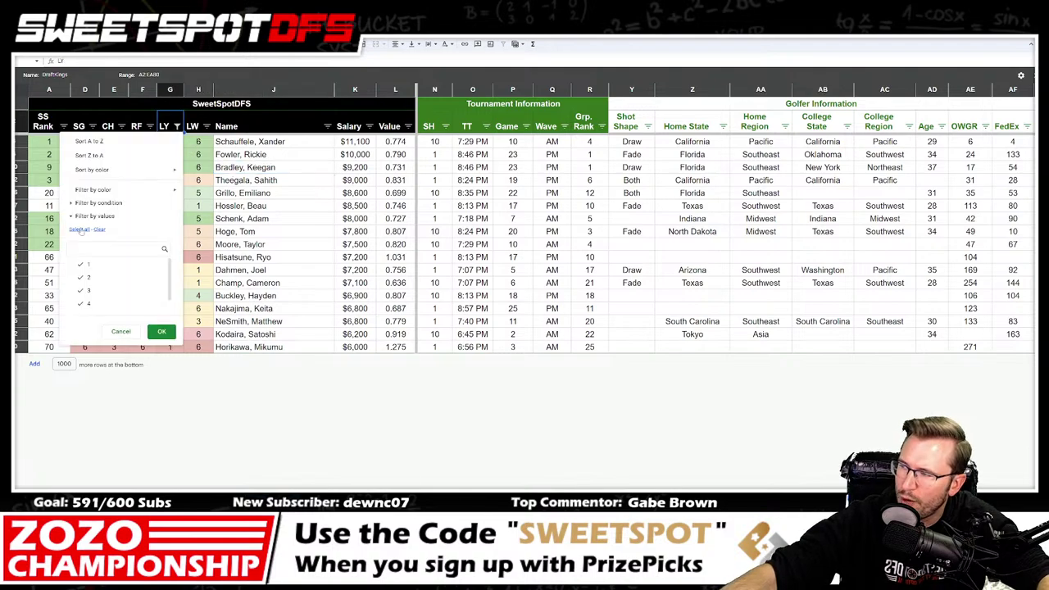
click(162, 331)
click(121, 126)
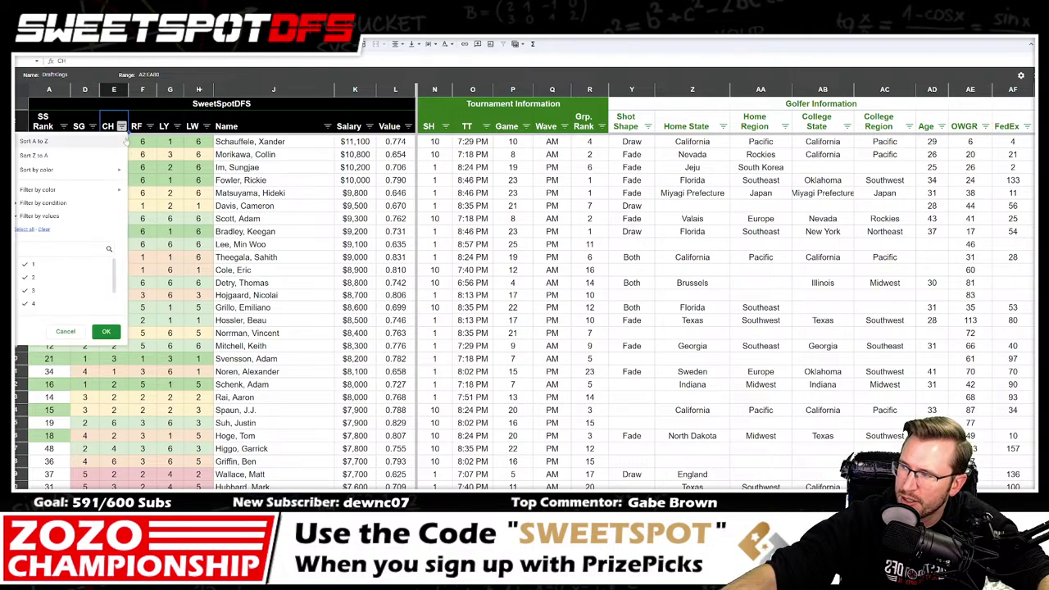
click(33, 264)
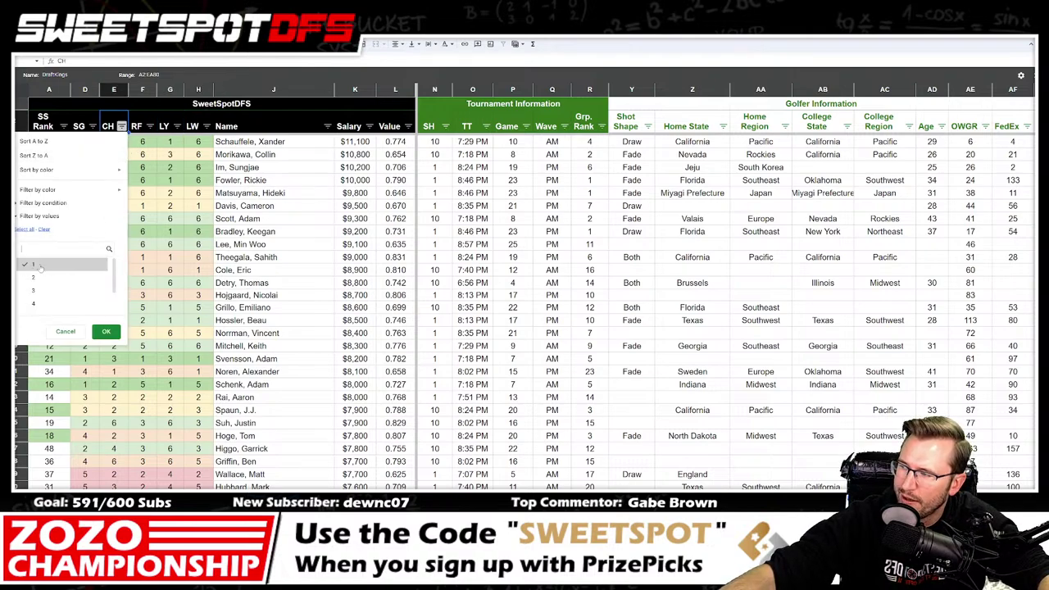
click(105, 331)
Step: Highlight the $11,100 golfer's name and mark the LY values of 1 among the CH 1 golfers
click(275, 141)
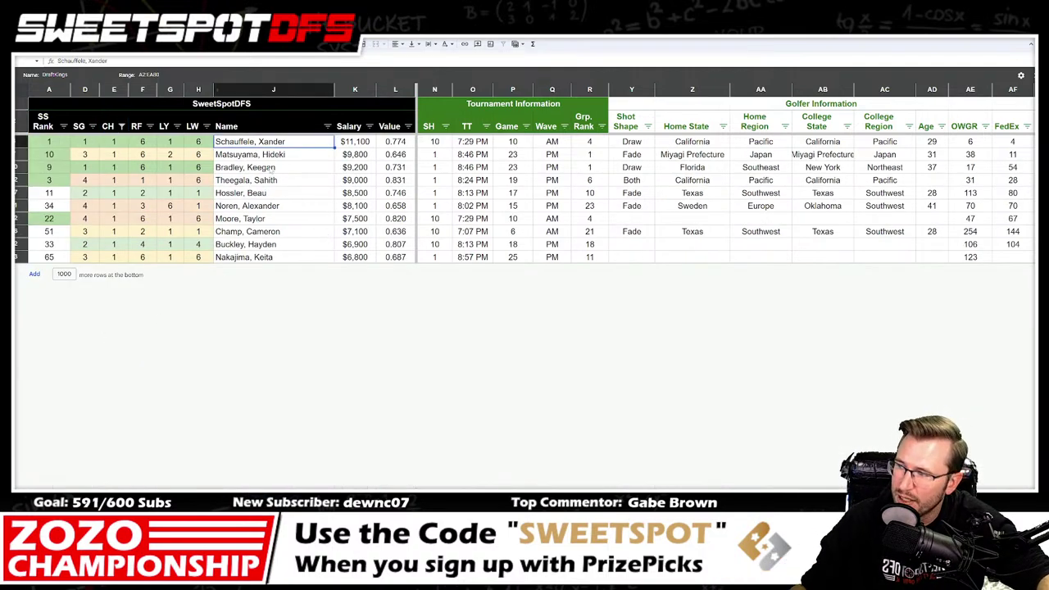
click(169, 142)
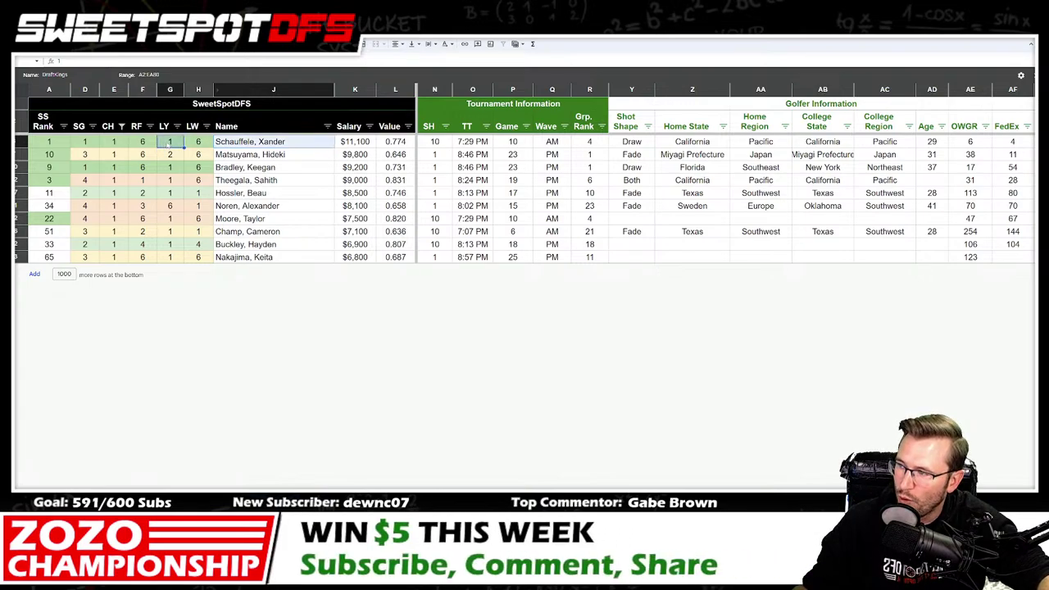
click(175, 168)
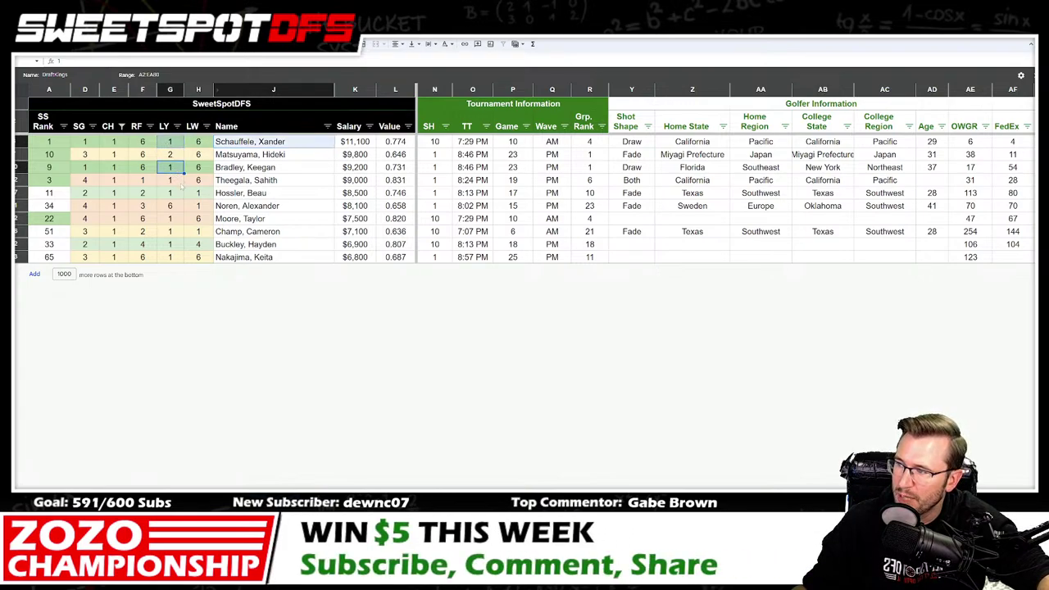
click(176, 180)
click(176, 193)
click(174, 219)
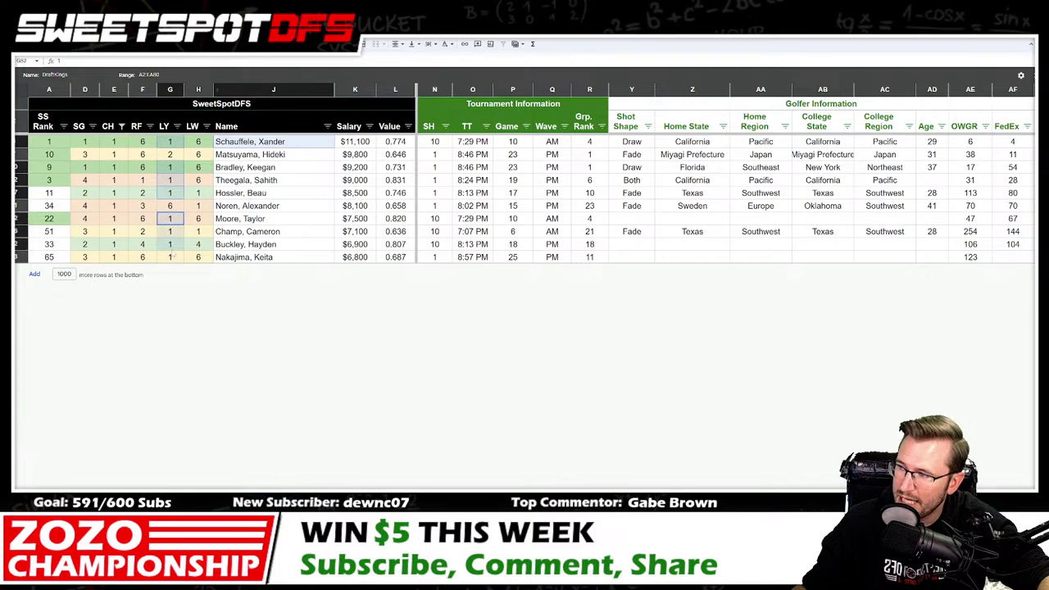
Step: Compare the CH 1 golfers by highlighting name groups from $9,800 down to $6,800 and singling out the $11,100 golfer
drag(244, 218, 246, 256)
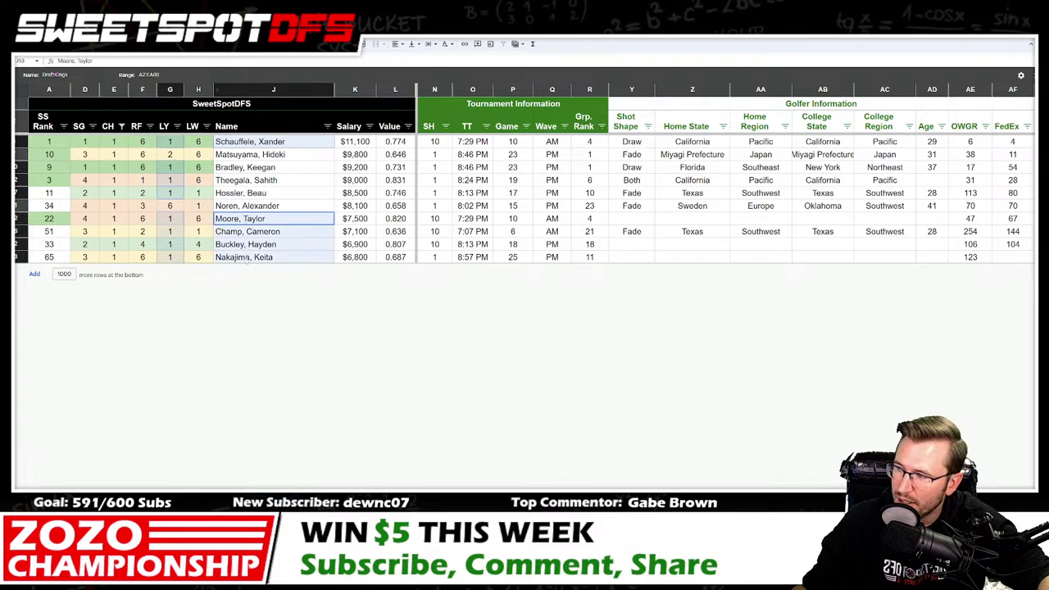
drag(240, 193, 271, 168)
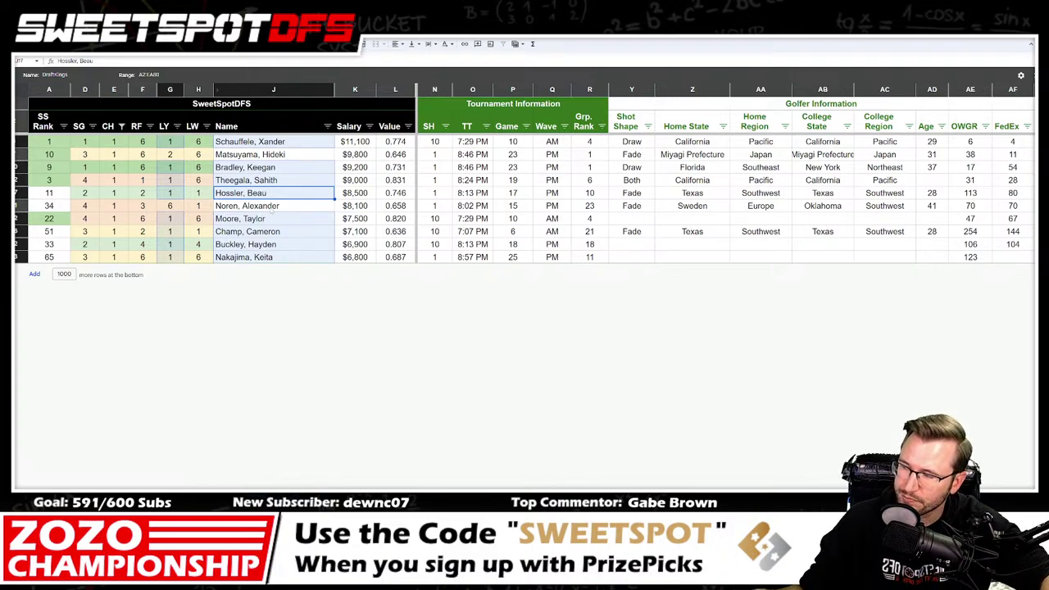
drag(312, 172, 311, 276)
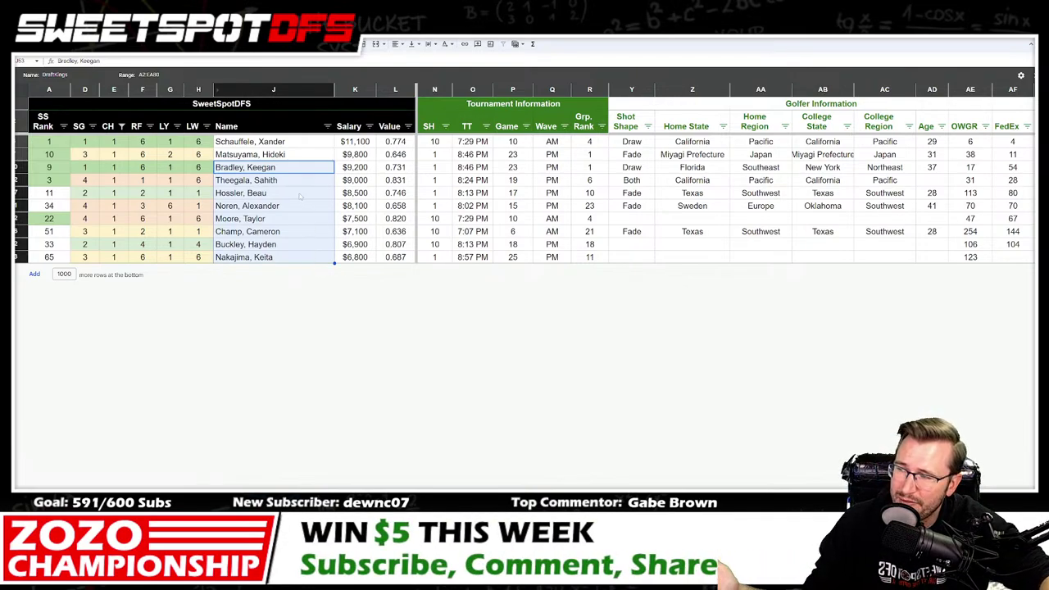
drag(299, 170, 302, 261)
click(292, 143)
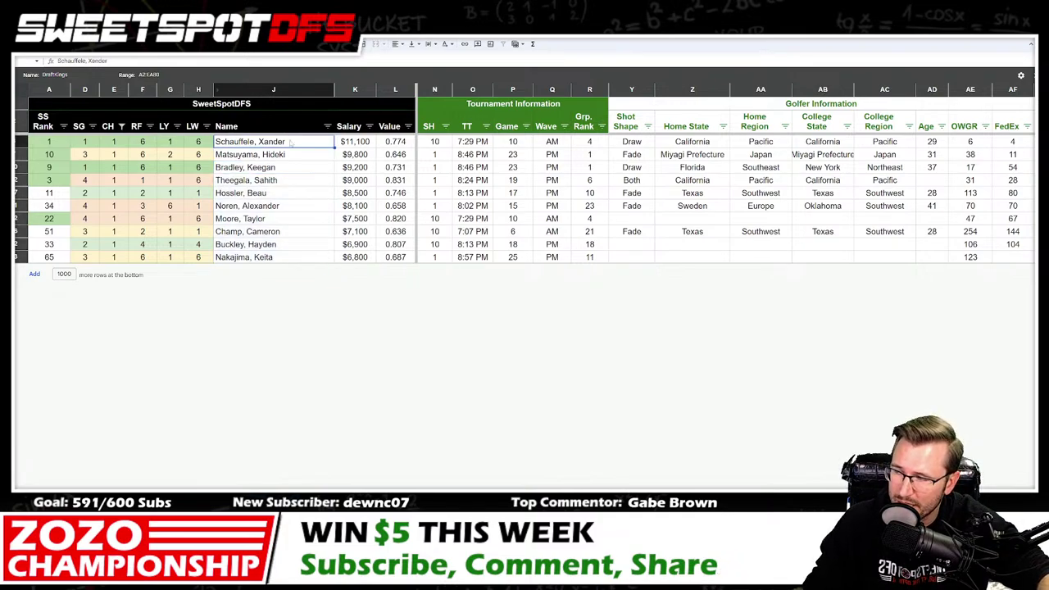
drag(285, 161, 274, 297)
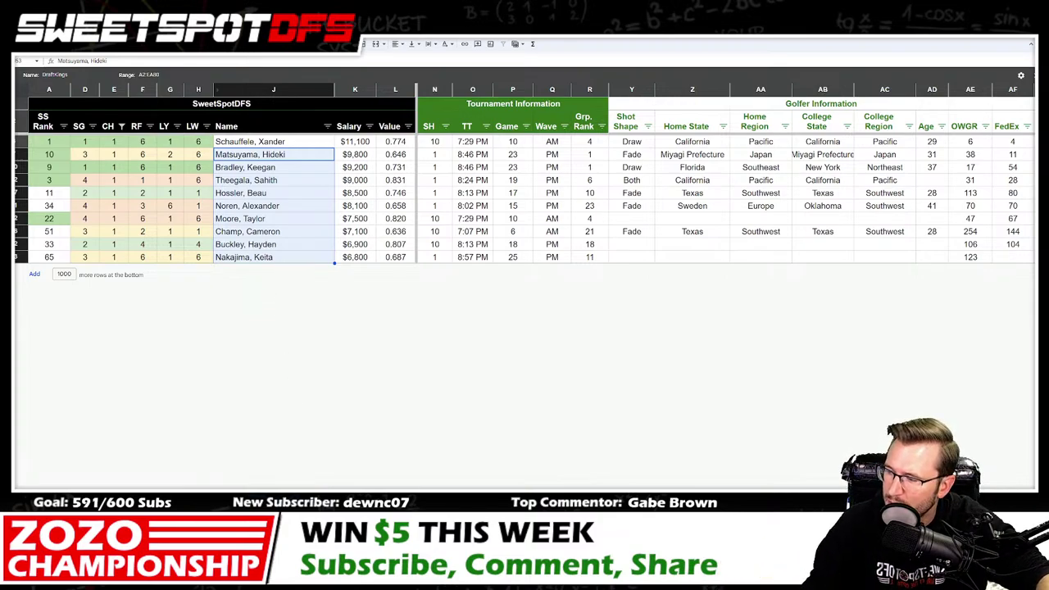
Step: Check the Course History 21-40 row on The Bucket System sheet and return to the DraftKings sheet
key(ctrl+shift+Page_Down)
click(55, 193)
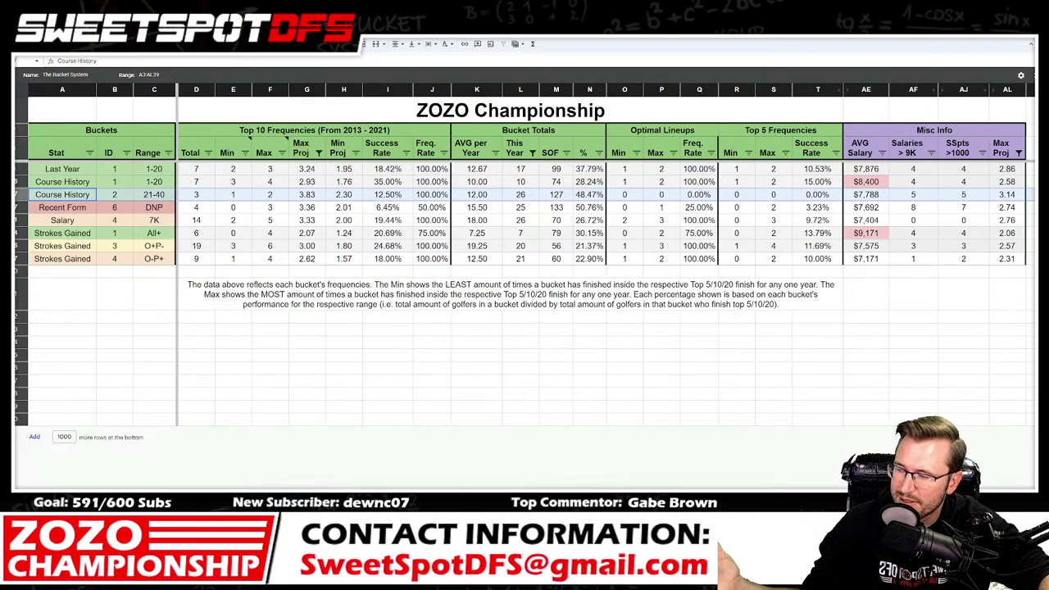
key(ctrl+shift+Page_Up)
Step: Change the CH column filter to show only 2
click(123, 127)
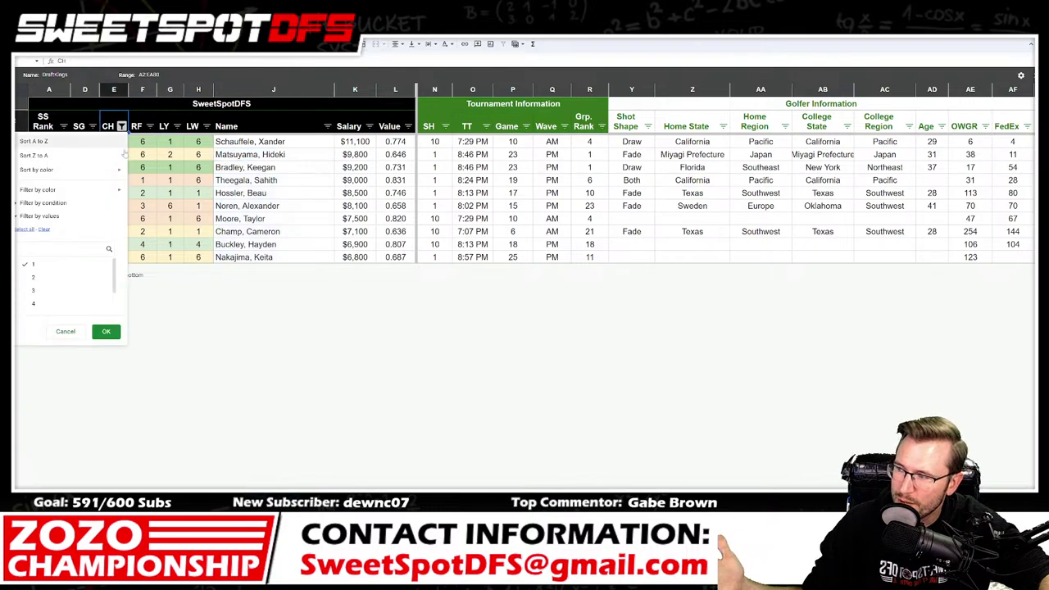
click(26, 264)
click(26, 277)
click(107, 332)
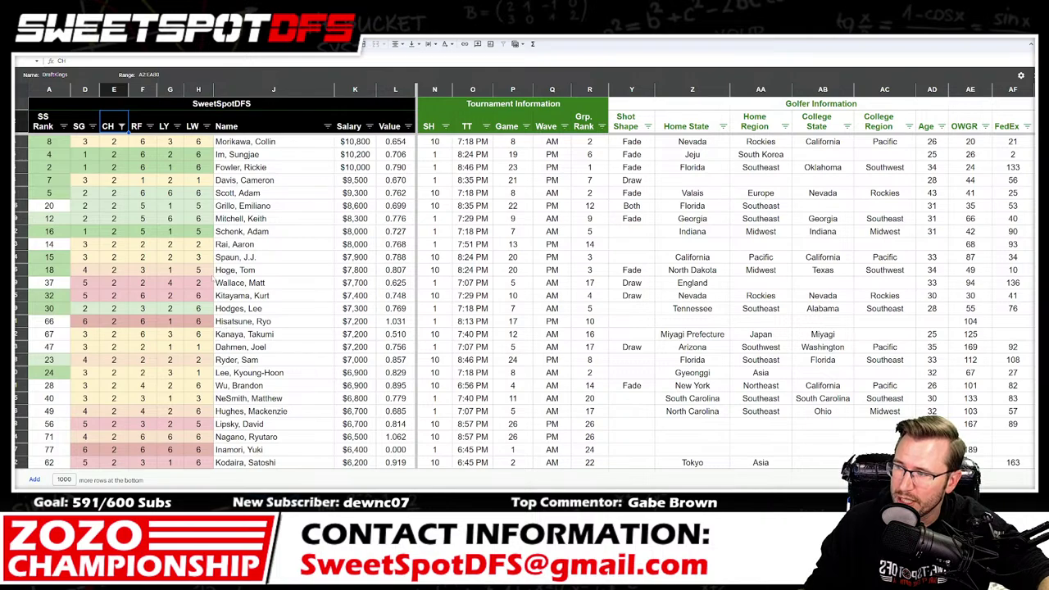
Step: Highlight the CH 2 golfers priced $10,800 to $10,000, single out the $9,500 golfer, and highlight the $9,300 golfer's full row
drag(304, 144, 291, 172)
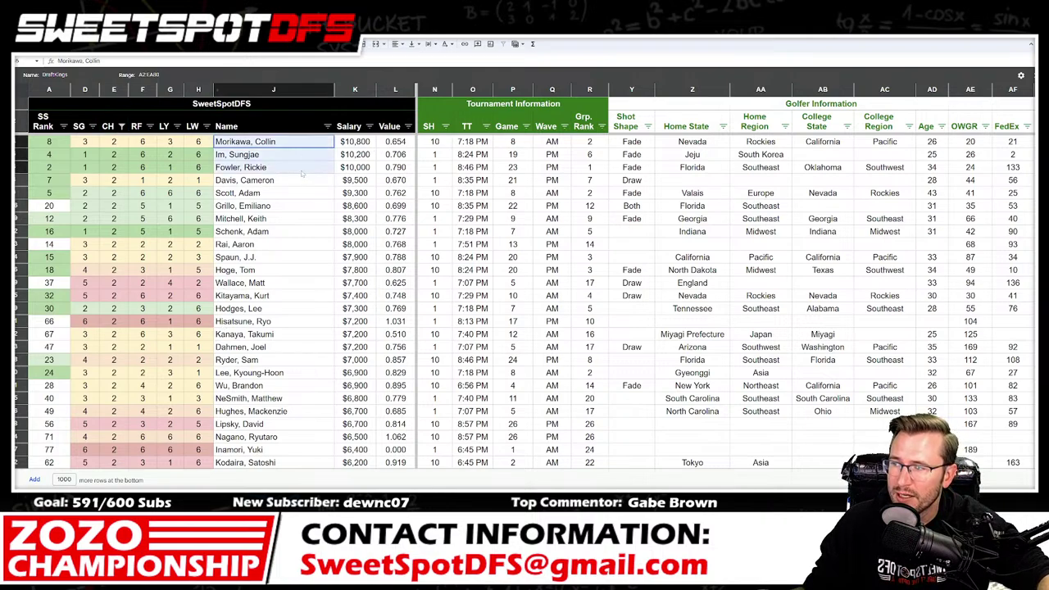
click(290, 169)
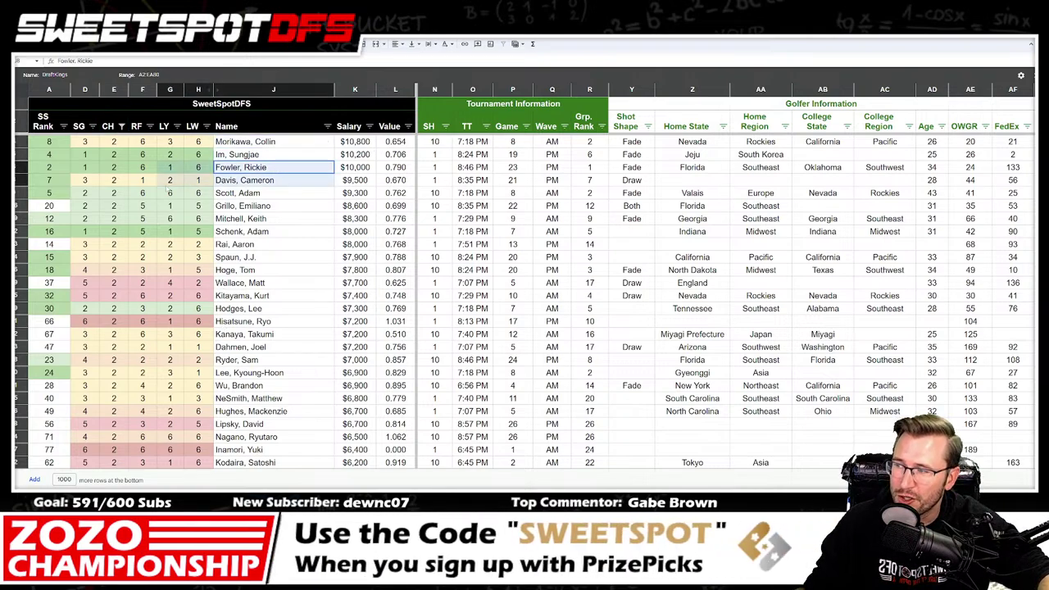
click(304, 143)
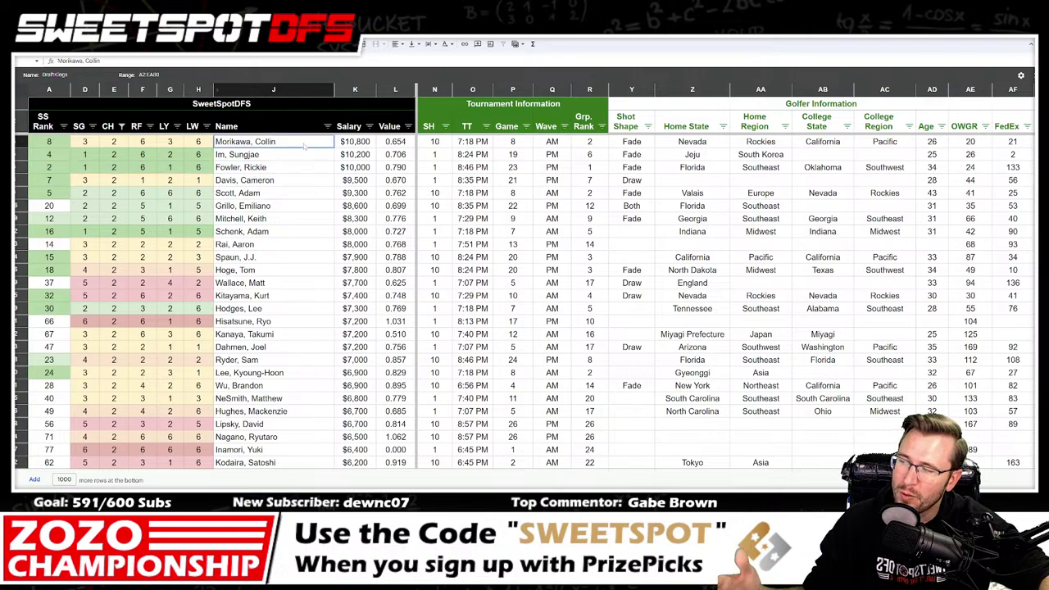
drag(303, 145, 305, 155)
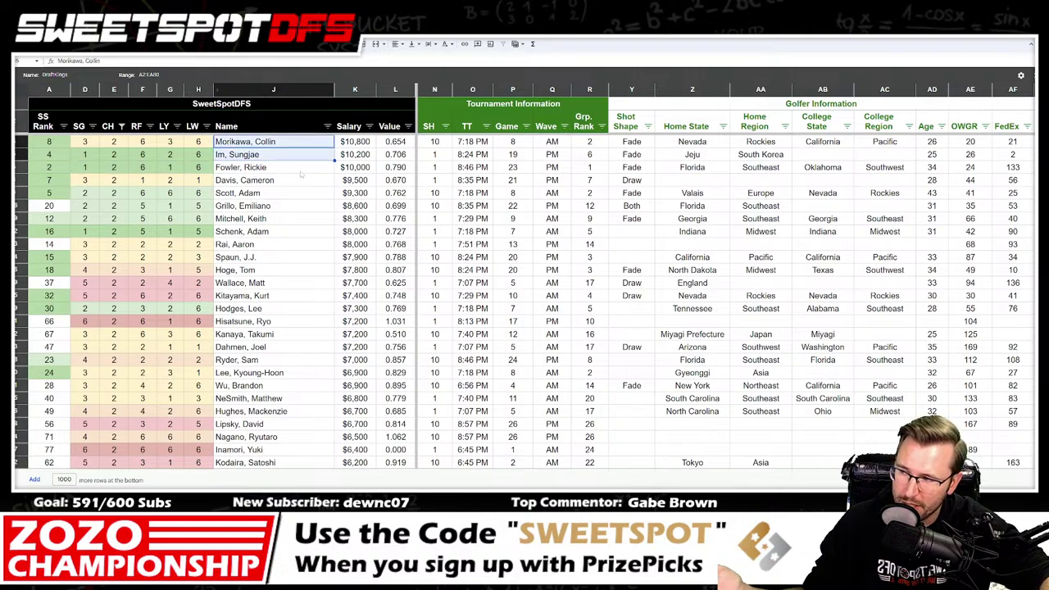
click(299, 181)
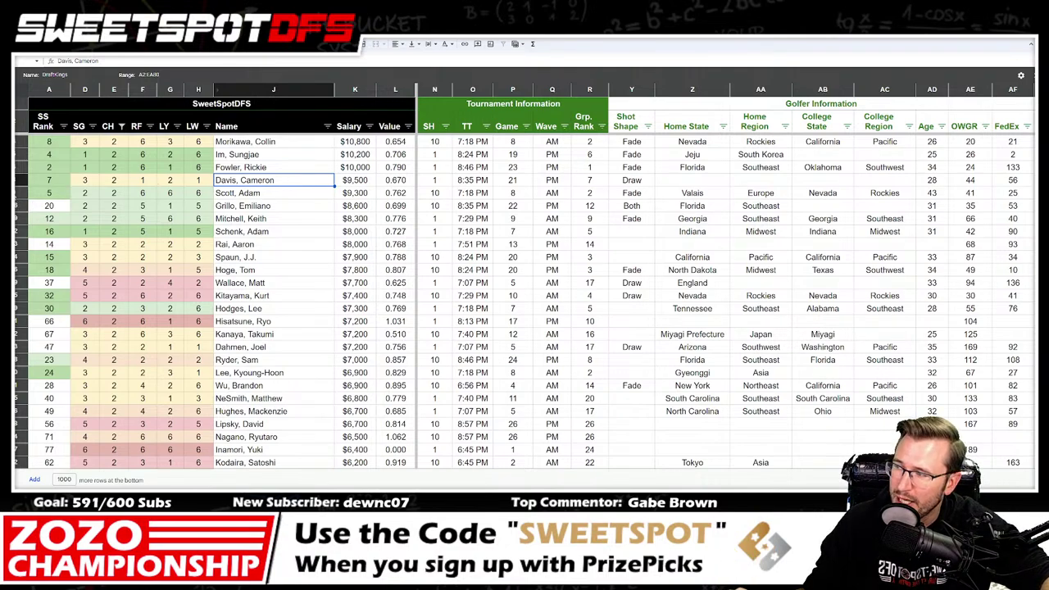
click(49, 193)
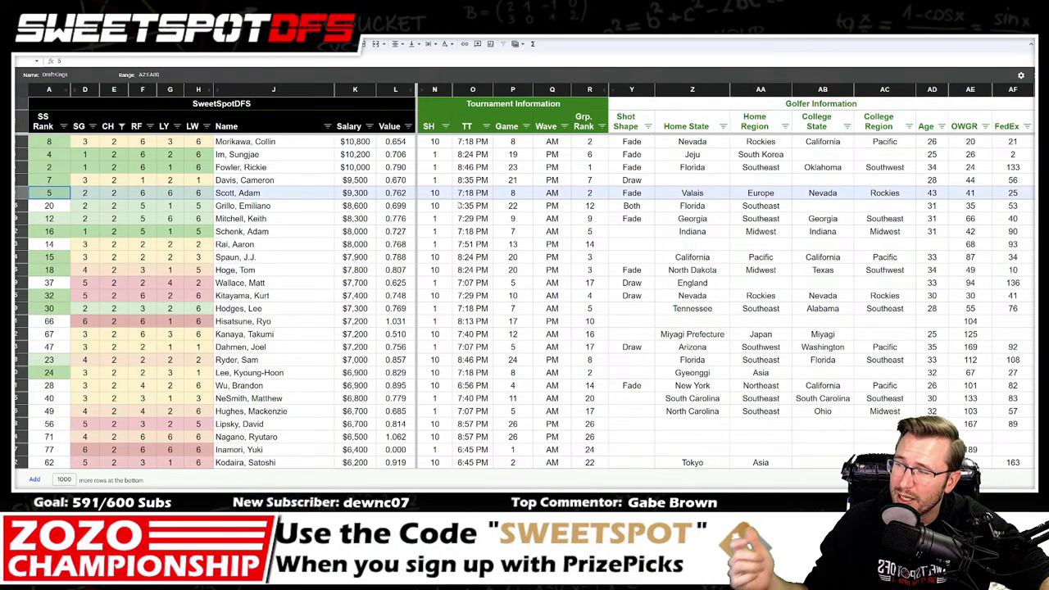
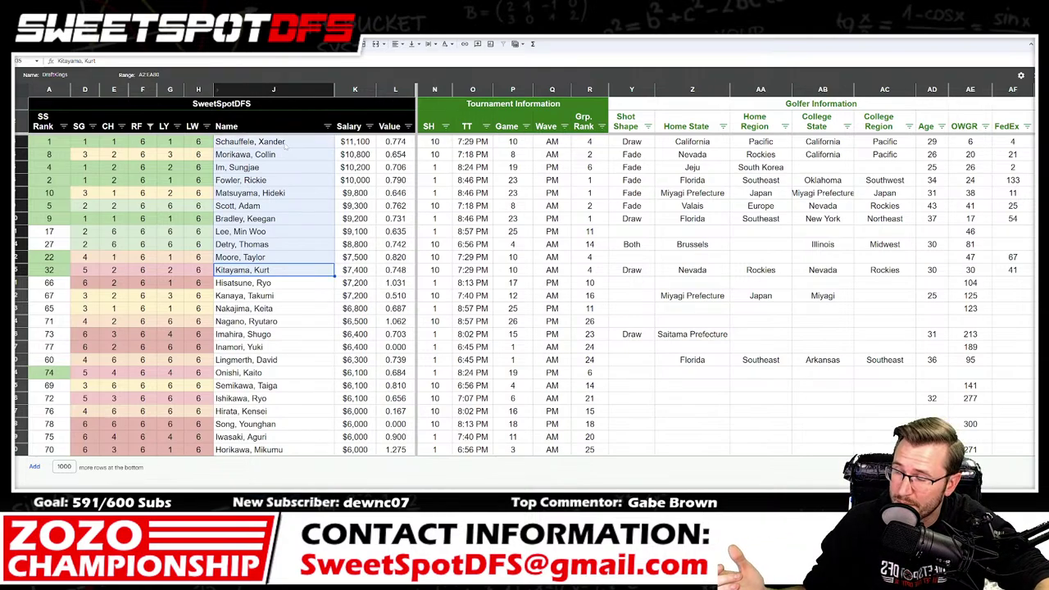
Step: Switch to The Bucket System sheet and highlight the Recent Form DNP row's top-10 Max and Min projections and Misc Info Max Proj
key(ctrl+Page_Down)
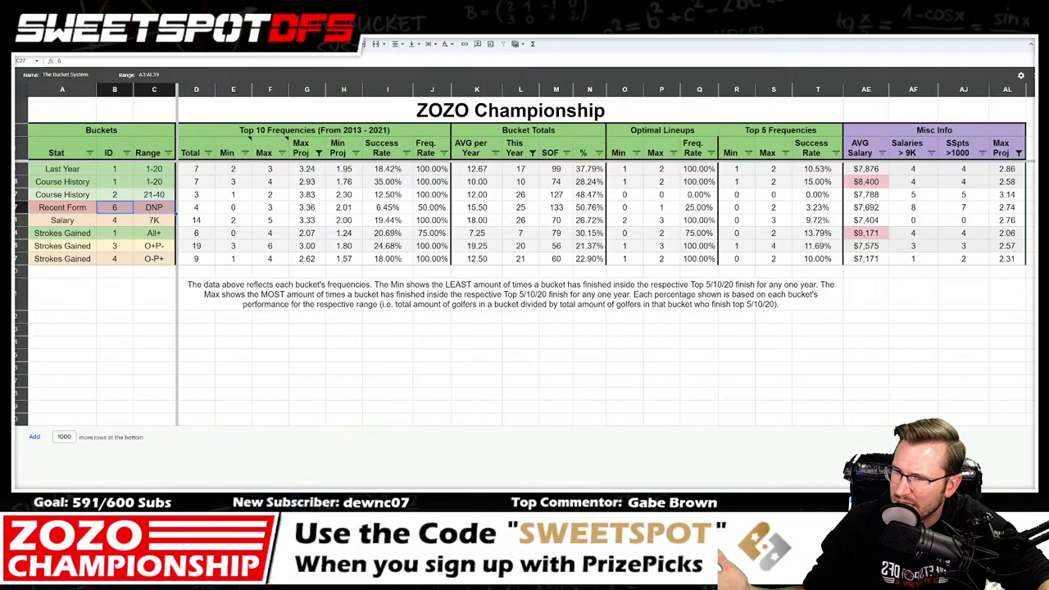
drag(307, 208, 343, 207)
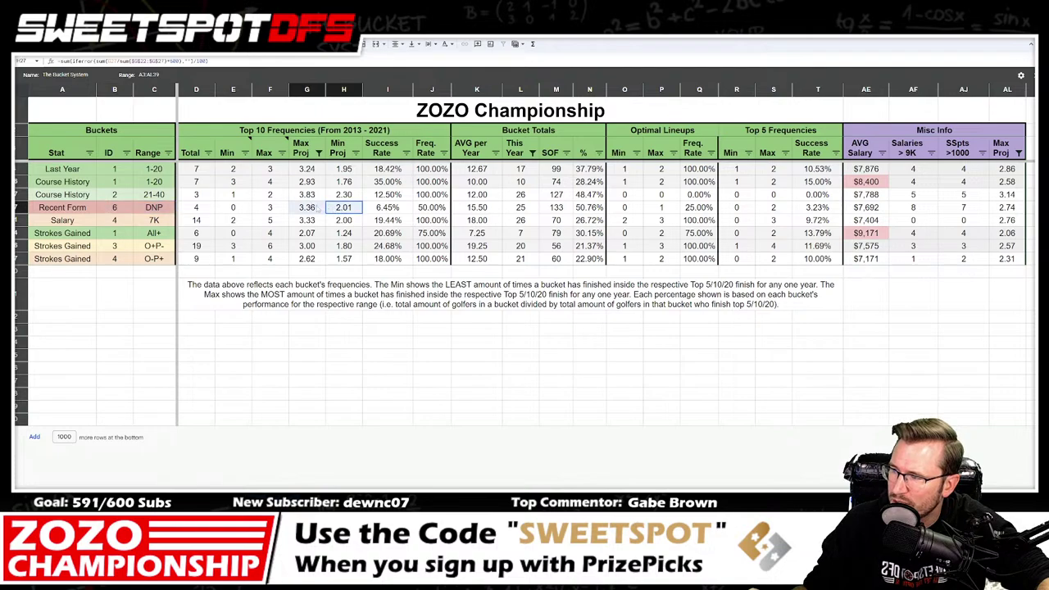
click(1008, 207)
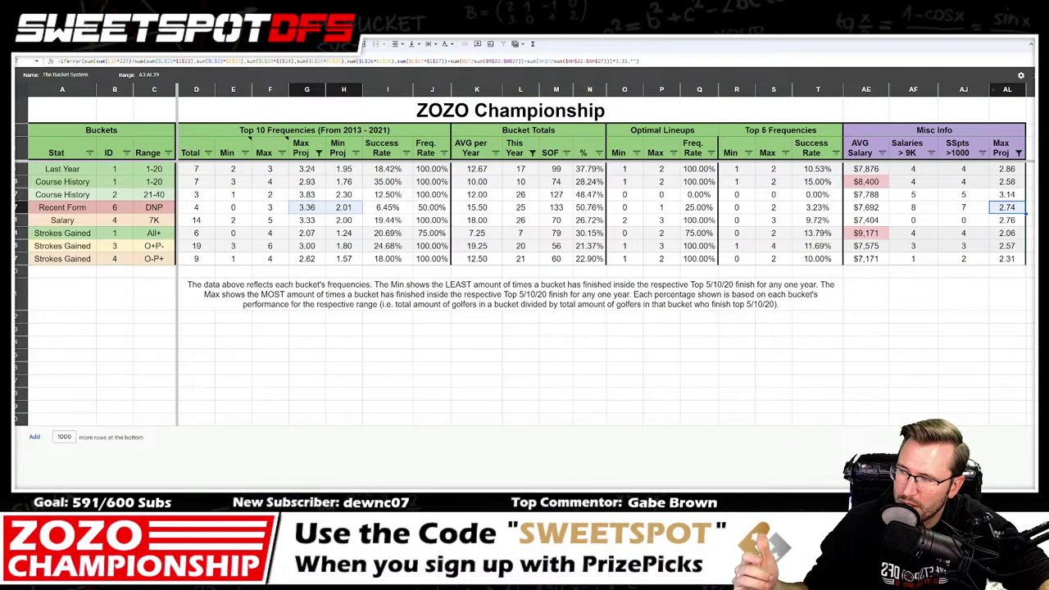
Step: Single out the $11,100 and $10,000 golfers on the DraftKings sheet and return to The Bucket System sheet
key(ctrl+shift+Page_Down)
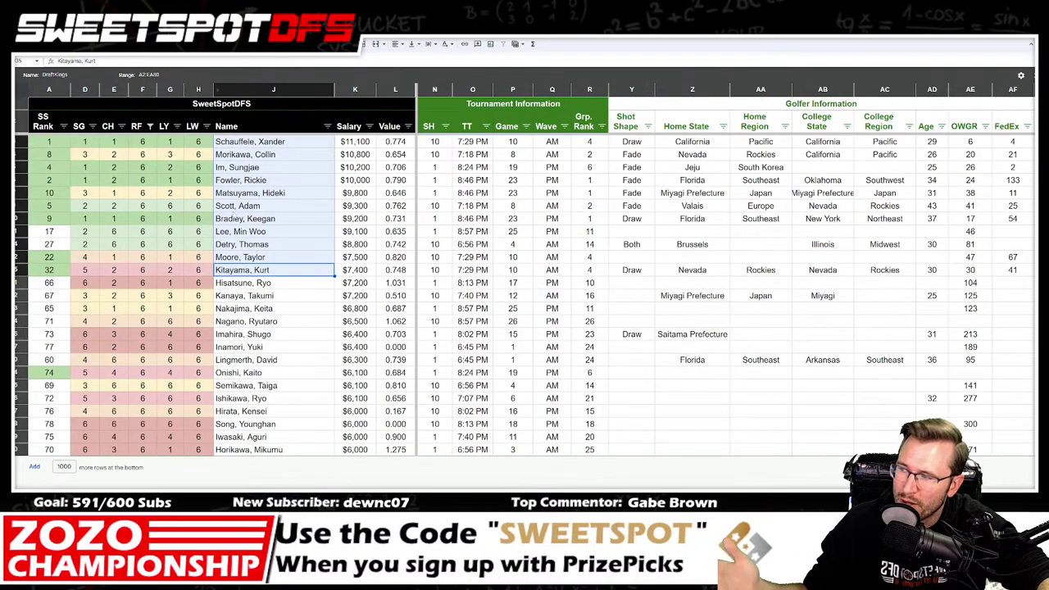
click(283, 144)
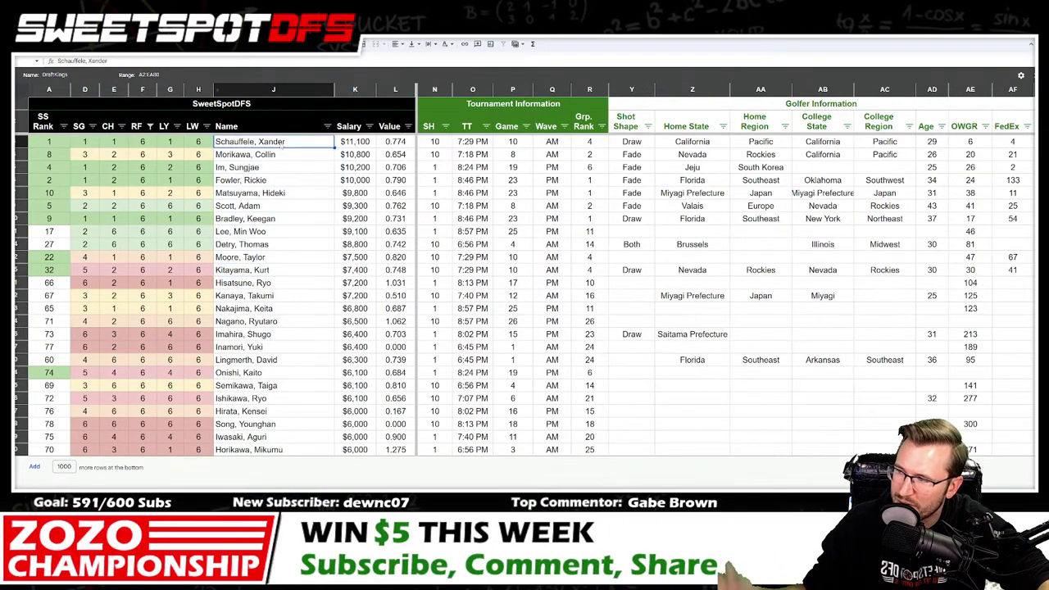
click(264, 181)
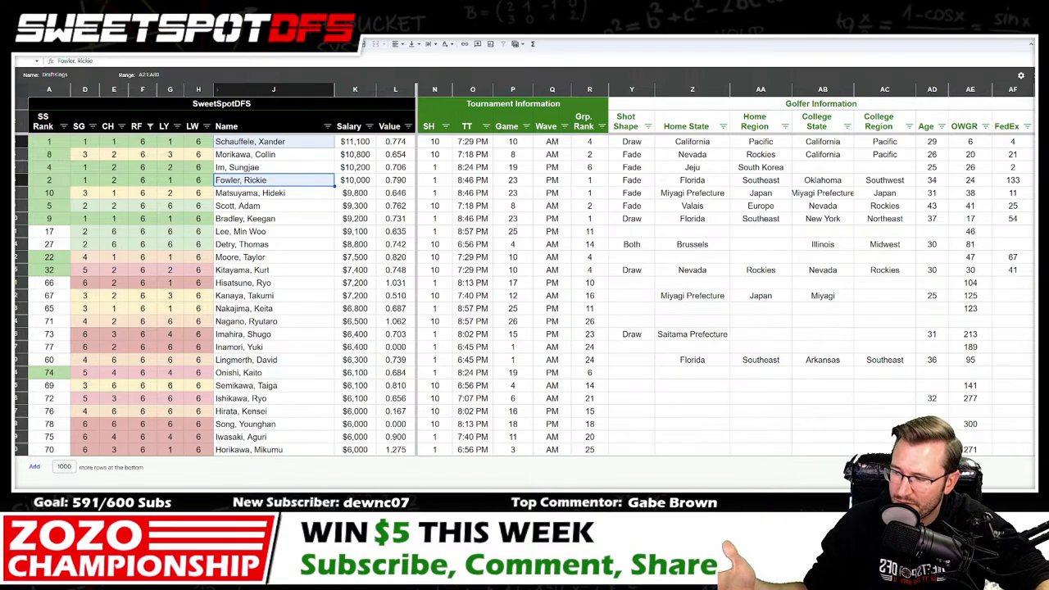
key(ctrl+shift+Page_Down)
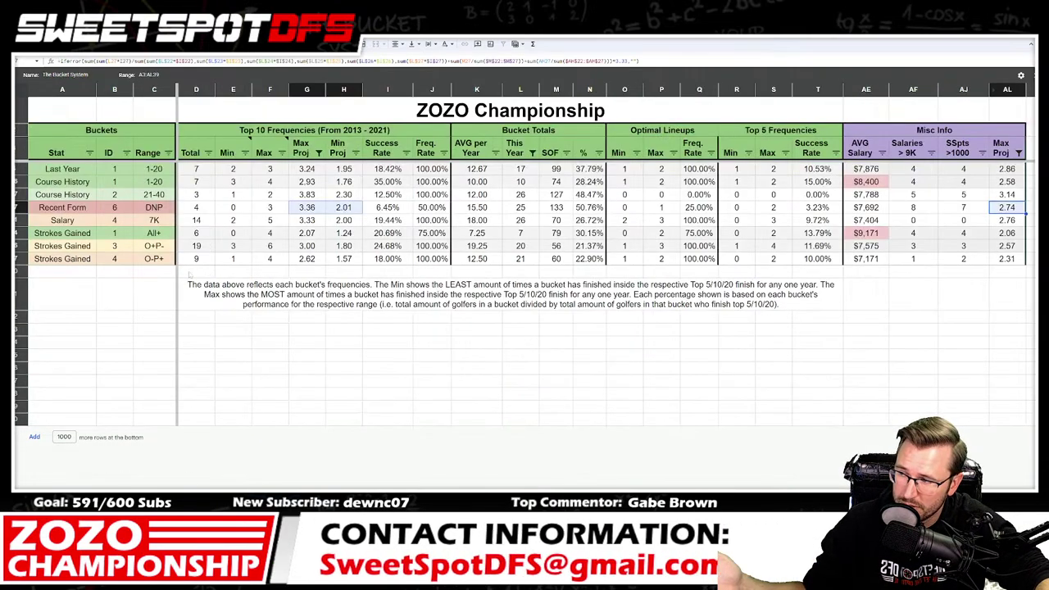
Step: Highlight the Salary 7K row, followed by the three Strokes Gained rows from All+ to O-P+
click(17, 220)
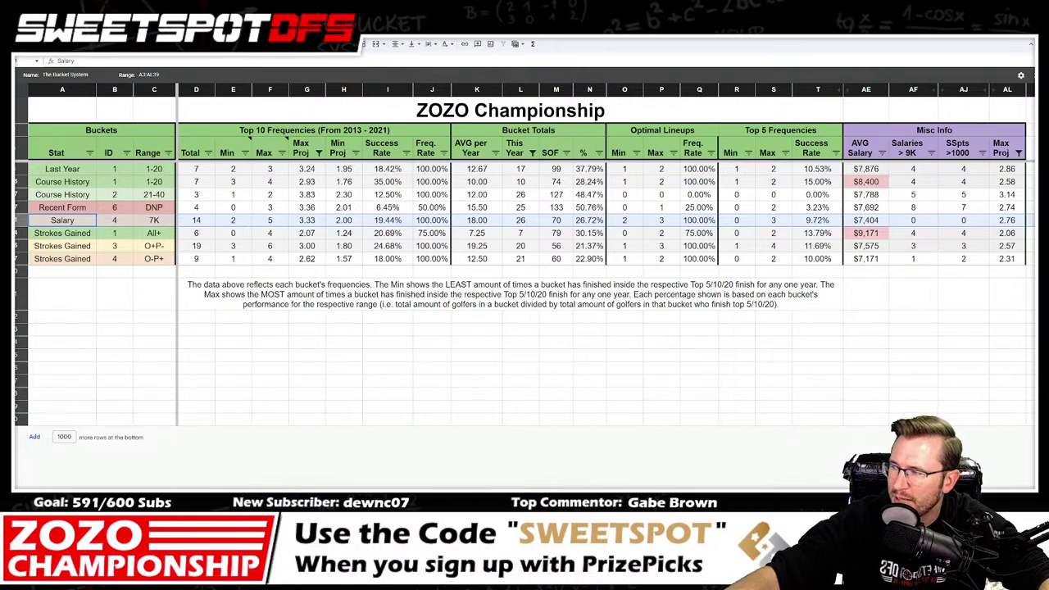
click(63, 233)
shift+click(1007, 259)
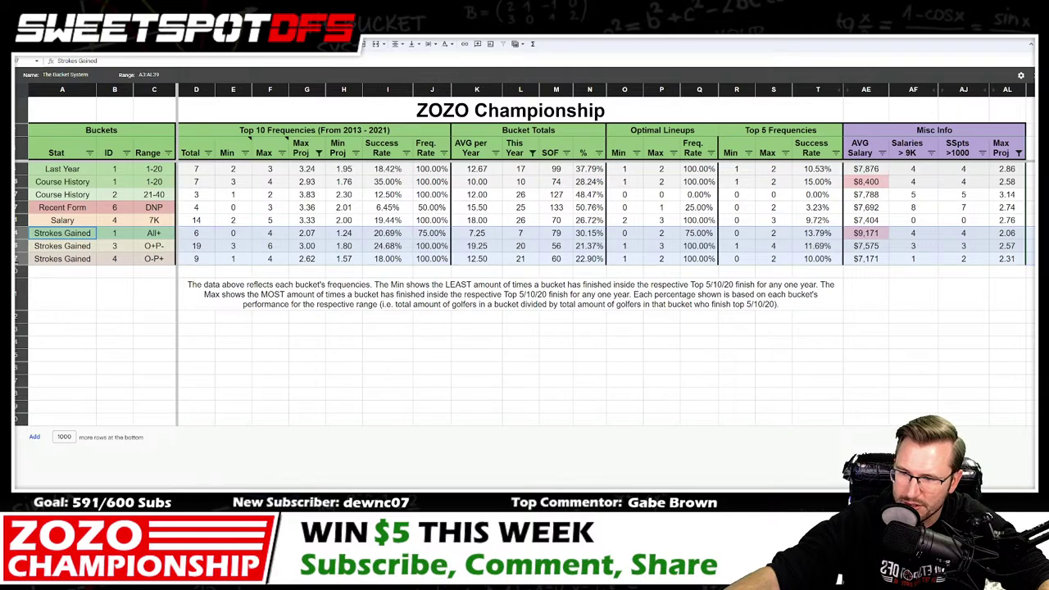
Step: Check the SG1 to SG4 Min and Max limits in the lineup optimizer workbook and return to The Bucket System sheet
key(alt+Tab)
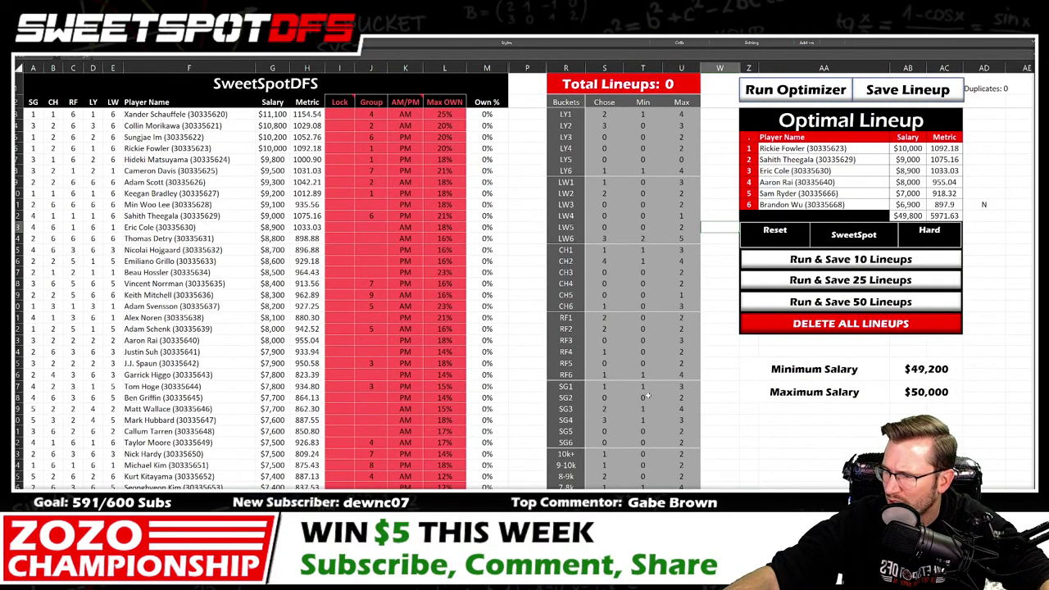
click(629, 386)
drag(630, 386, 691, 420)
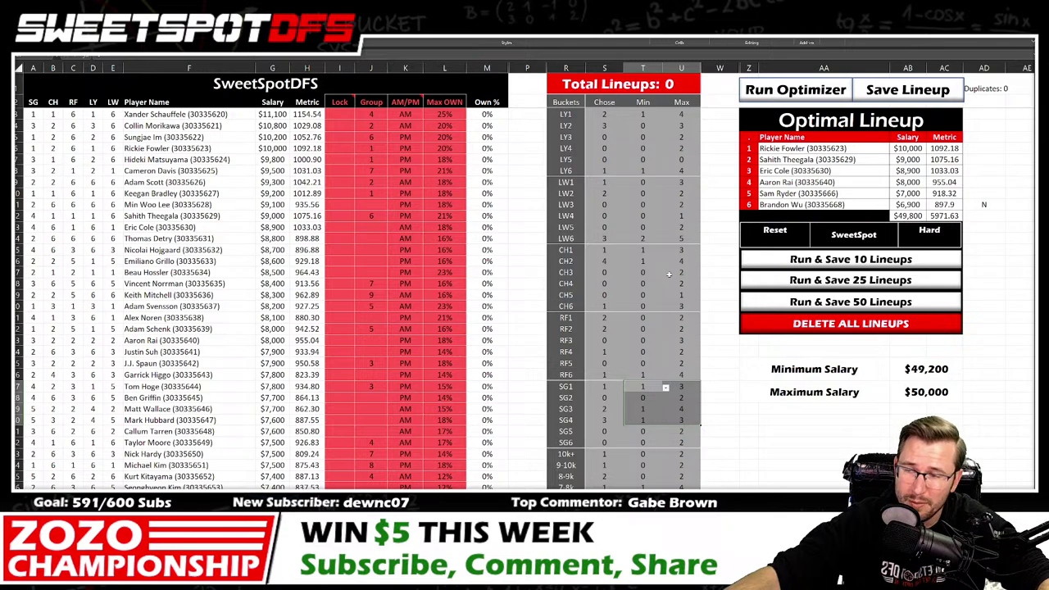
key(alt+Tab)
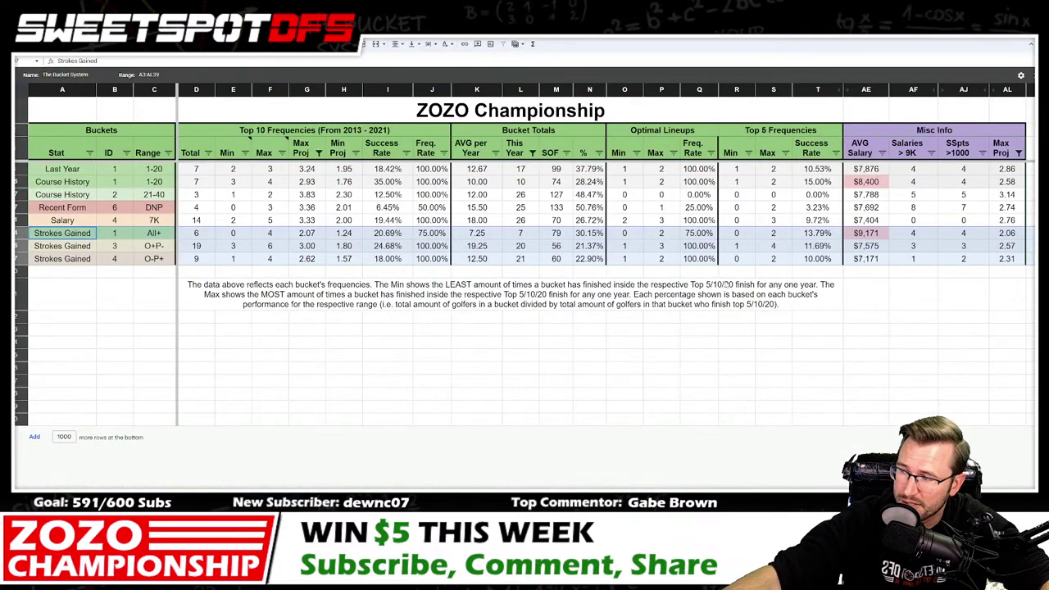
Step: Highlight the top-10 Max and Min projections of the Strokes Gained rows, and their Optimal Lineups Min and Max values
click(343, 233)
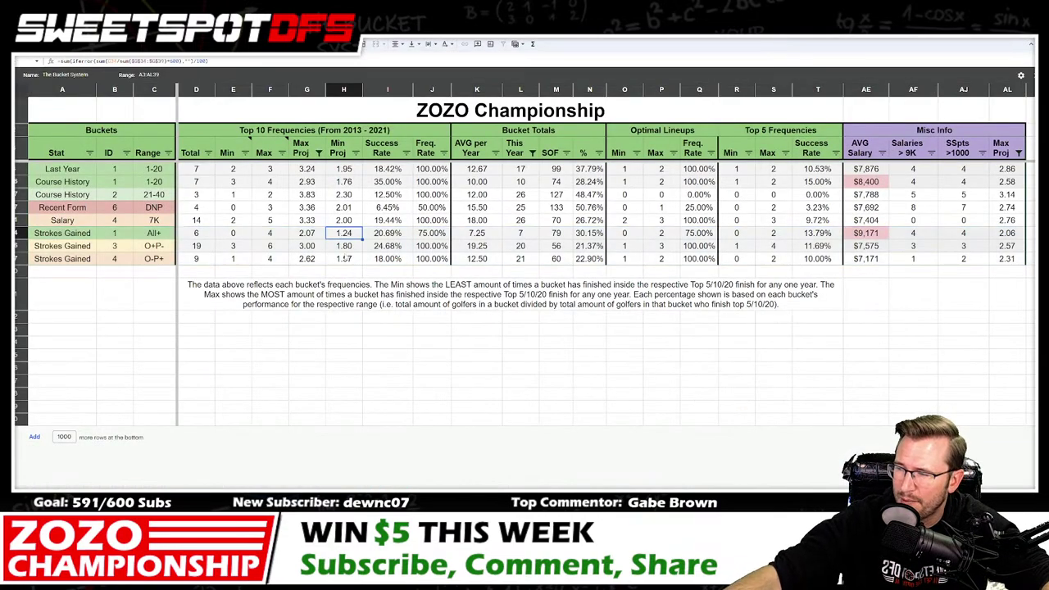
drag(344, 259, 307, 233)
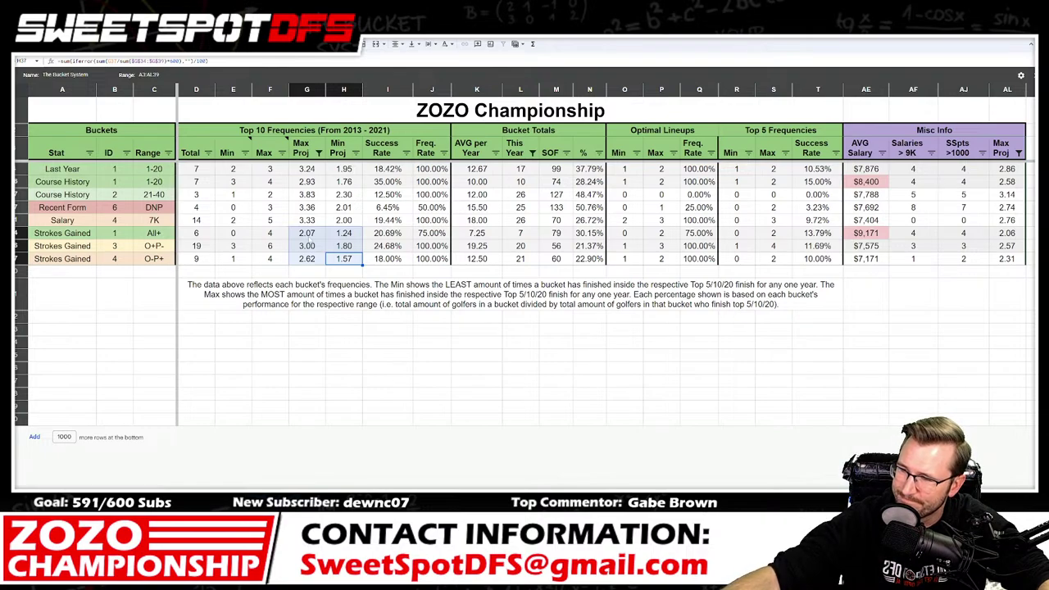
drag(620, 233, 660, 258)
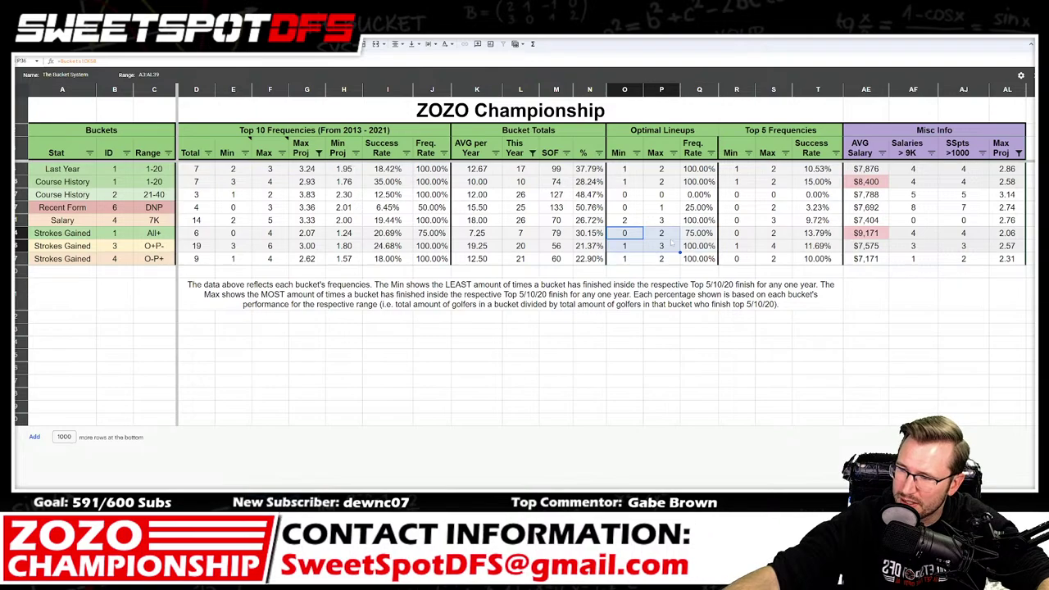
Step: Highlight the full Optimal Lineups Min and Max columns together with the three Strokes Gained rows
drag(624, 89, 658, 90)
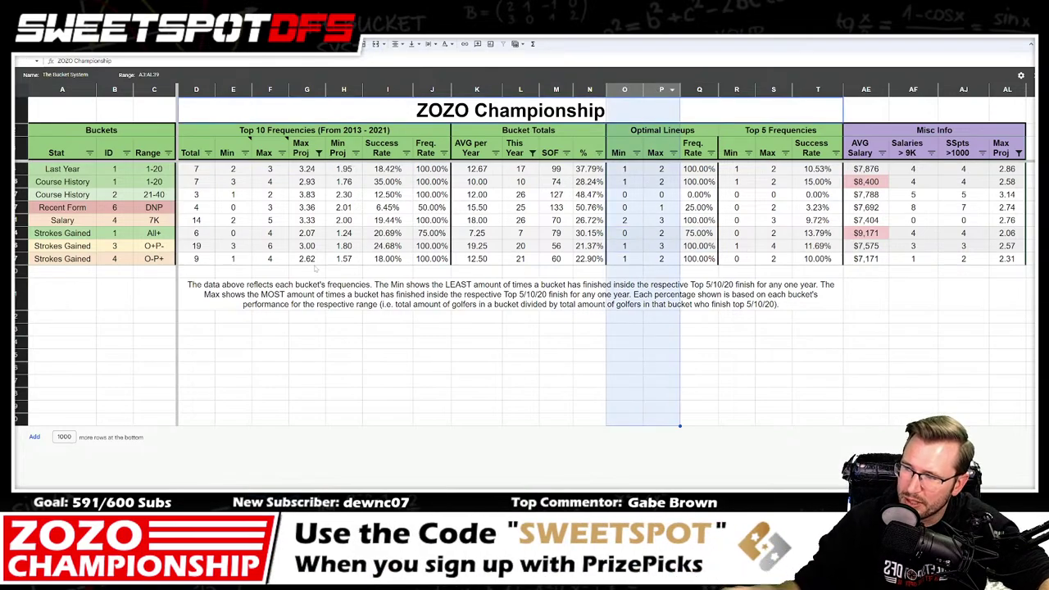
ctrl+click(62, 233)
drag(17, 233, 16, 258)
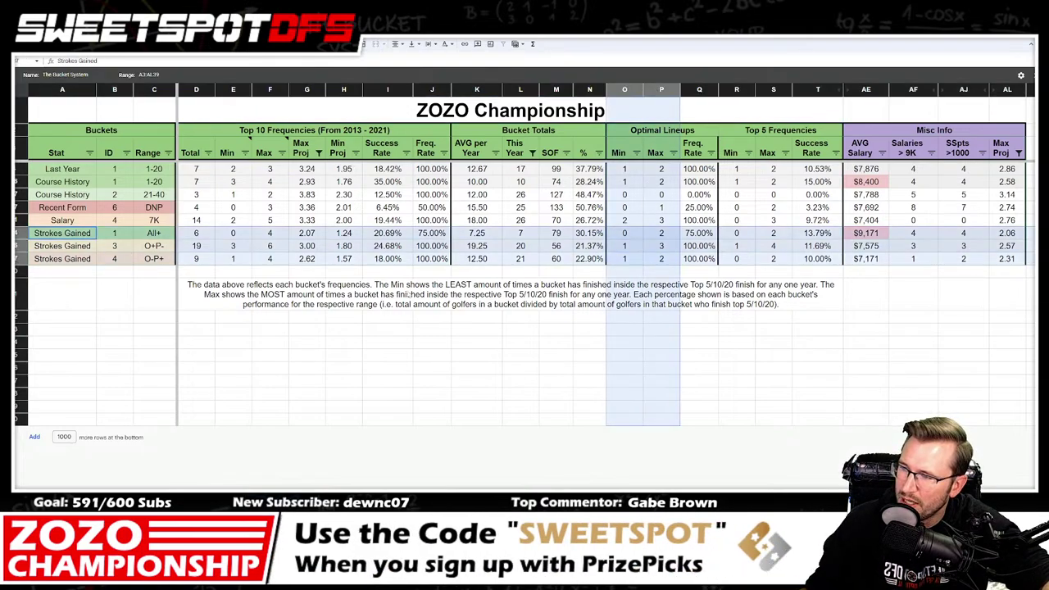
Step: Compare the Bucket Totals AVG per Year, This Year and SOF values for each Strokes Gained row
ctrl+click(479, 233)
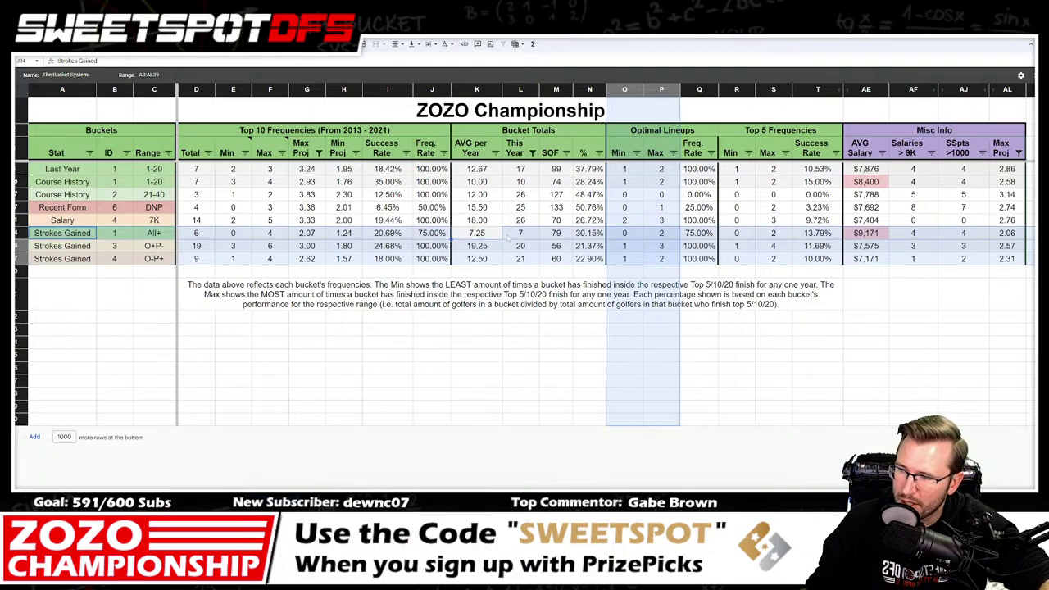
ctrl+click(519, 233)
key(Right)
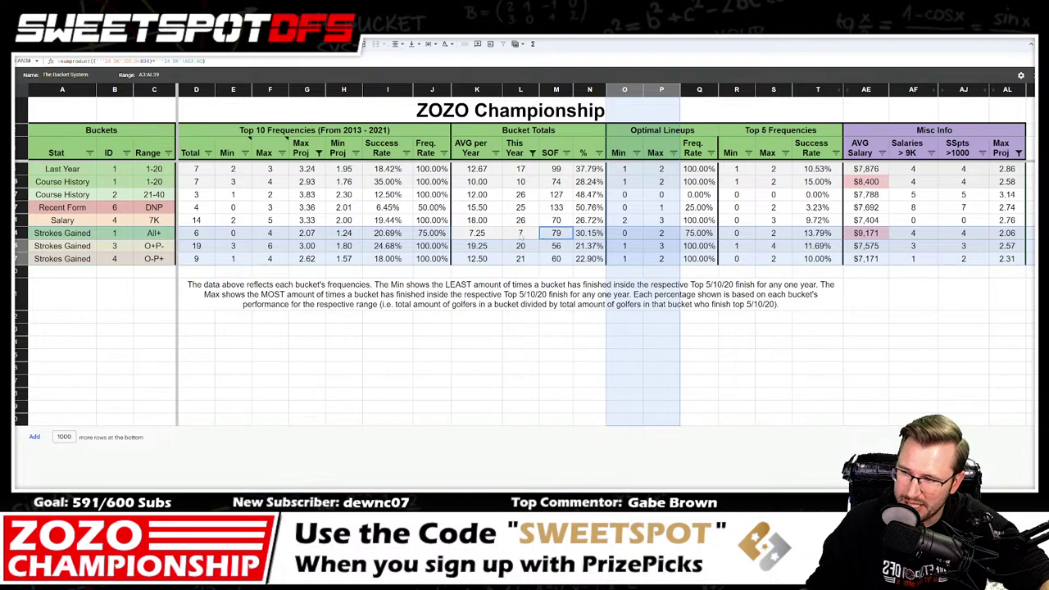
key(Return)
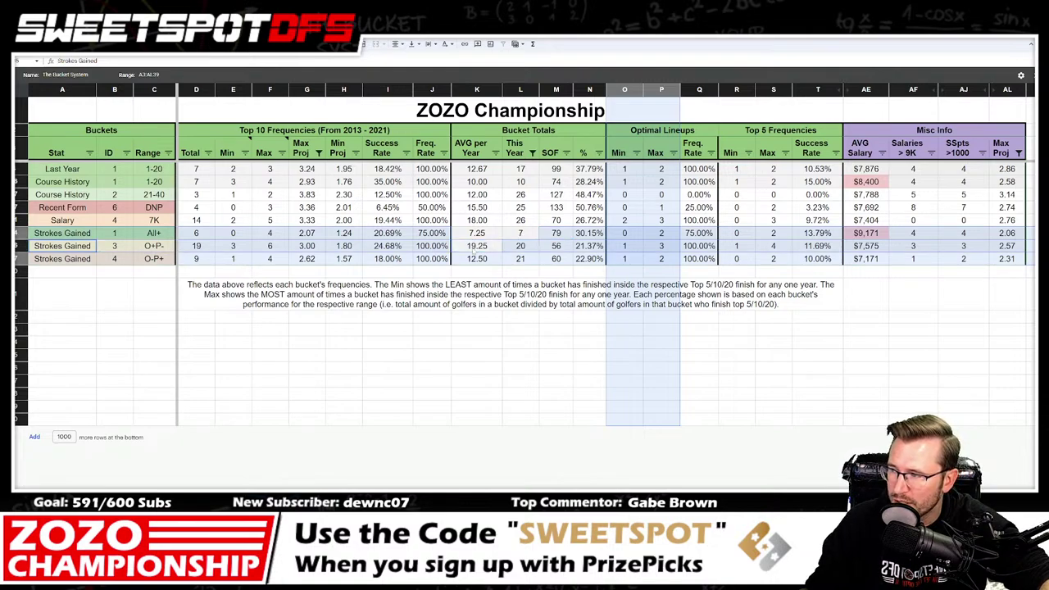
click(520, 246)
key(Right)
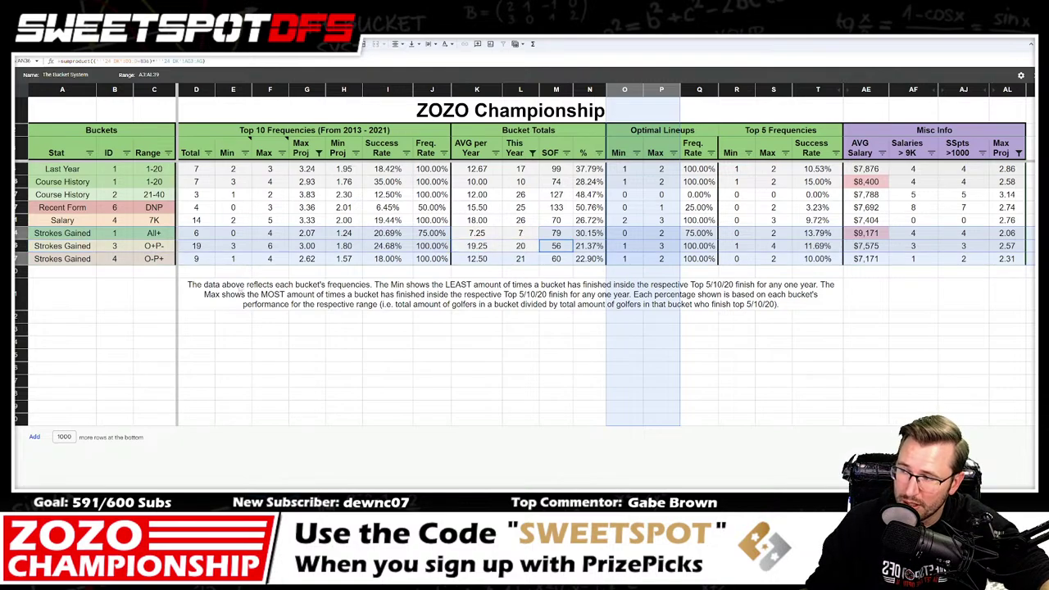
key(Return)
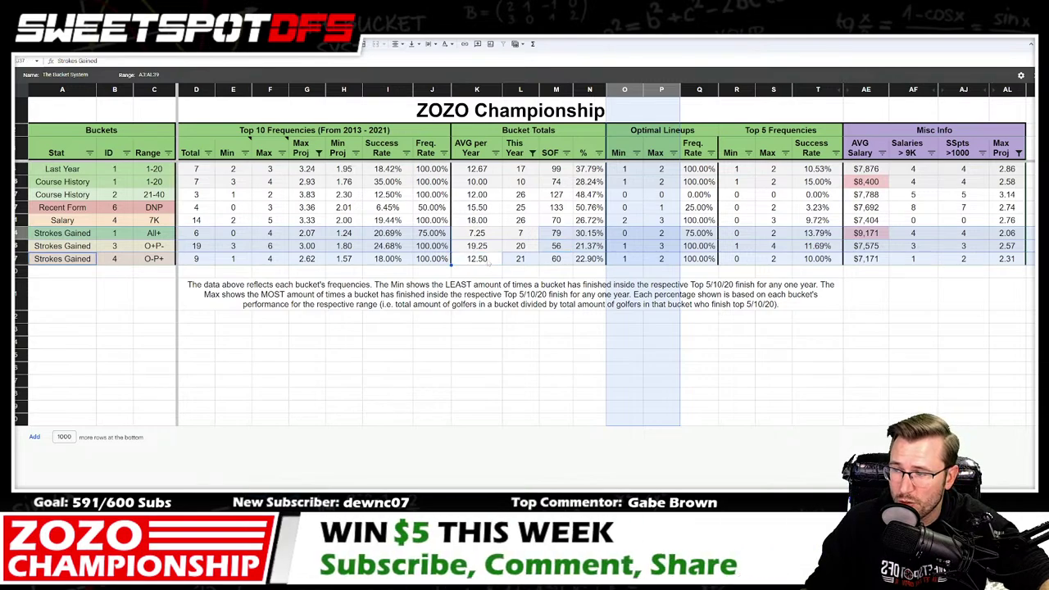
click(531, 259)
key(Right)
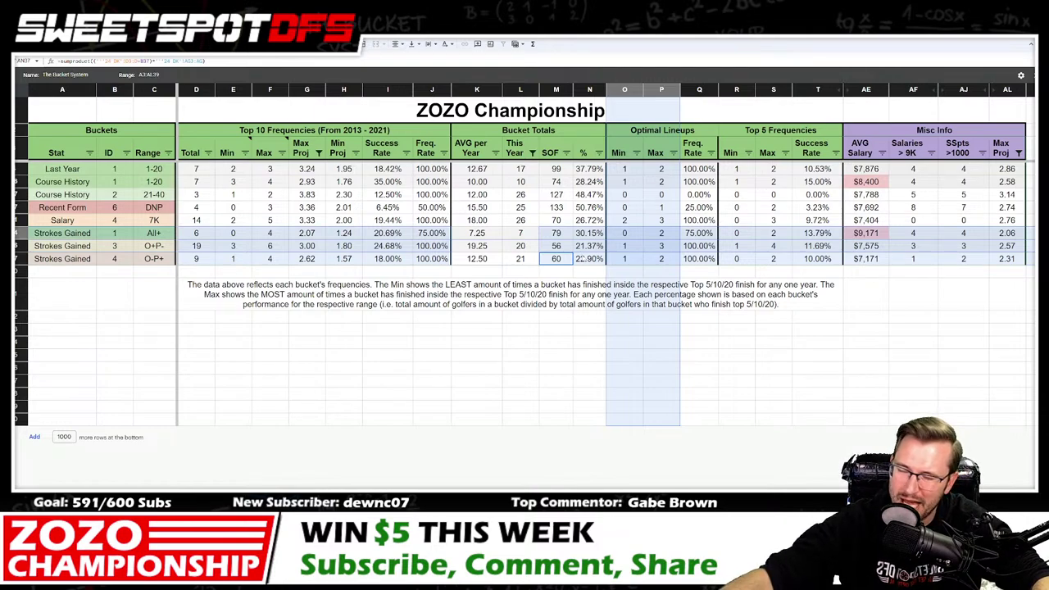
Step: Compare the Strokes Gained rows' Optimal Lineups and Top 5 Min and Max values with their top-10 projections
drag(625, 232, 661, 259)
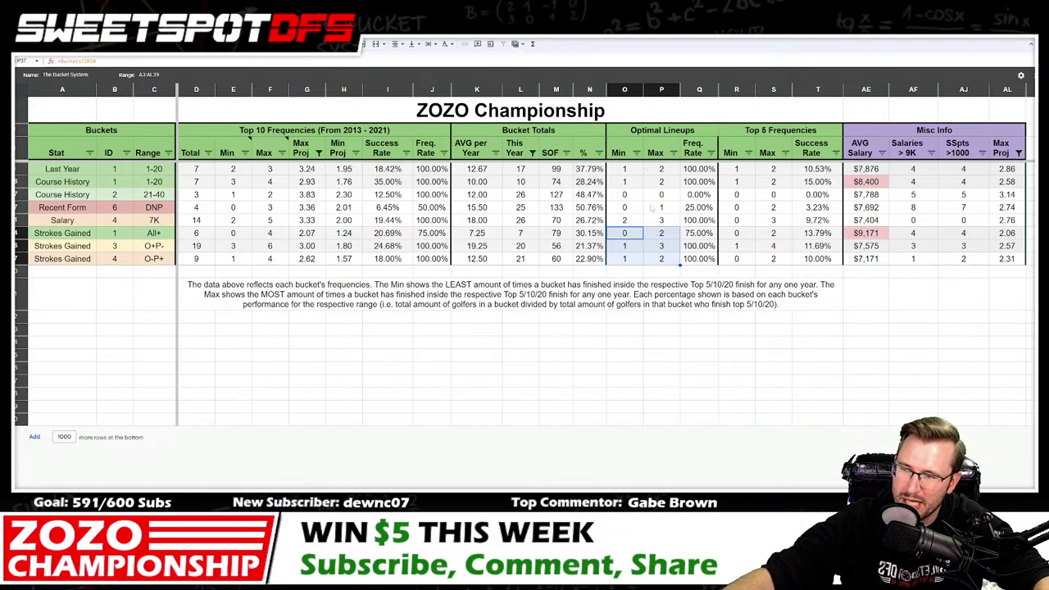
drag(736, 234, 769, 267)
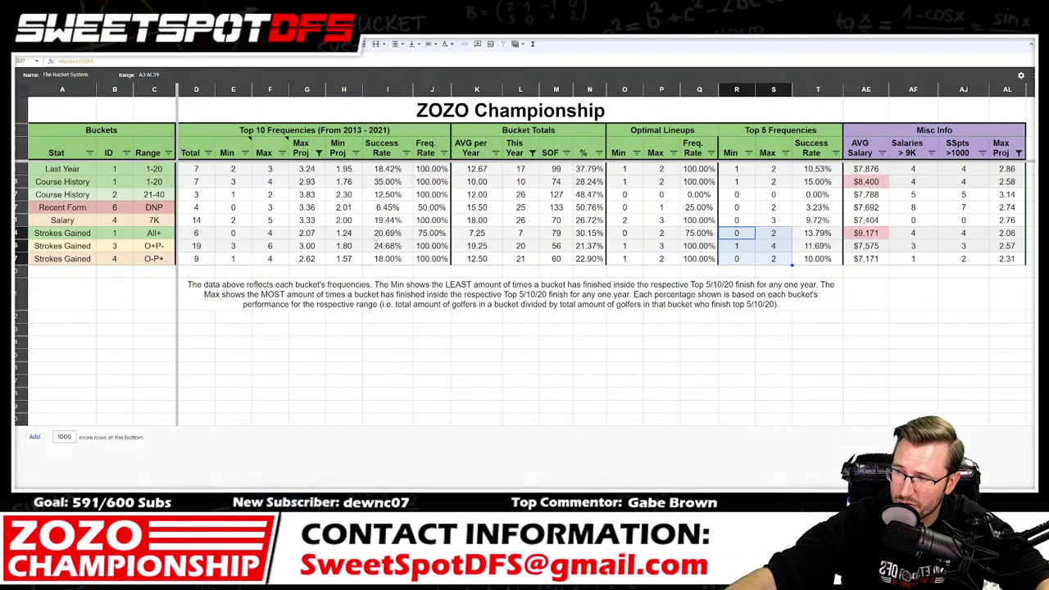
drag(306, 233, 343, 259)
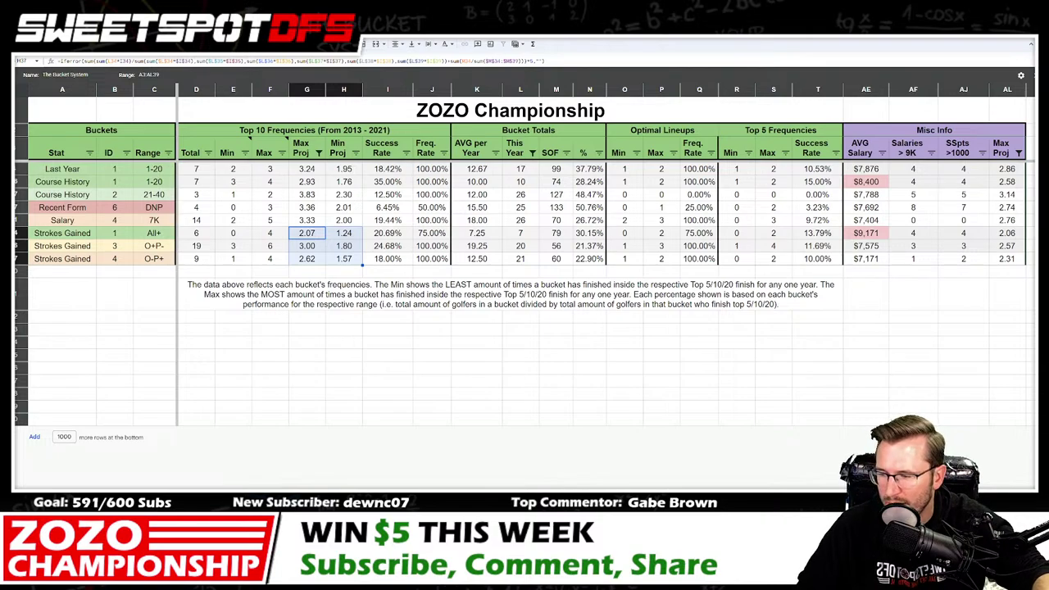
Step: Switch to the lineup optimizer workbook and highlight the six golfers in the Optimal Lineup with their salaries and metrics
key(alt+Tab)
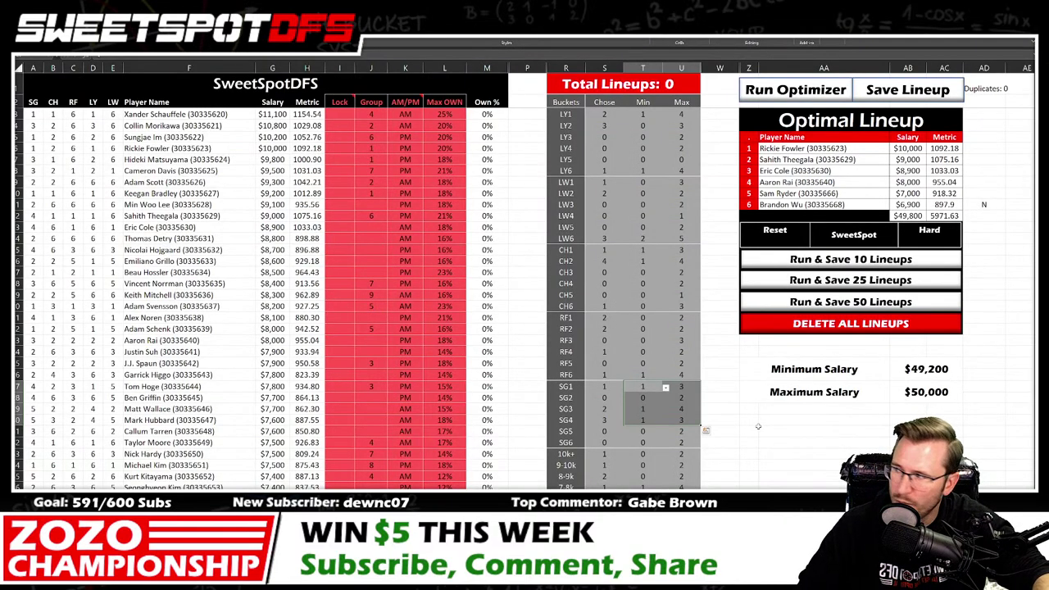
click(757, 429)
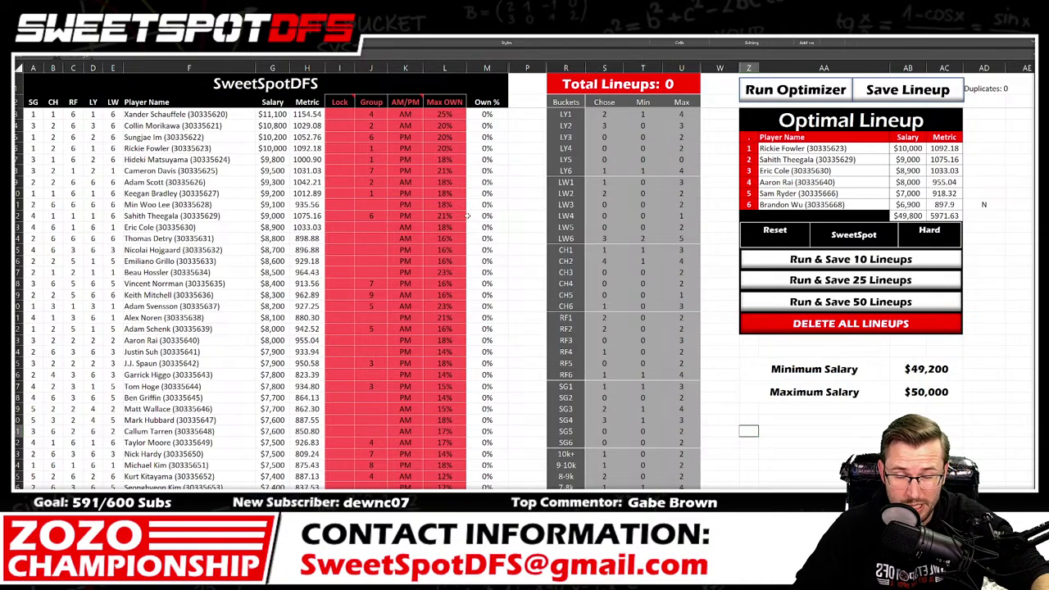
drag(834, 149, 958, 205)
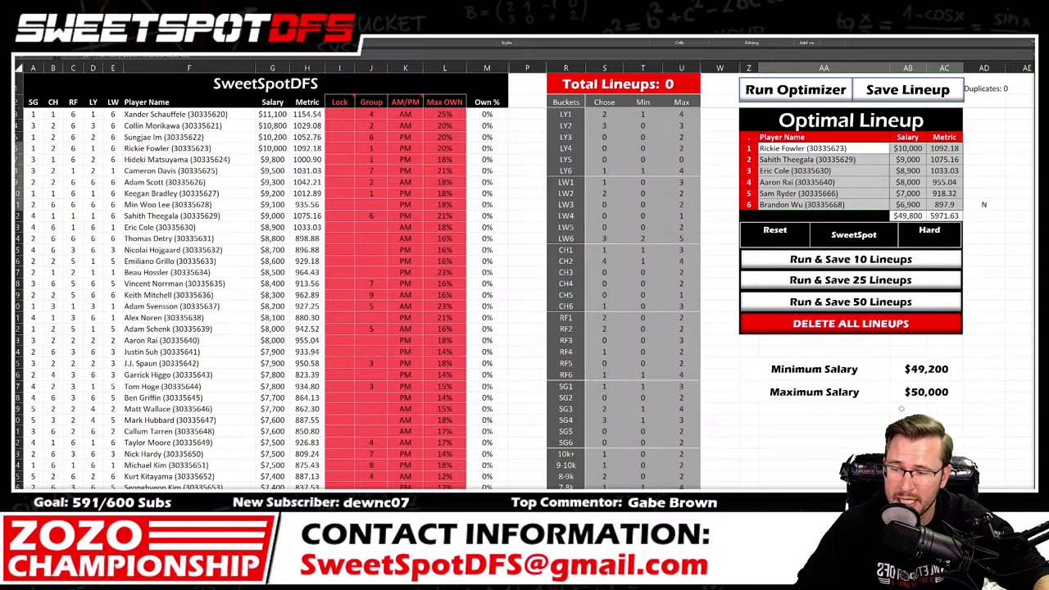
click(843, 427)
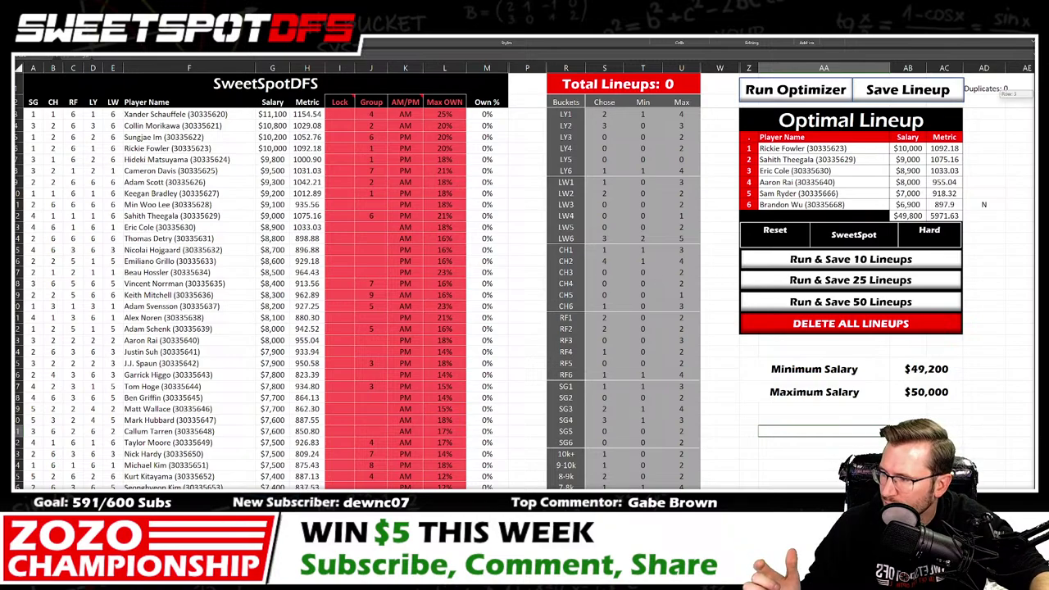
Step: Highlight the rows of the $7,500 golfer with metric 875.43 and the $7,400 golfer with metric 837.53
scroll(525, 295, down, 5)
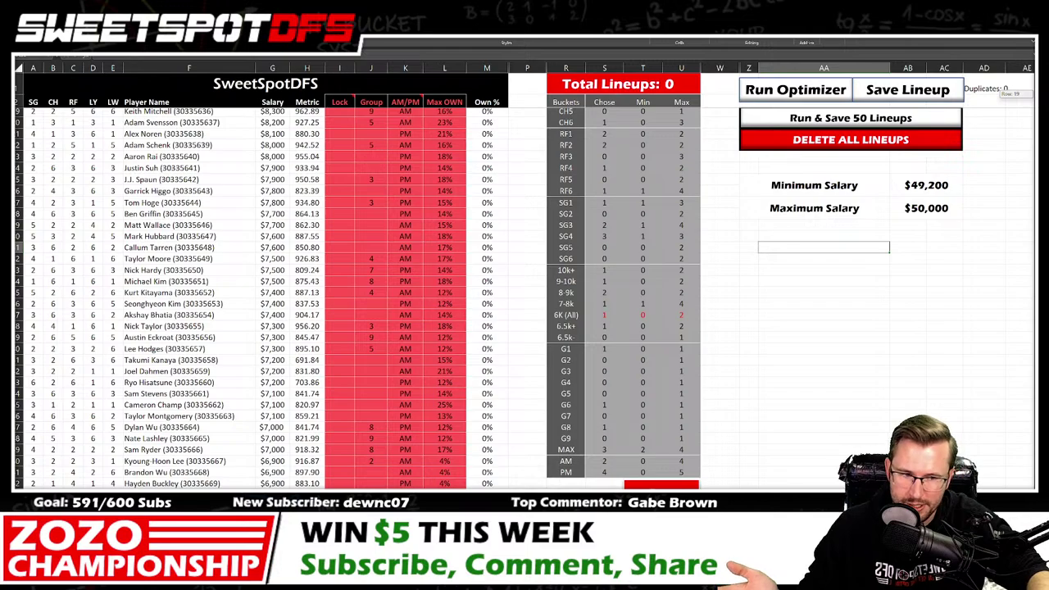
scroll(146, 440, down, 1)
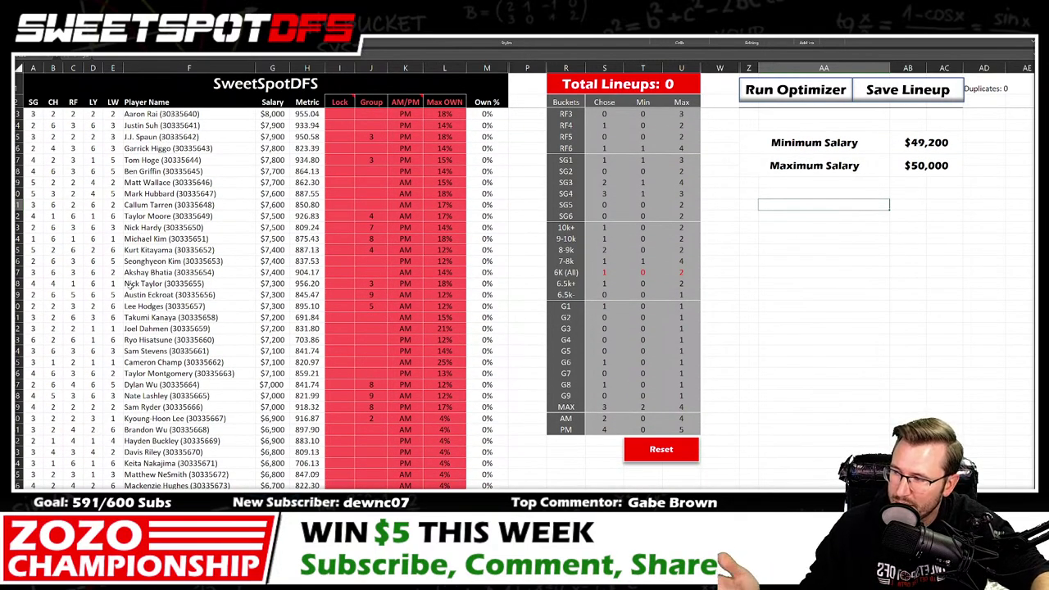
drag(151, 238, 423, 236)
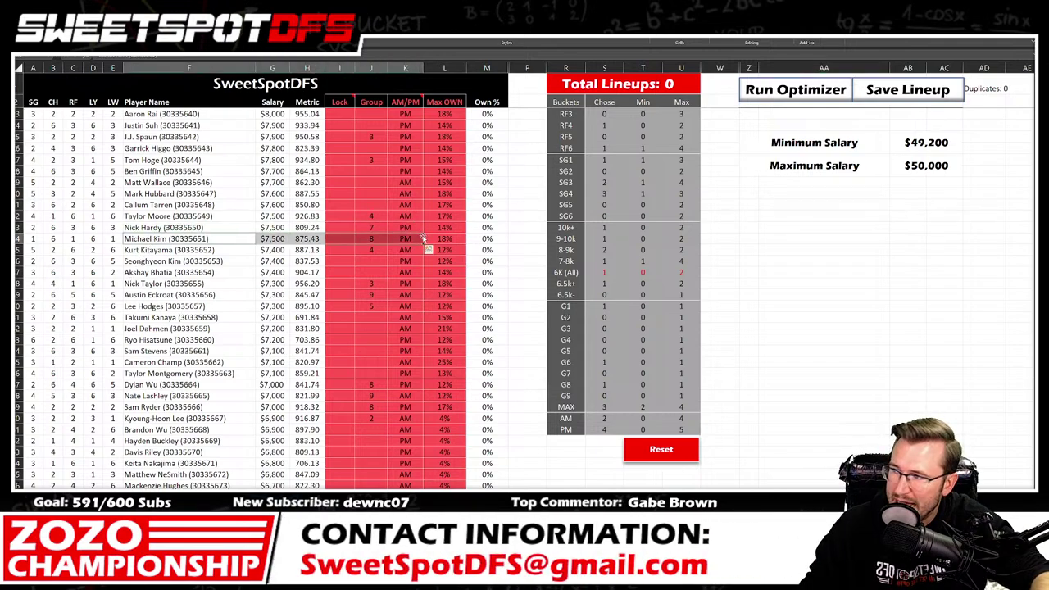
ctrl+drag(171, 260, 407, 259)
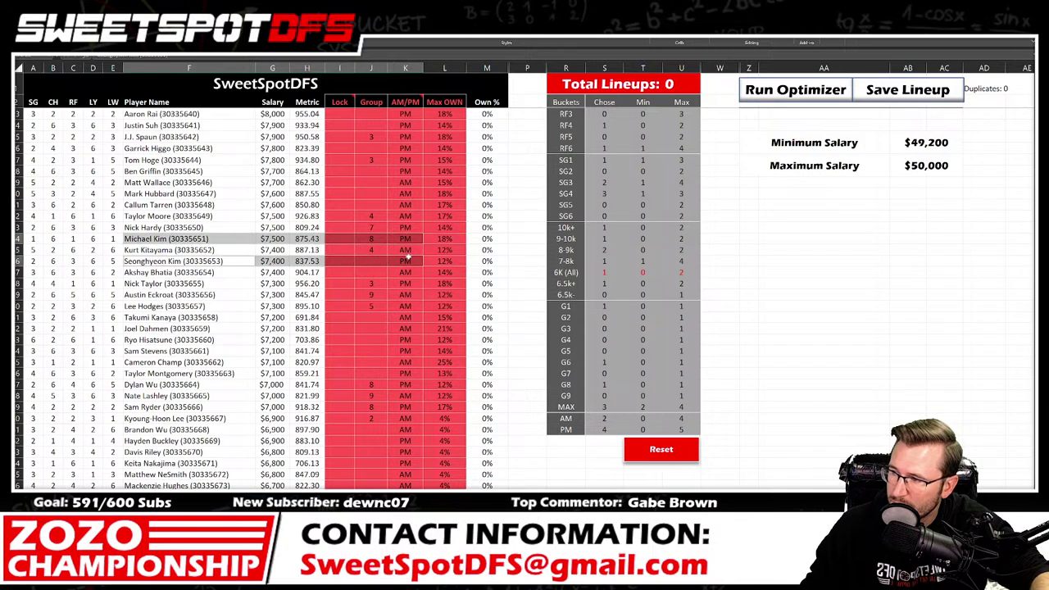
click(351, 340)
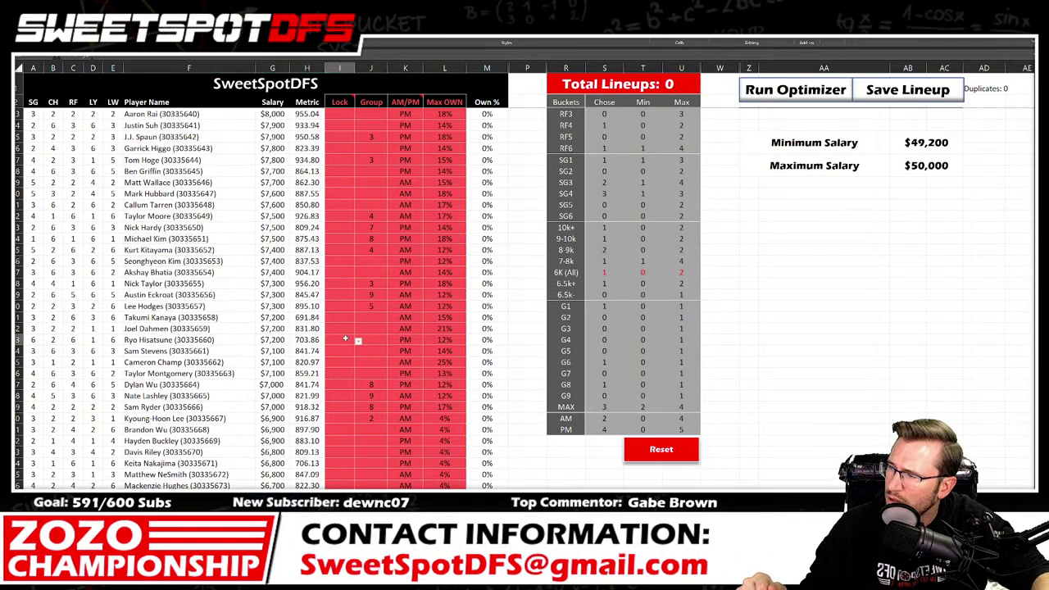
Step: Set Lock to Y for the $6,200 golfer with metric 741.02
drag(342, 339, 346, 390)
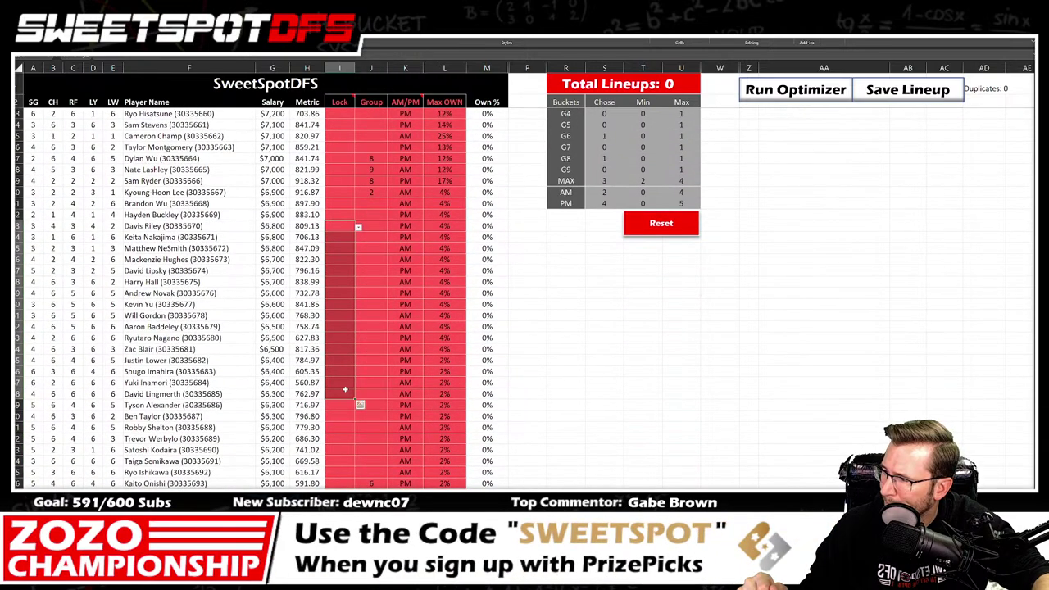
click(330, 450)
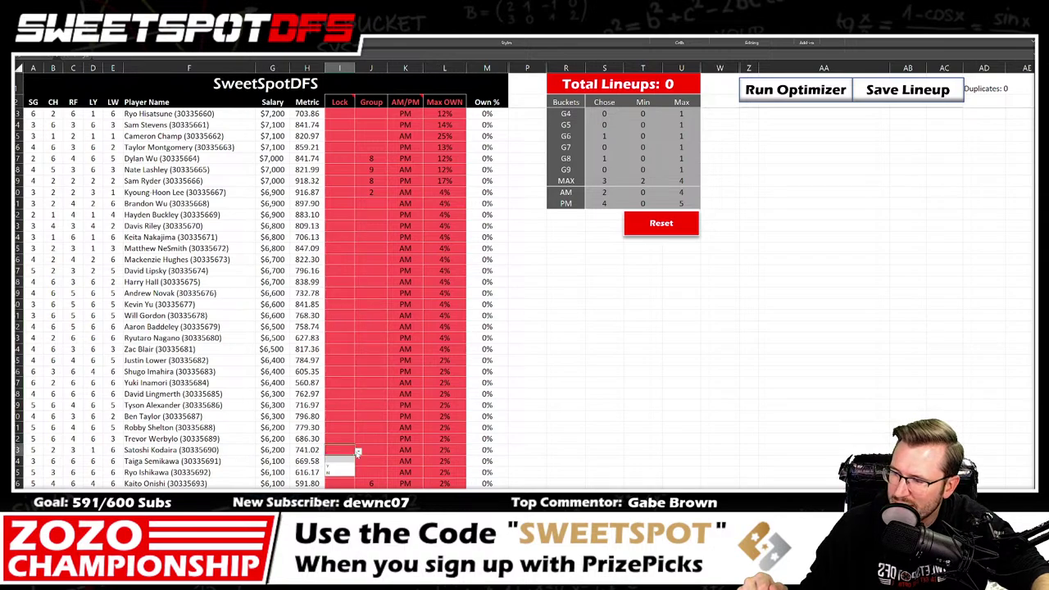
click(336, 462)
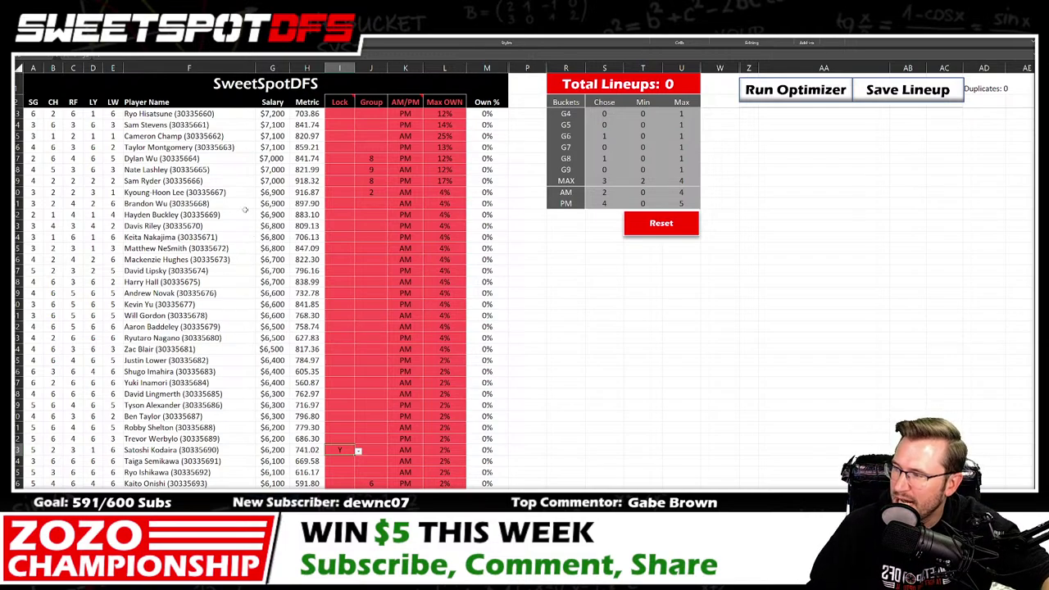
Step: Set Lock to Y for the $7,400 golfer with metric 837.53
click(197, 204)
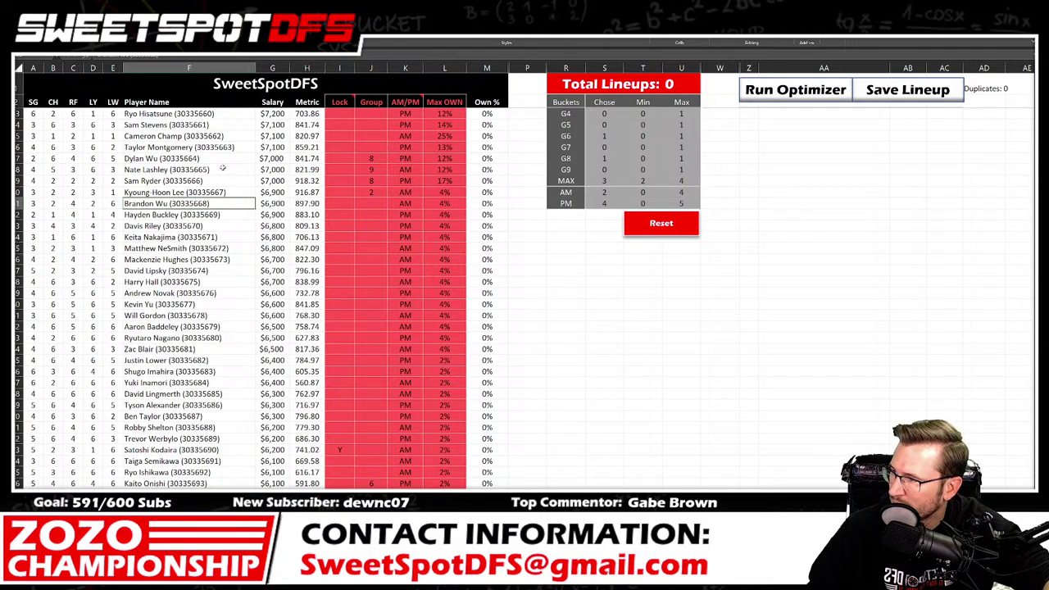
mouse_move(210, 148)
mouse_down()
mouse_move(207, 93)
mouse_move(202, 163)
mouse_up()
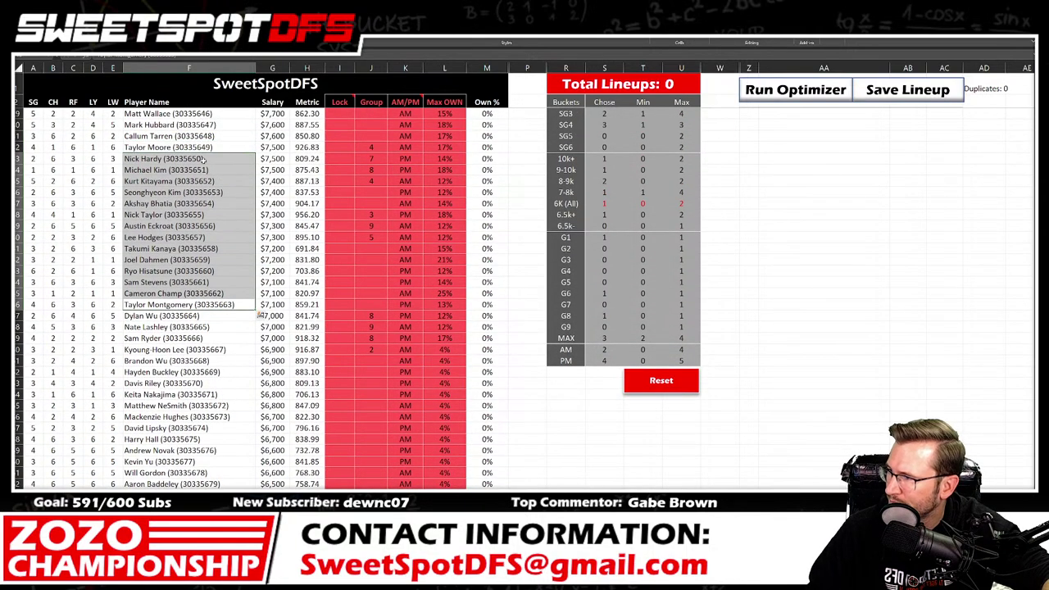
click(190, 191)
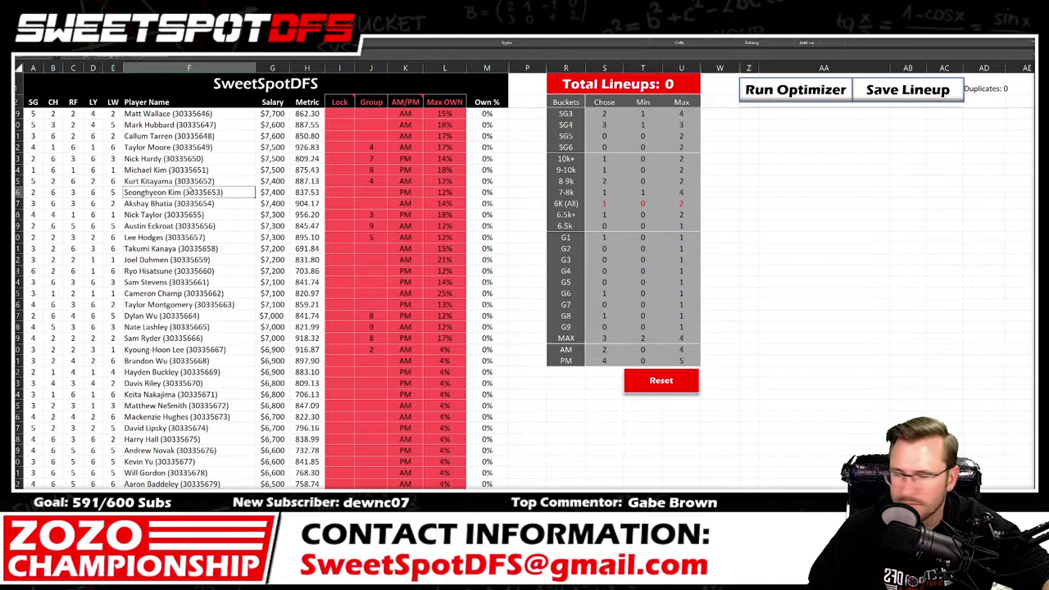
click(339, 192)
click(358, 194)
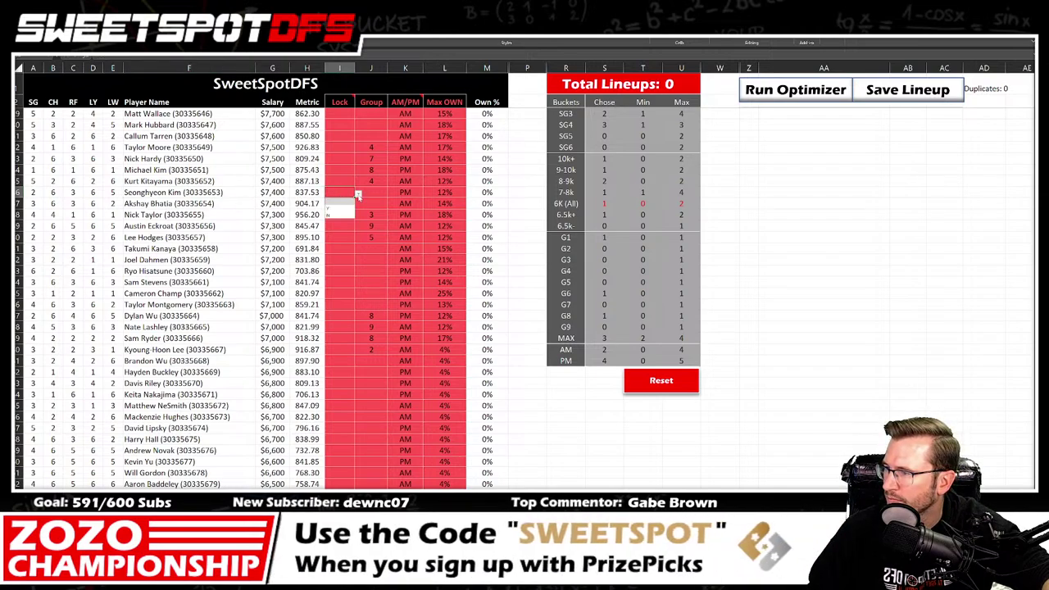
click(344, 208)
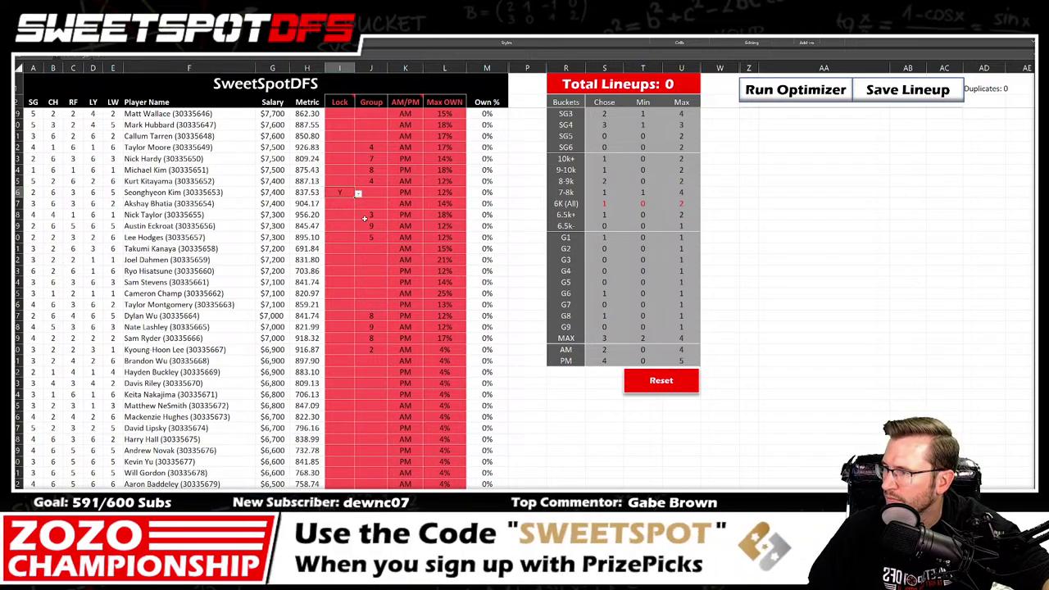
Step: Run the optimizer and set Lock to N for the $7,300 golfer with metric 956.20
click(787, 91)
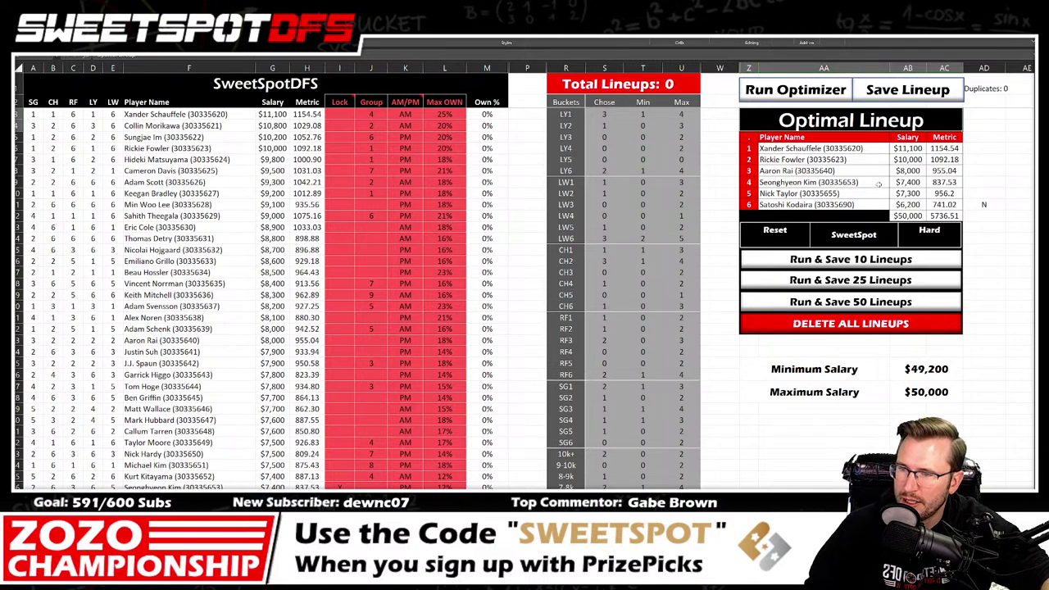
click(818, 171)
click(817, 194)
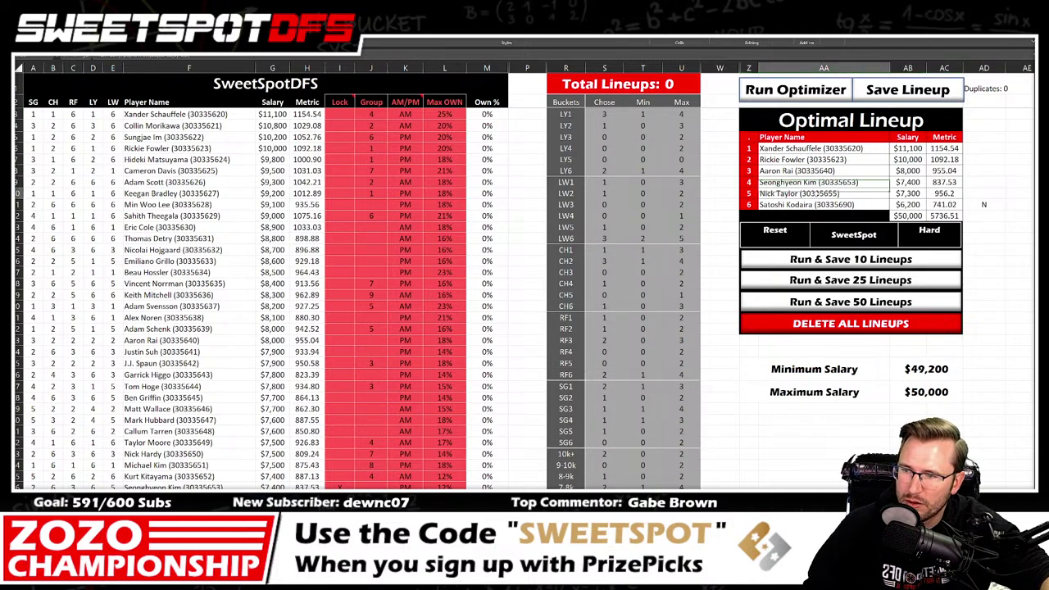
mouse_move(342, 472)
mouse_down()
mouse_move(340, 489)
mouse_move(352, 455)
mouse_up()
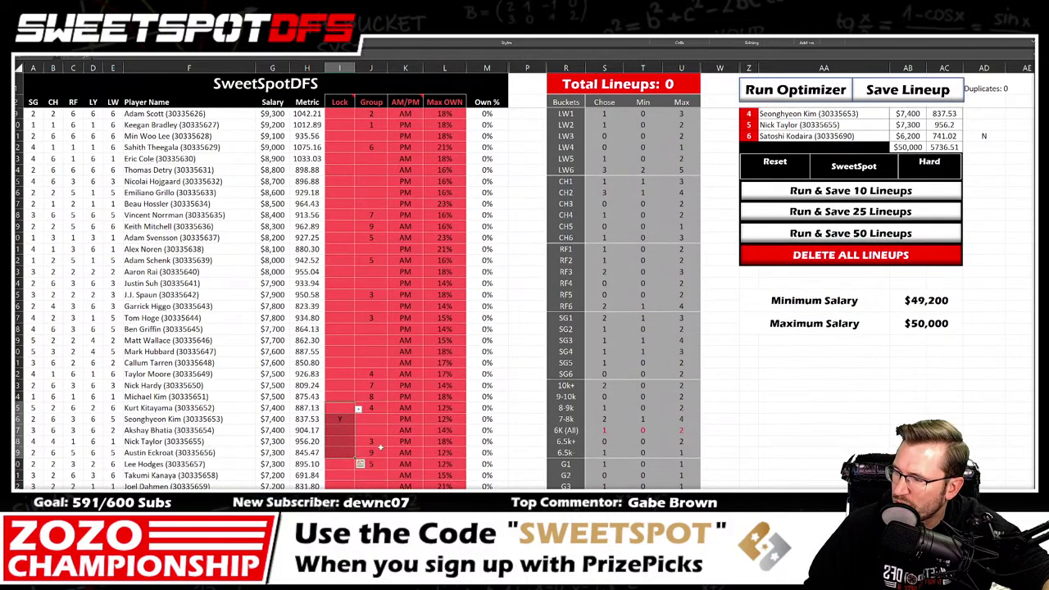
click(355, 442)
click(358, 443)
click(340, 465)
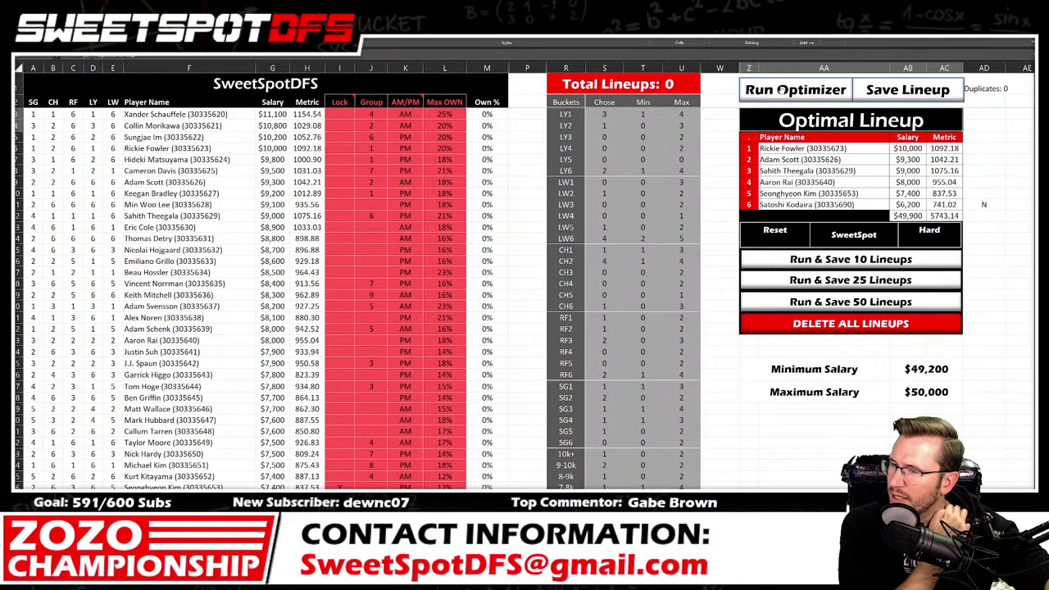
Step: Set Lock to N for the $8,000 golfer with metric 955.04 and rerun the optimizer
click(817, 205)
drag(817, 205, 942, 206)
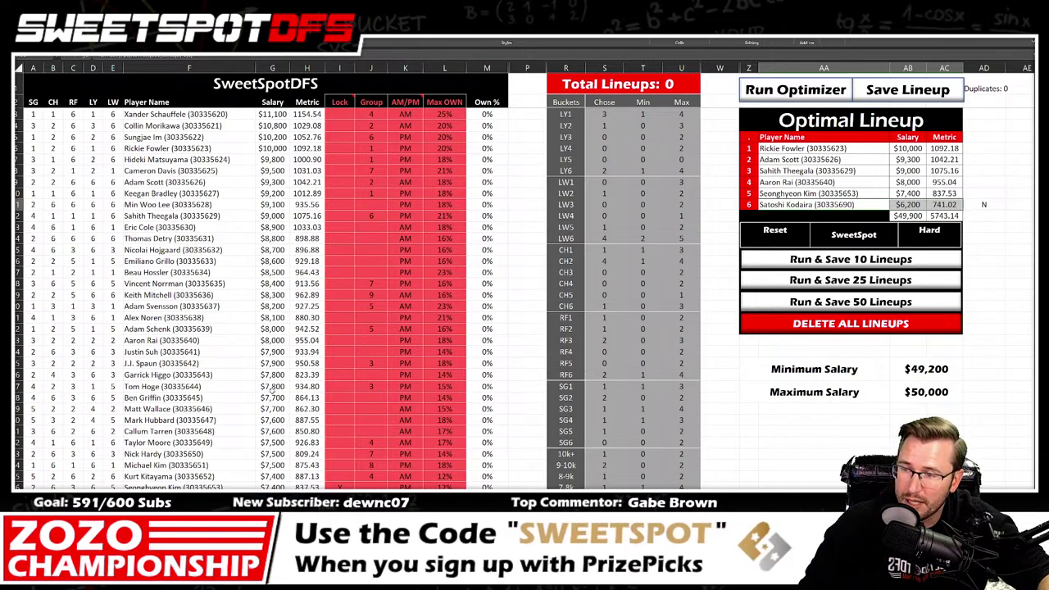
click(351, 340)
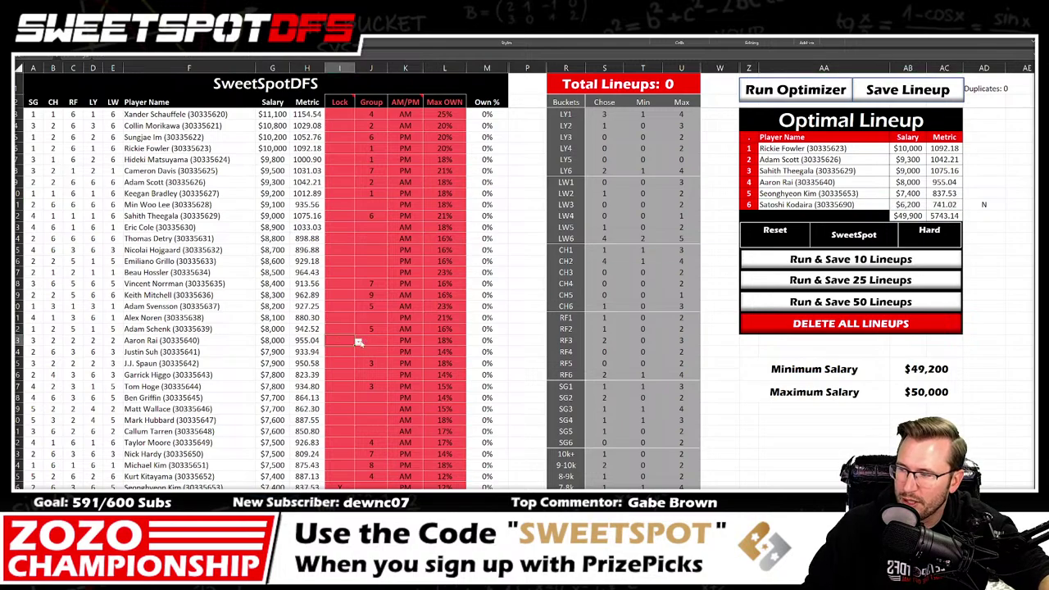
click(358, 341)
click(338, 362)
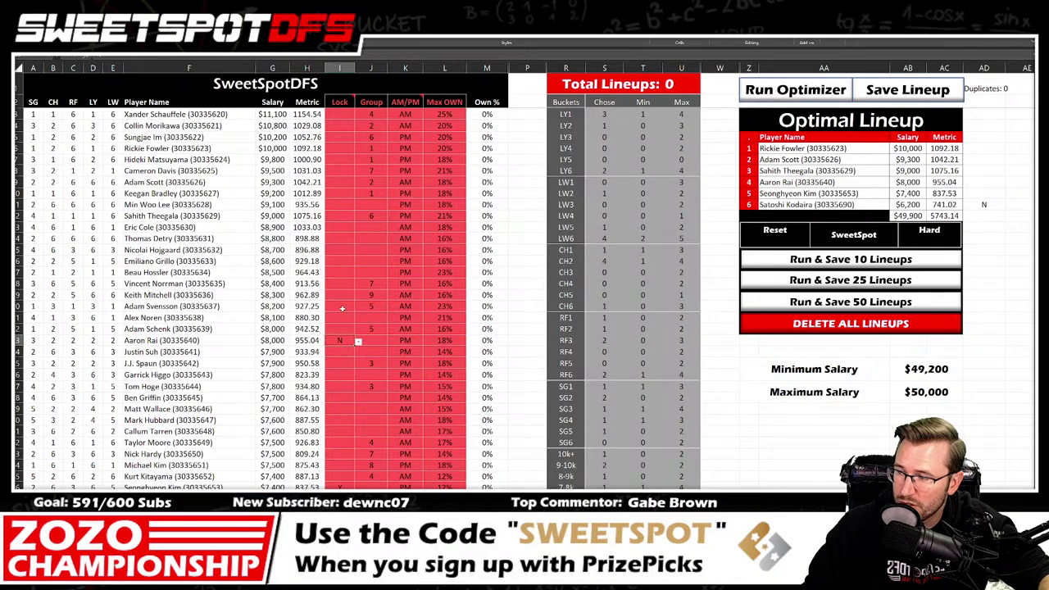
click(802, 91)
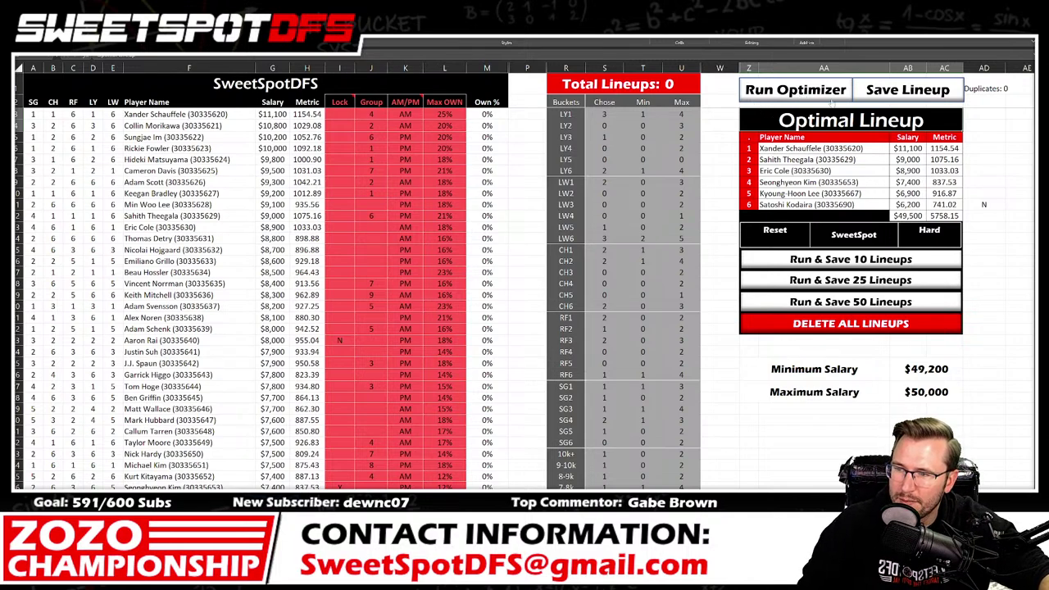
Step: Save the optimal lineup and copy its row from Salary Used through Points
click(939, 89)
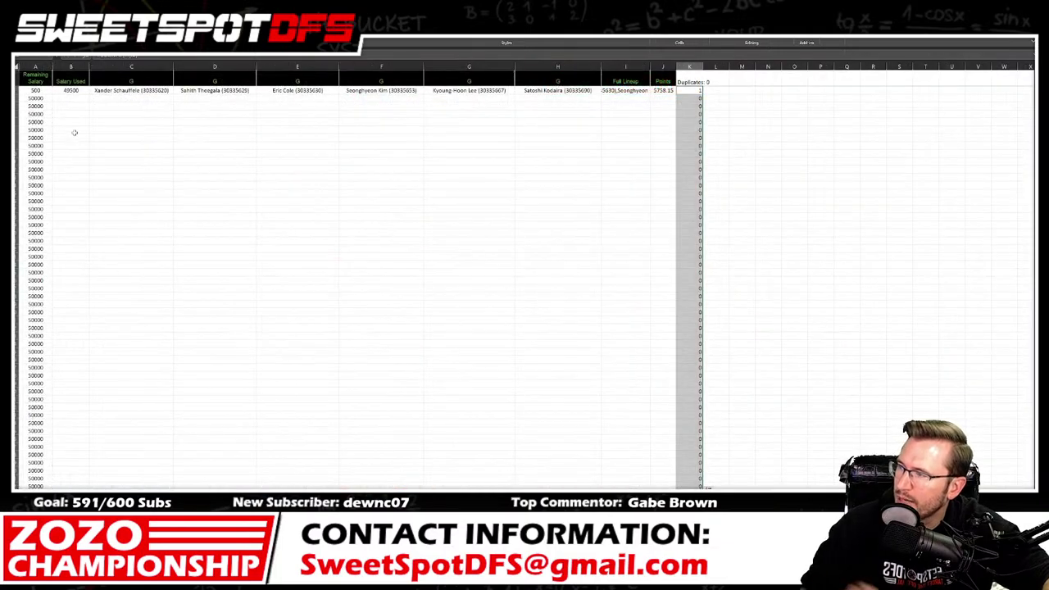
drag(72, 91, 671, 94)
key(ctrl+c)
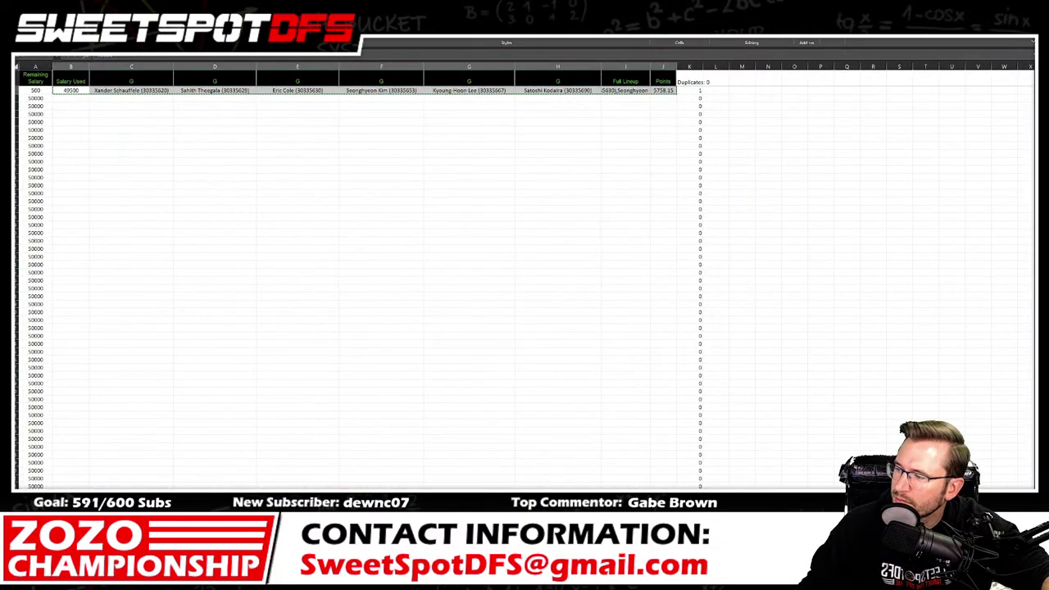
Step: Paste the copied lineup as values from column Z beside the first golfer on the ownership sheet, and clear the original saved row
key(ctrl+Page_Up)
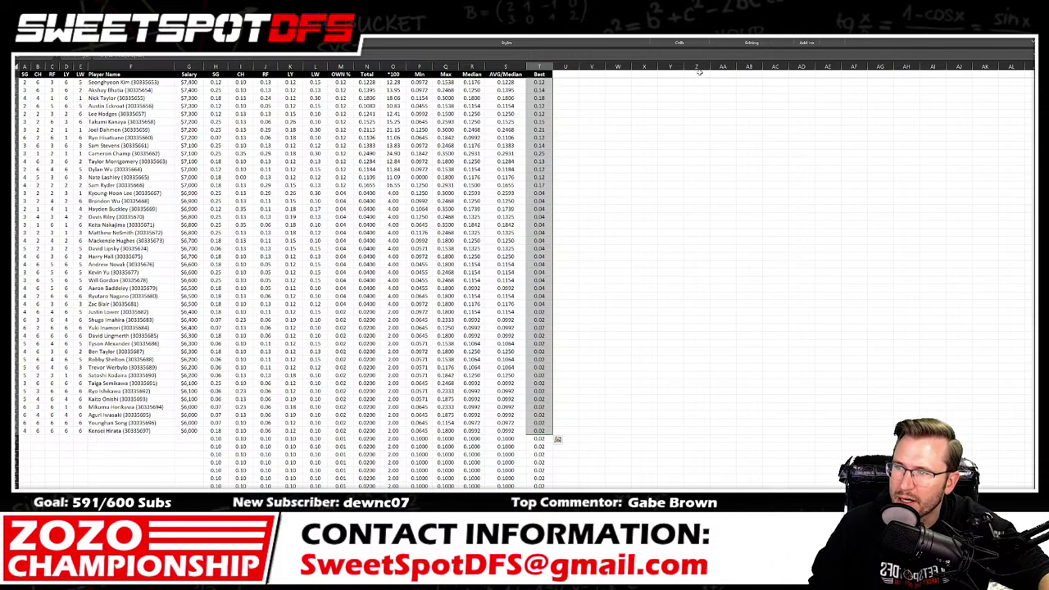
click(697, 82)
scroll(697, 82, up, 11)
right_click(697, 82)
click(713, 117)
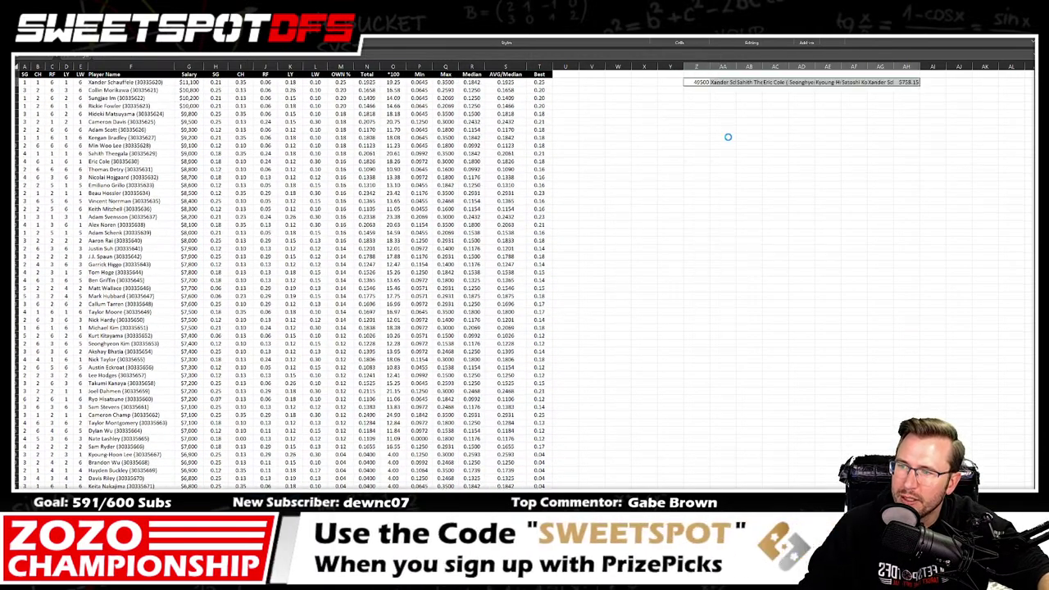
key(ctrl+Page_Down)
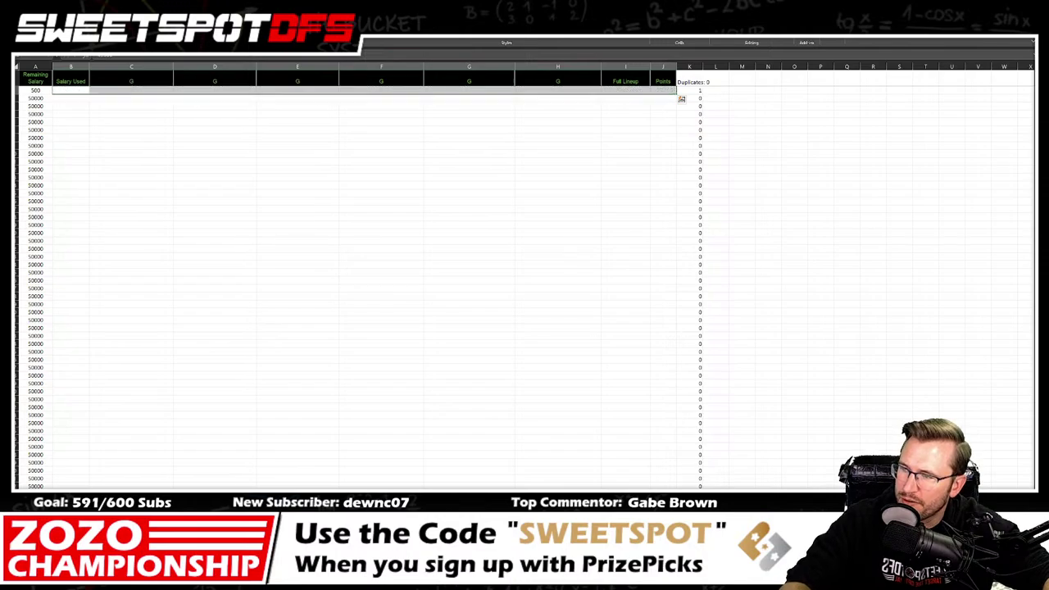
key(ctrl+Page_Up)
key(ctrl+Page_Up)
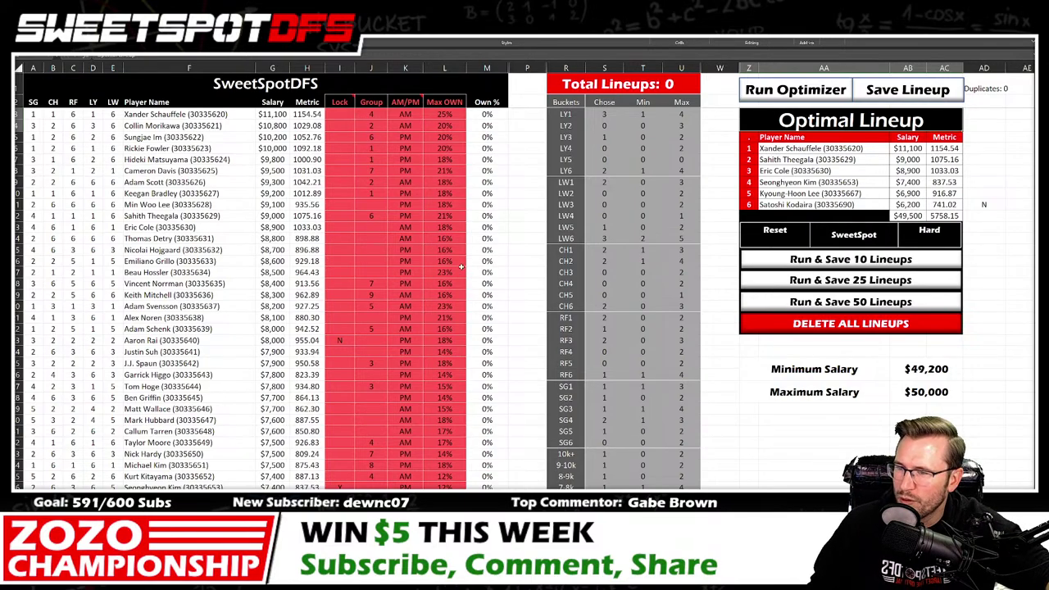
Step: Set Lock to N for the $6,900 golfer with metric 916.87 and rerun the optimizer
drag(337, 460, 353, 374)
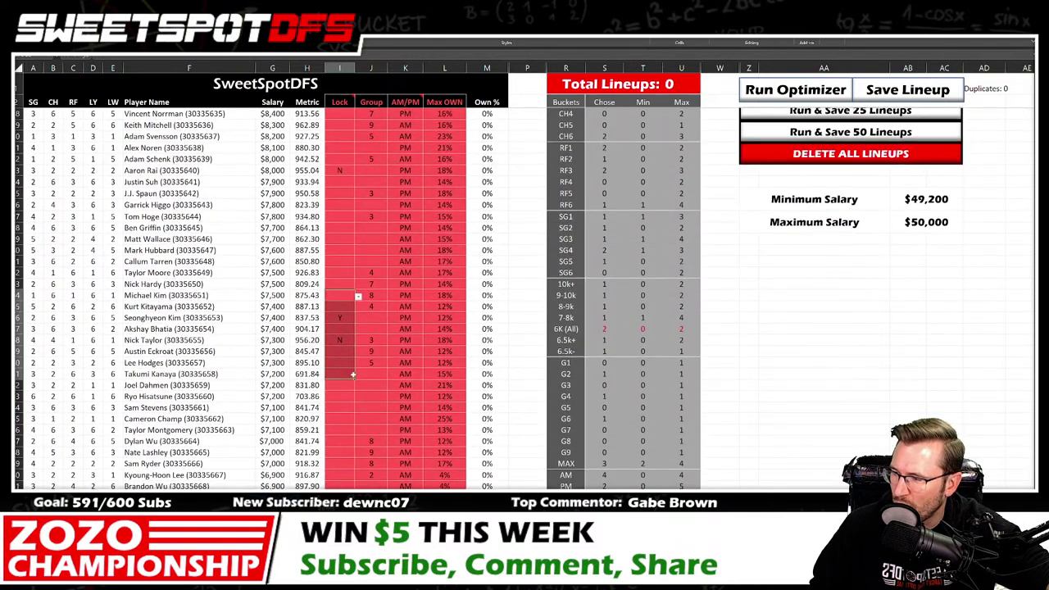
click(344, 475)
click(358, 476)
click(341, 484)
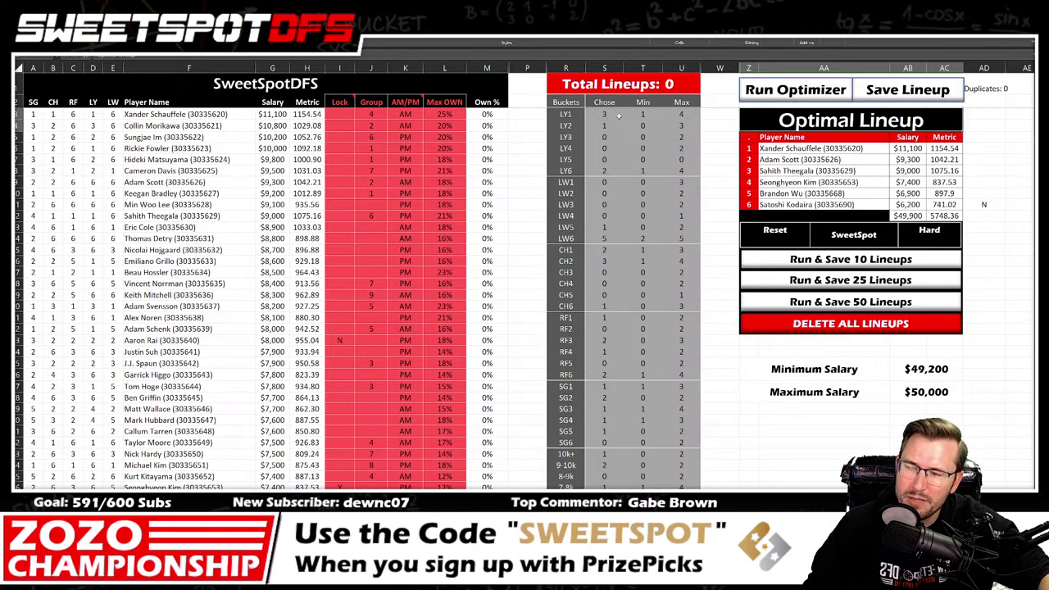
click(813, 92)
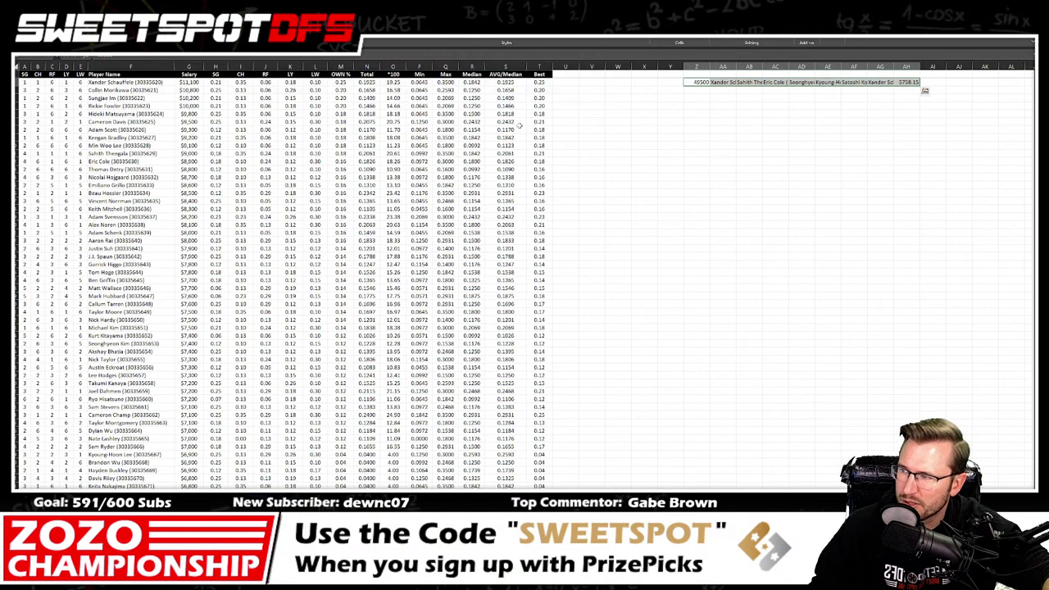
Step: Paste the saved $49,900 lineup as values in the row below the first stored lineup in column Z
right_click(699, 89)
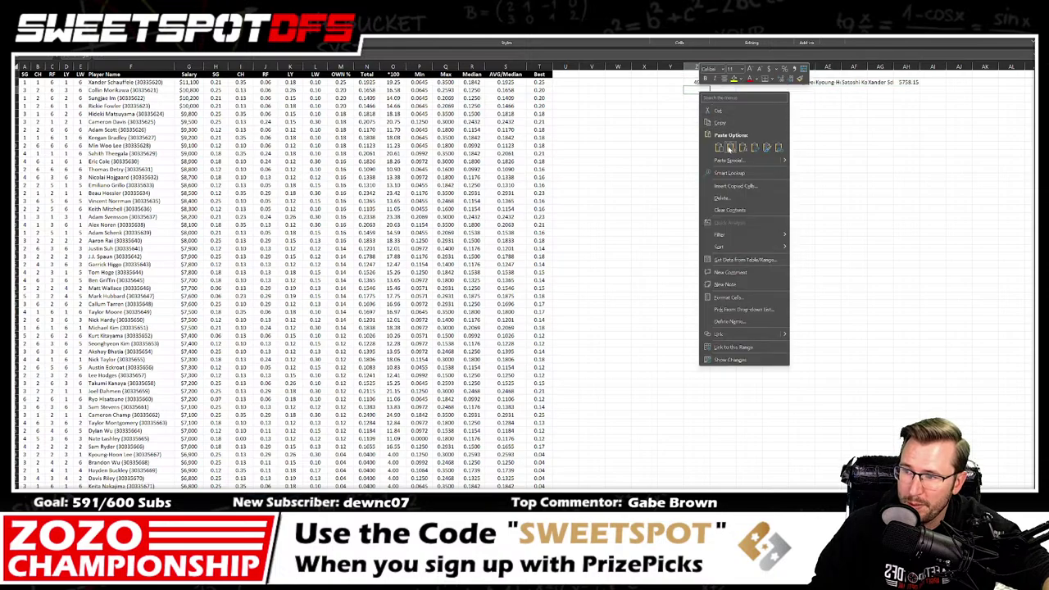
click(731, 148)
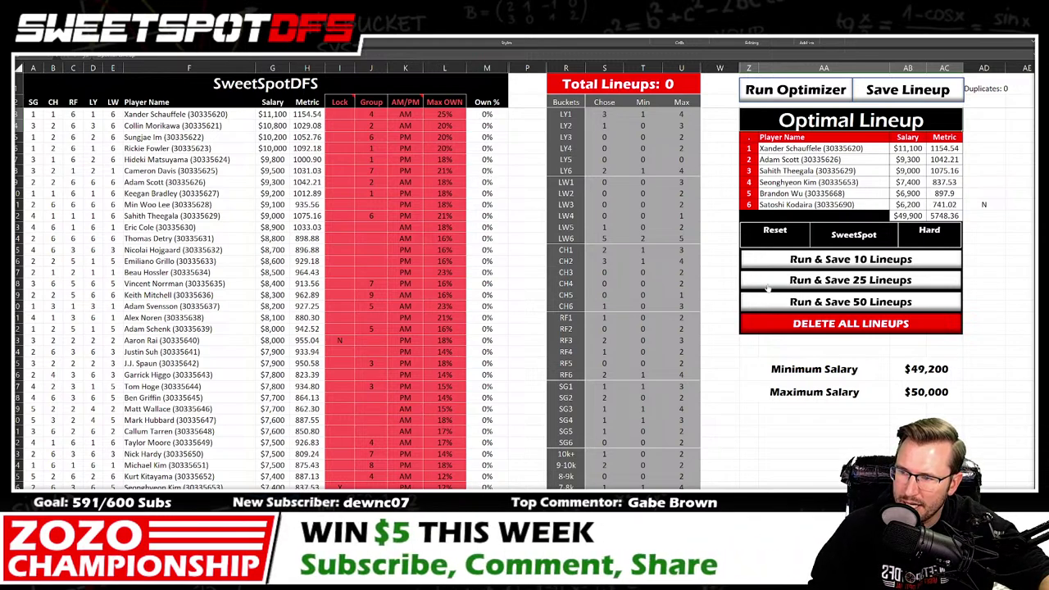
Step: Set Lock to N for the $6,900 golfer with metric 897.90 and rerun the optimizer
drag(348, 462, 344, 405)
scroll(349, 460, down, 5)
scroll(339, 441, down, 5)
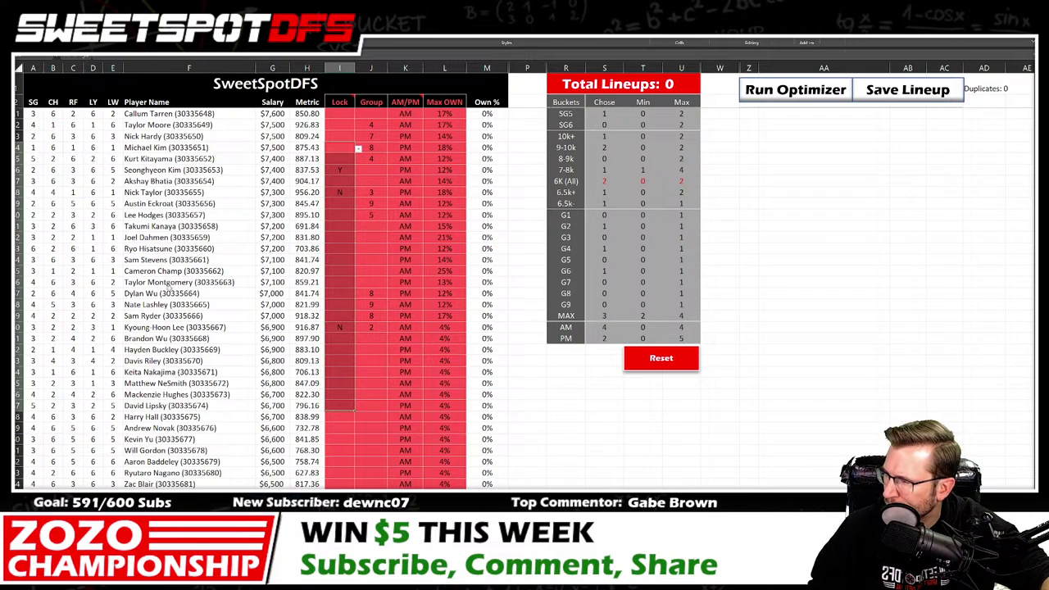
click(343, 339)
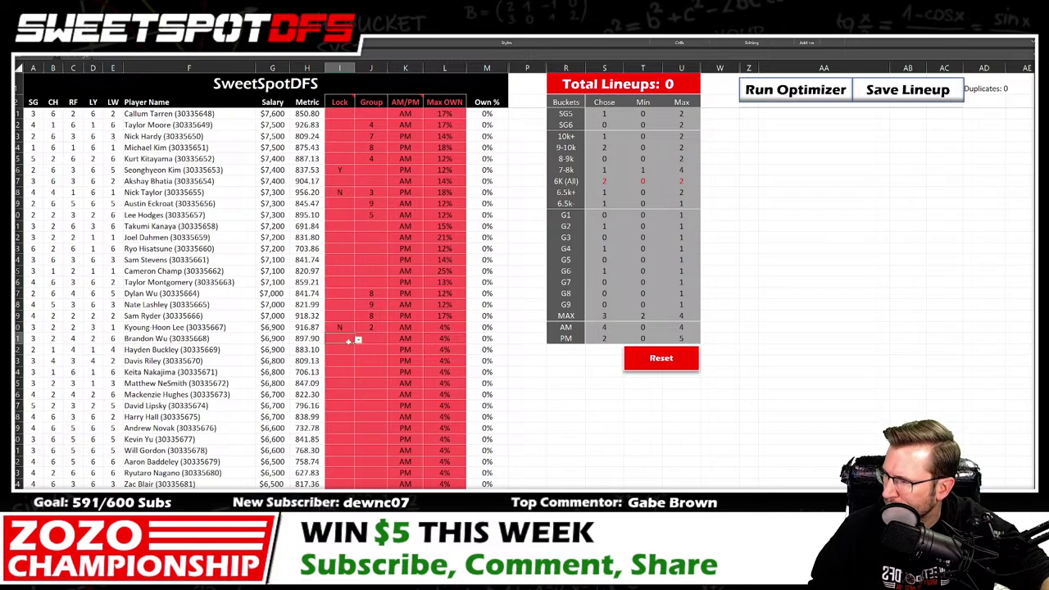
click(358, 339)
click(342, 360)
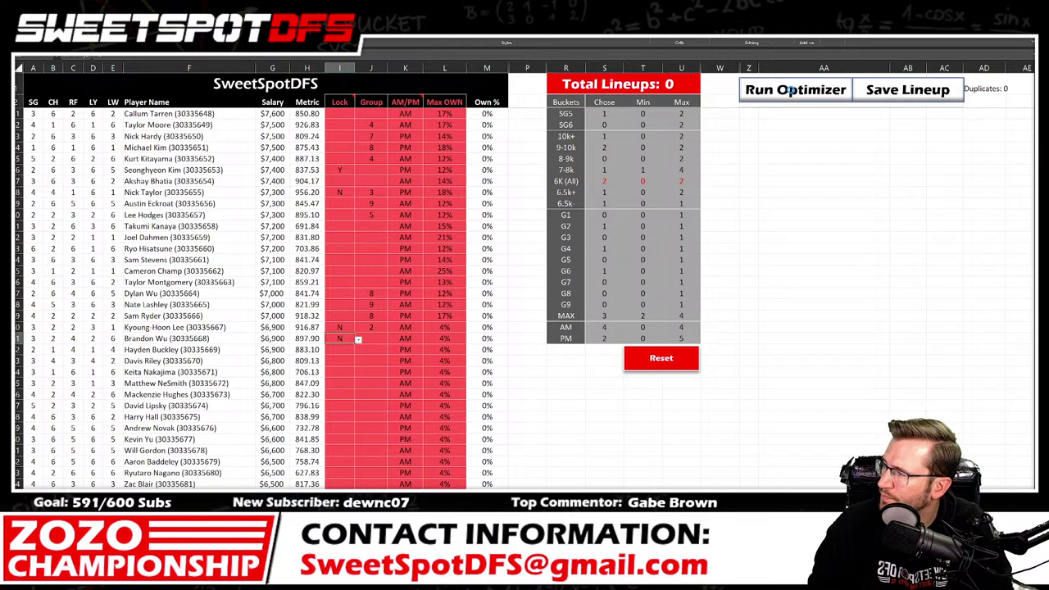
click(782, 91)
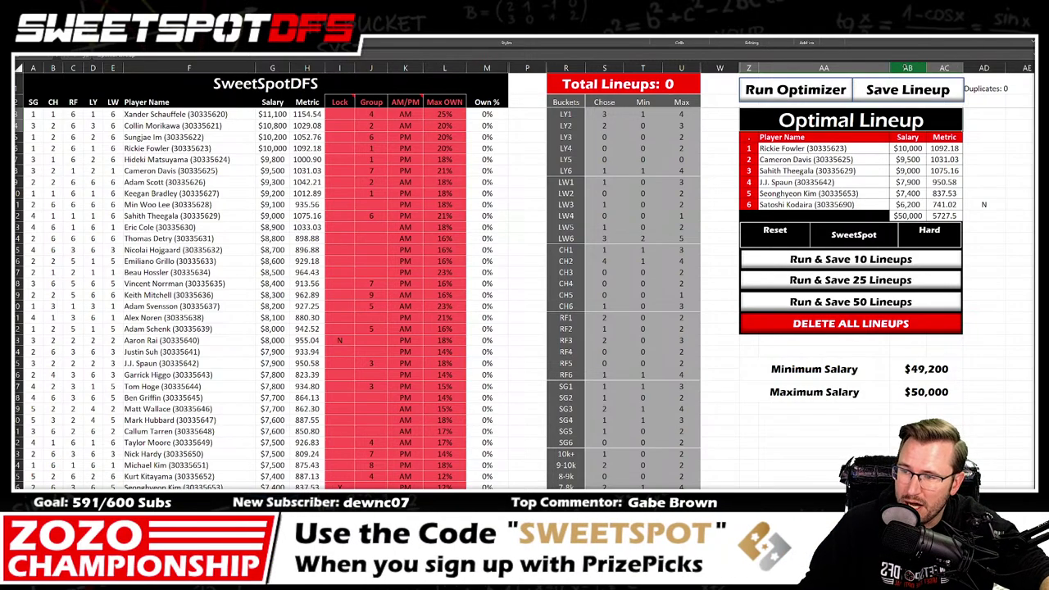
Step: Save the $50,000 lineup and paste its row as values below the two stored lineups in column Z of the ownership sheet
click(905, 95)
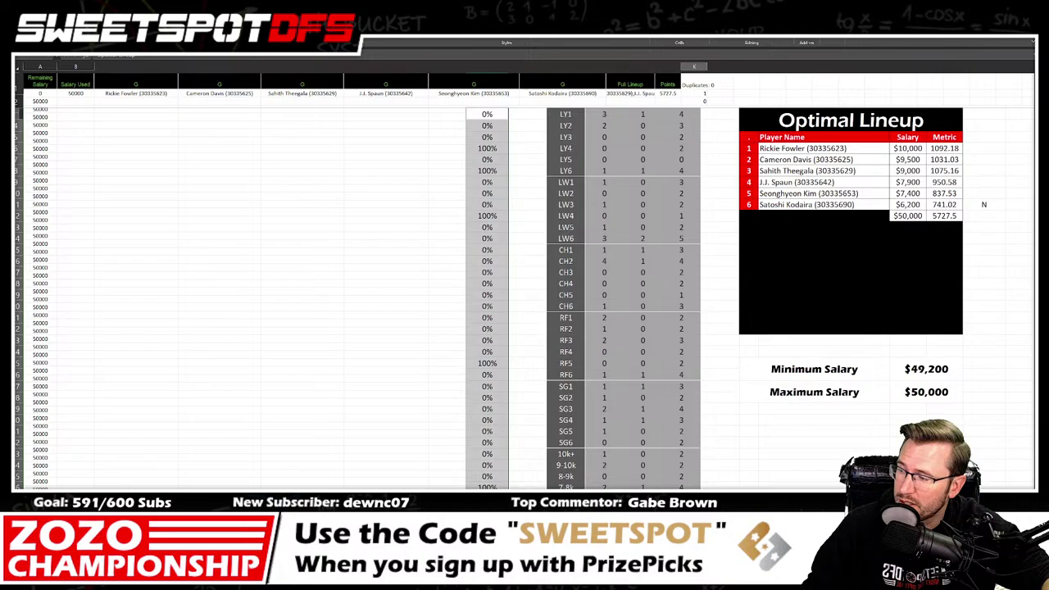
drag(75, 91, 671, 97)
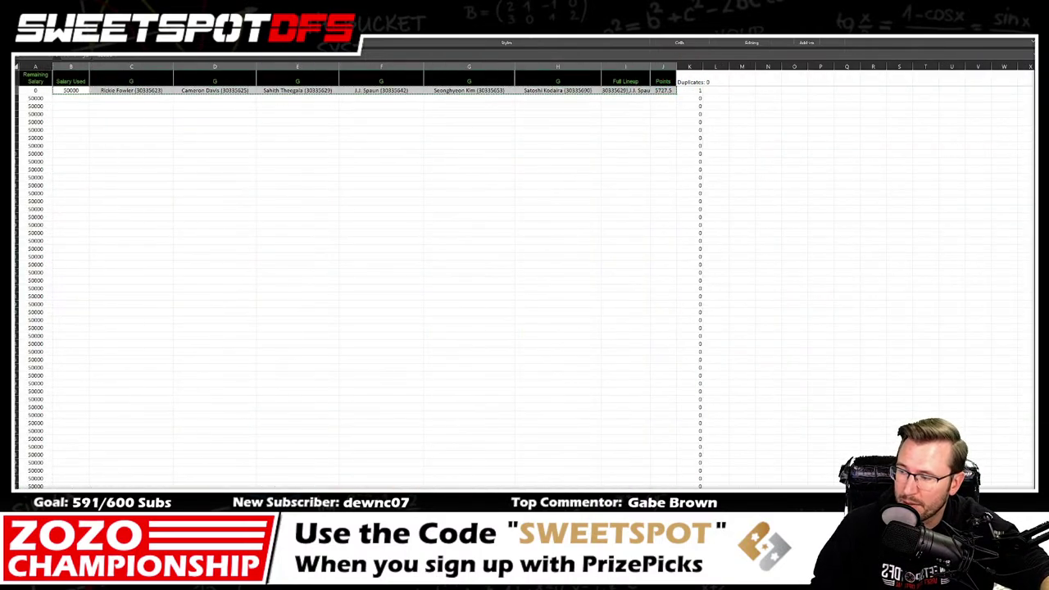
key(ctrl+Page_Up)
right_click(693, 99)
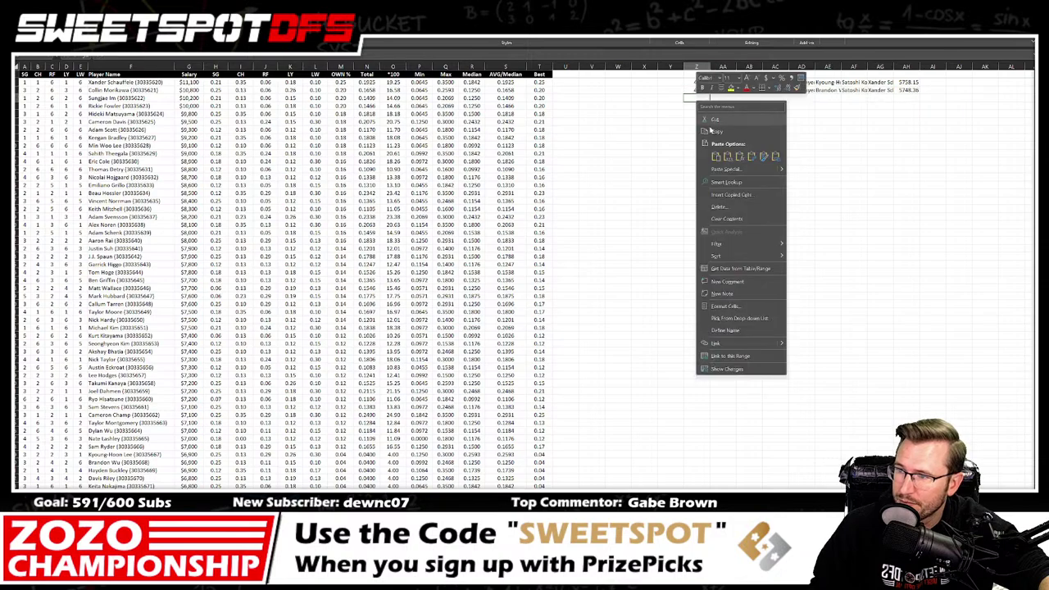
click(729, 154)
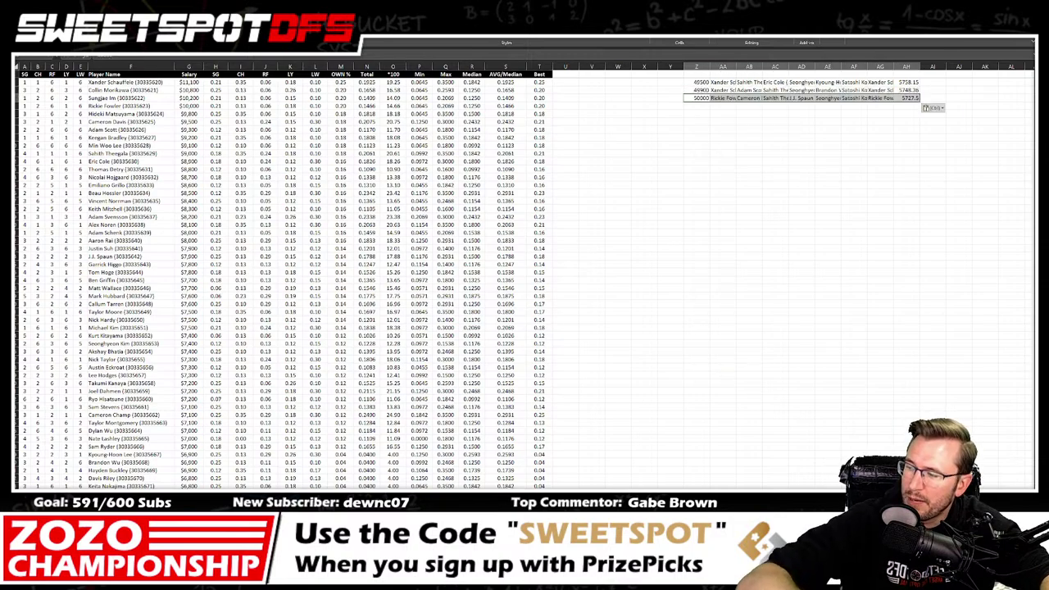
key(ctrl+Page_Down)
key(ctrl+Page_Down)
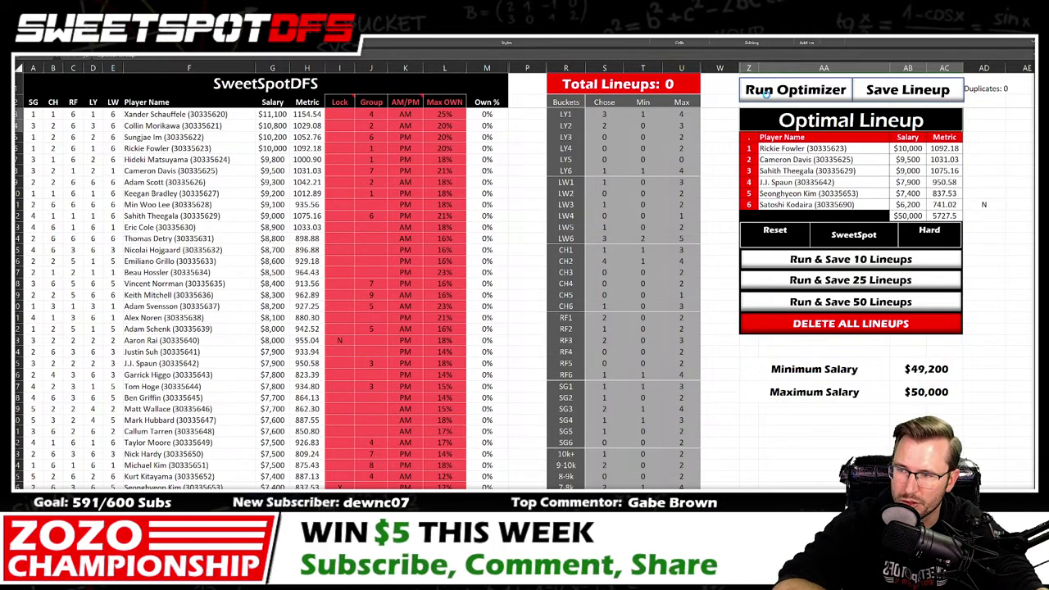
Step: Set Lock to N for the $7,900 golfer with metric 950.58 and rerun the optimizer
click(766, 93)
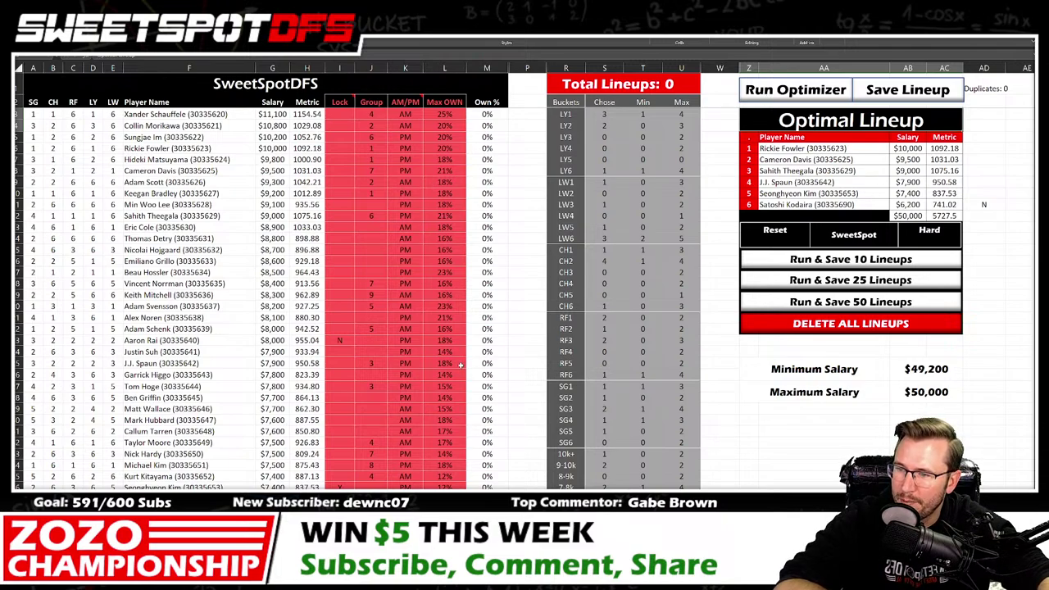
click(351, 363)
click(358, 364)
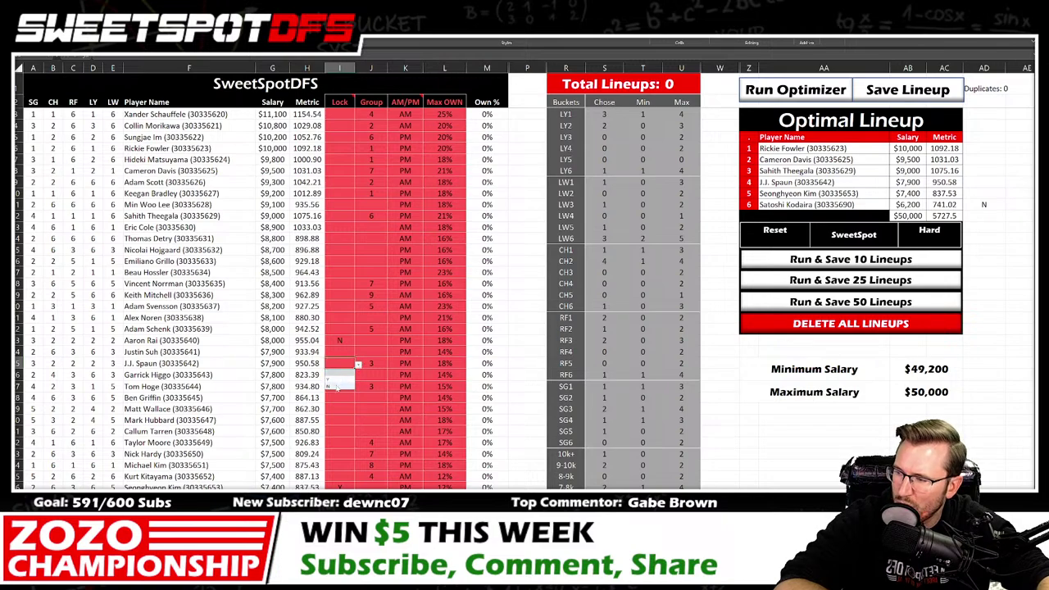
click(336, 386)
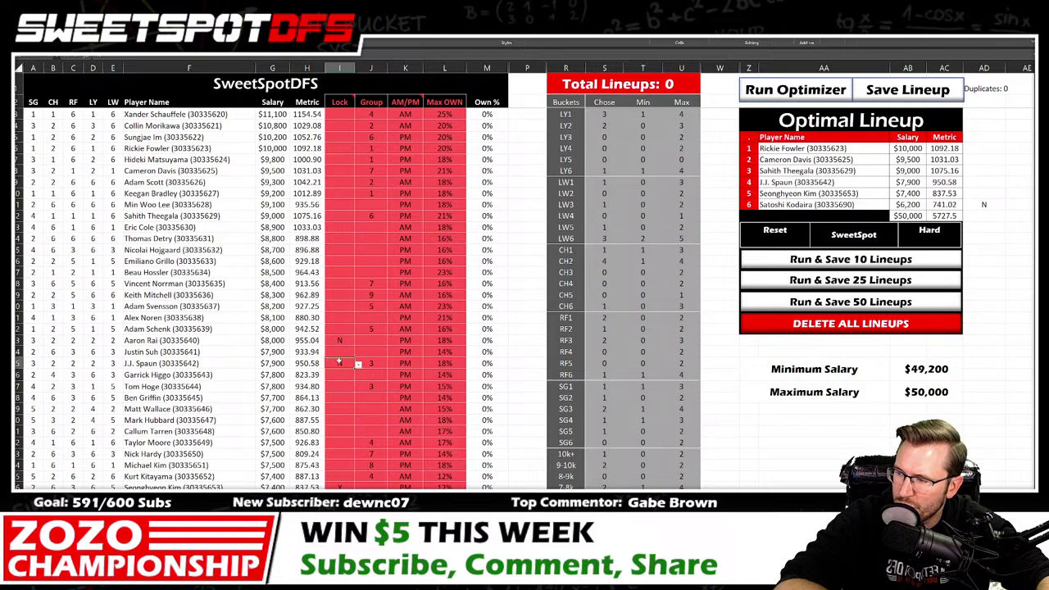
click(787, 92)
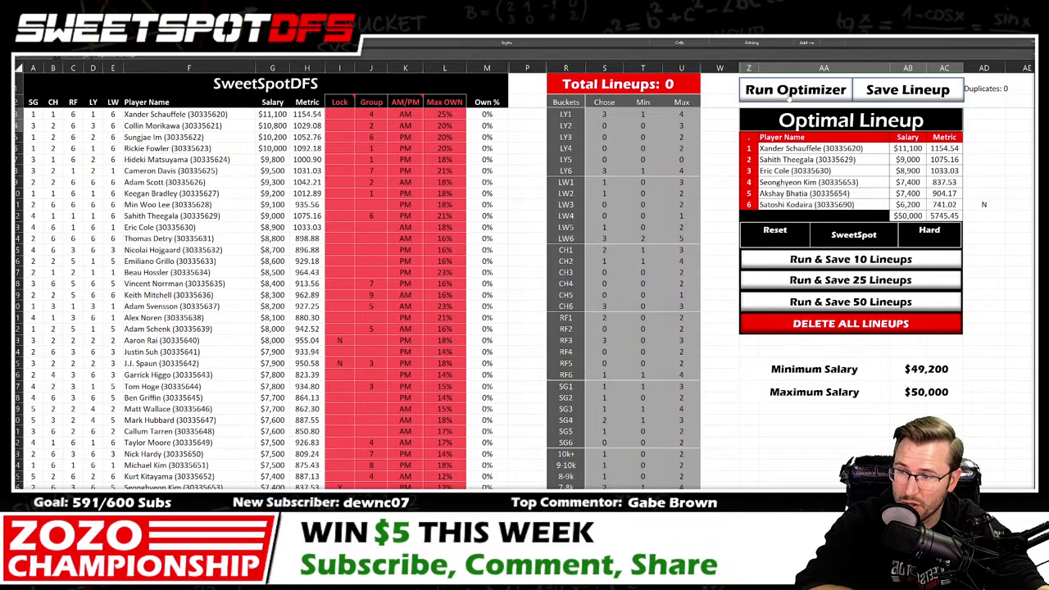
Step: Save the $50,000 lineup, paste its row as values below the three stored lineups in column Z, and return to the optimizer sheet
click(916, 90)
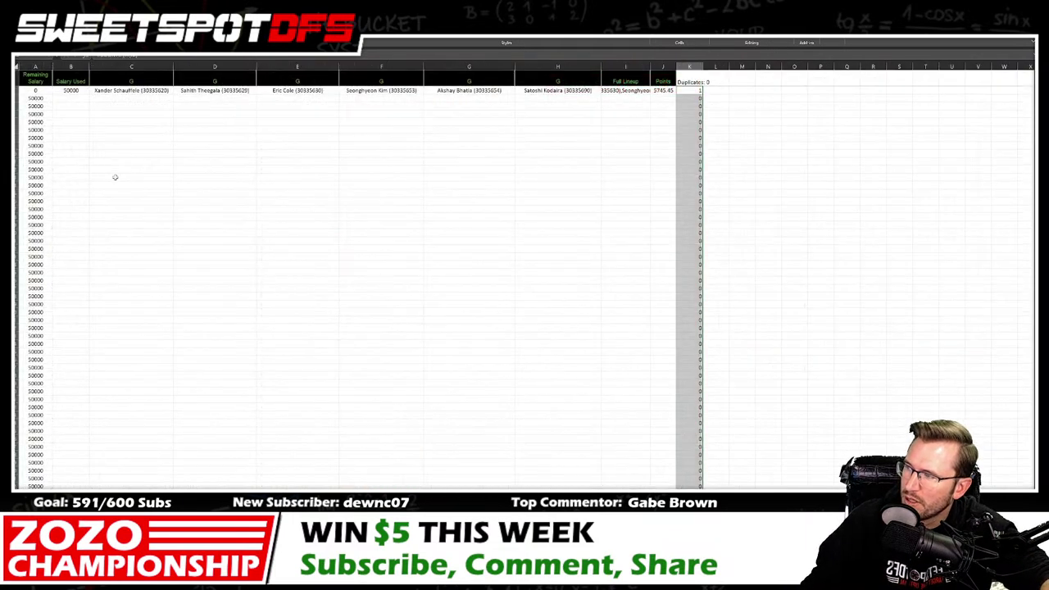
drag(72, 90, 661, 91)
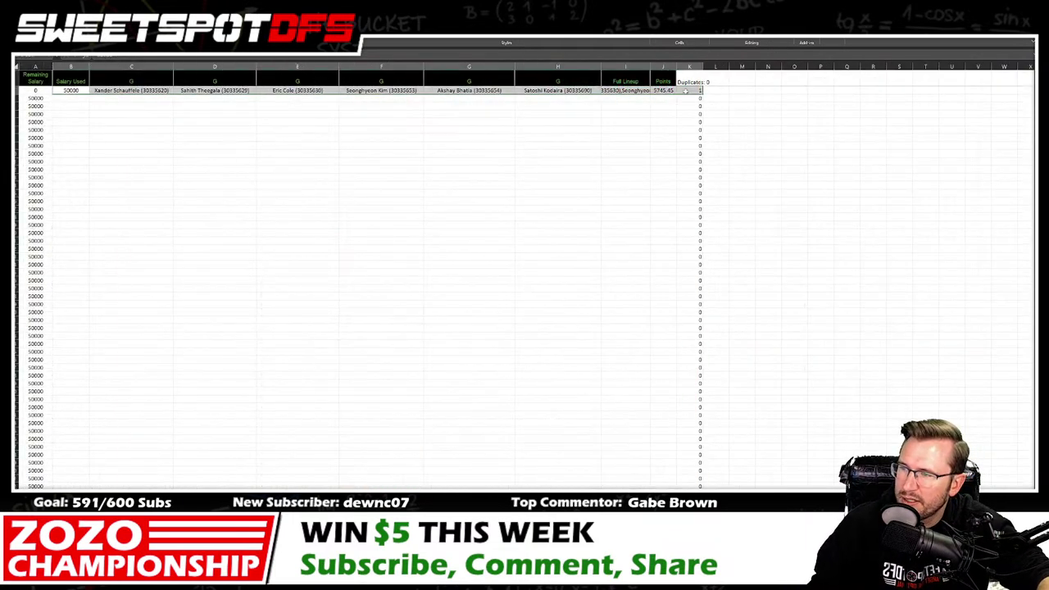
key(ctrl+c)
key(ctrl+Page_Up)
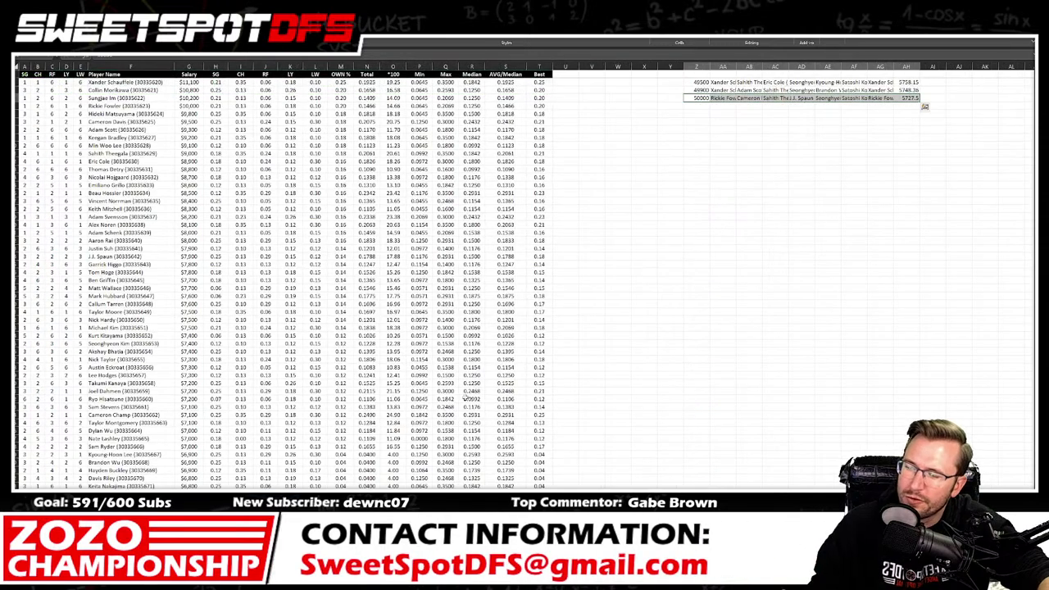
right_click(696, 104)
click(730, 160)
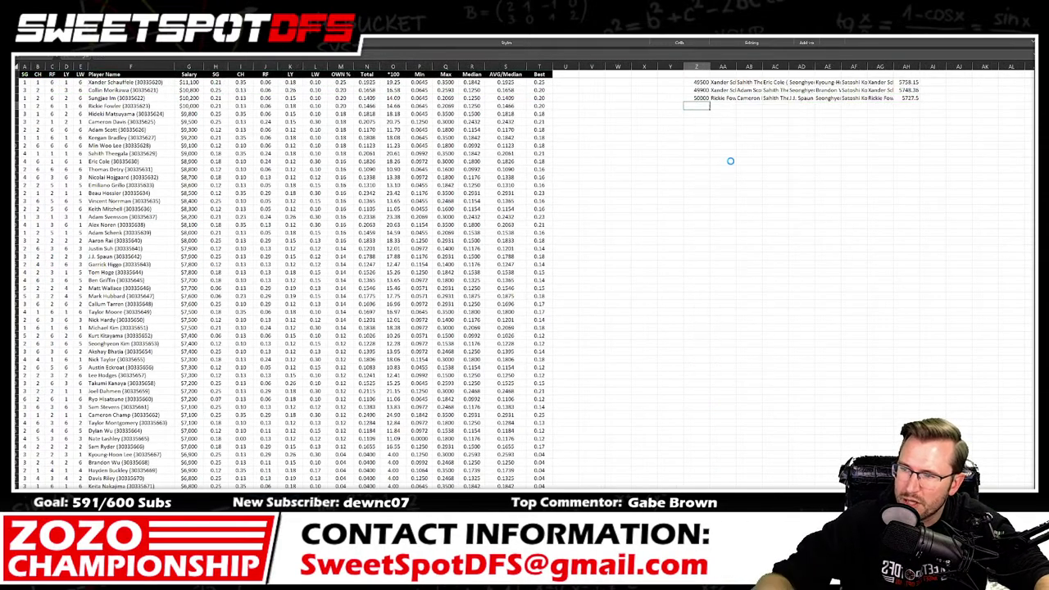
key(ctrl+Page_Down)
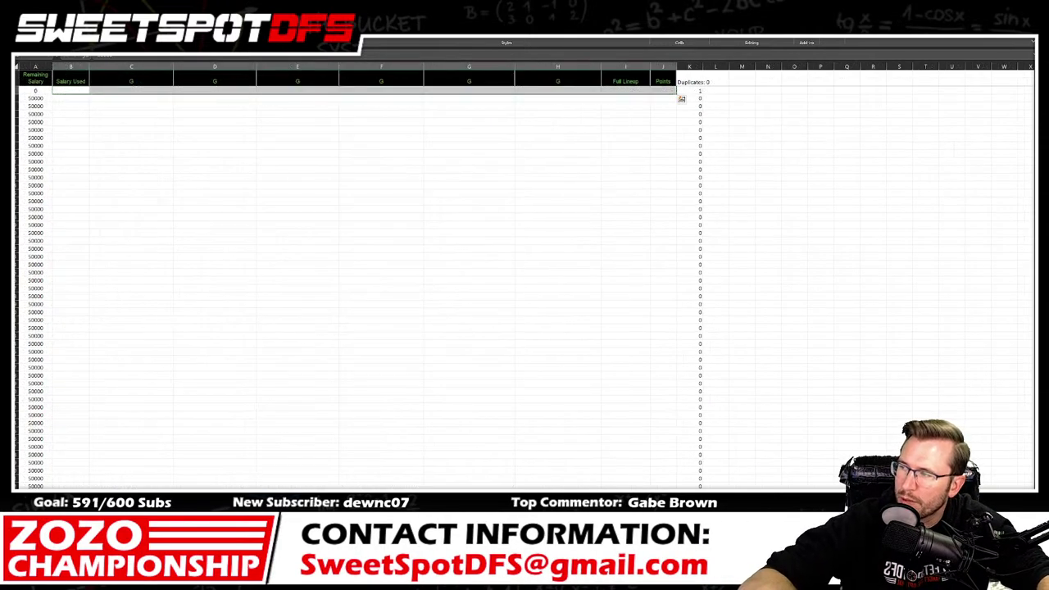
key(ctrl+Page_Down)
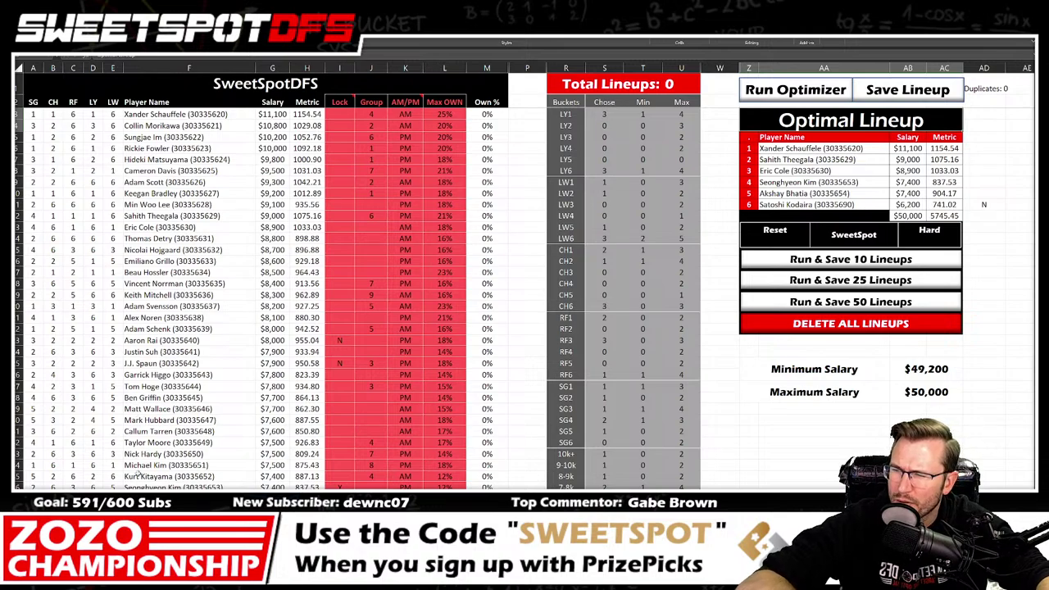
Step: Set Lock to N for the $7,400 golfer with metric 904.17 and rerun the optimizer
click(340, 473)
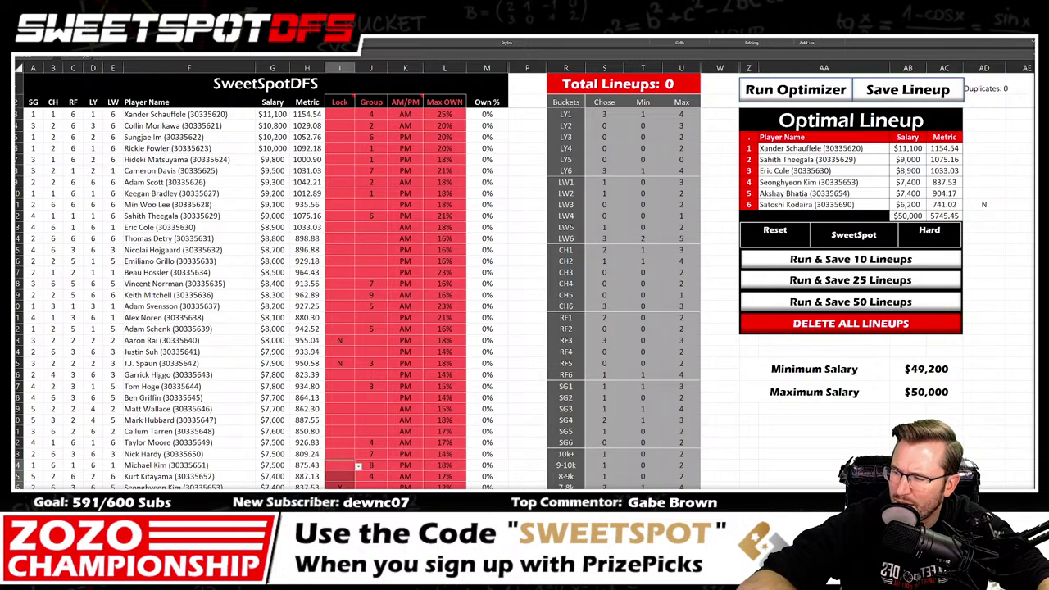
scroll(339, 471, down, 1)
click(339, 471)
text(Y)
key(Return)
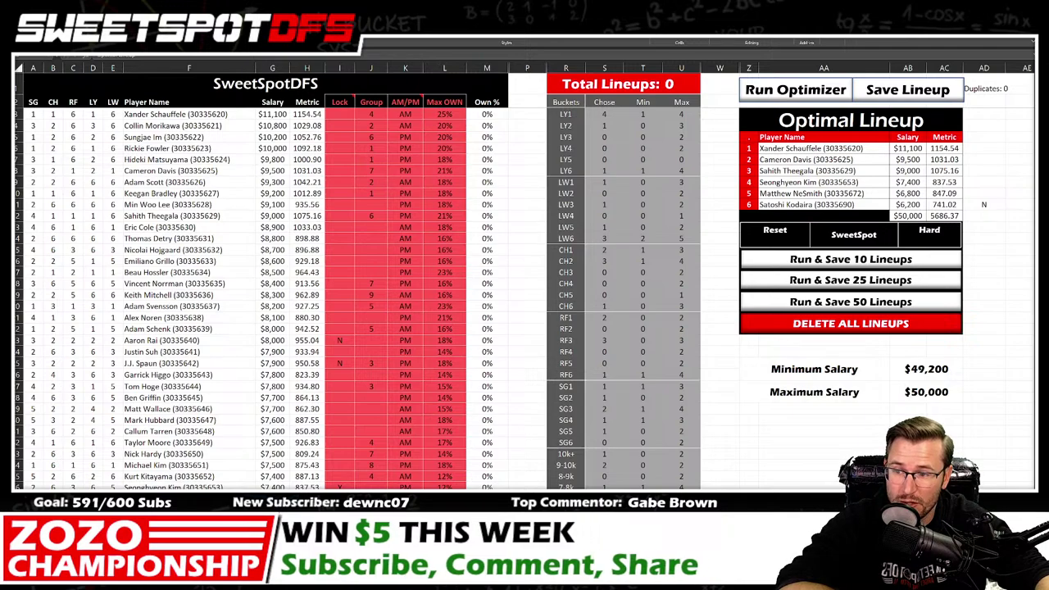
Step: Save the new $50,000 lineup, paste its row as values below the four stored lineups in column Z, and return to the optimizer
click(899, 88)
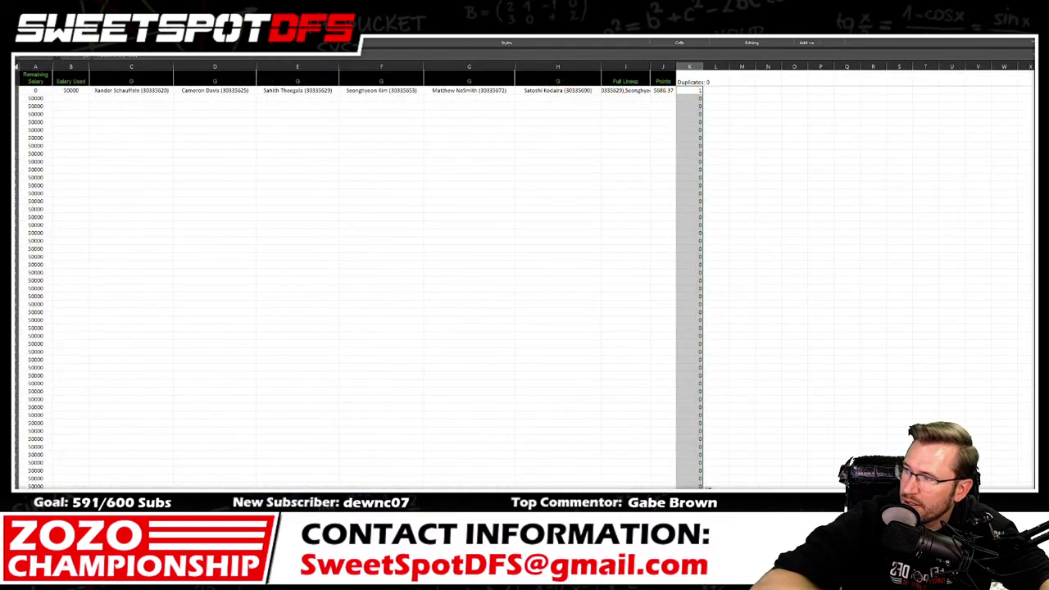
drag(75, 91, 674, 92)
key(ctrl+f)
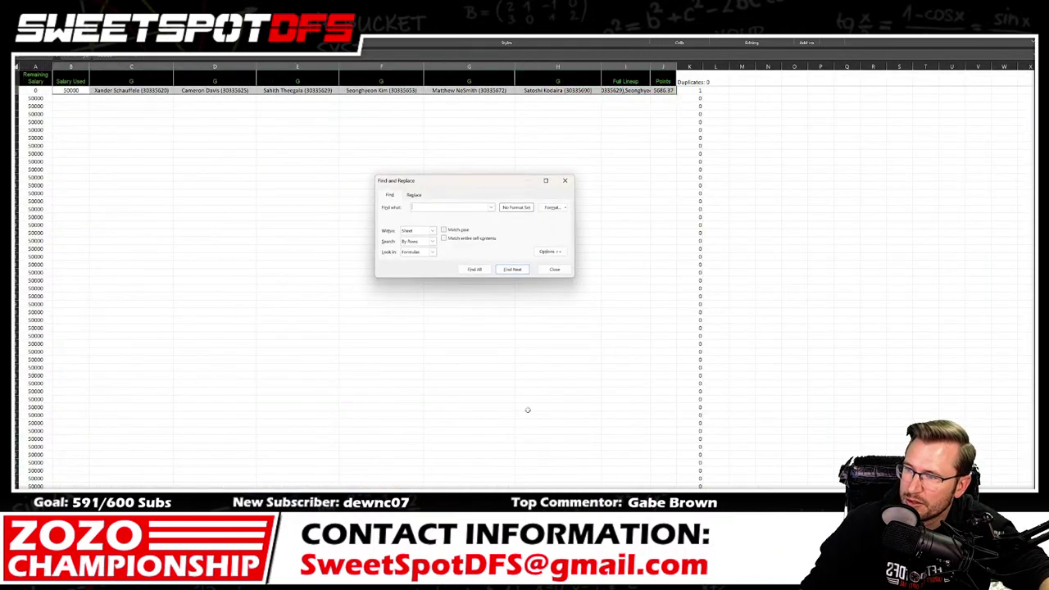
click(555, 270)
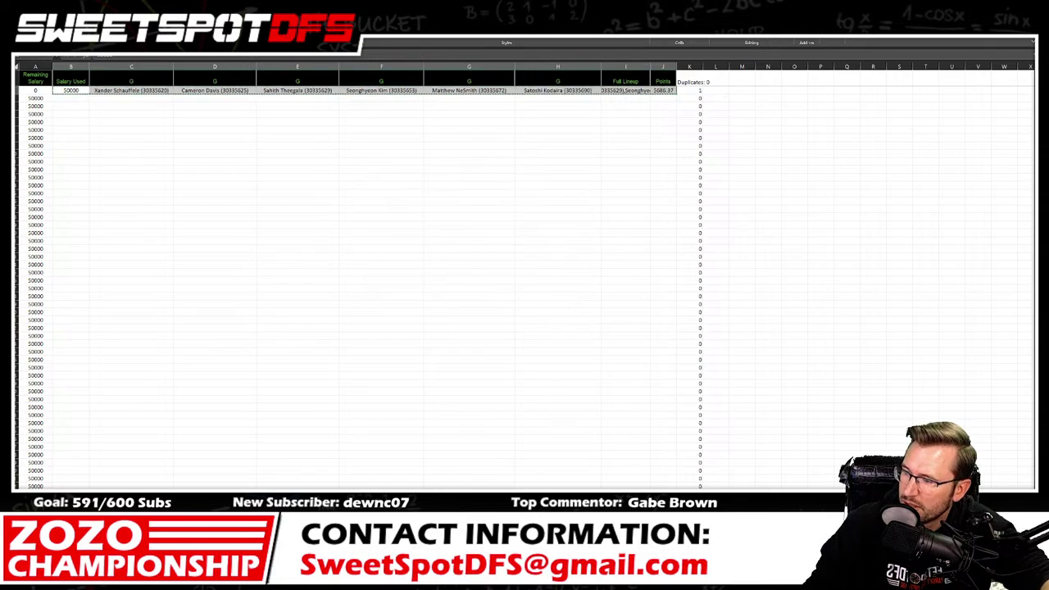
key(ctrl+Page_Up)
click(695, 113)
right_click(695, 113)
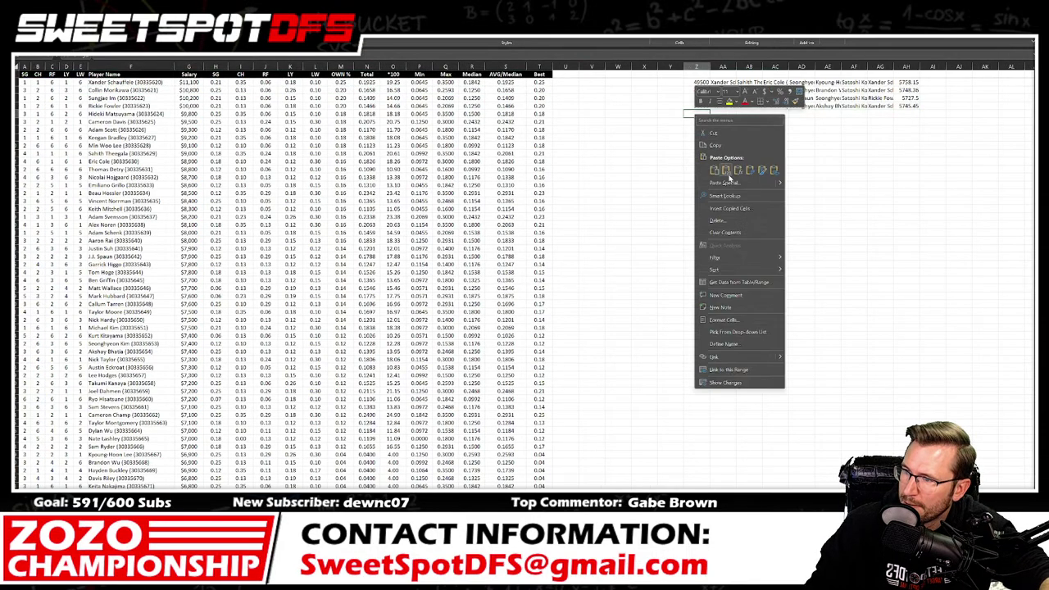
click(726, 172)
key(ctrl+Page_Up)
key(ctrl+Page_Up)
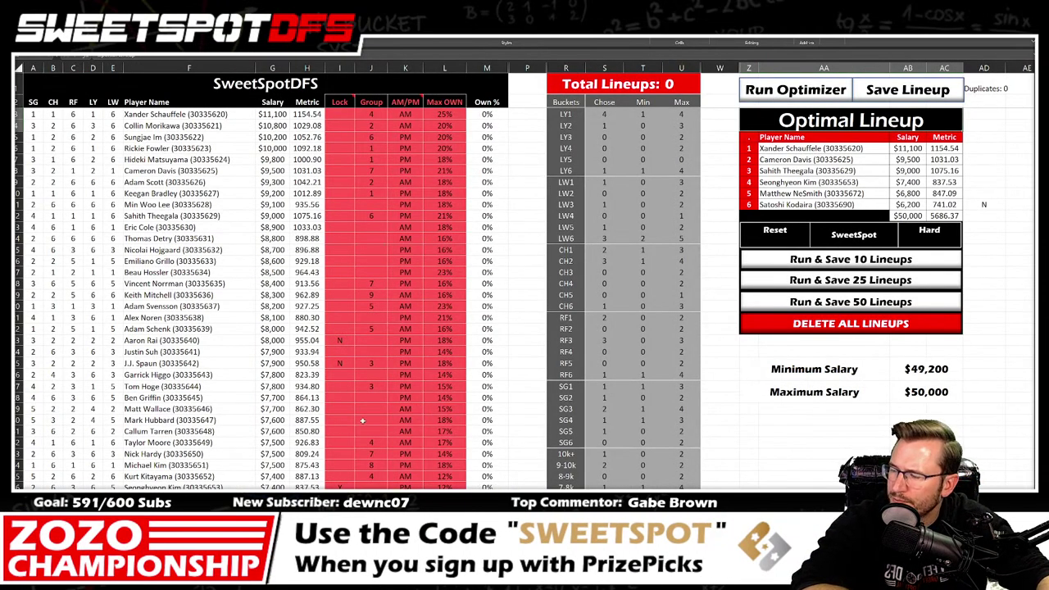
Step: Set Lock to N for the $6,800 golfer with metric 847.09 and rerun the optimizer
drag(339, 465, 334, 428)
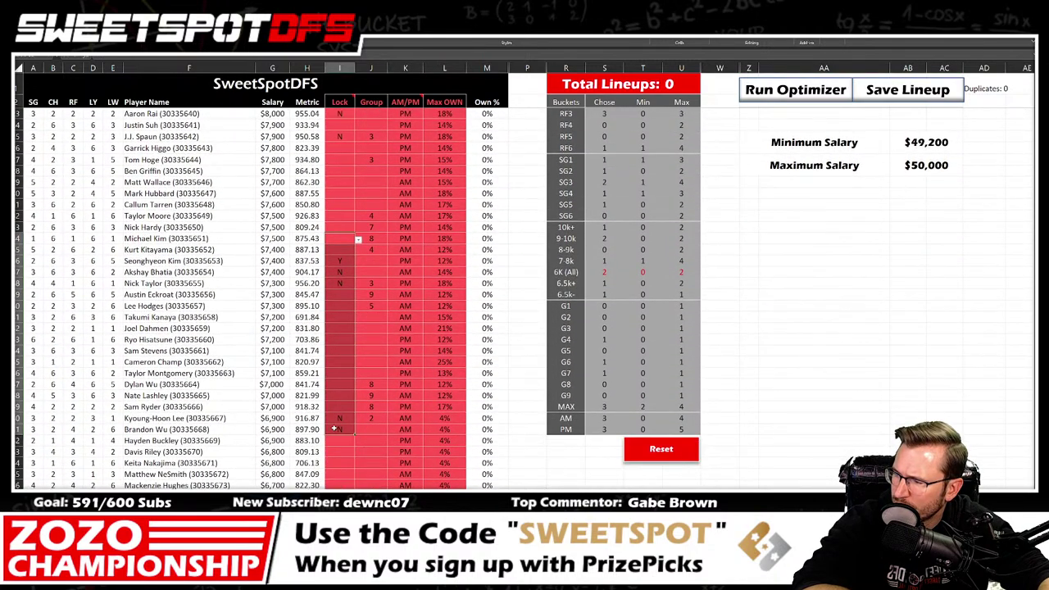
click(339, 475)
click(358, 475)
click(360, 427)
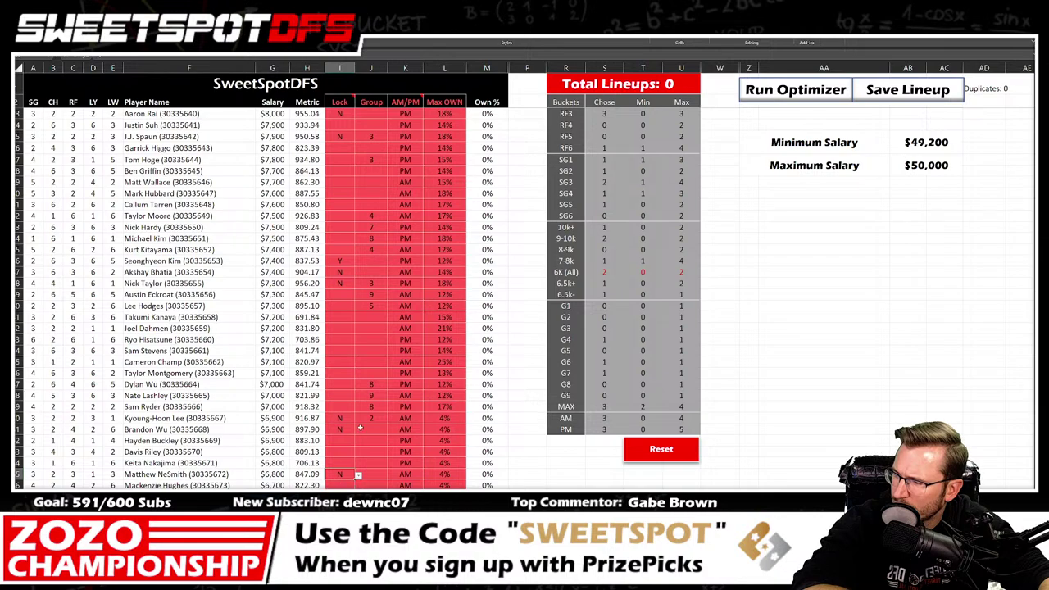
click(797, 90)
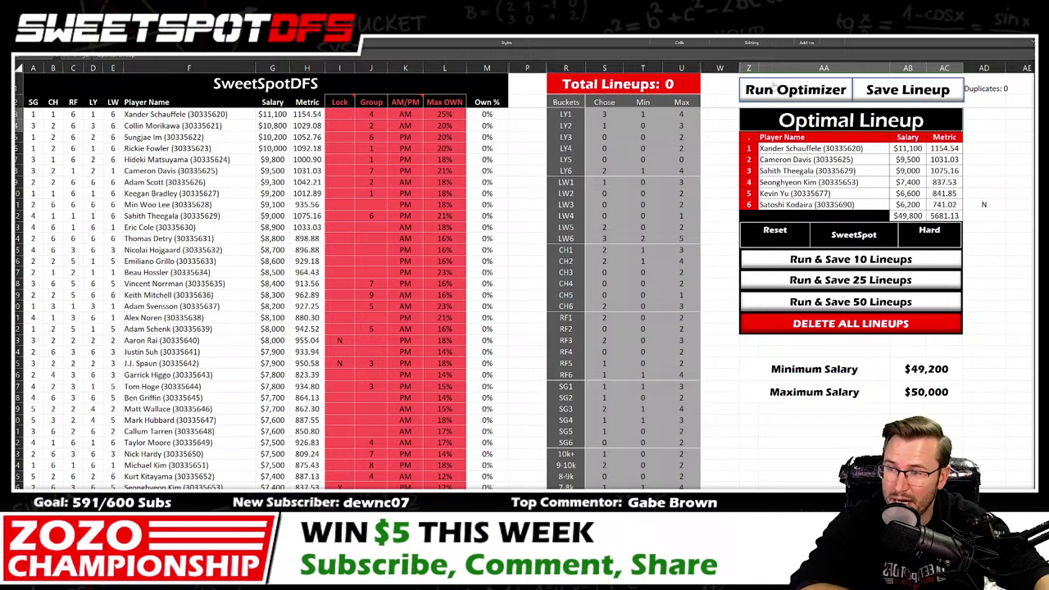
Step: Save the $49,800 lineup, paste its row below the five stored lineups in column Z, and return to the optimizer sheet
click(895, 96)
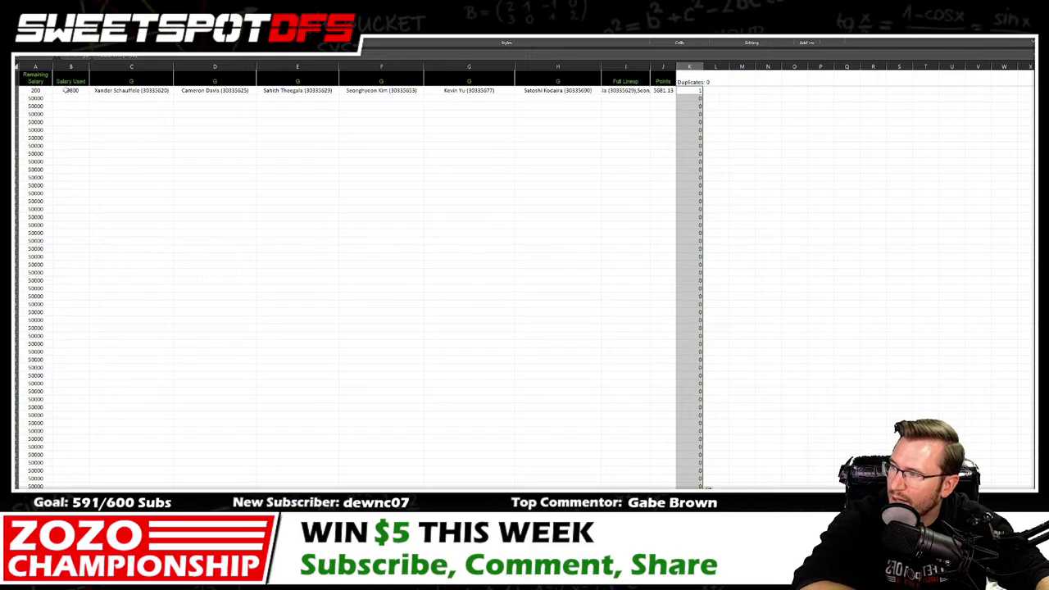
drag(64, 90, 675, 92)
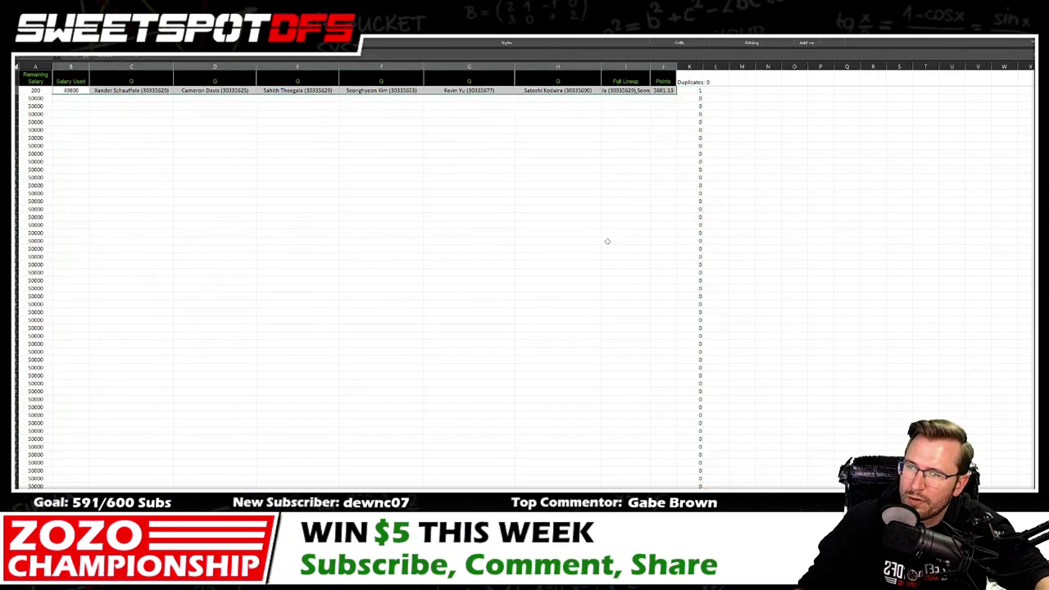
key(ctrl+c)
key(ctrl+Page_Up)
key(ctrl+v)
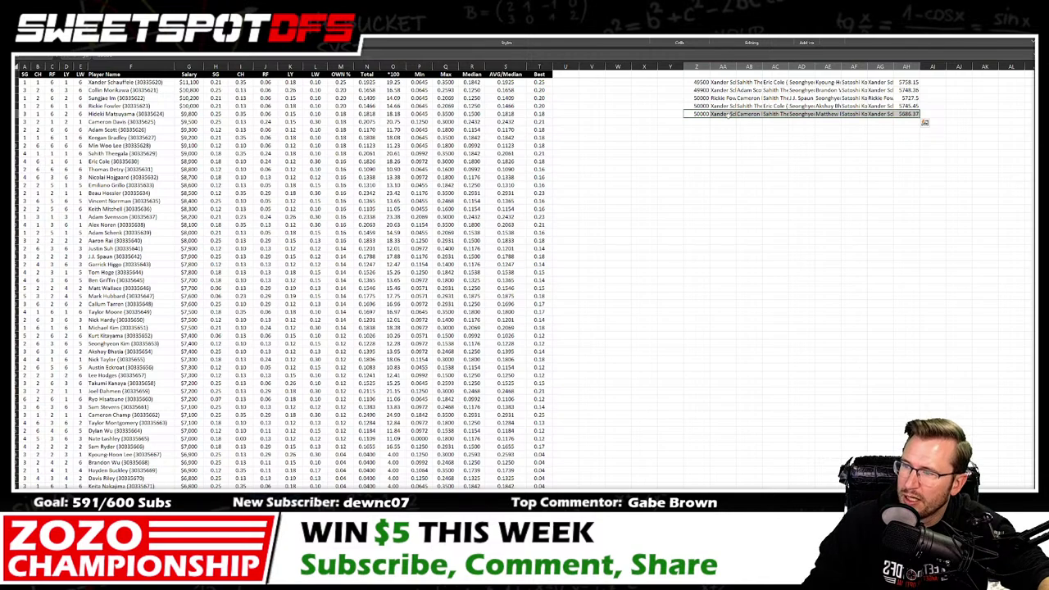
right_click(699, 123)
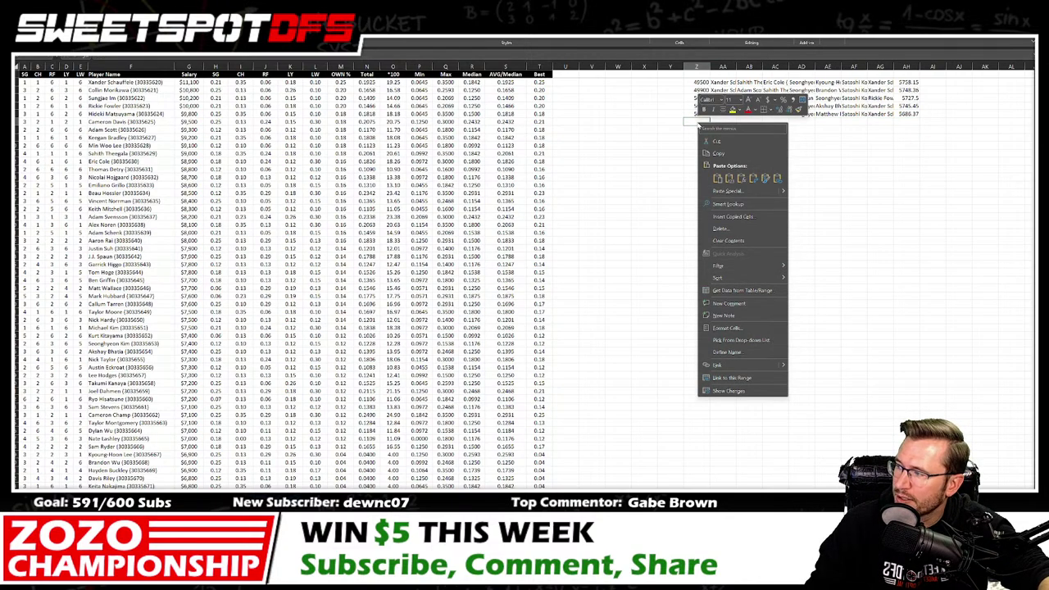
click(717, 178)
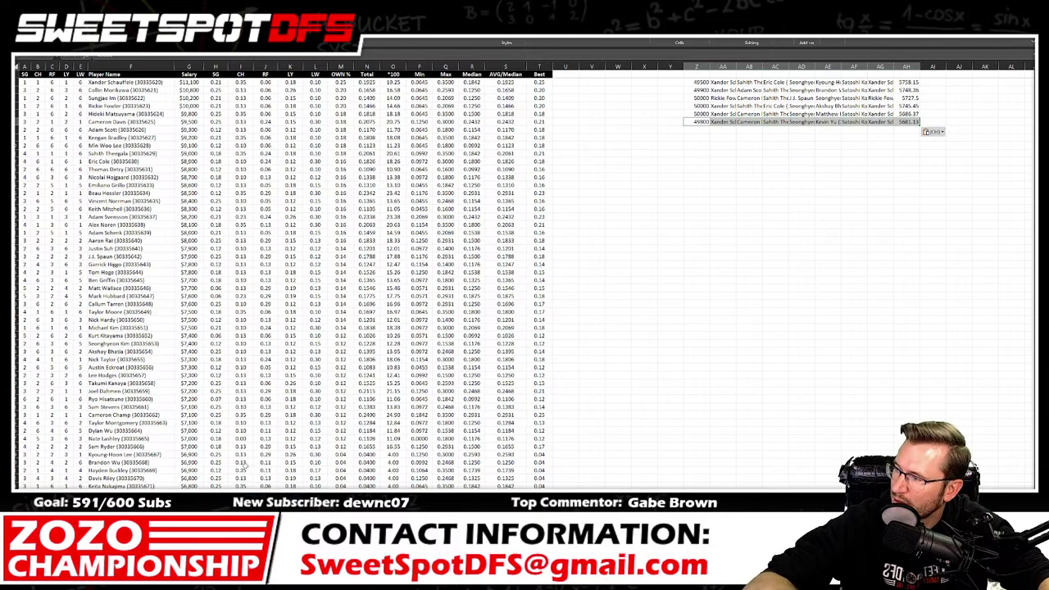
key(ctrl+Page_Up)
key(ctrl+Page_Up)
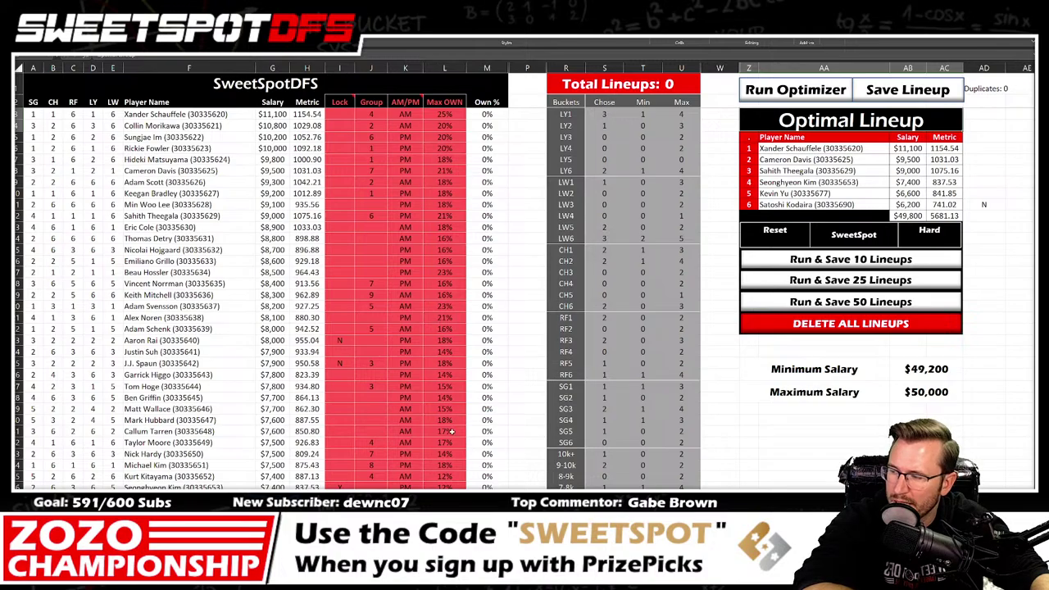
Step: Set Lock to N for the $6,600 golfer with metric 841.85 and rerun the optimizer
drag(343, 444, 351, 403)
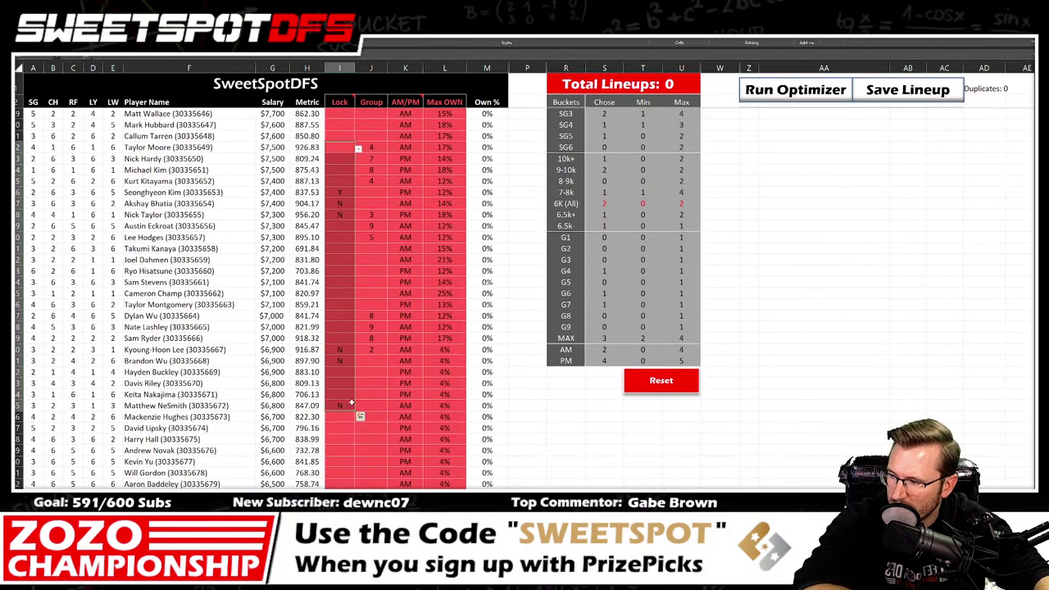
click(348, 464)
click(358, 465)
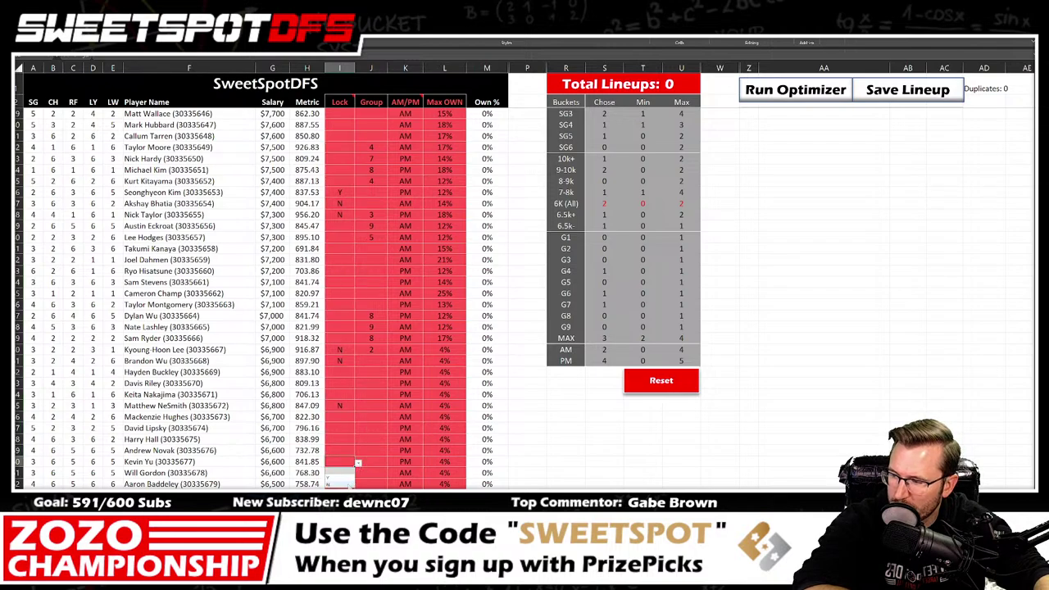
click(336, 484)
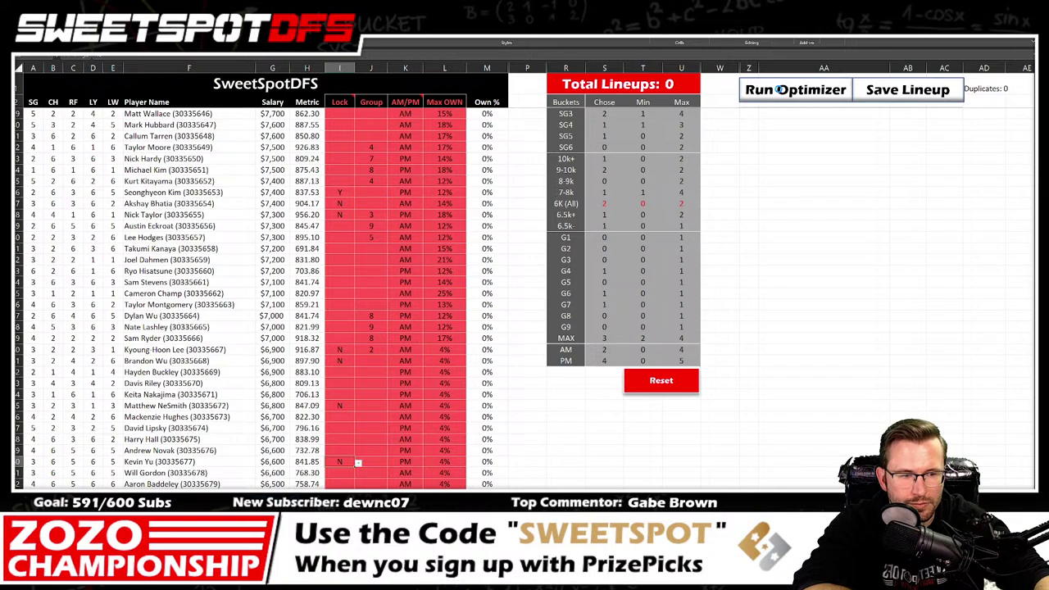
click(781, 90)
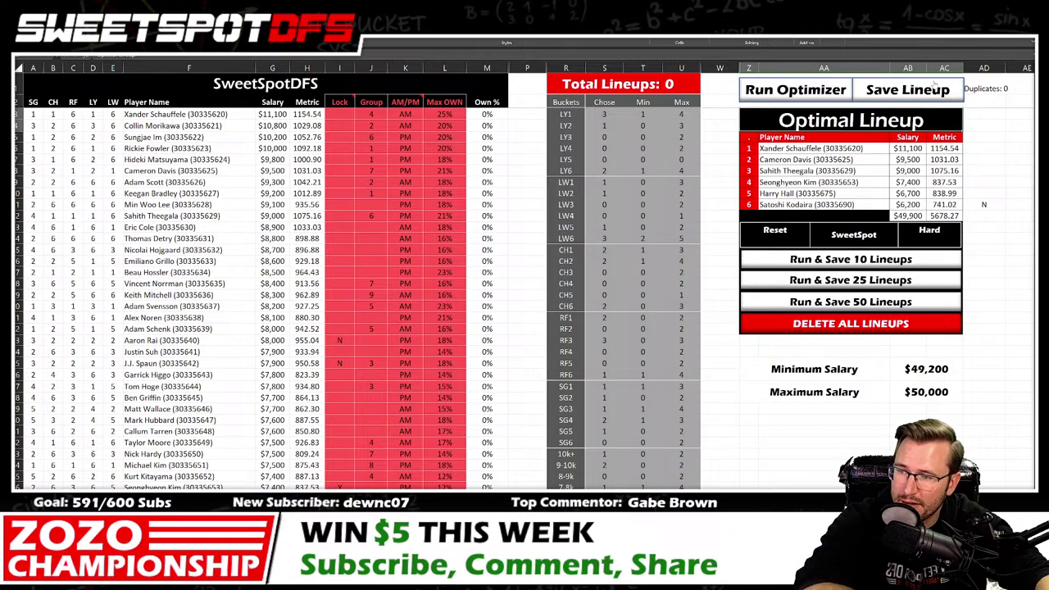
Step: Save the $49,900 lineup and paste its row as values below the six stored lineups in column Z
click(891, 91)
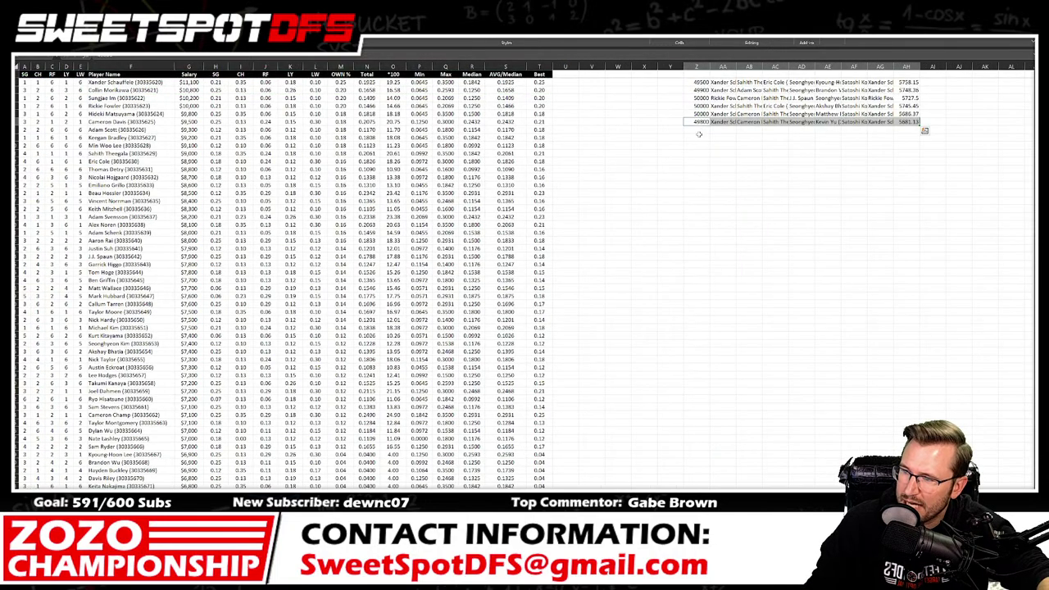
right_click(699, 133)
click(731, 185)
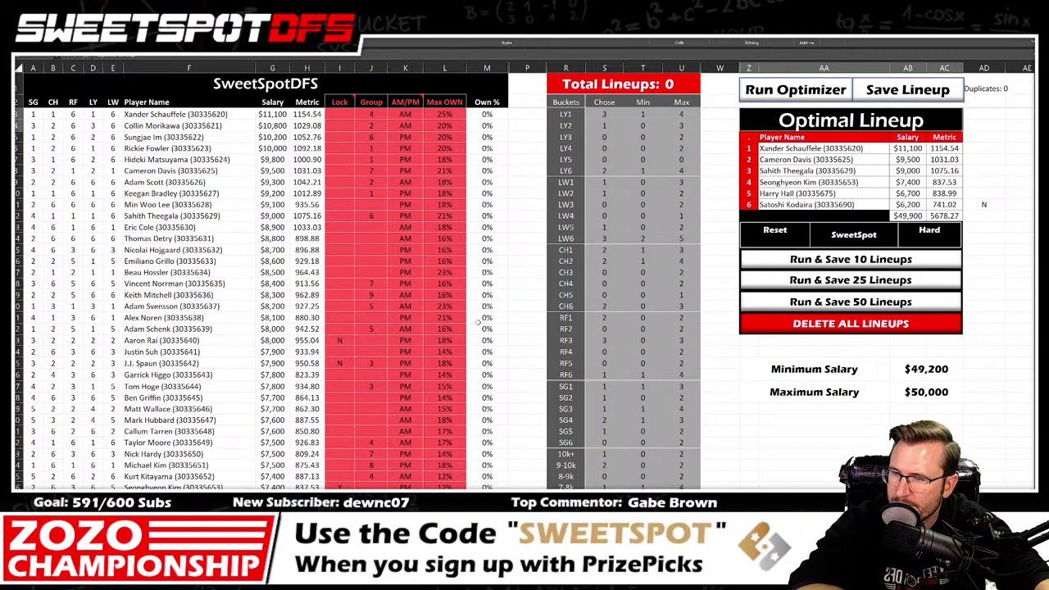
Step: Set Lock to N for the $6,700 golfer with metric 838.99 on the optimizer sheet
scroll(358, 456, down, 1)
scroll(359, 456, down, 10)
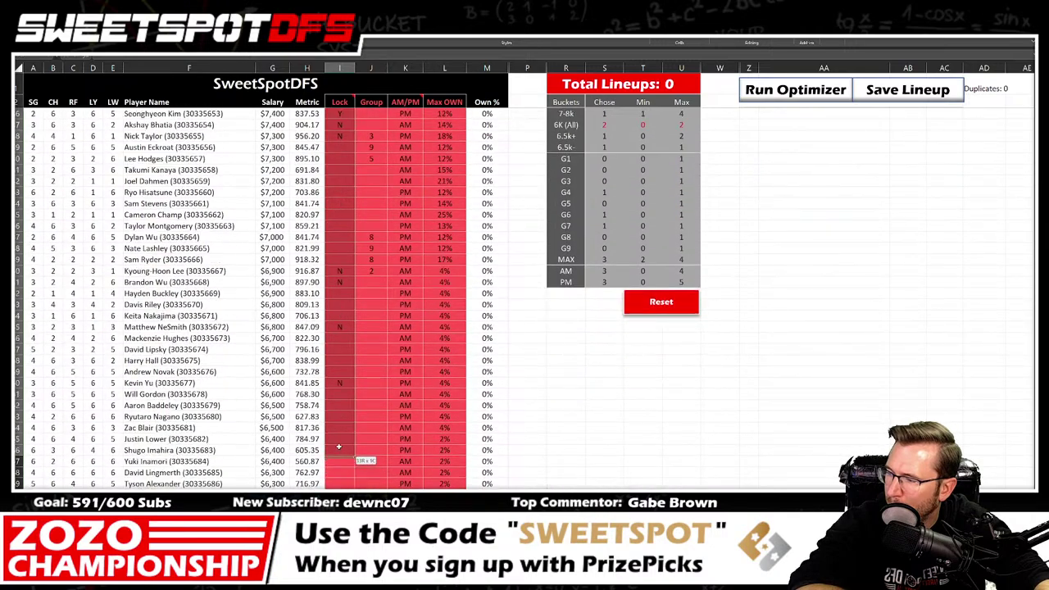
click(343, 360)
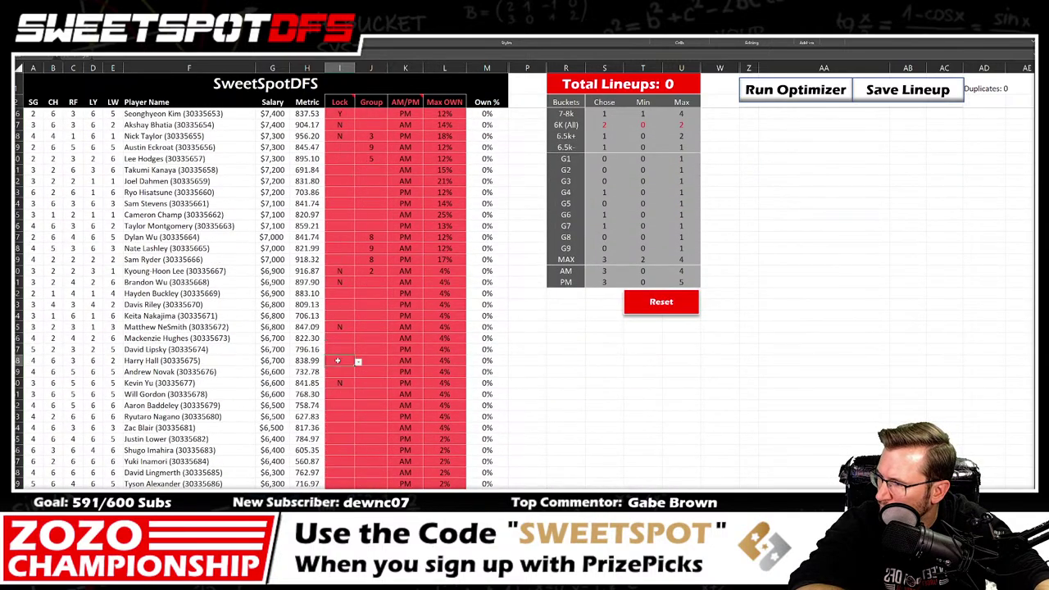
click(359, 361)
click(342, 383)
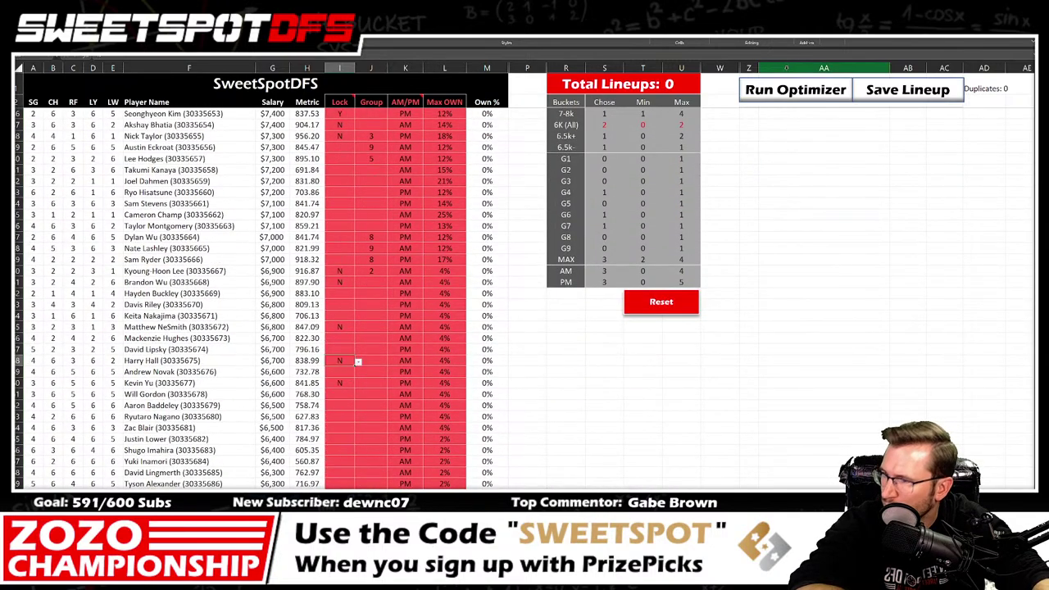
Step: Rerun the optimizer and store the resulting $49,900 lineup row as values below the seven stored lineups in column Z
click(796, 90)
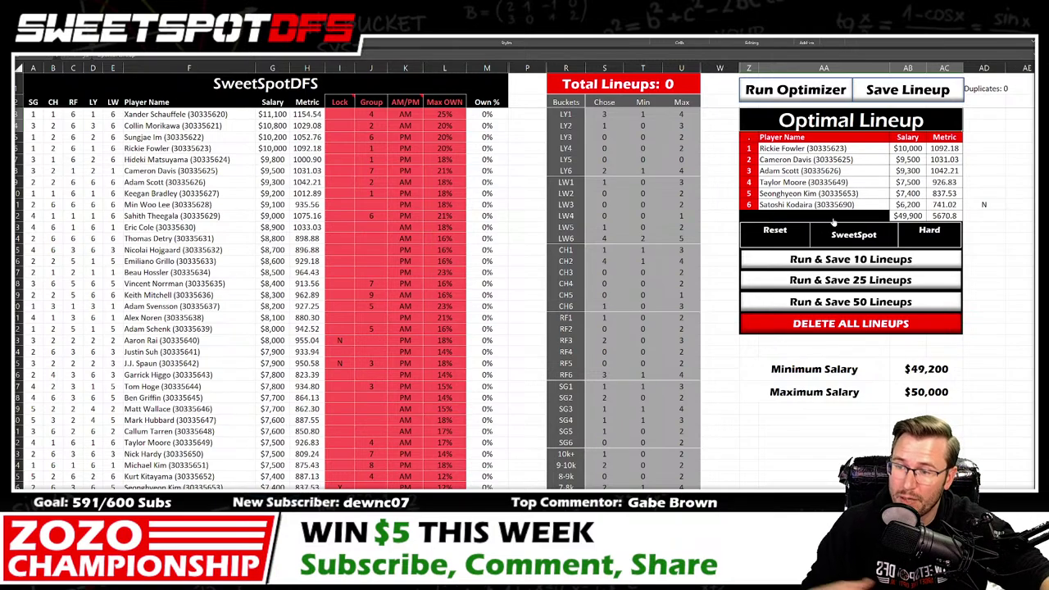
click(914, 91)
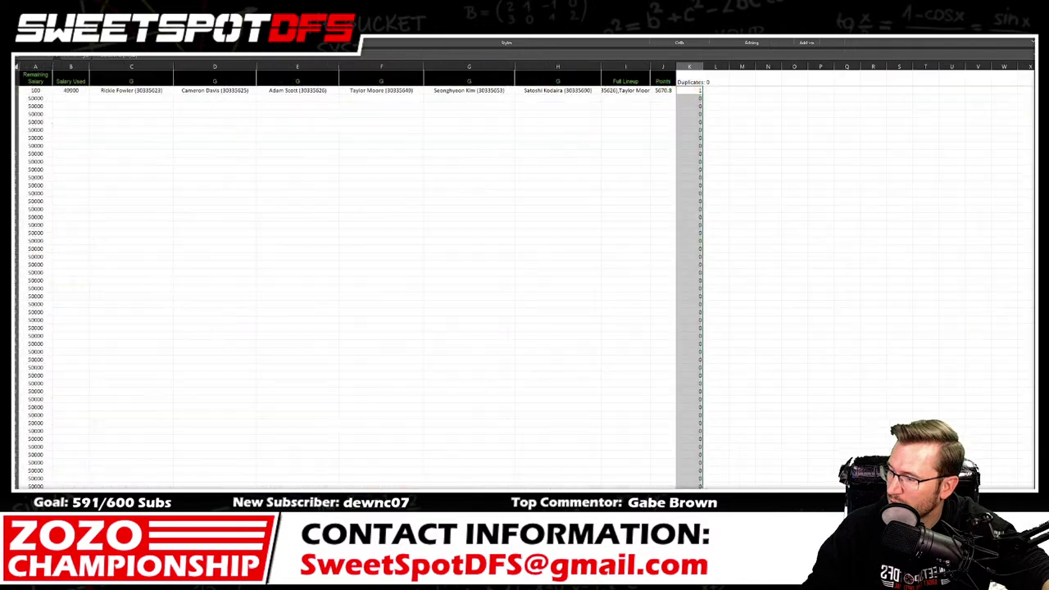
drag(73, 90, 658, 90)
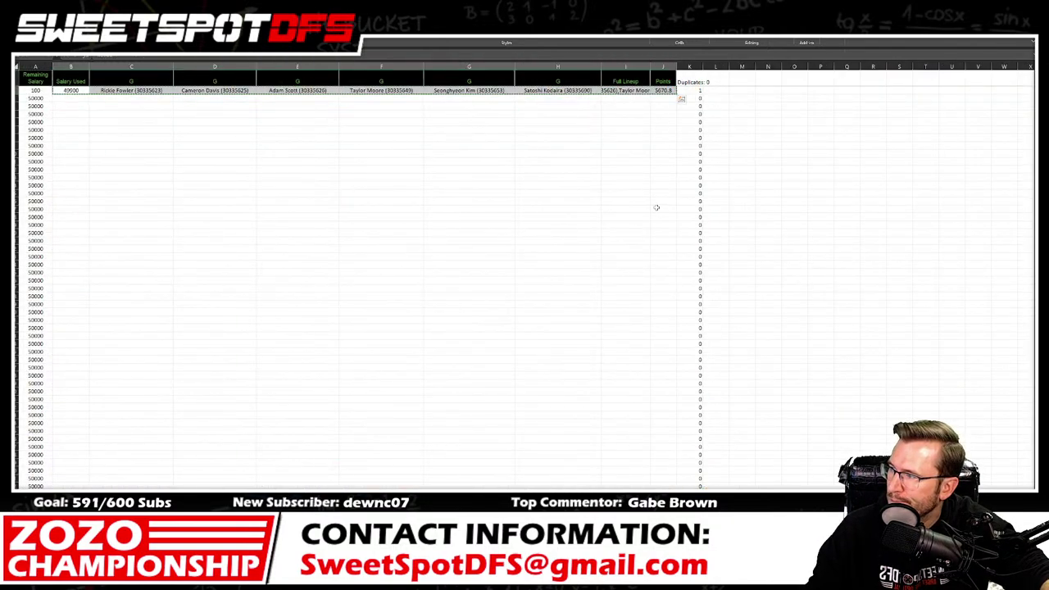
click(360, 496)
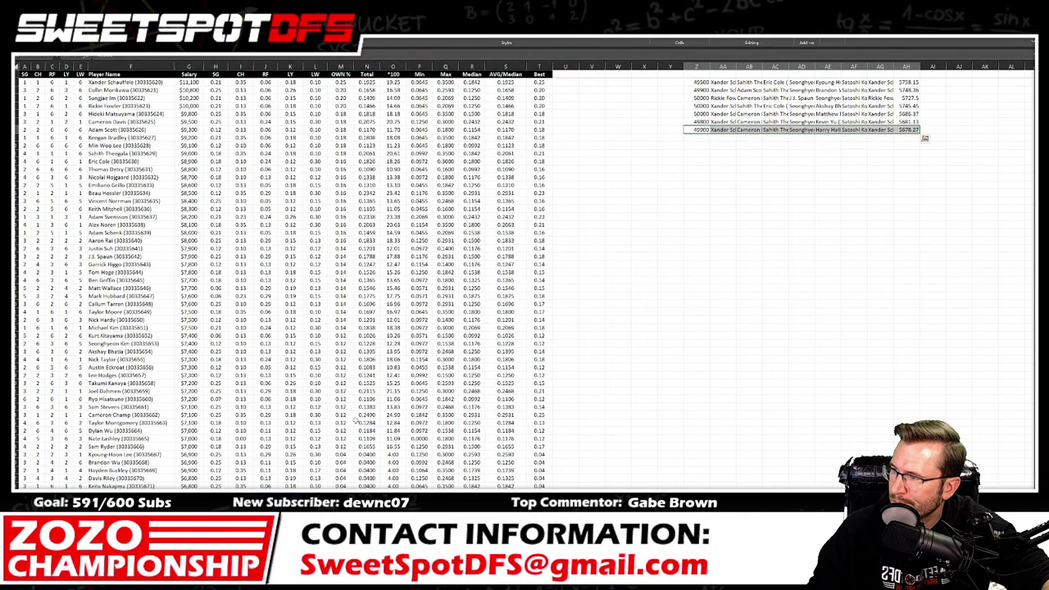
right_click(693, 138)
click(725, 194)
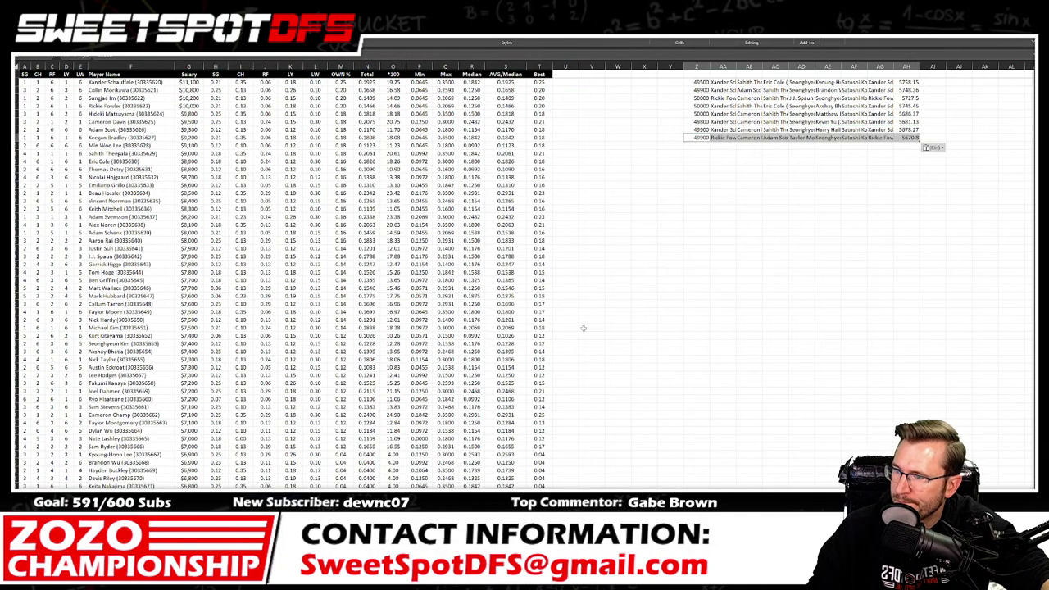
click(311, 496)
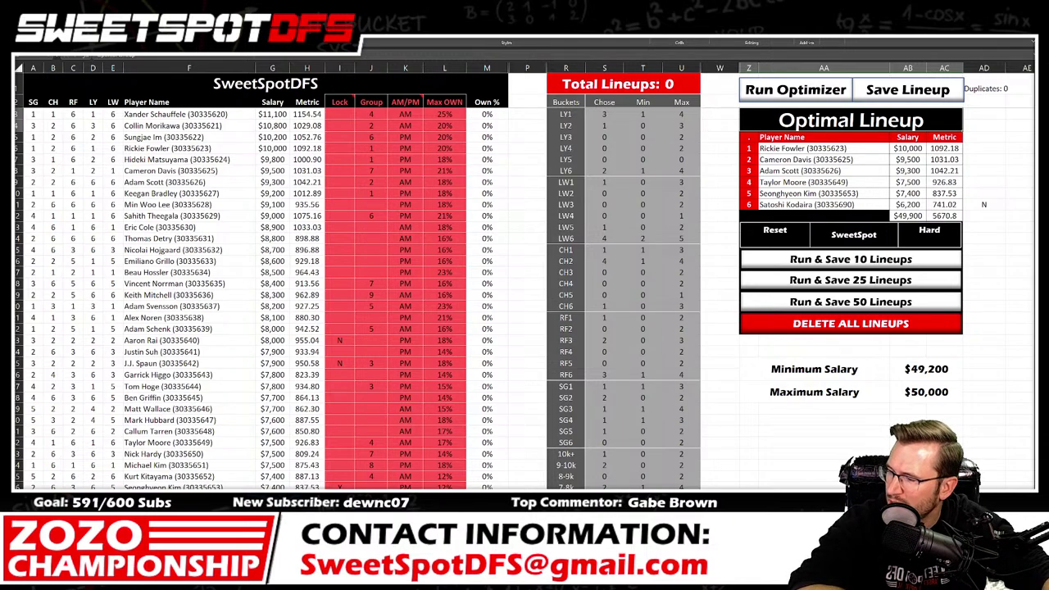
Step: Review the salaries of the top finishers and the optimal-lineup golfers in the two past ZOZO Championship results sheets
key(alt+Tab)
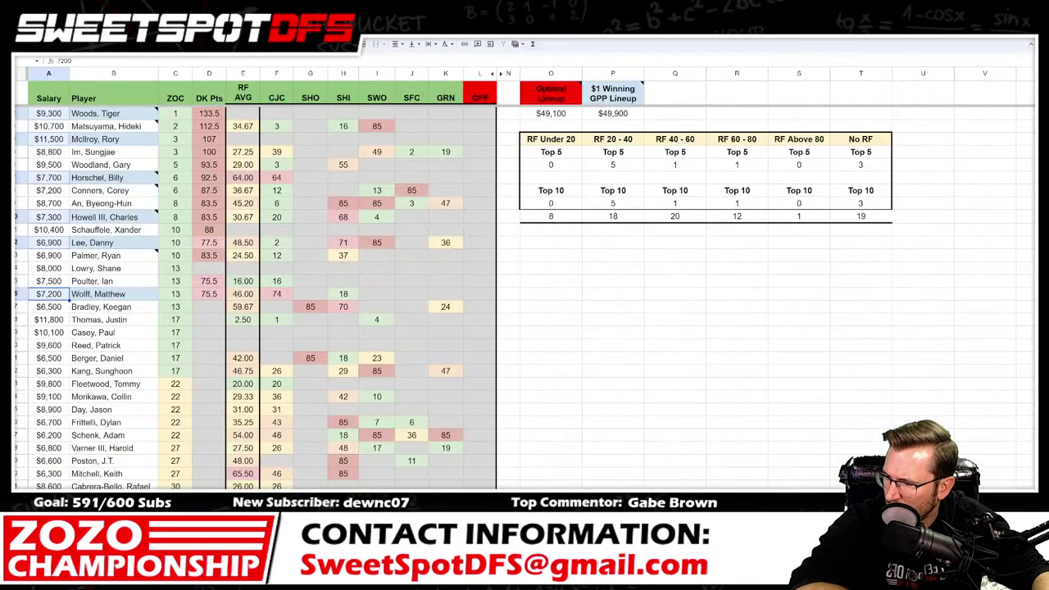
click(310, 203)
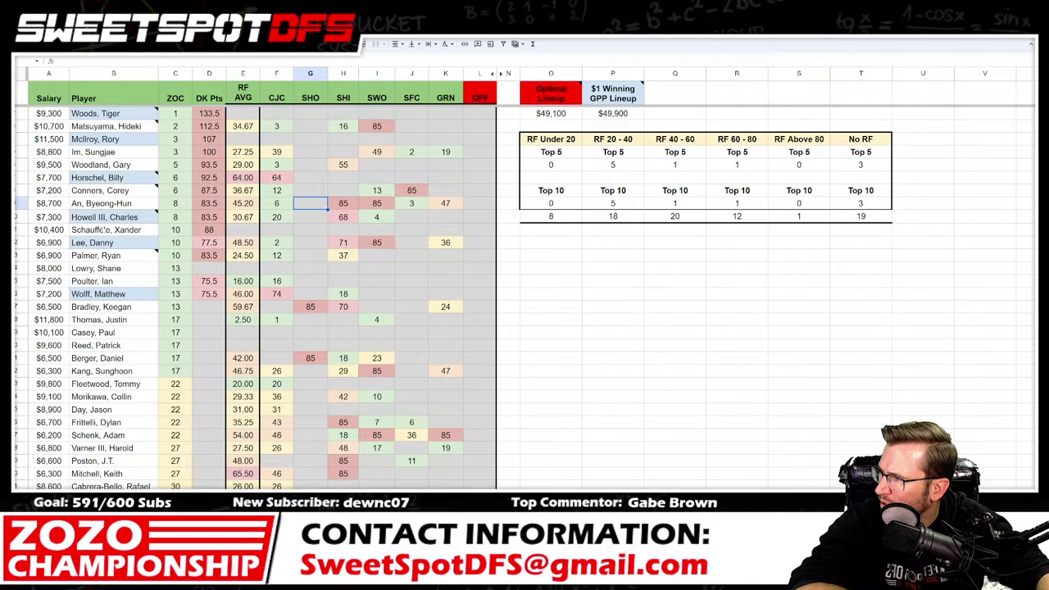
drag(48, 115, 42, 256)
mouse_move(119, 178)
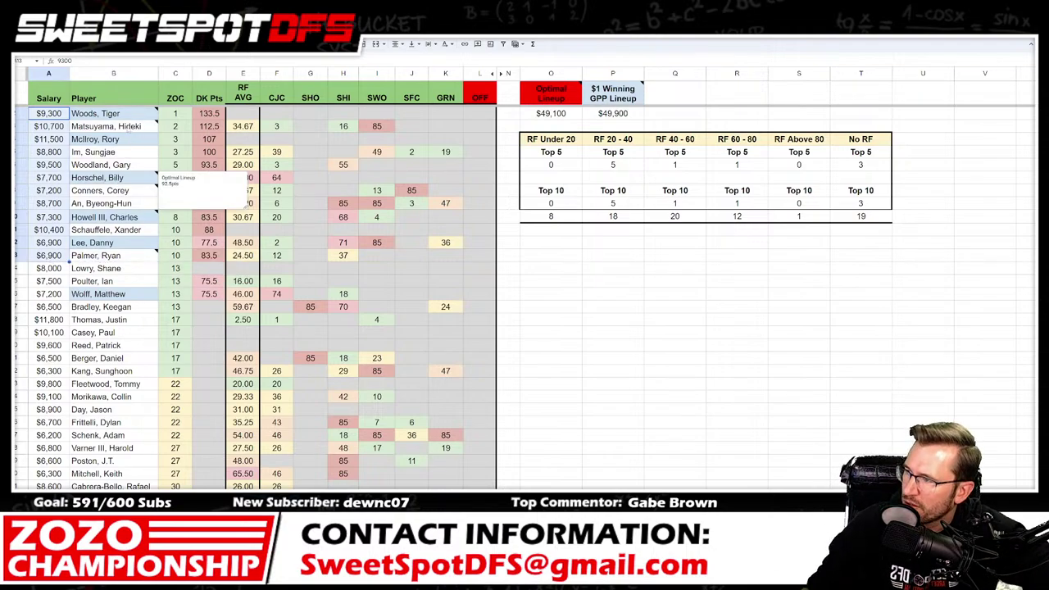
click(115, 126)
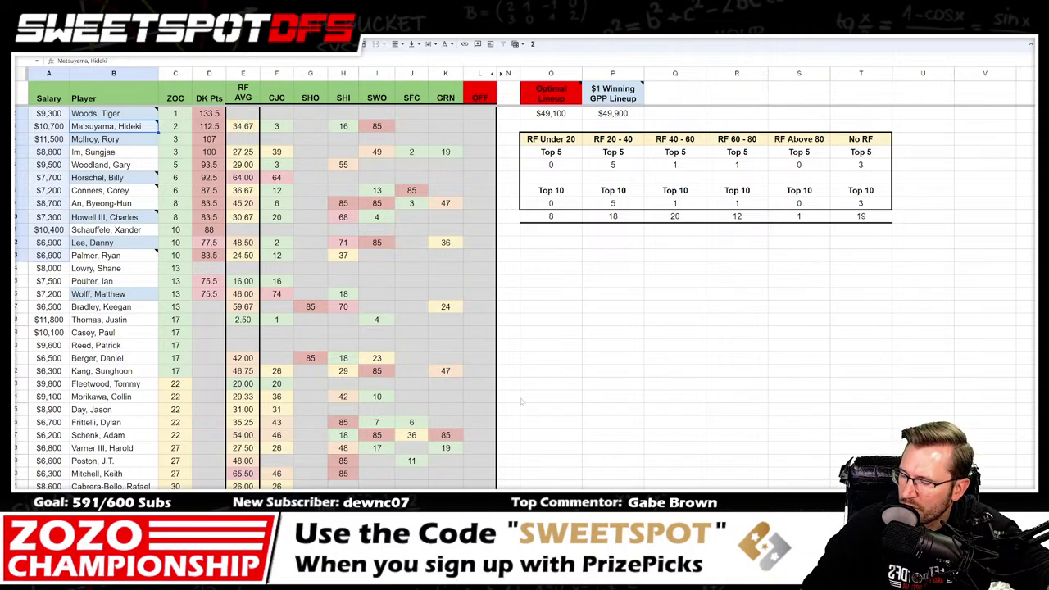
key(ctrl+shift+Page_Down)
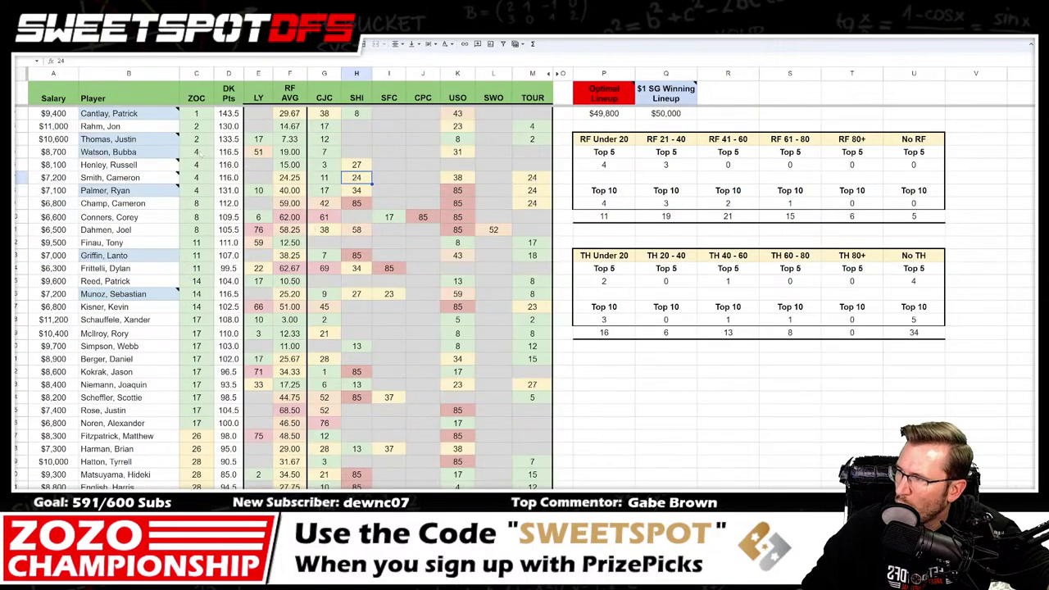
drag(54, 113, 53, 229)
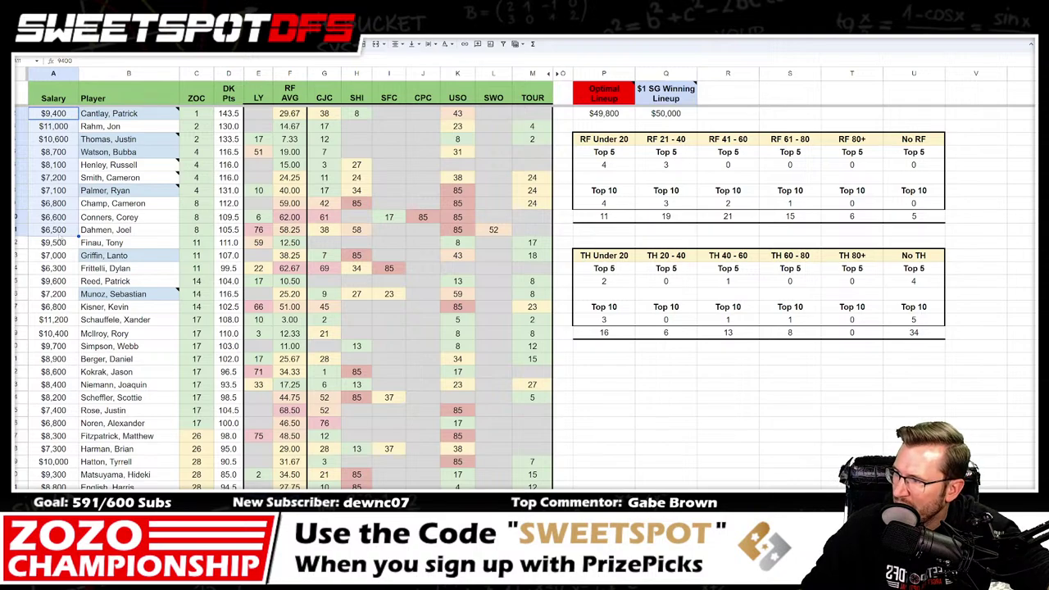
click(131, 295)
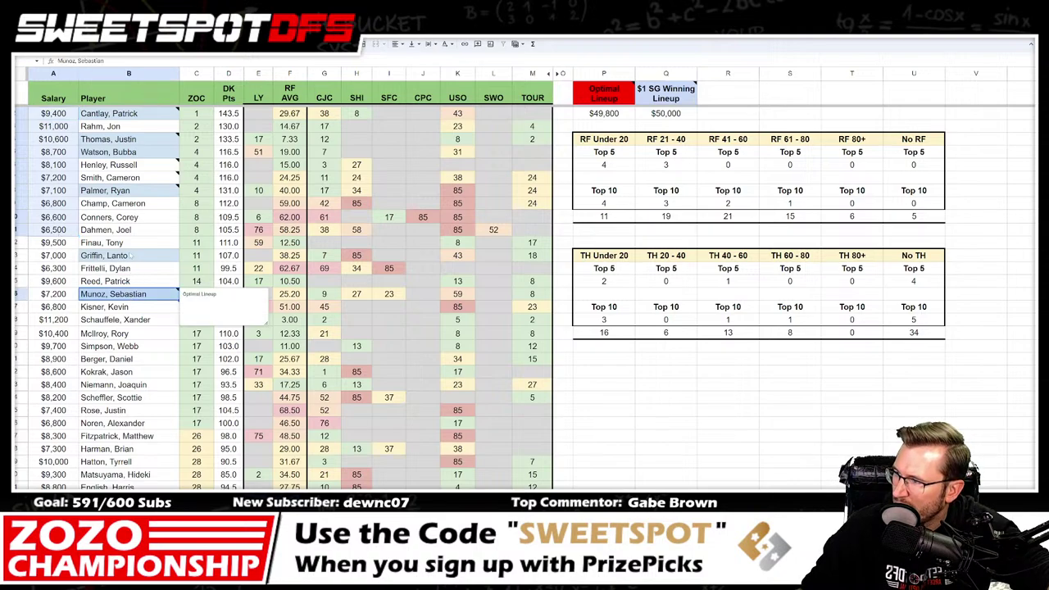
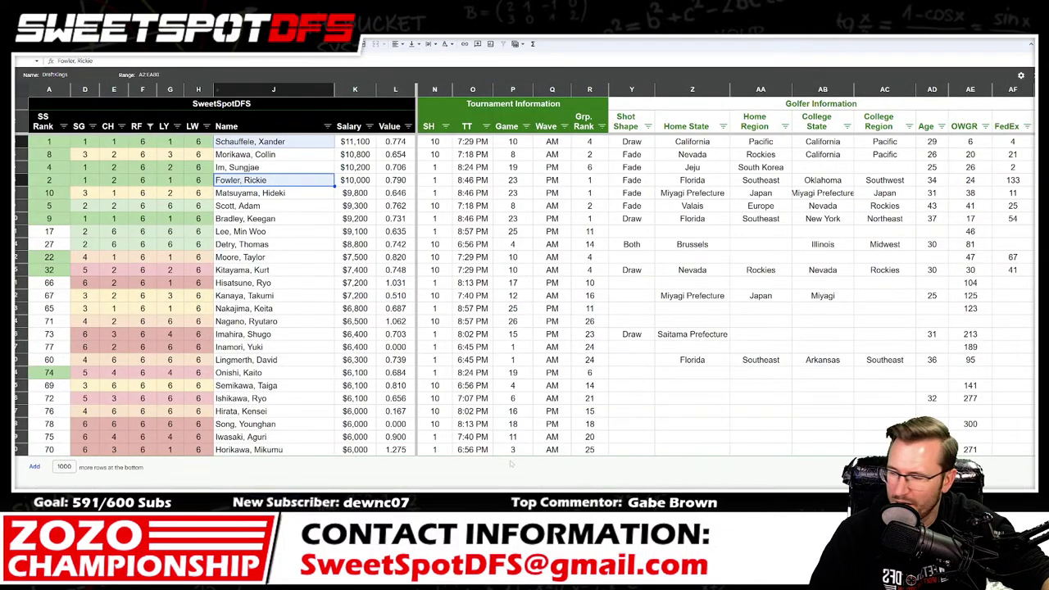
key(alt+Tab)
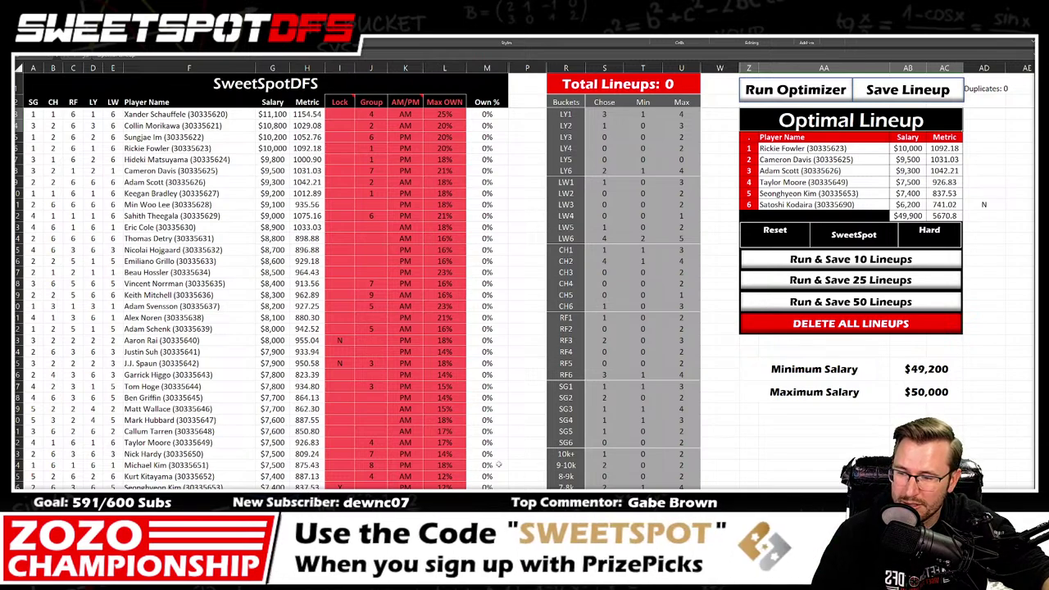
click(853, 445)
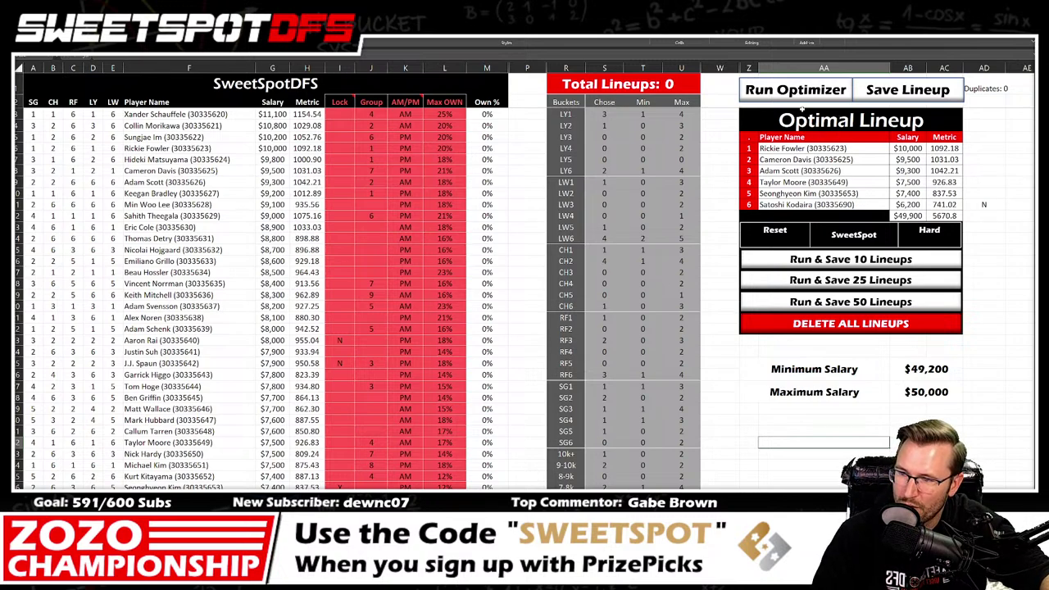
key(ctrl+Page_Down)
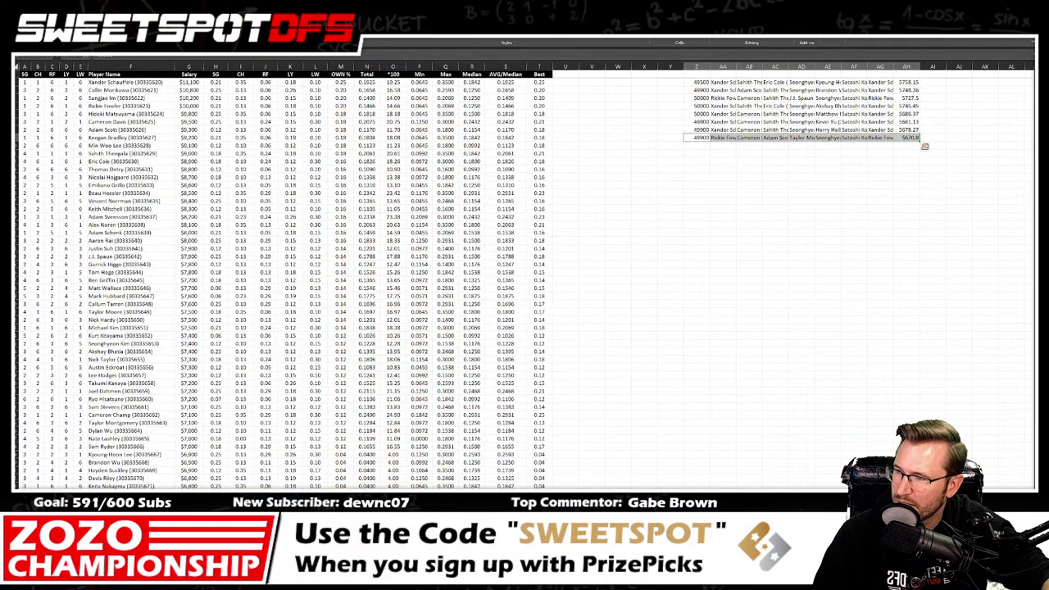
key(ctrl+Page_Up)
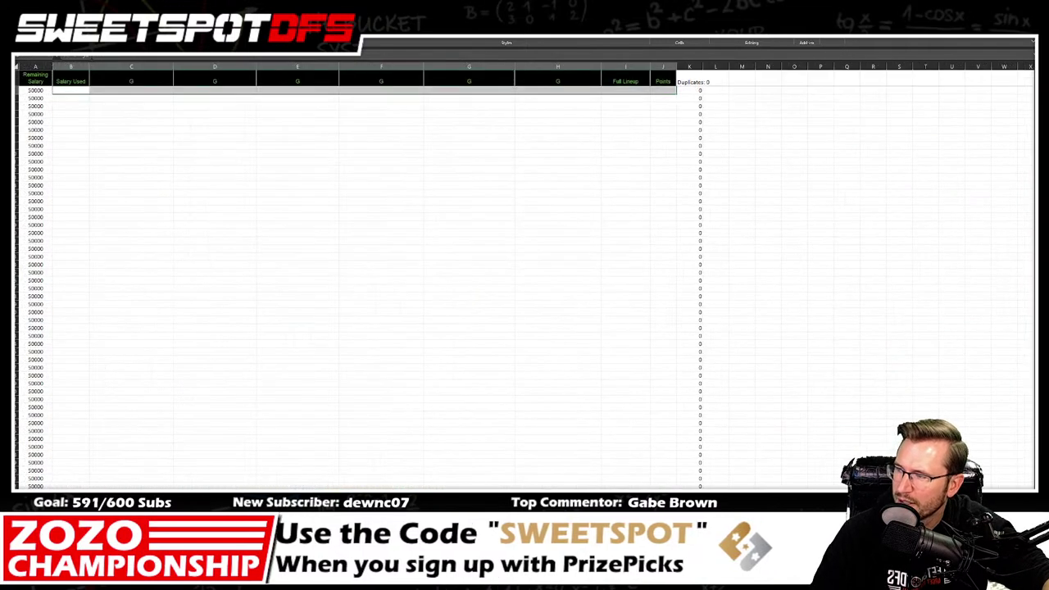
key(ctrl+Page_Up)
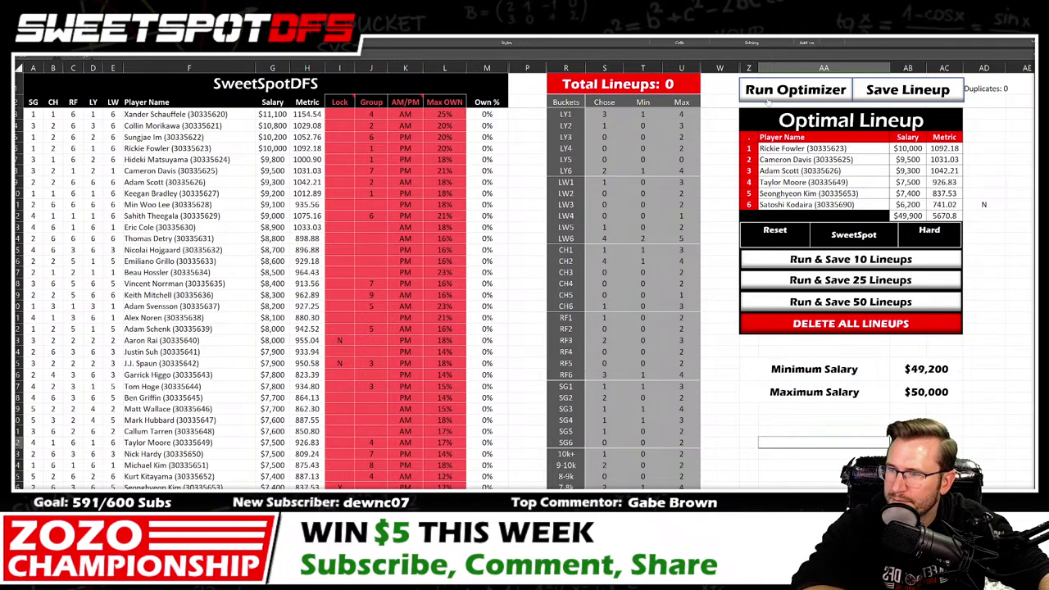
Step: Set Lock to N for the $7,500 golfer with metric 926.83 and rerun the optimizer
click(341, 443)
click(358, 444)
click(338, 465)
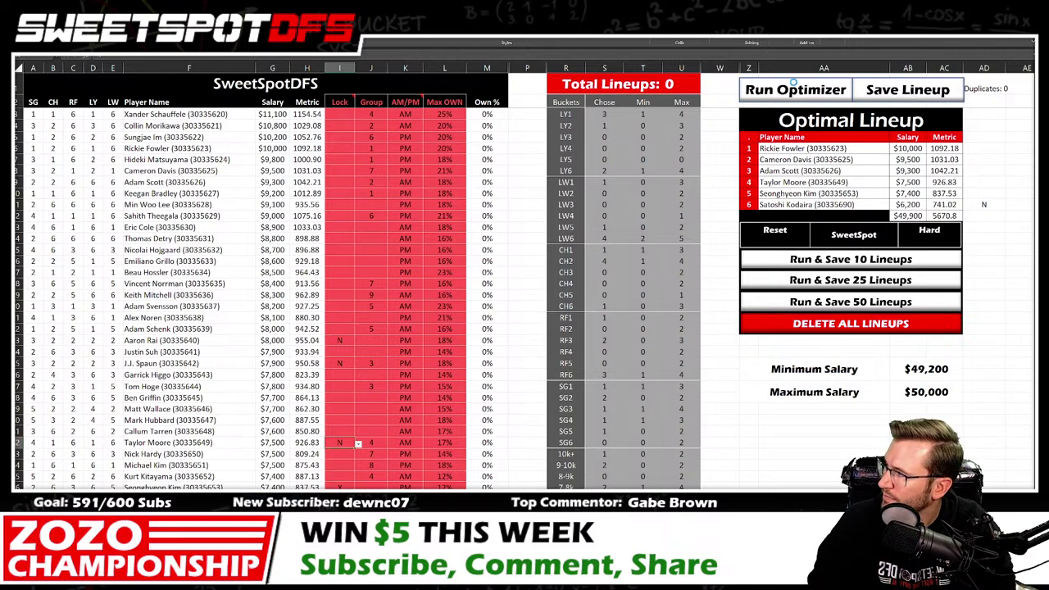
click(793, 84)
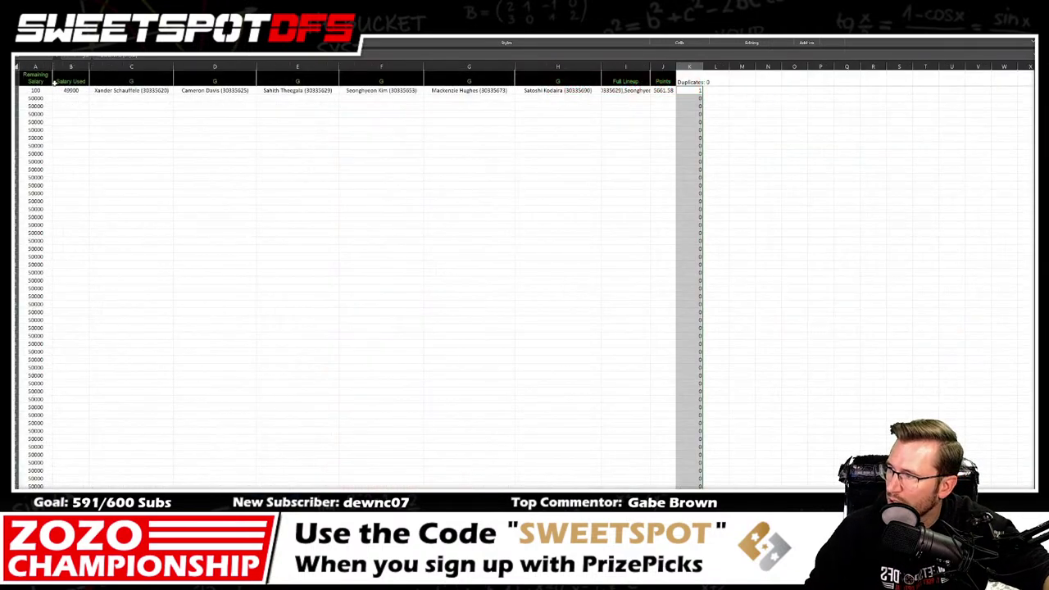
Step: Copy the saved $49,900 lineup with 5661.58 points and paste it as values below the eight stored lineups in column Z
drag(83, 91, 662, 90)
key(ctrl+c)
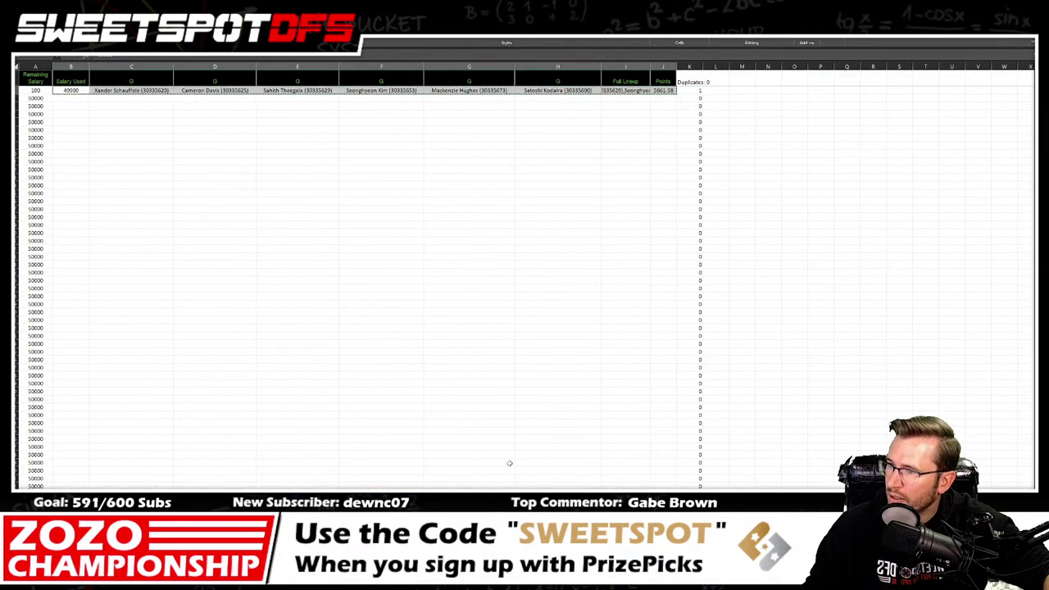
key(ctrl+Page_Up)
right_click(703, 148)
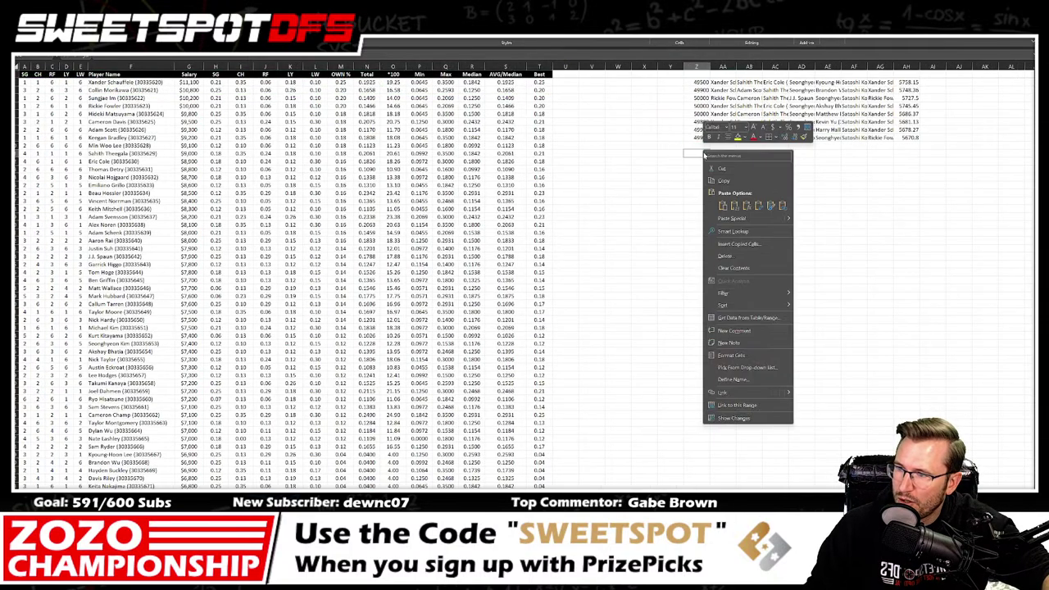
click(735, 201)
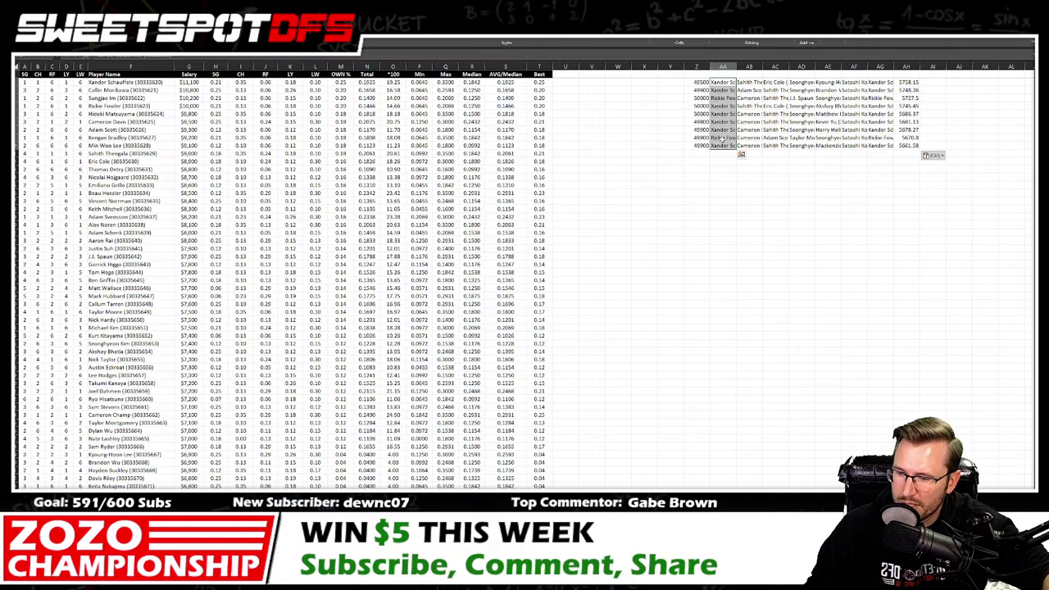
click(721, 153)
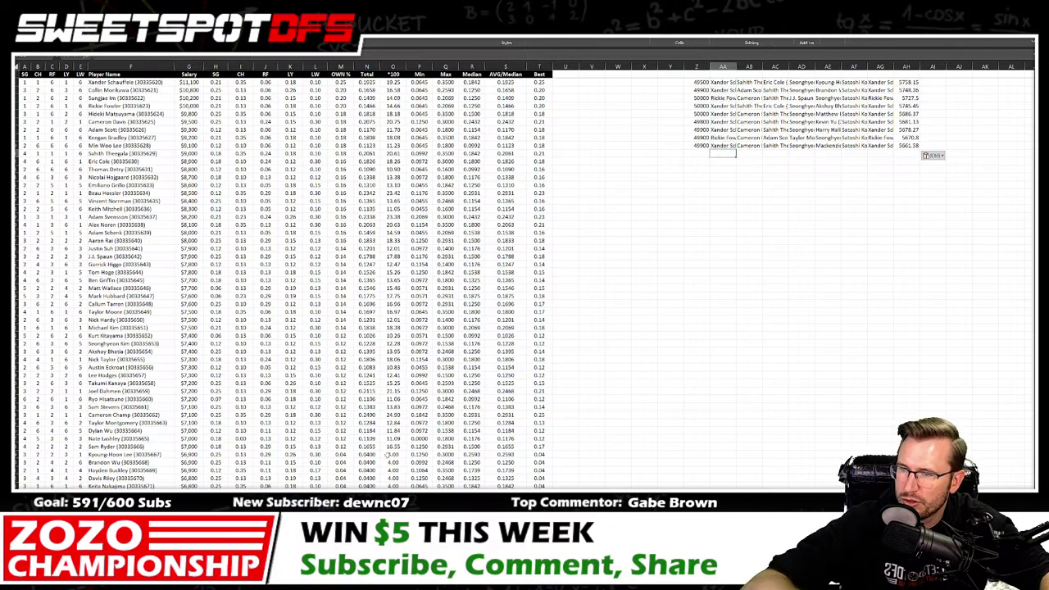
Step: Clear the saved lineup row from the lineups sheet and all Lock entries from the optimizer sheet
click(78, 498)
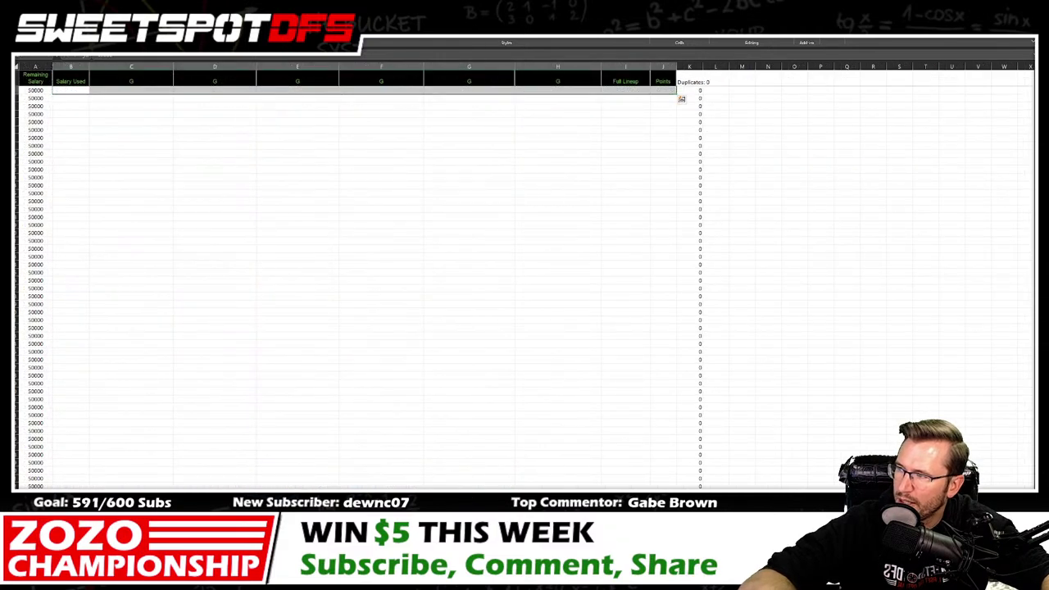
key(ctrl+Page_Up)
scroll(338, 316, down, 20)
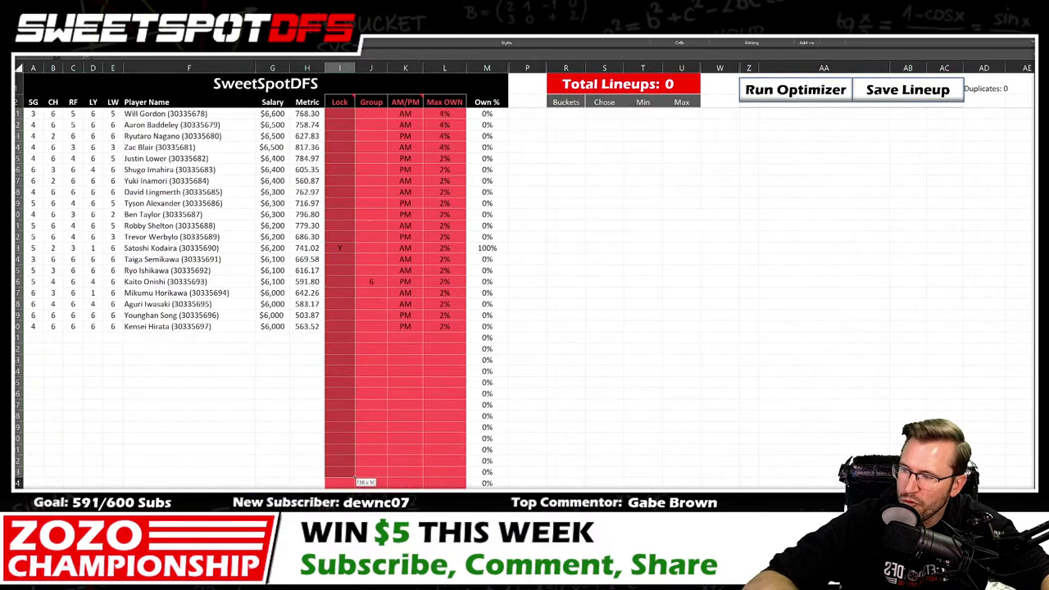
scroll(347, 202, up, 20)
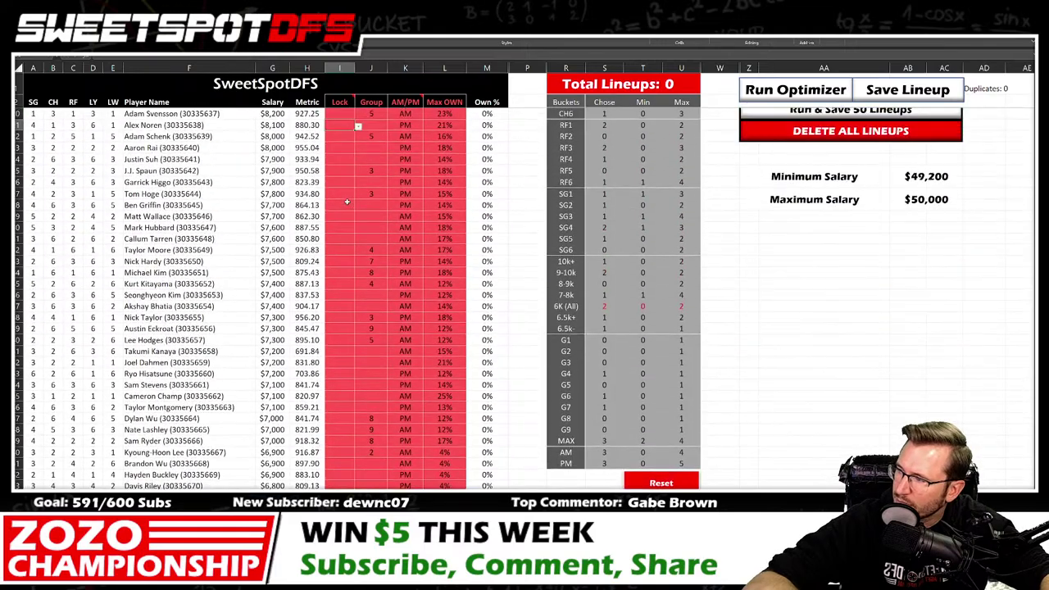
scroll(347, 202, up, 4)
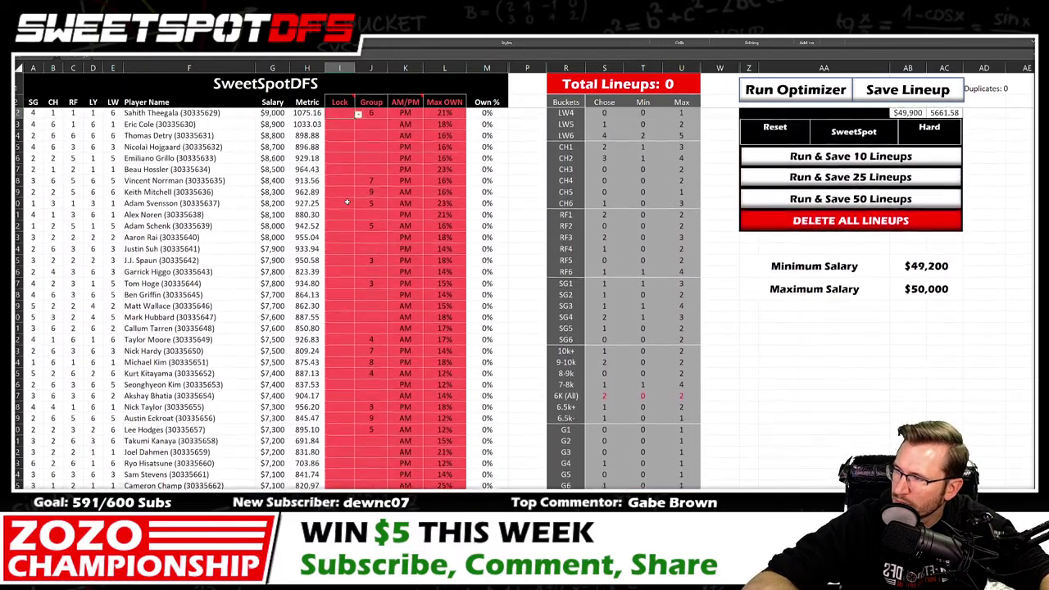
Step: Set Lock to Y for the $9,500 golfer with metric 1031.03 and the $8,500 golfer with metric 964.43
scroll(347, 201, up, 1)
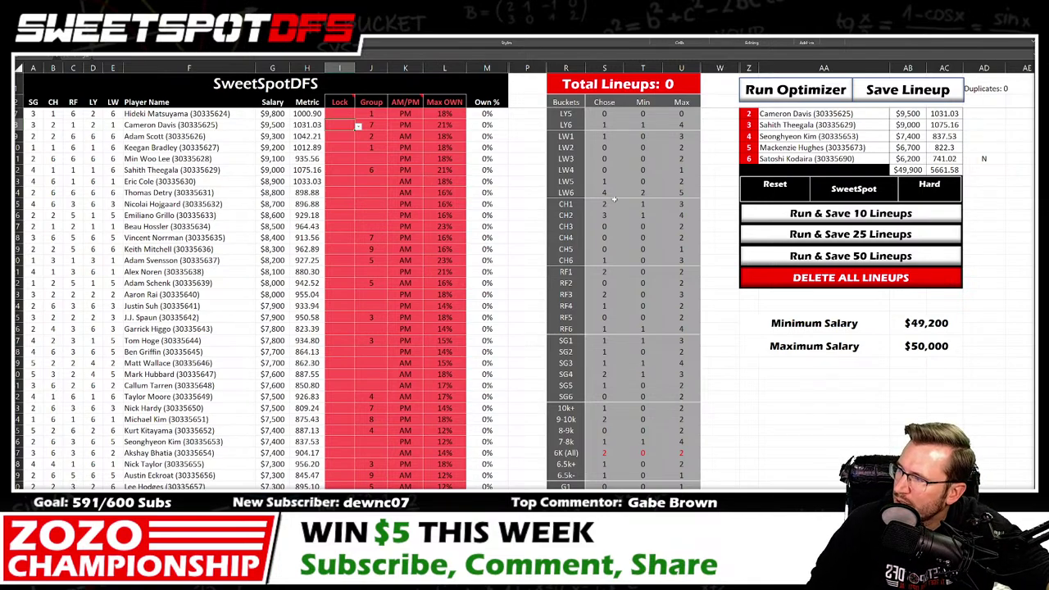
click(358, 127)
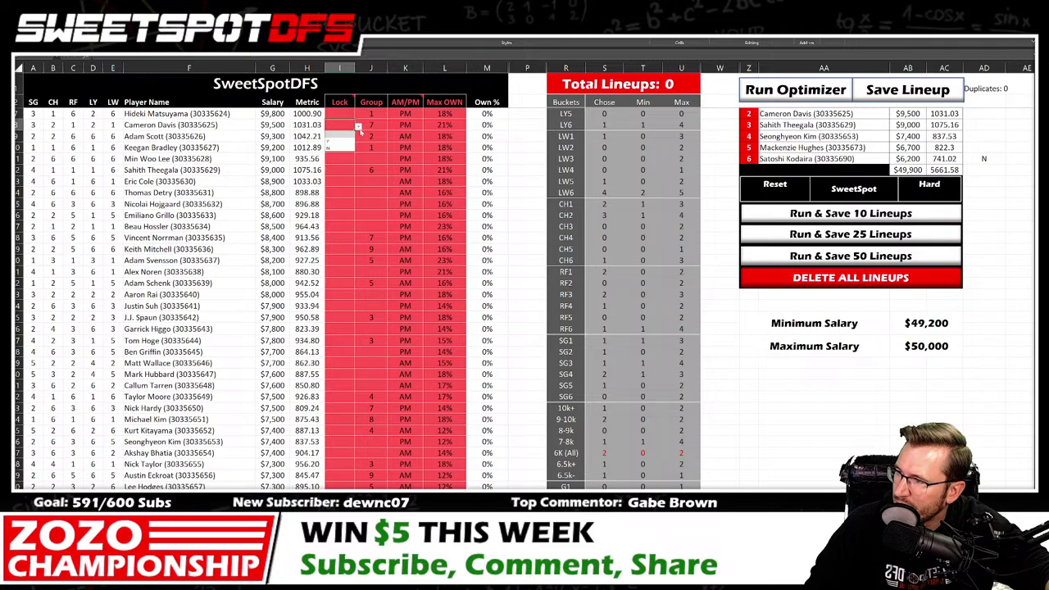
click(334, 141)
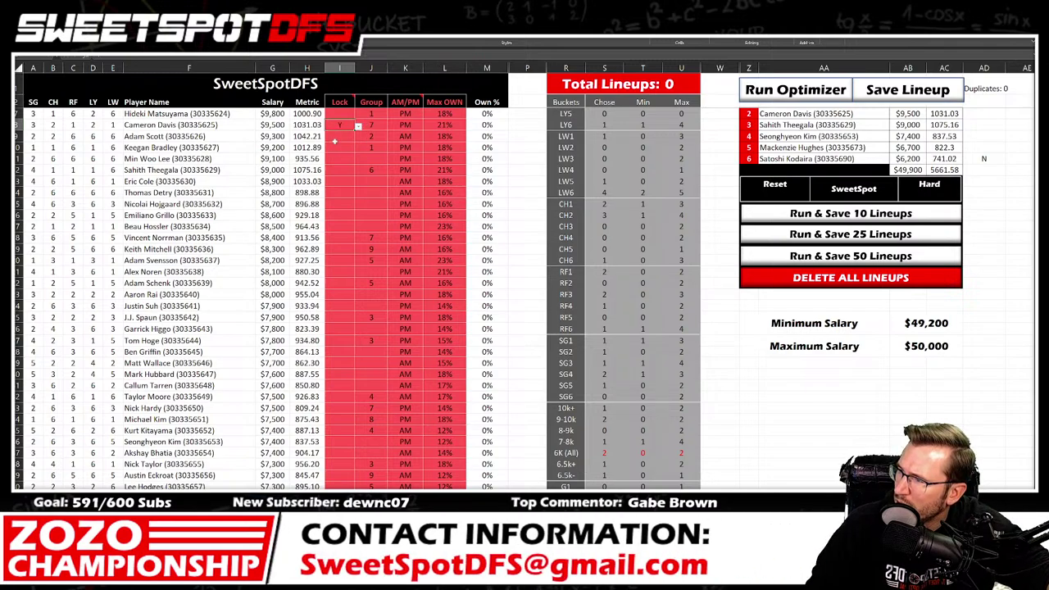
click(342, 227)
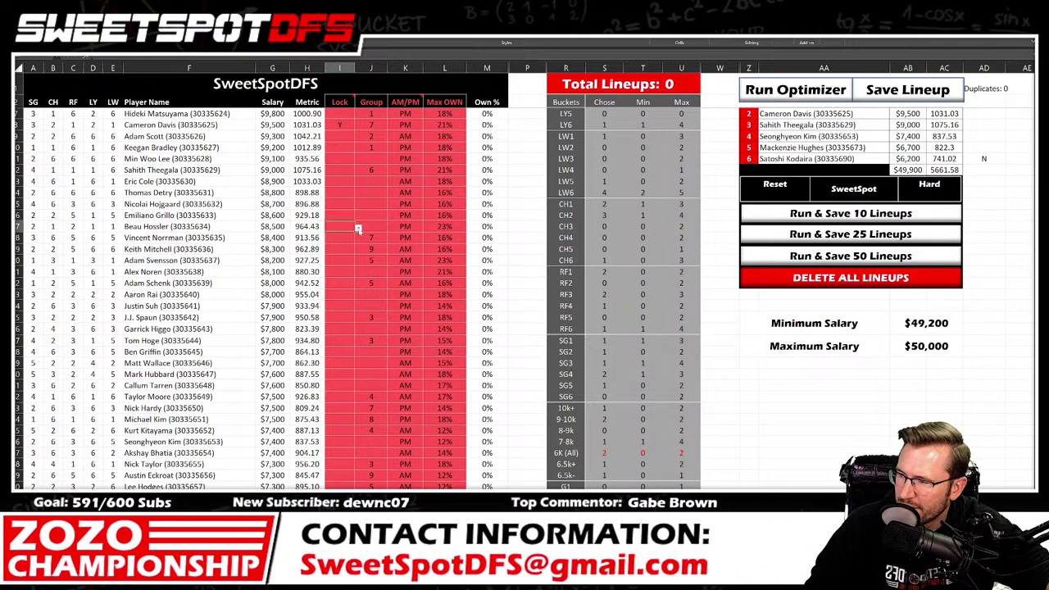
click(358, 229)
click(341, 244)
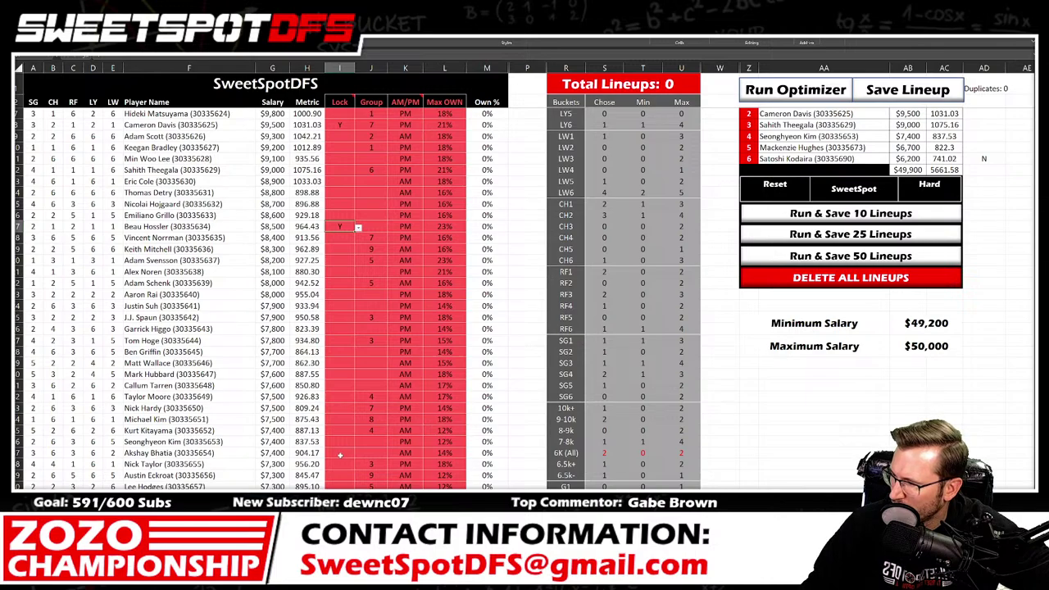
Step: Set Lock to Y for the $6,800 golfer with metric 706.13 in the optimizer's player list
mouse_move(339, 456)
mouse_down()
mouse_move(340, 487)
mouse_move(339, 474)
mouse_up()
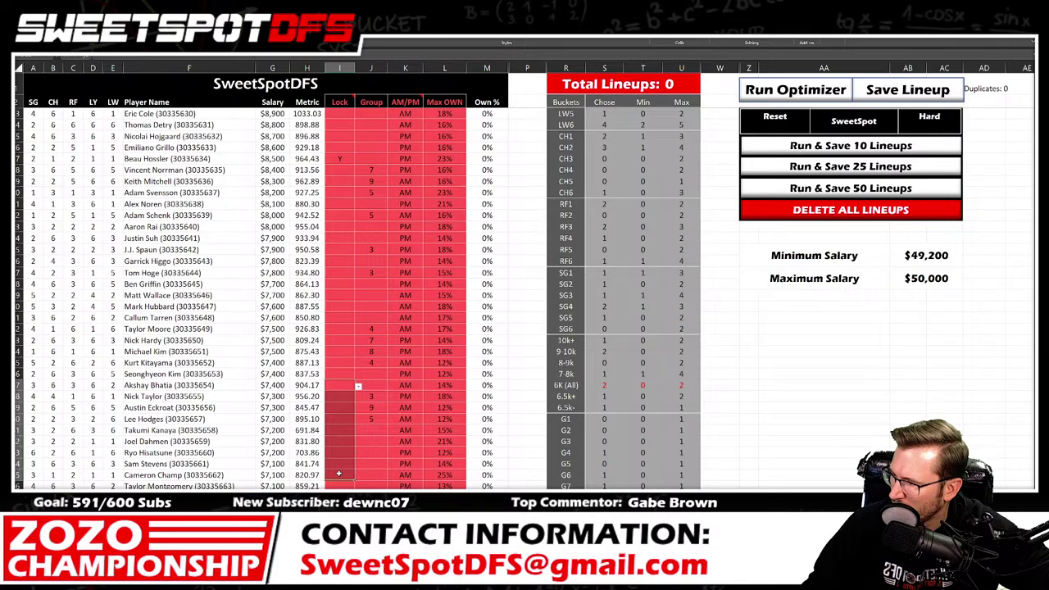
drag(338, 473, 340, 484)
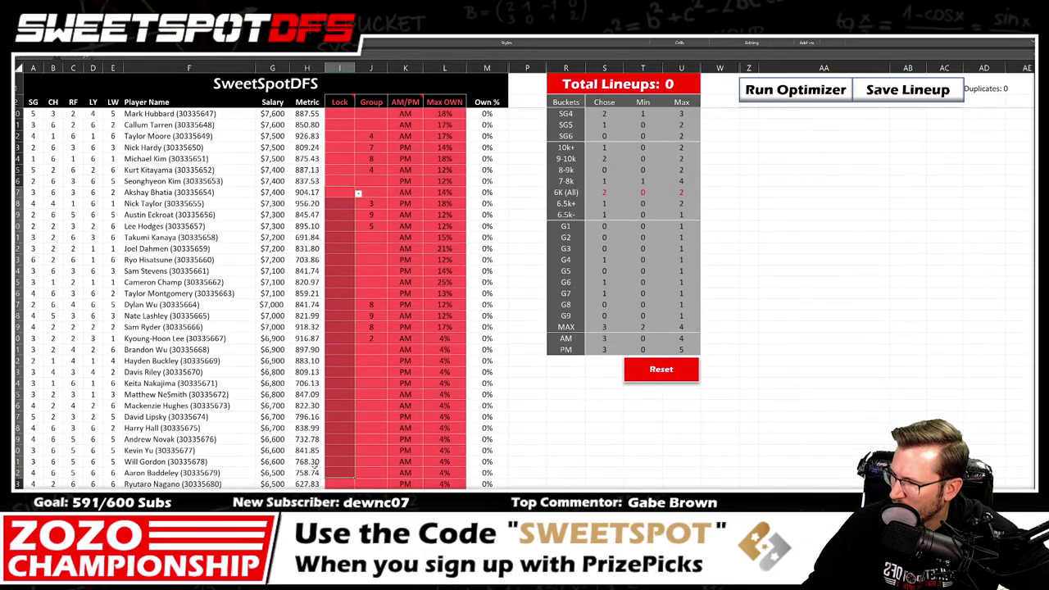
click(164, 394)
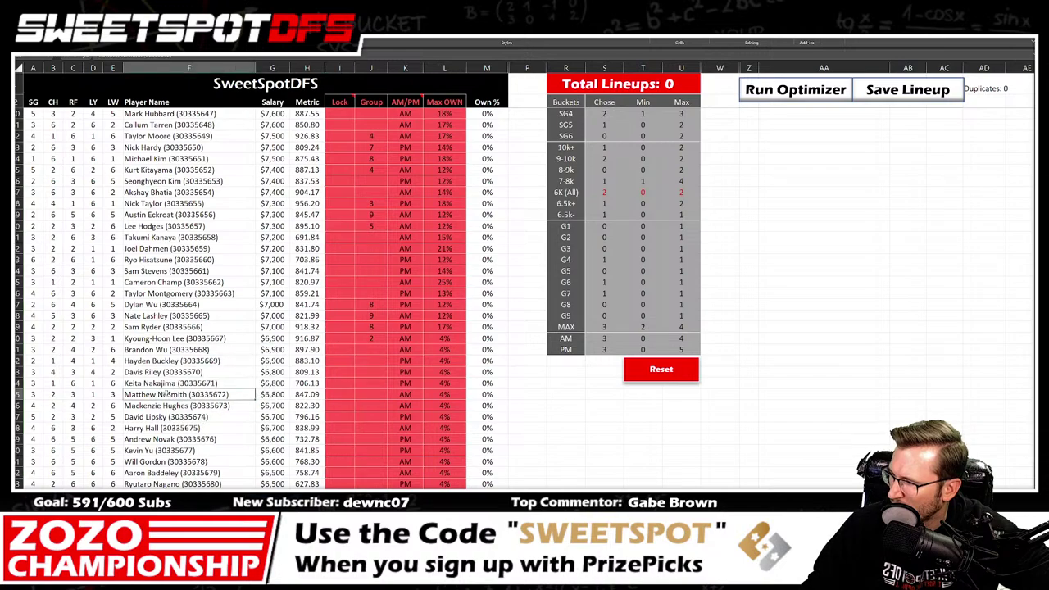
click(340, 382)
click(358, 383)
click(352, 394)
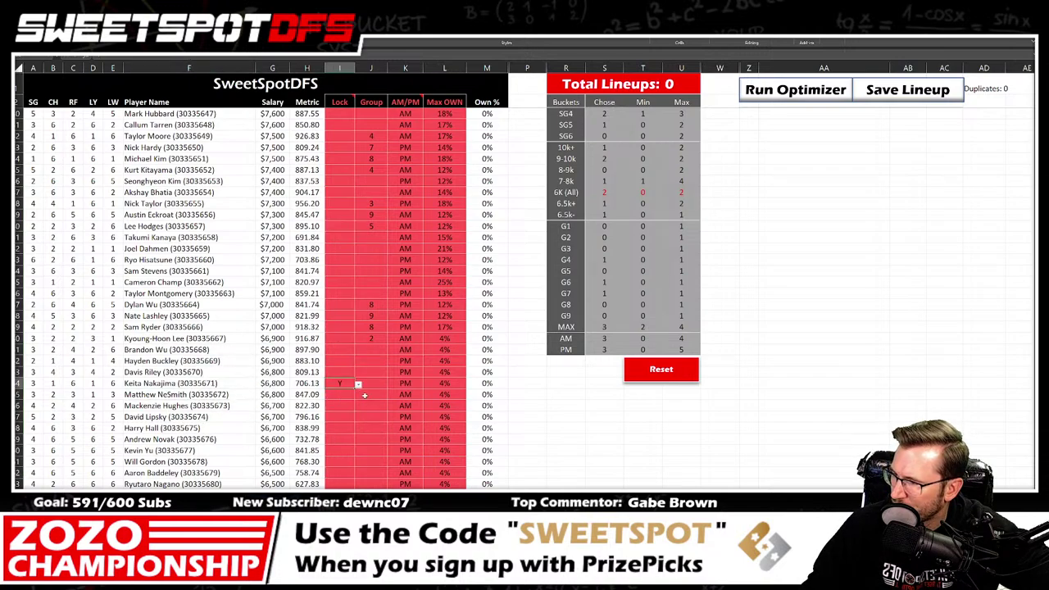
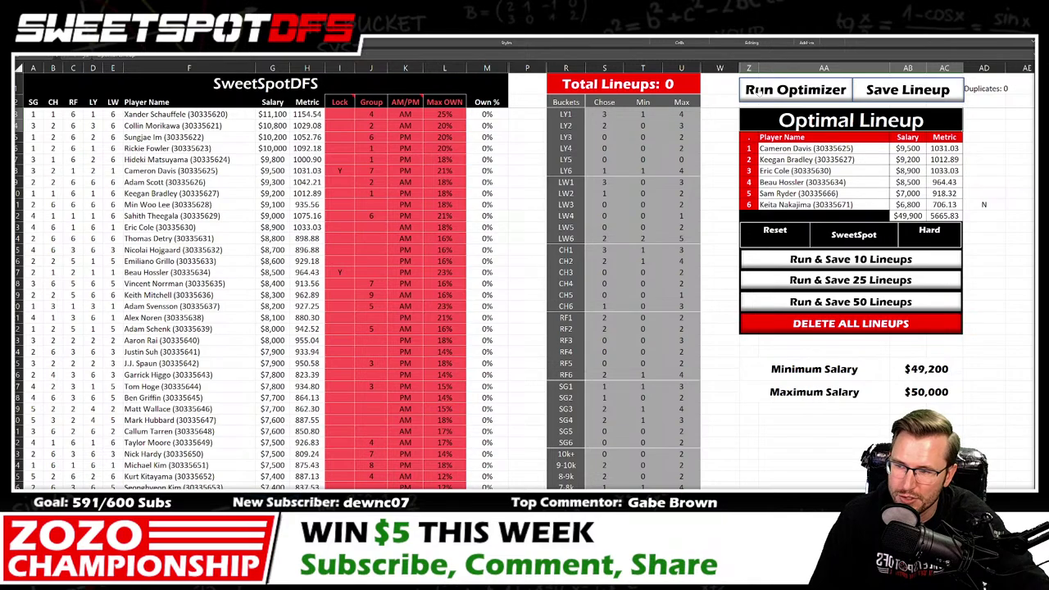
Step: Store the $49,900 lineup with 5665.83 points as values in the next free row of column Z on the ownership sheet
click(760, 92)
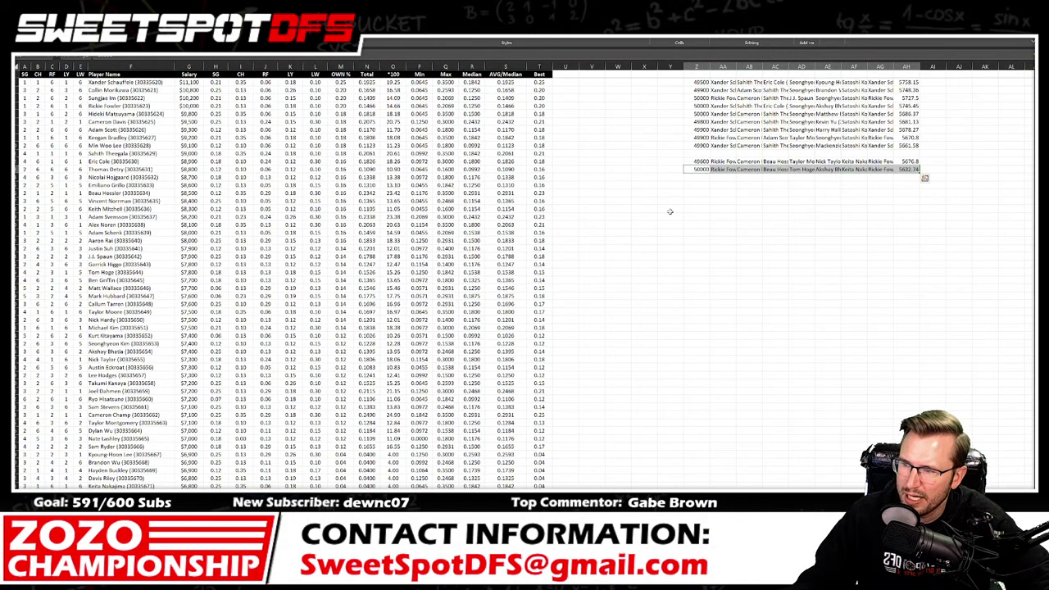
right_click(697, 181)
click(729, 236)
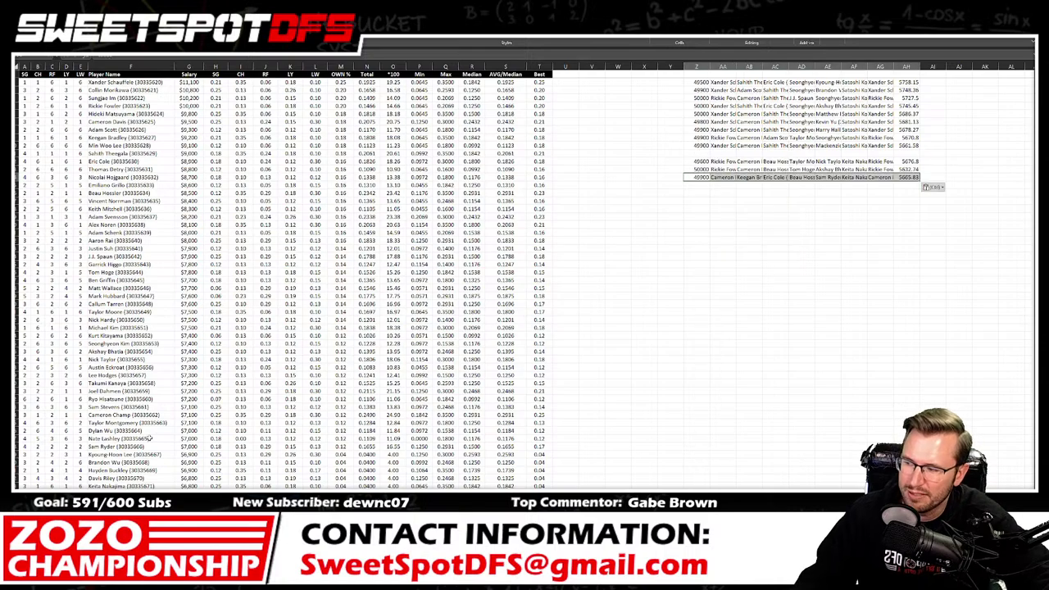
click(133, 491)
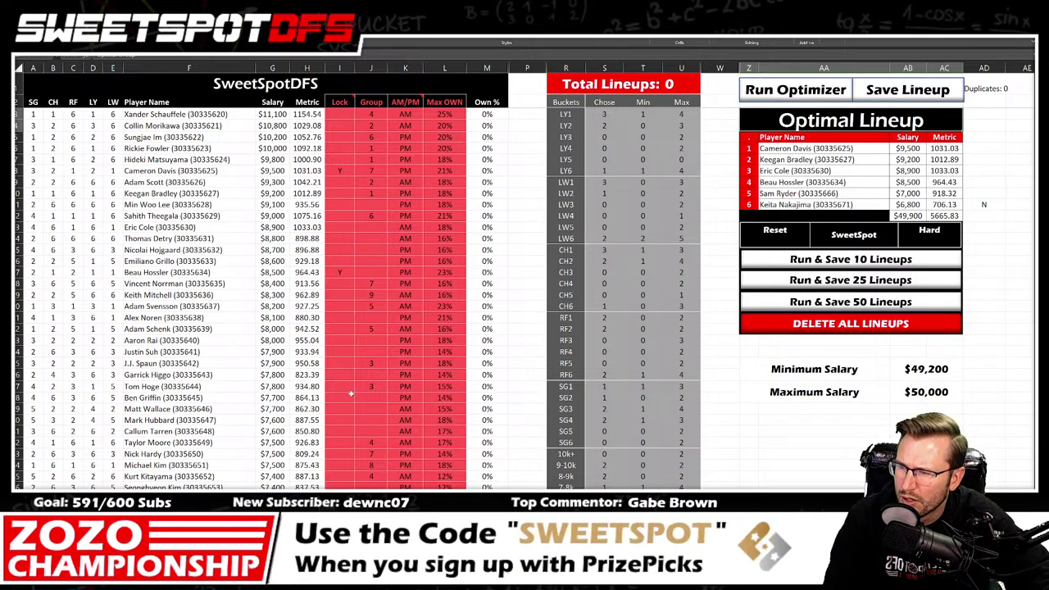
Step: Set Lock to N for the $7,000 golfer with metric 918.32 and rerun the optimizer
drag(339, 477, 354, 459)
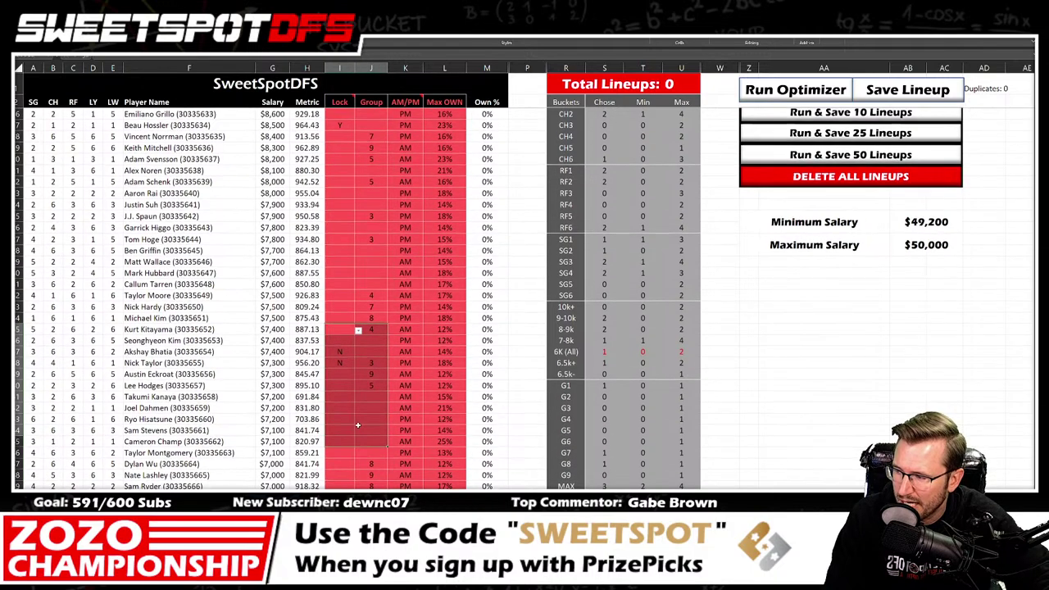
click(348, 485)
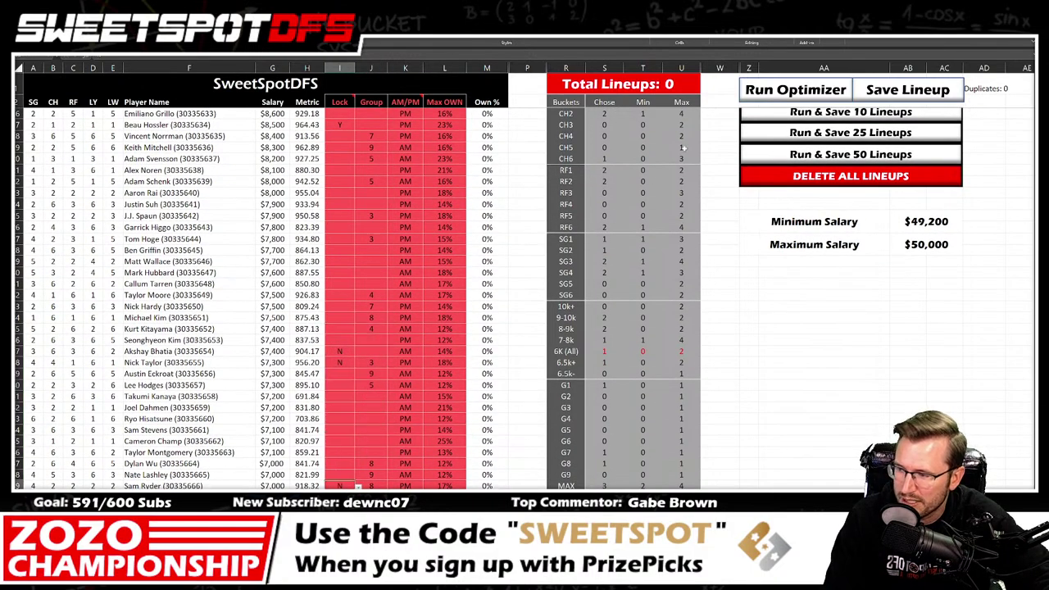
click(783, 90)
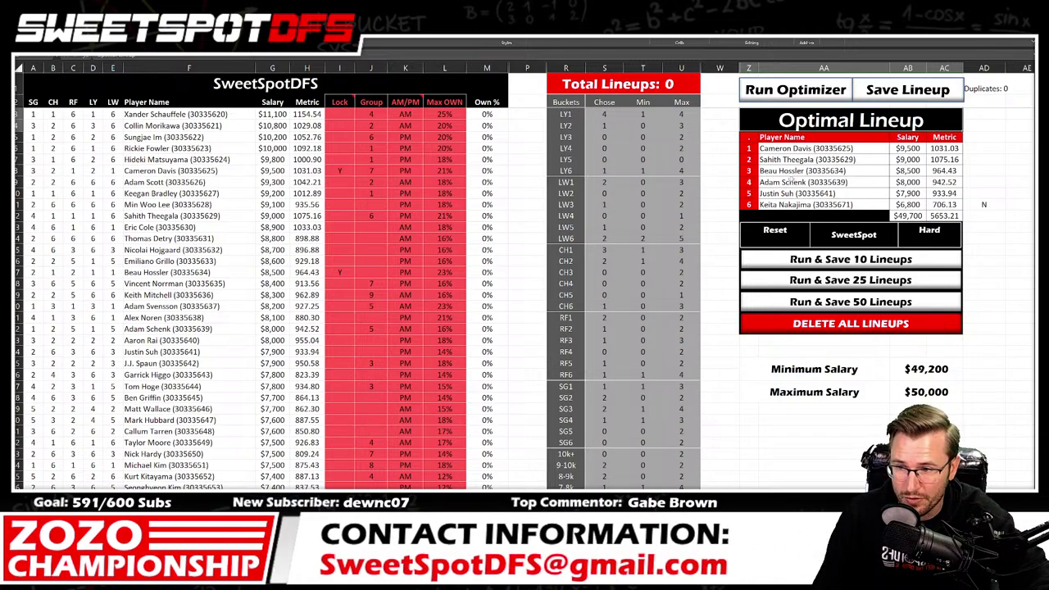
Step: Save the $49,700 lineup with 5653.21 points and paste it as values below the last stored lineup in column Z
click(848, 87)
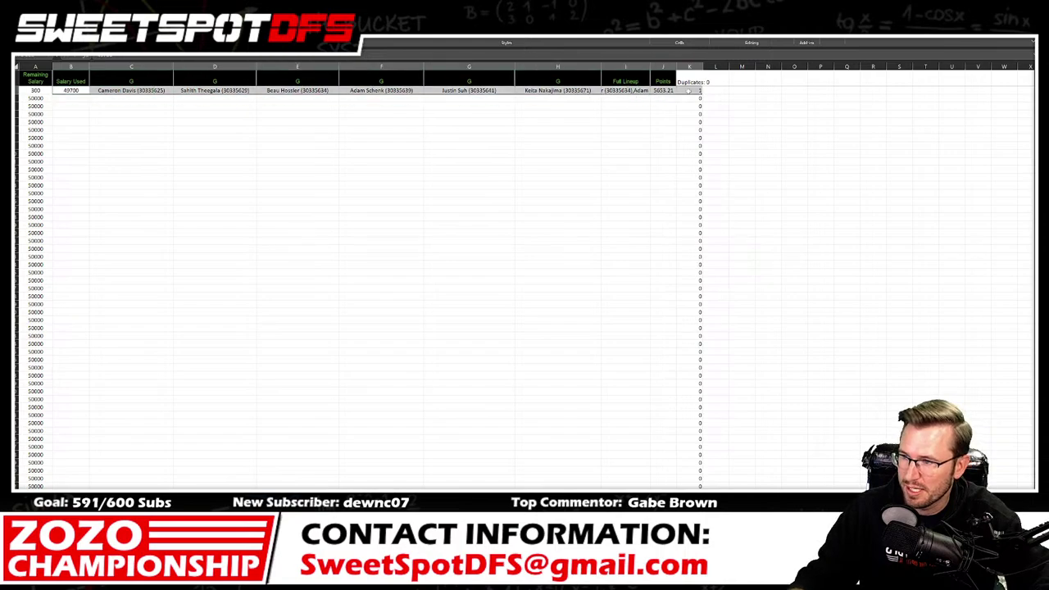
key(ctrl+Page_Up)
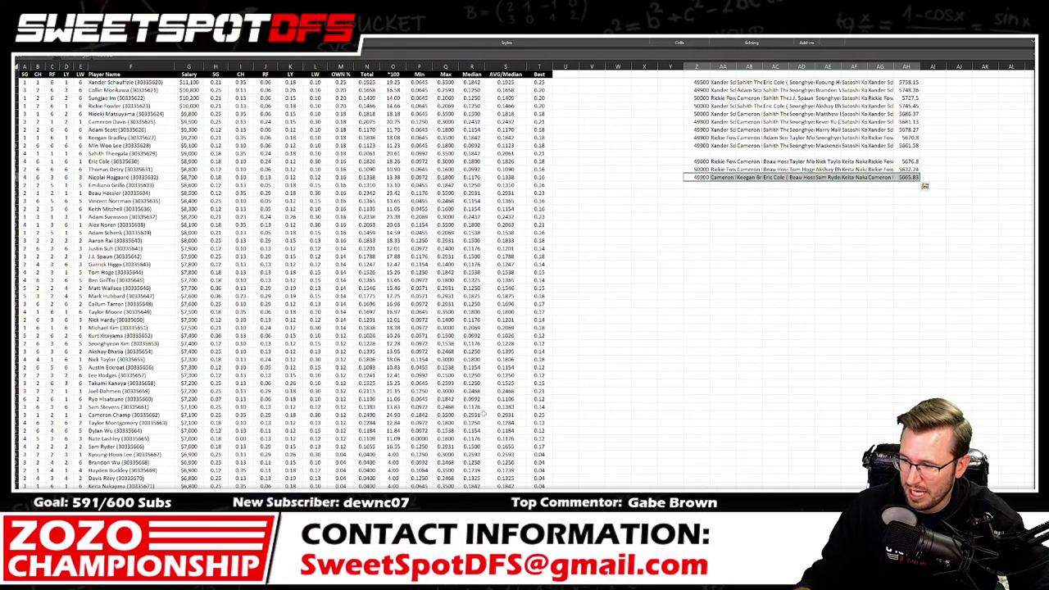
right_click(702, 185)
click(732, 240)
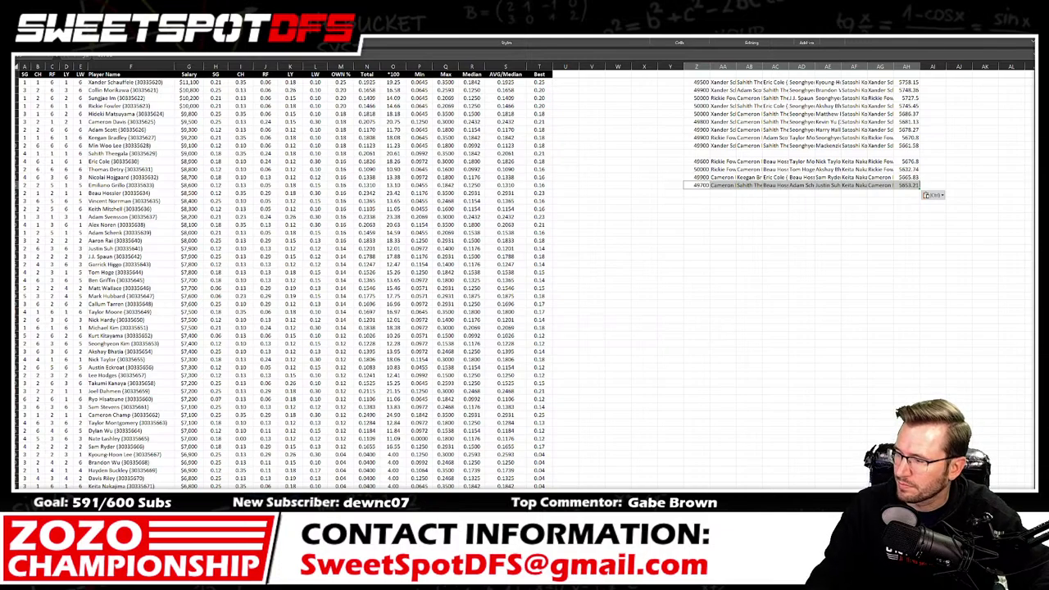
key(ctrl+Page_Down)
key(ctrl+Page_Down)
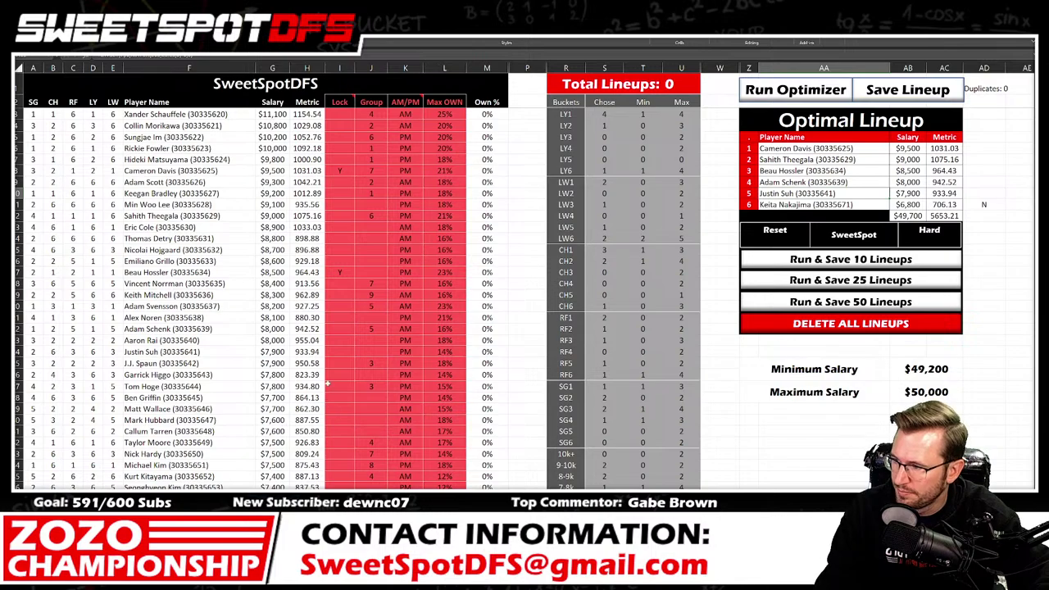
Step: Set Lock to N for the $7,900 golfer with metric 933.94 and rerun the optimizer
click(332, 352)
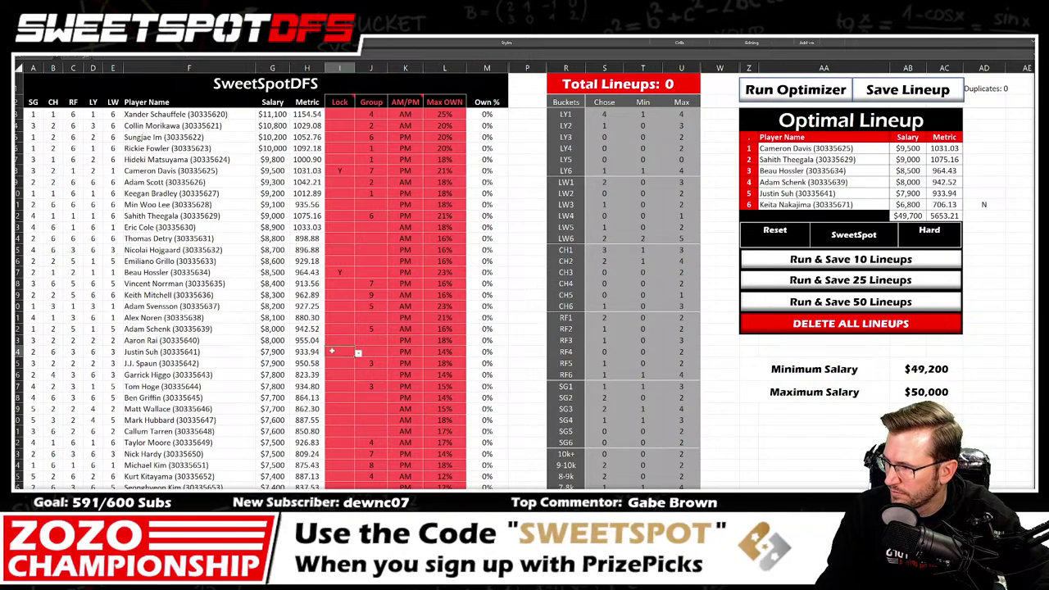
click(358, 353)
click(340, 374)
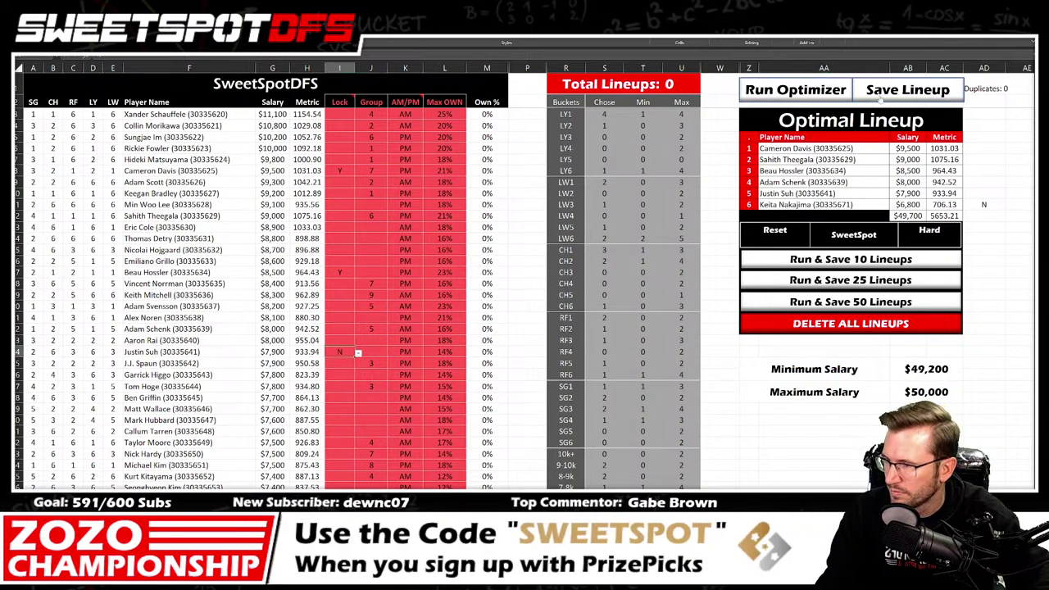
click(803, 91)
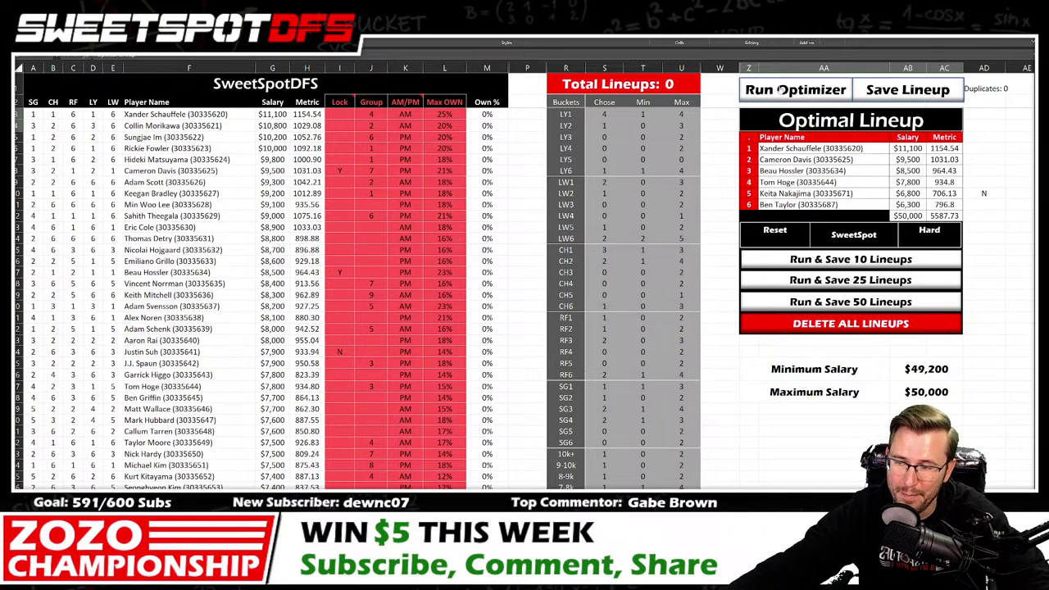
Step: Save the $50,000 lineup with 5587.73 points and paste it as values below the last stored lineup in column Z
click(916, 91)
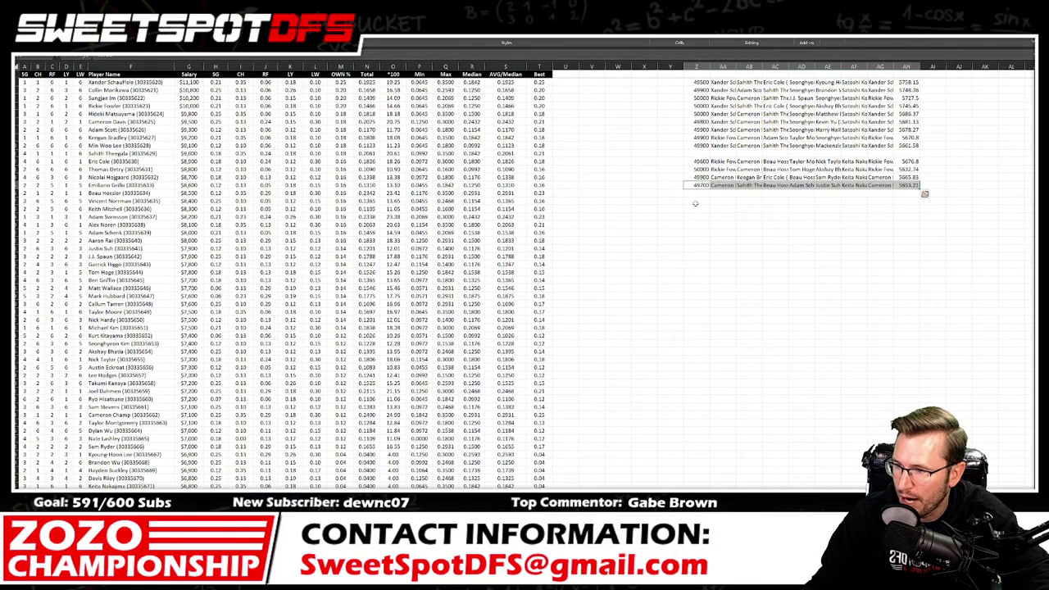
right_click(691, 193)
click(722, 249)
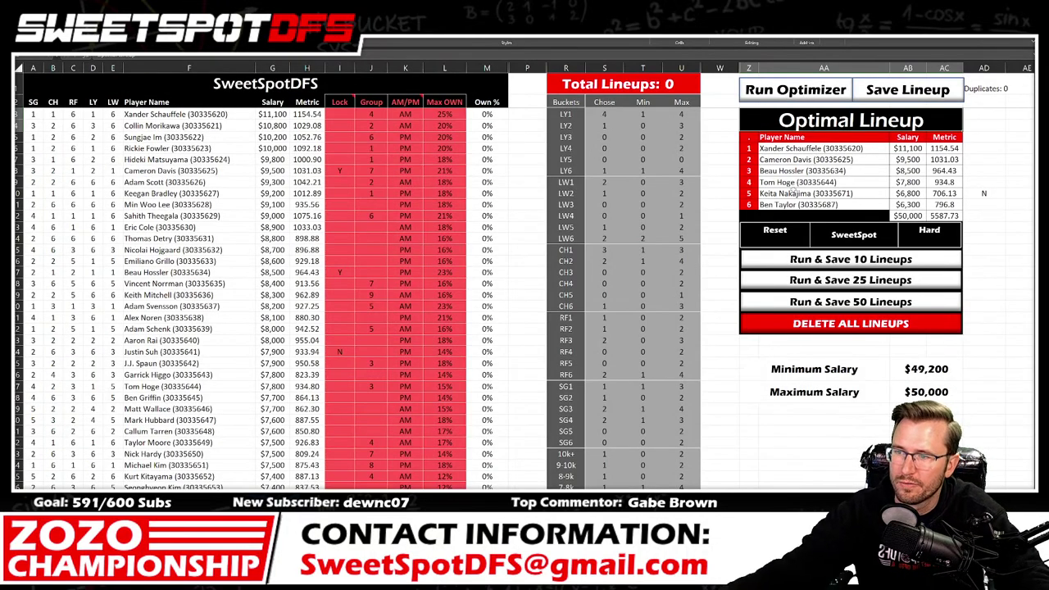
Step: Set Lock to N for the $6,300 golfer with metric 796.80 and rerun the optimizer
scroll(242, 250, down, 18)
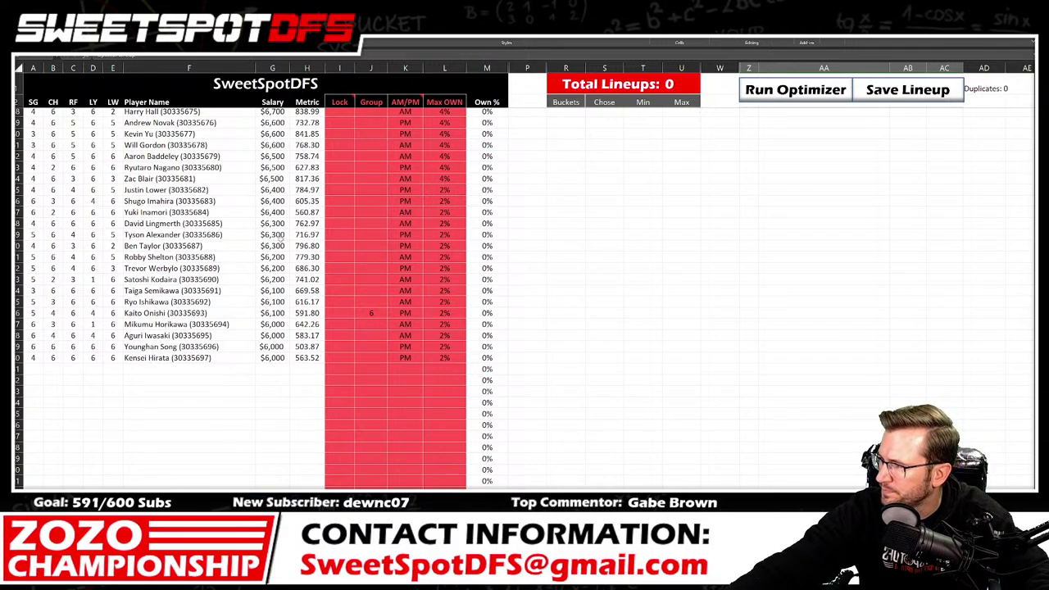
click(340, 246)
click(358, 247)
click(341, 269)
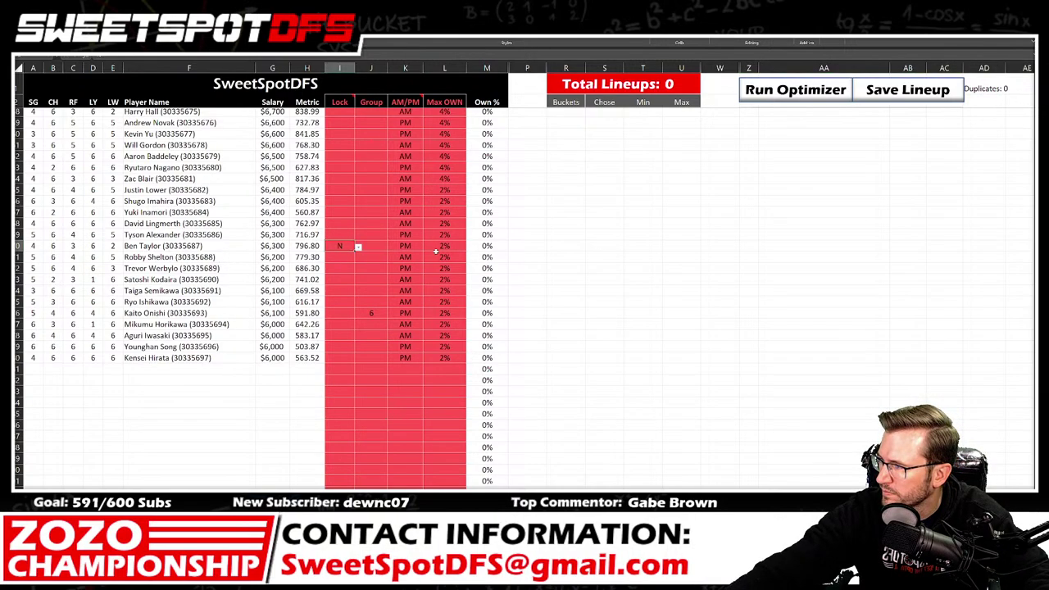
click(795, 90)
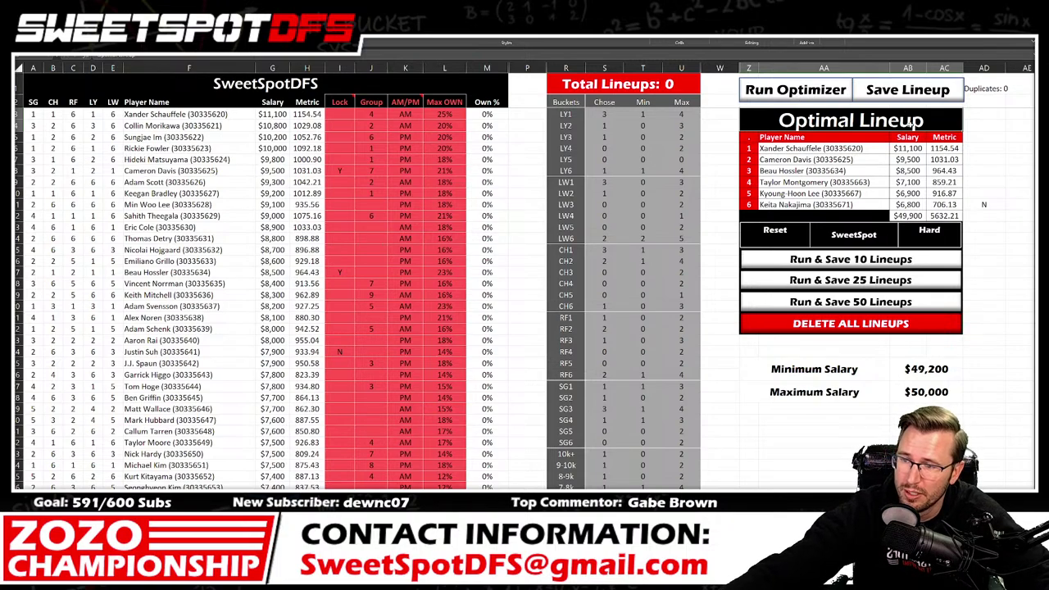
Step: Save the $49,900 lineup with 5632.21 points and paste it as values below the last stored lineup in column Z
click(923, 90)
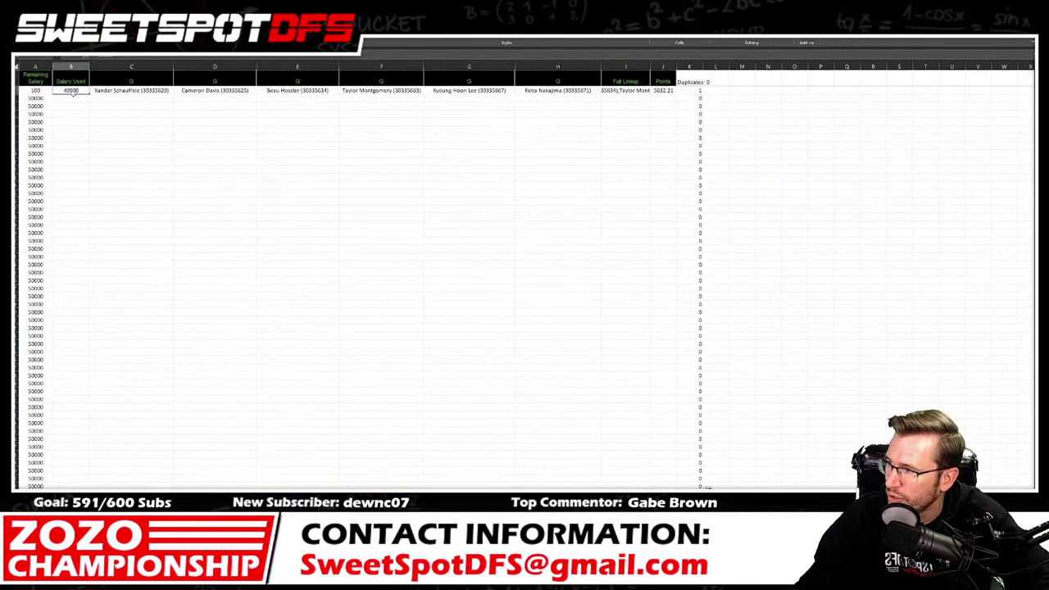
drag(72, 93, 666, 91)
key(ctrl+c)
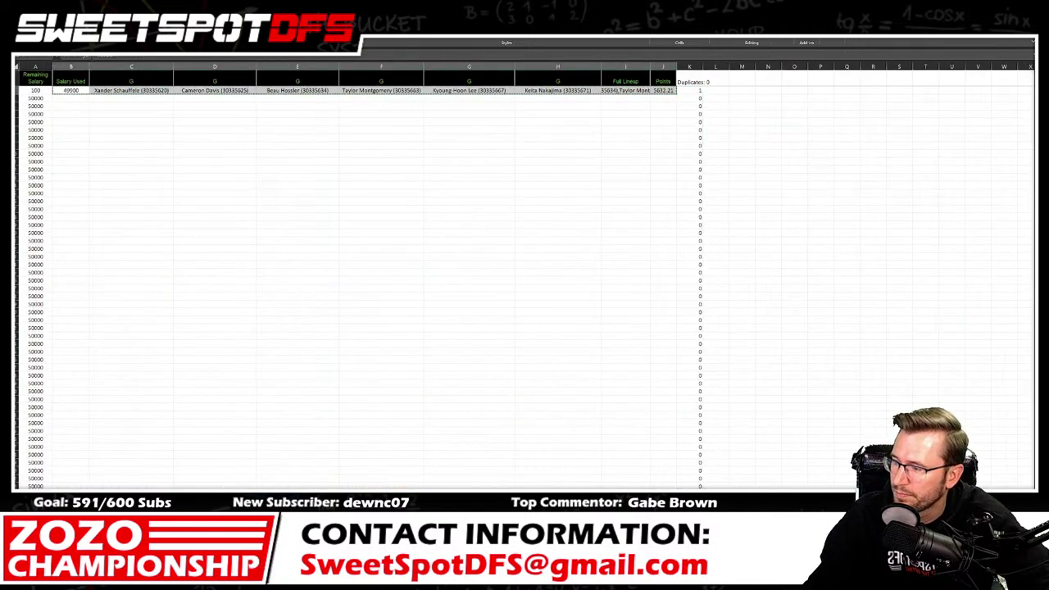
key(ctrl+Page_Up)
right_click(699, 205)
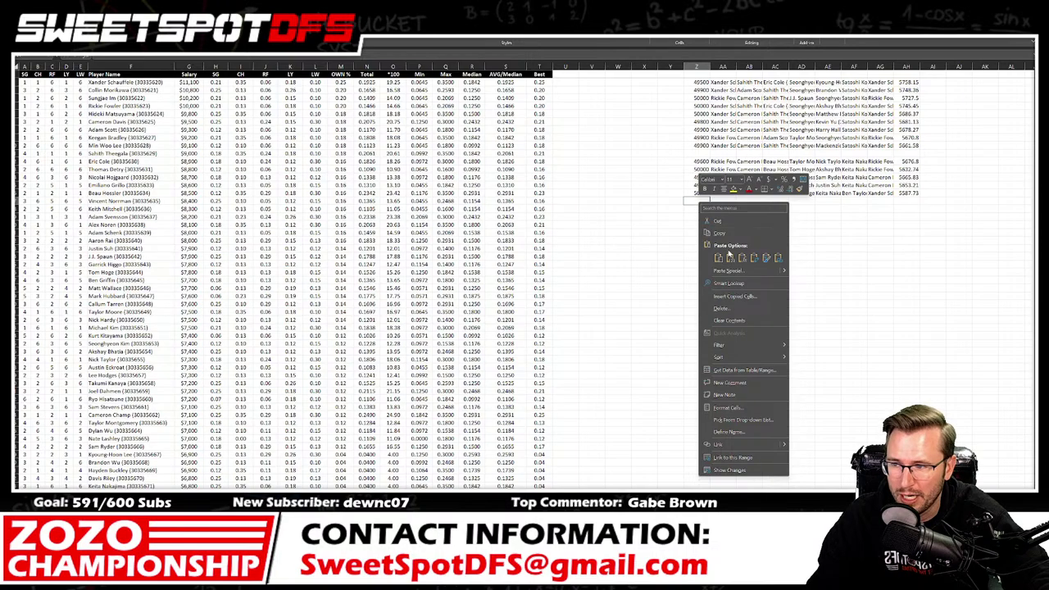
click(728, 257)
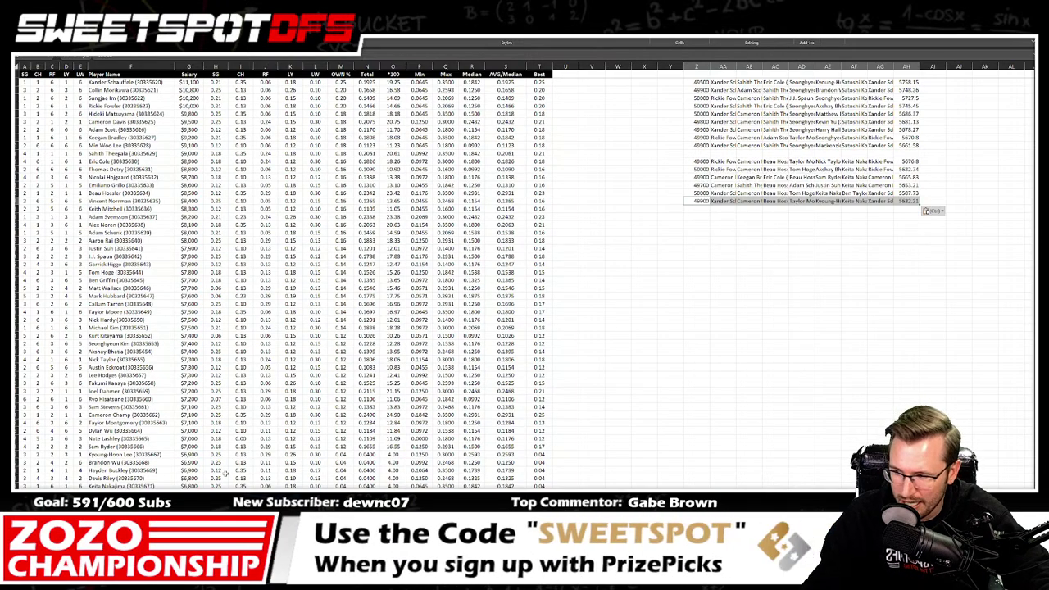
Step: Clear the saved lineup row from the lineups sheet and return to the optimizer sheet
key(ctrl+Page_Down)
key(Delete)
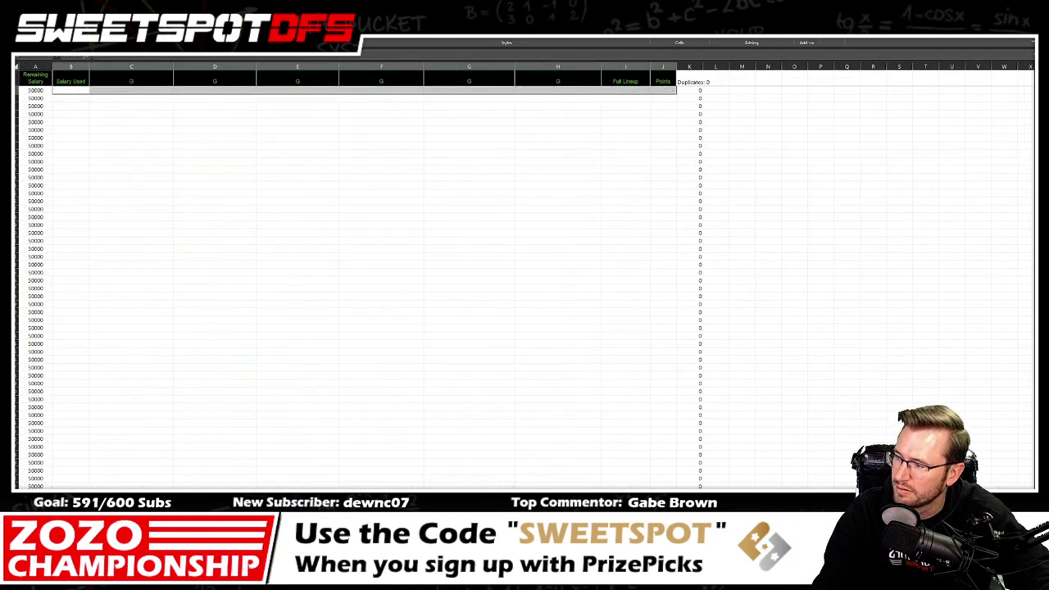
key(ctrl+Page_Up)
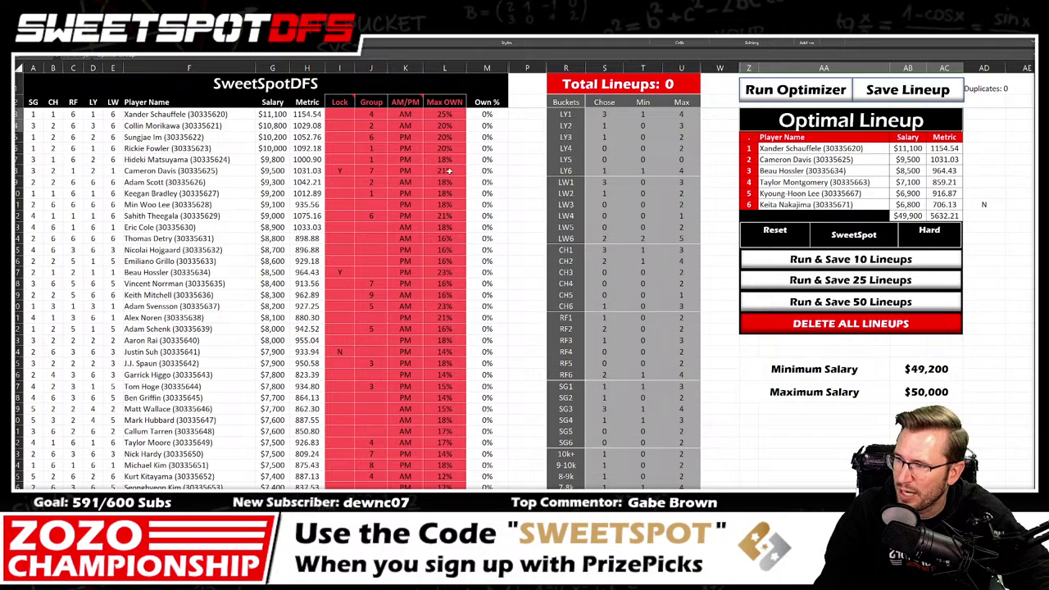
Step: Examine the bucket ratings and Max OWN value of the locked $9,500 golfer against the other golfers in the player list
drag(451, 172, 37, 170)
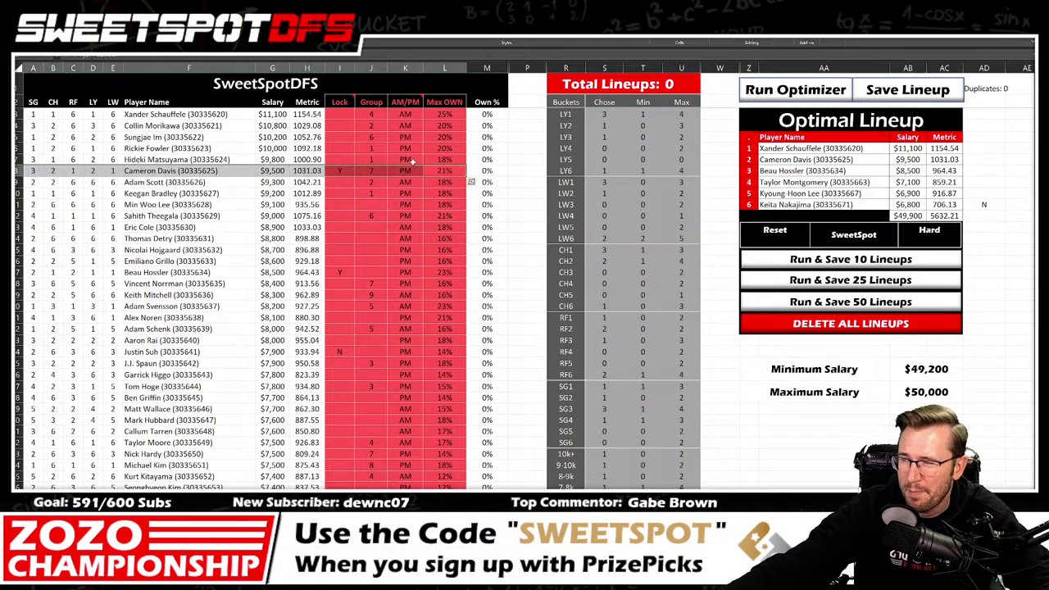
click(446, 171)
drag(447, 119, 441, 414)
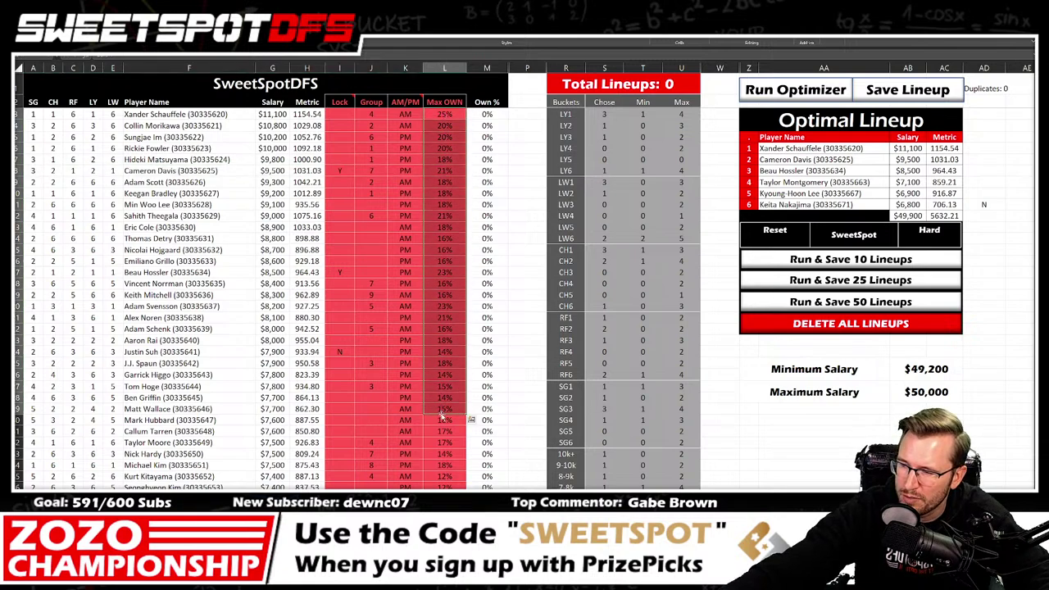
click(452, 170)
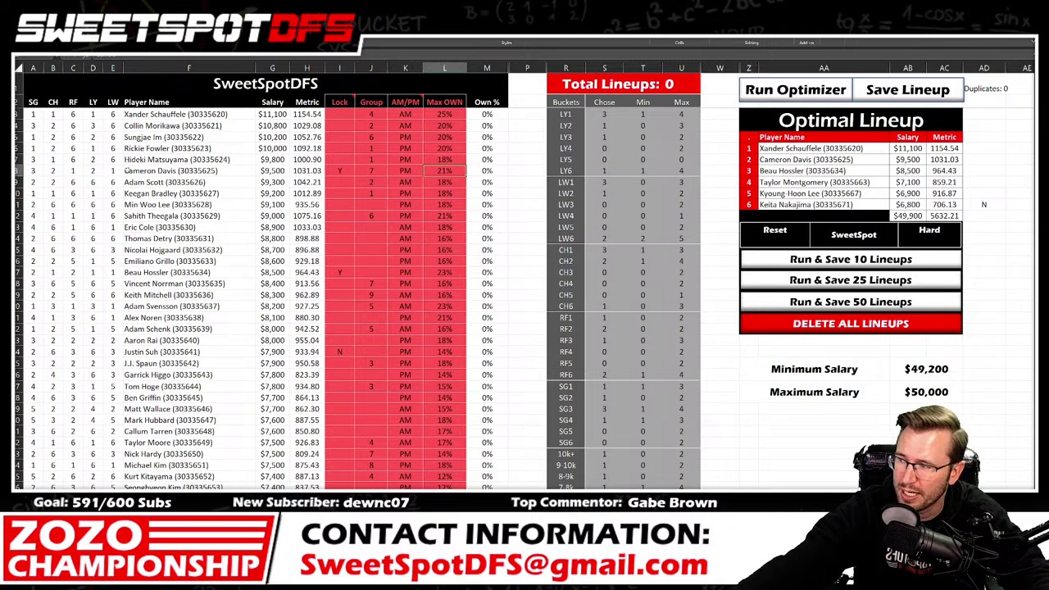
drag(127, 172, 461, 170)
click(343, 182)
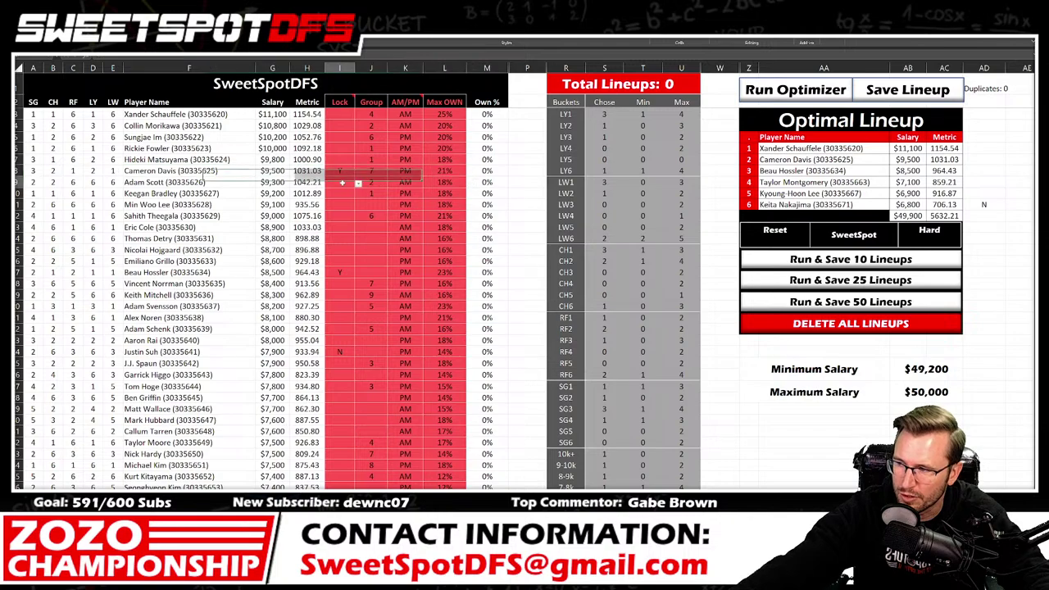
key(ctrl+Page_Down)
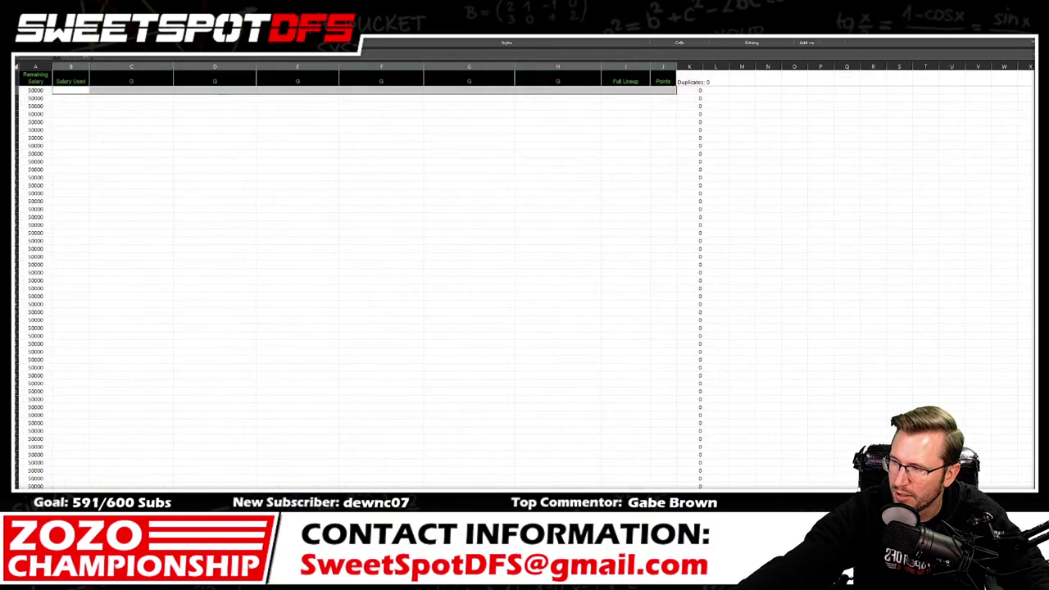
key(ctrl+Page_Up)
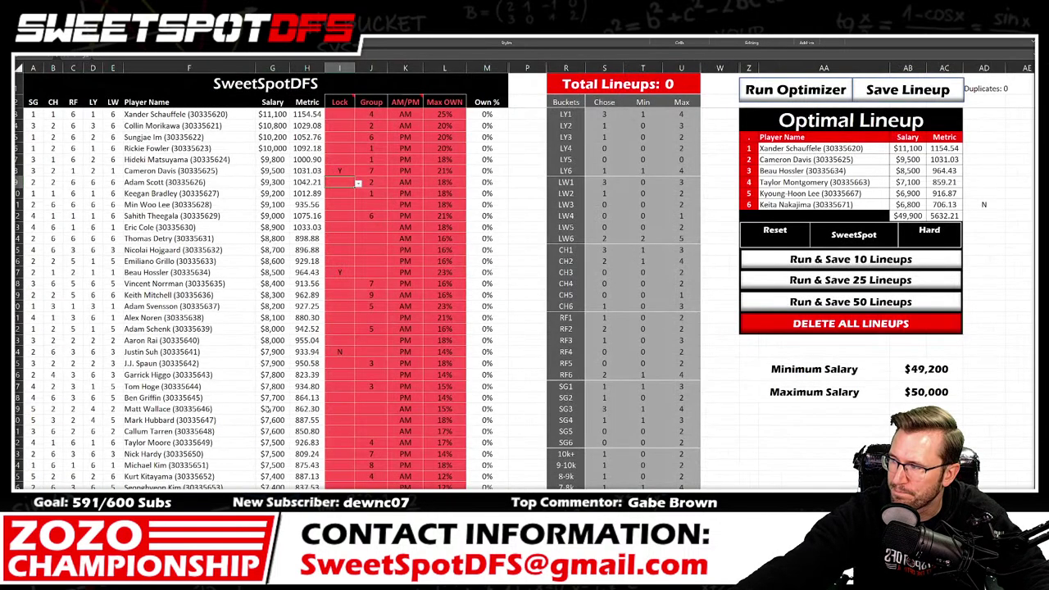
Step: Exclude the $6,900 golfer with metric 916.87 by setting Lock to N, and rerun the optimizer
click(785, 92)
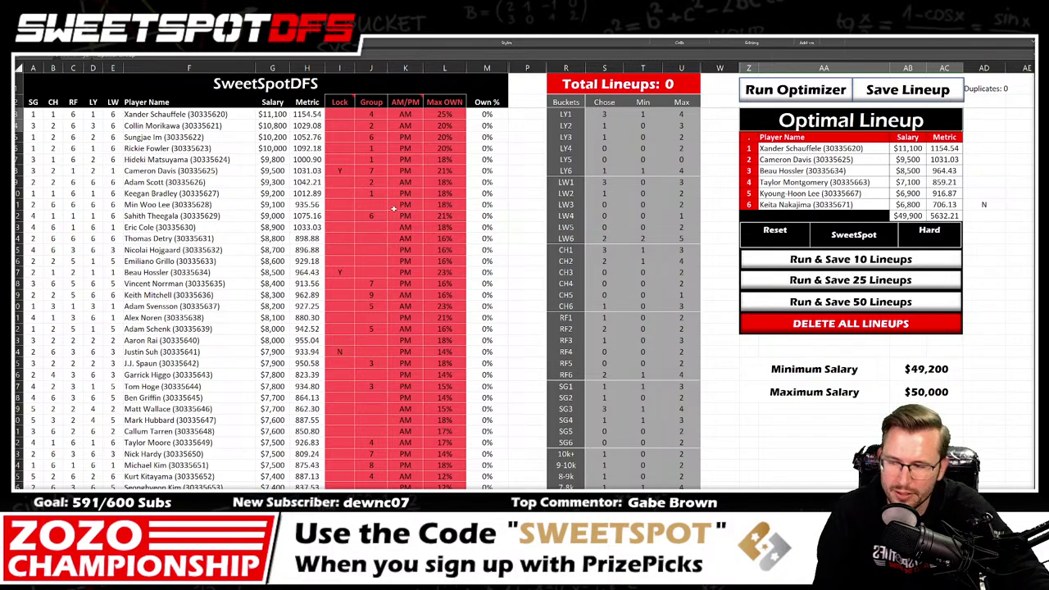
click(846, 149)
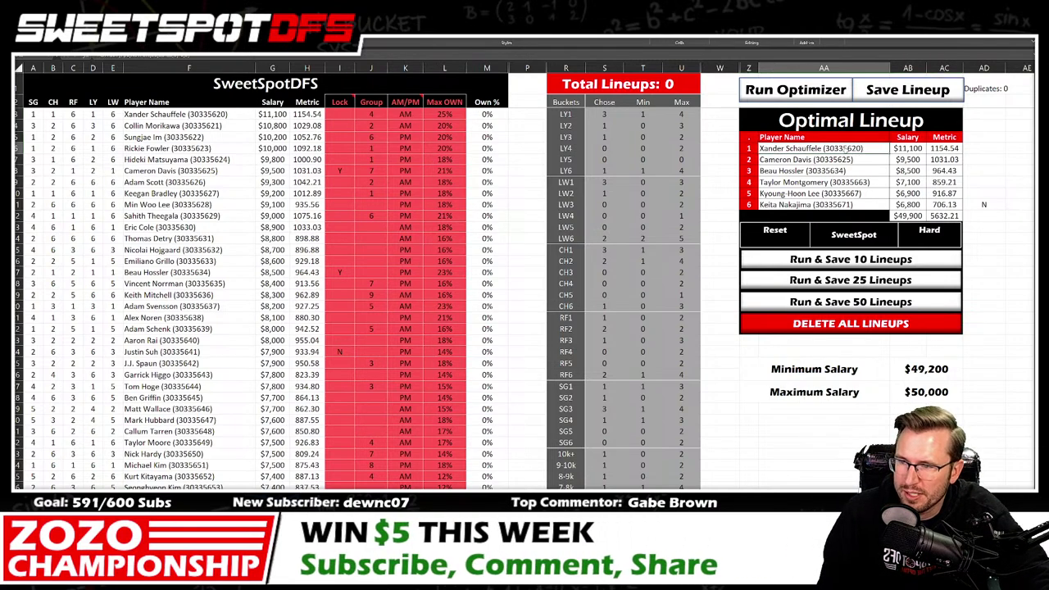
click(843, 160)
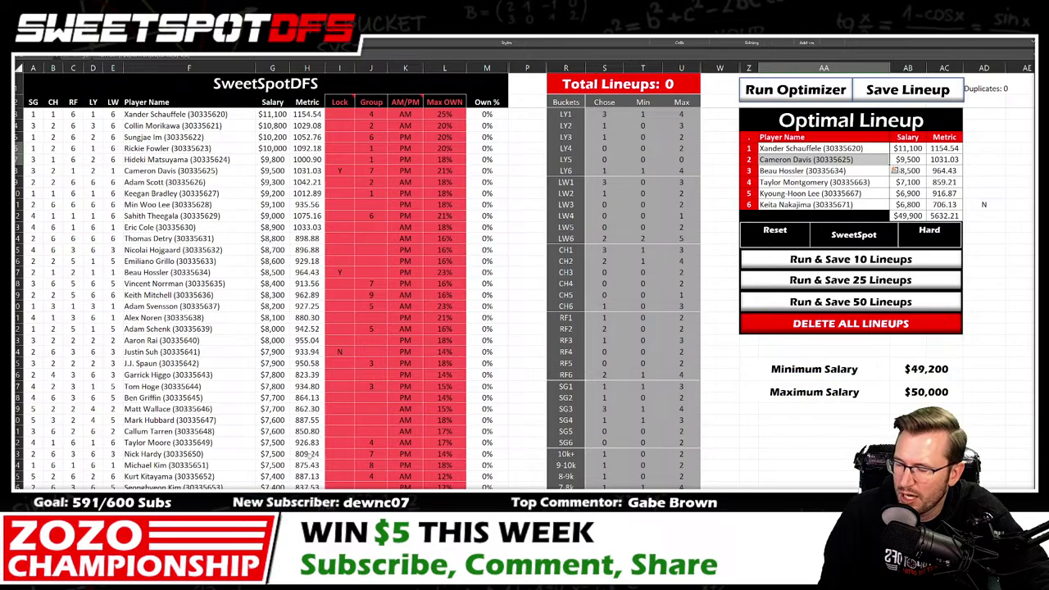
scroll(354, 469, down, 6)
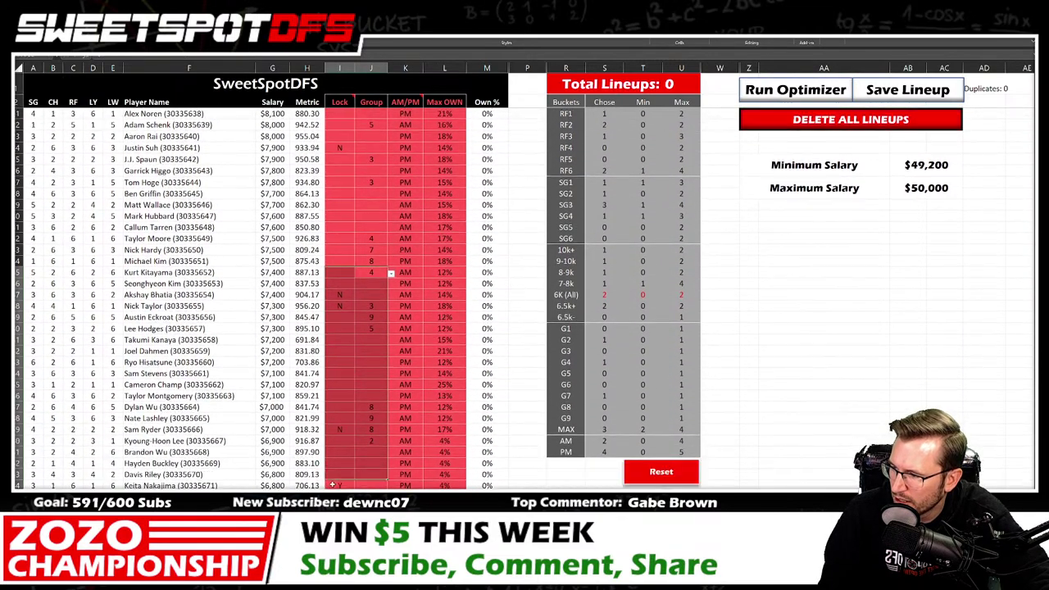
click(351, 441)
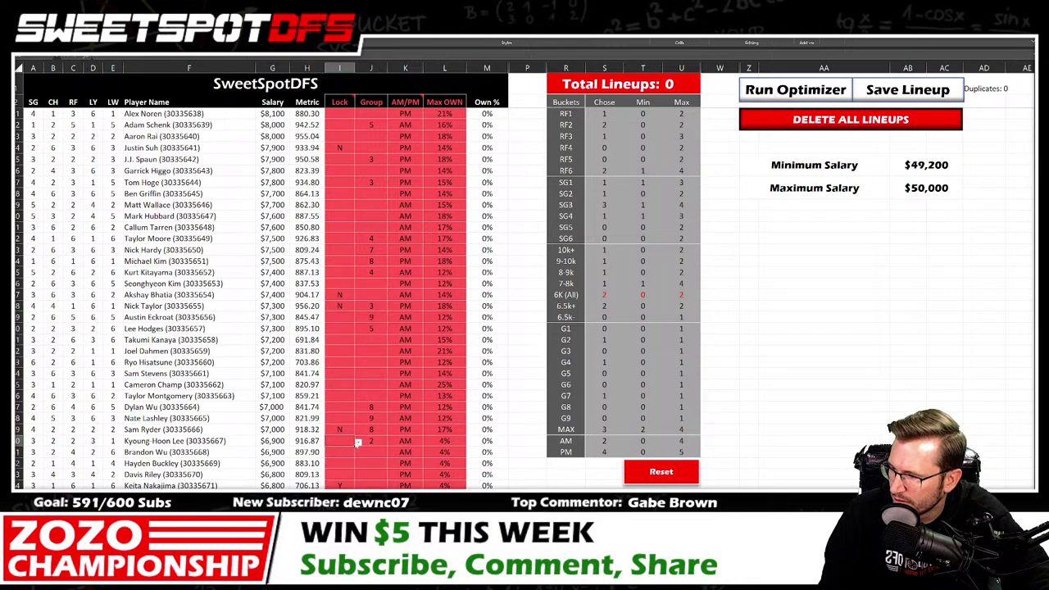
click(358, 441)
click(339, 461)
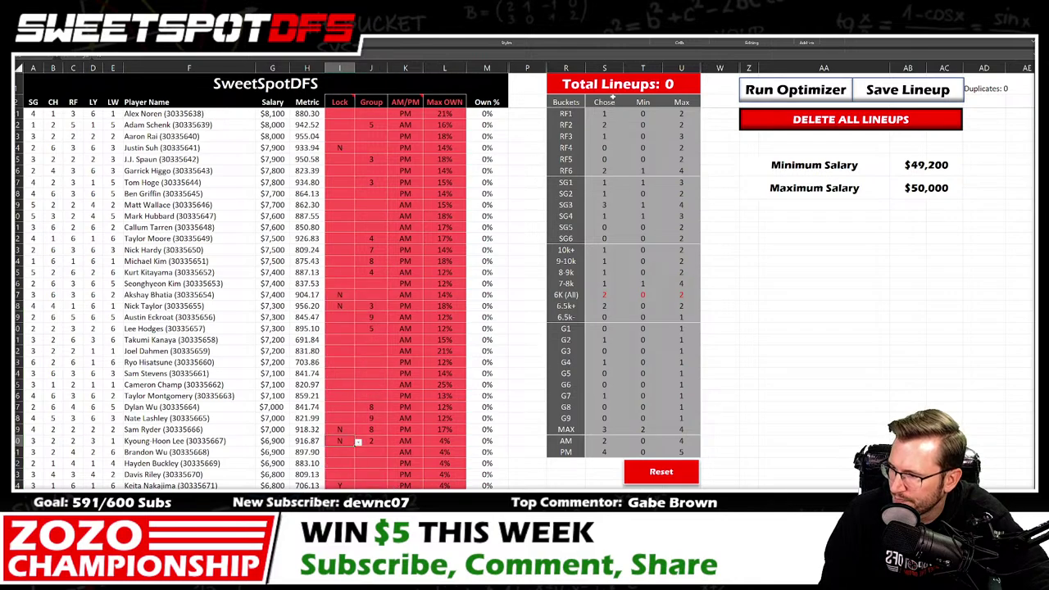
click(793, 90)
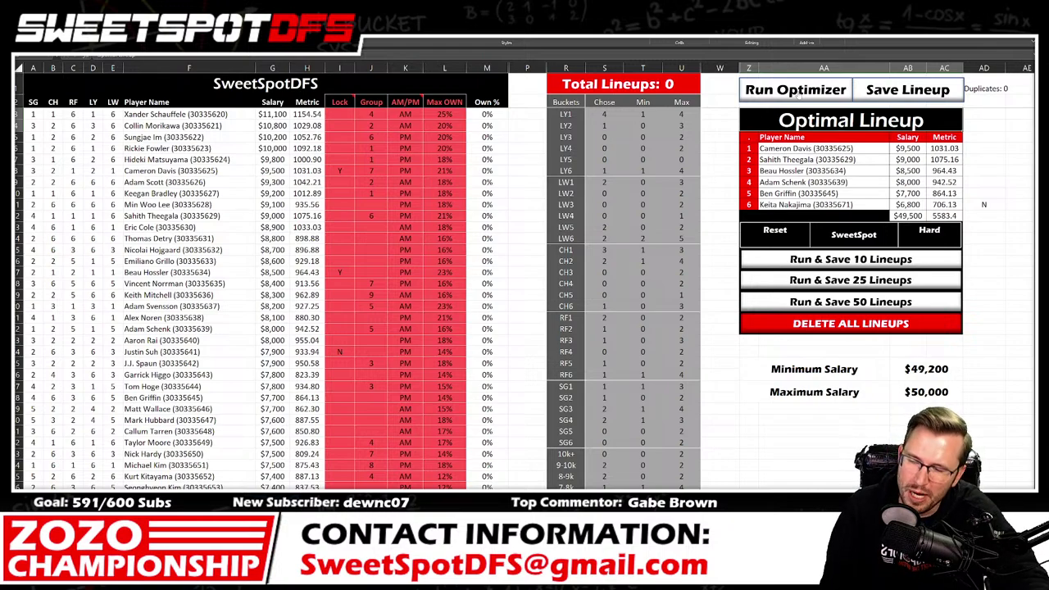
Step: Review the generated lineup, set Lock to N for the $9,000 golfer with metric 1075.16, and rerun the optimizer
drag(832, 205, 1001, 213)
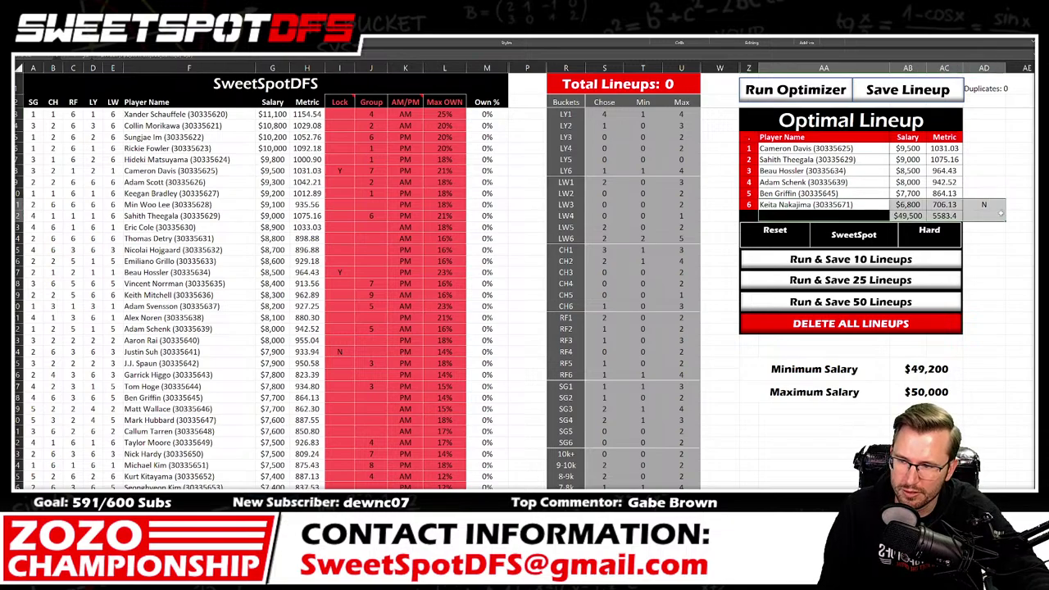
drag(849, 149, 848, 194)
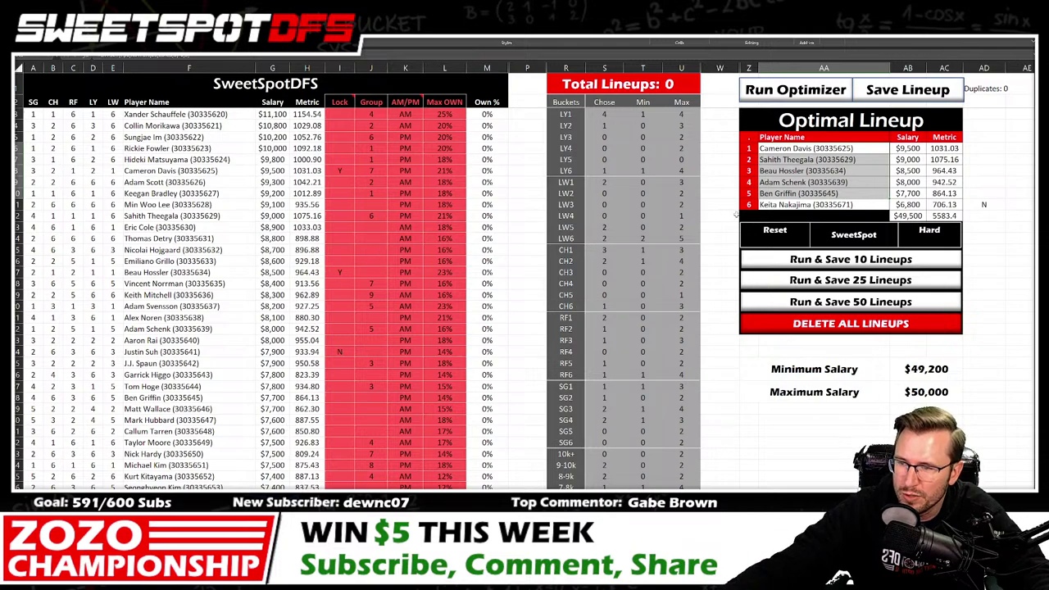
click(815, 193)
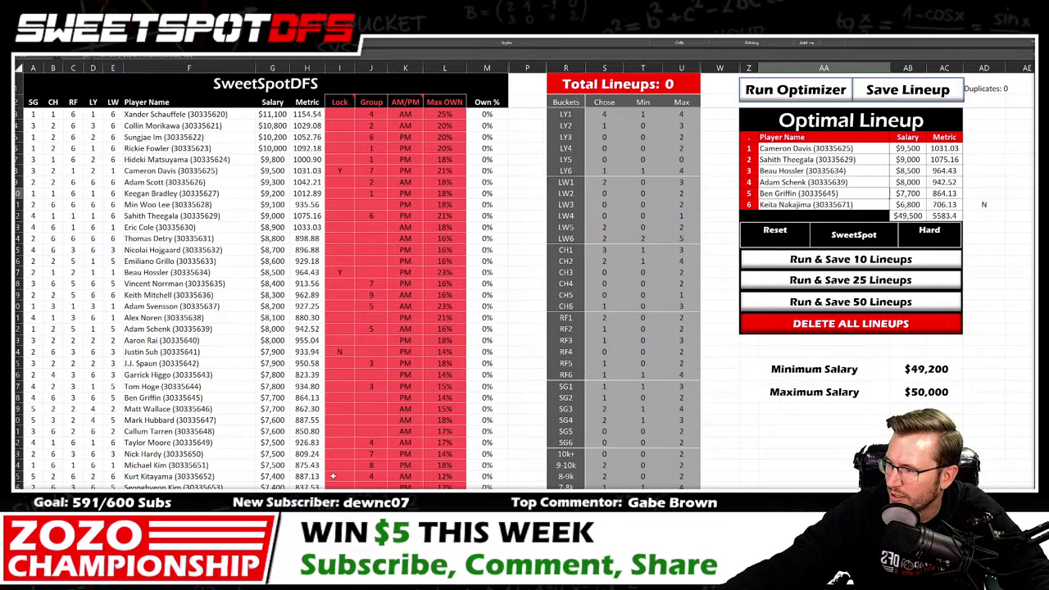
click(348, 398)
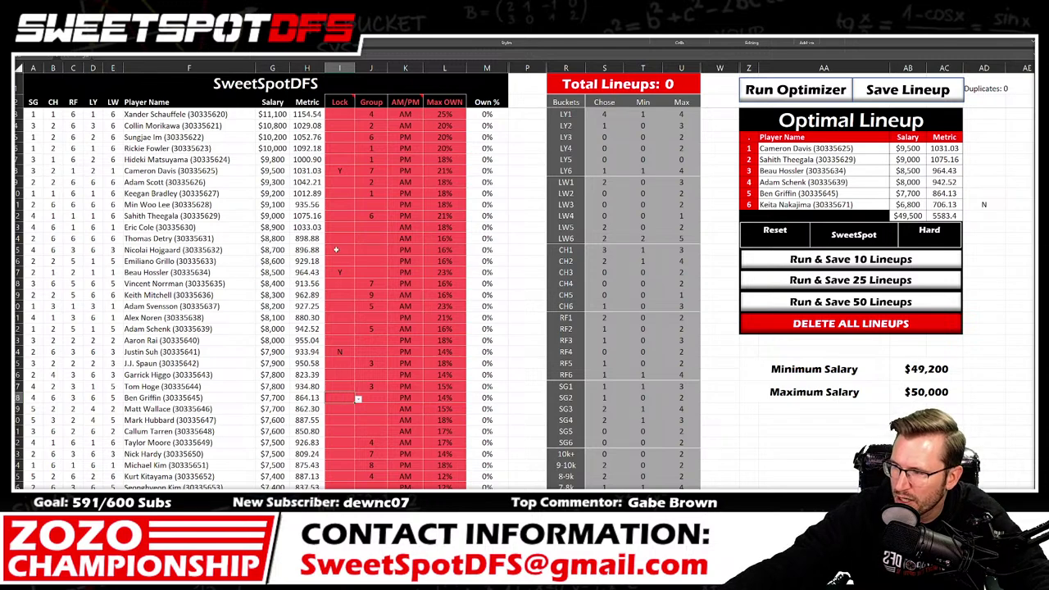
click(341, 216)
click(359, 216)
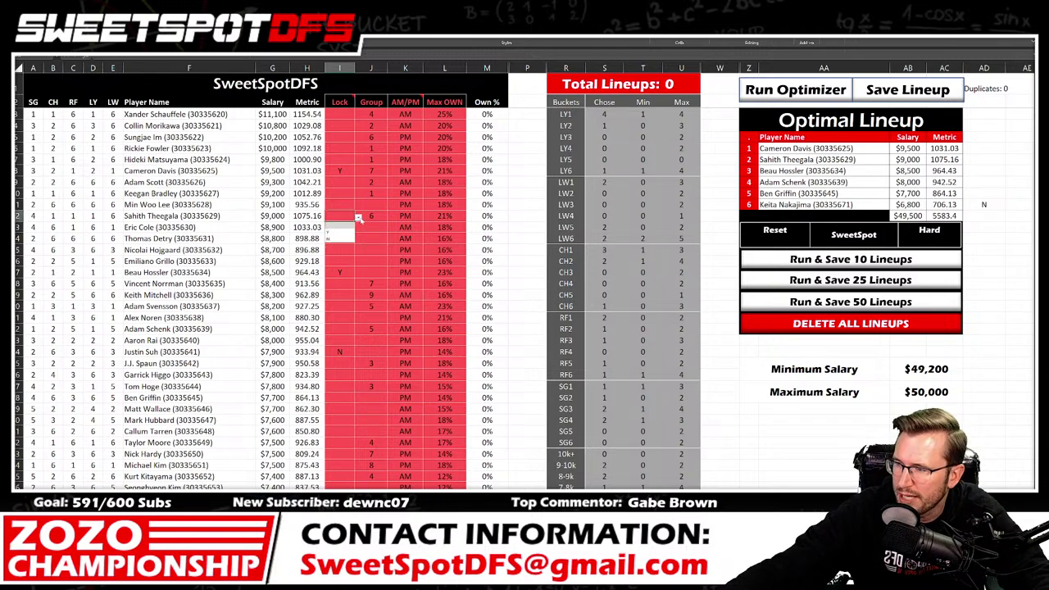
click(340, 239)
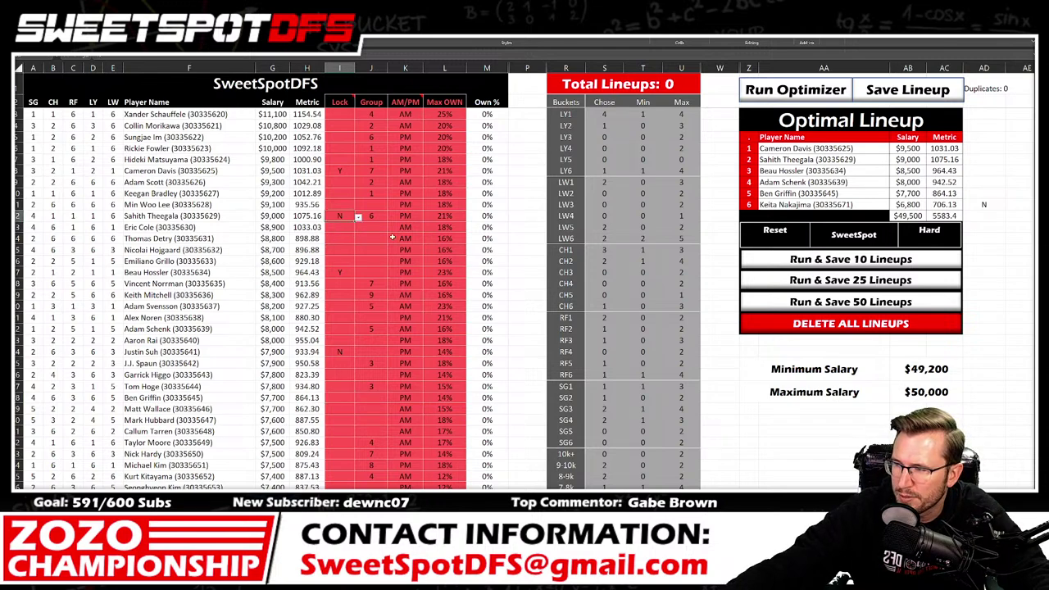
click(802, 92)
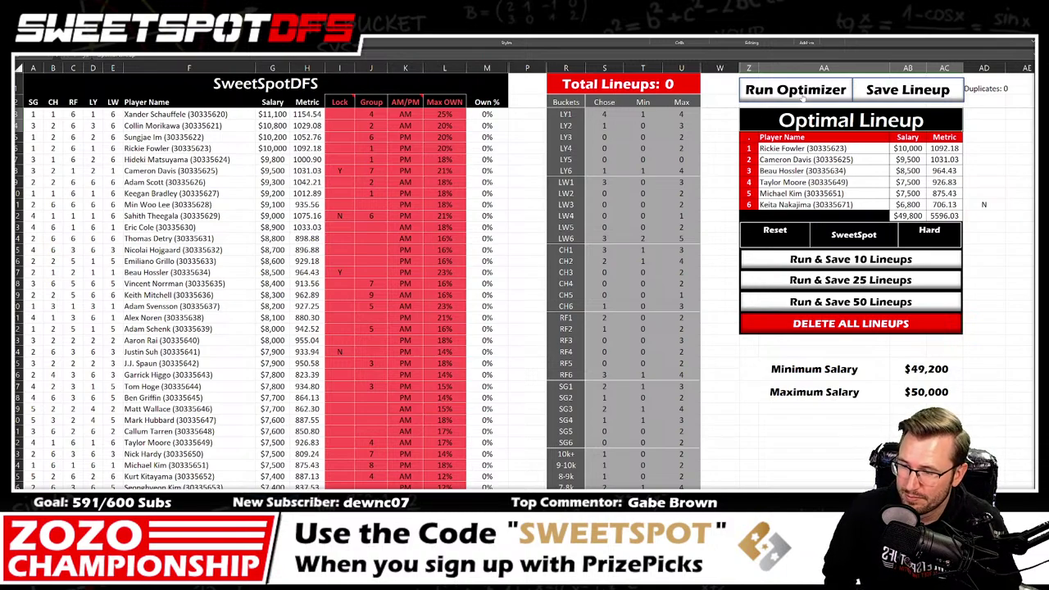
Step: Set Lock to Y for the $7,500 golfer with metric 875.43 and compare his row with the cheaper golfers
click(344, 466)
click(359, 465)
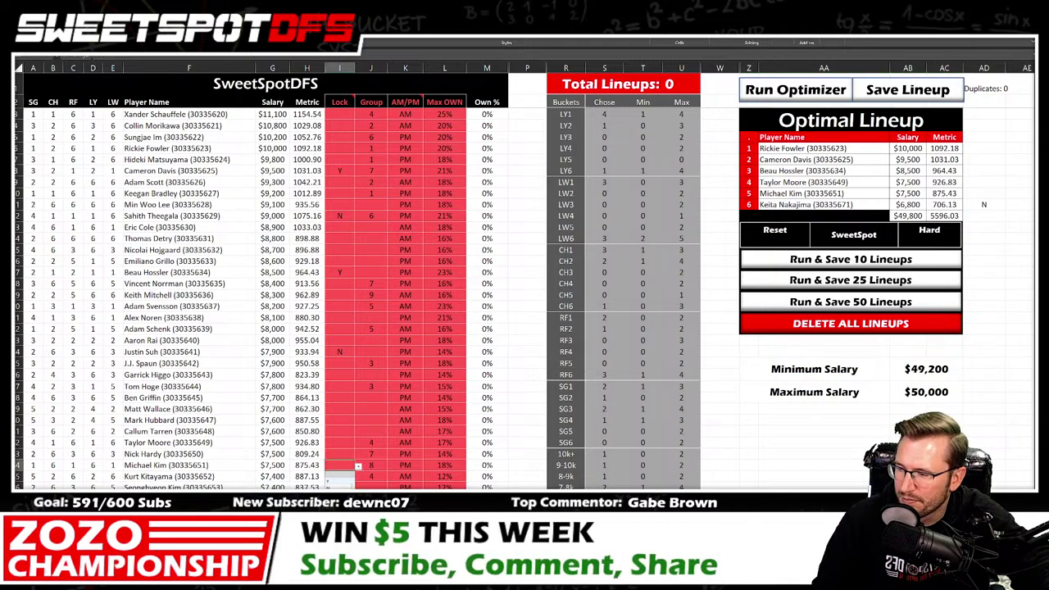
click(339, 475)
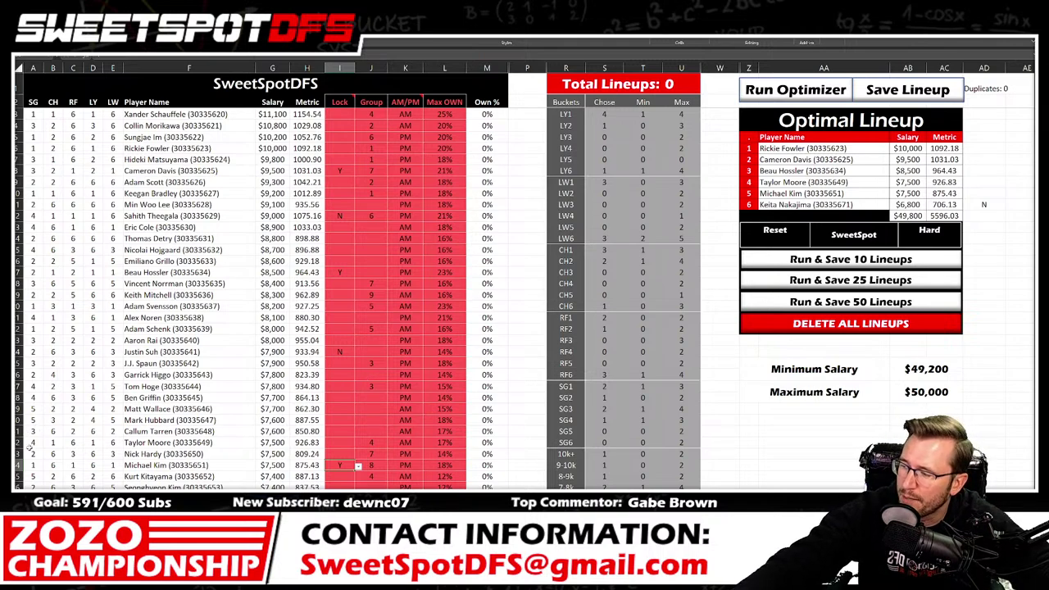
click(16, 465)
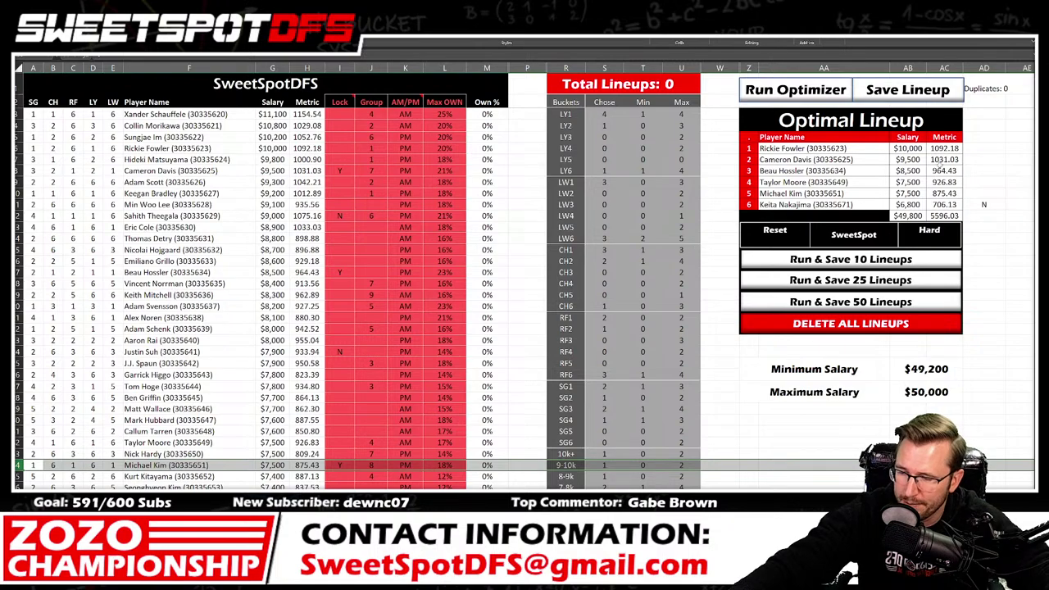
scroll(1020, 140, down, 7)
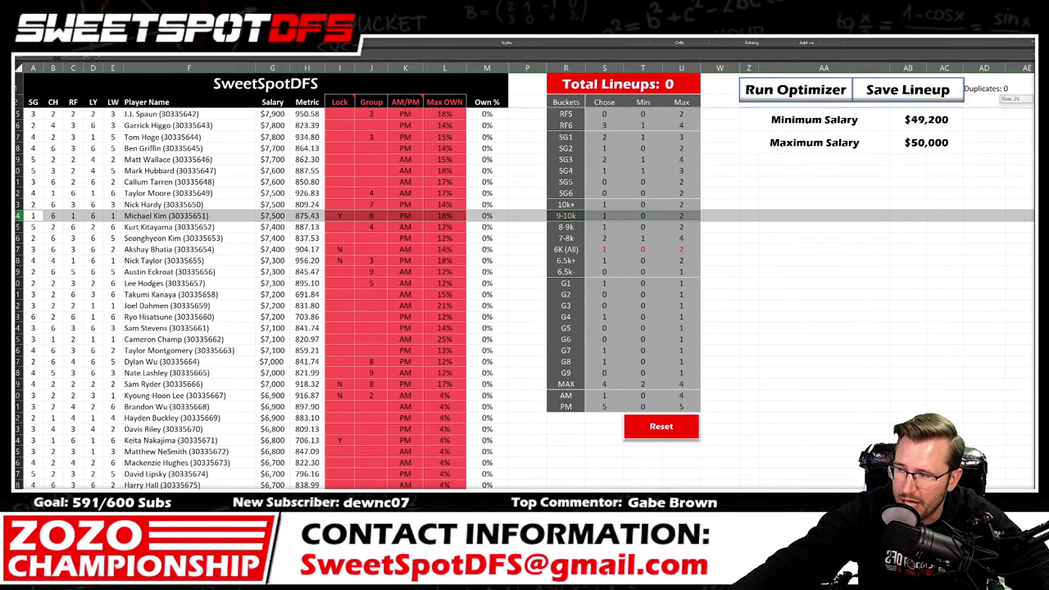
scroll(1020, 140, down, 2)
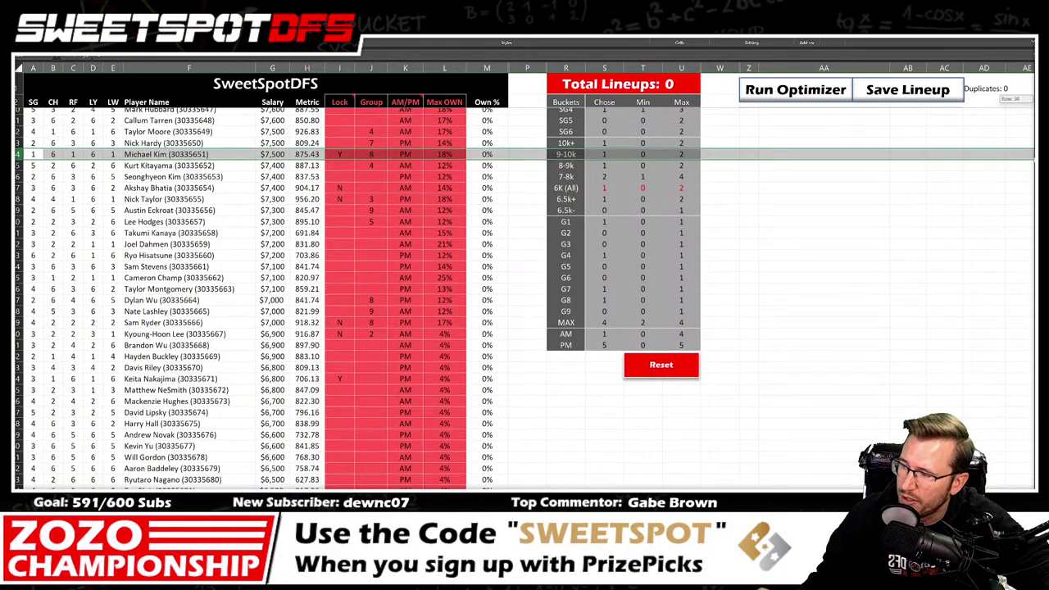
Step: Review the bucket counts and the golfers, salaries and metrics of the current optimal lineup
scroll(1019, 140, down, 2)
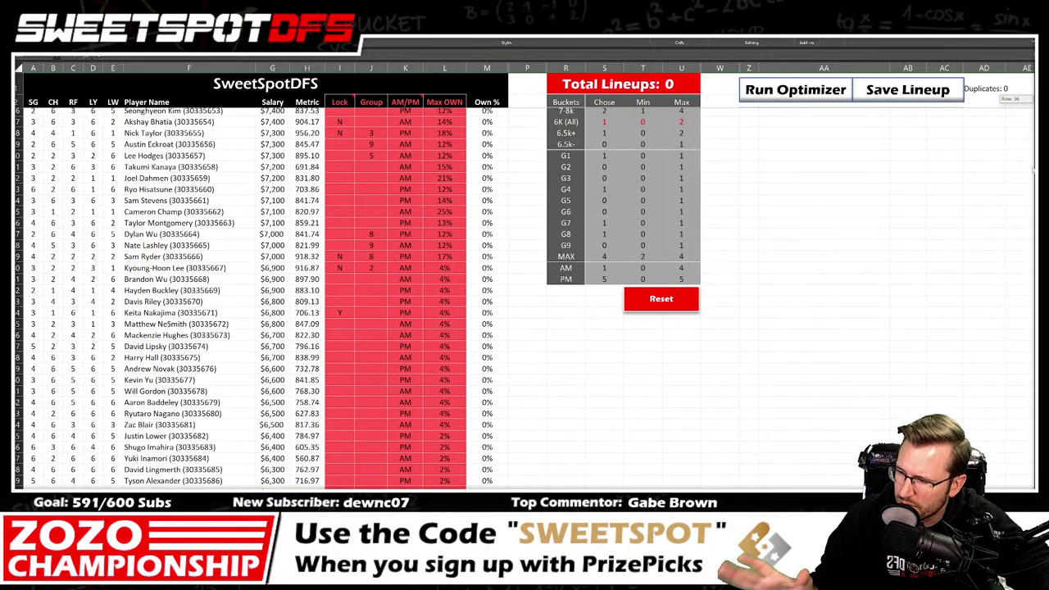
scroll(1033, 167, up, 1)
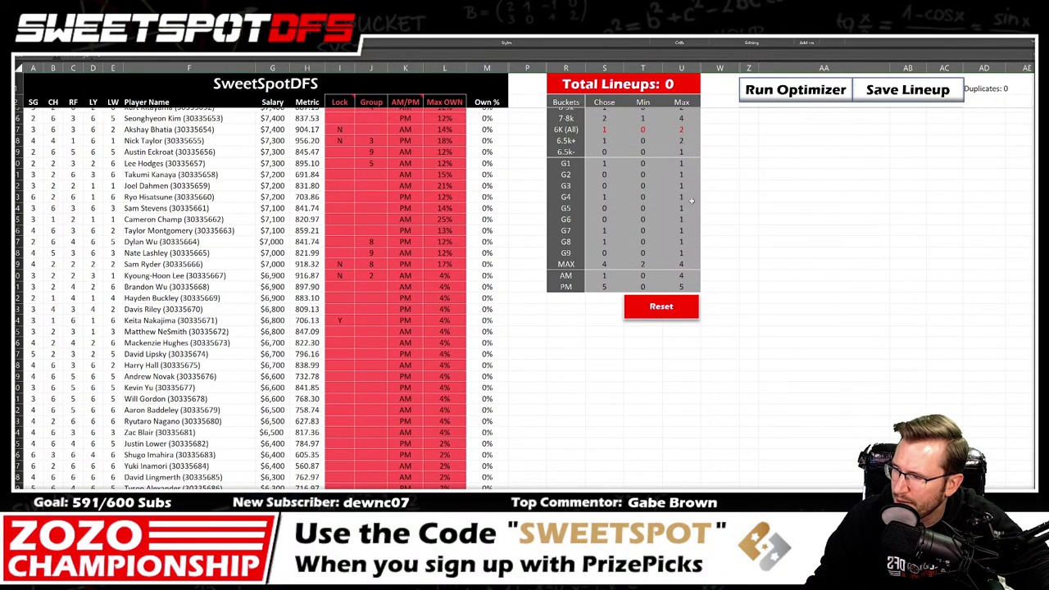
click(17, 343)
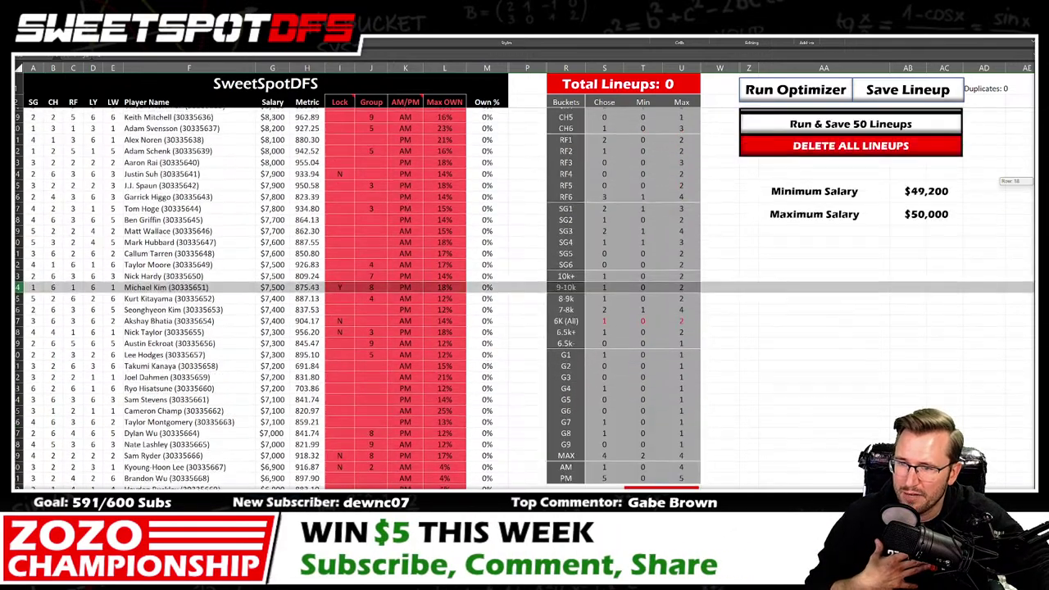
drag(902, 187, 943, 187)
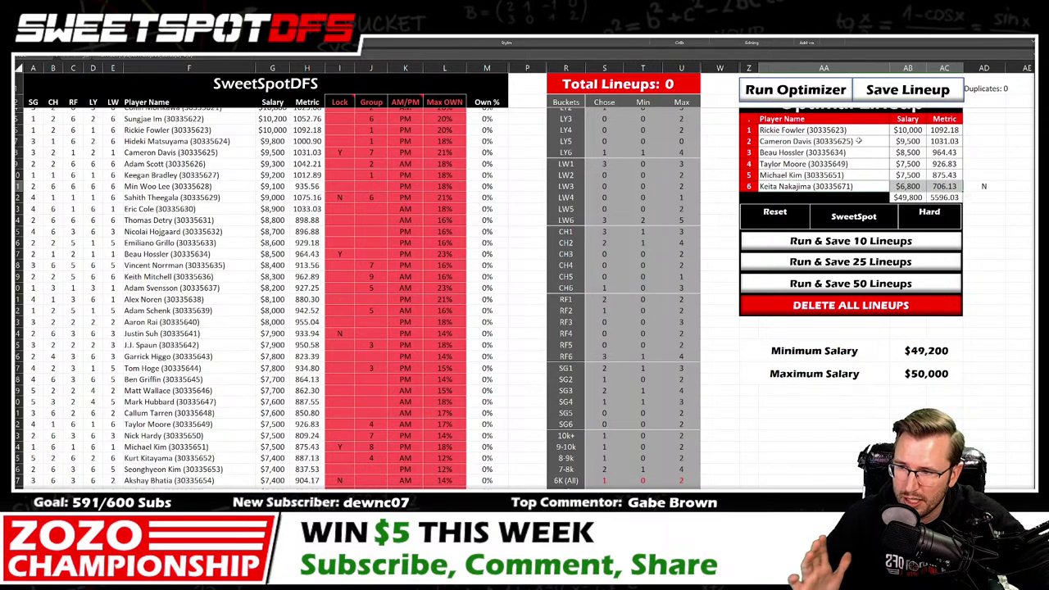
drag(820, 130, 830, 187)
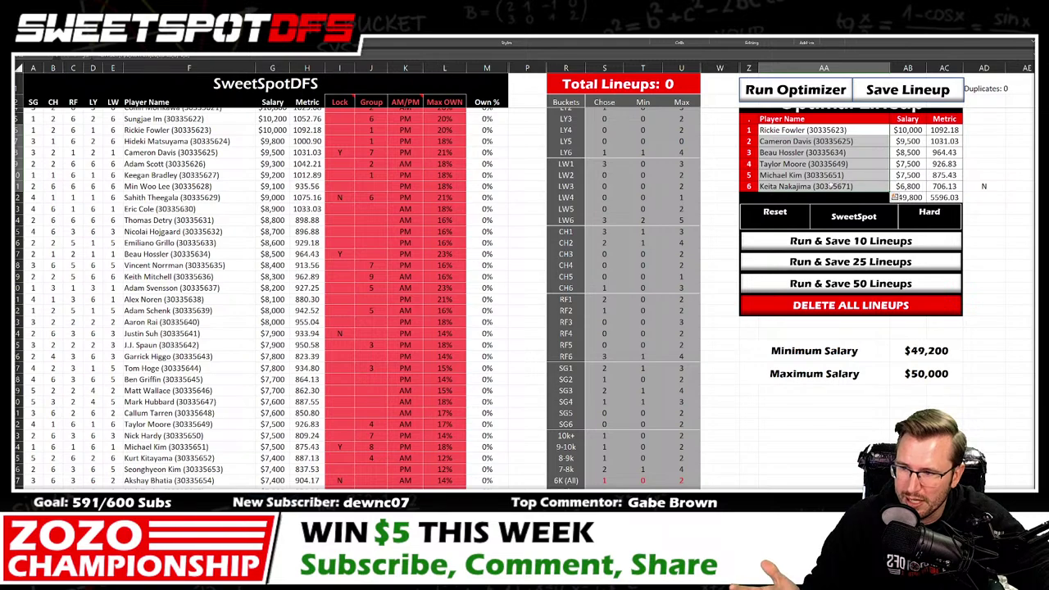
drag(903, 187, 957, 188)
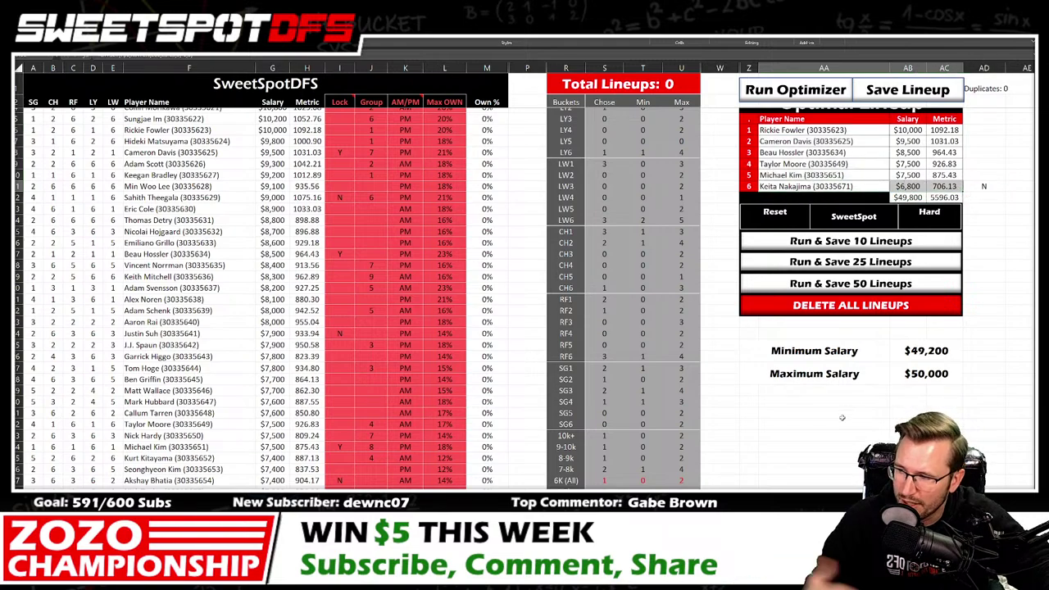
click(799, 445)
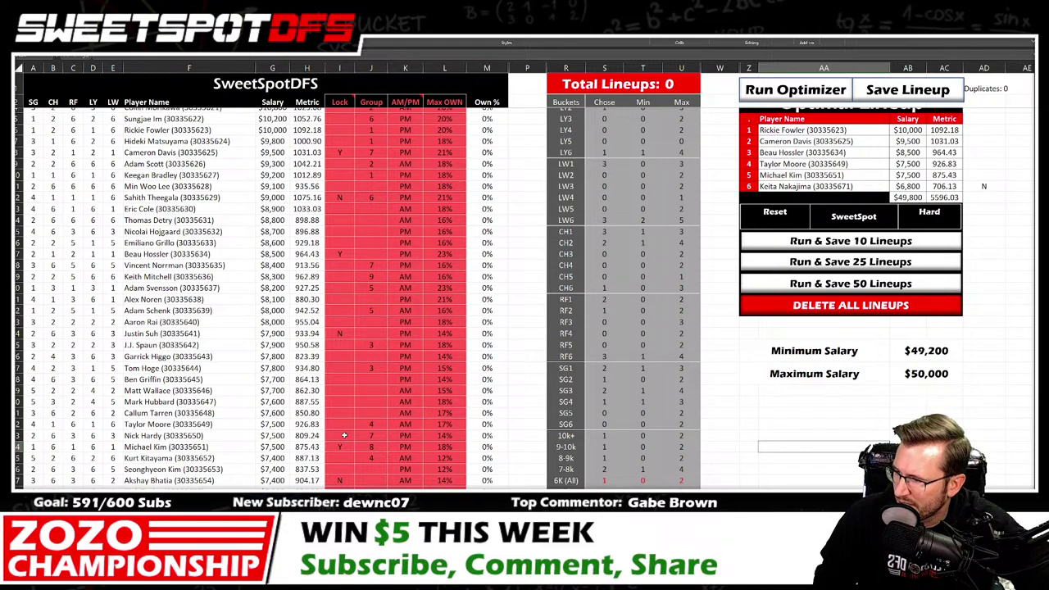
Step: Set Michael Kim's lock to N to exclude him and rerun the optimizer
click(342, 449)
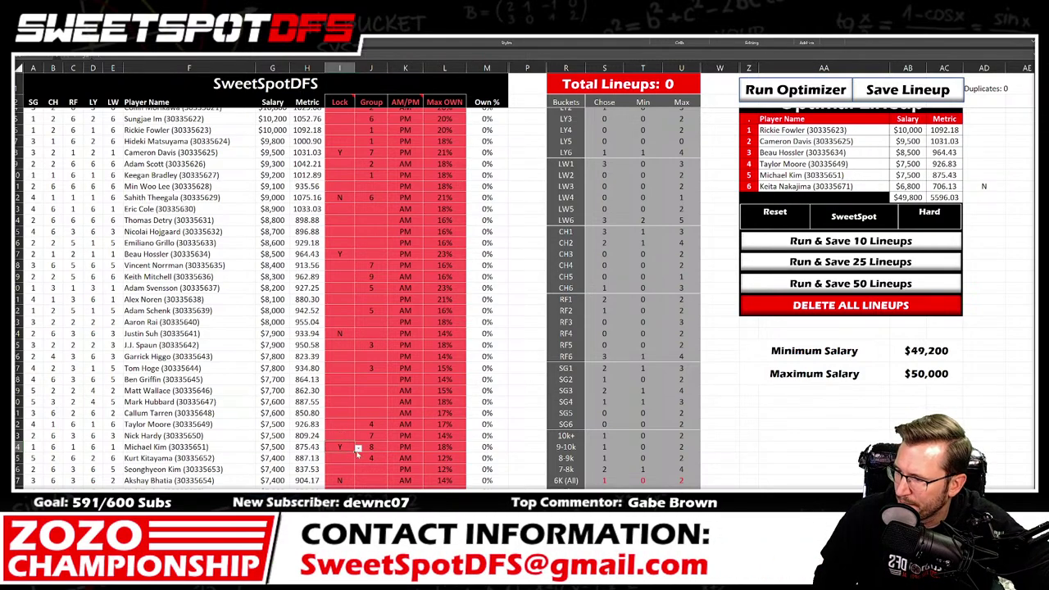
click(358, 449)
click(339, 468)
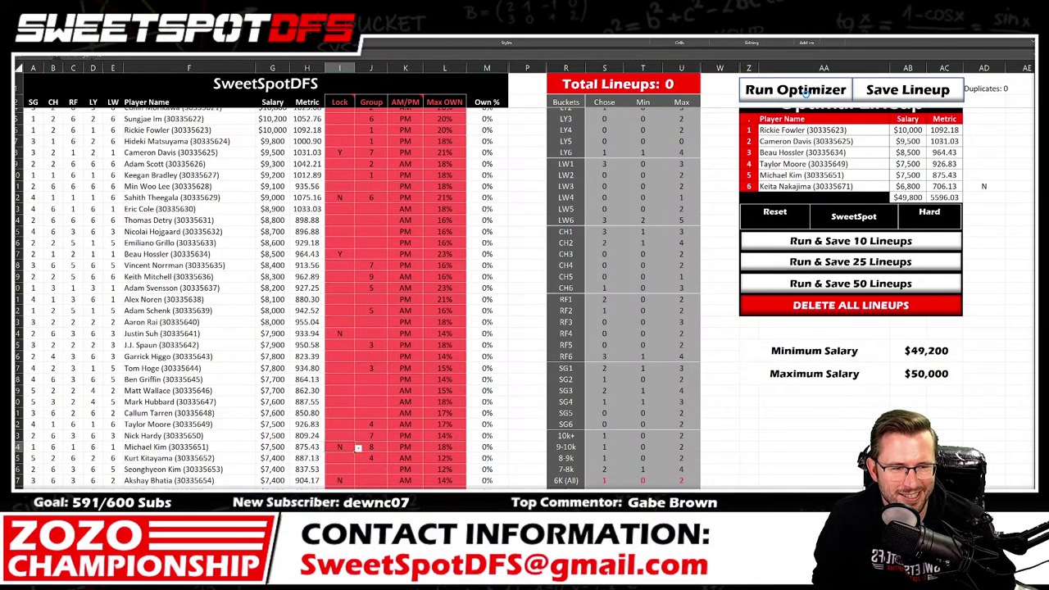
click(806, 93)
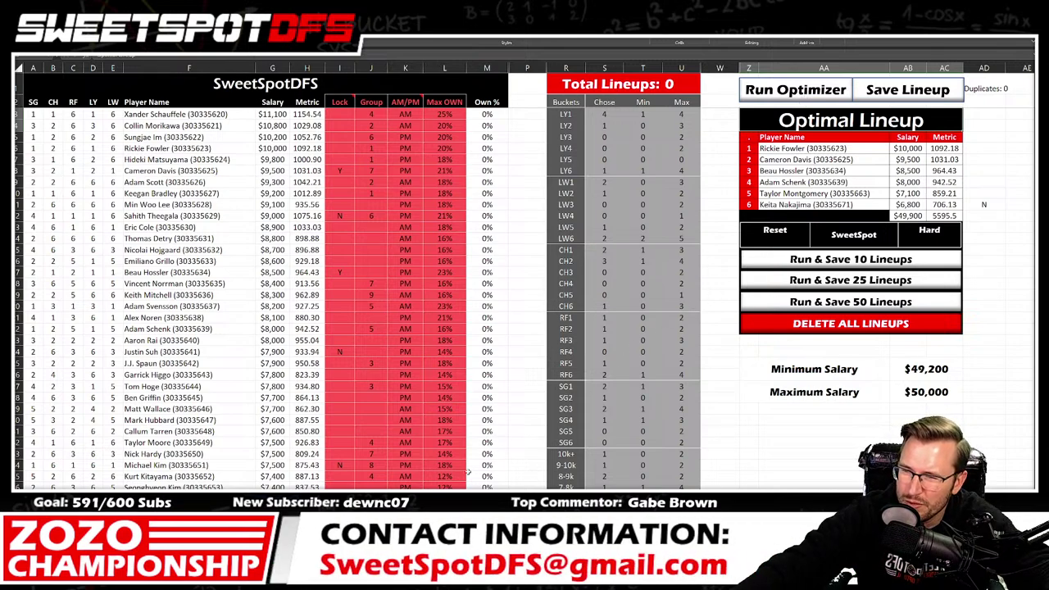
Step: Save the optimal lineup and paste its row as values below the last entry in the lineup comparison list
key(ctrl+Page_Down)
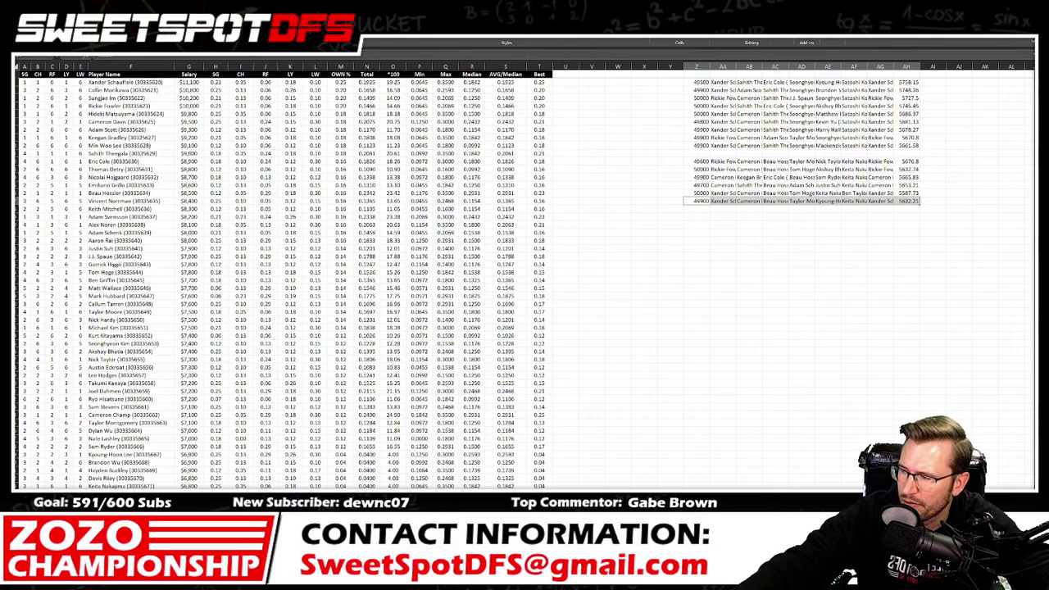
key(ctrl+Page_Up)
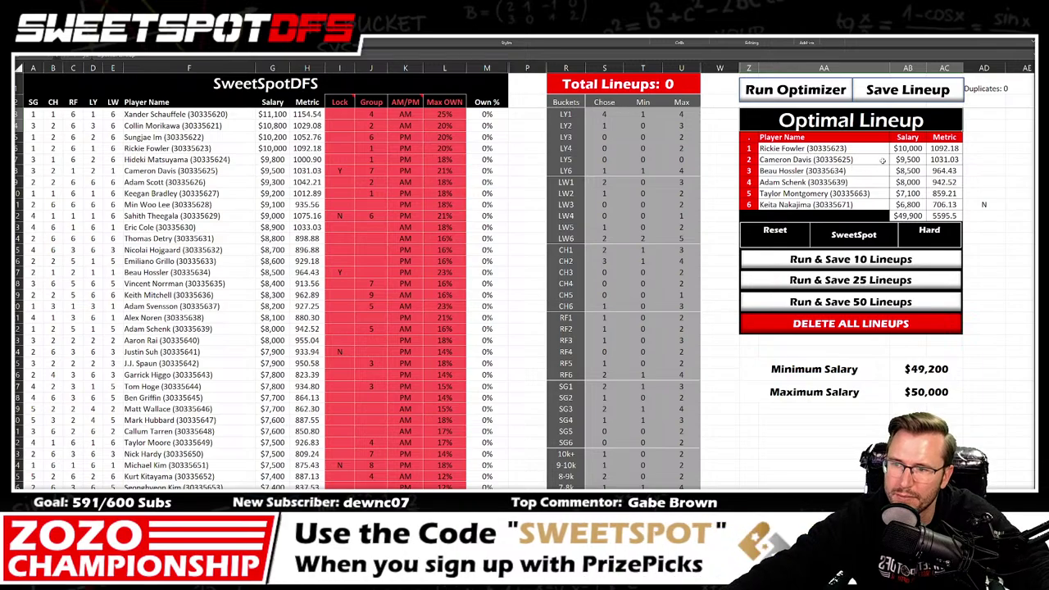
click(910, 92)
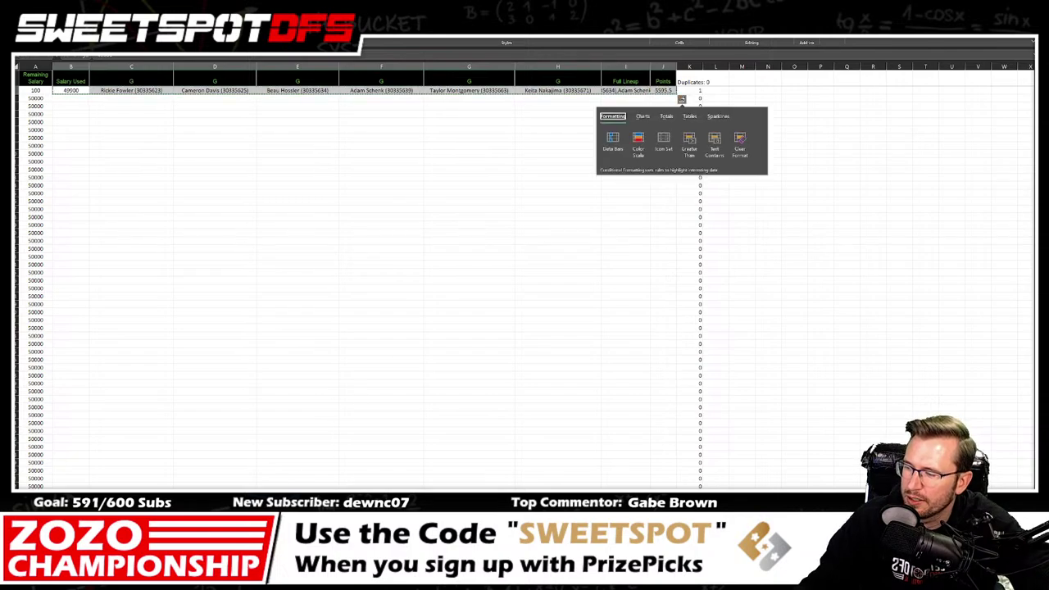
right_click(694, 209)
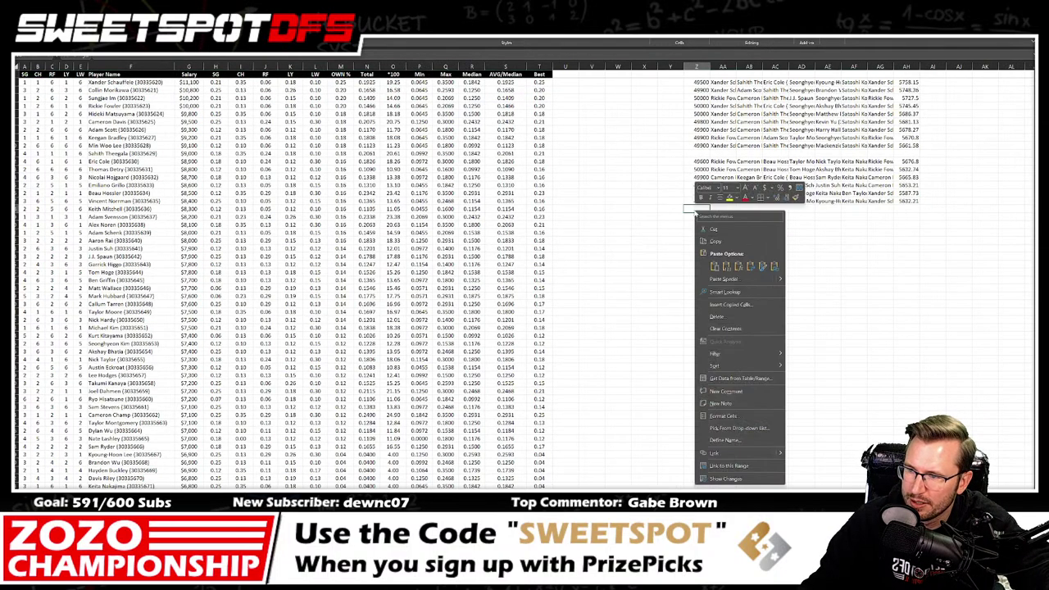
click(728, 257)
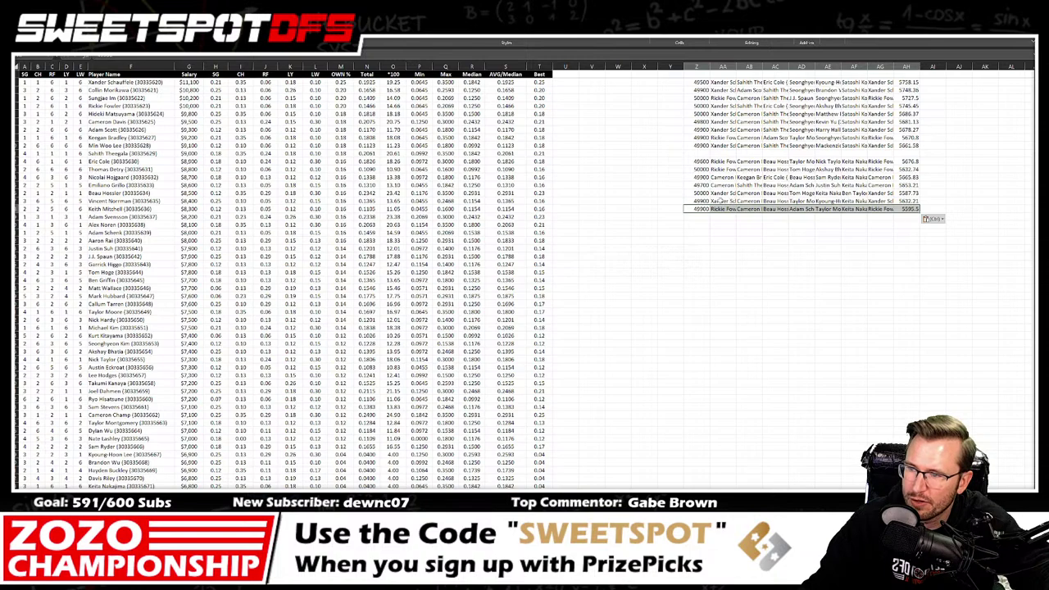
Step: Compare the last two lineups in the comparison list to see which golfers differ between them
drag(720, 201, 900, 201)
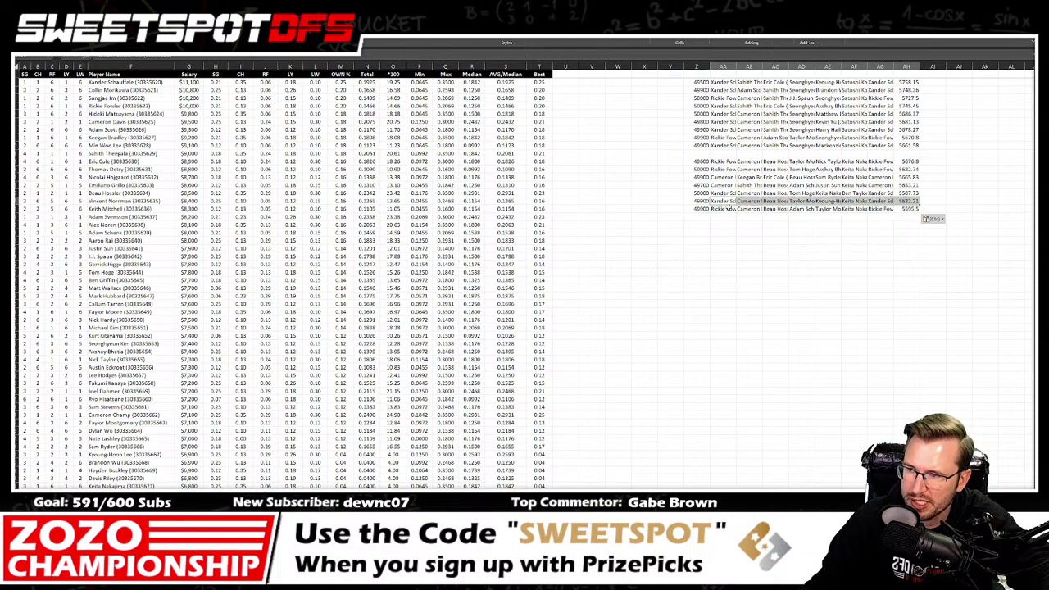
drag(727, 209, 844, 210)
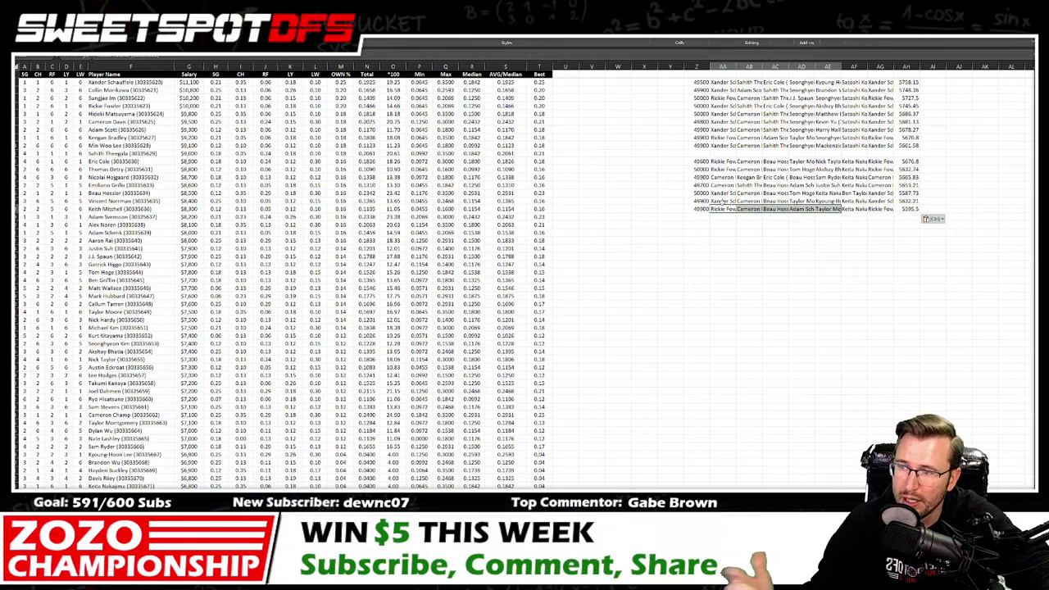
drag(733, 201, 808, 201)
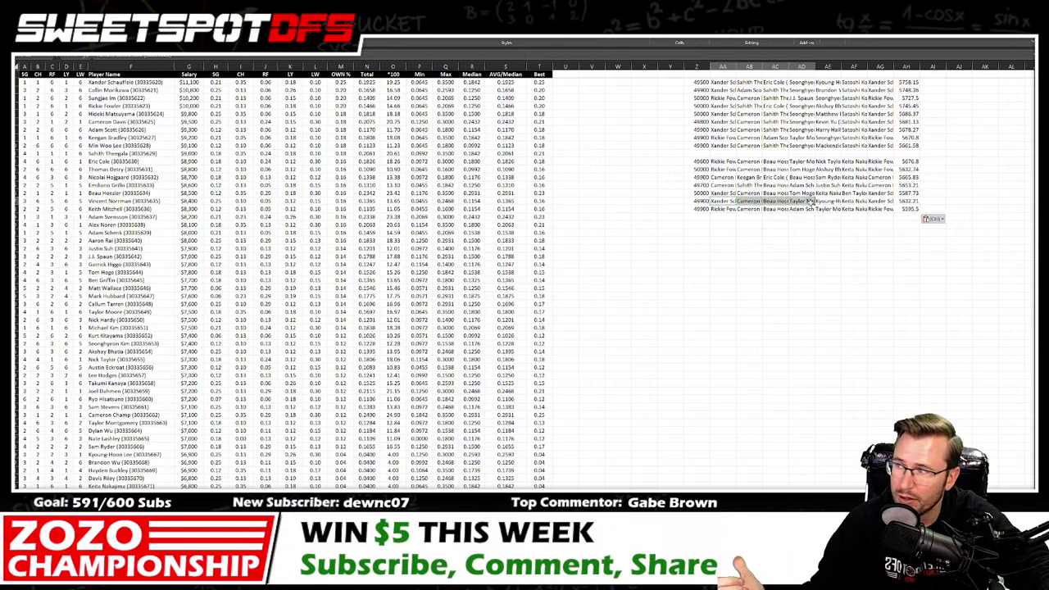
click(829, 209)
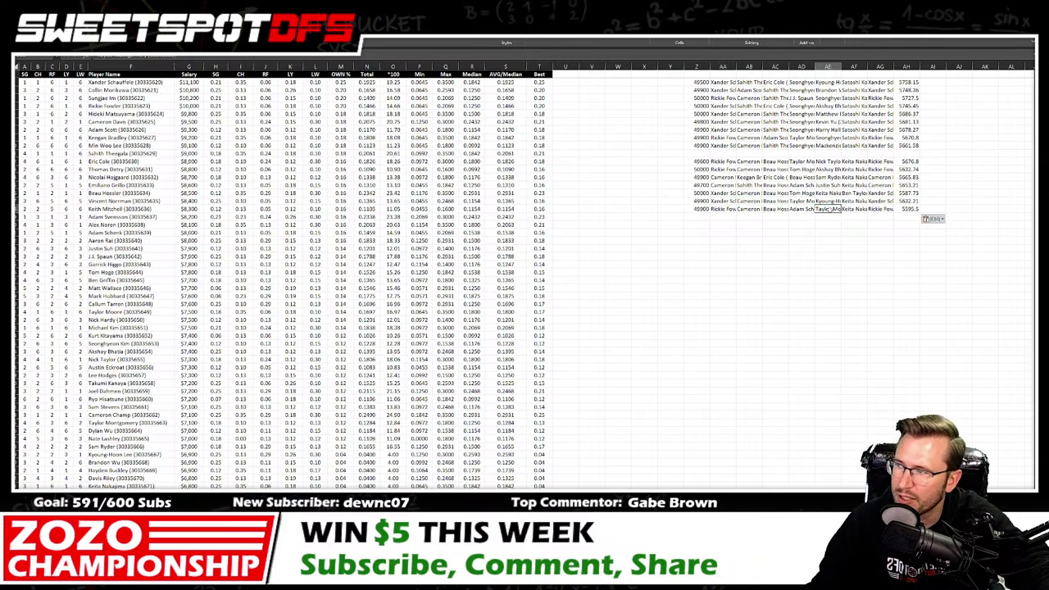
drag(811, 208, 802, 205)
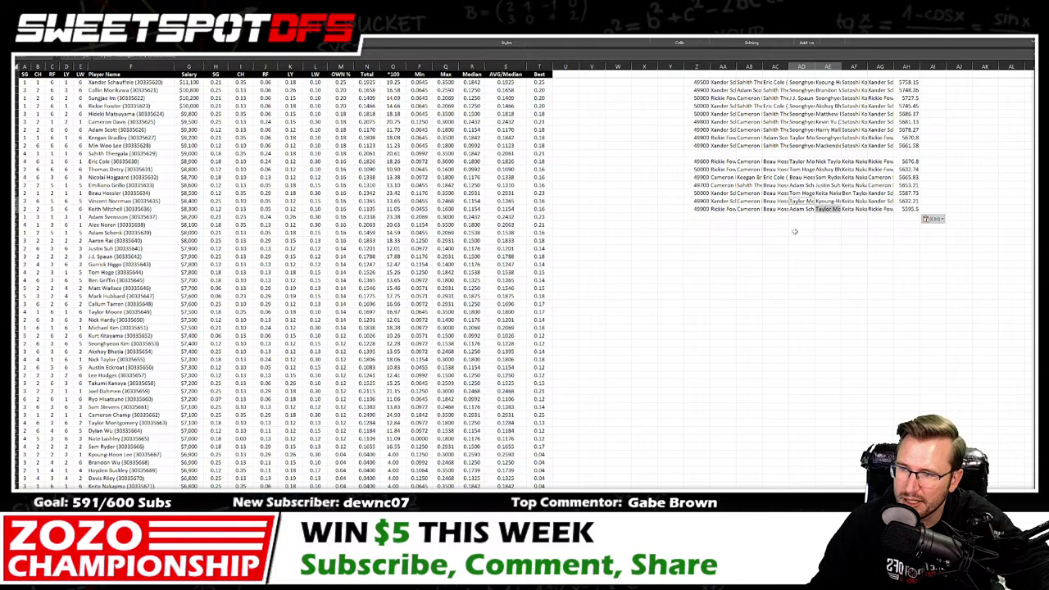
ctrl+click(723, 201)
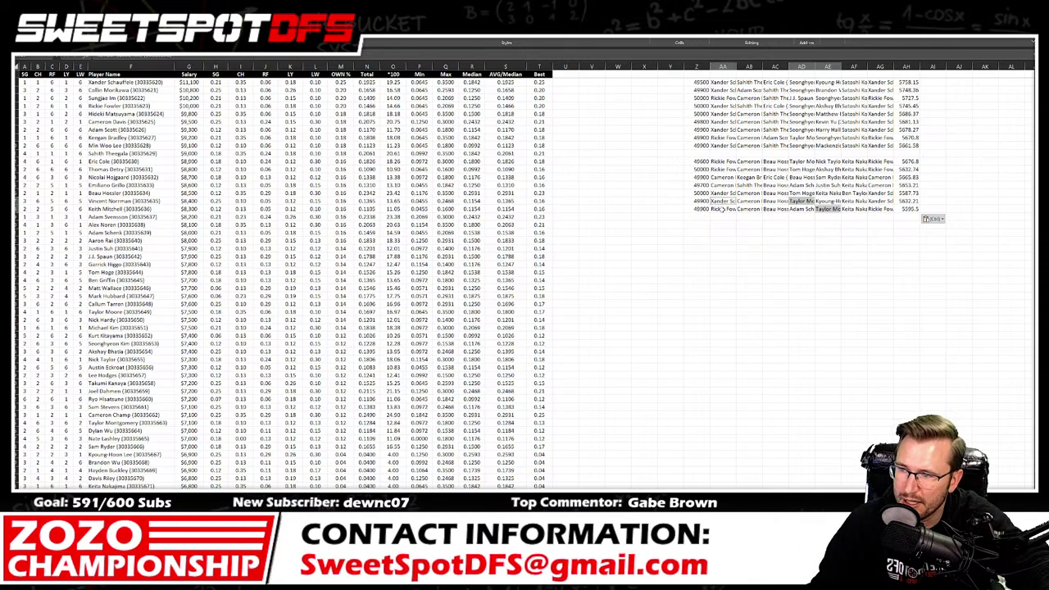
ctrl+click(827, 201)
ctrl+click(721, 209)
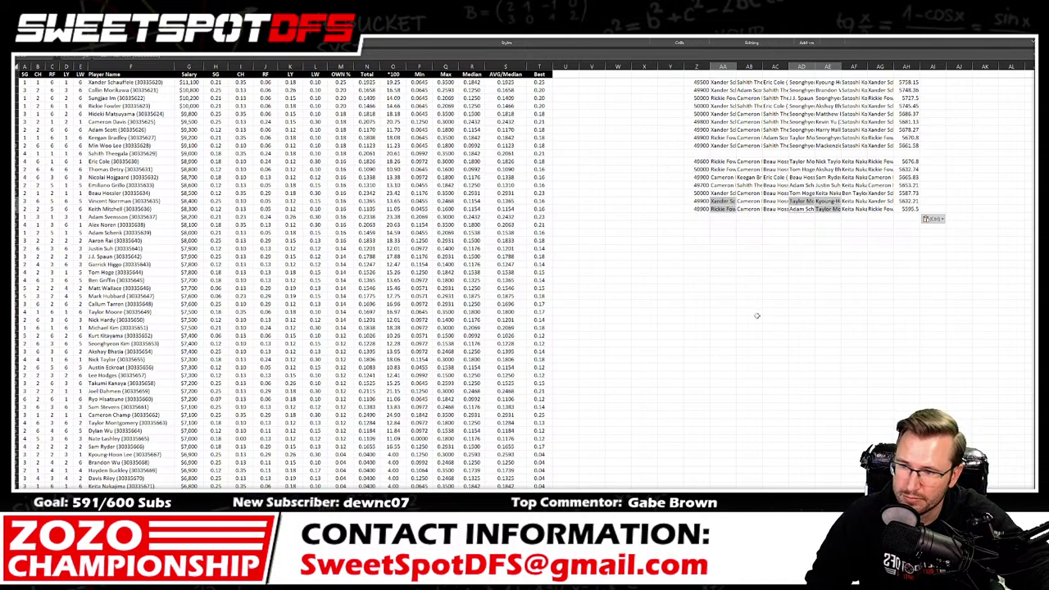
click(747, 244)
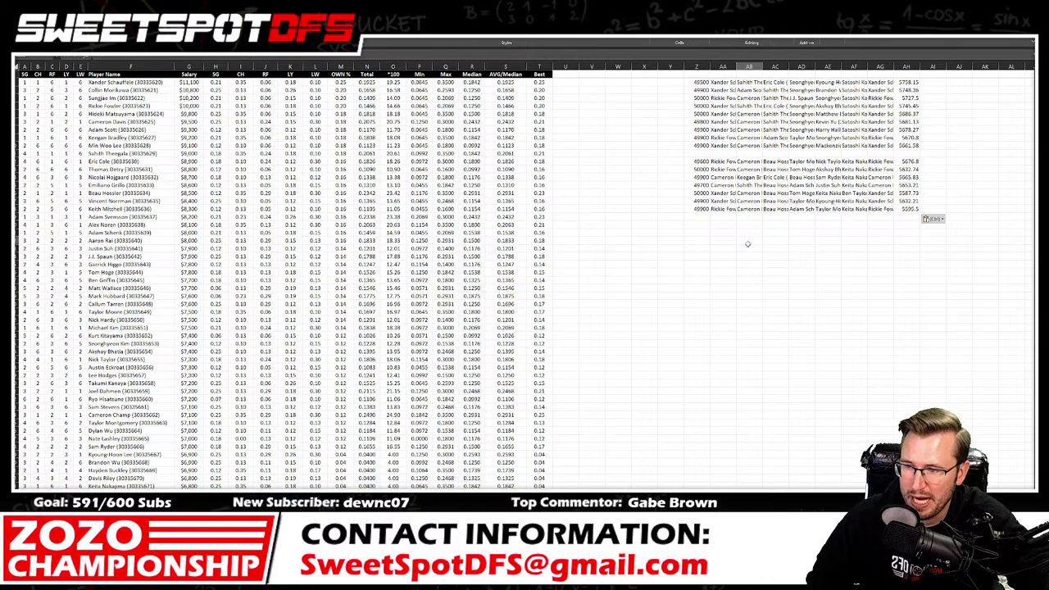
Step: Exclude Taylor Montgomery by setting his lock to N on the optimizer sheet, and rerun the optimizer
key(ctrl+Page_Down)
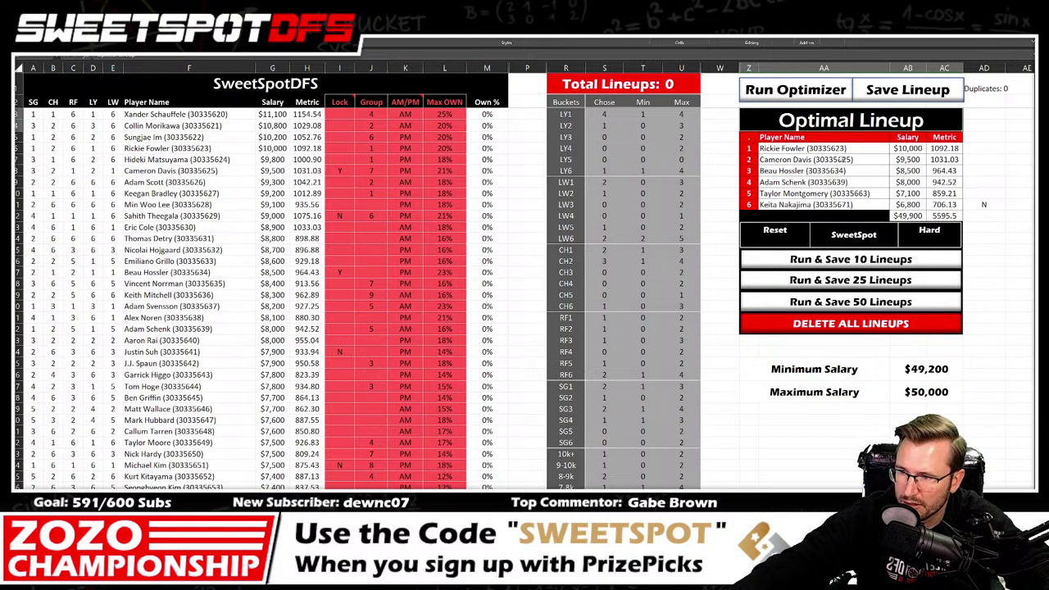
click(834, 182)
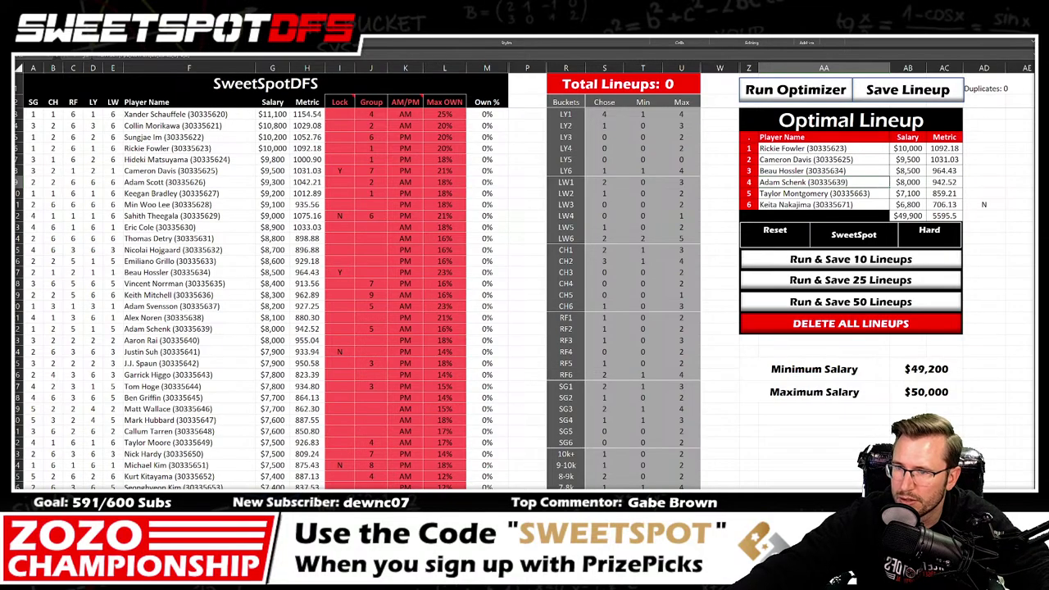
scroll(354, 349, down, 7)
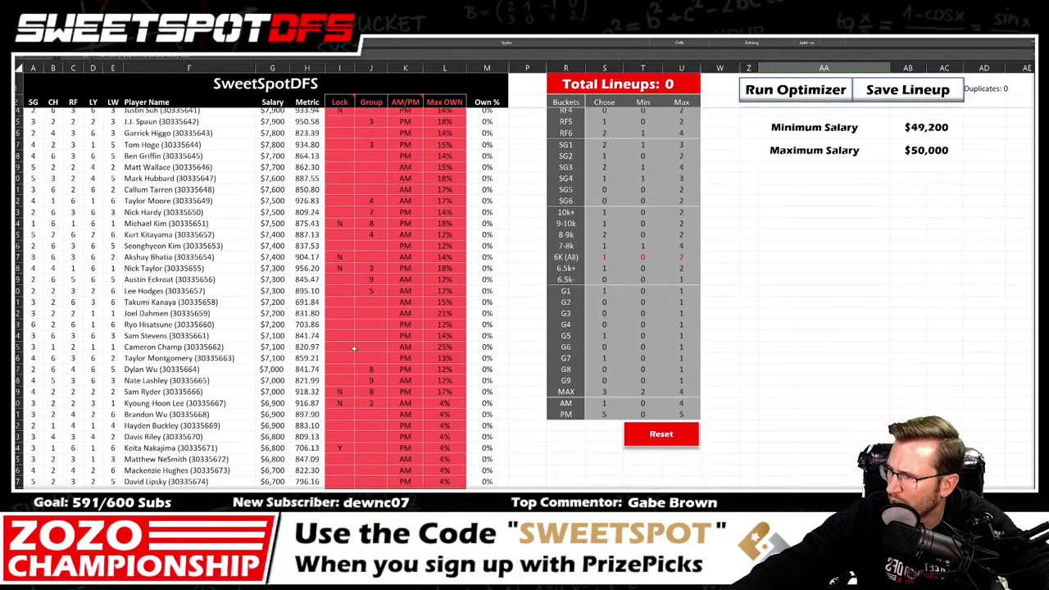
click(352, 358)
click(358, 359)
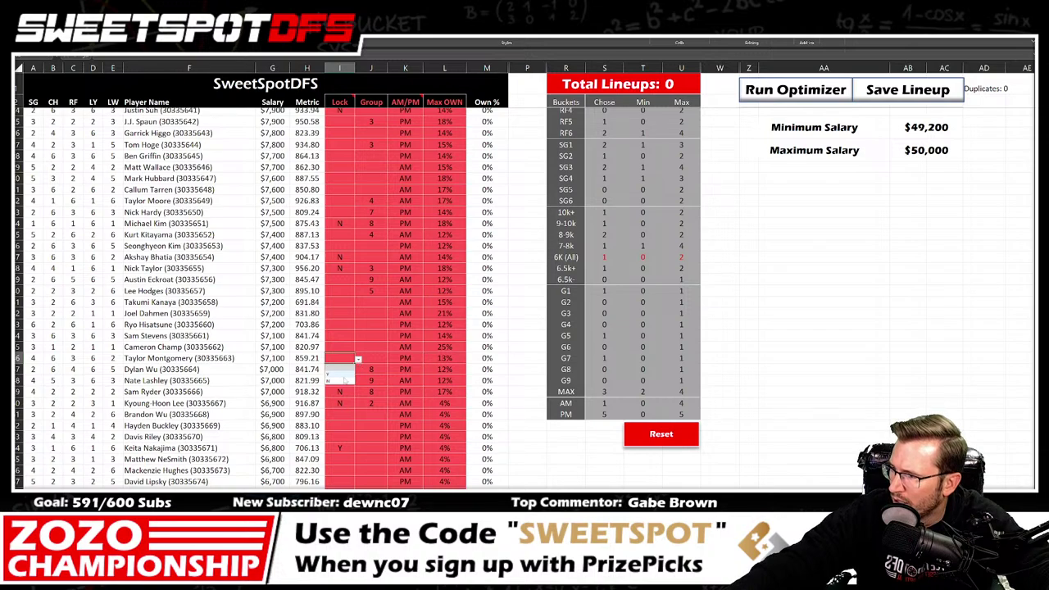
click(345, 381)
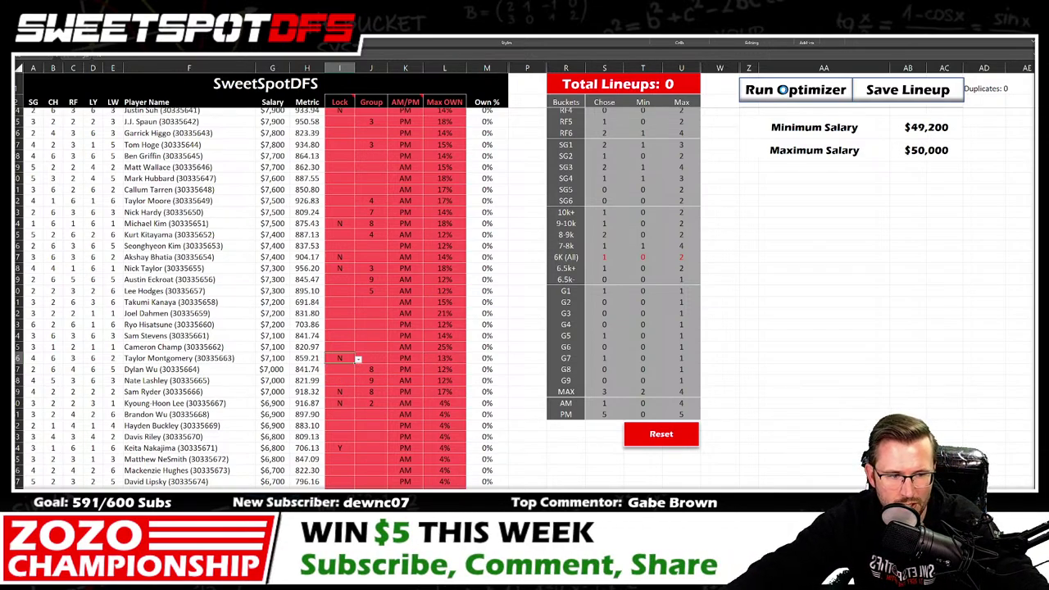
click(783, 88)
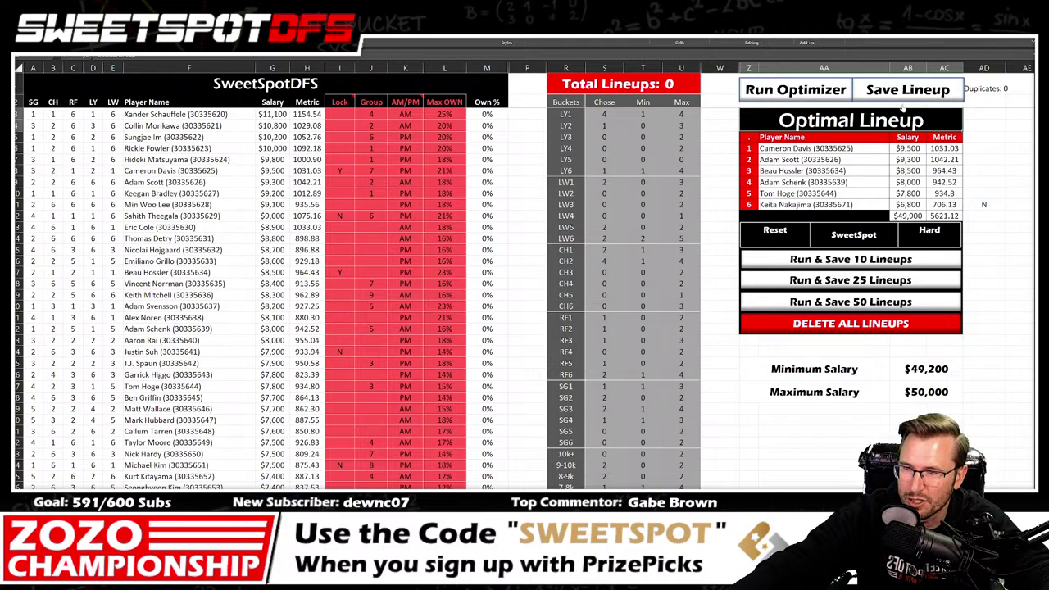
Step: Save the new lineup, copy its row from salary used through points, and paste it as values under the comparison list
click(916, 99)
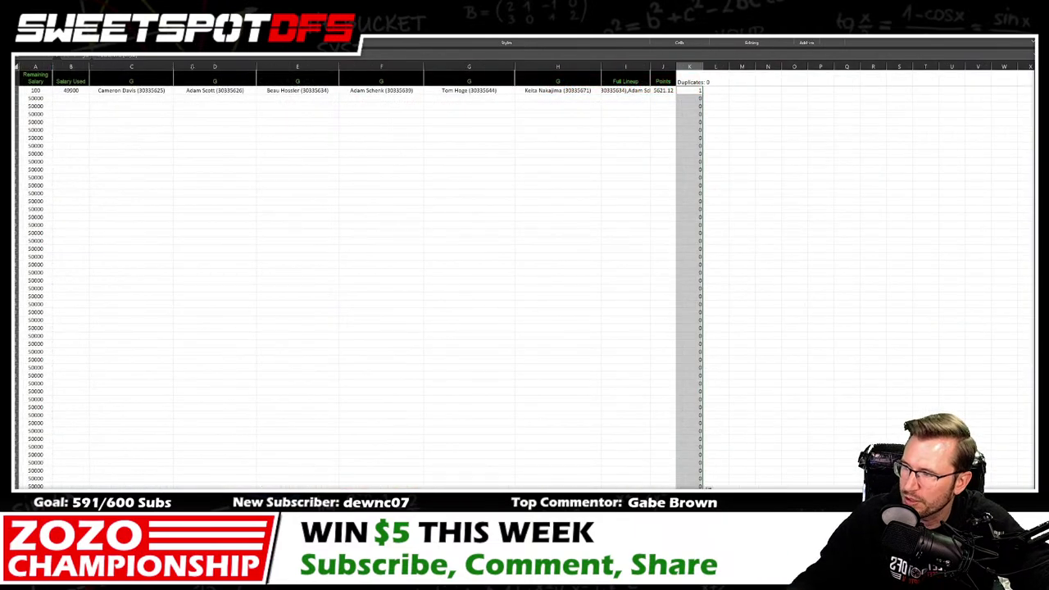
drag(71, 90, 679, 95)
key(ctrl+c)
key(ctrl+Page_Up)
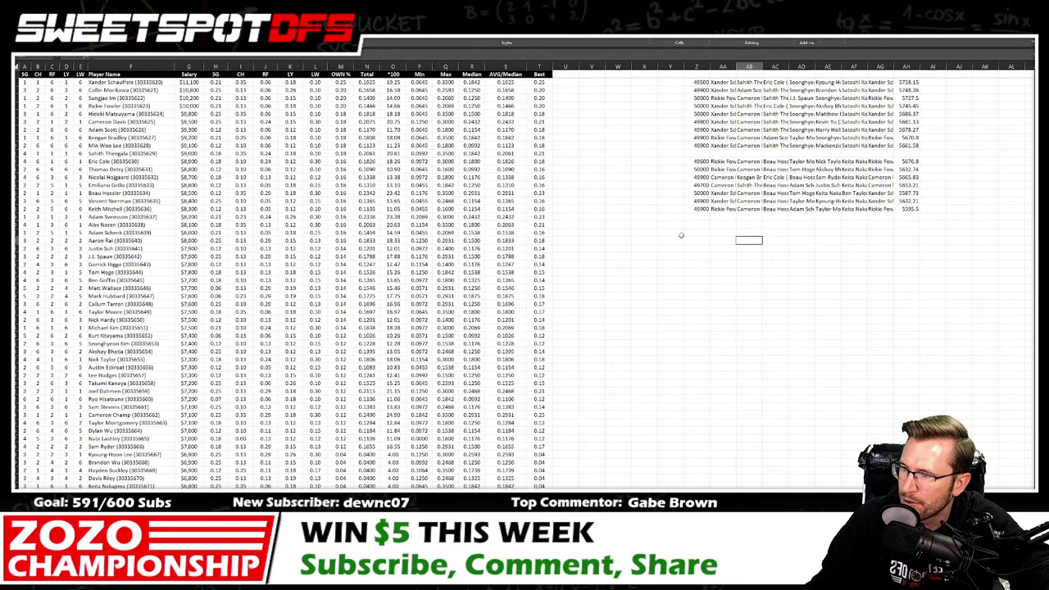
right_click(701, 217)
click(728, 271)
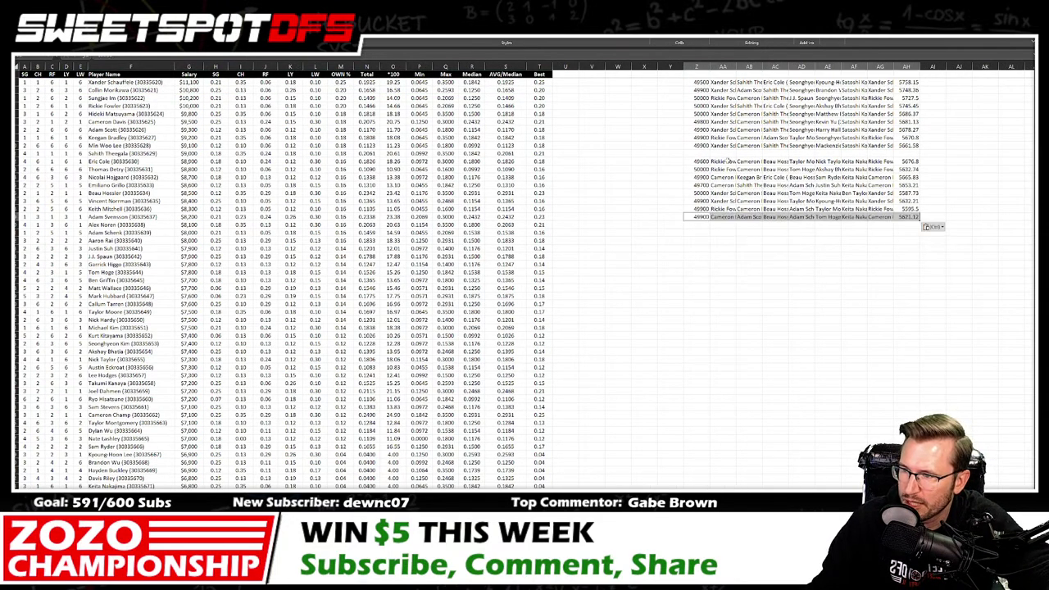
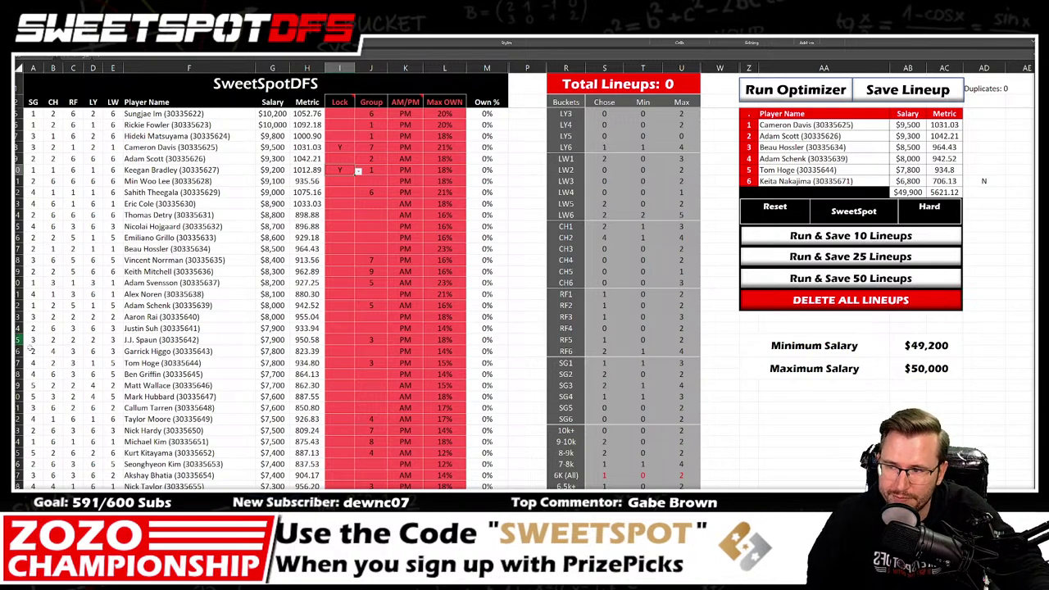
Step: Set Cameron Davis's lock to Y and run the optimizer for a new lineup
click(338, 148)
text(Y)
key(Return)
key(Return)
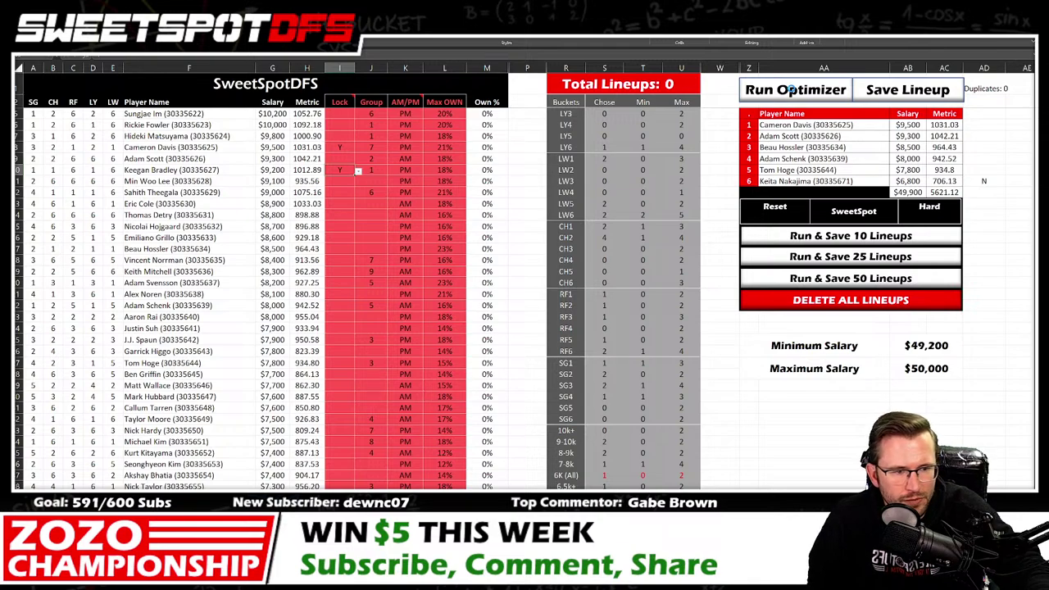
click(792, 92)
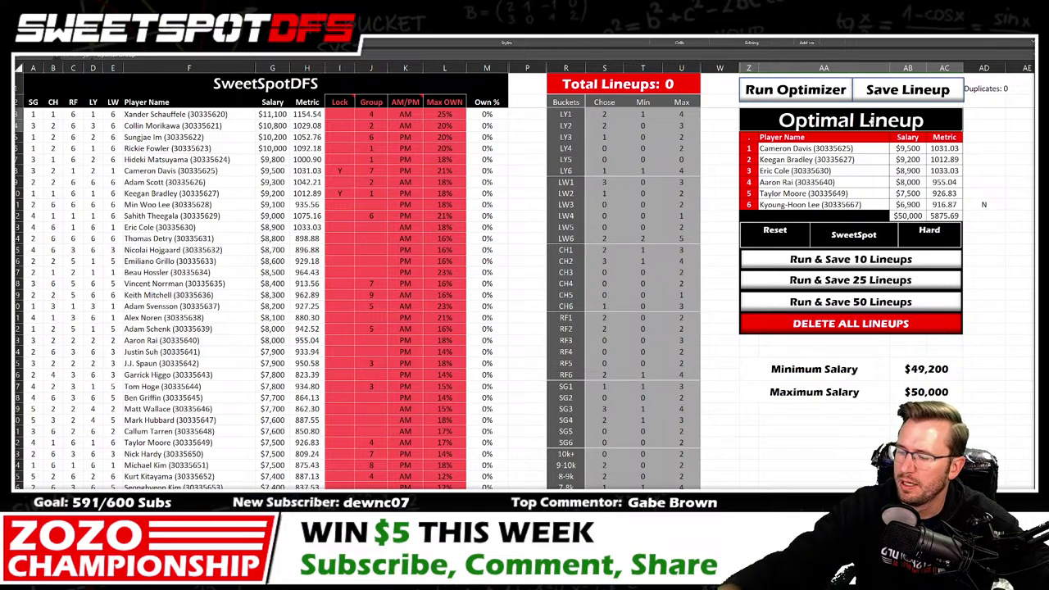
Step: Save the current lineup, copy its row from salary used through points, and paste it as values below the comparison list after a blank row
click(919, 92)
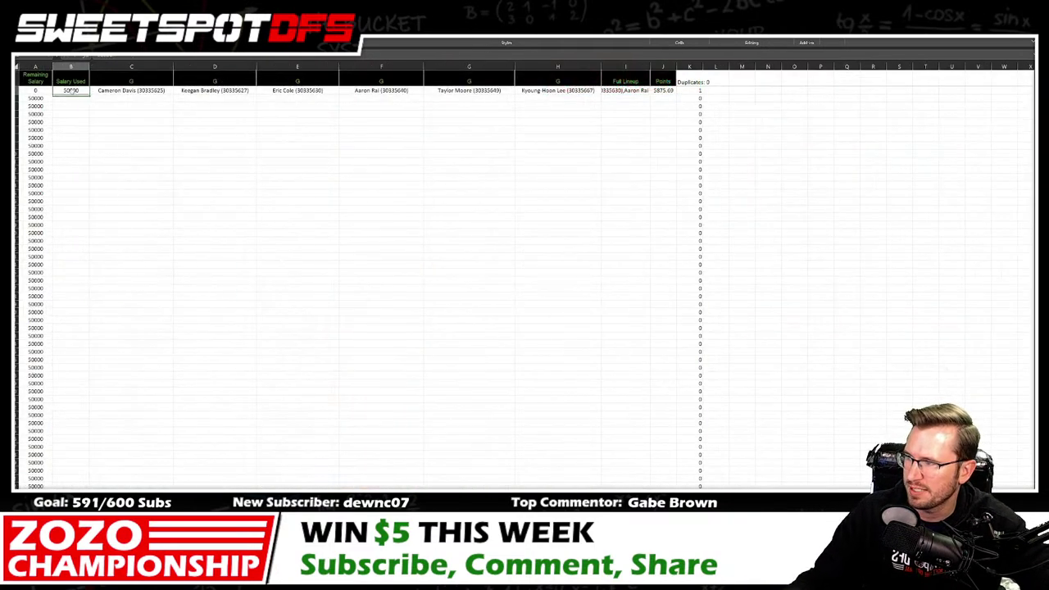
drag(72, 91, 672, 90)
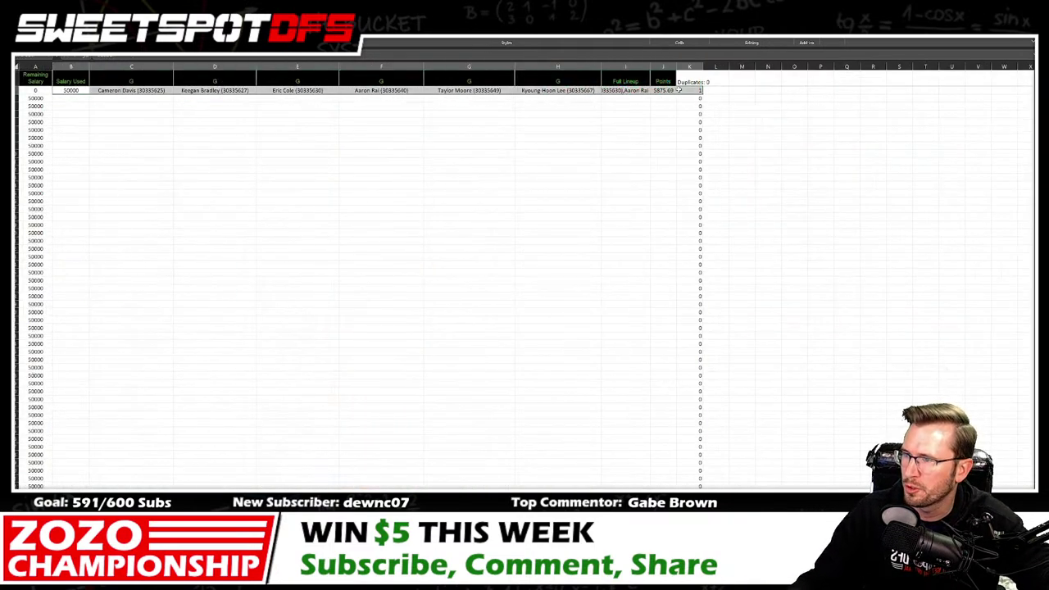
key(ctrl+Page_Up)
key(ctrl+Page_Up)
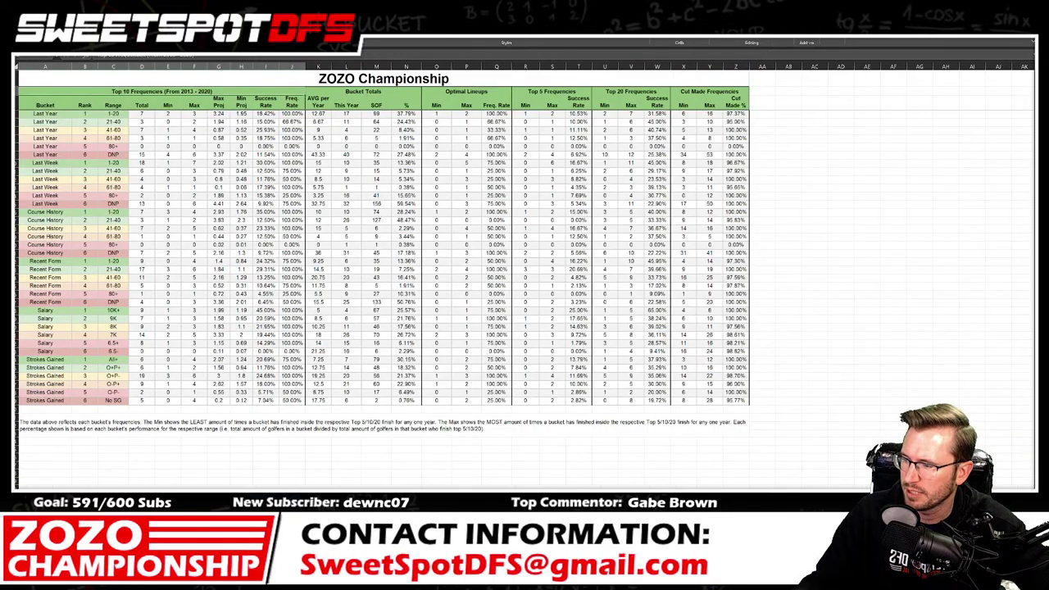
right_click(701, 233)
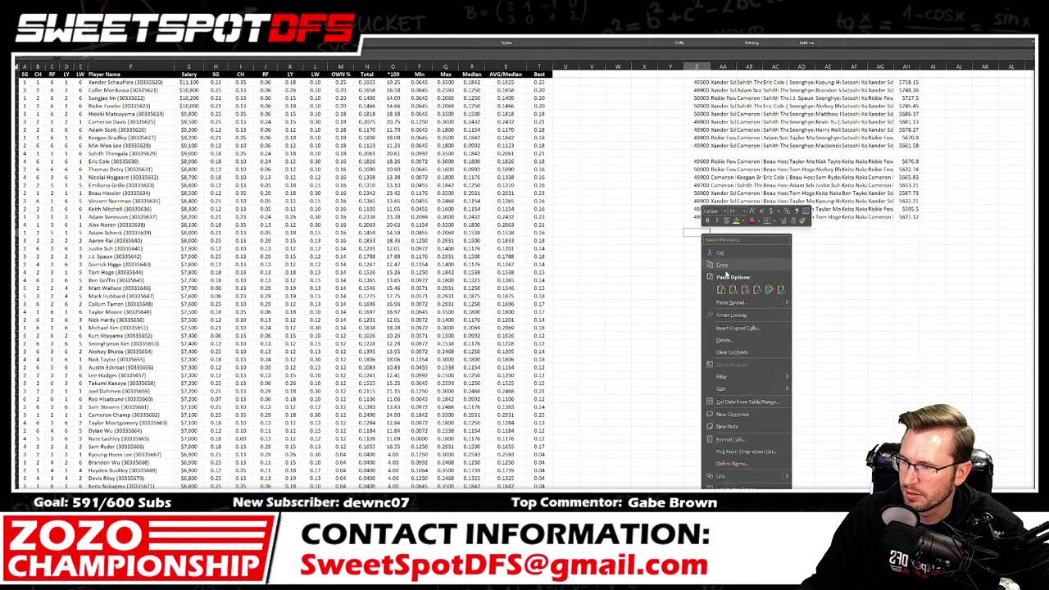
click(732, 290)
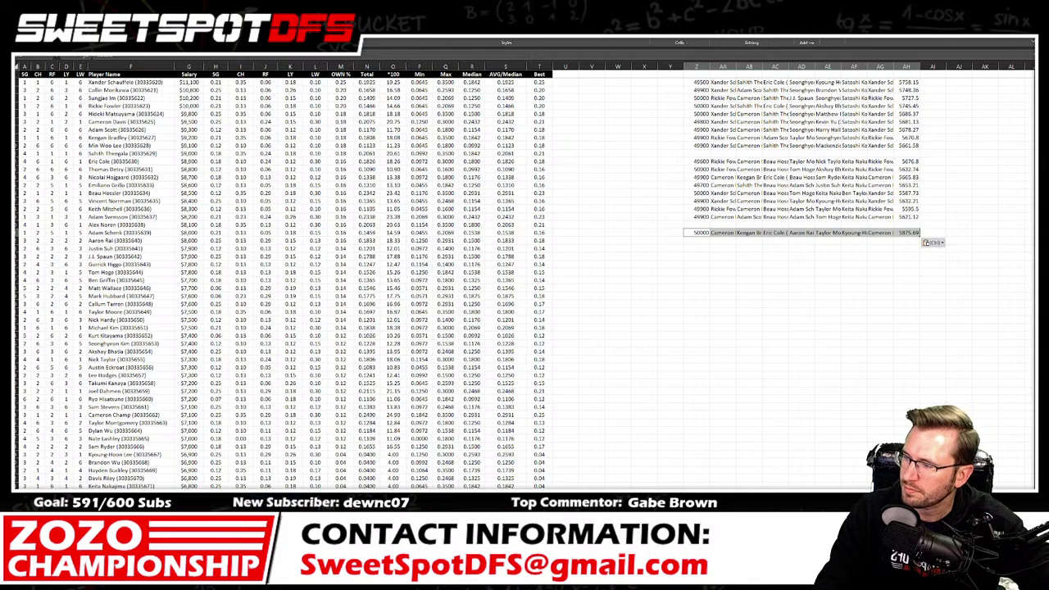
Step: Rerun the optimizer with Kyoung-Hoon Lee's lock set to N and check the golfers in the resulting lineup
key(ctrl+Page_Up)
key(ctrl+Page_Up)
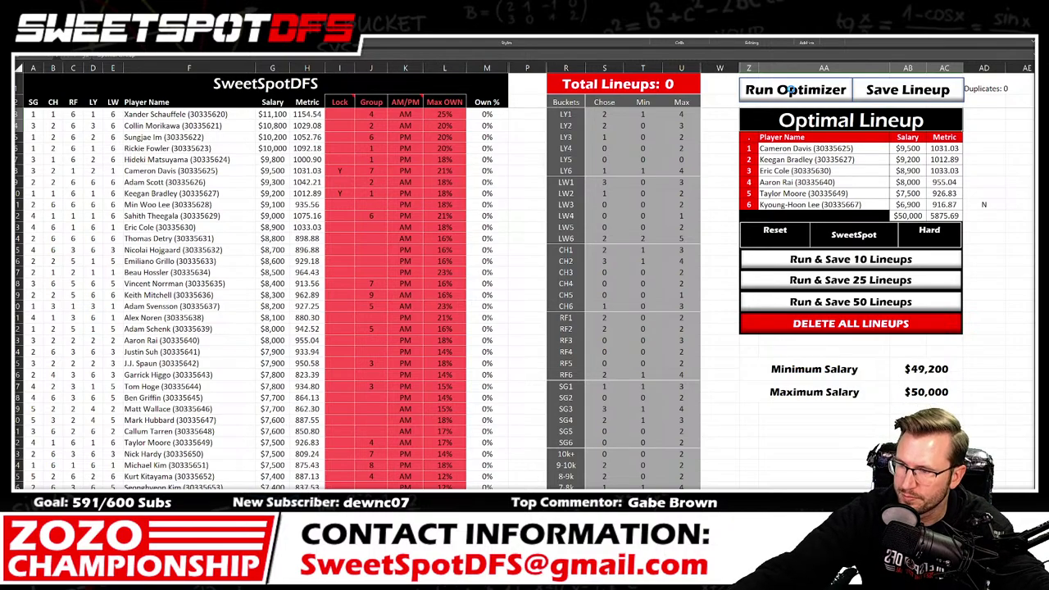
click(792, 90)
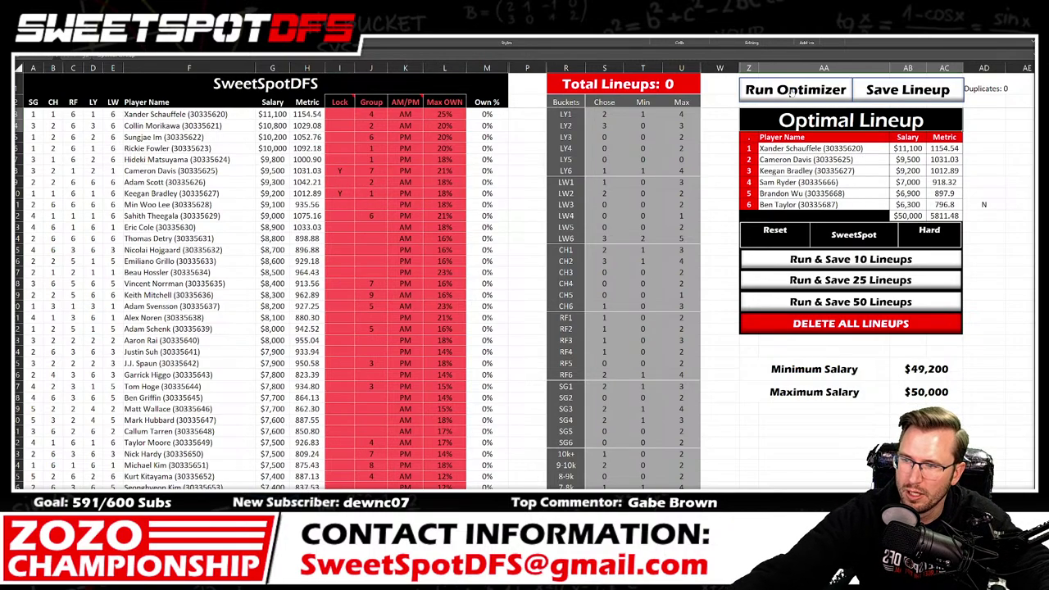
click(823, 160)
click(822, 171)
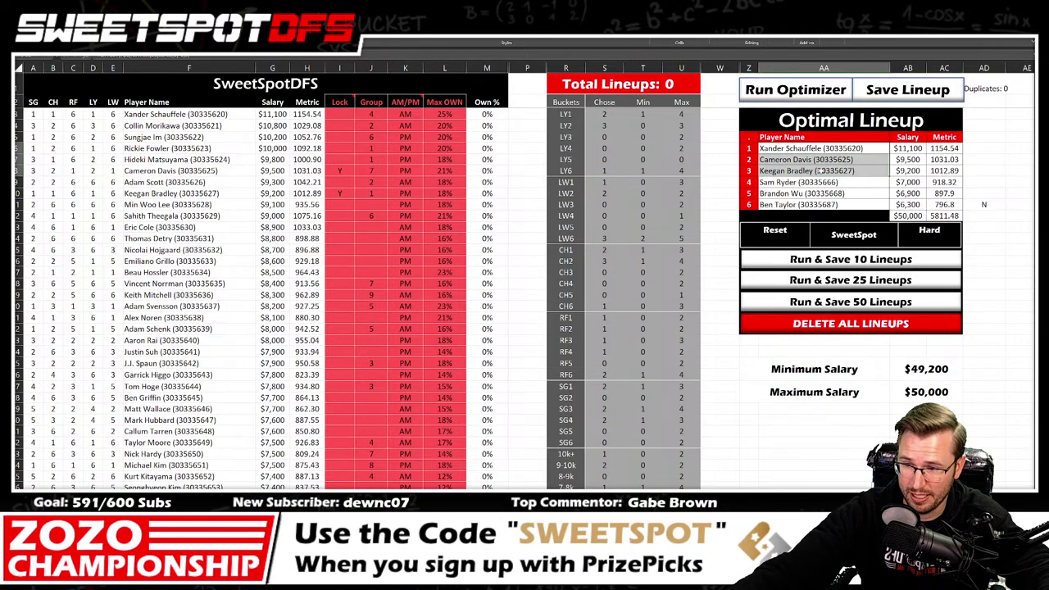
click(834, 182)
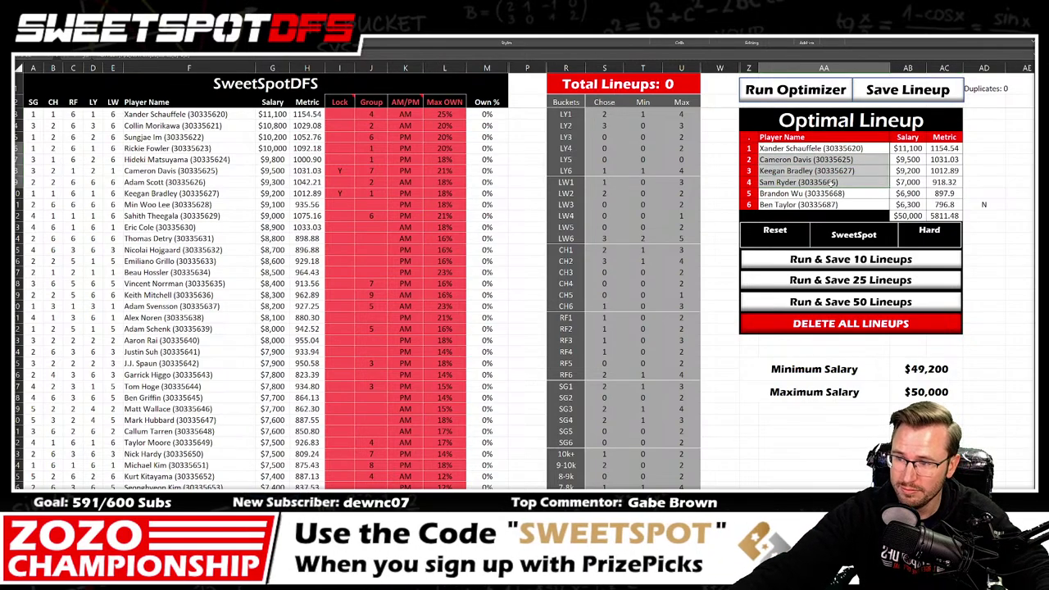
click(833, 193)
click(834, 204)
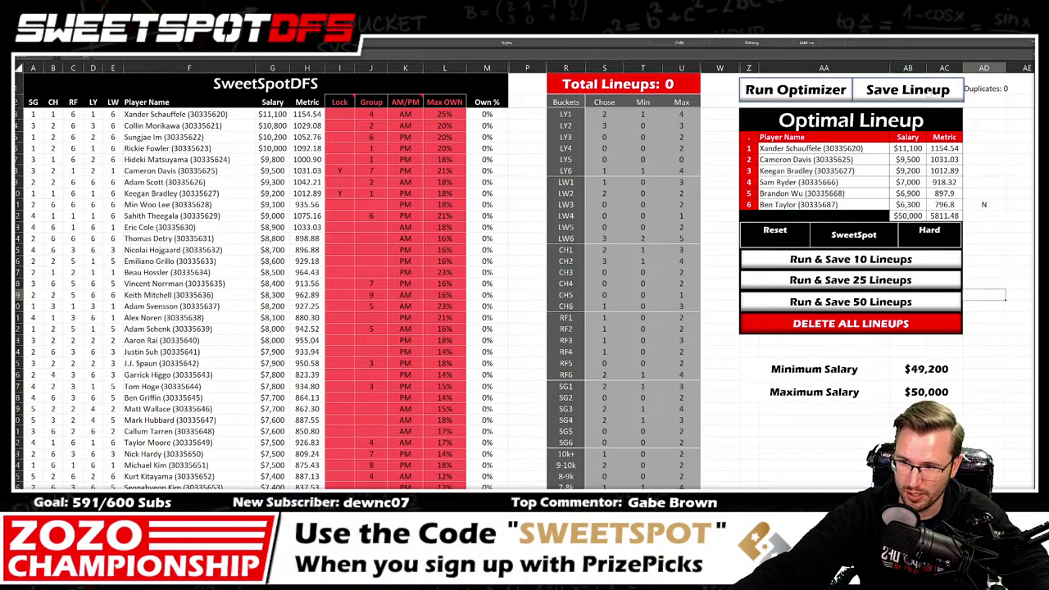
Step: Save the lineup led by Xander Schauffele and paste its row as values directly under the last comparison entry
click(912, 89)
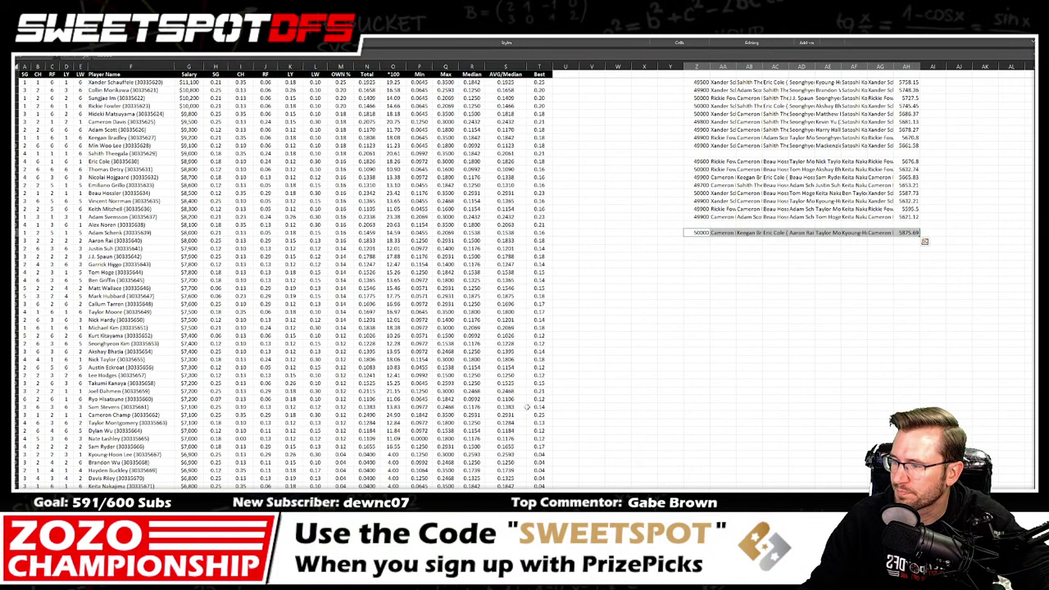
right_click(697, 240)
click(730, 300)
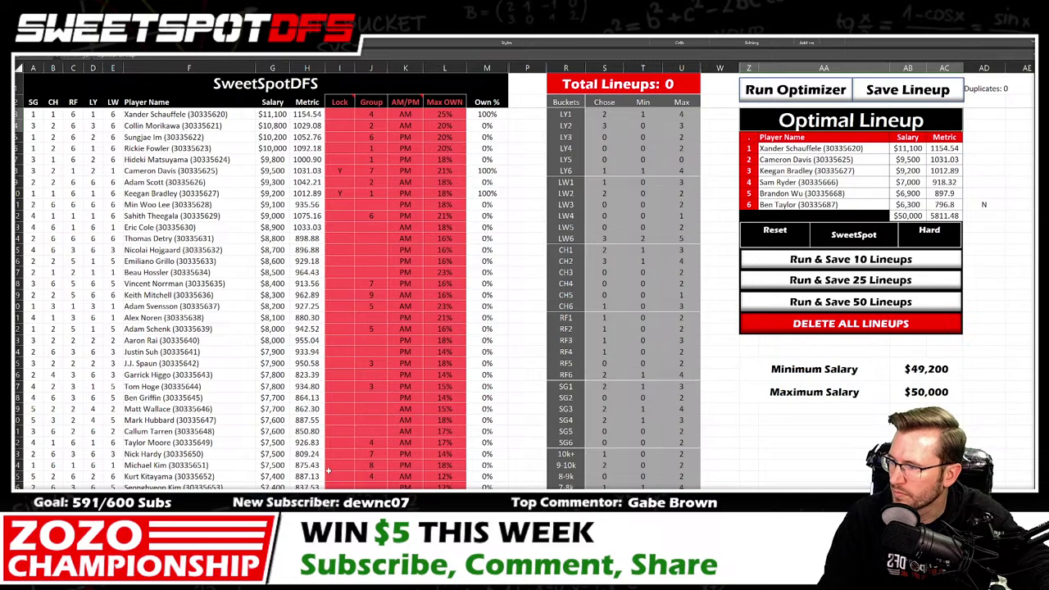
Step: Rerun the optimizer with Taylor Montgomery's lock set to Y and check the golfers in the resulting lineup
scroll(357, 447, down, 1)
scroll(357, 446, down, 4)
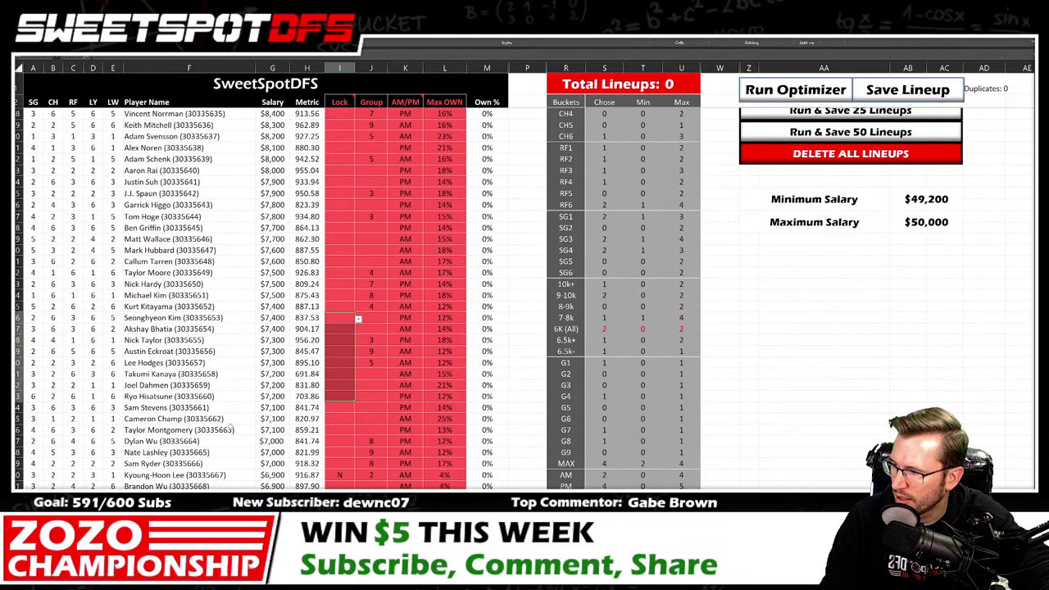
click(353, 429)
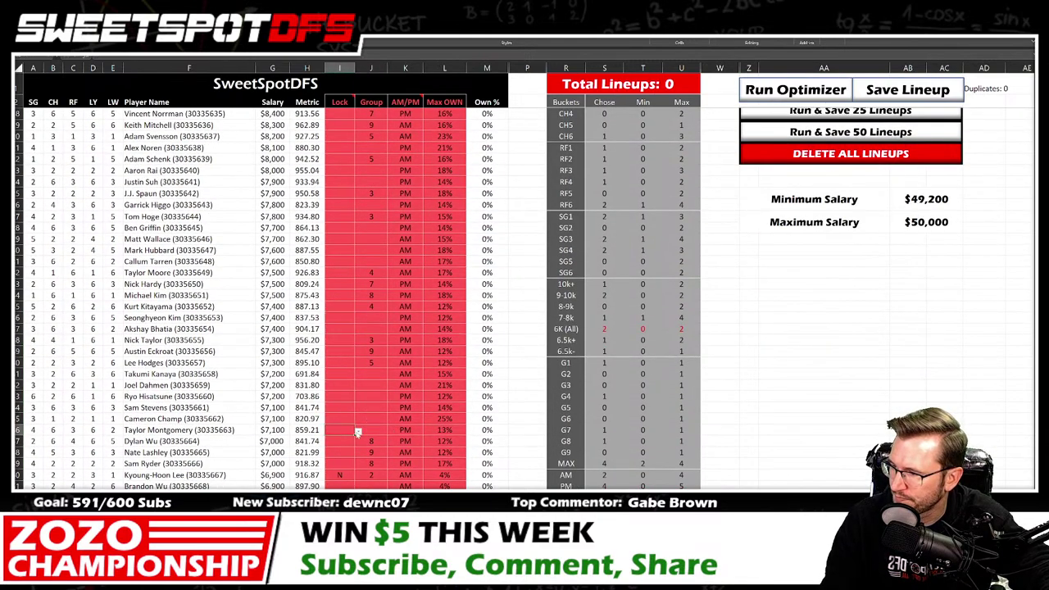
click(358, 430)
click(333, 443)
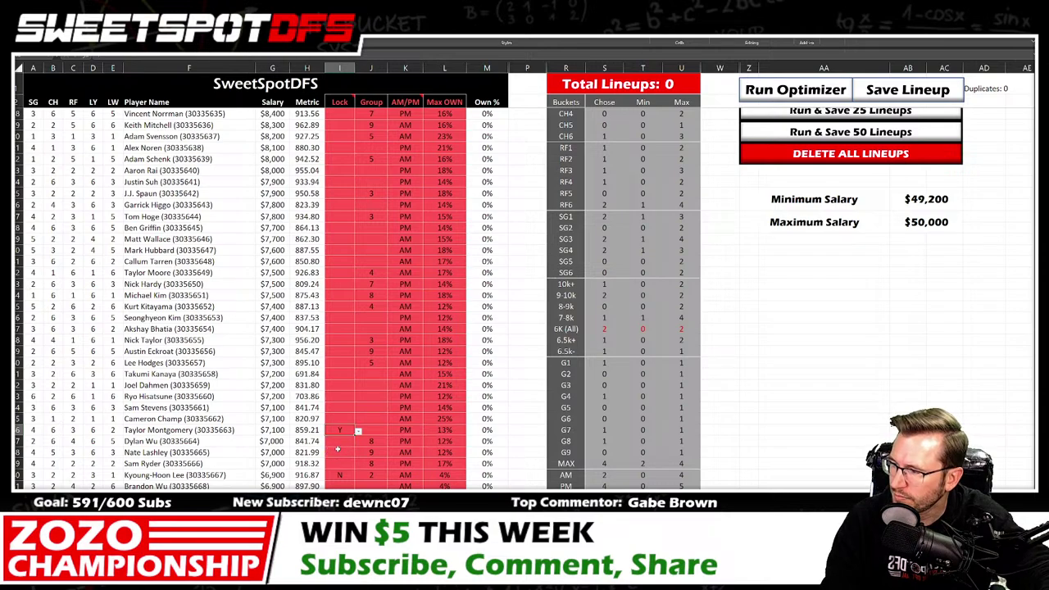
click(785, 90)
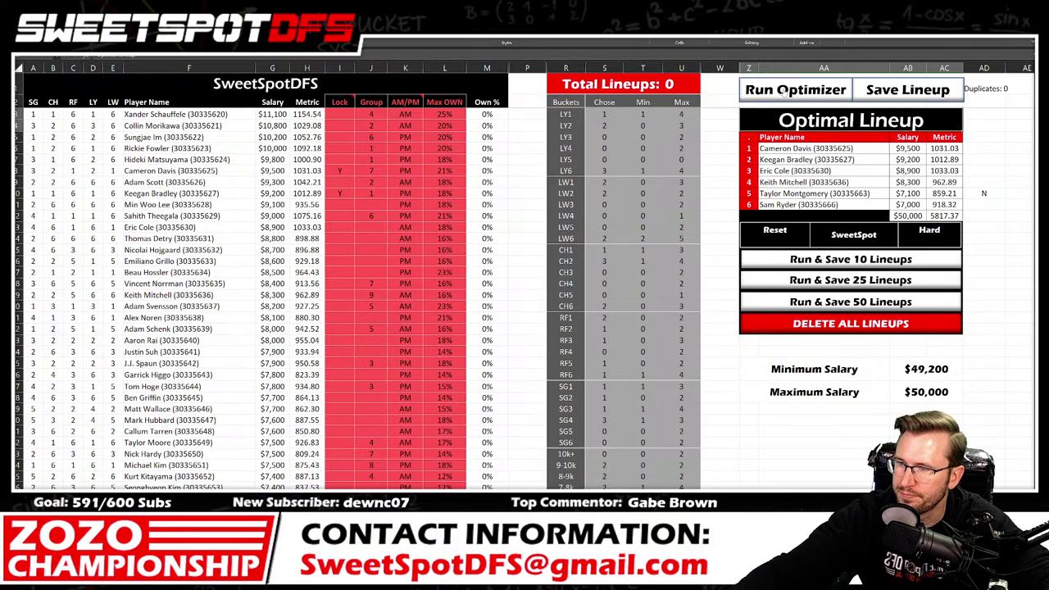
click(853, 148)
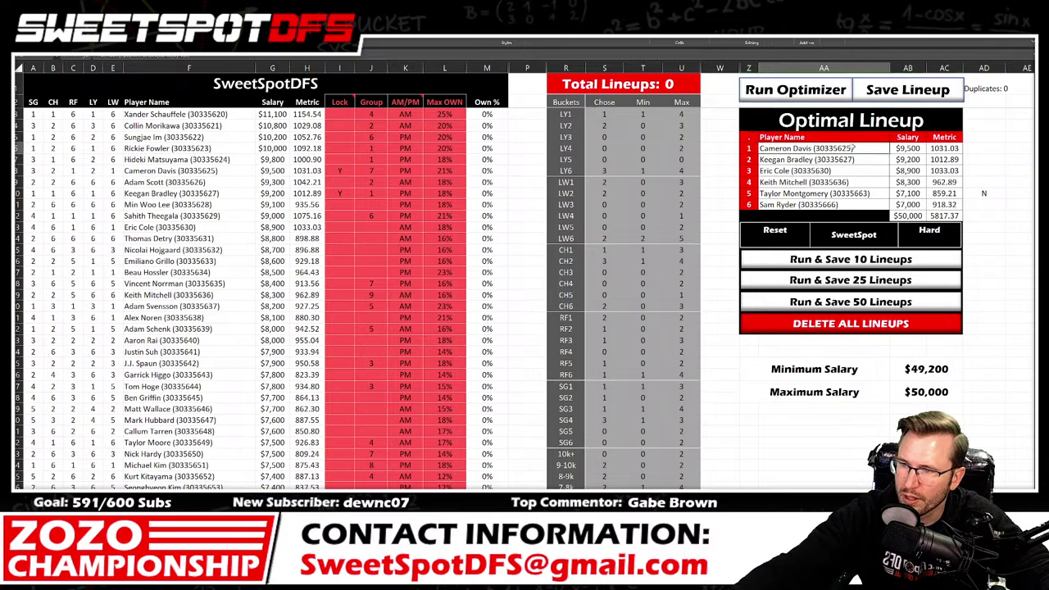
drag(852, 159, 849, 182)
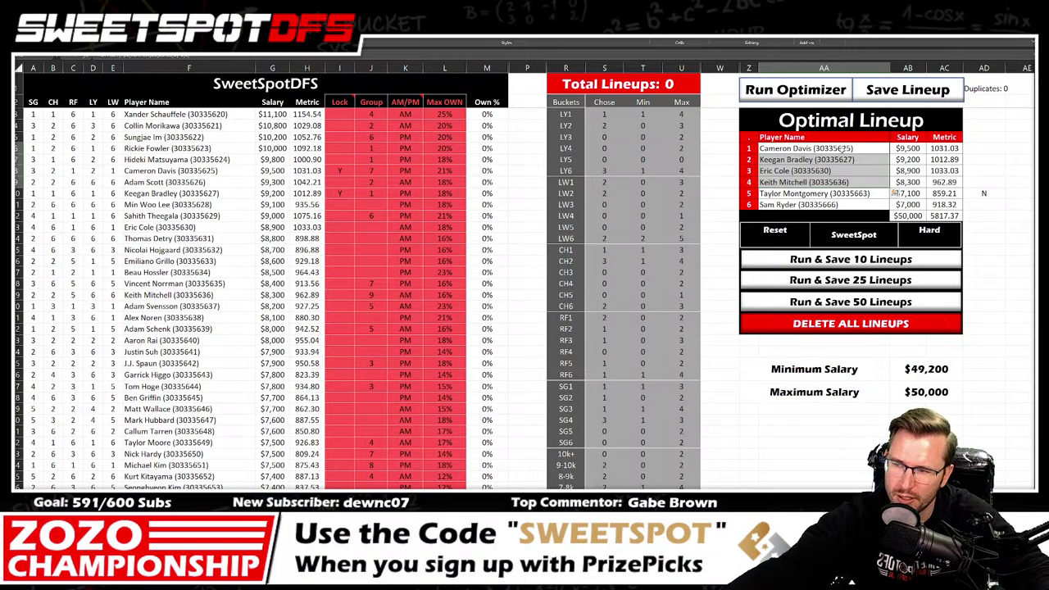
drag(841, 182, 846, 204)
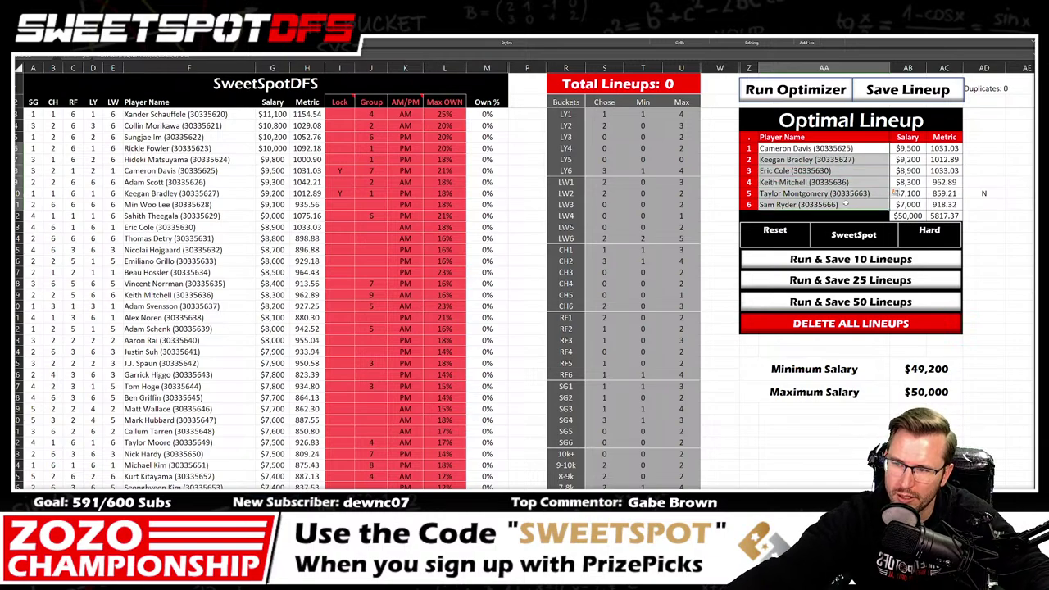
Step: Save the Taylor Montgomery lineup, copy its row from salary used through points, and paste it as values in the comparison list's next row
click(918, 96)
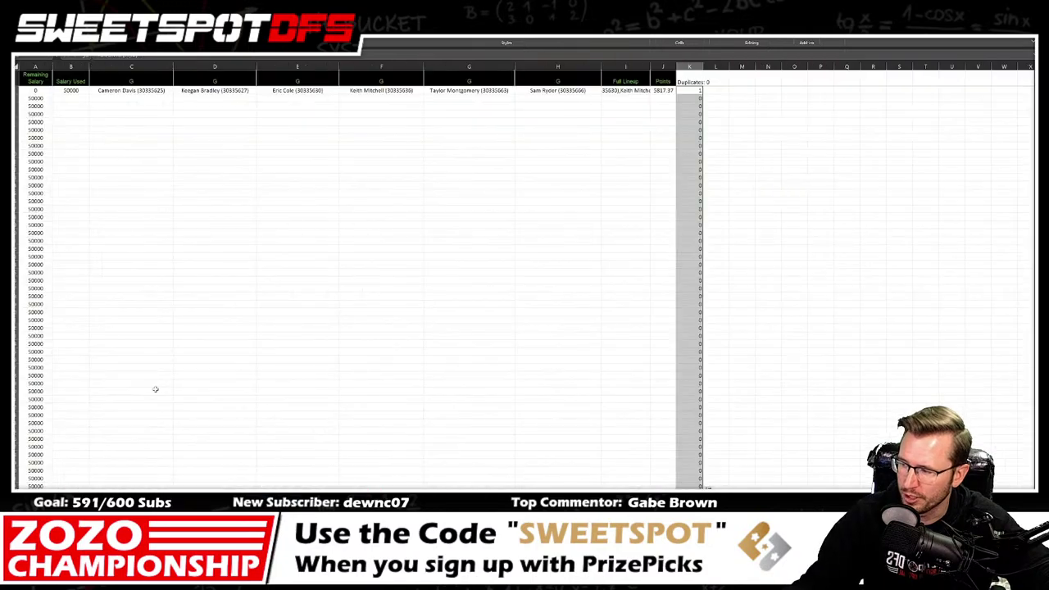
drag(82, 91, 668, 92)
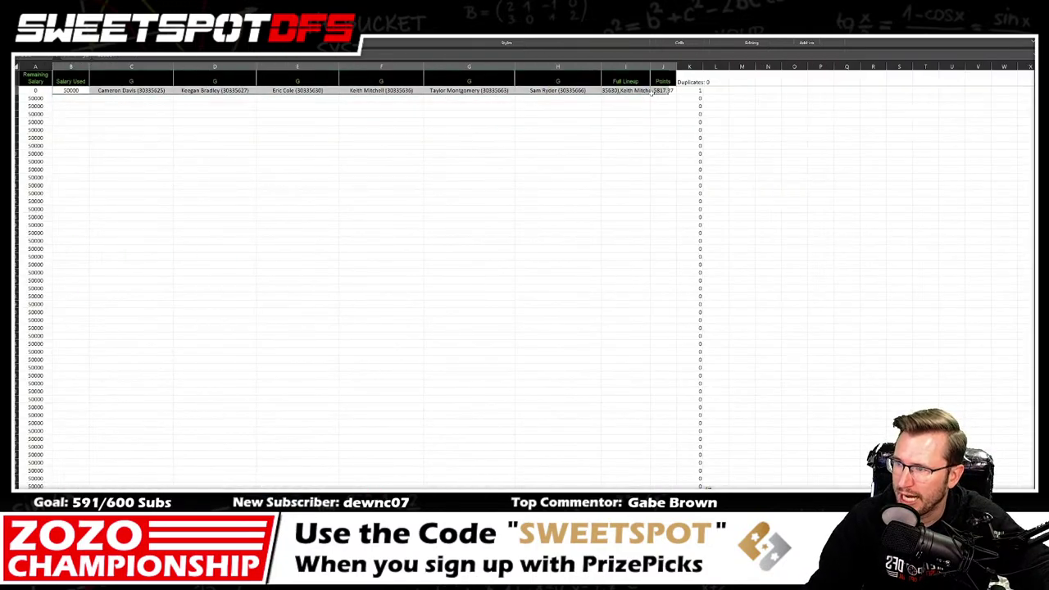
key(ctrl+Page_Up)
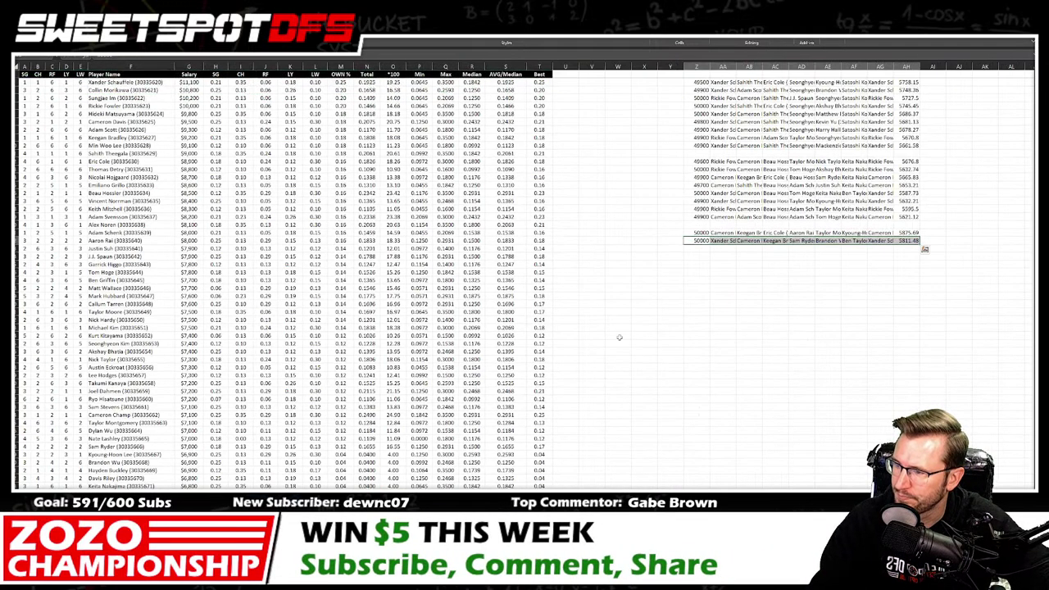
right_click(704, 250)
click(734, 306)
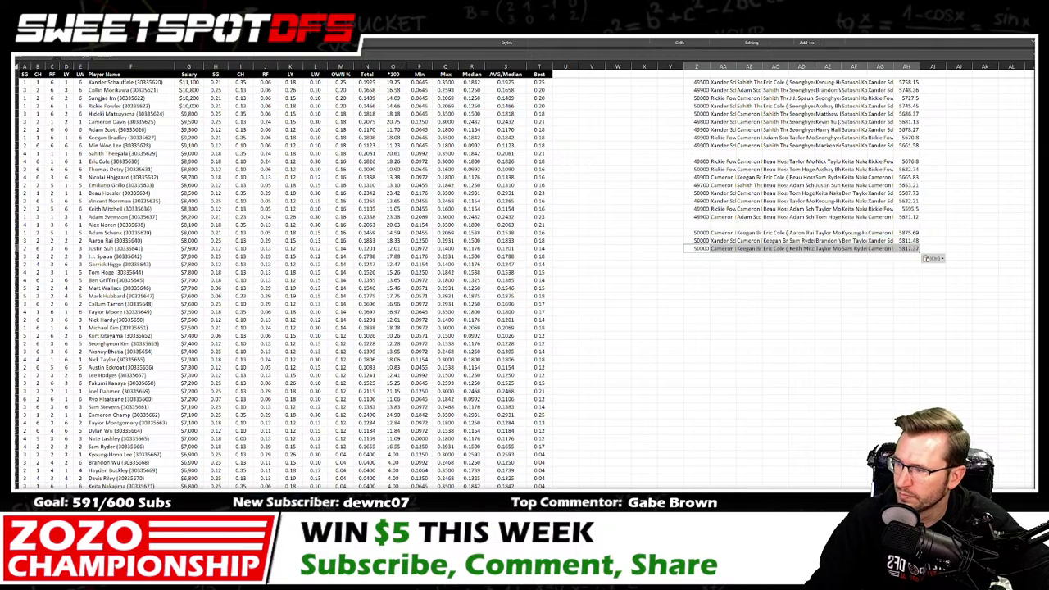
Step: Exclude Sam Ryder by setting his lock to N on the optimizer sheet, and rerun the optimizer
key(ctrl+Page_Down)
key(ctrl+Page_Up)
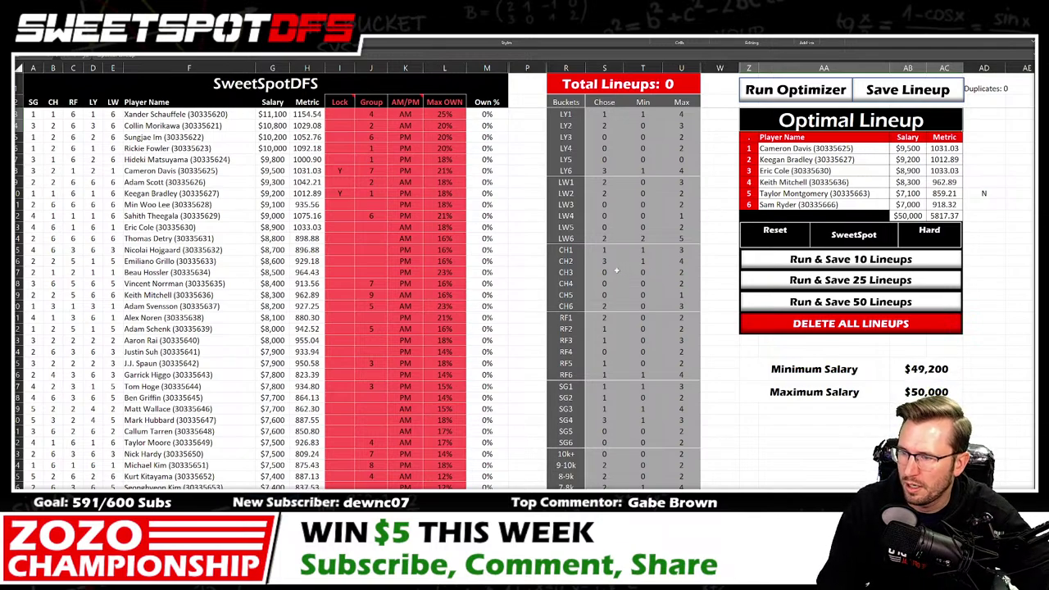
click(343, 472)
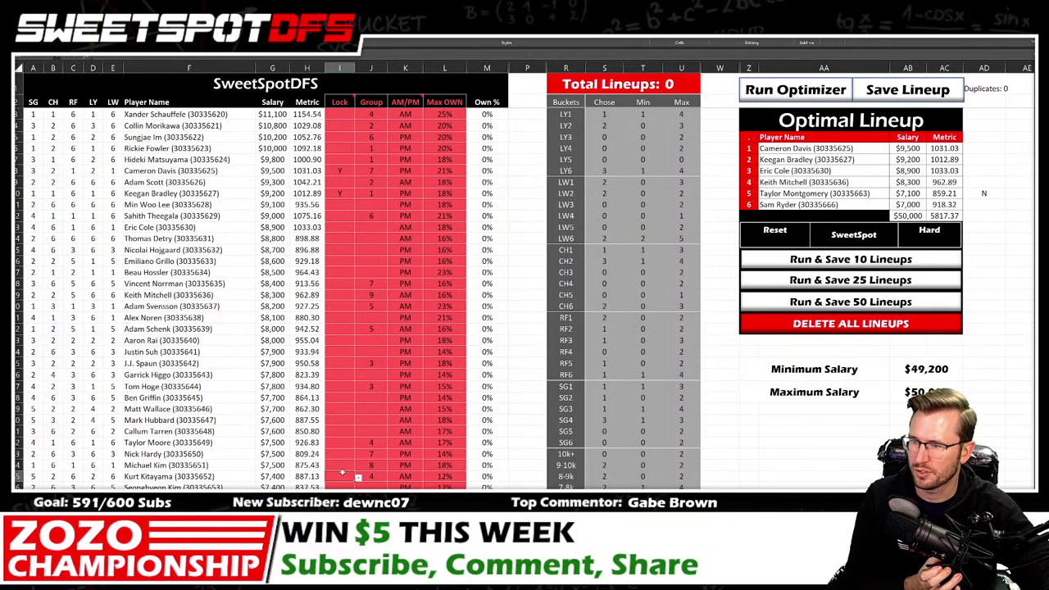
scroll(343, 473, down, 5)
shift+click(345, 443)
mouse_move(354, 442)
mouse_down()
mouse_move(355, 488)
mouse_move(354, 433)
mouse_up()
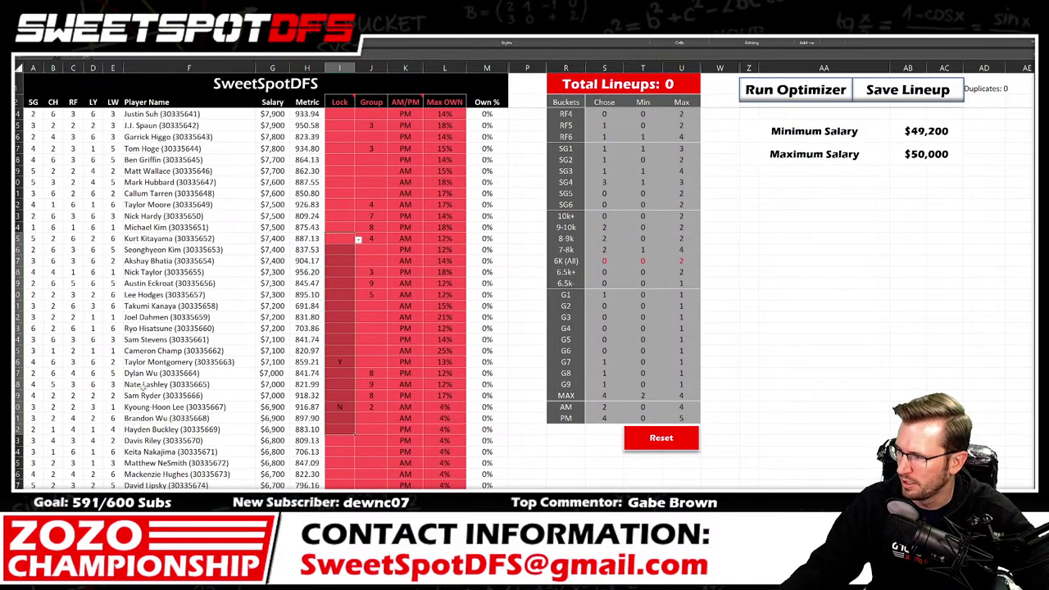
click(349, 396)
click(358, 397)
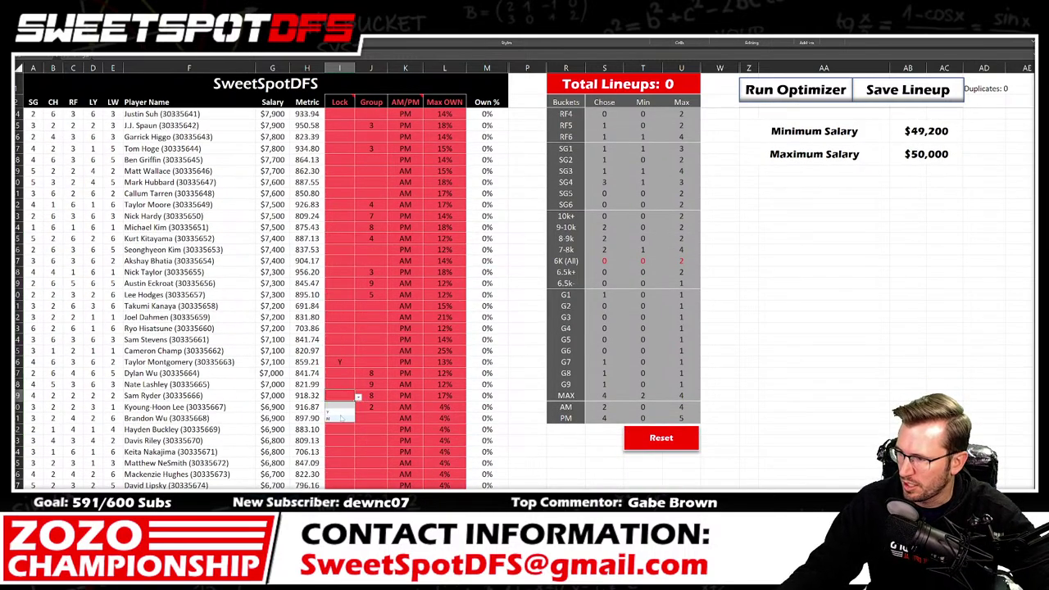
click(339, 418)
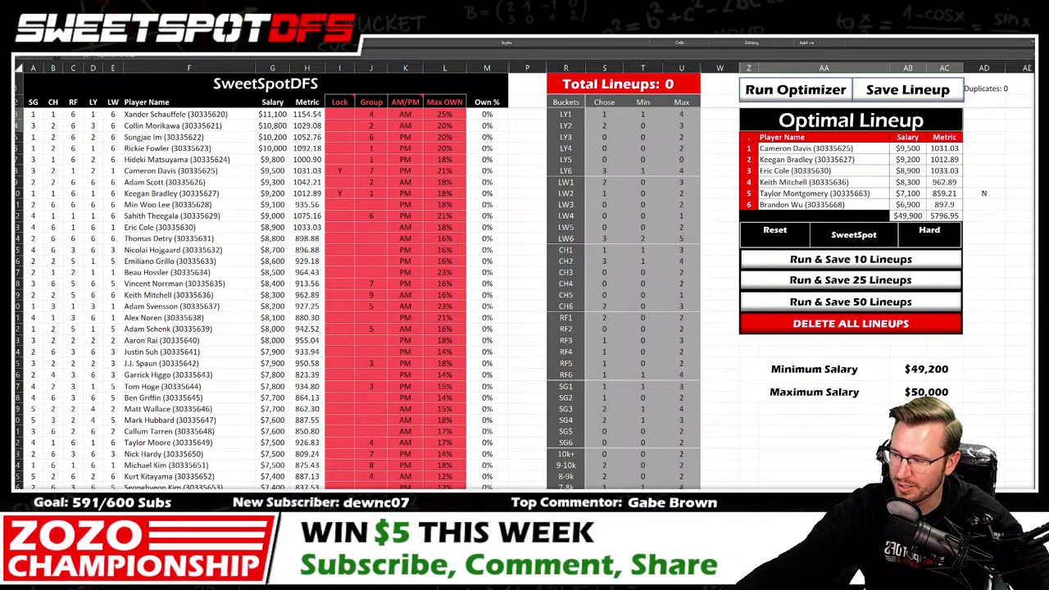
Step: Compare the new optimal lineup with the last comparison row, checking the final golfer there and Keith Mitchell's salary and metric
key(ctrl+Page_Down)
key(ctrl+Page_Up)
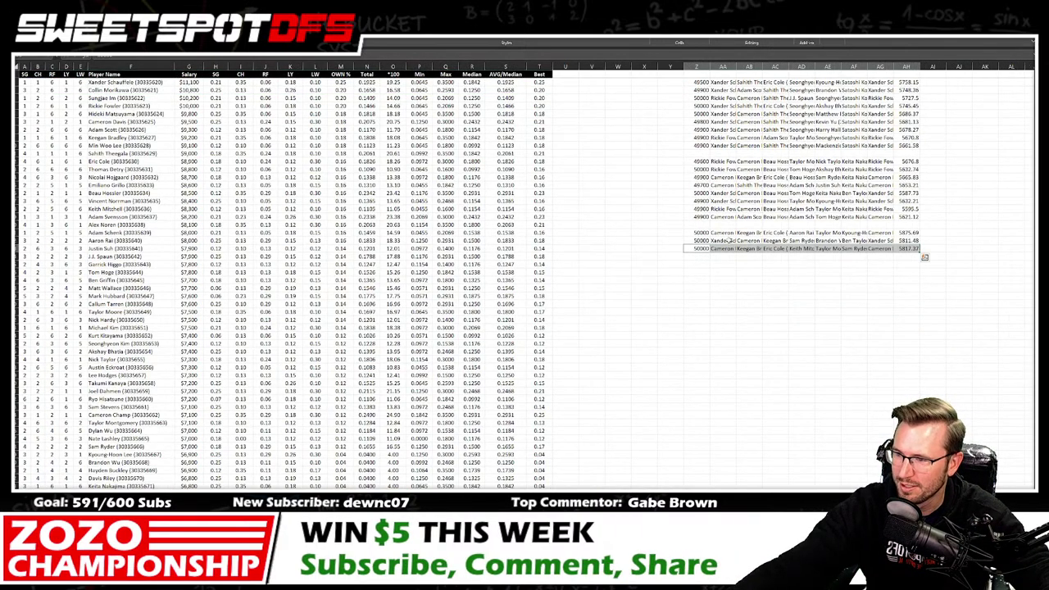
click(856, 248)
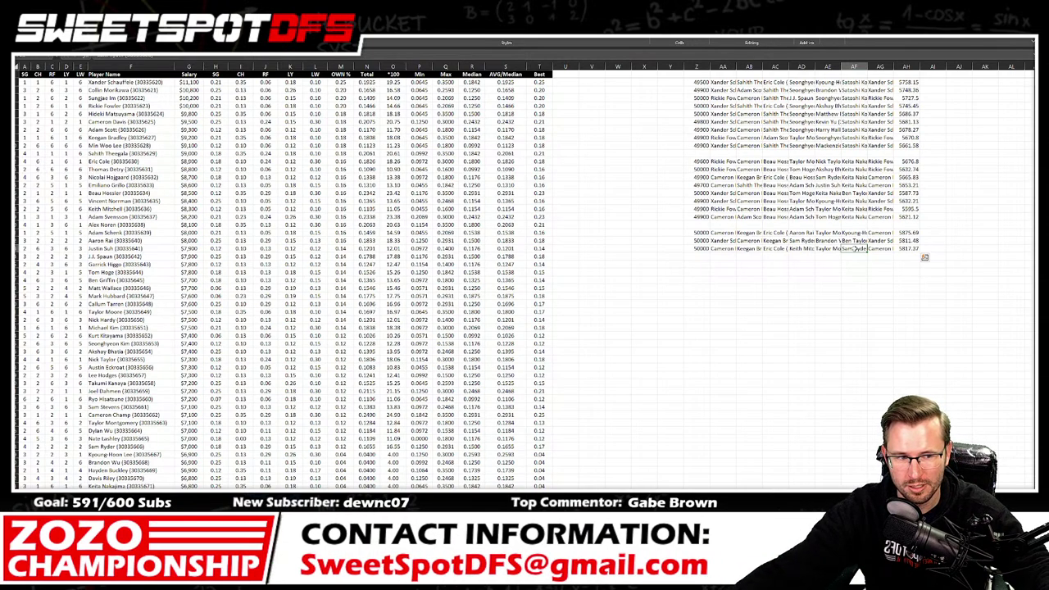
key(ctrl+Page_Down)
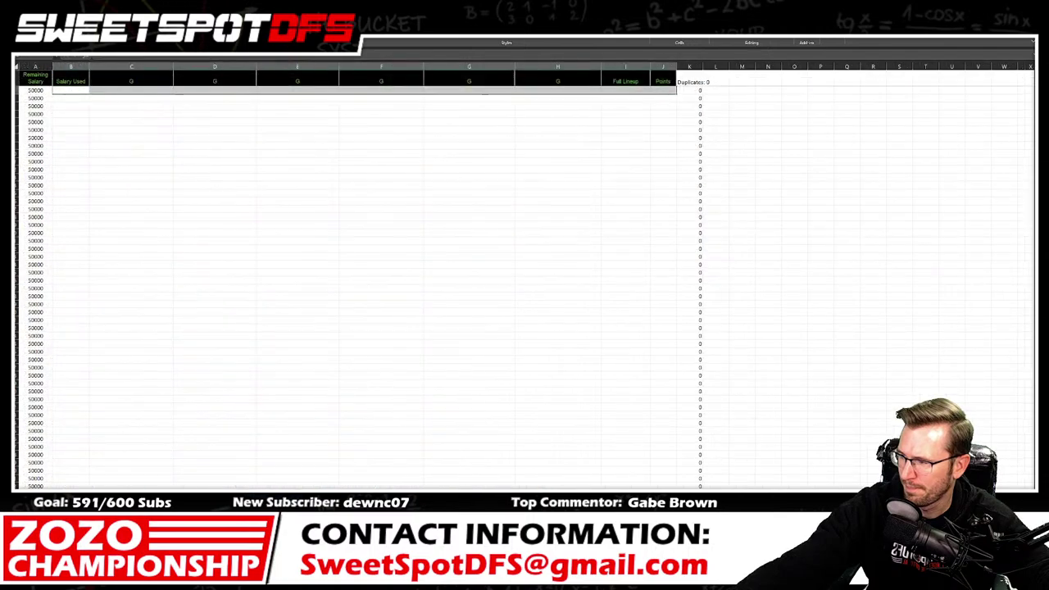
key(ctrl+Page_Up)
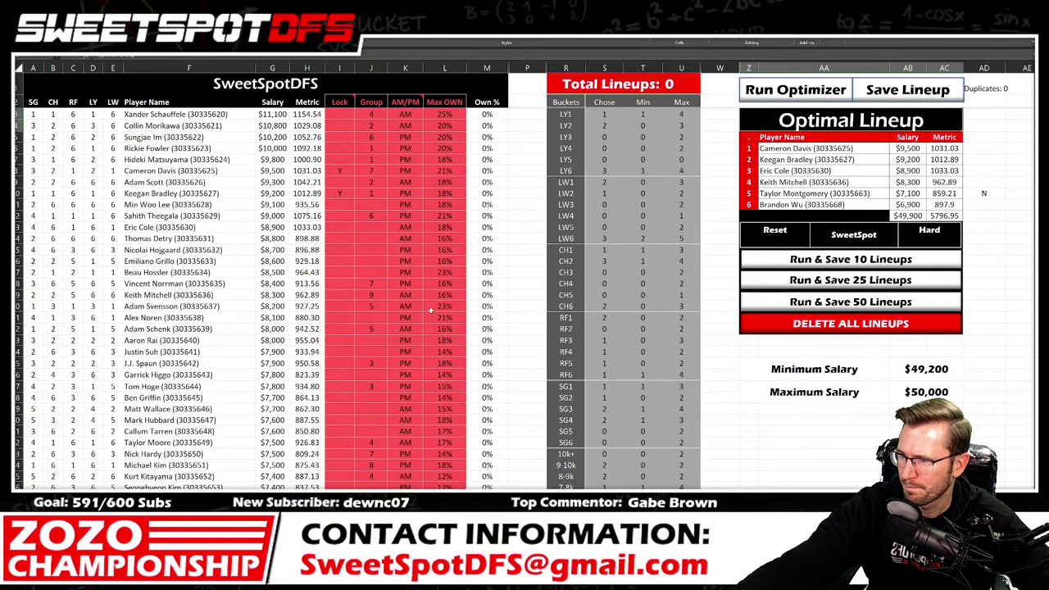
click(878, 181)
drag(901, 182, 951, 182)
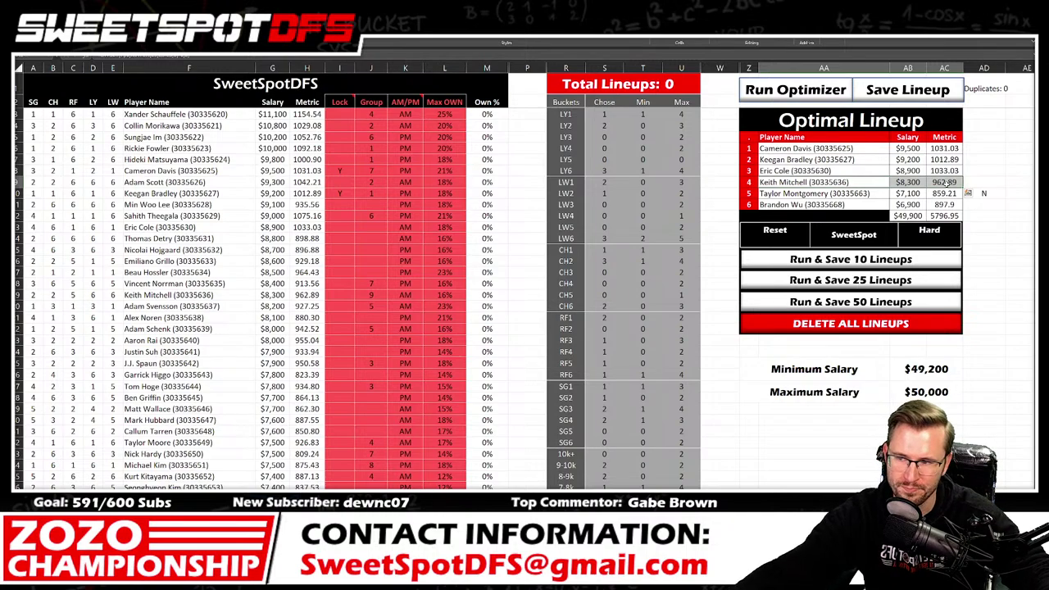
key(ctrl+Page_Down)
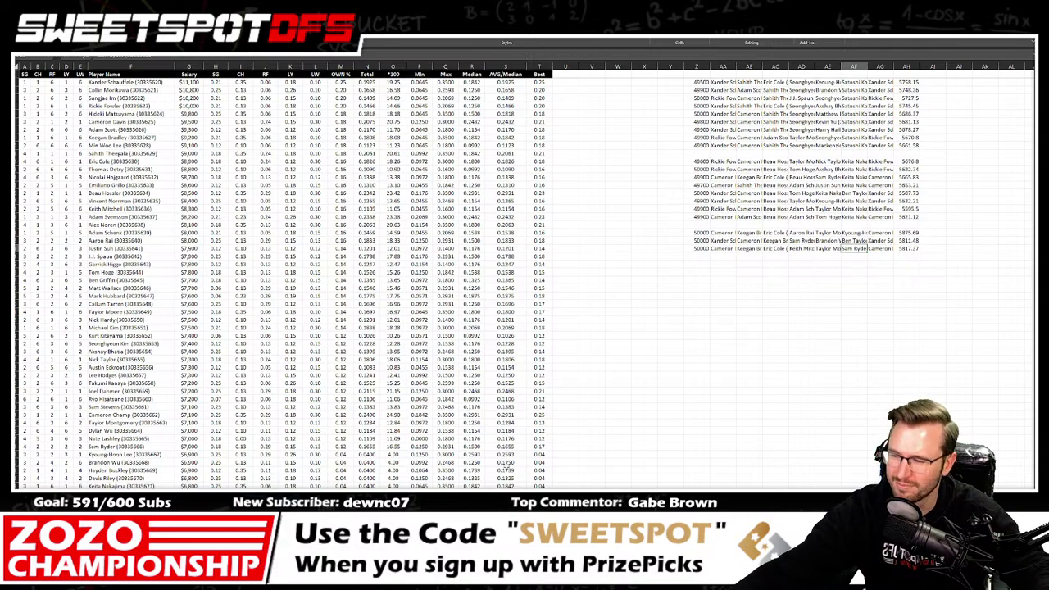
key(ctrl+Page_Down)
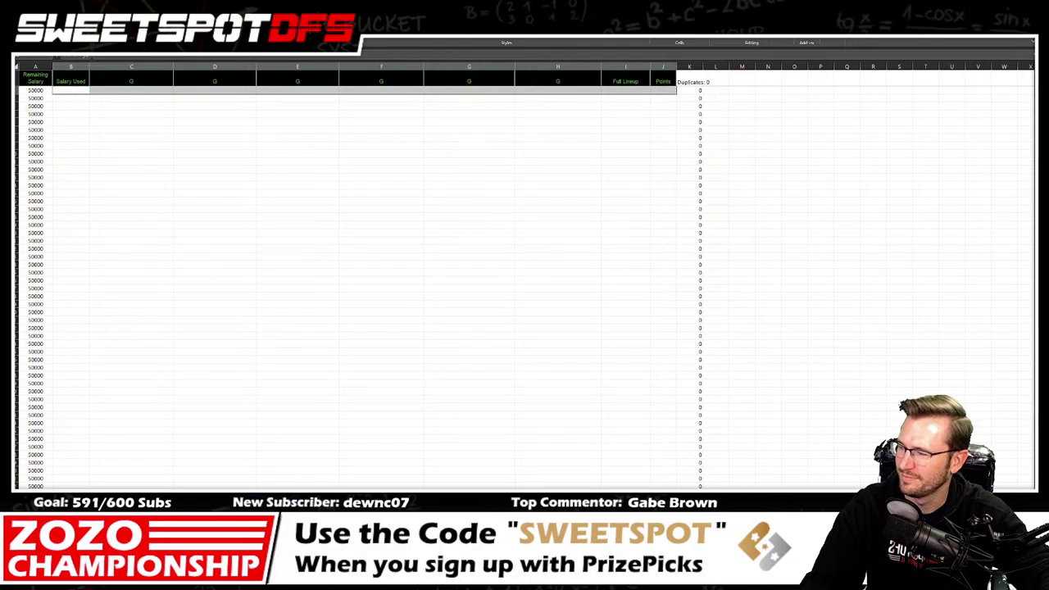
Step: Exclude Keith Mitchell by setting his lock to N on the optimizer sheet
key(ctrl+Page_Up)
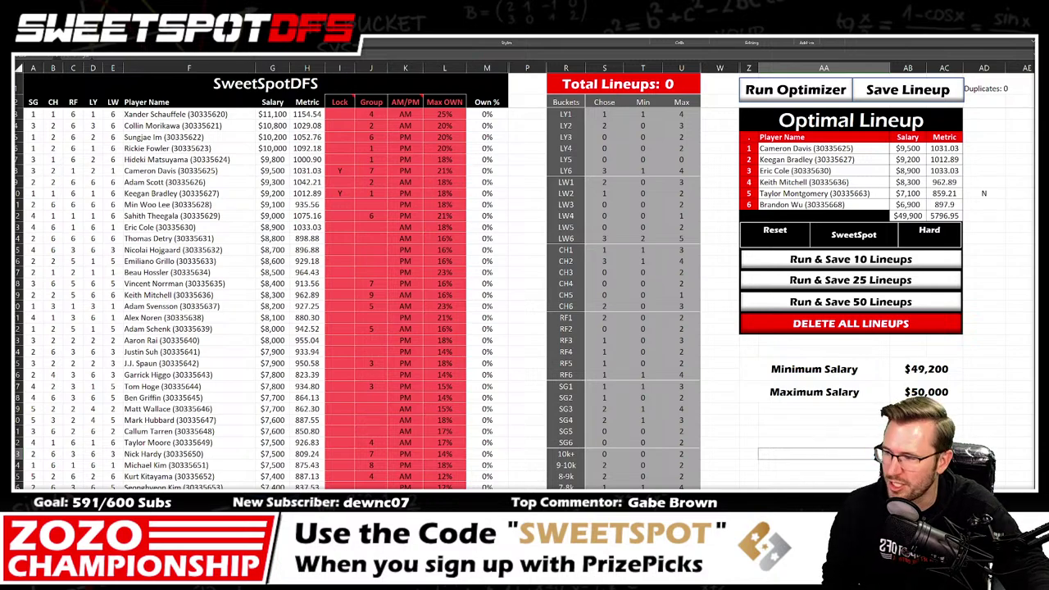
click(347, 294)
text(N)
key(Return)
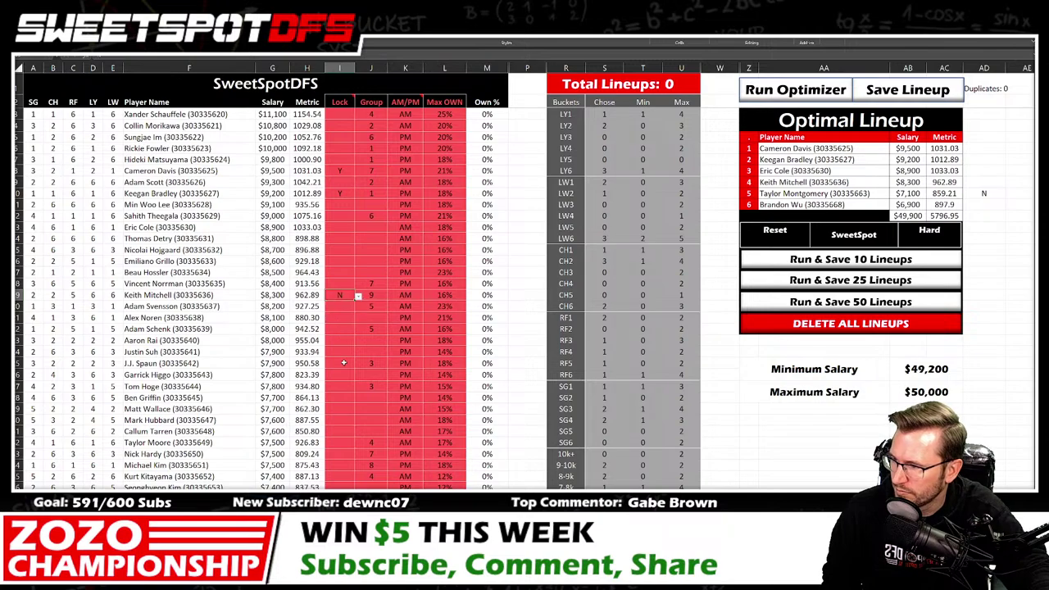
Step: Clear Sam Ryder's lock so that he is available to the optimizer again
drag(358, 374, 358, 488)
scroll(358, 259, down, 3)
scroll(358, 259, down, 6)
text(N)
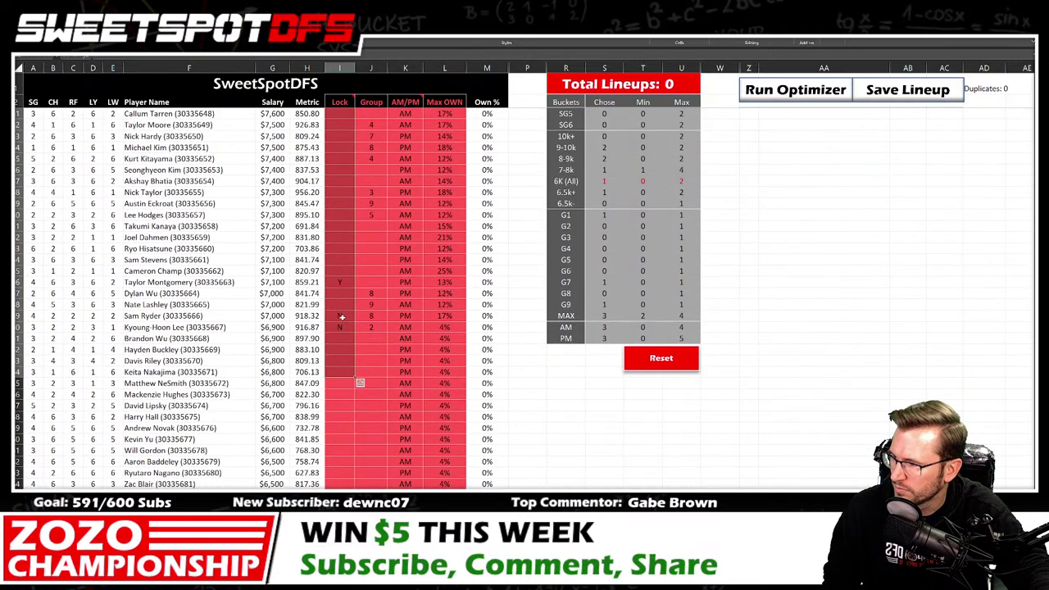
click(358, 317)
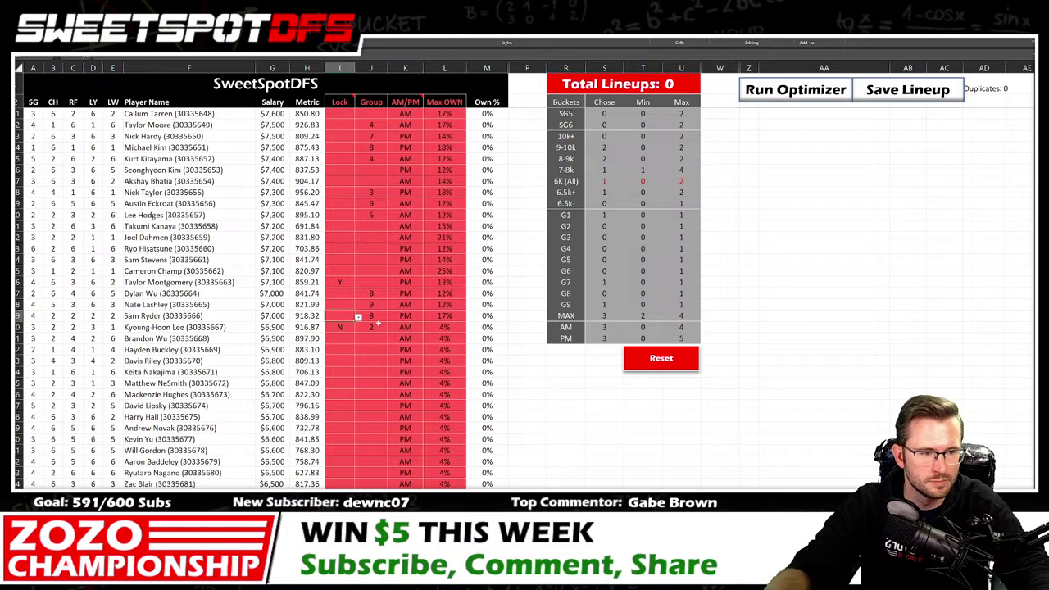
Step: Rerun the optimizer with Keith Mitchell excluded and check the golfers in the resulting lineup
click(806, 92)
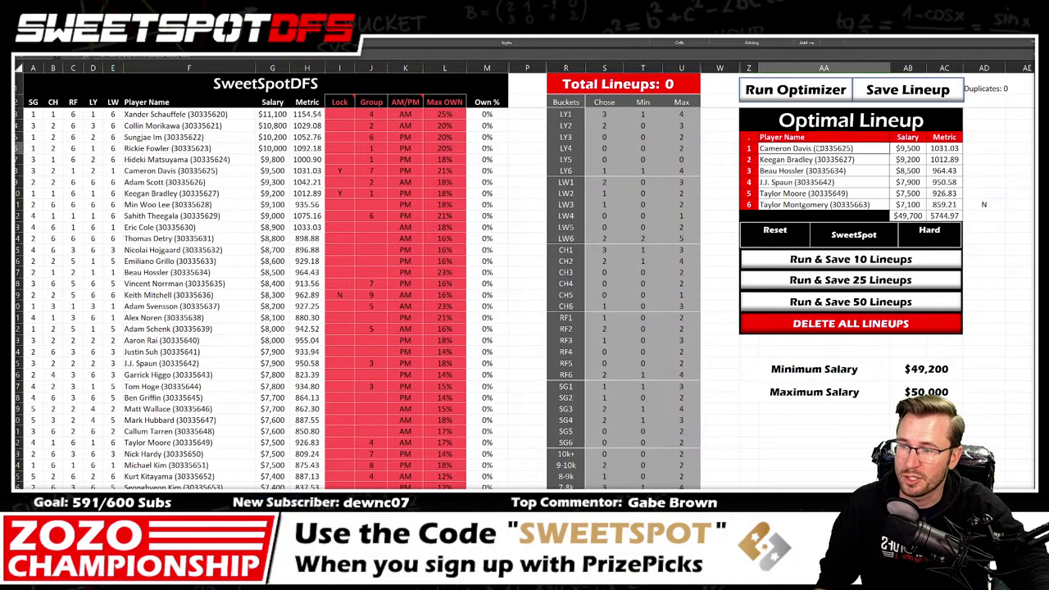
drag(810, 159, 826, 203)
click(993, 159)
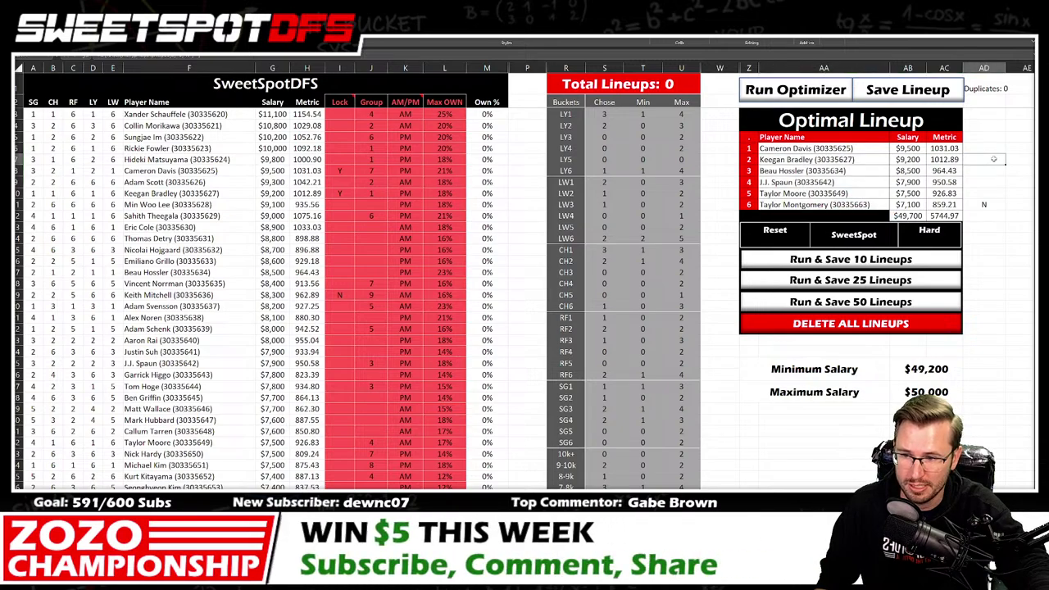
Step: Save the lineup with Beau Hossler and J.J. Spaun, and paste its row as values in the comparison list's next row
click(915, 100)
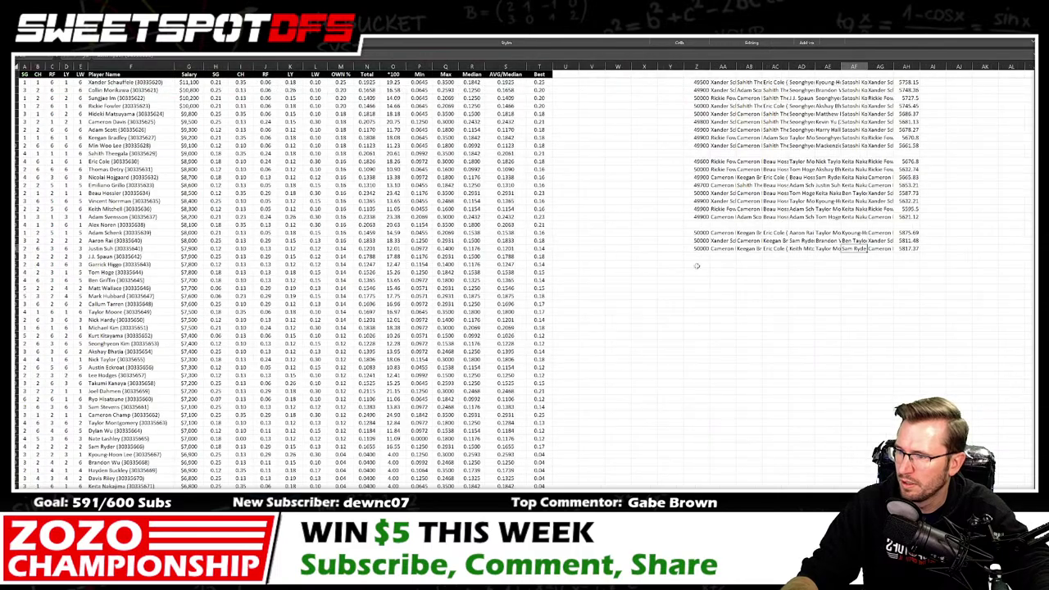
right_click(691, 255)
click(721, 313)
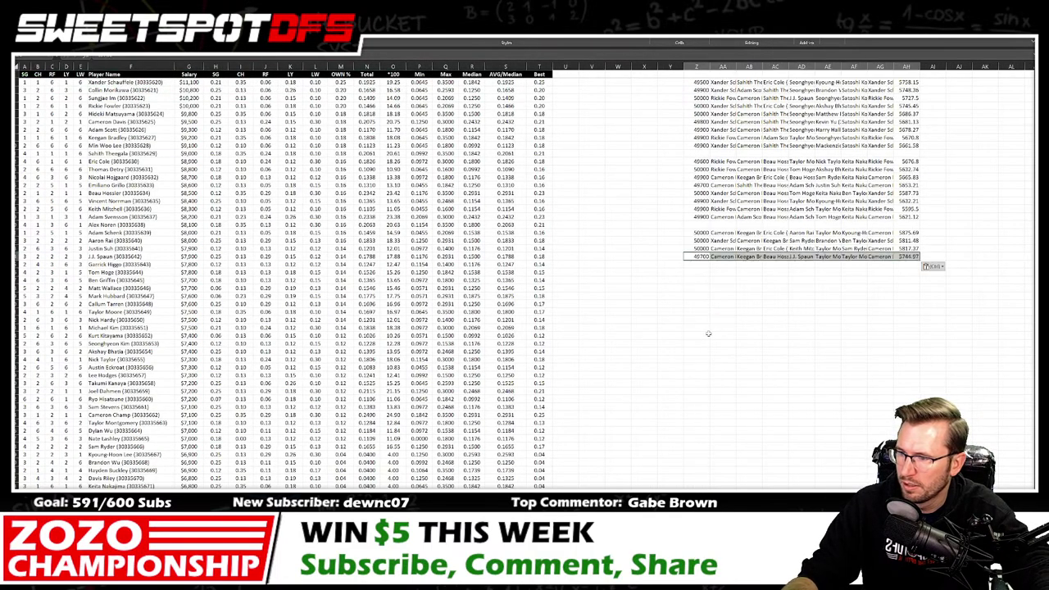
key(ctrl+Page_Up)
key(ctrl+Page_Up)
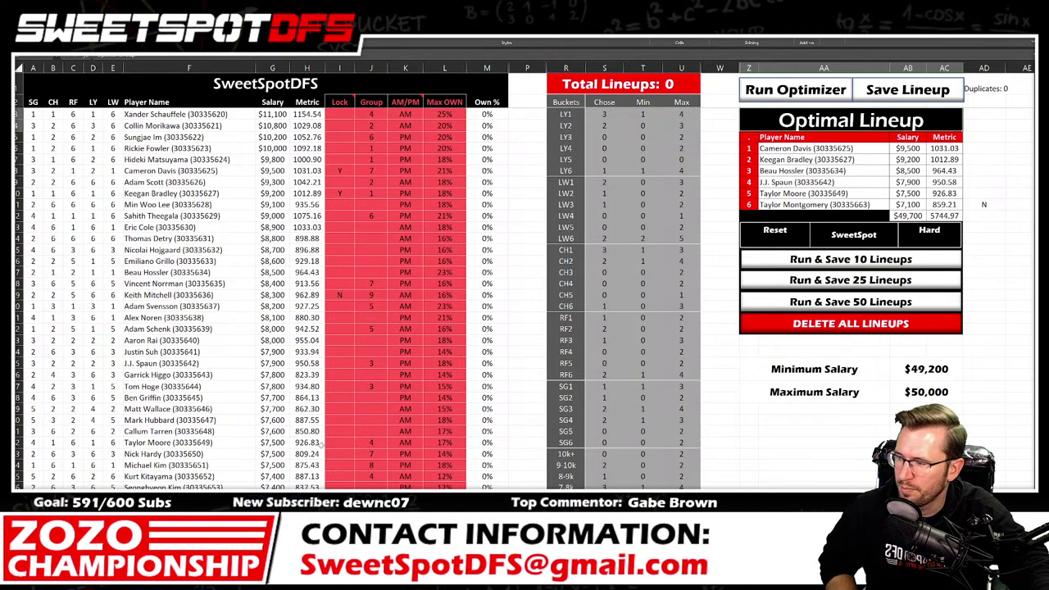
Step: Exclude Taylor Moore by setting his lock to N on the optimizer sheet, and rerun the optimizer
click(338, 442)
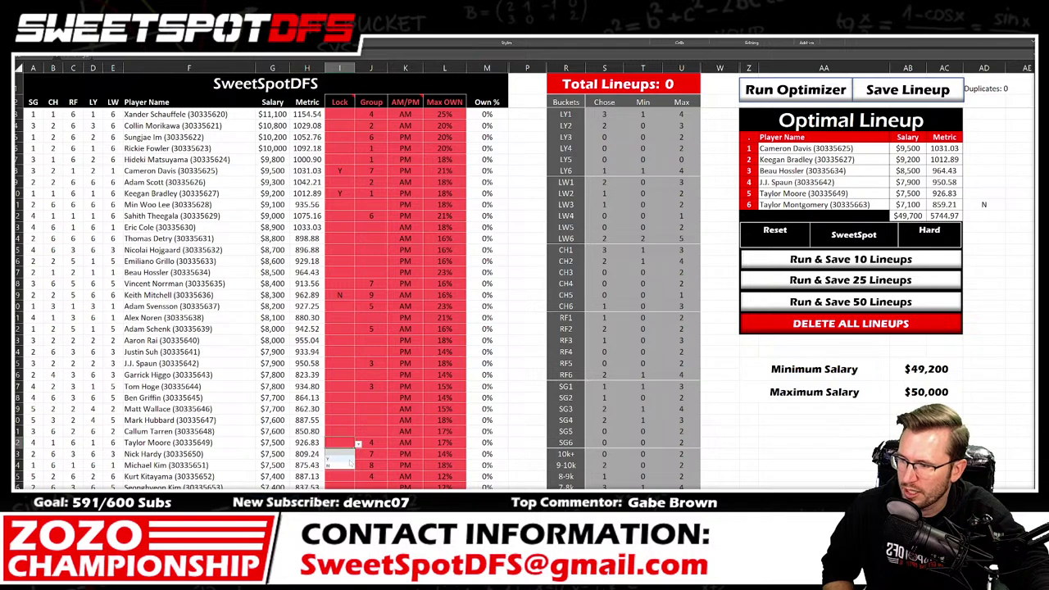
text(N)
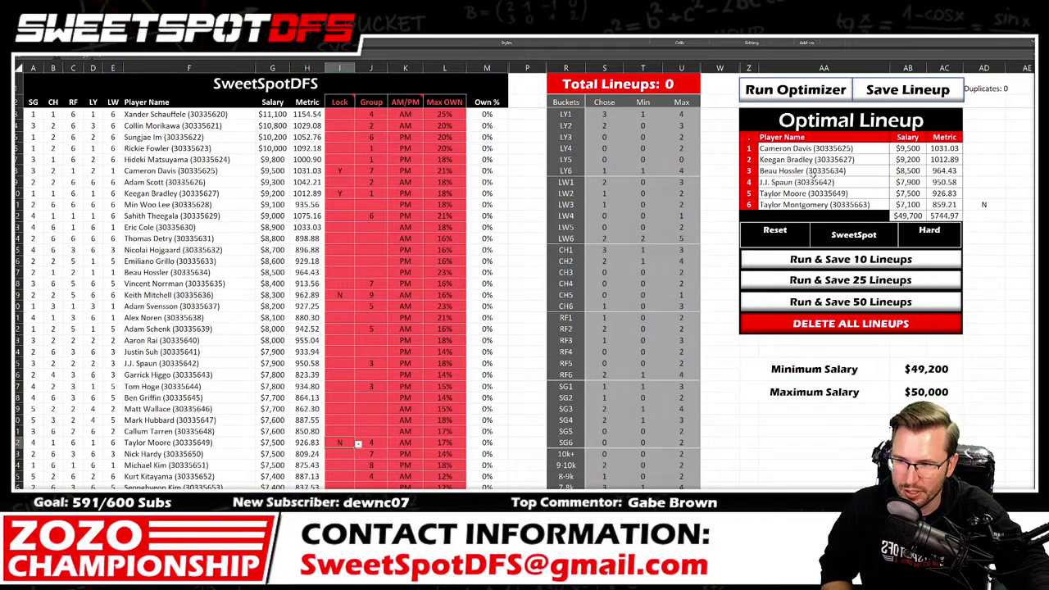
click(818, 182)
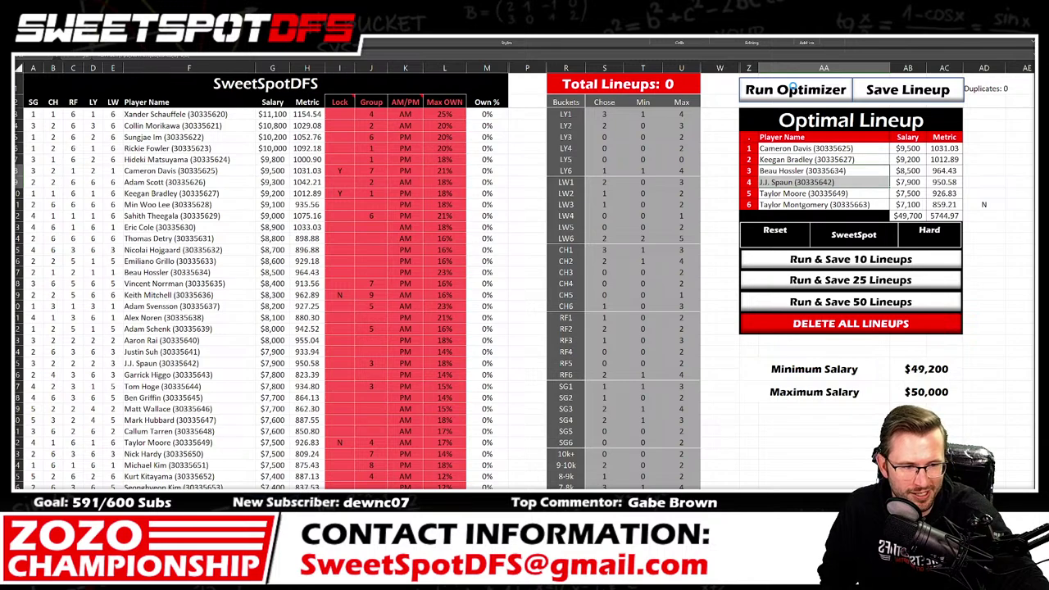
click(794, 88)
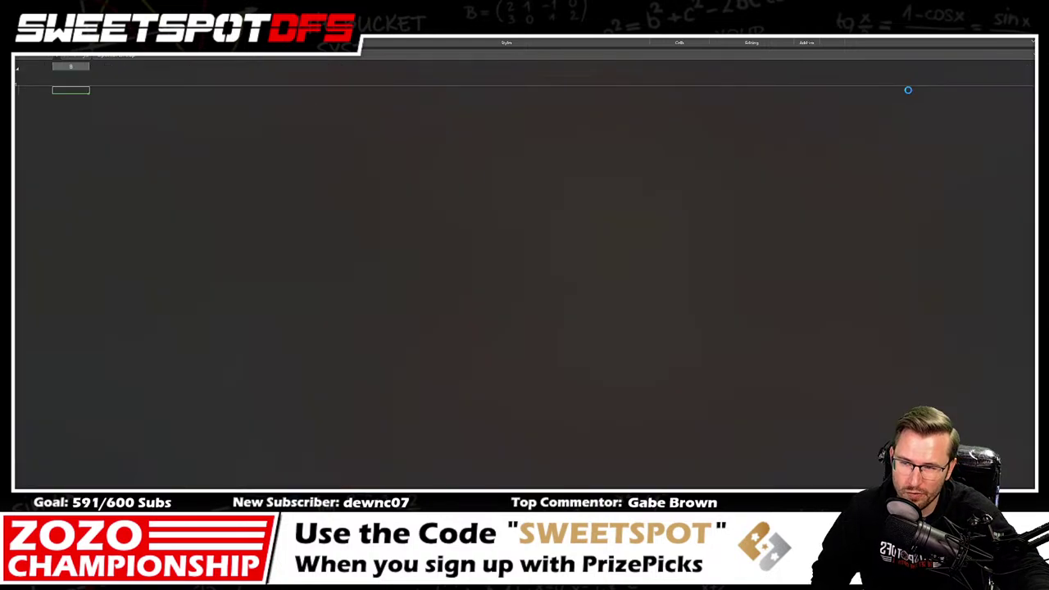
Step: Save the lineup with Aaron Rai and Brandon Wu, and paste its row as values in the comparison list's next row
click(907, 90)
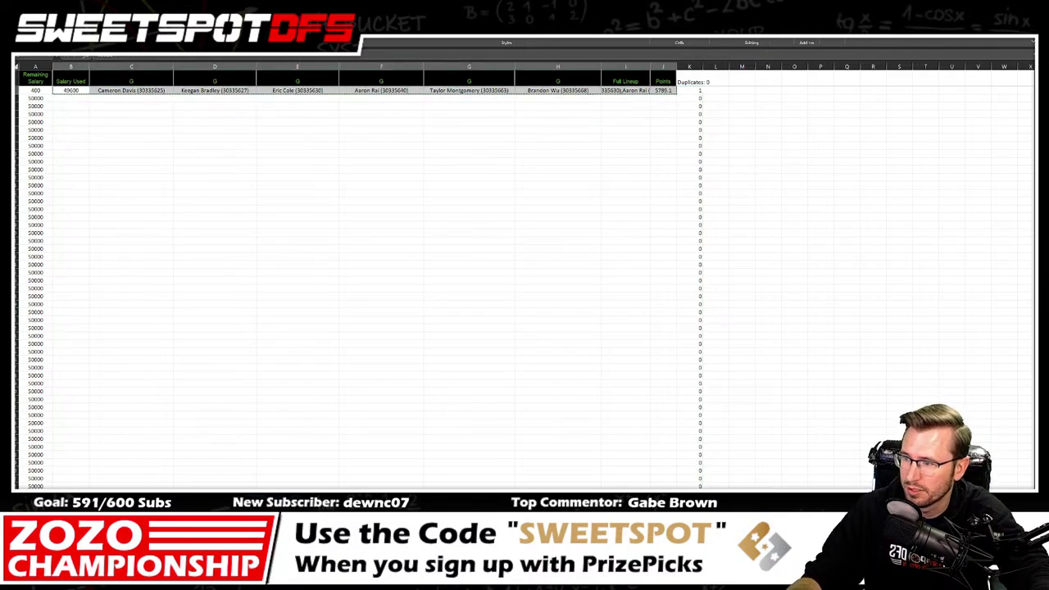
right_click(701, 267)
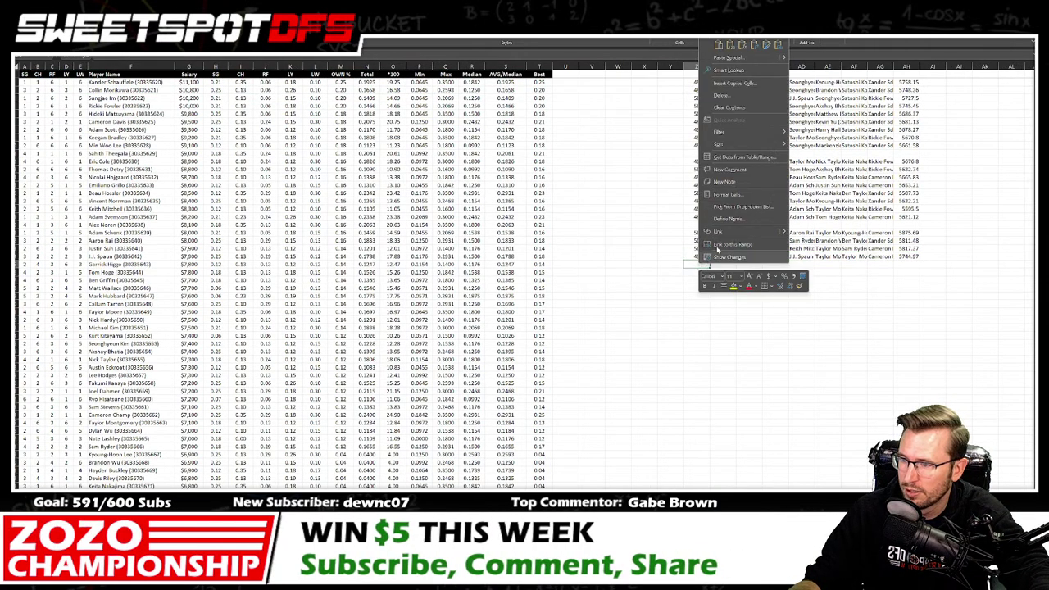
click(729, 44)
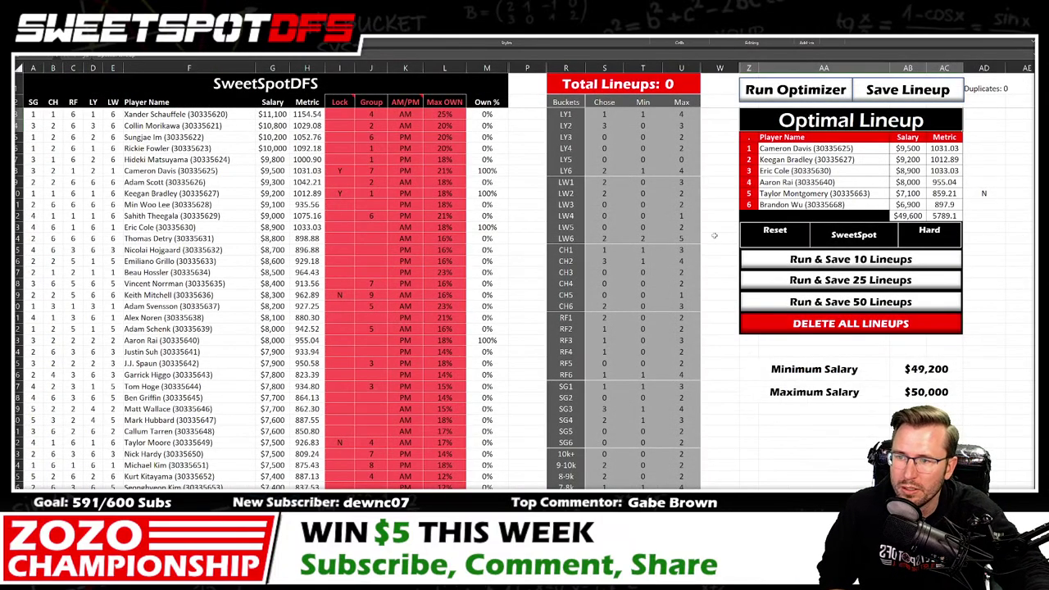
Step: Exclude Brandon Wu by setting his lock to N on the optimizer sheet, and rerun the optimizer
scroll(358, 479, down, 1)
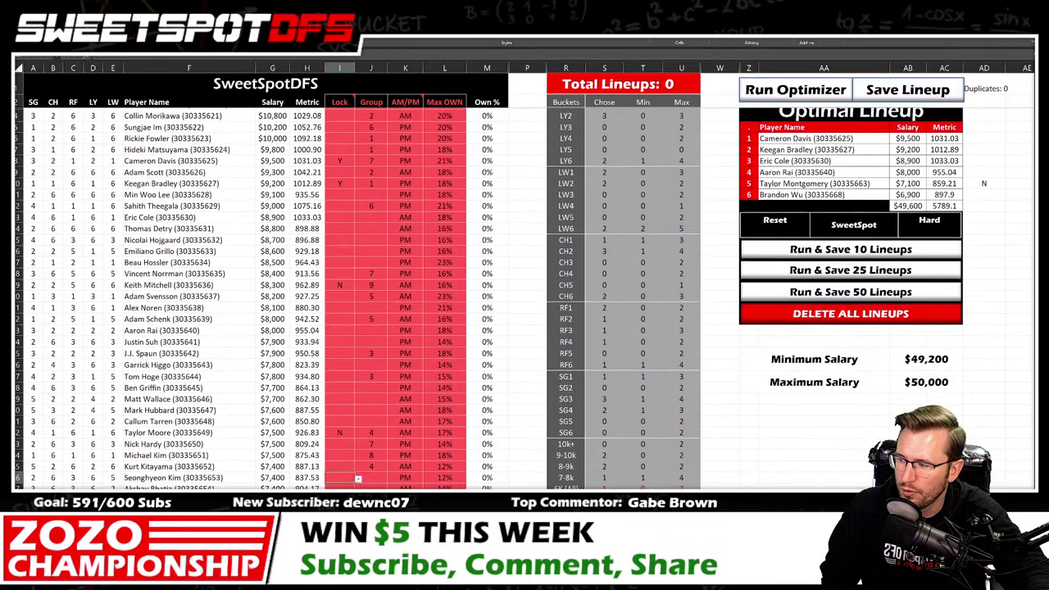
scroll(357, 479, down, 6)
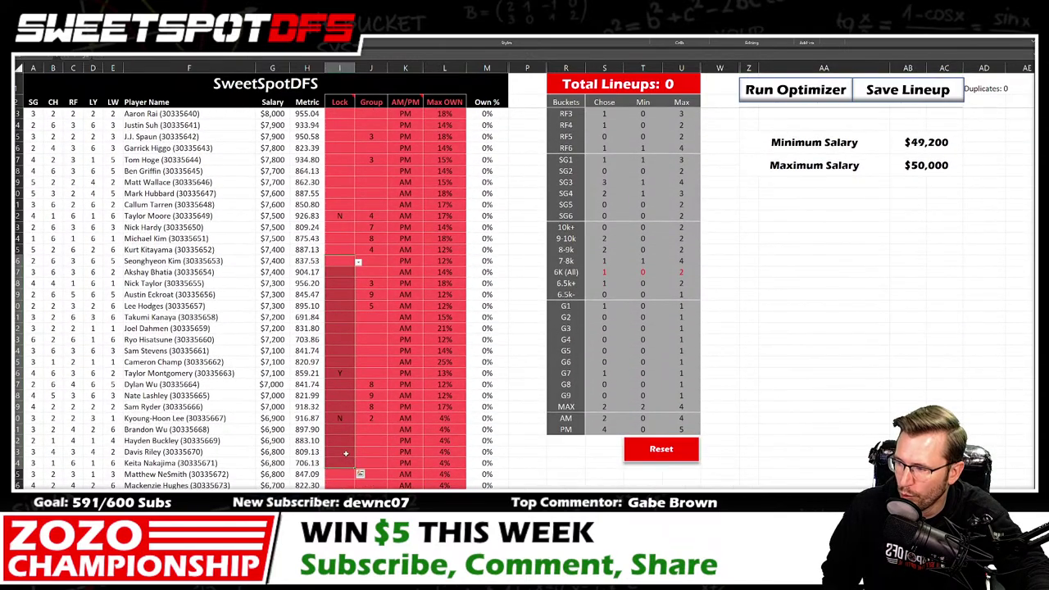
click(346, 431)
click(358, 429)
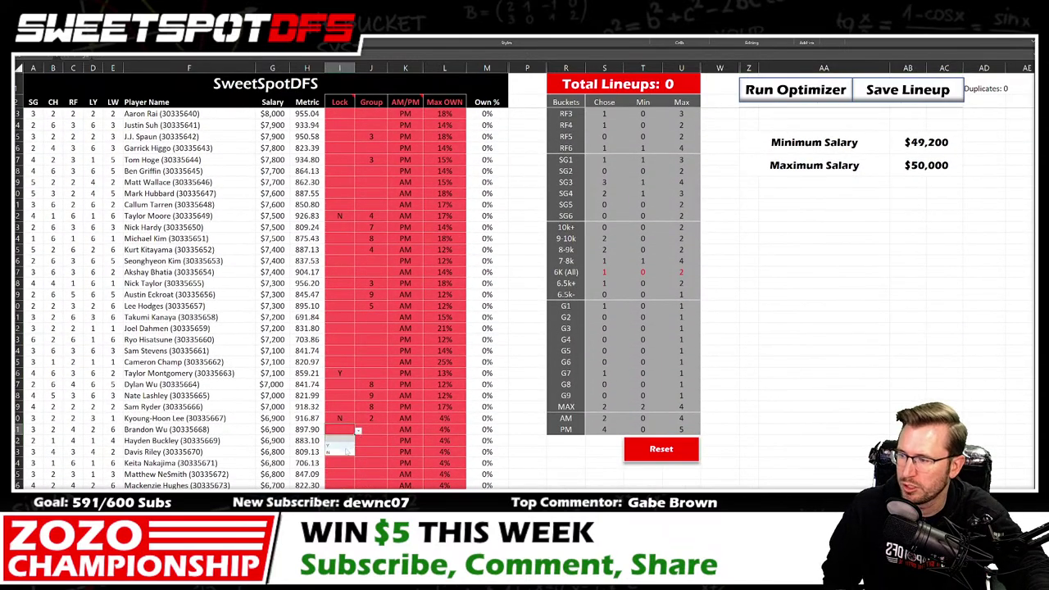
click(338, 451)
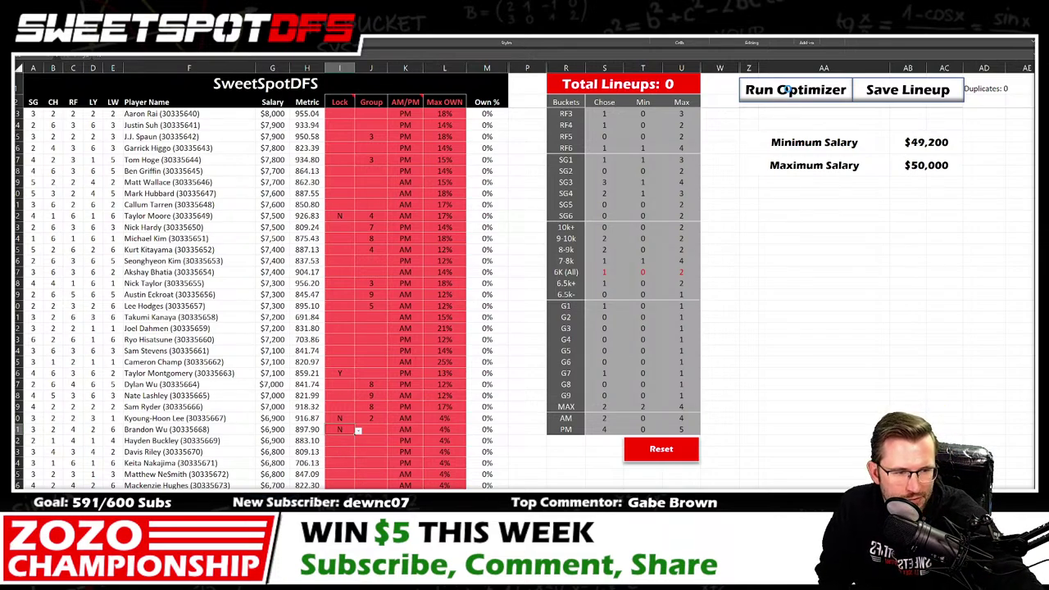
click(790, 90)
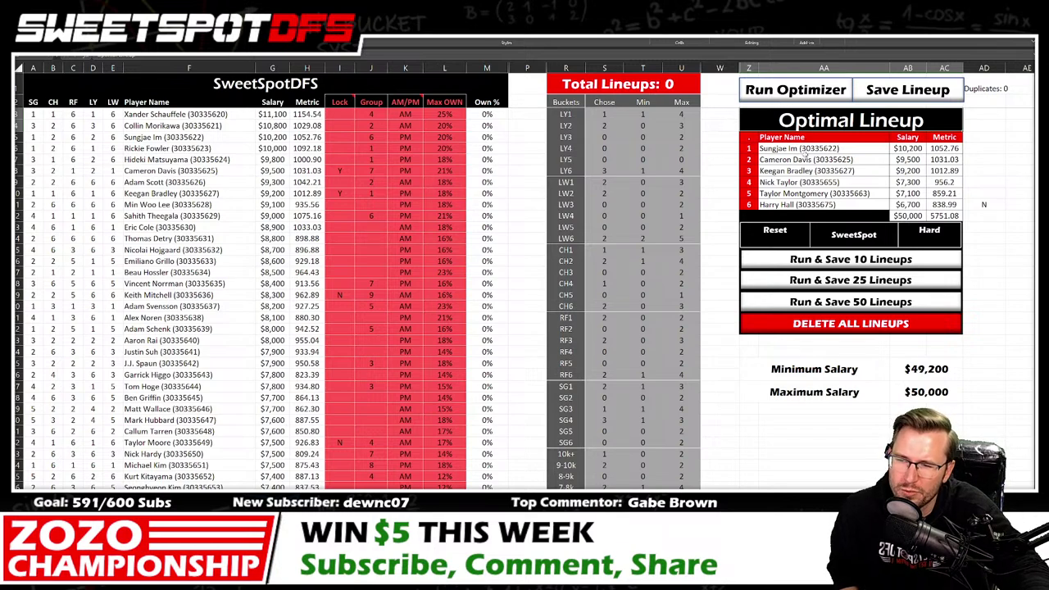
Step: Review the new optimal lineup, checking Sungjae Im's place among its golfers
click(873, 338)
click(885, 431)
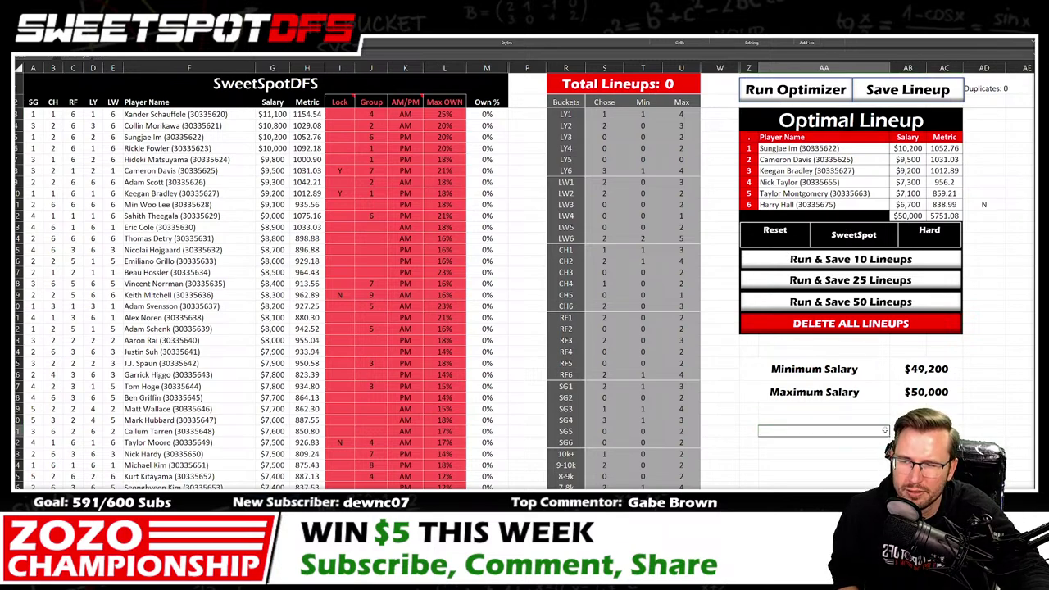
click(837, 418)
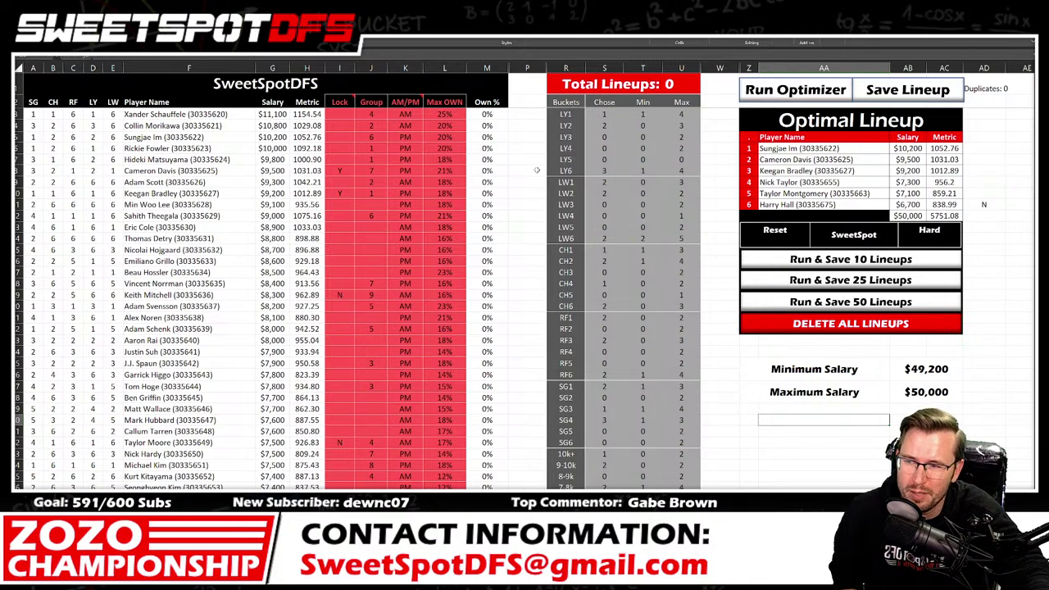
click(721, 115)
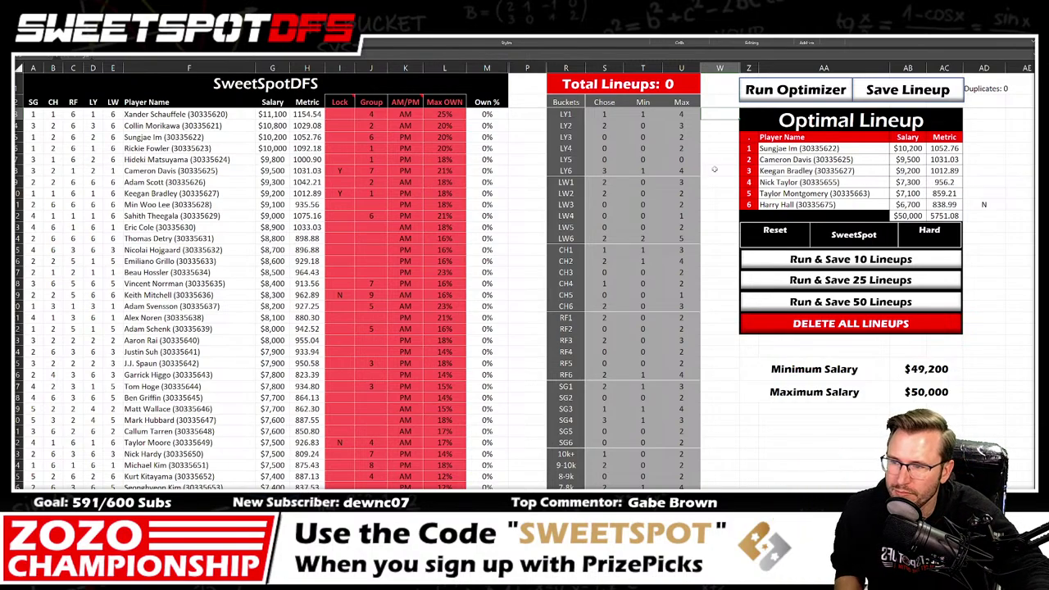
click(829, 148)
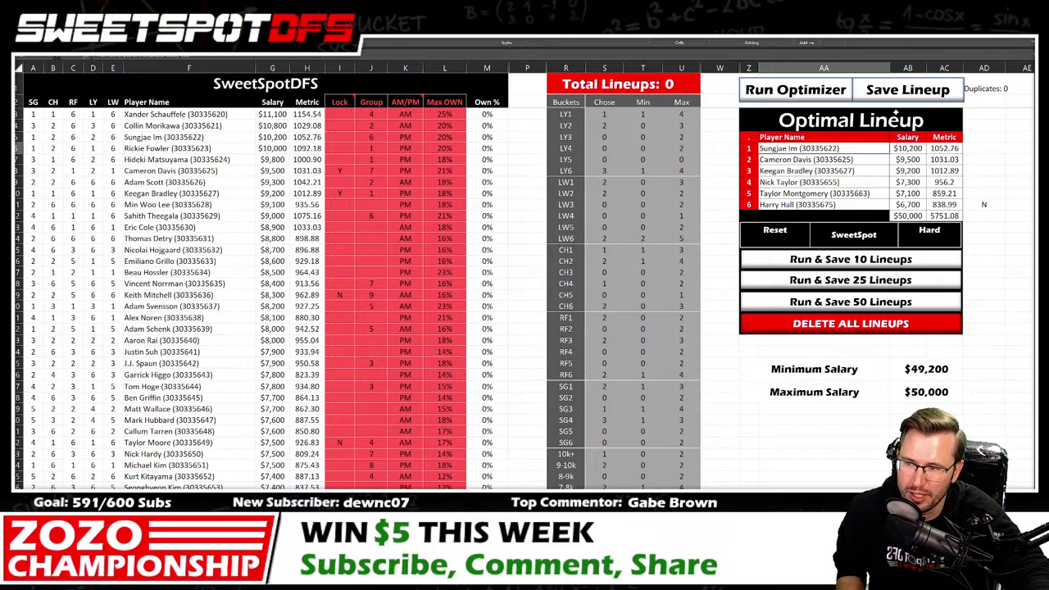
Step: Save the Sungjae Im lineup, paste it as values in the comparison list's next row, and compare the first golfers of the latest rows
click(908, 94)
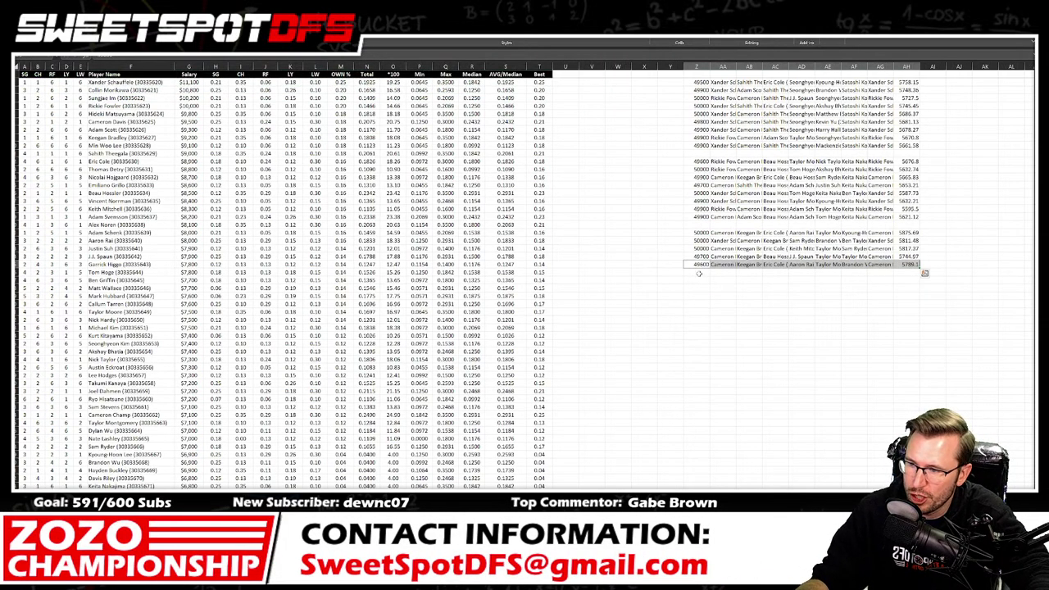
right_click(699, 274)
click(730, 52)
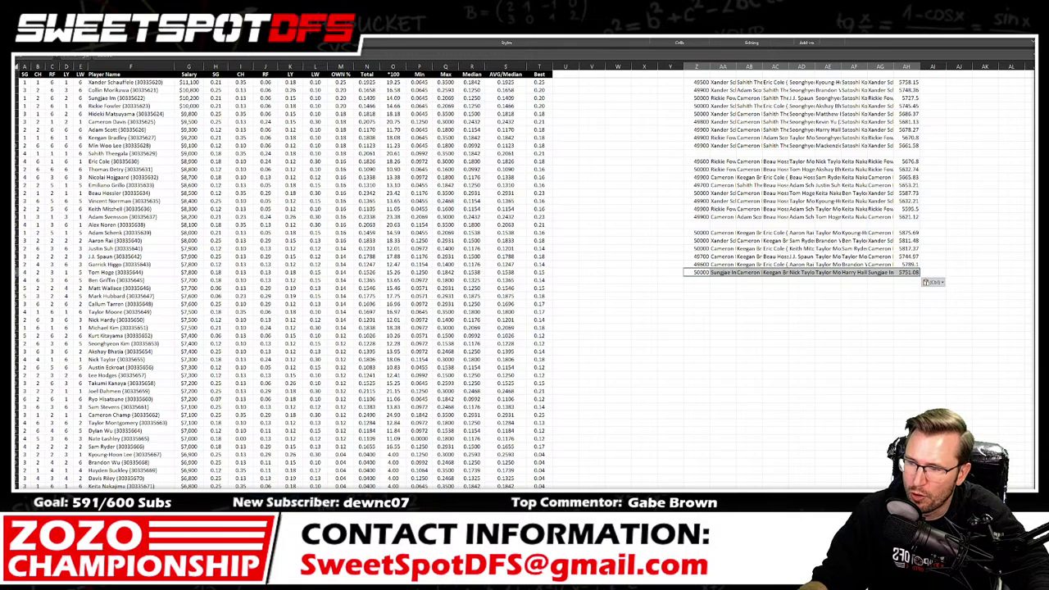
drag(722, 234, 726, 274)
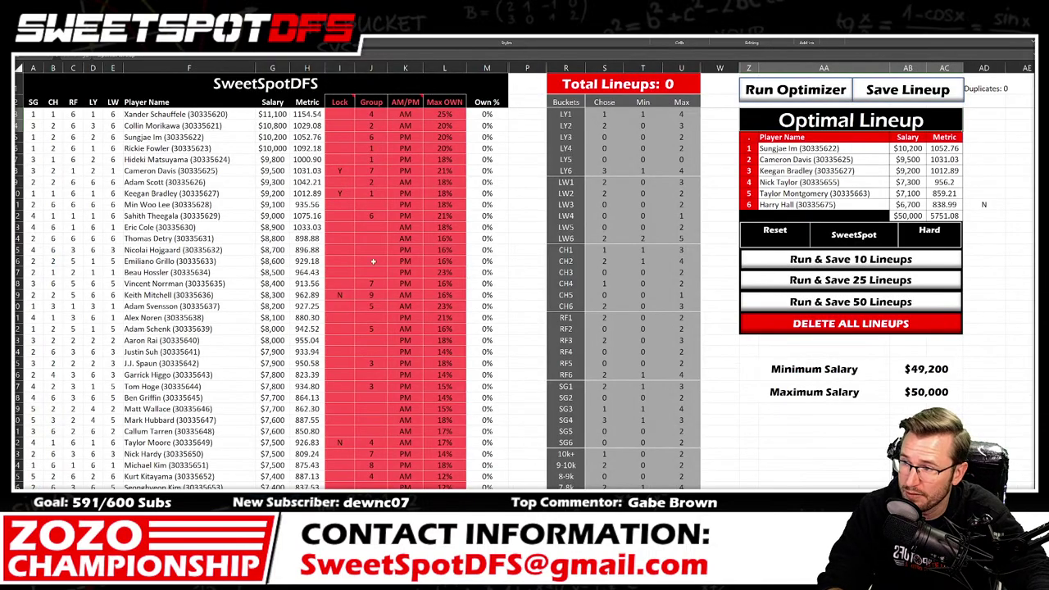
Step: Rerun the optimizer, exclude Lee Hodges by setting his lock to N, and run it again
click(787, 92)
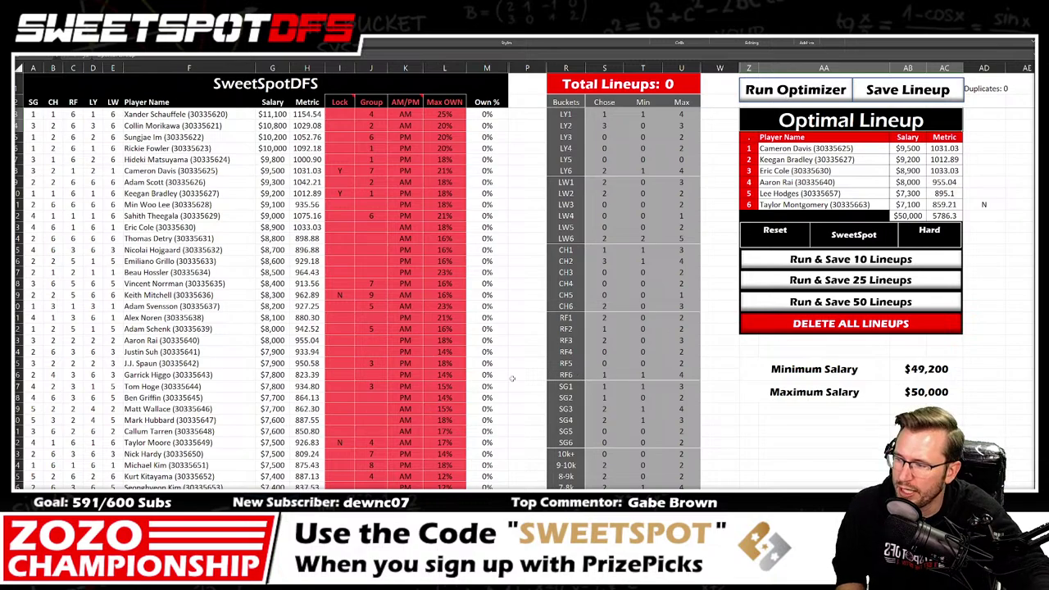
scroll(357, 432, down, 2)
scroll(357, 432, down, 1)
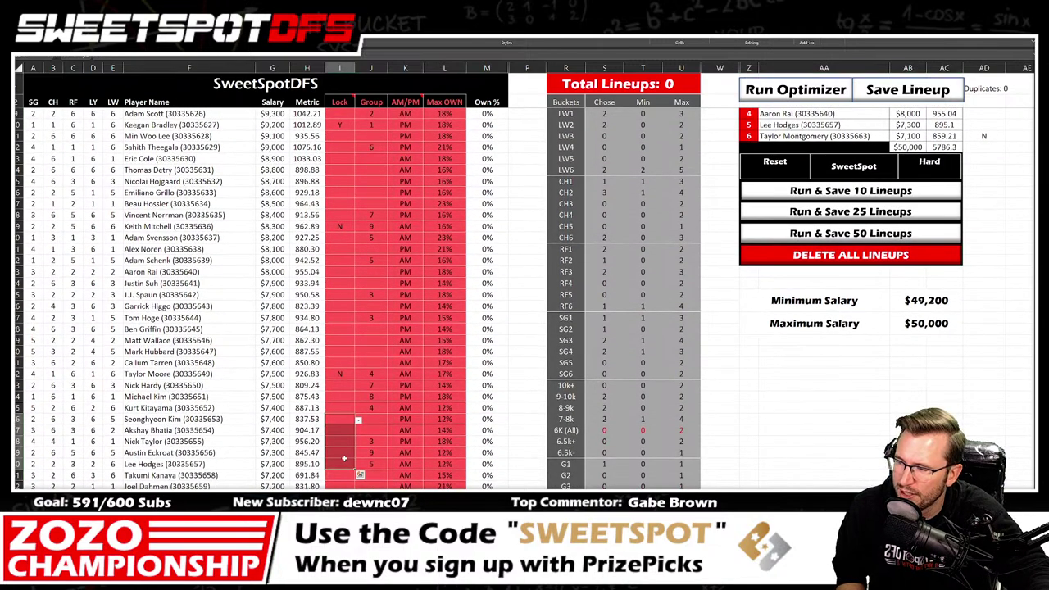
click(356, 464)
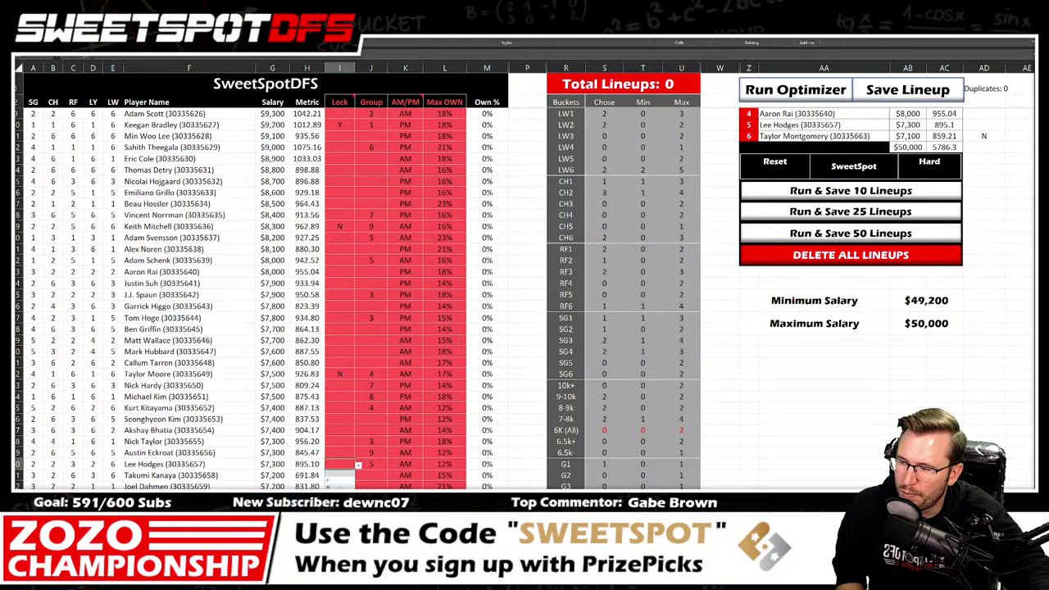
click(337, 485)
click(339, 418)
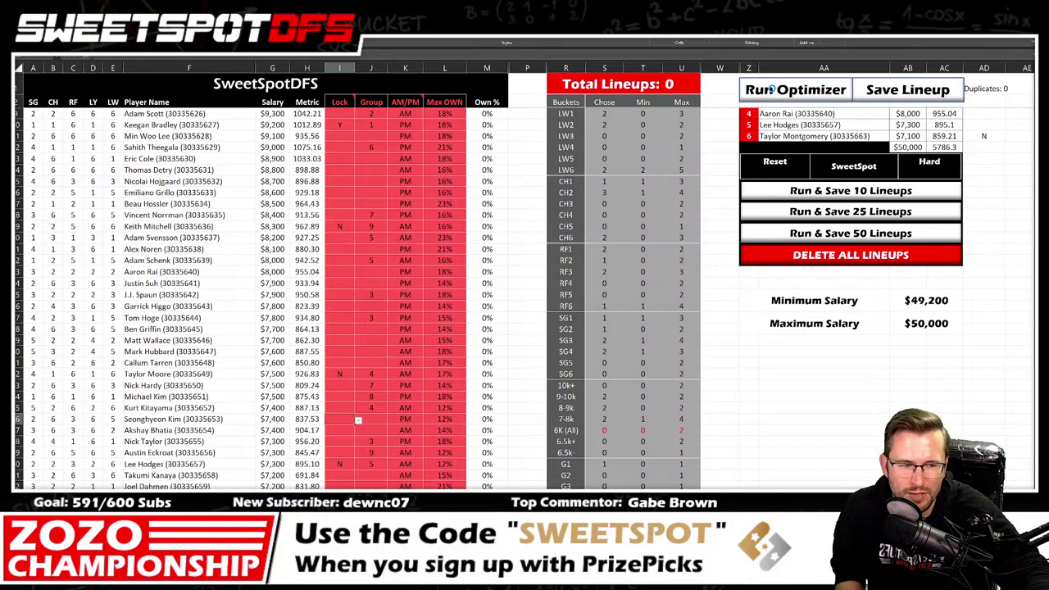
click(772, 90)
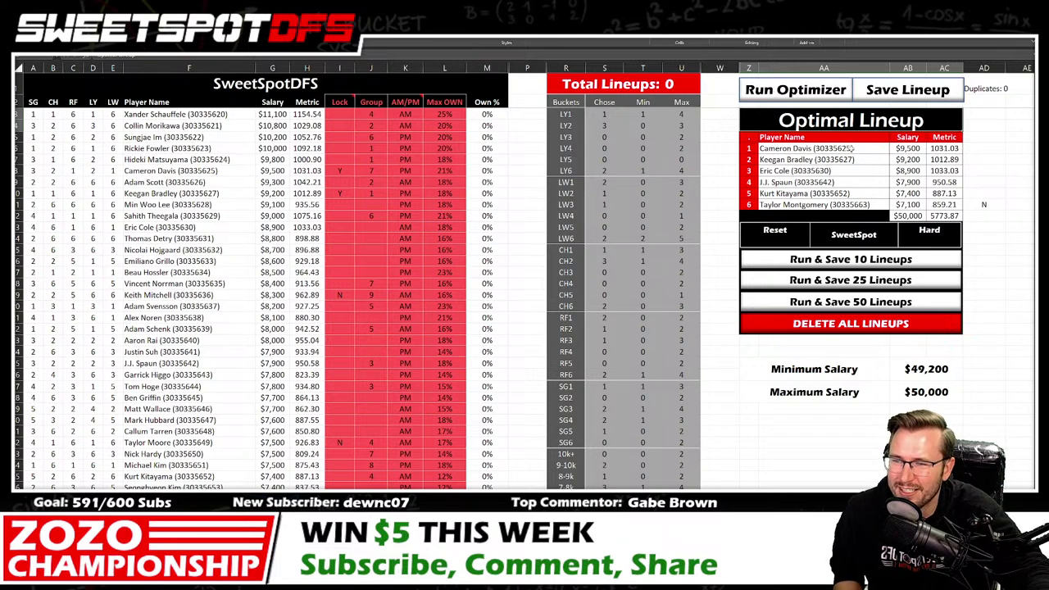
Step: Check the golfers in the new optimal lineup, including Kurt Kitayama's salary and metric
drag(812, 148, 895, 216)
click(989, 153)
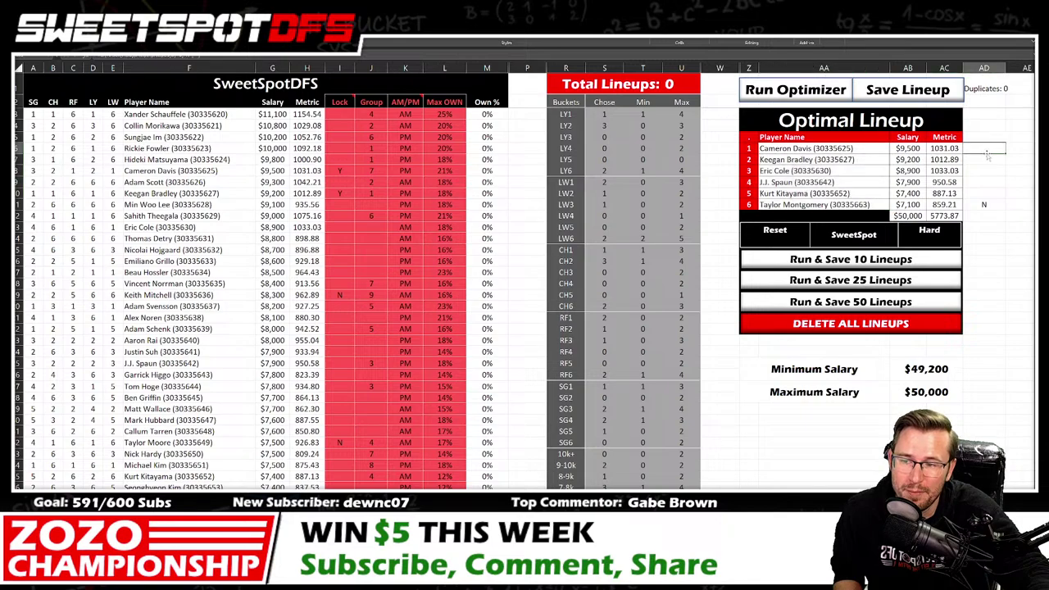
drag(778, 195, 945, 193)
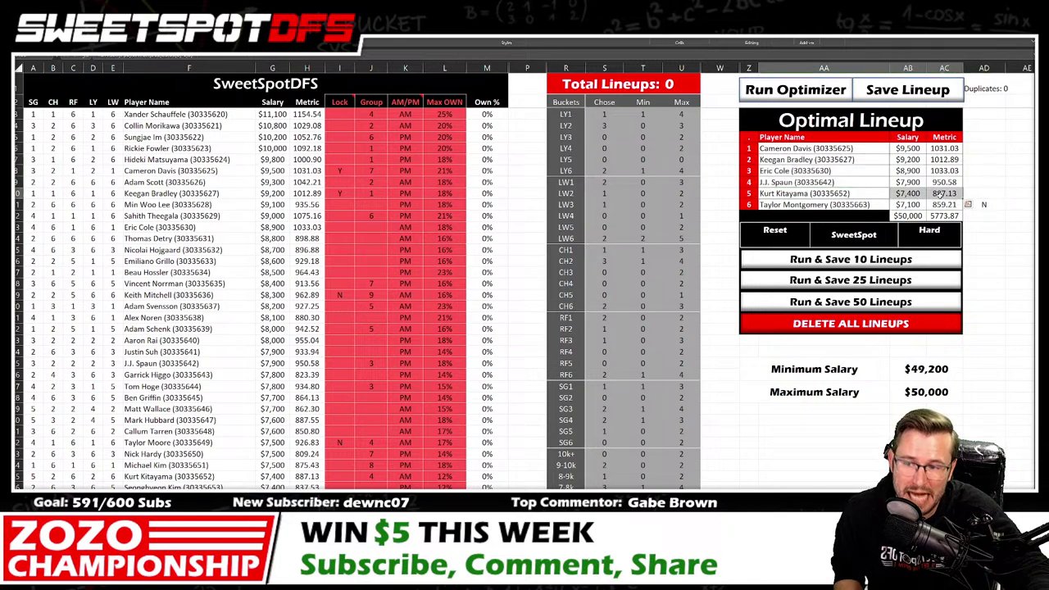
Step: Examine the golfers, salaries and metrics in the current optimal lineup, including Kurt Kitayama and J.J. Spaun
click(856, 194)
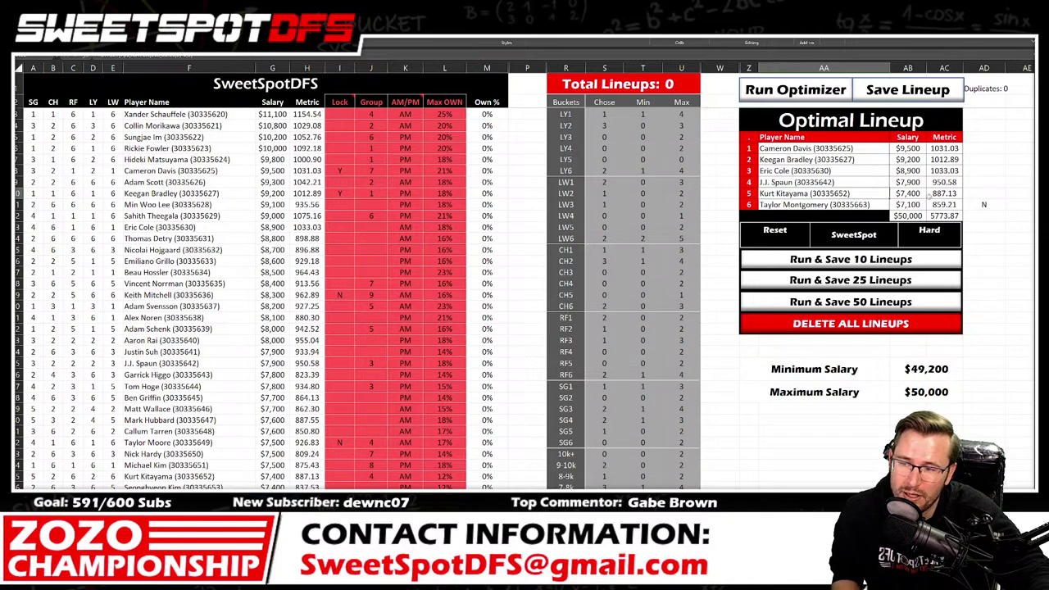
drag(941, 193, 824, 193)
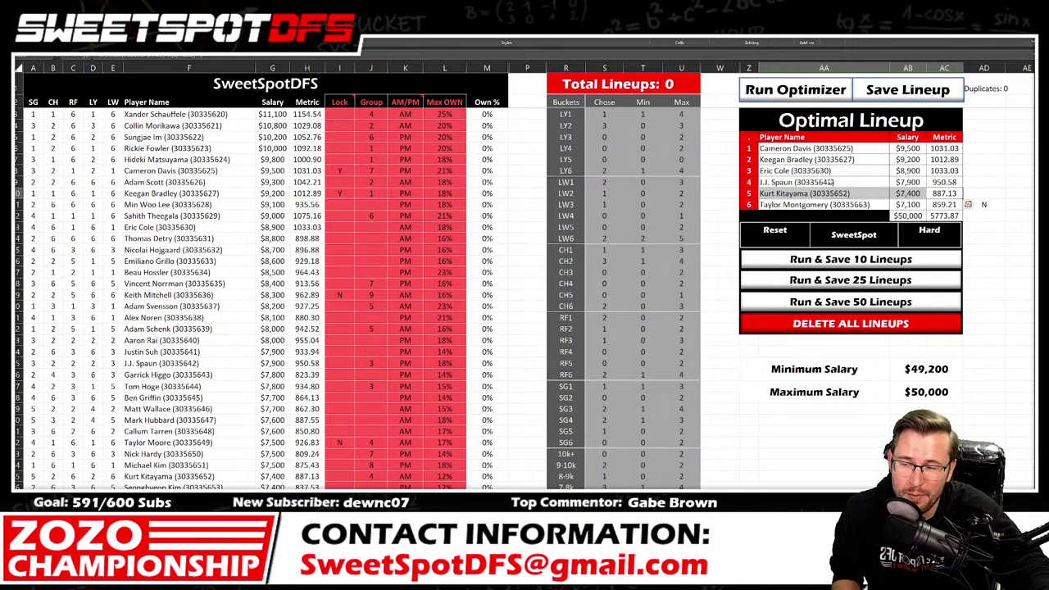
drag(813, 150, 937, 204)
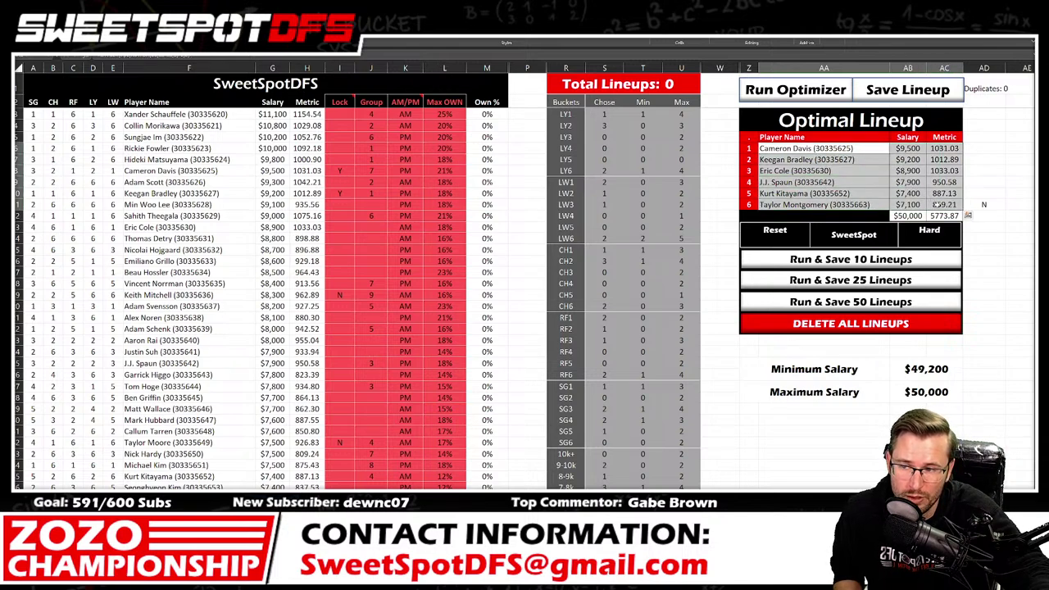
click(810, 182)
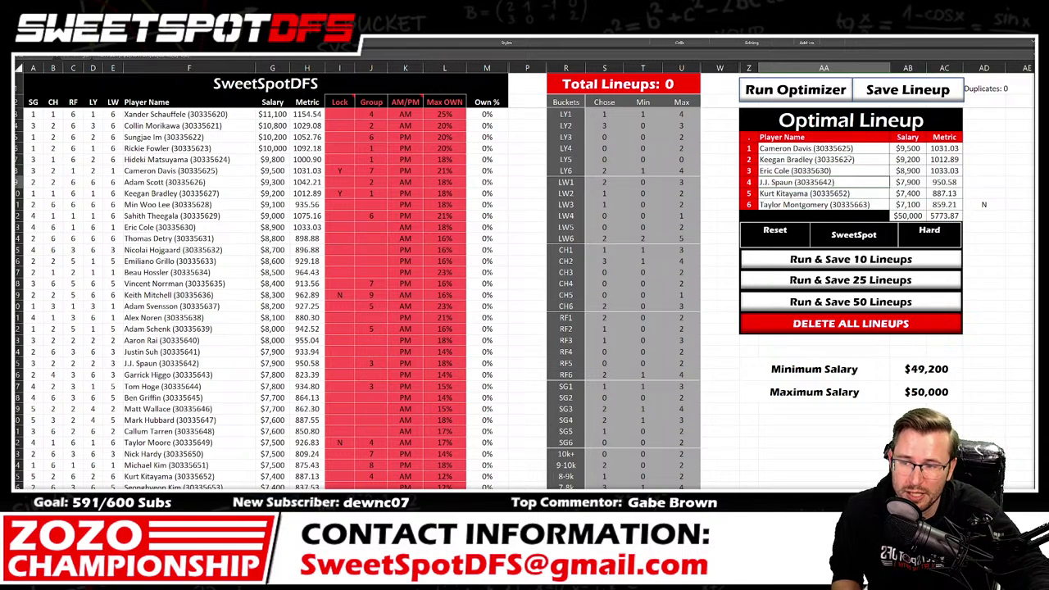
Step: Save the Kurt Kitayama lineup and paste its saved row as values into the next row of the comparison list
click(928, 86)
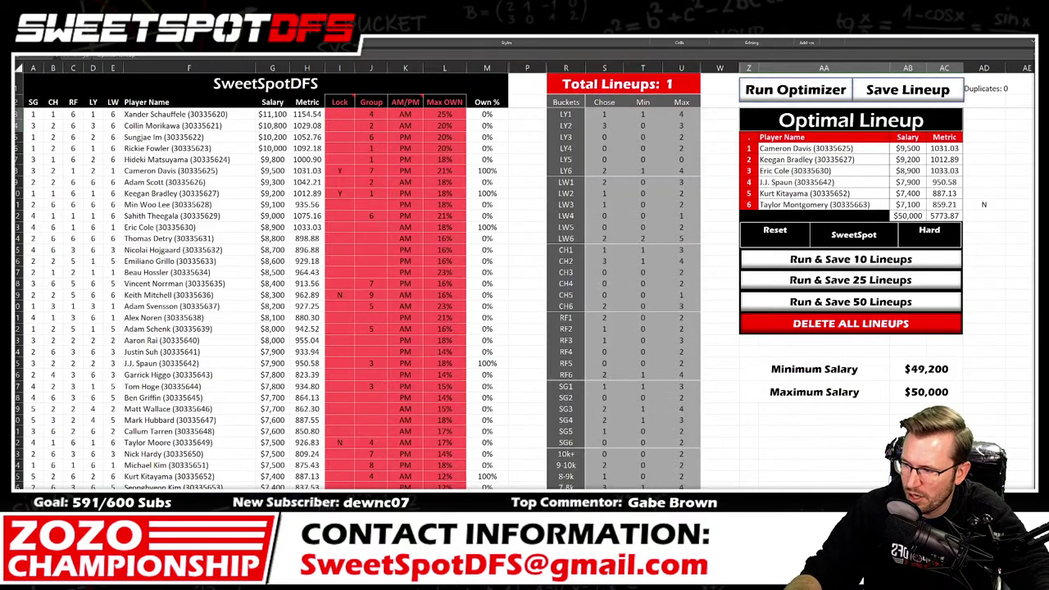
key(ctrl+Page_Down)
drag(81, 97, 674, 97)
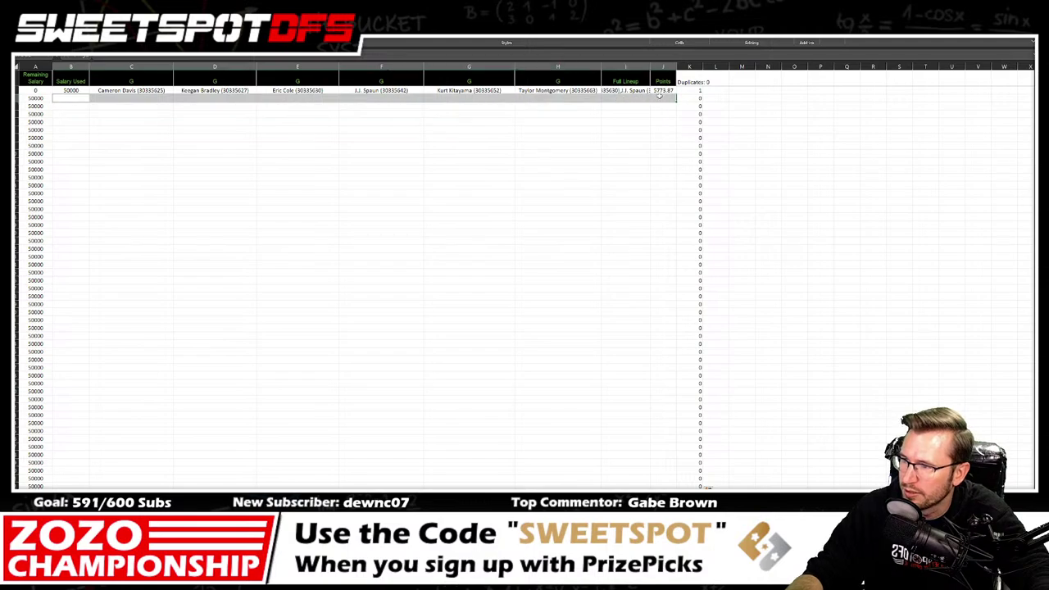
drag(70, 90, 674, 90)
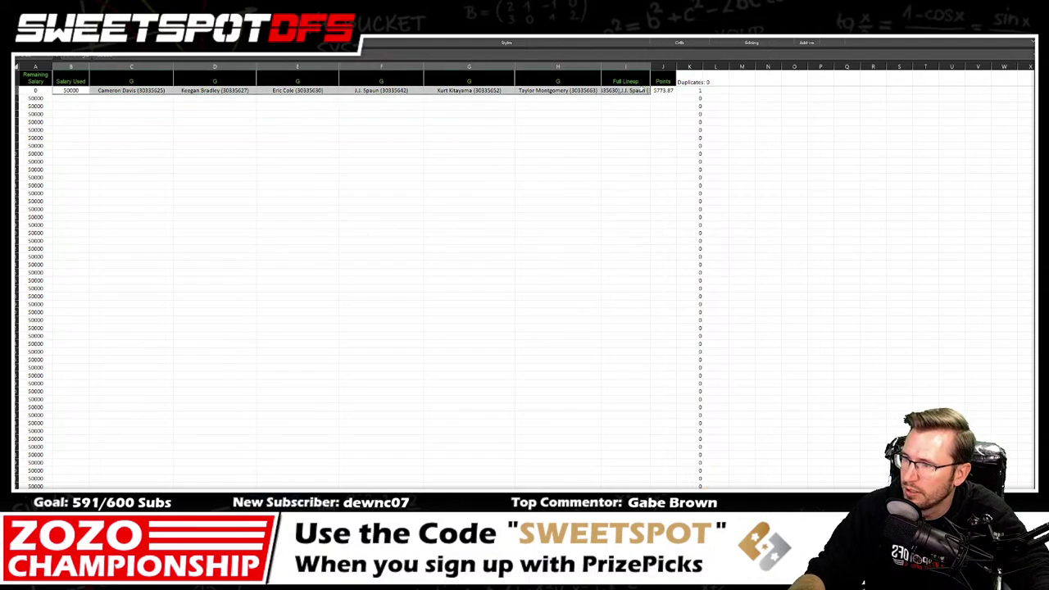
key(ctrl+Page_Up)
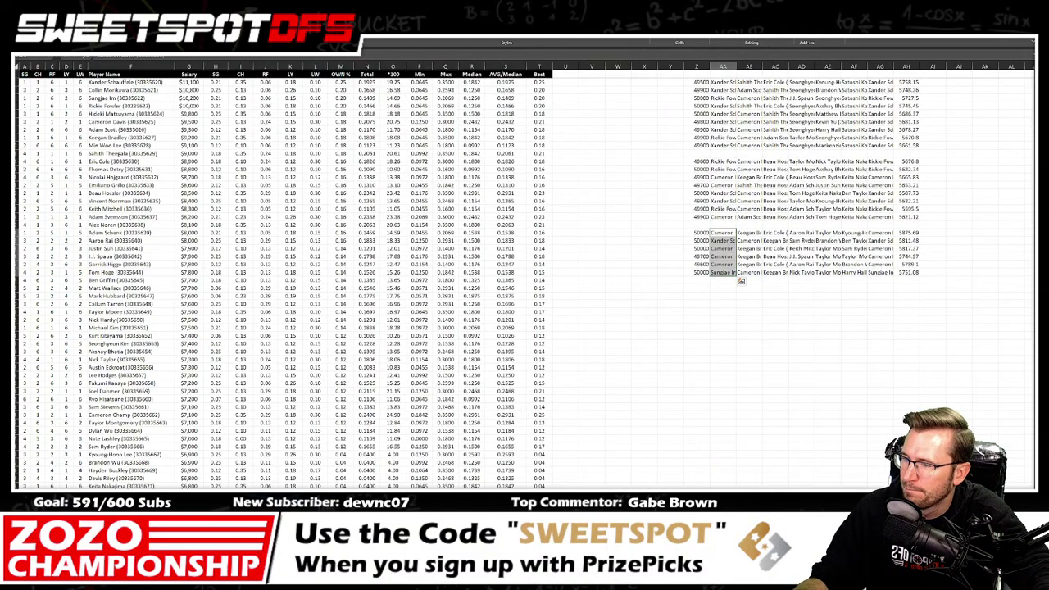
right_click(690, 283)
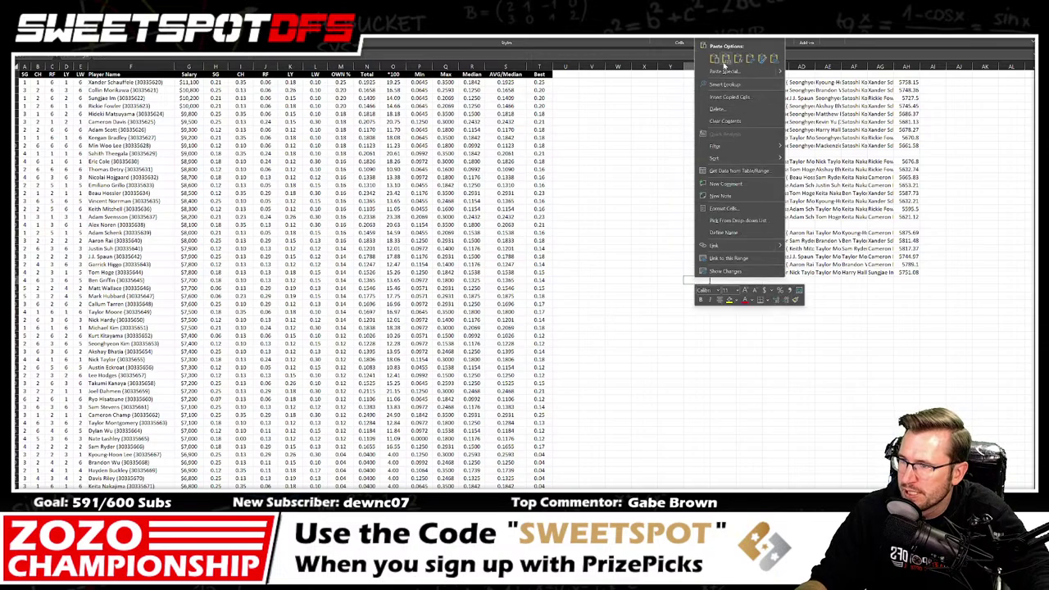
click(726, 59)
Step: Delete the Kurt Kitayama lineup from the saved lineups sheet and return to the optimizer
key(ctrl+Page_Down)
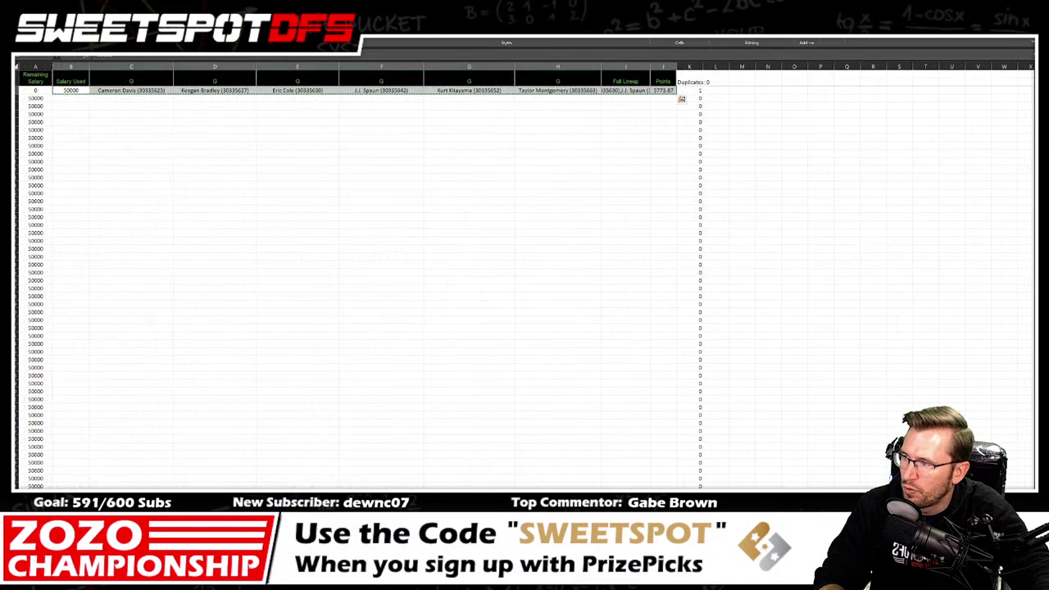
key(Delete)
key(ctrl+Page_Up)
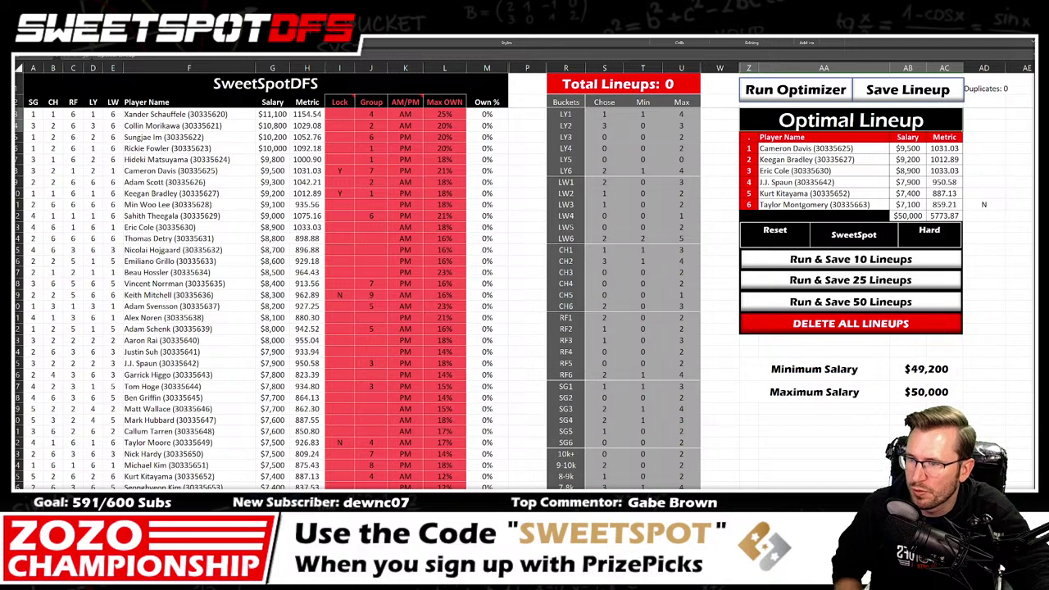
Step: Exclude Kurt Kitayama by setting his lock to N, and rerun the optimizer
click(336, 476)
click(358, 478)
click(344, 496)
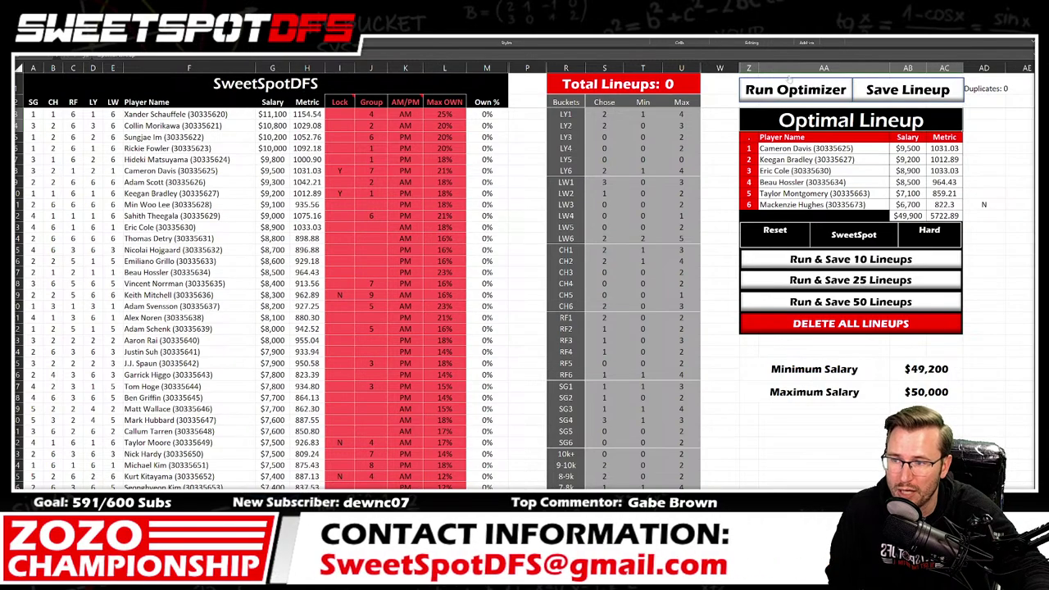
Step: Save the Mackenzie Hughes lineup and paste its saved row into the comparison list's next empty row
click(905, 90)
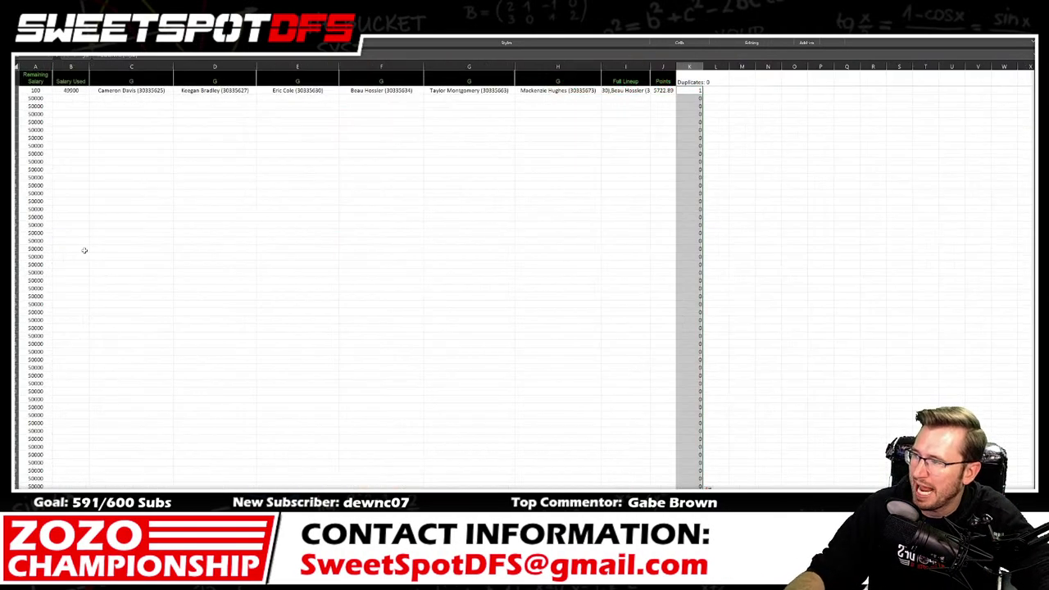
mouse_move(71, 92)
mouse_down()
mouse_move(630, 109)
mouse_move(669, 91)
mouse_up()
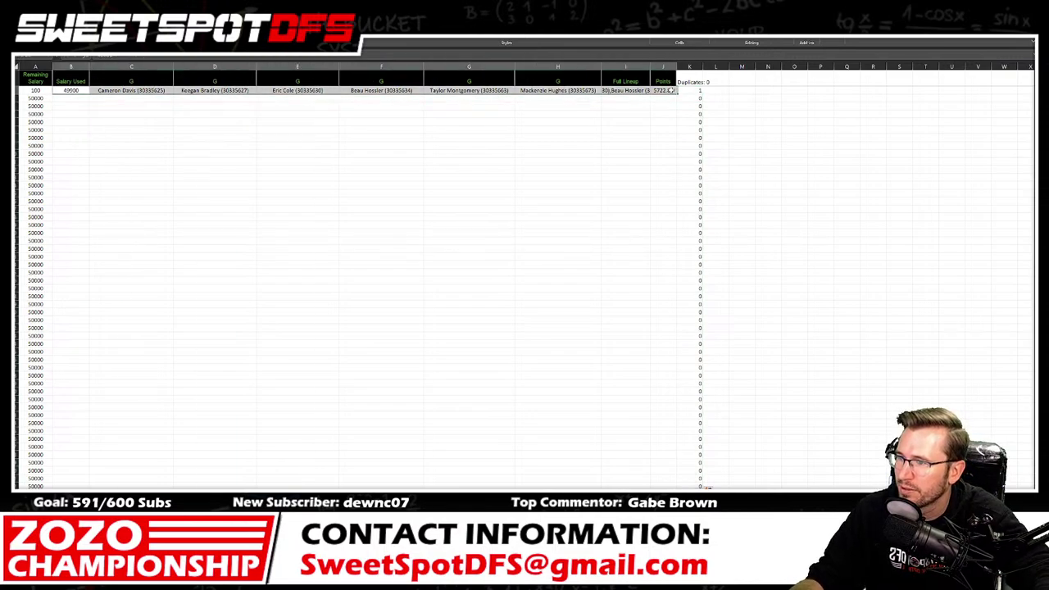
key(ctrl+c)
key(ctrl+Page_Up)
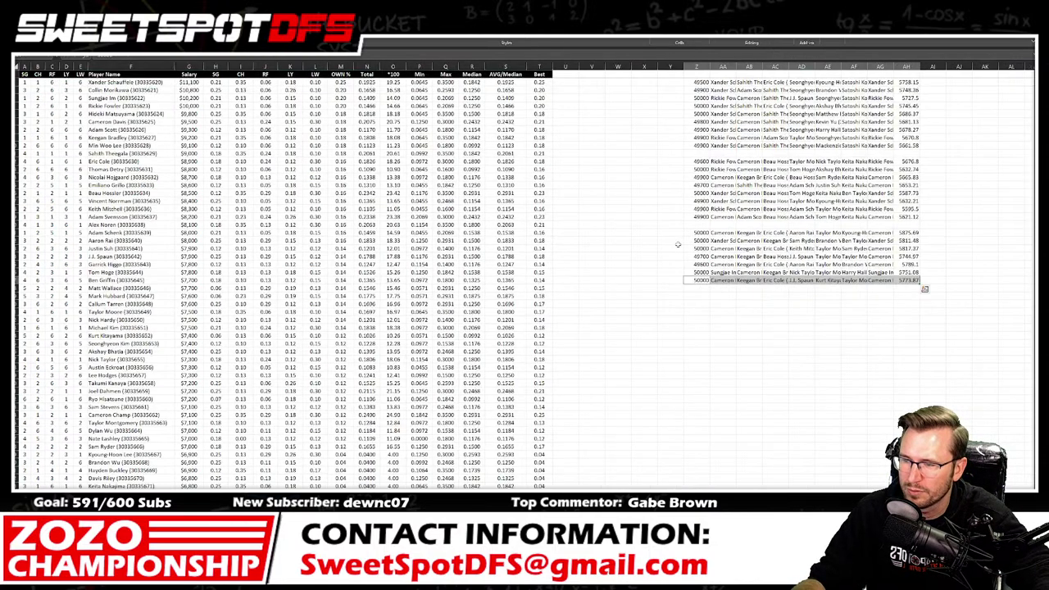
right_click(687, 292)
click(689, 292)
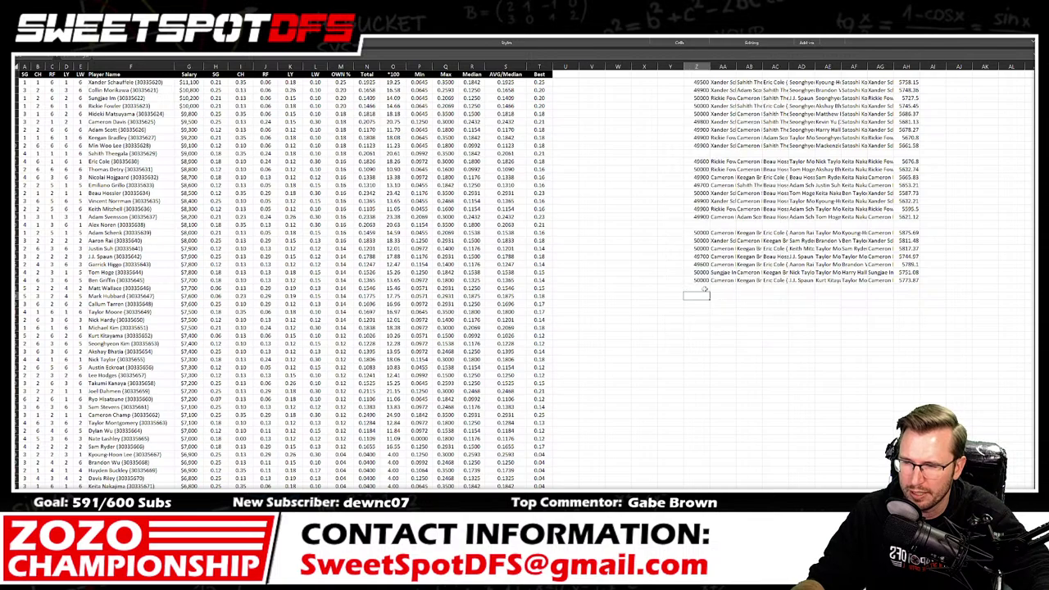
right_click(703, 289)
click(737, 71)
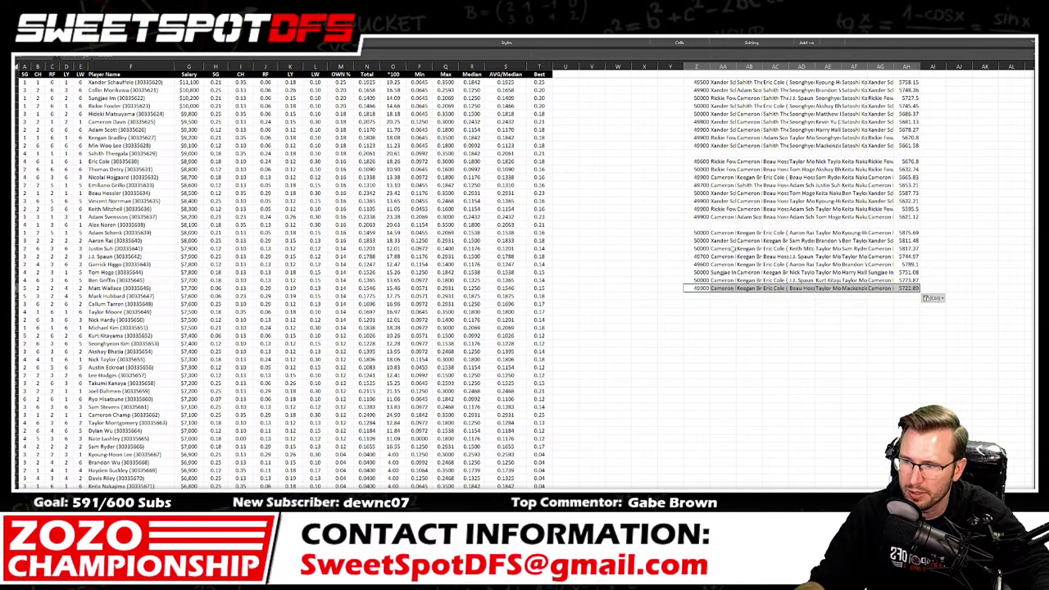
Step: Compare the first golfers of the latest comparison rows, and delete the Mackenzie Hughes lineup from the saved lineups sheet
drag(726, 233, 725, 287)
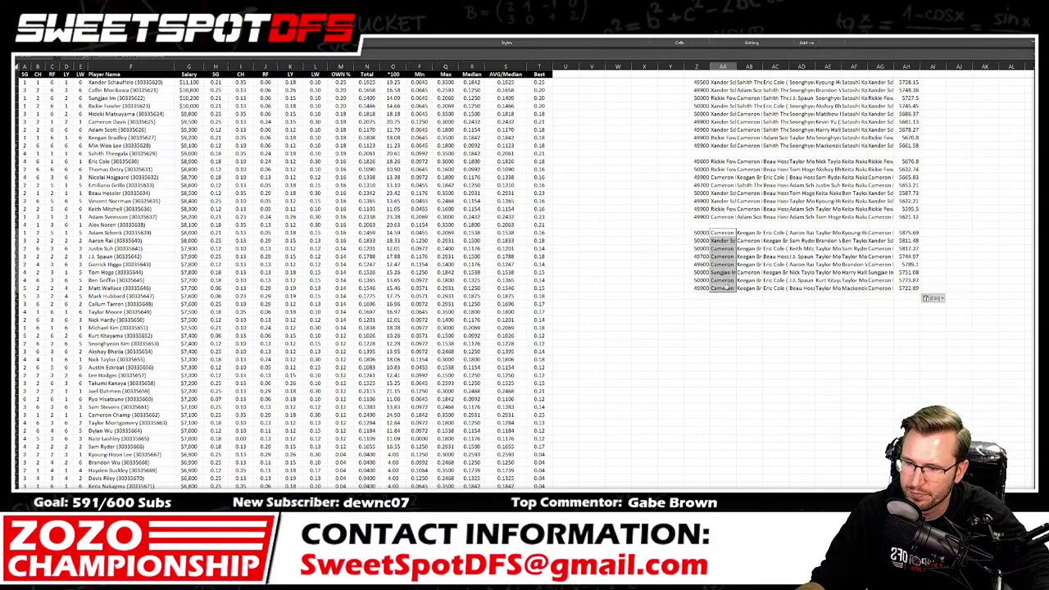
click(697, 295)
key(ctrl+Page_Down)
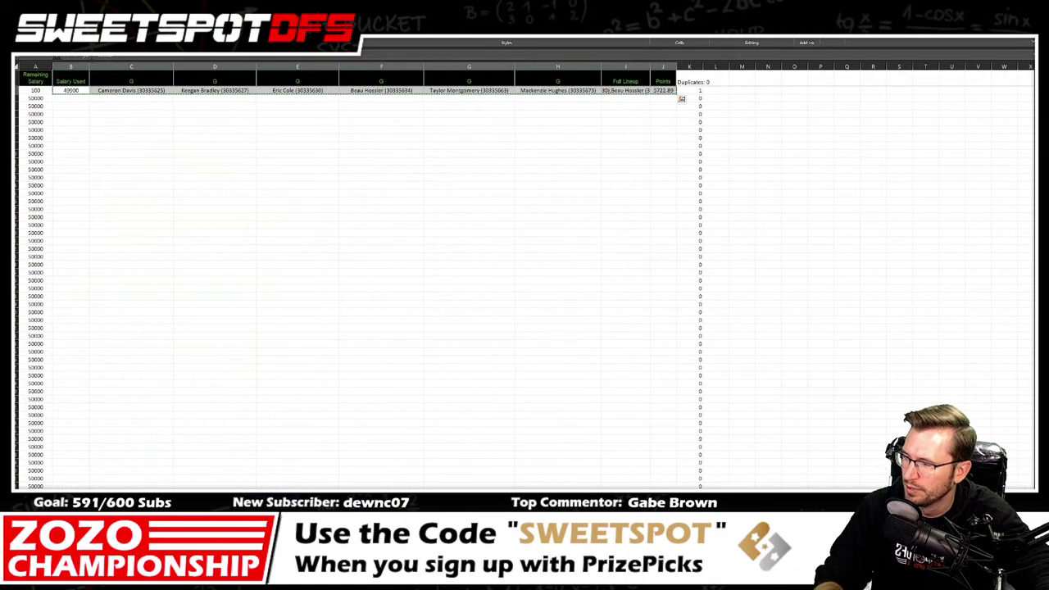
key(ctrl+Page_Up)
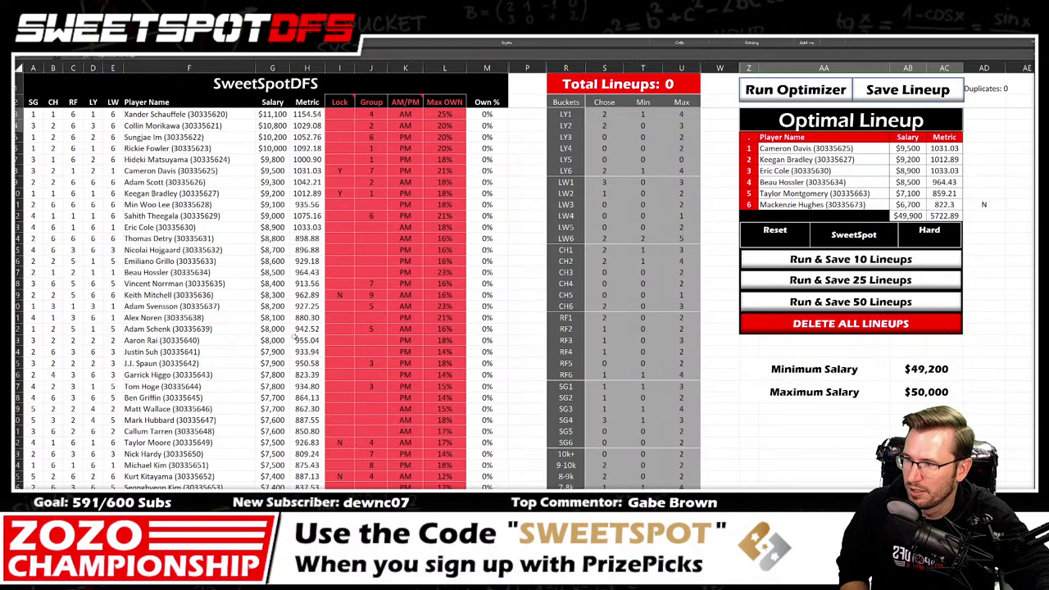
Step: Clear the lock settings of all golfers, and lock in Younghan Song with Y
drag(344, 160, 323, 414)
key(Delete)
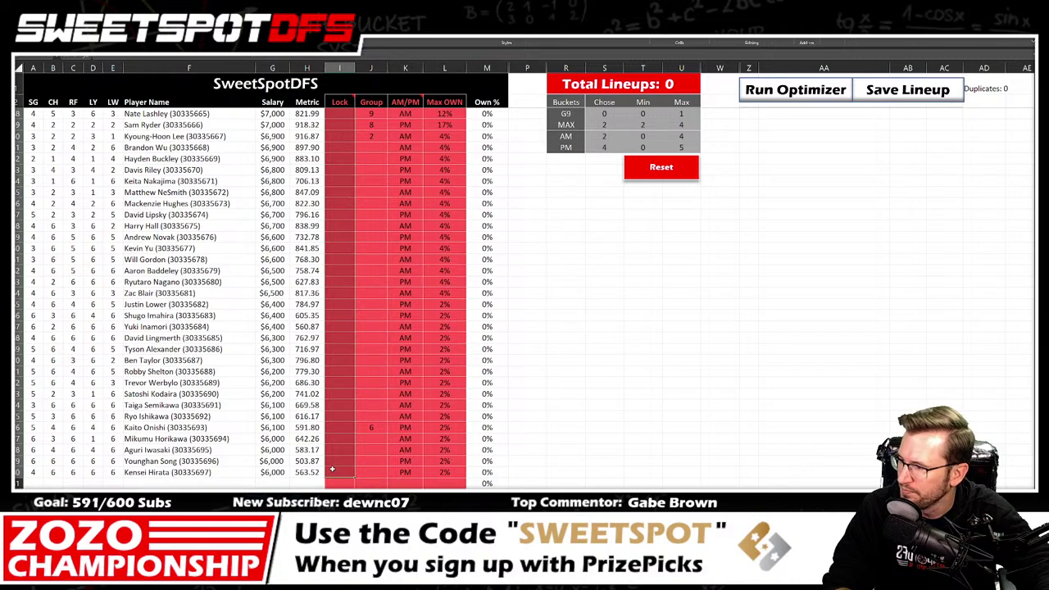
drag(172, 461, 350, 462)
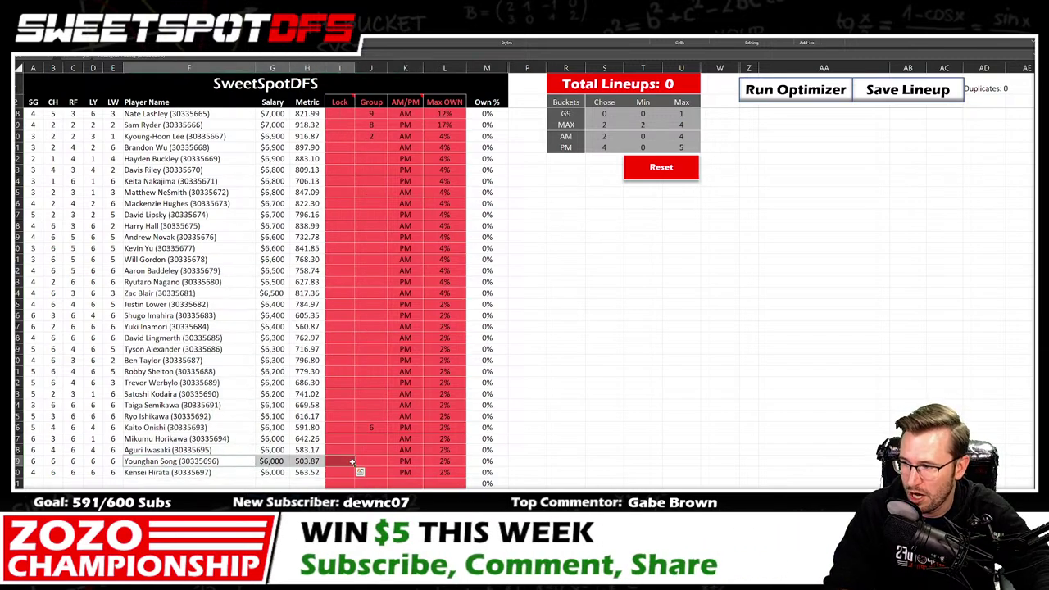
click(351, 462)
click(359, 462)
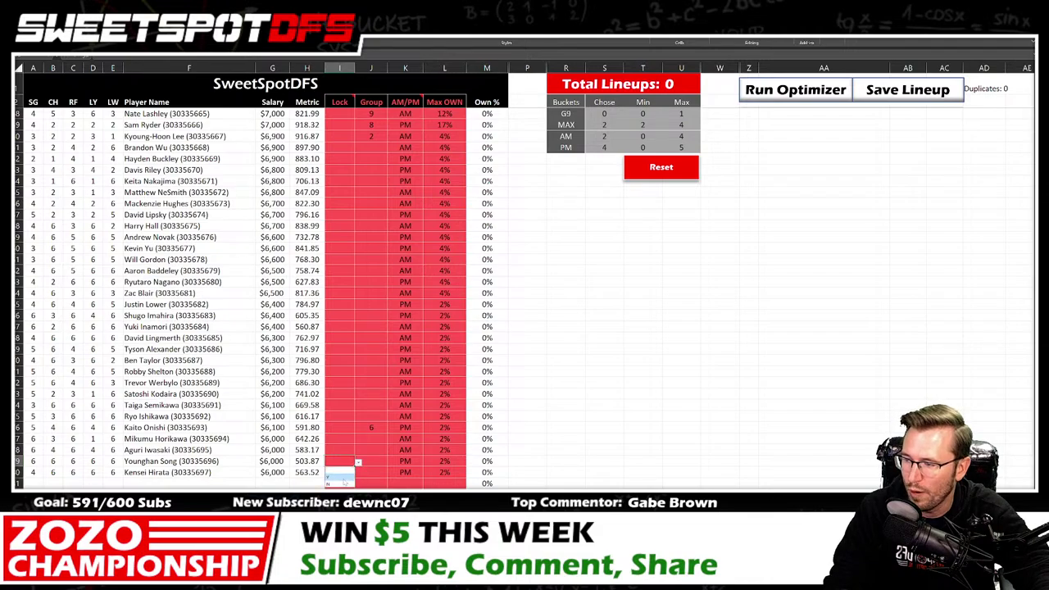
click(340, 473)
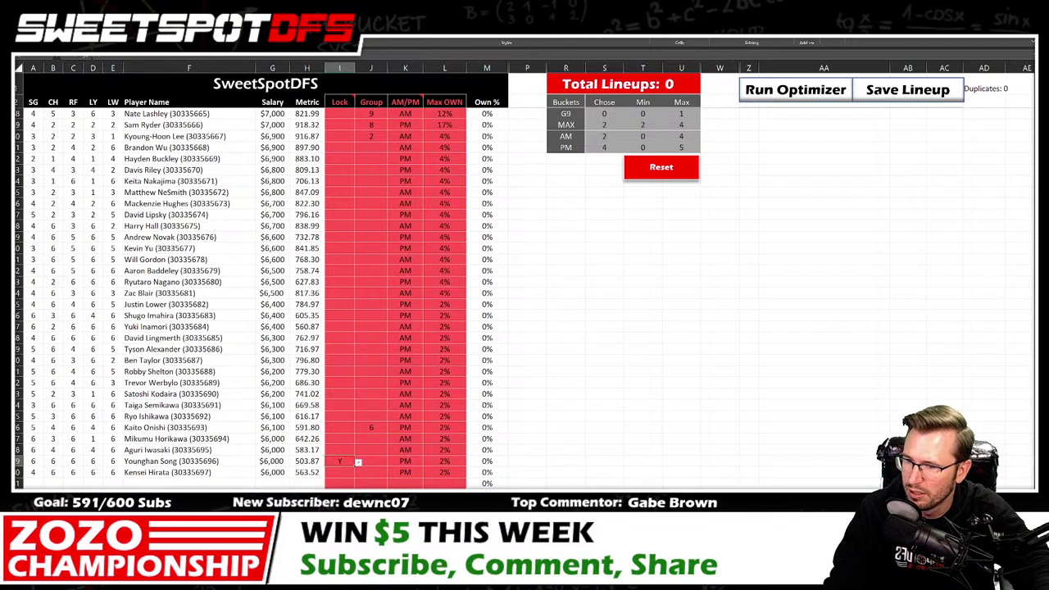
Step: Lock in Sungjae Im with Y and run the optimizer
scroll(343, 122, up, 15)
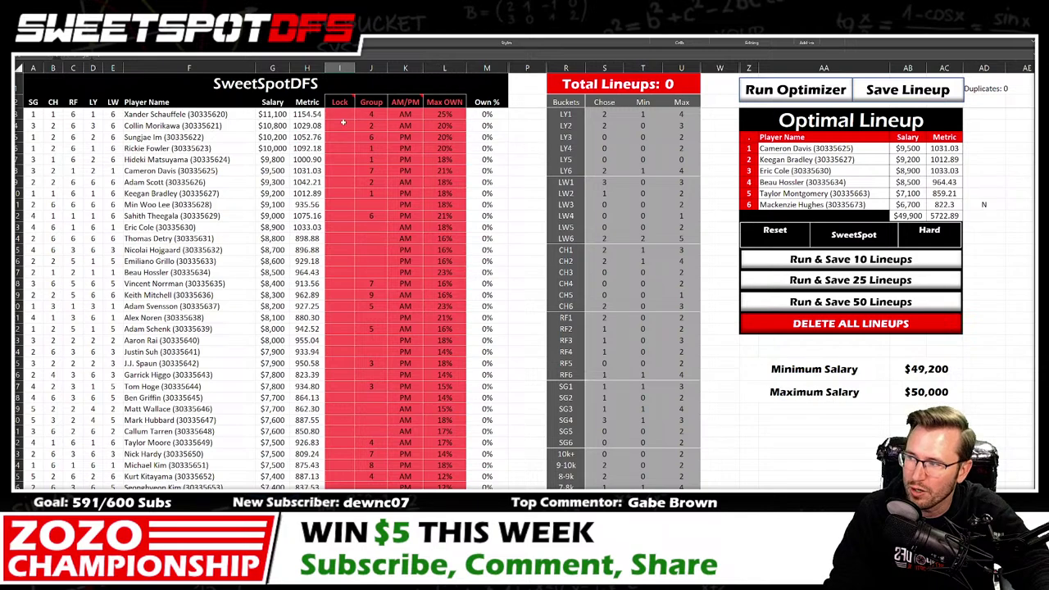
click(344, 137)
click(358, 137)
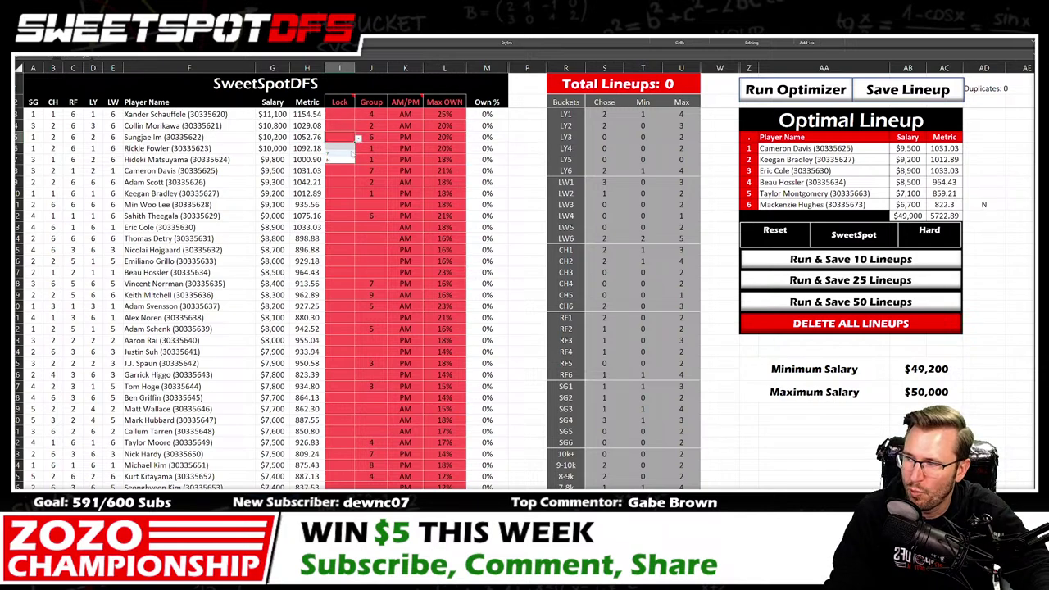
click(350, 152)
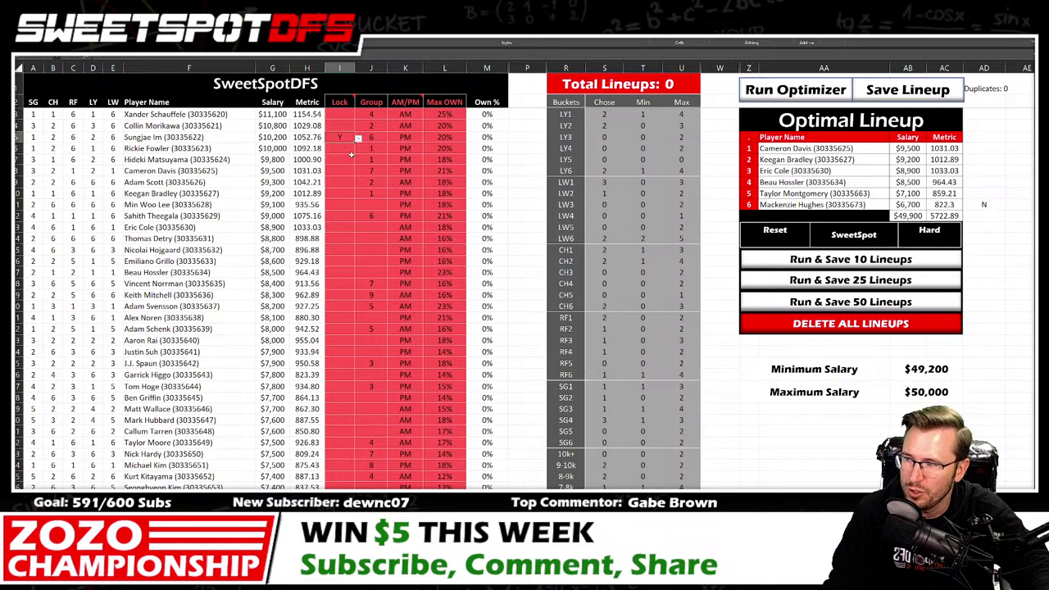
click(787, 95)
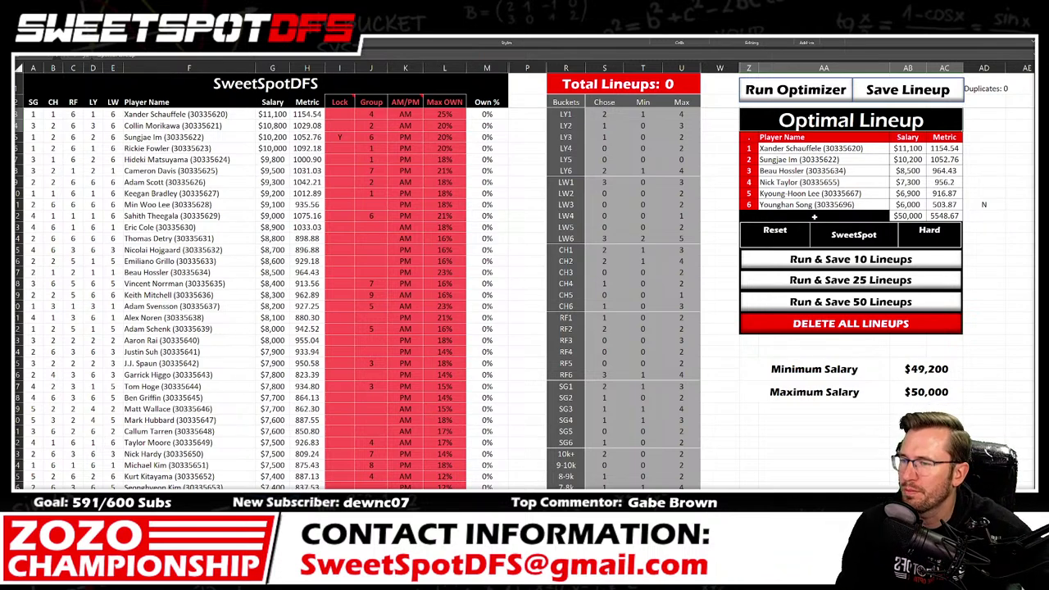
Step: Check the lower-priced golfers in the new lineup, exclude Beau Hossler by setting his lock to N, and rerun the optimizer
drag(905, 171, 944, 205)
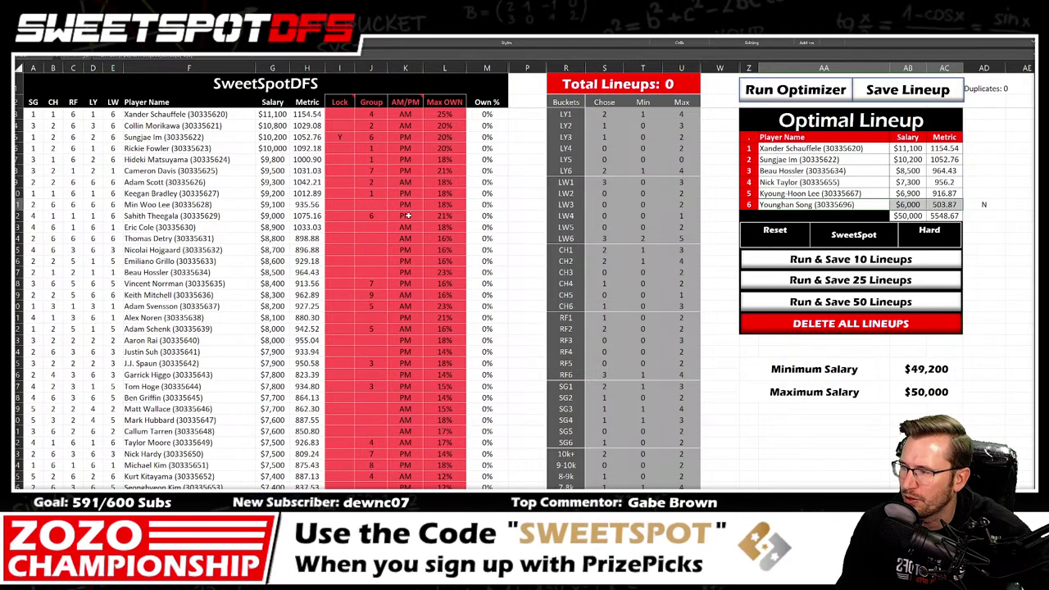
click(339, 271)
click(358, 272)
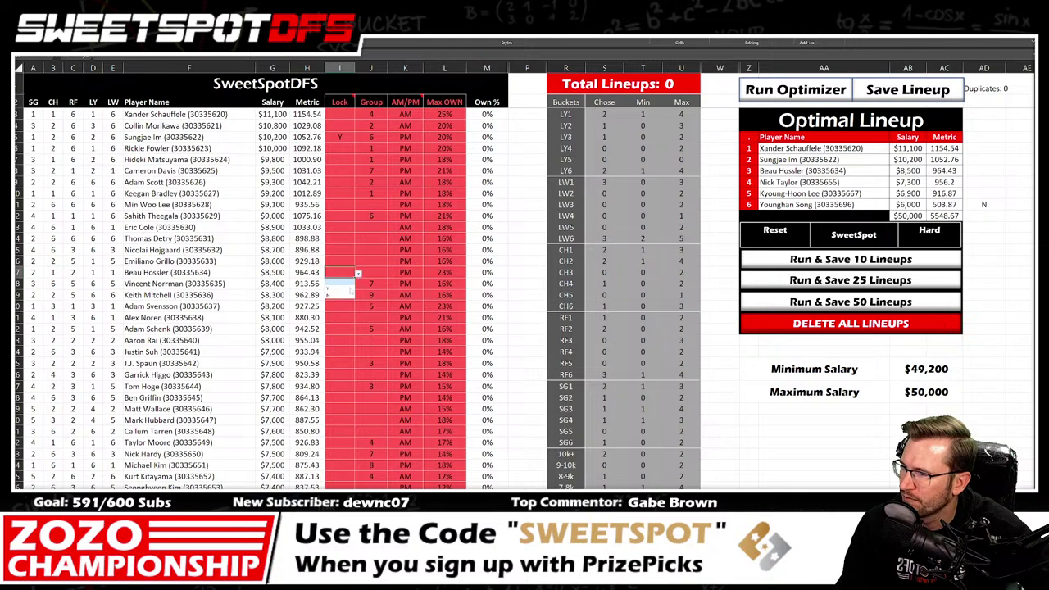
click(345, 291)
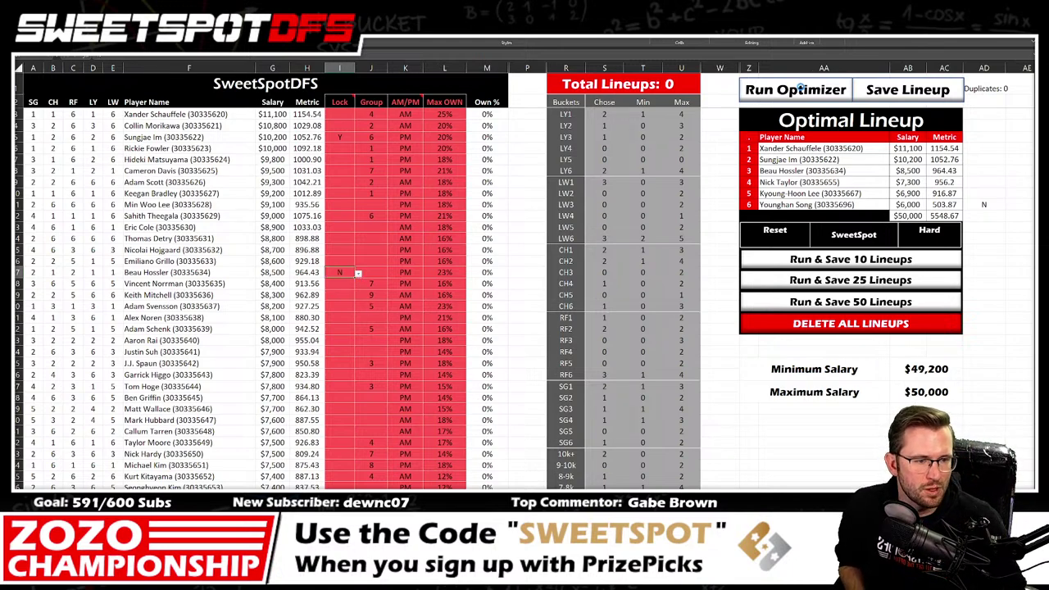
click(800, 87)
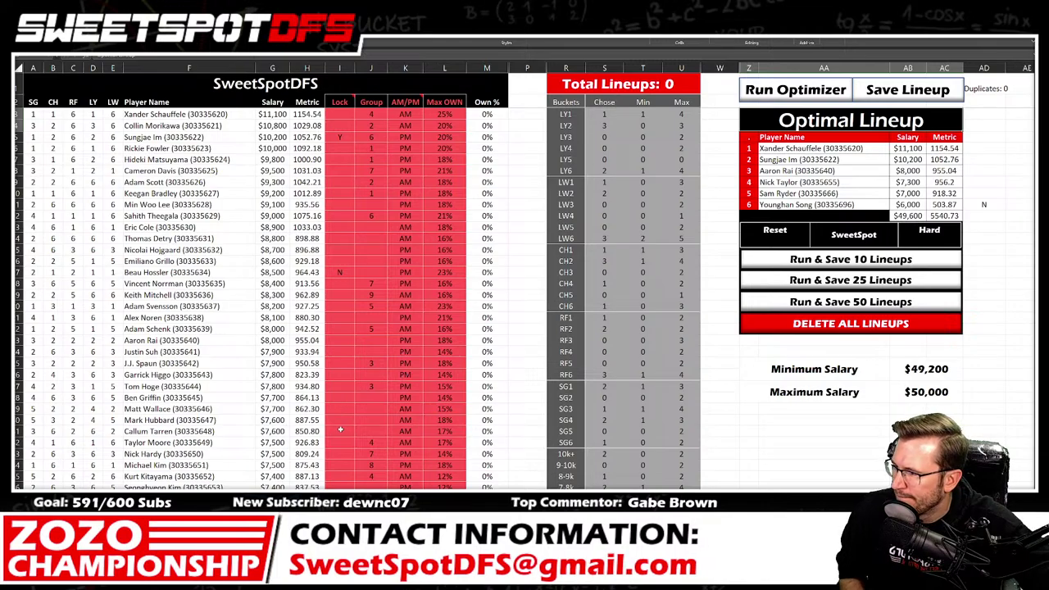
Step: Exclude Nick Taylor from the lineups by setting his lock to N
scroll(342, 434, down, 2)
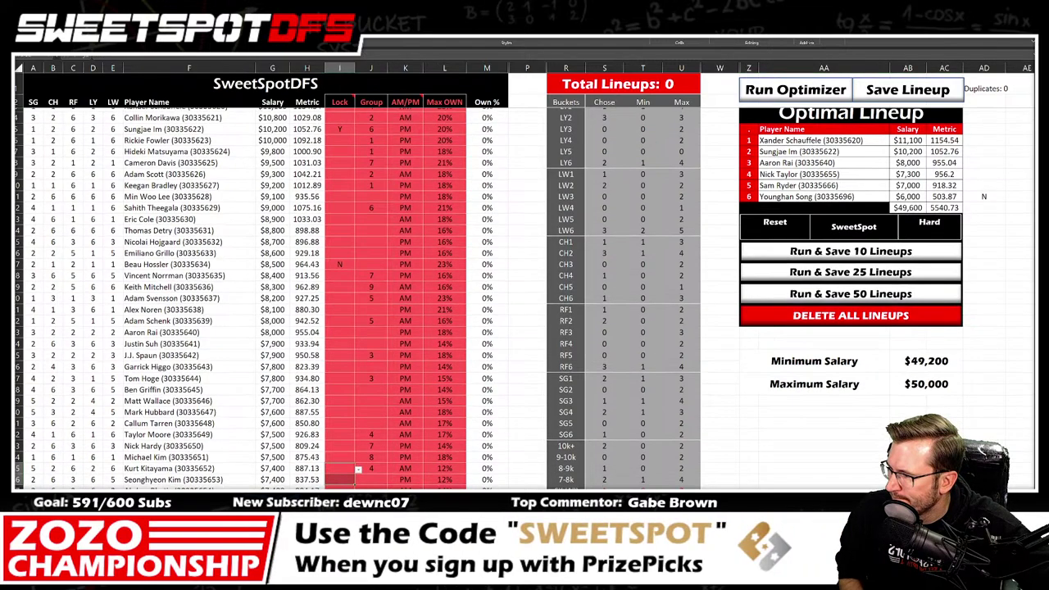
drag(346, 408, 346, 461)
click(352, 441)
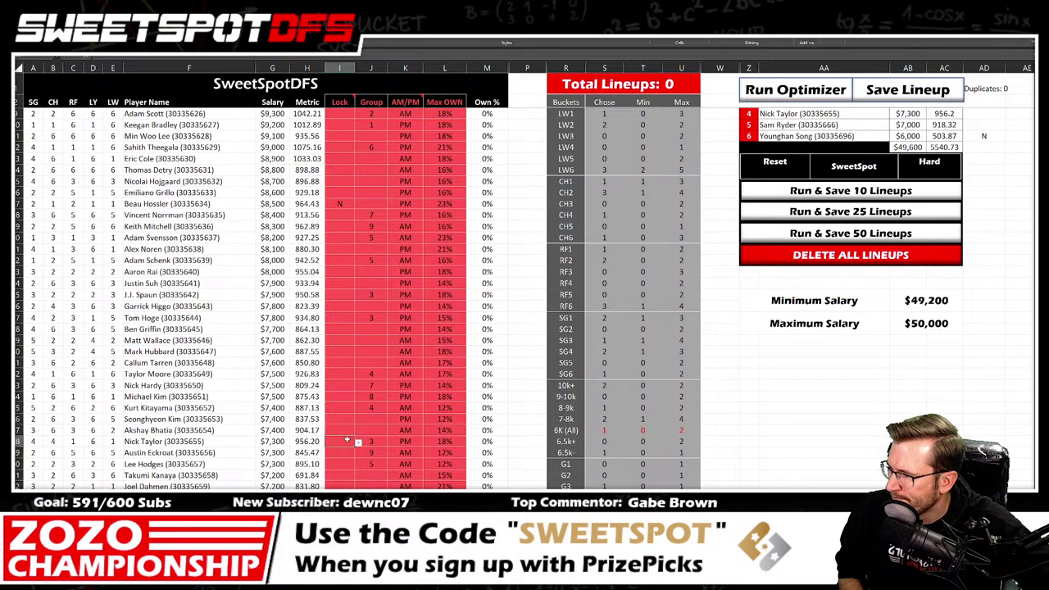
click(358, 443)
click(341, 464)
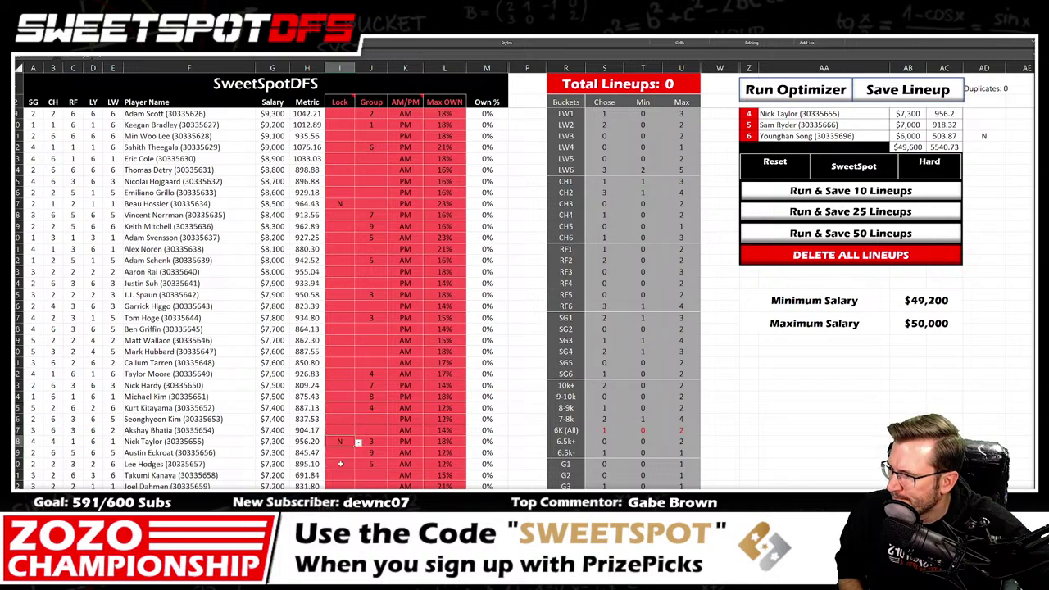
Step: Rerun the optimizer, check Matthew NeSmith's salary and metric in the new lineup, and save the lineup
click(786, 92)
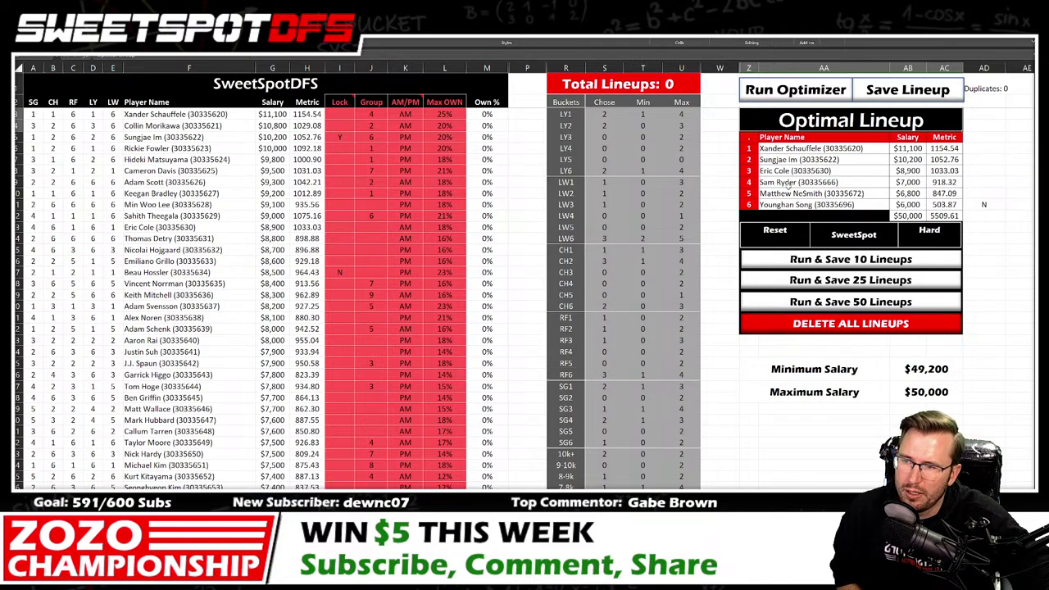
drag(901, 194, 946, 193)
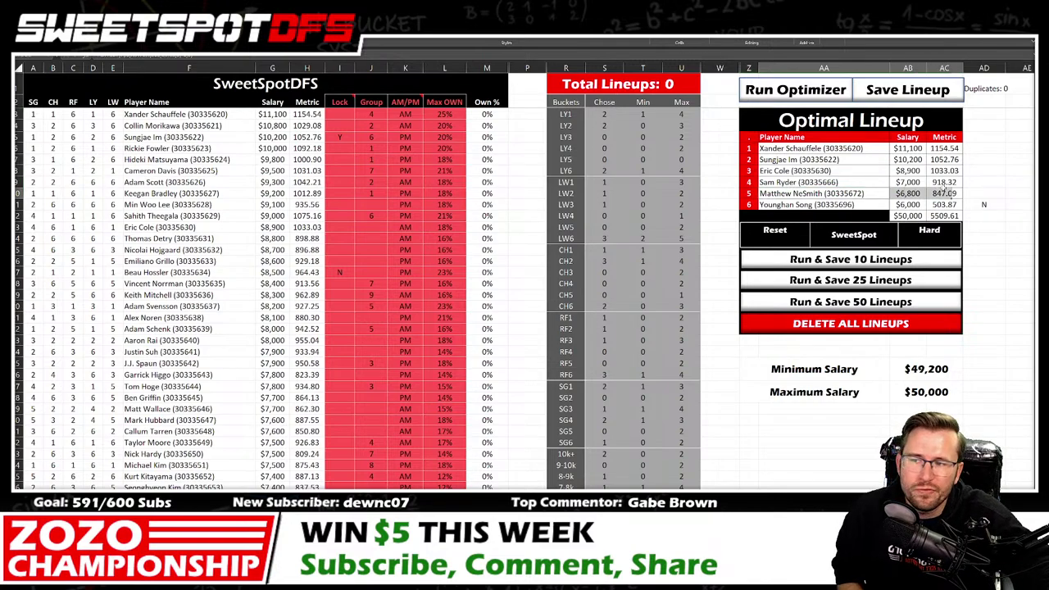
click(923, 89)
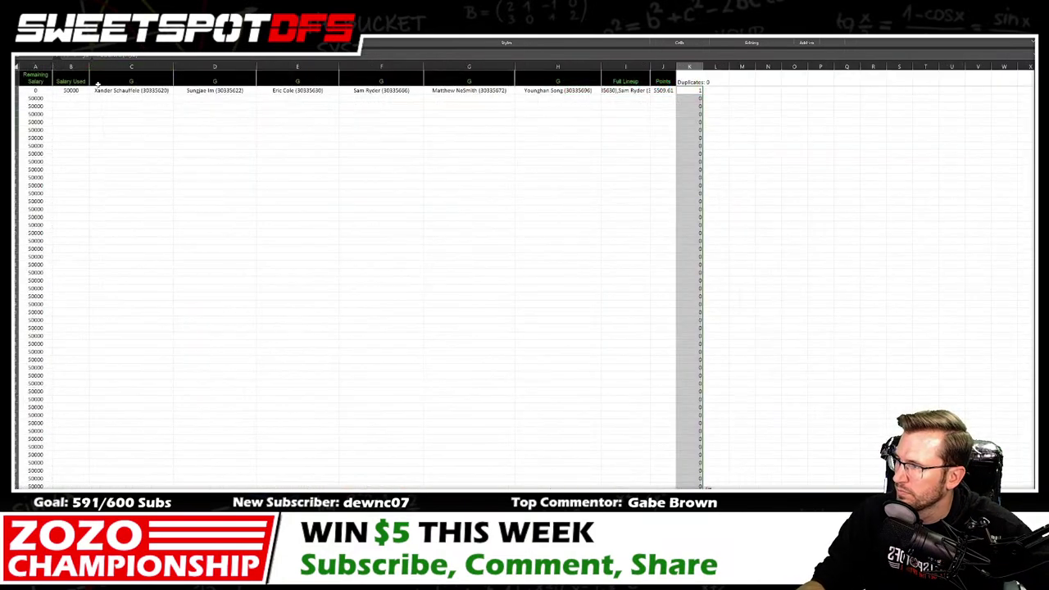
Step: Copy the saved lineup from Salary Used through Points and paste it as values below the collected lineups, leaving one blank row
mouse_move(123, 90)
mouse_down()
mouse_move(123, 416)
mouse_move(450, 100)
mouse_move(666, 91)
mouse_up()
key(ctrl+c)
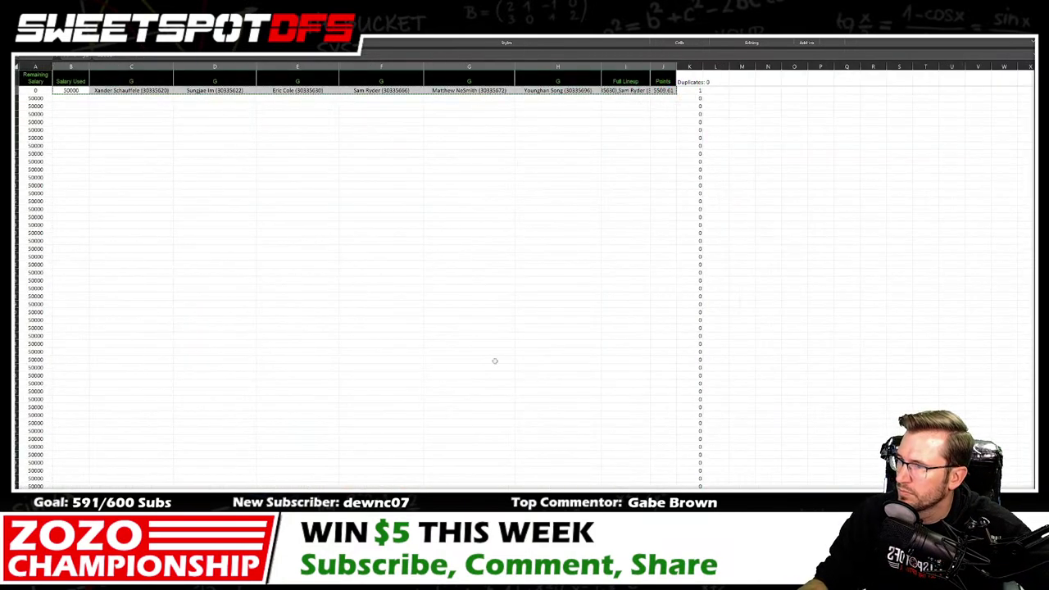
key(ctrl+Page_Up)
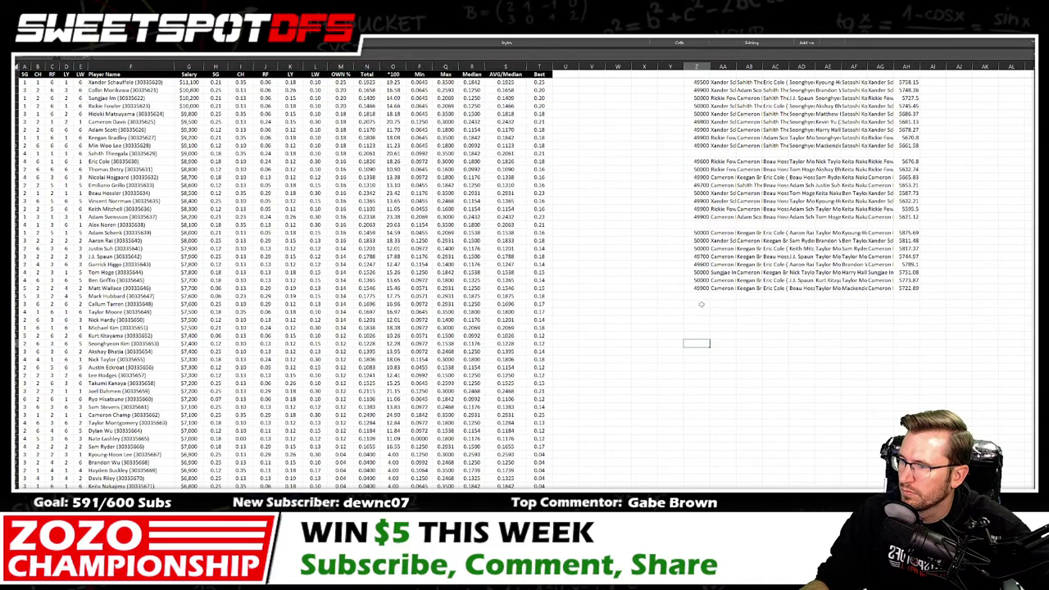
right_click(701, 305)
click(733, 86)
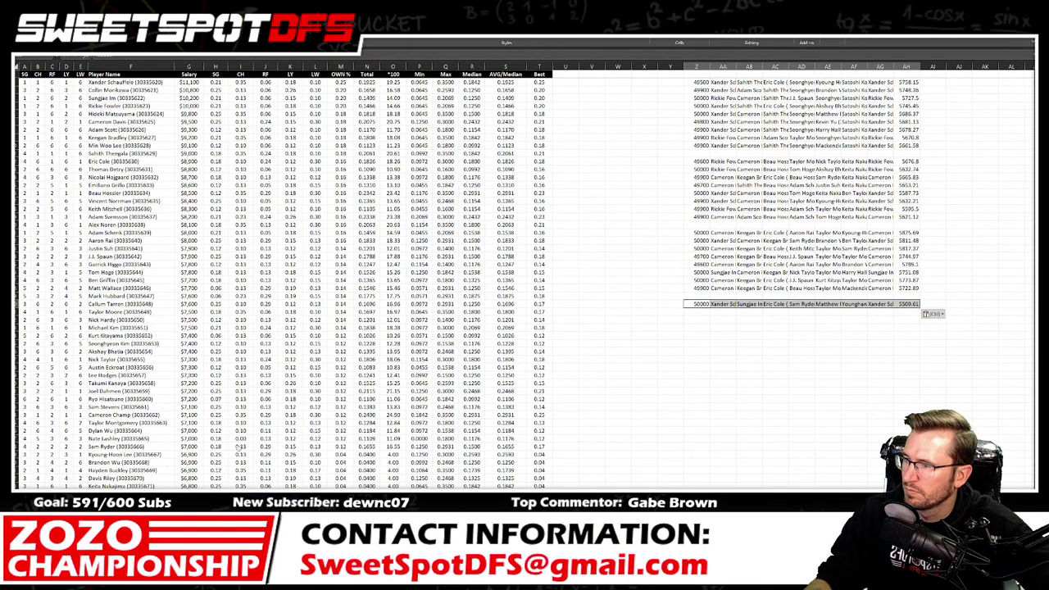
key(ctrl+Page_Down)
key(ctrl+Page_Down)
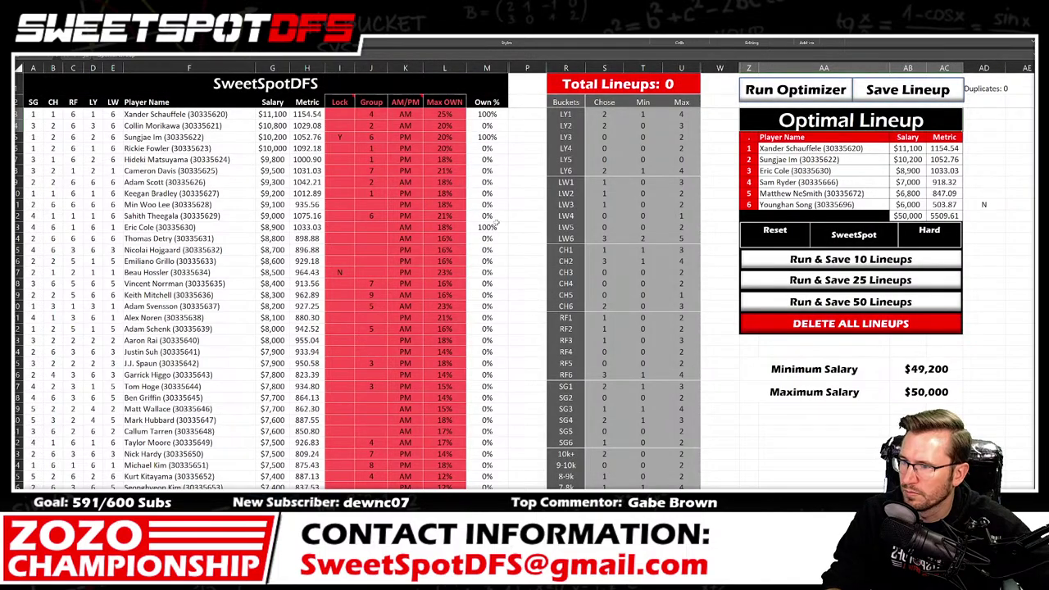
Step: Exclude Matthew NeSmith by setting his lock to N and rerun the optimizer
scroll(403, 397, down, 4)
drag(340, 332, 348, 434)
scroll(348, 434, down, 3)
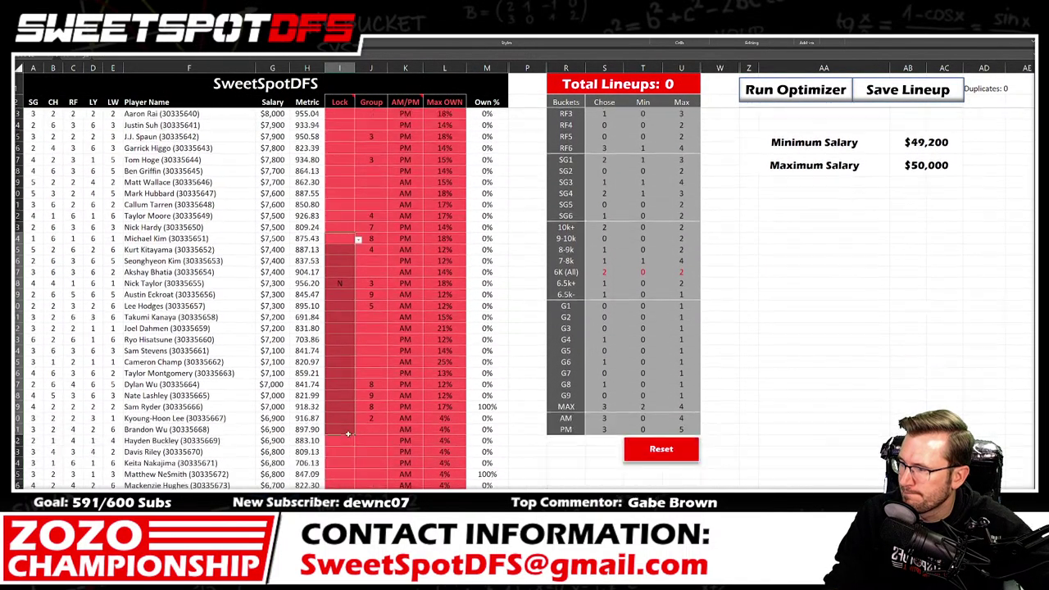
click(345, 475)
click(358, 476)
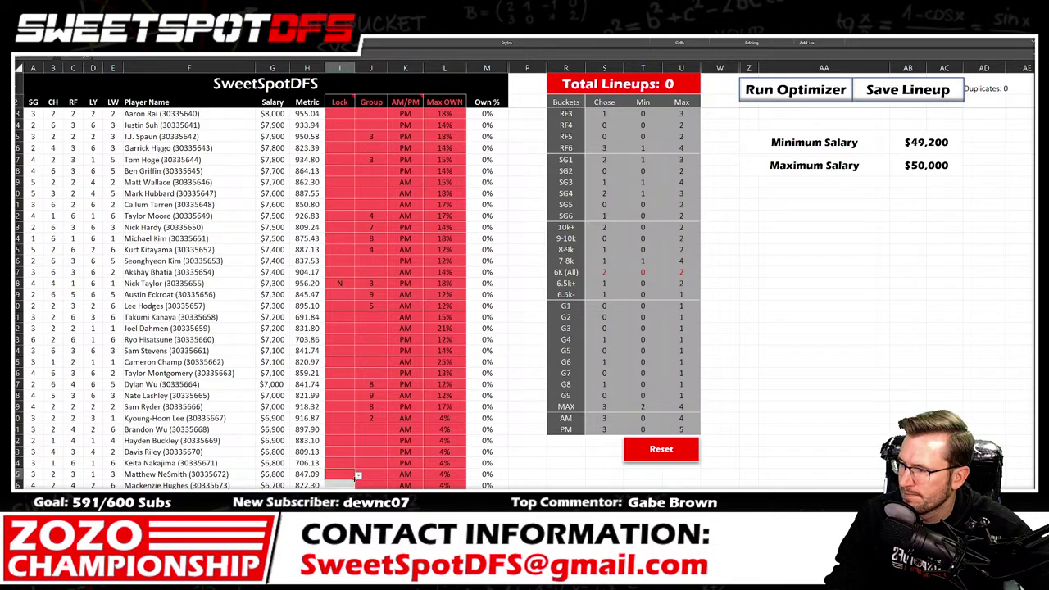
click(340, 483)
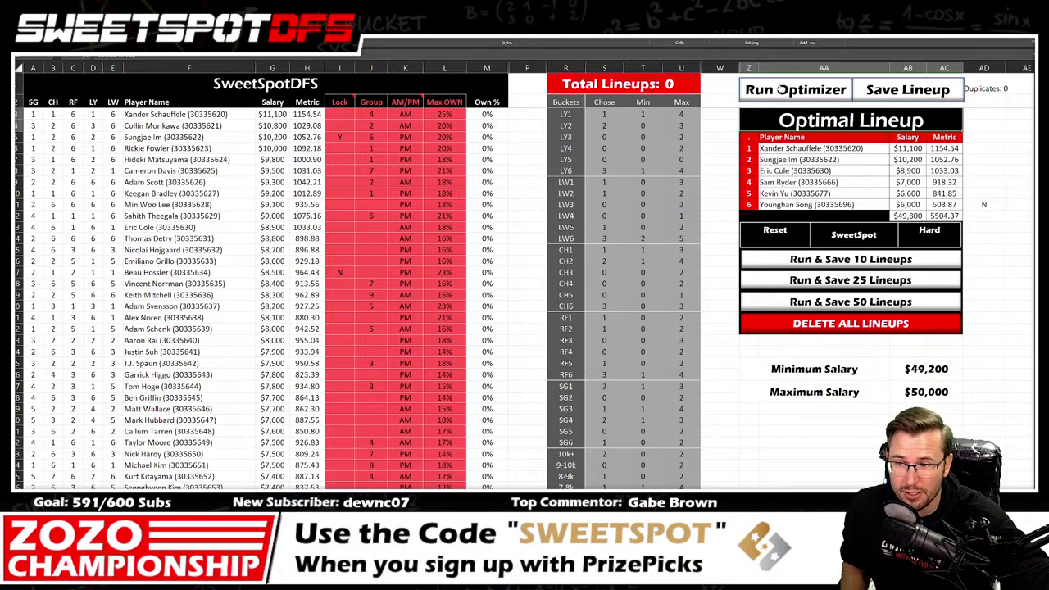
Step: Save the lineup containing Kevin Yu and paste its row as values directly under the last collected lineup
click(901, 89)
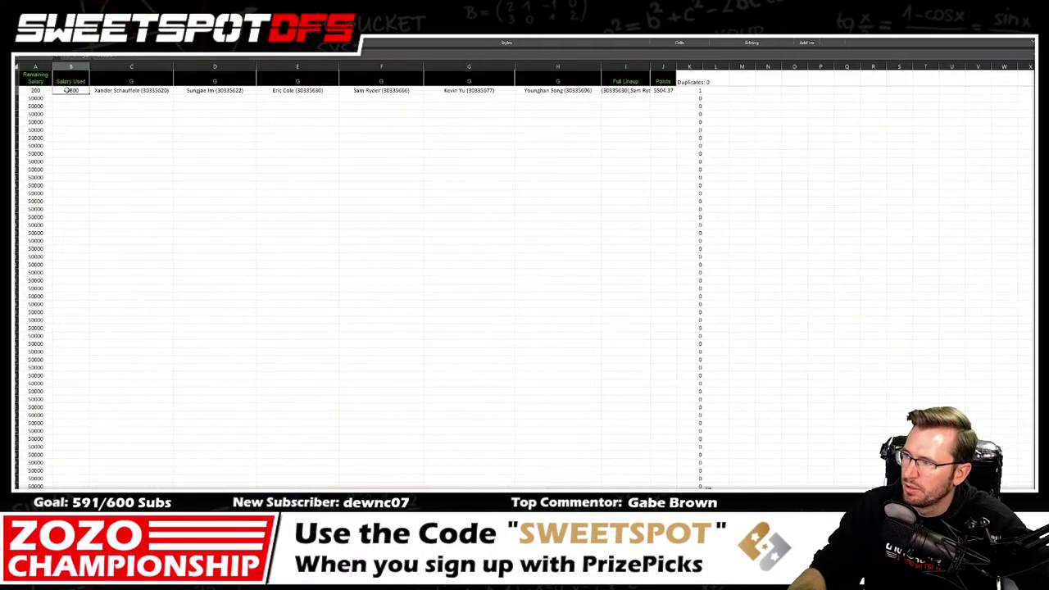
drag(67, 90, 665, 91)
key(ctrl+c)
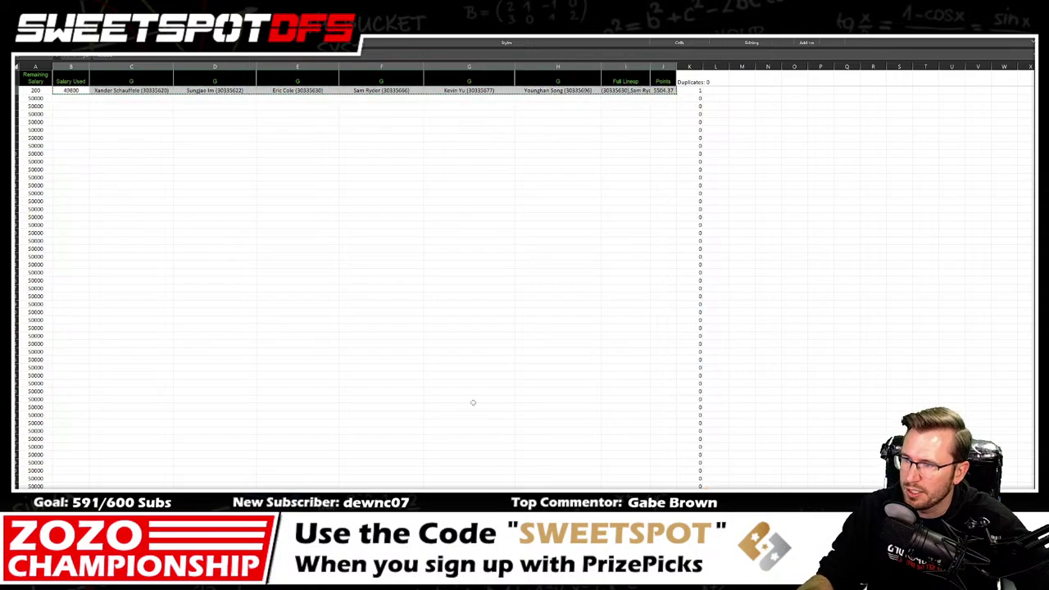
key(ctrl+Page_Up)
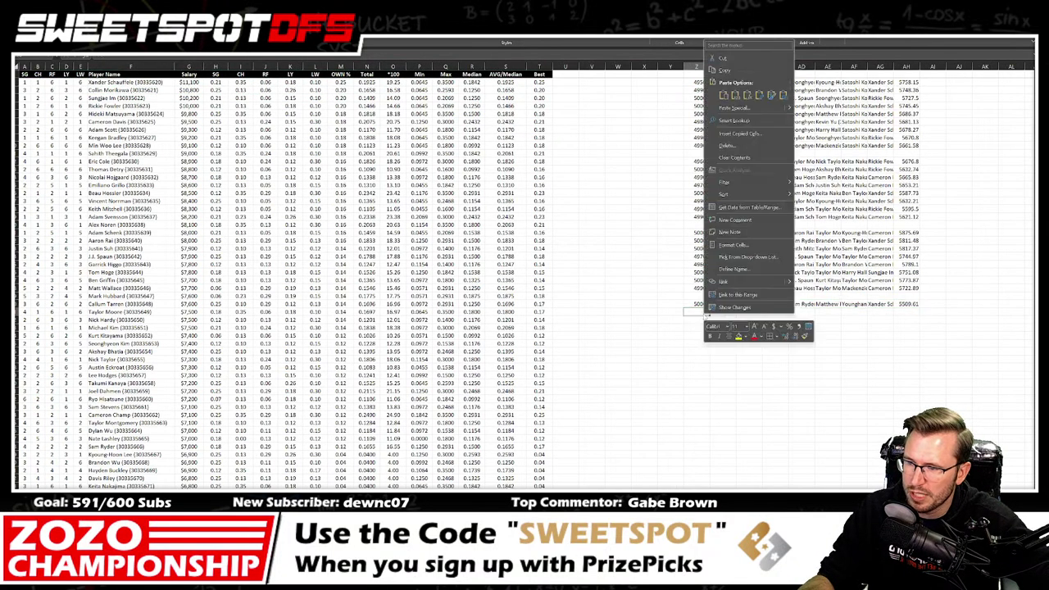
right_click(703, 312)
click(736, 132)
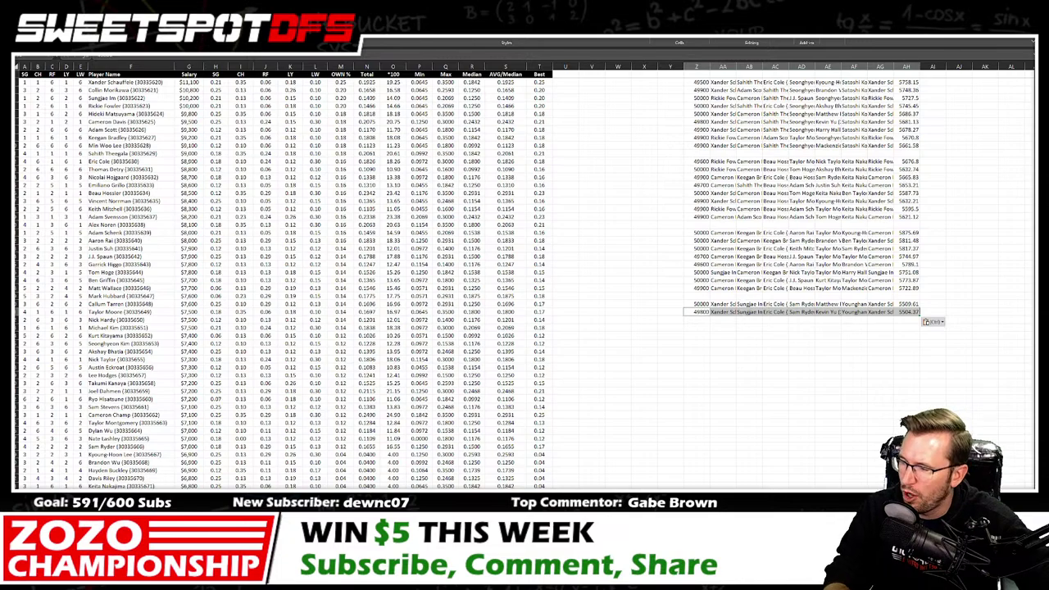
key(ctrl+Page_Up)
key(ctrl+Page_Up)
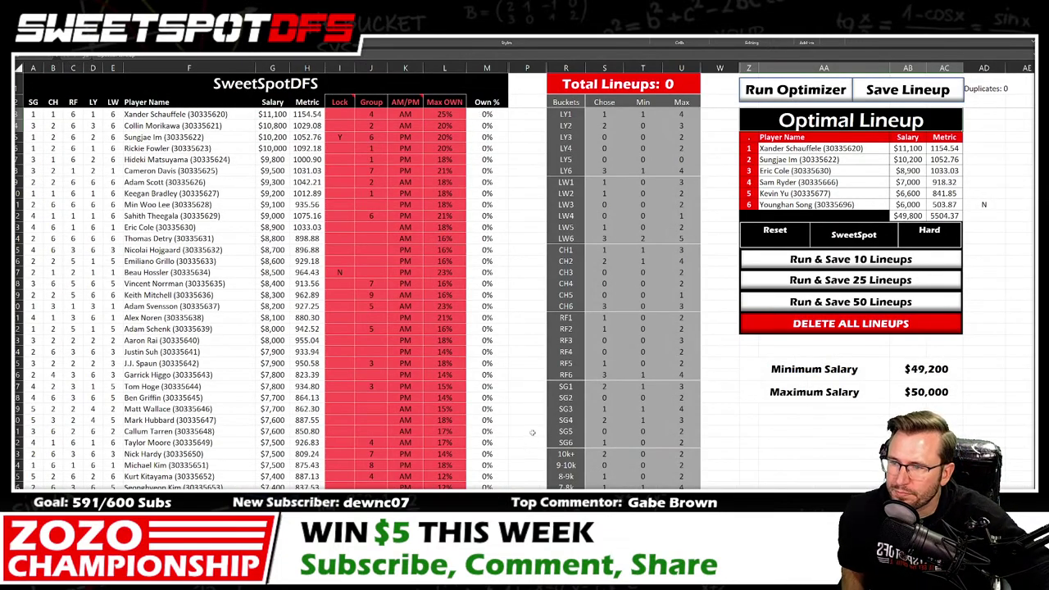
Step: Exclude Kevin Yu by setting his lock to N and rerun the optimizer
drag(893, 194, 945, 197)
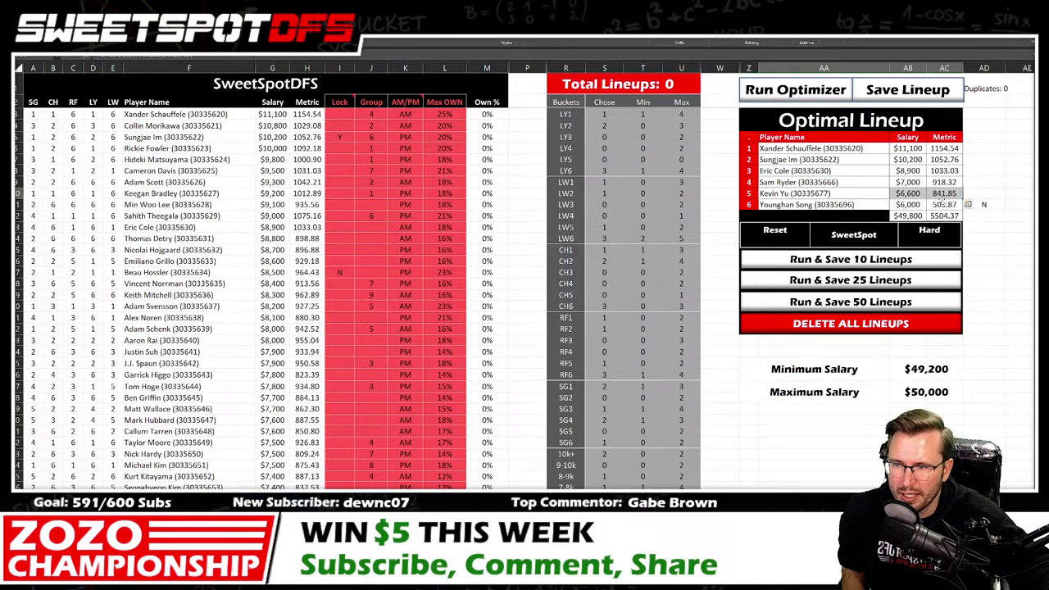
mouse_move(339, 476)
mouse_down()
mouse_move(349, 490)
mouse_move(337, 474)
mouse_up()
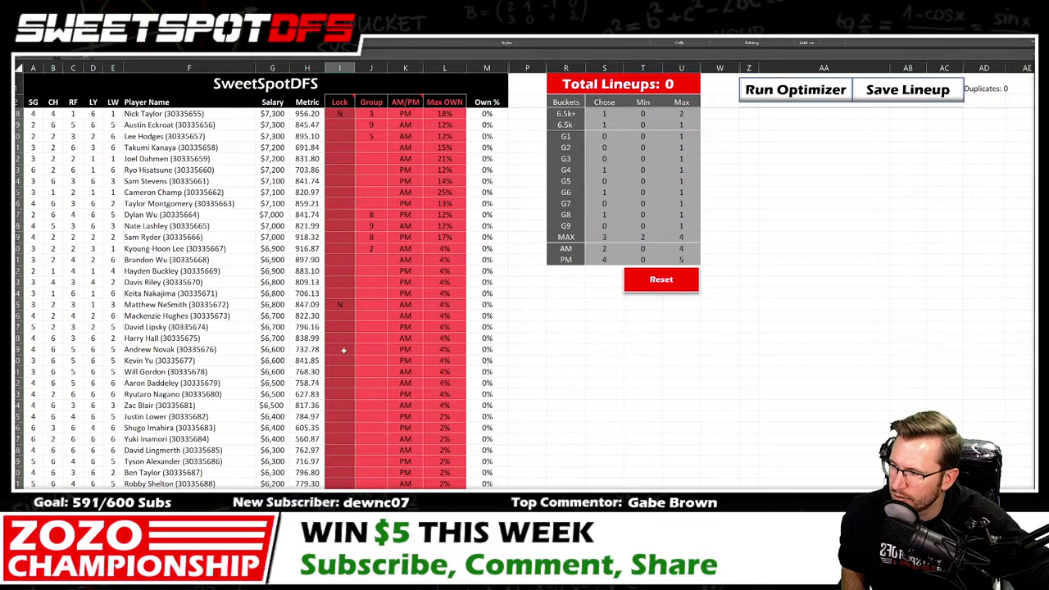
click(343, 361)
click(358, 362)
click(358, 385)
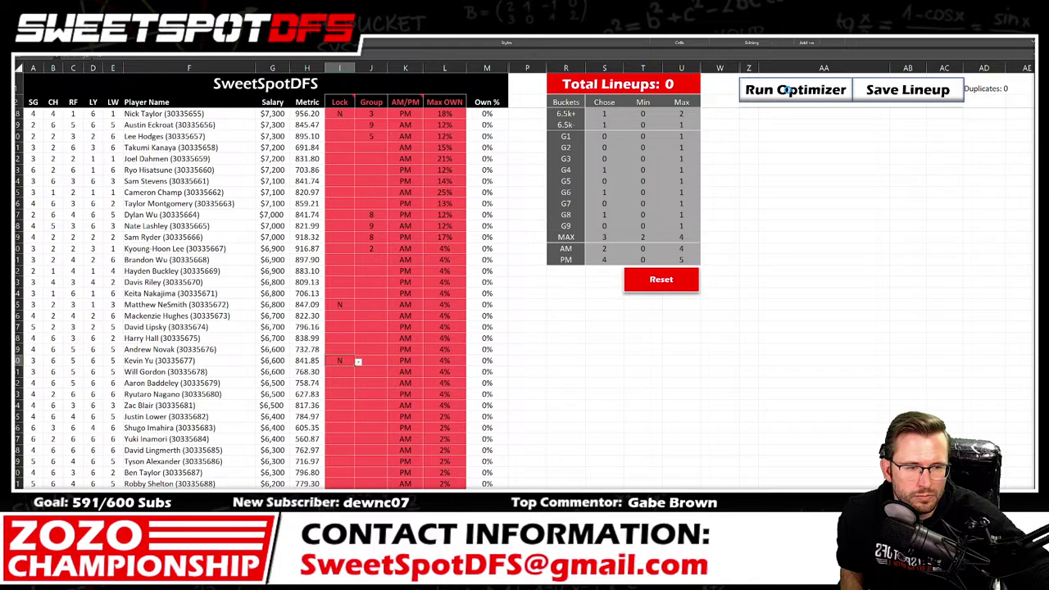
click(787, 90)
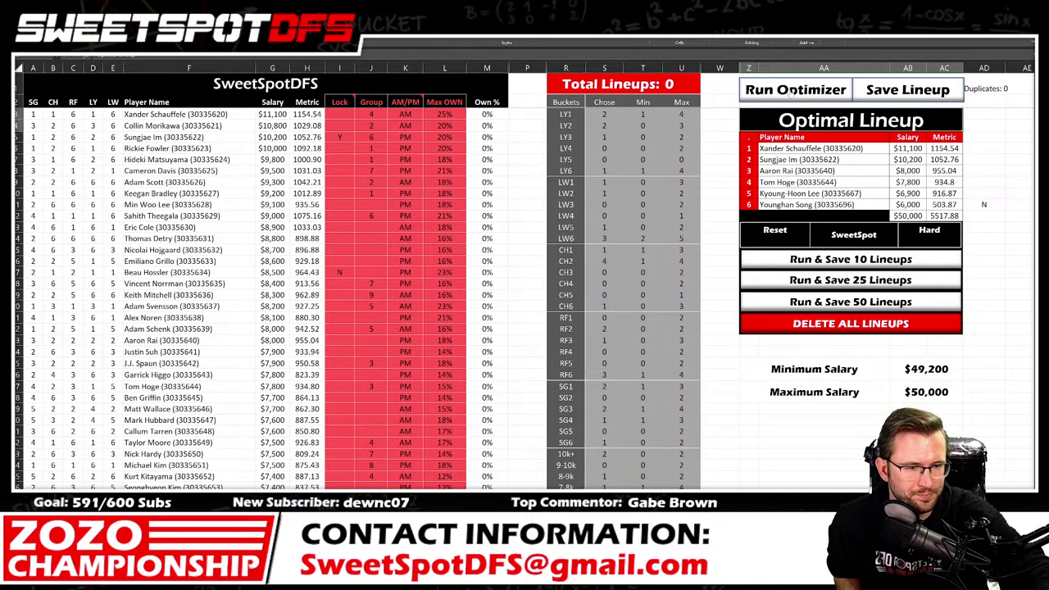
Step: Review the six golfers in the new optimal lineup with Aaron Rai and Tom Hoge, and save the lineup
drag(810, 149, 814, 205)
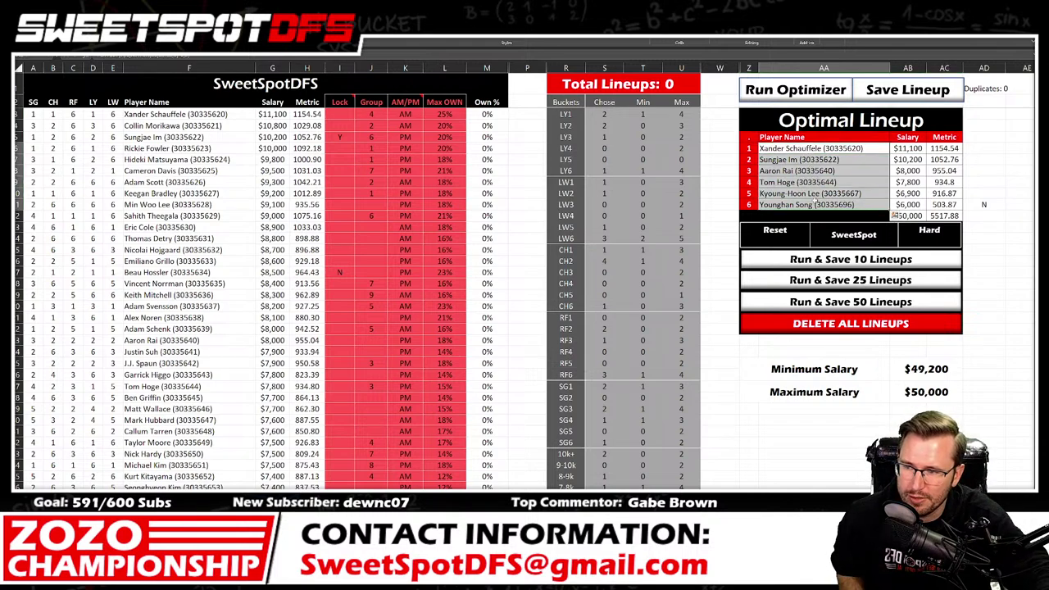
click(785, 431)
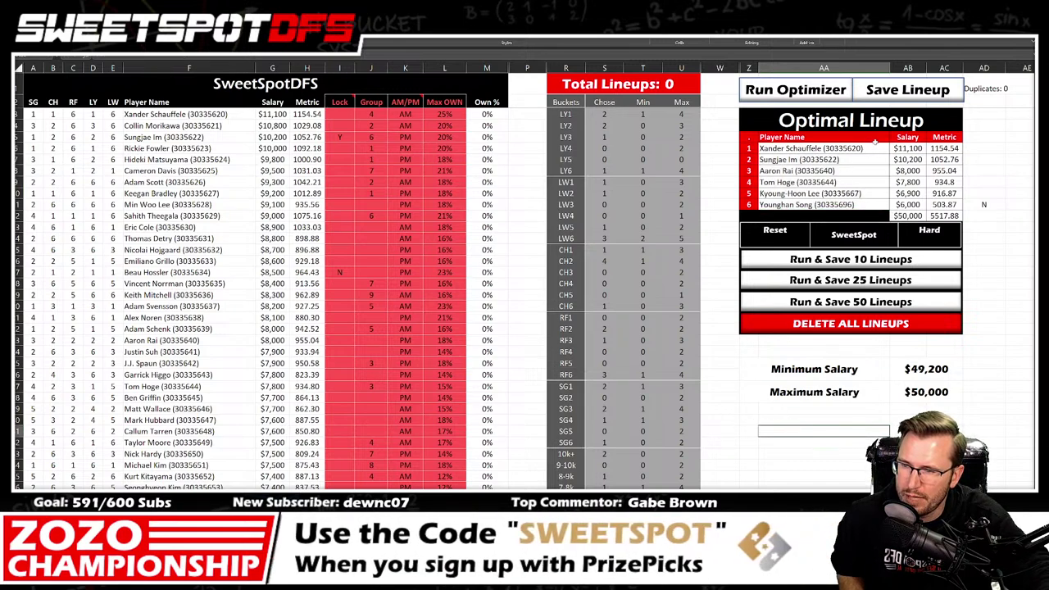
key(ctrl+n)
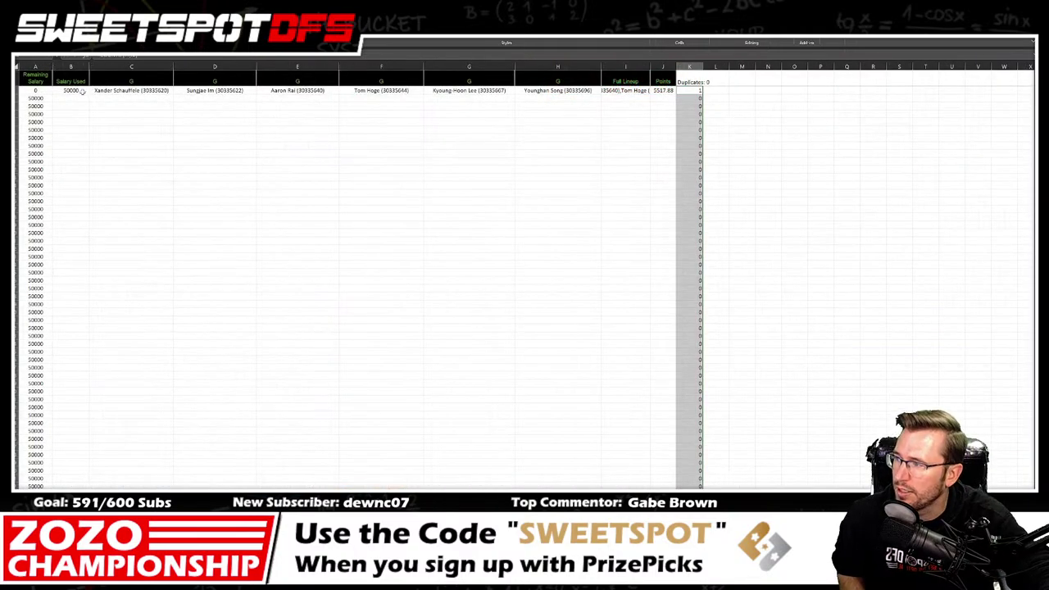
Step: Copy the saved Aaron Rai and Tom Hoge lineup row, paste it as values under the Kevin Yu lineup, and return to the optimizer
drag(82, 90, 668, 91)
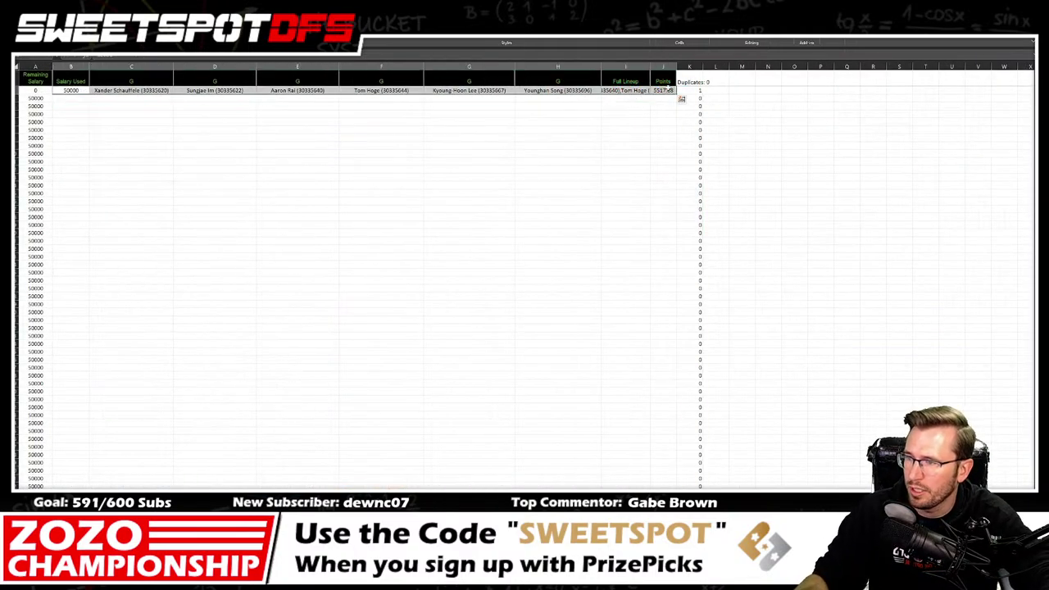
key(ctrl+Page_Up)
key(ctrl+v)
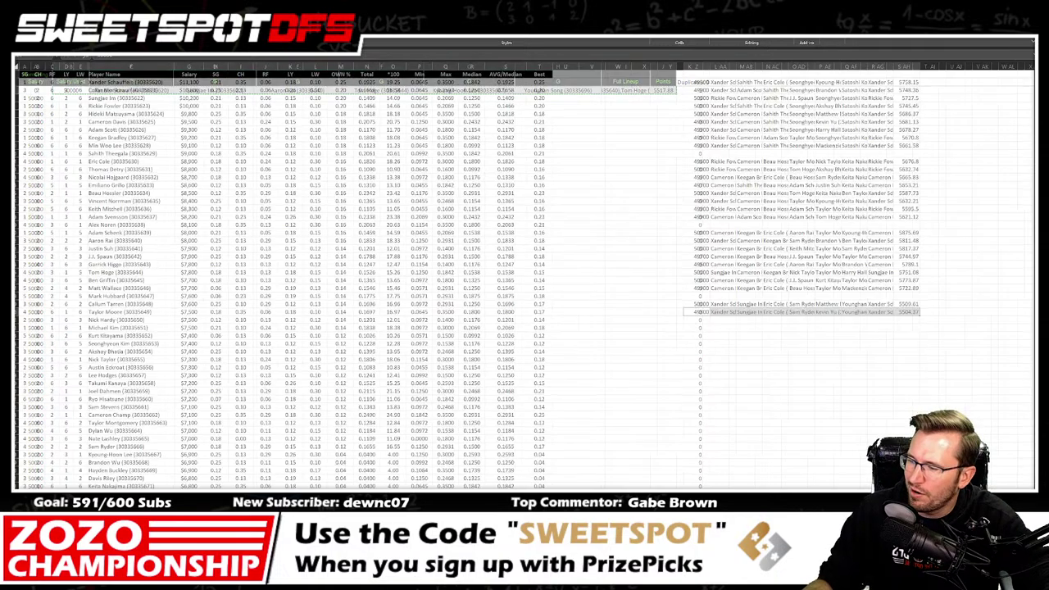
right_click(698, 320)
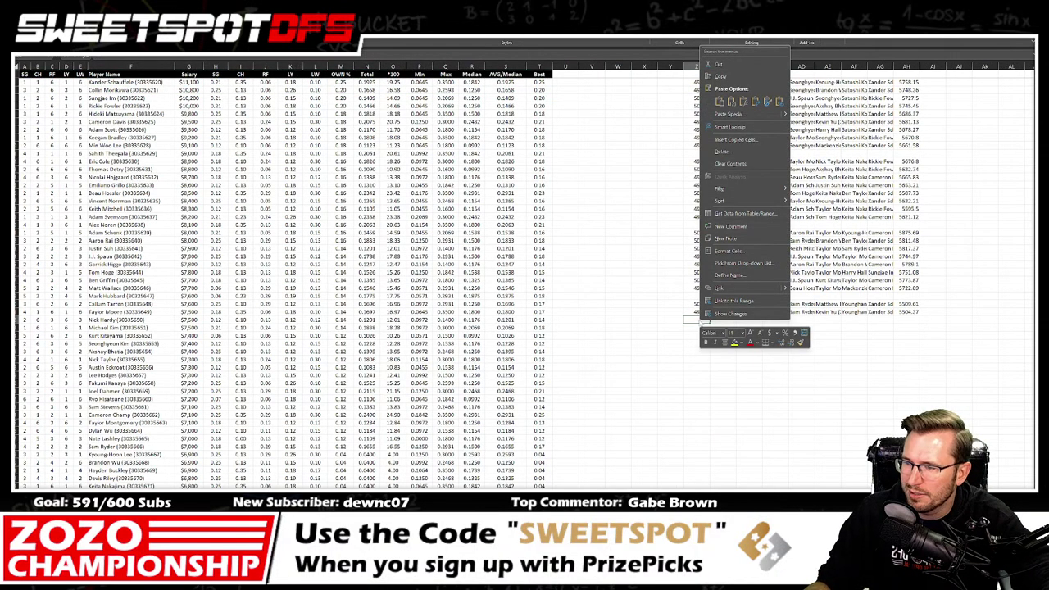
click(731, 107)
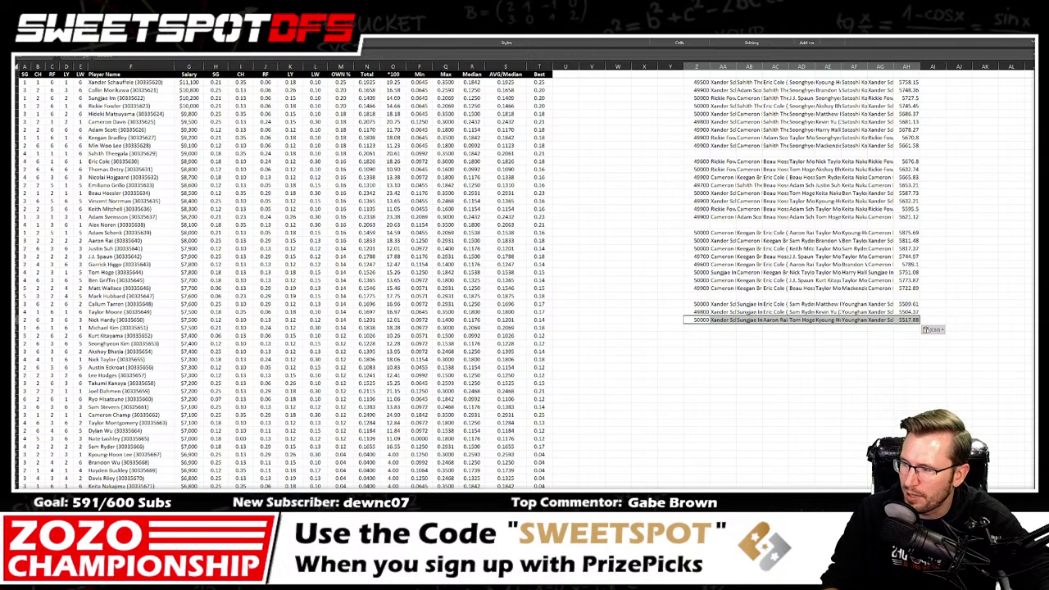
key(ctrl+Page_Down)
key(ctrl+Page_Up)
key(ctrl+Page_Up)
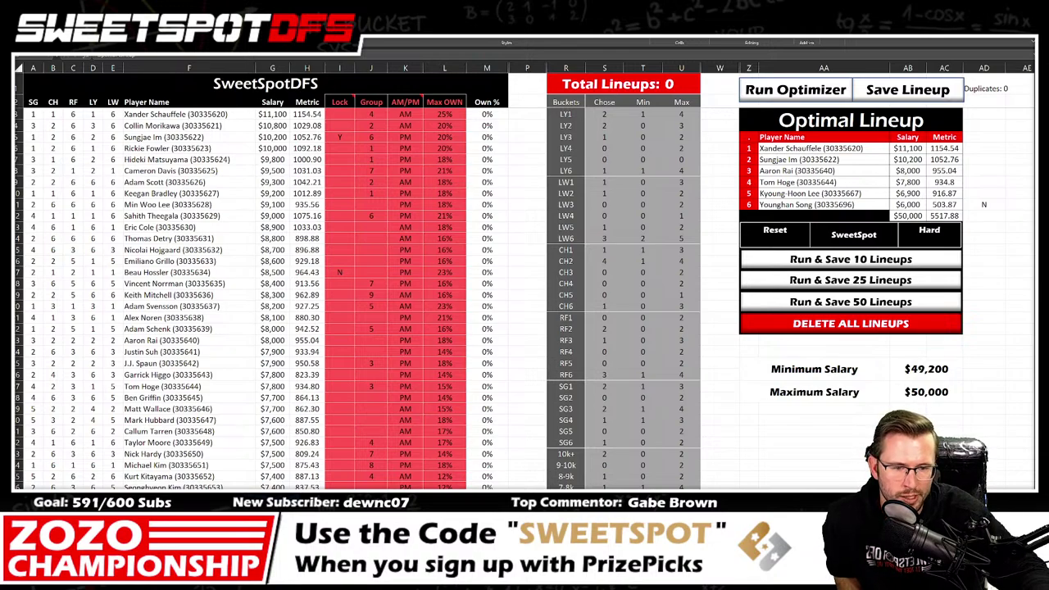
Step: Switch to the tournament results workbook and examine Aaron Rai's 2023 events, including the DKT10 column and The Memorial Tournament row
click(851, 120)
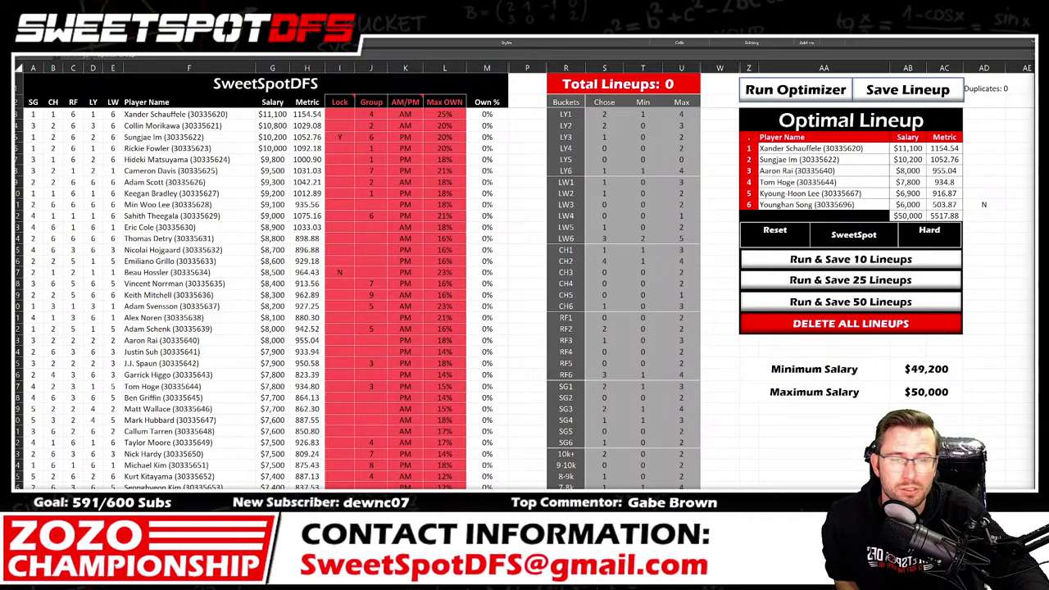
key(alt+Tab)
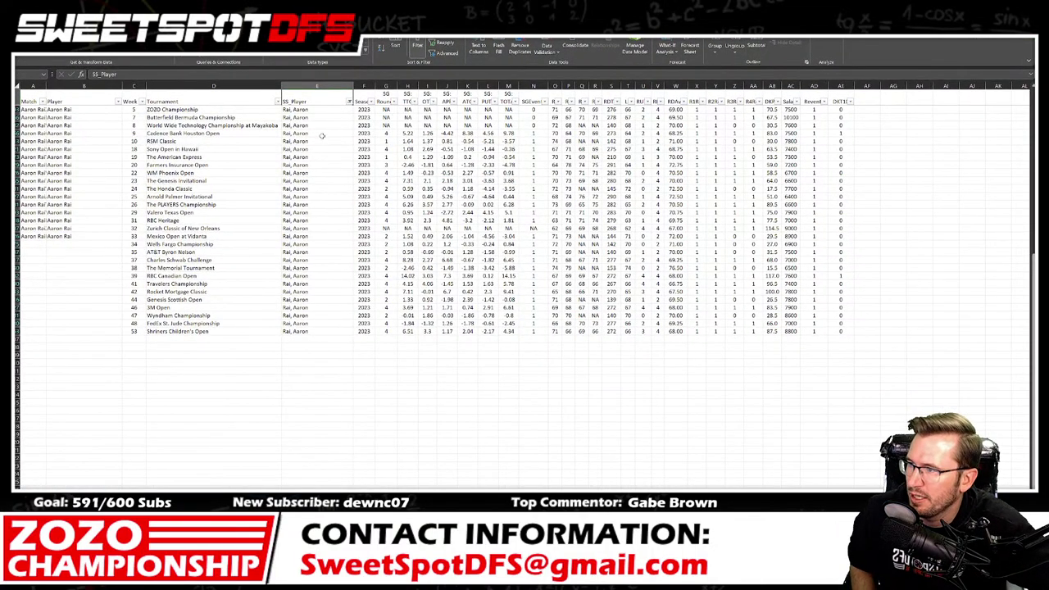
ctrl+scroll(690, 120, up, 3)
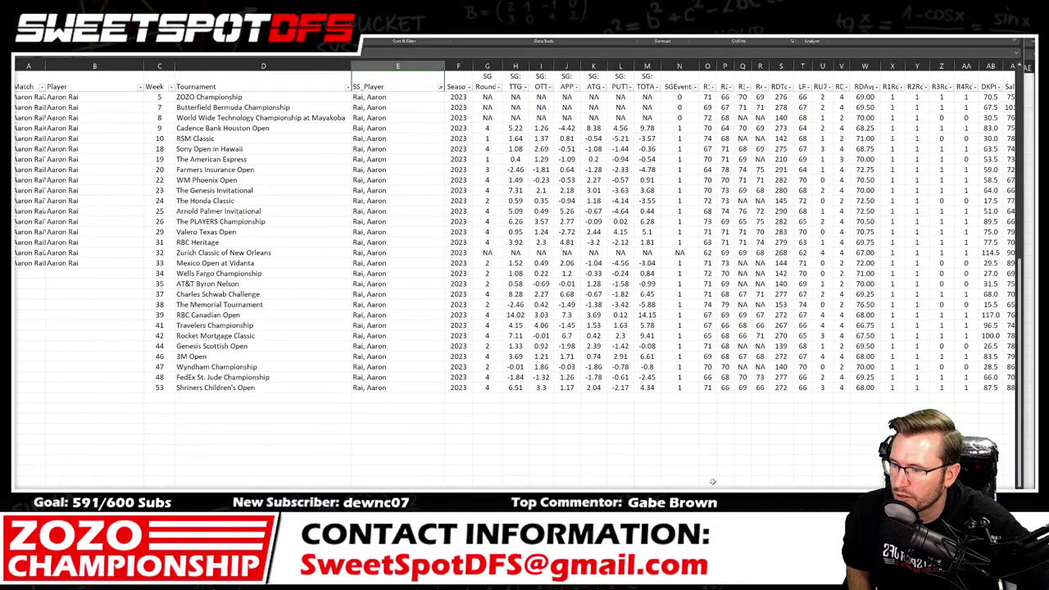
scroll(515, 238, right, 2)
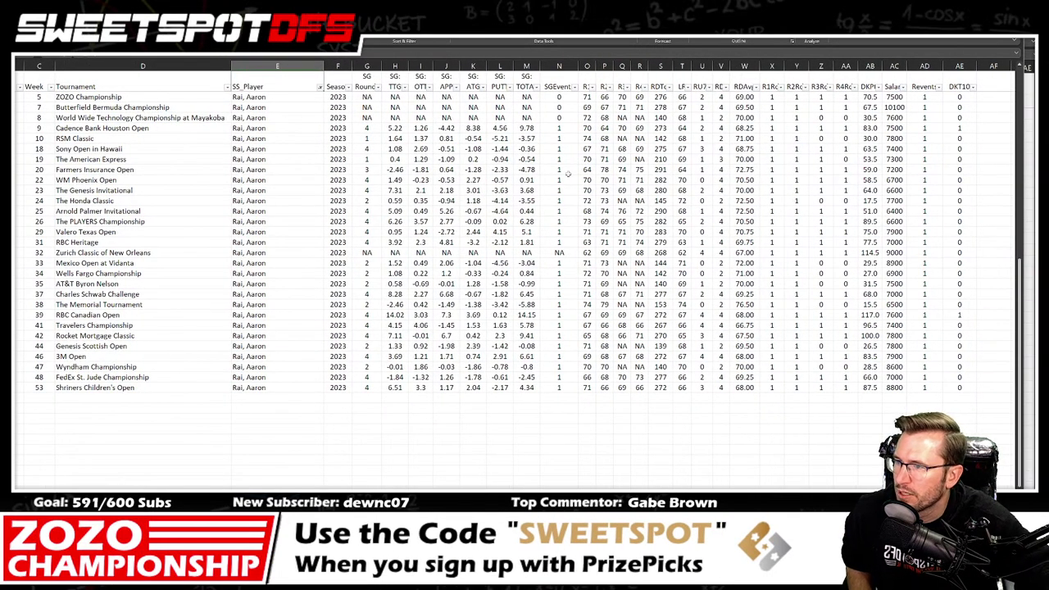
click(959, 65)
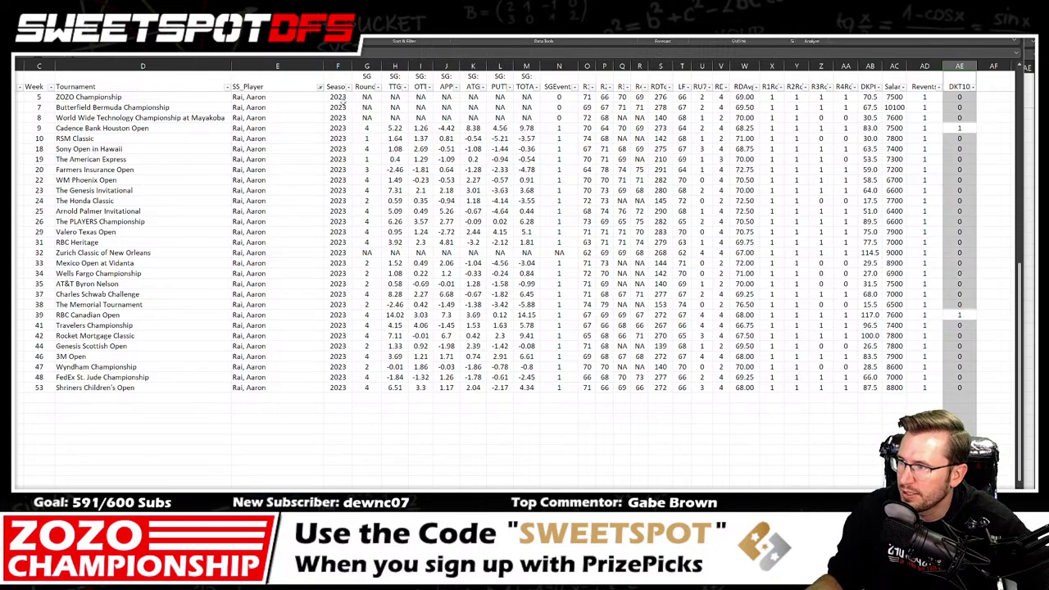
drag(161, 97, 155, 390)
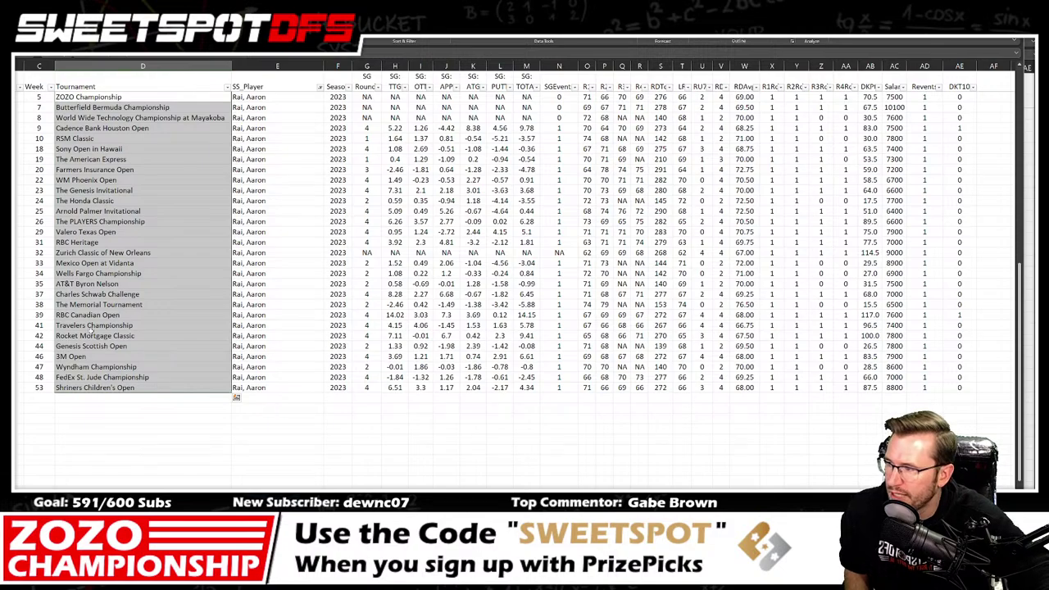
click(10, 304)
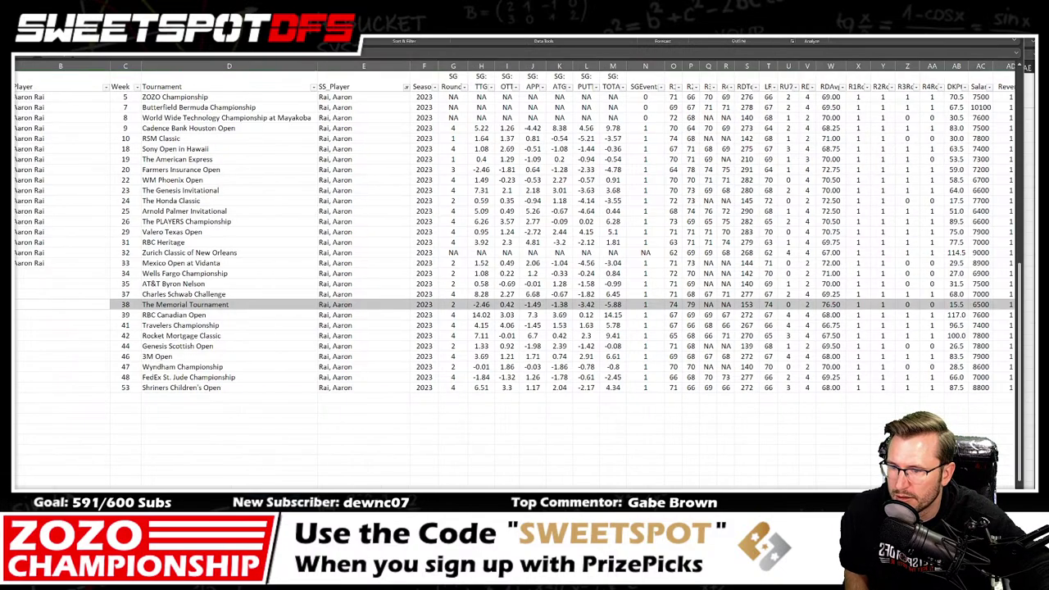
scroll(514, 226, right, 3)
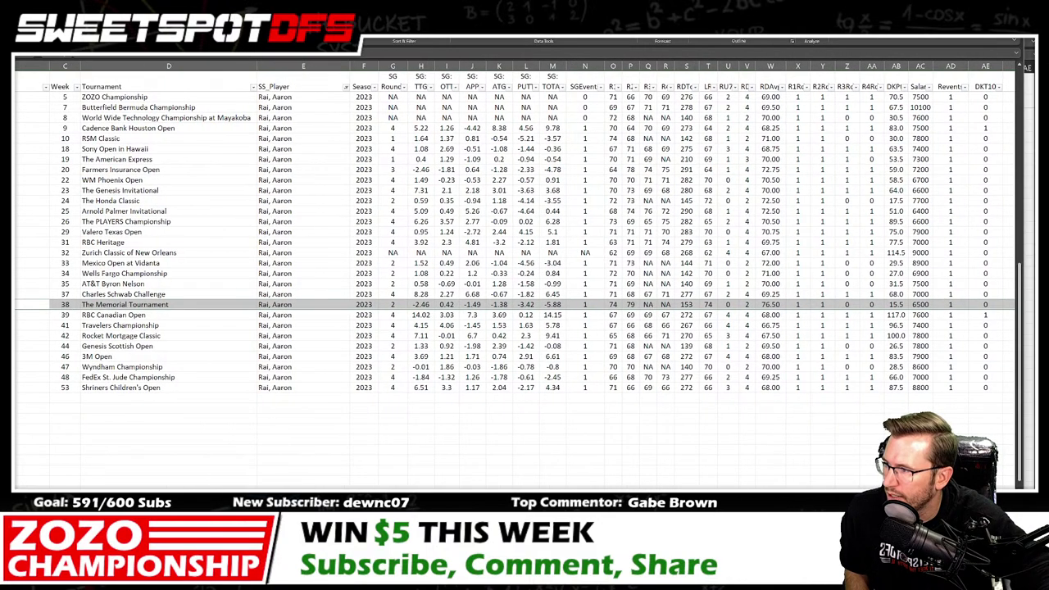
Step: Examine Aaron Rai's RBC Canadian Open and Cadence Bank Houston Open rows, including his four round scores in each event
drag(987, 318, 51, 317)
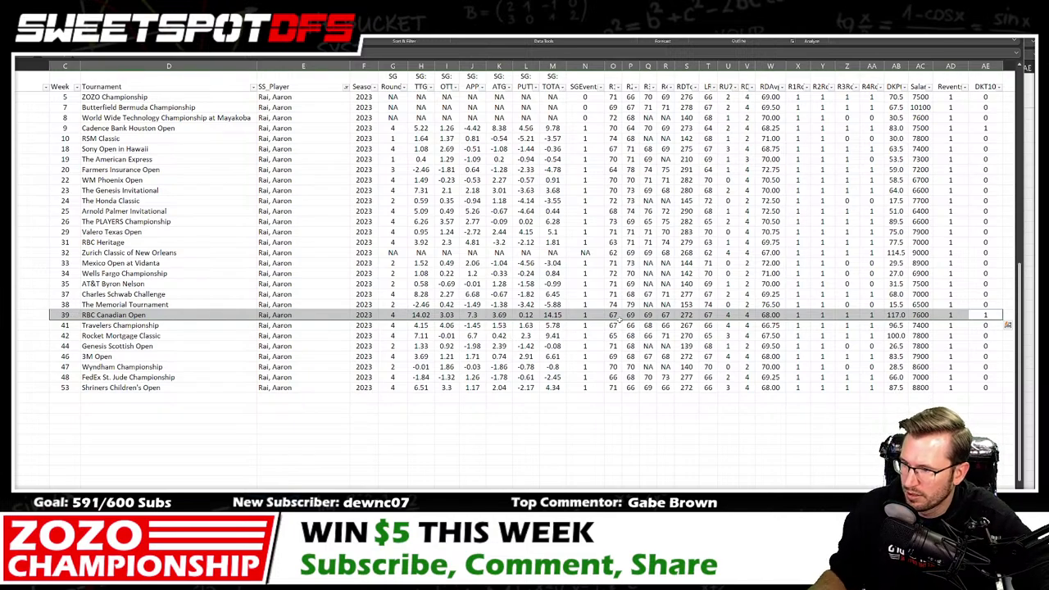
drag(620, 318, 665, 315)
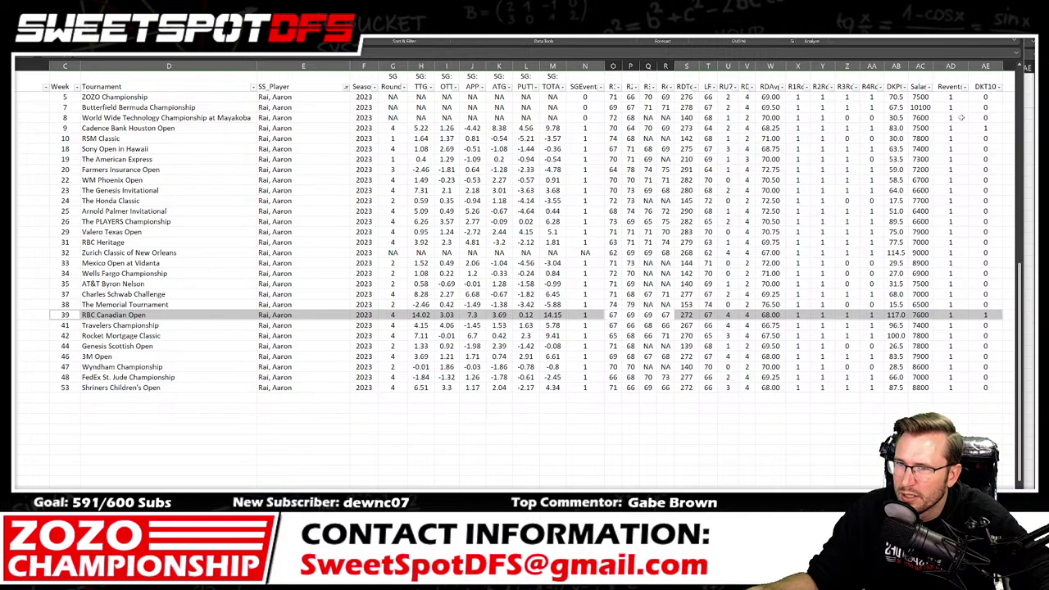
drag(984, 127, 76, 128)
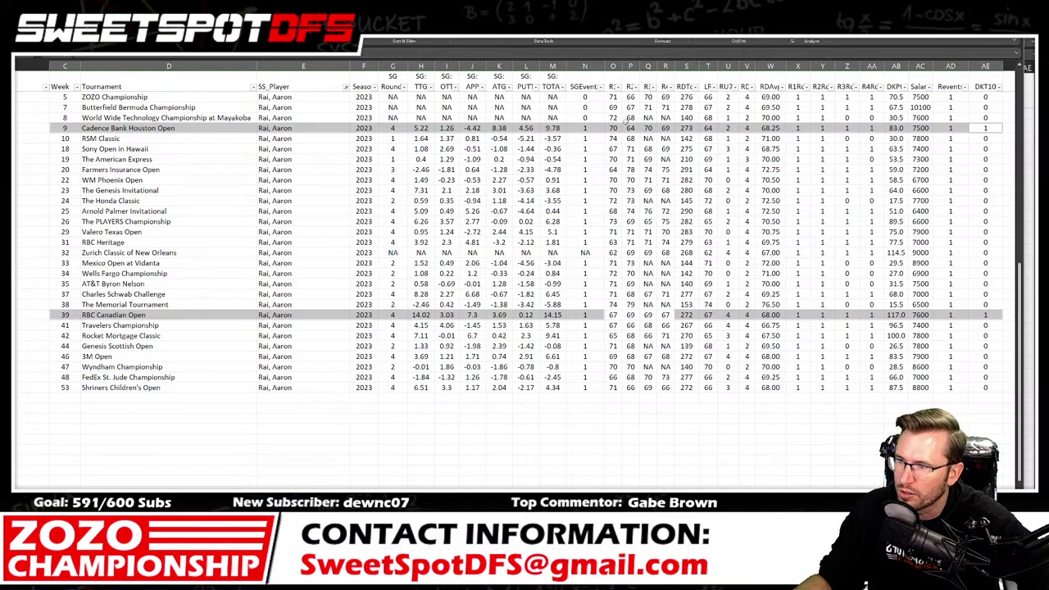
click(622, 128)
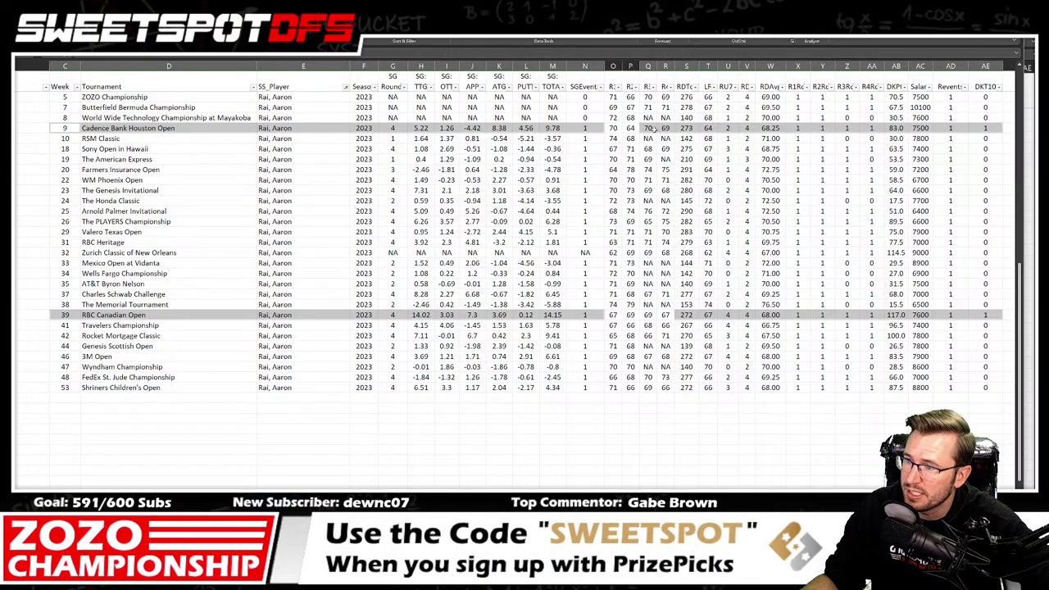
click(647, 128)
click(665, 128)
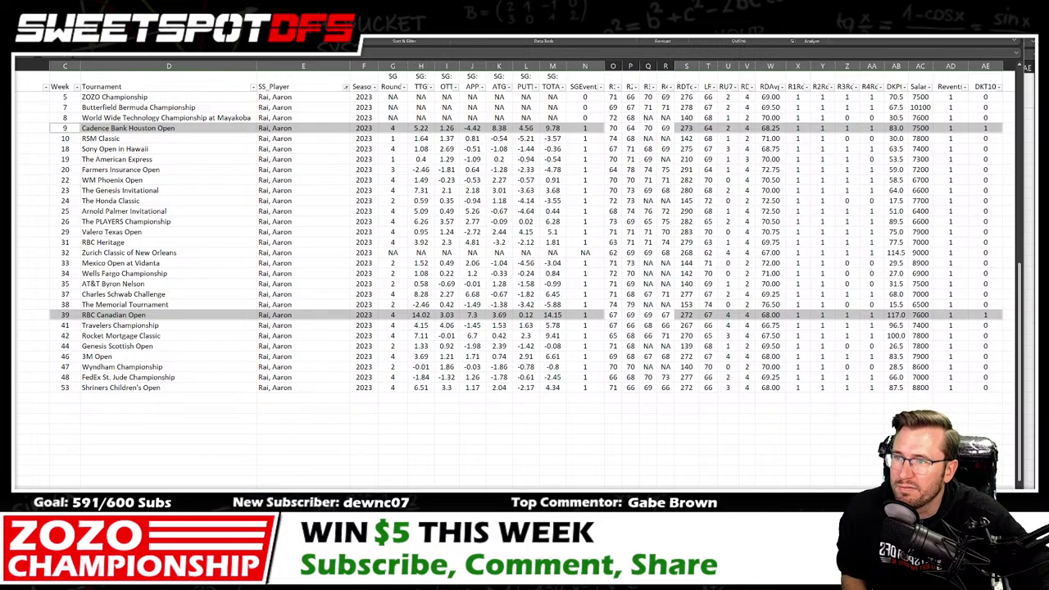
Step: Switch past the optimizer to the golfer rankings spreadsheet and open the past tournament results sheet at its first-place finisher
key(alt+Tab)
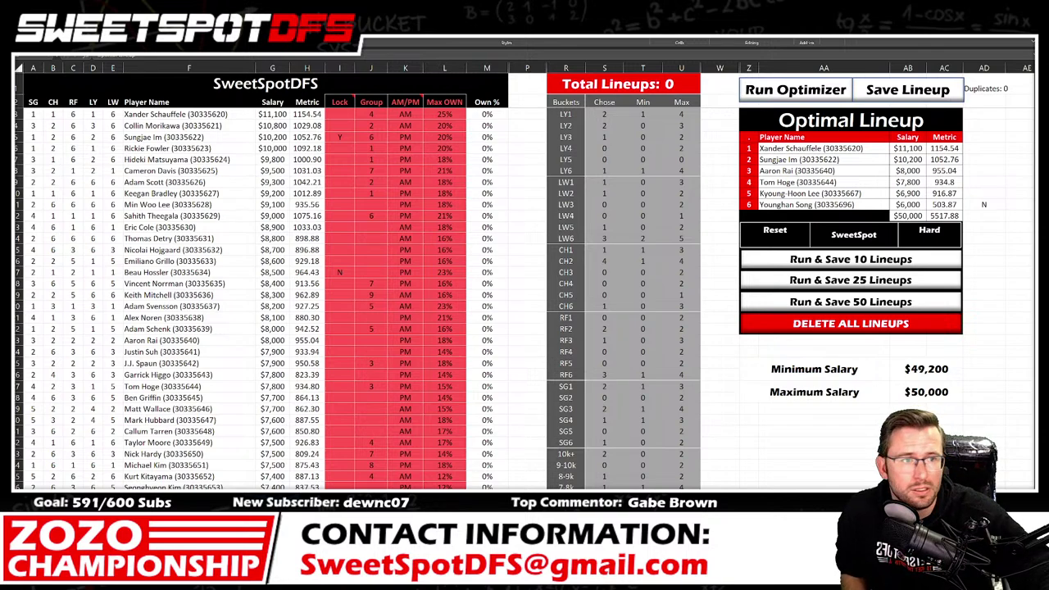
click(851, 119)
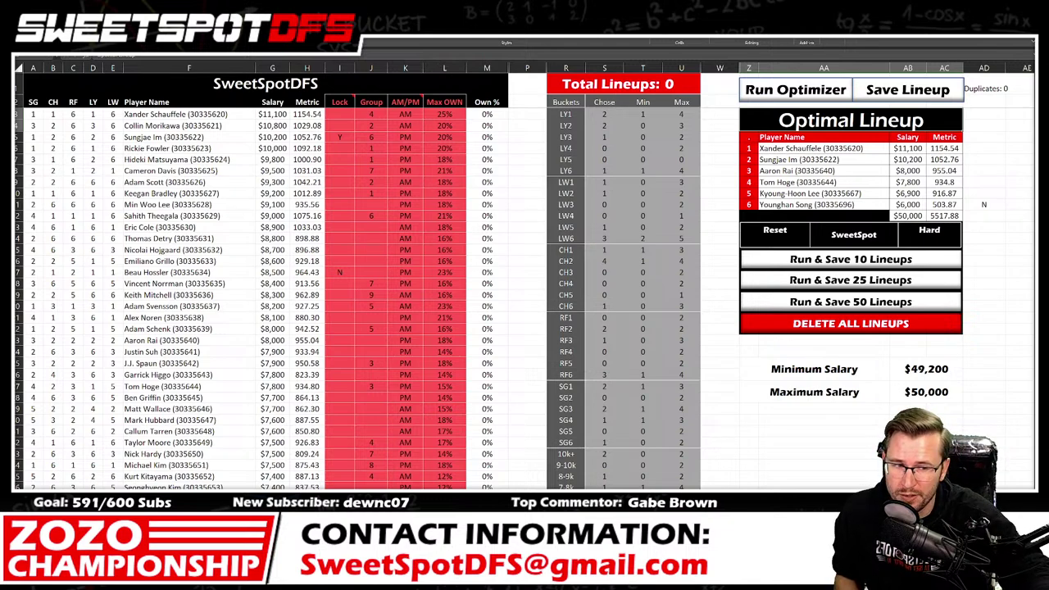
key(alt+Tab)
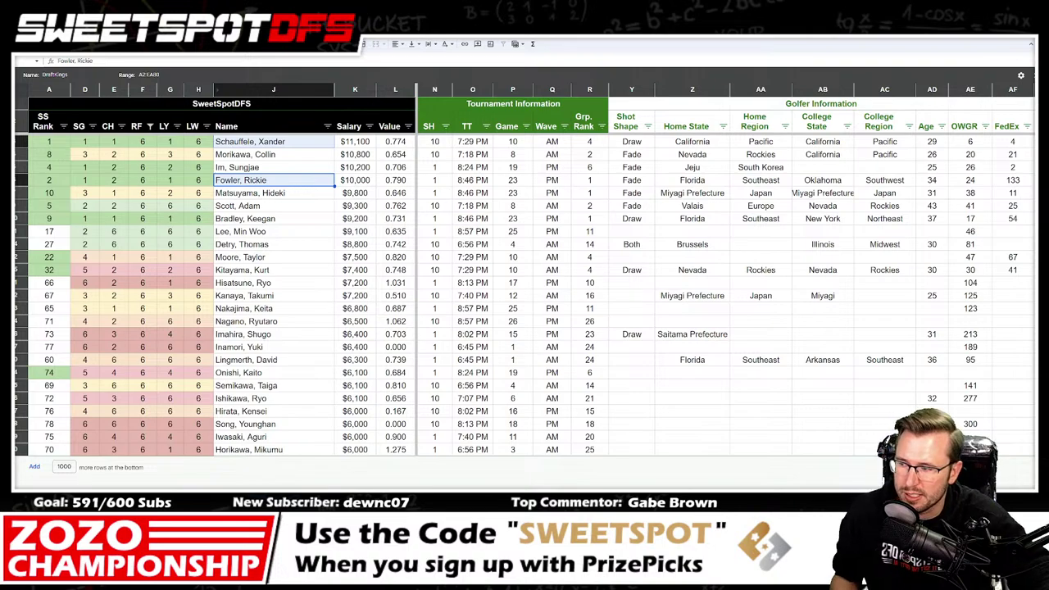
key(ctrl+shift+Page_Down)
click(637, 167)
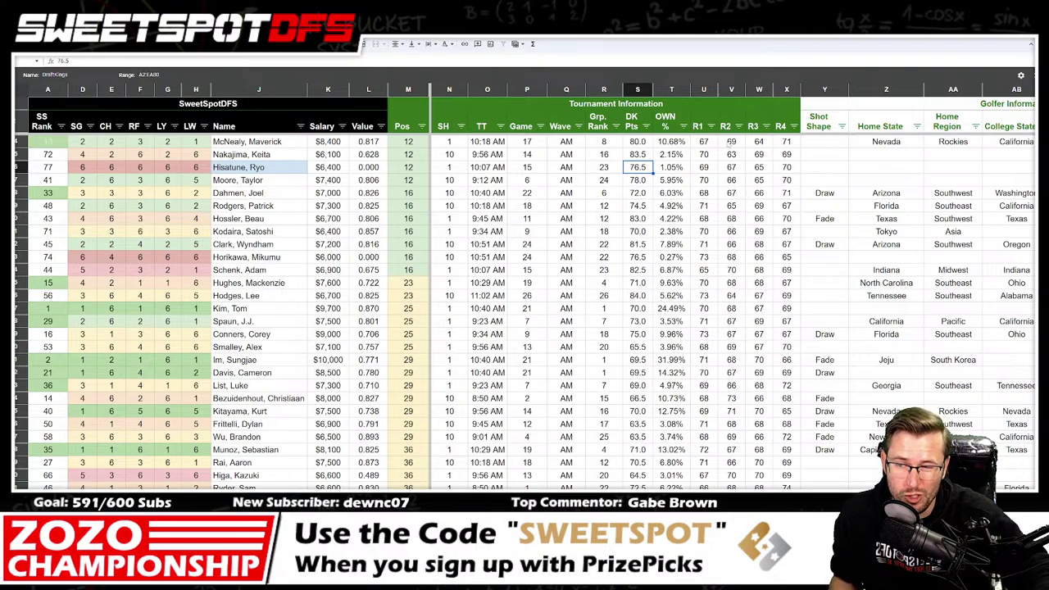
click(731, 141)
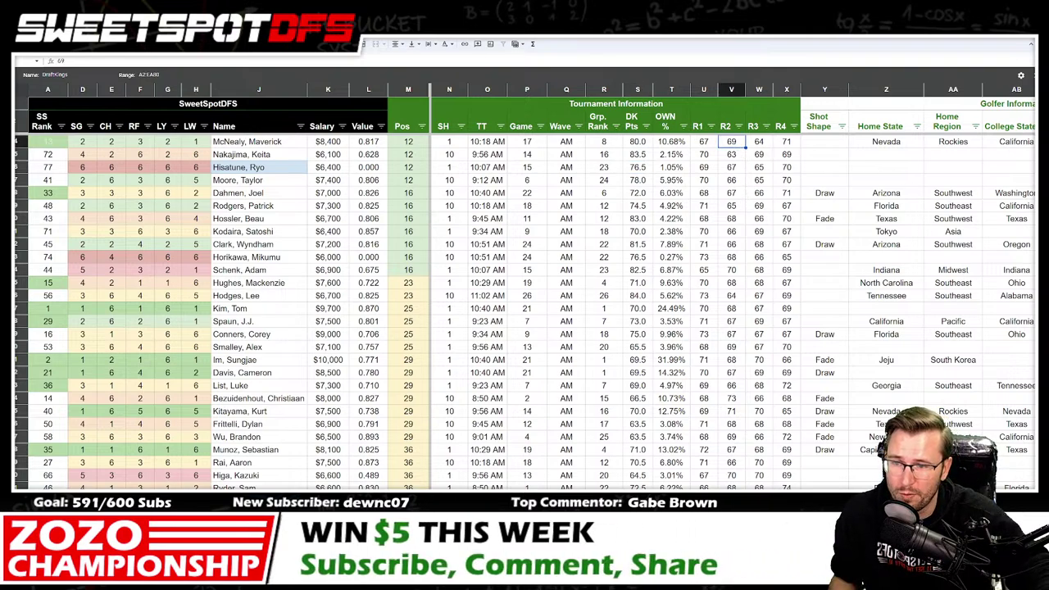
scroll(525, 311, up, 4)
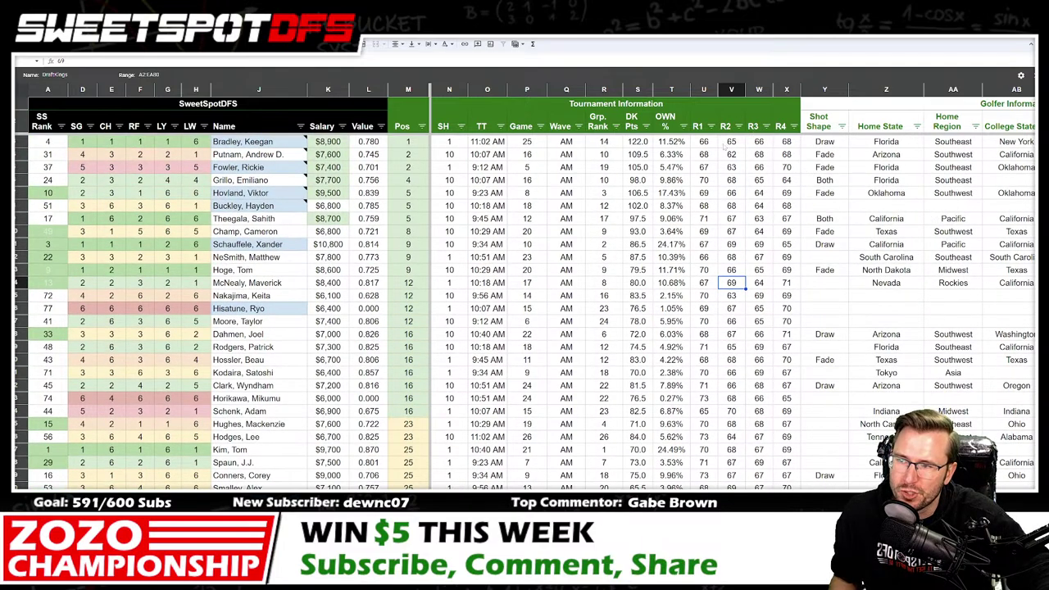
Step: Highlight the R1 to R4 scores of Bradley, Putnam, Hovland, Buckley, Champ, Schauffele and NeSmith to compare their rounds
drag(703, 142, 787, 154)
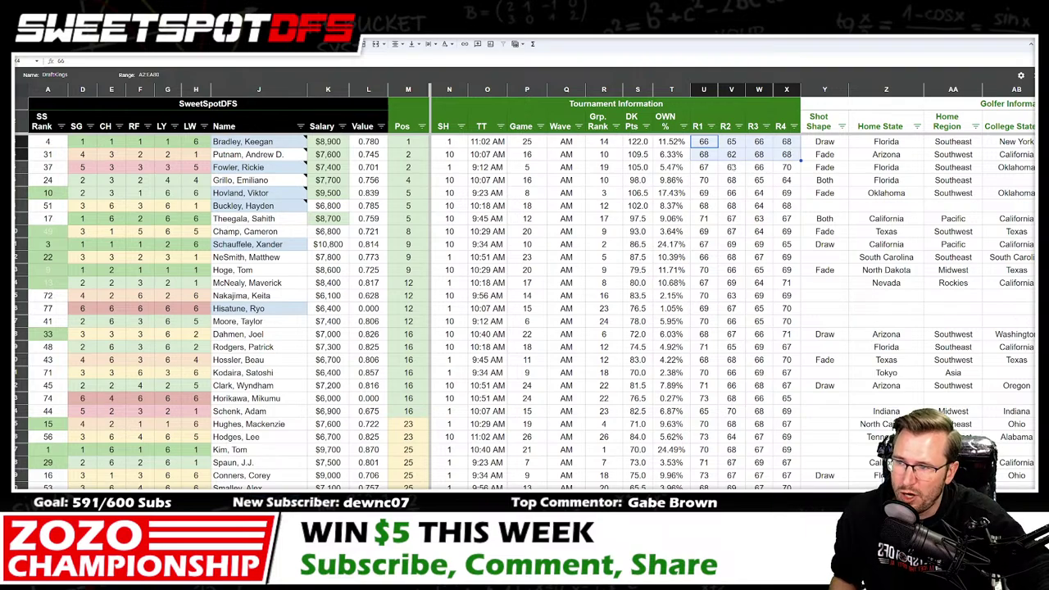
drag(703, 193, 787, 195)
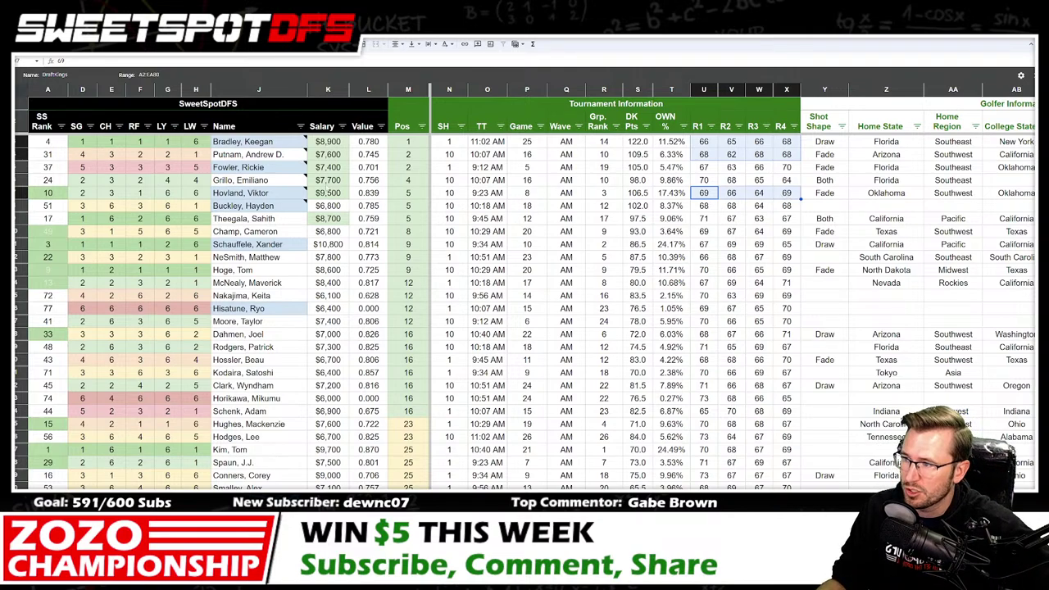
drag(707, 206, 798, 208)
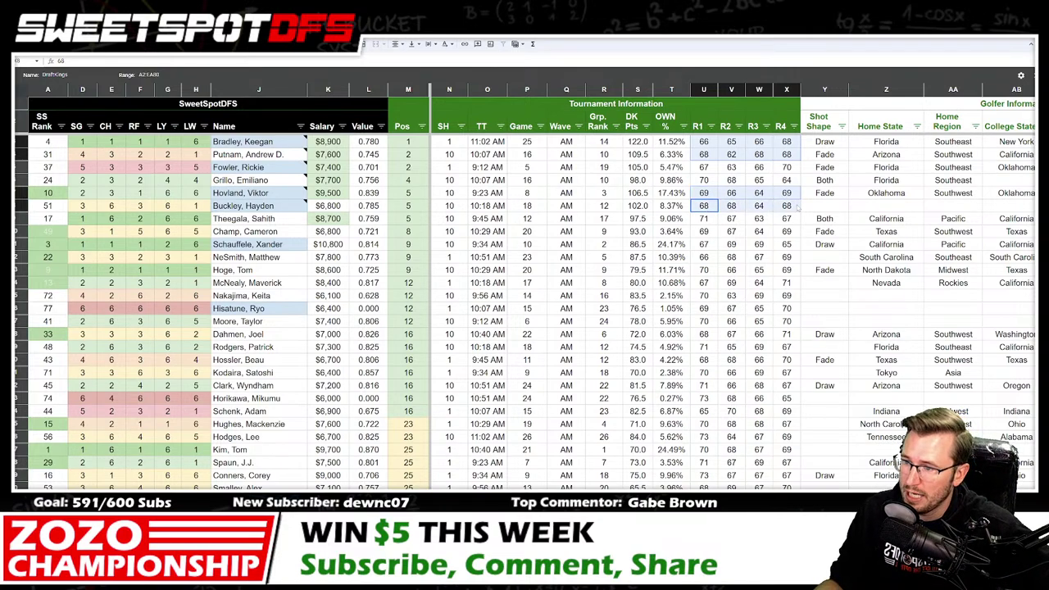
drag(703, 231, 788, 232)
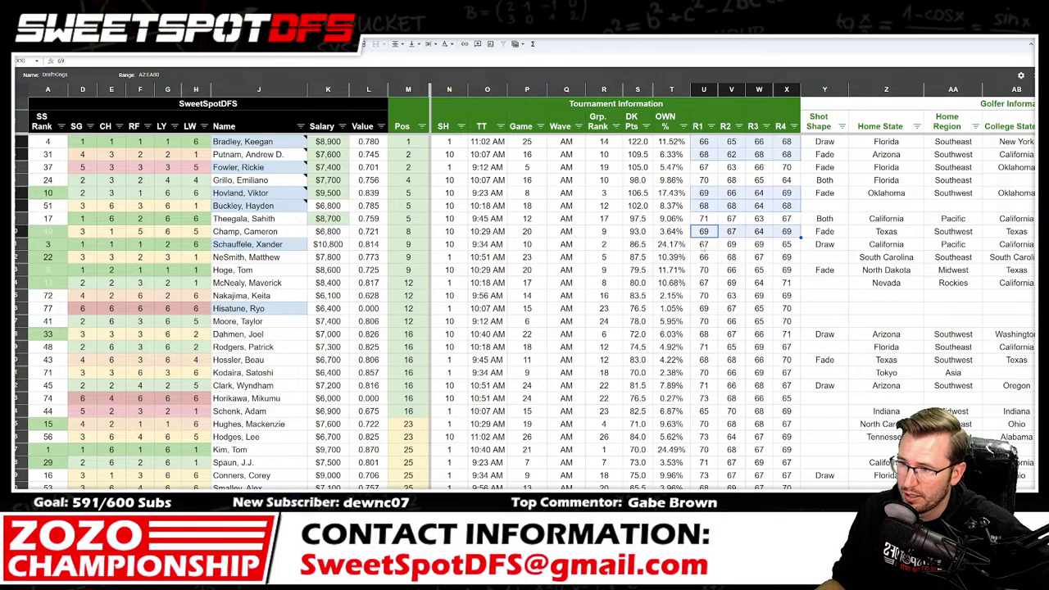
drag(703, 244, 793, 261)
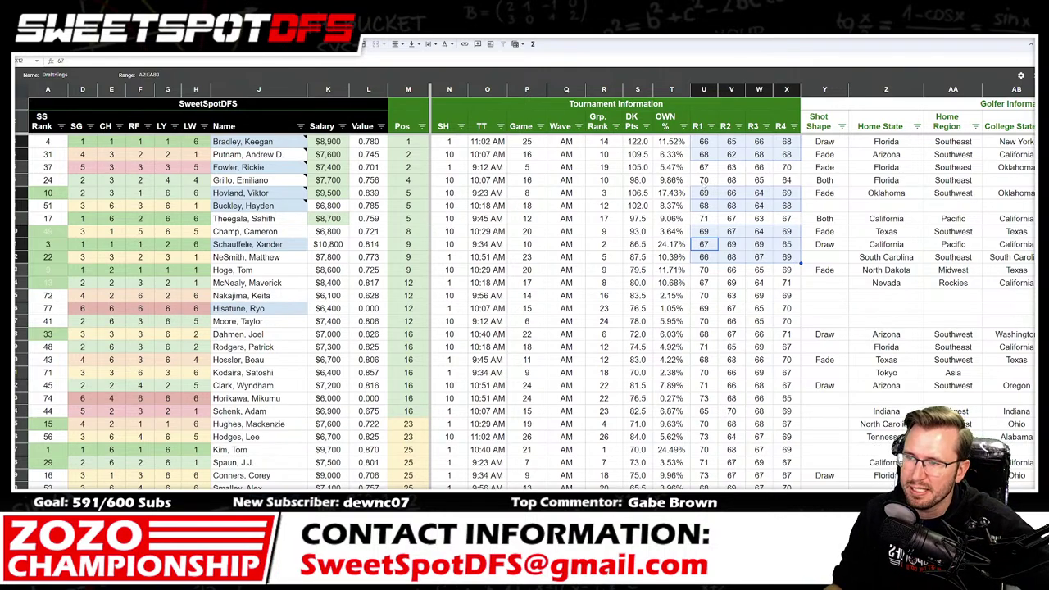
Step: Add the individual R1 and R4 scores of 70 or 71 among the top-16 finishers, from Fowler to Hossler, to the highlighted cells
ctrl+click(785, 168)
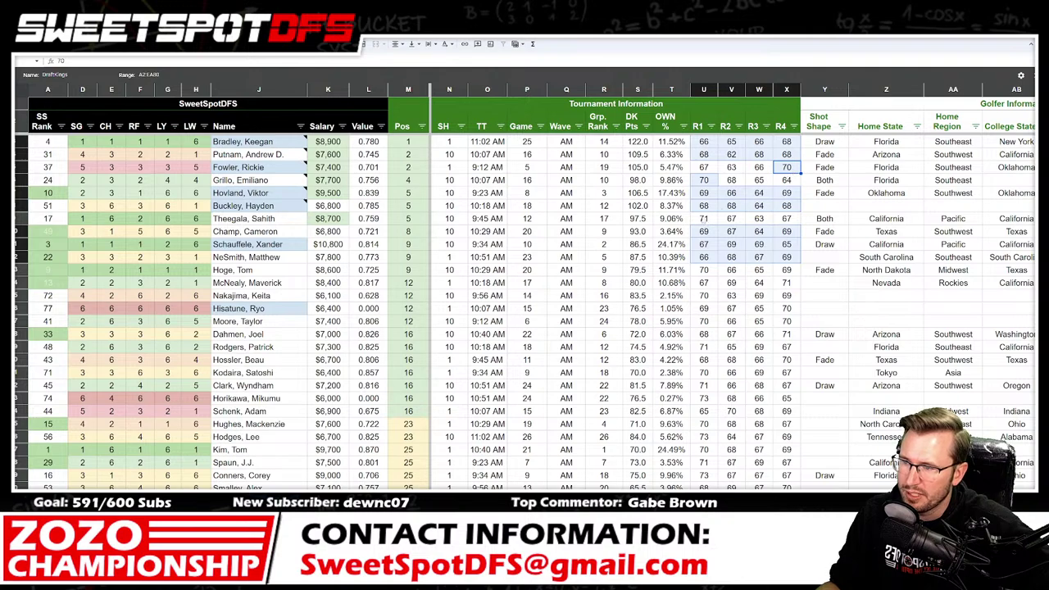
ctrl+click(703, 218)
ctrl+click(703, 270)
ctrl+click(785, 283)
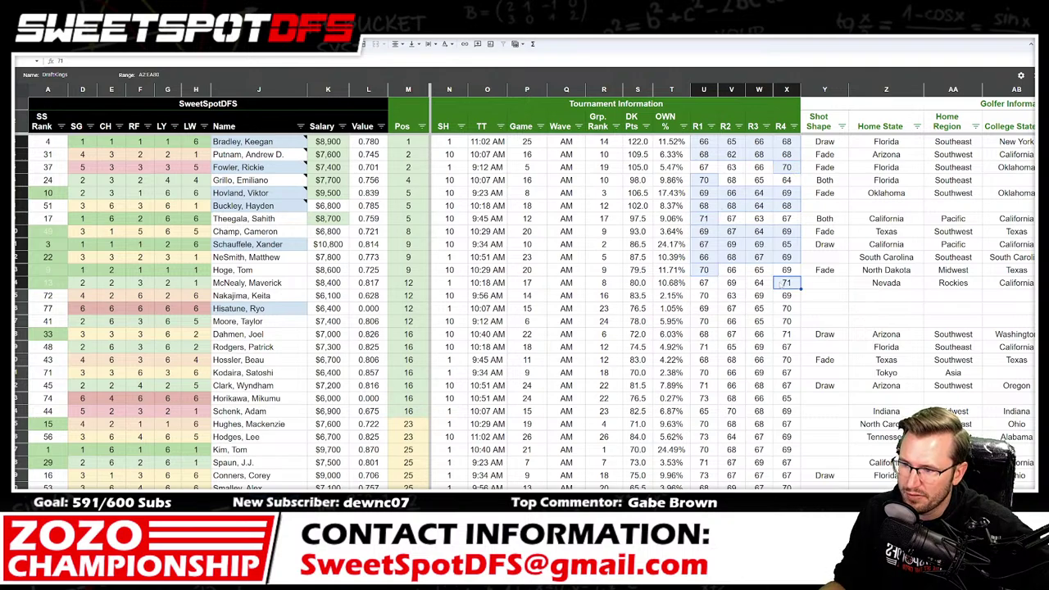
ctrl+click(703, 295)
ctrl+click(786, 333)
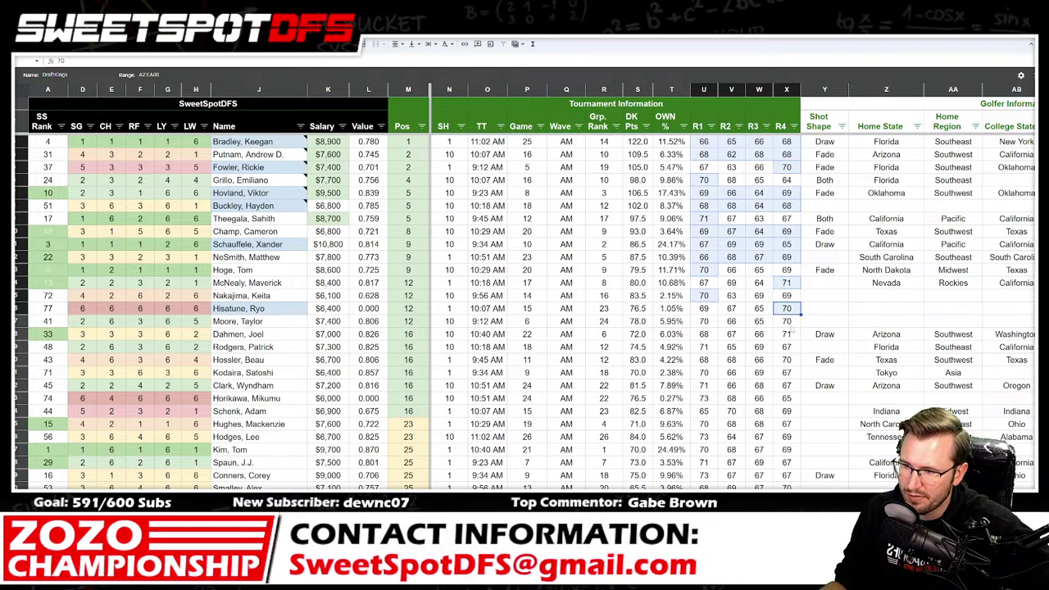
ctrl+click(707, 348)
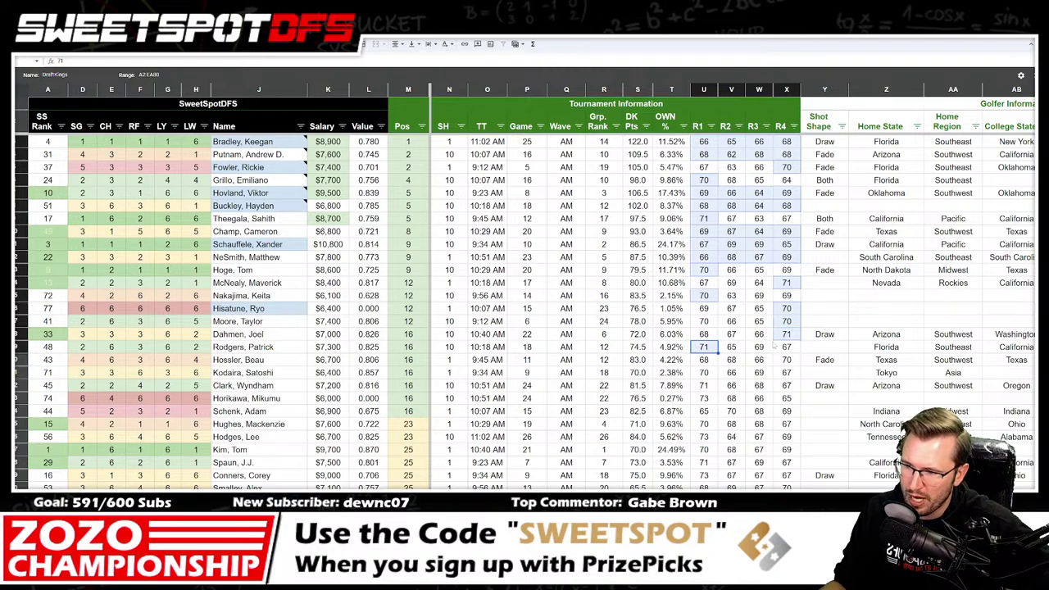
ctrl+click(788, 360)
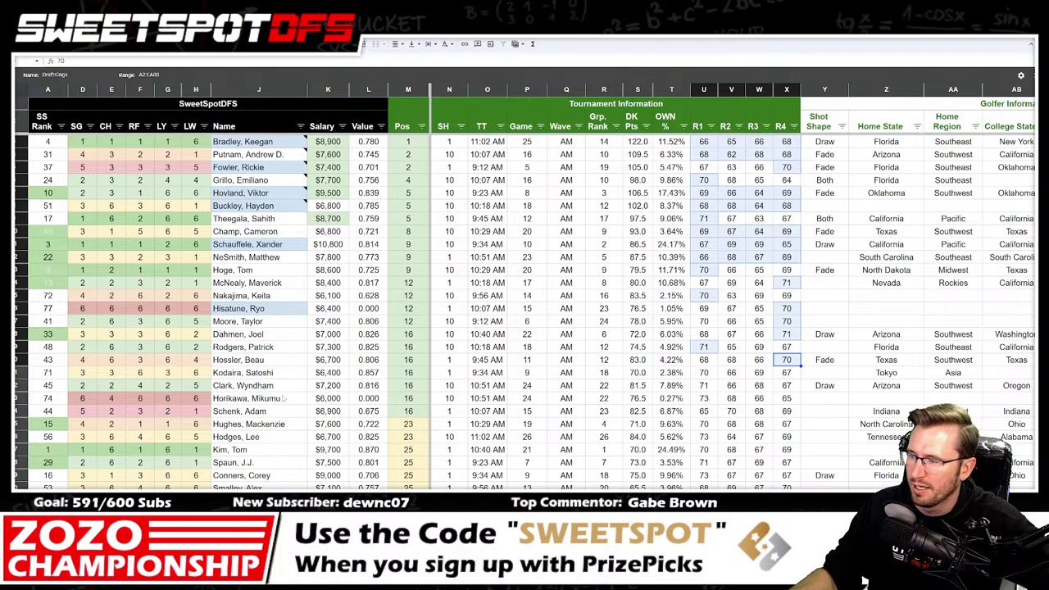
Step: Examine Wyndham Clark's row, comparing his first-round score with his R2 to R4 scores
click(274, 386)
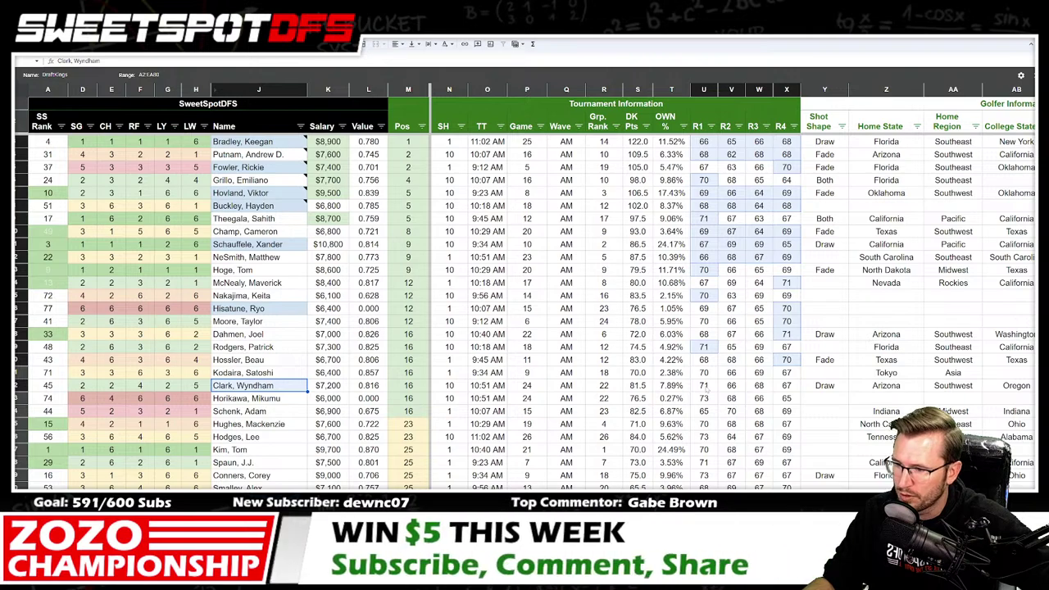
drag(704, 385, 790, 385)
key(Right)
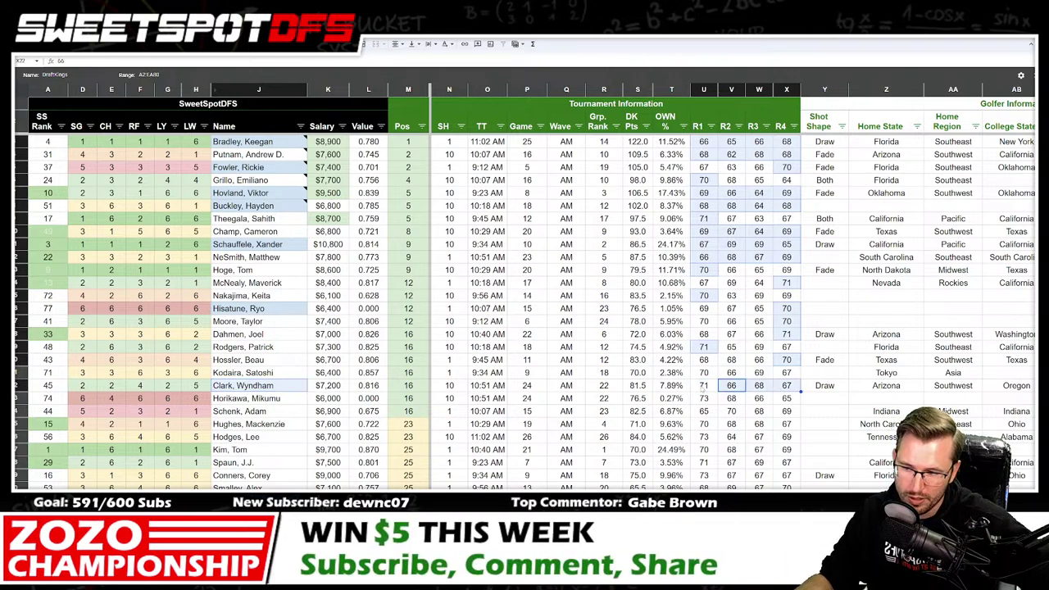
drag(731, 385, 794, 388)
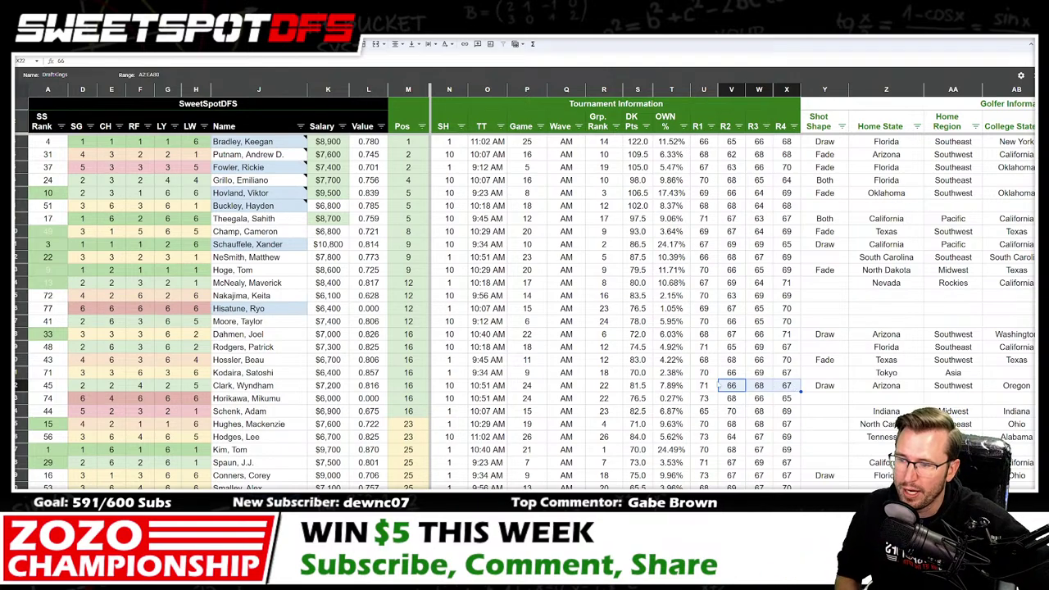
click(706, 387)
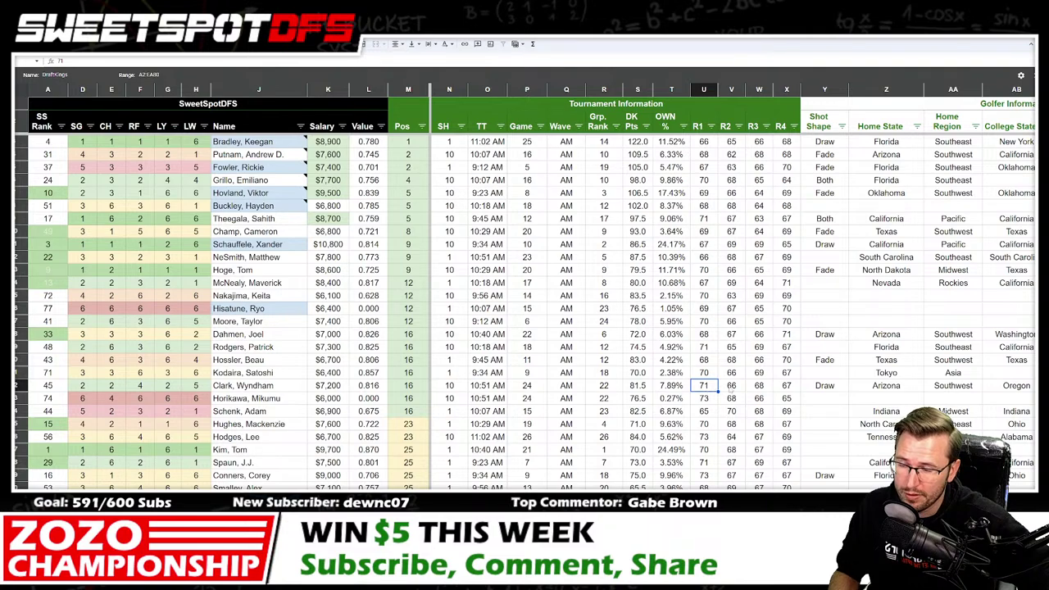
drag(731, 387, 788, 387)
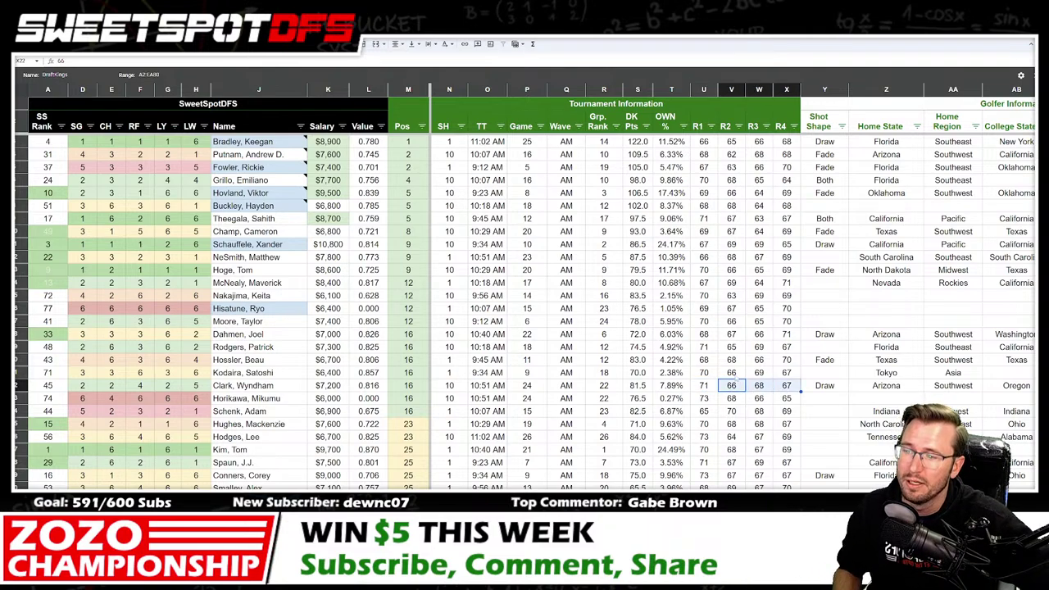
drag(731, 385, 777, 389)
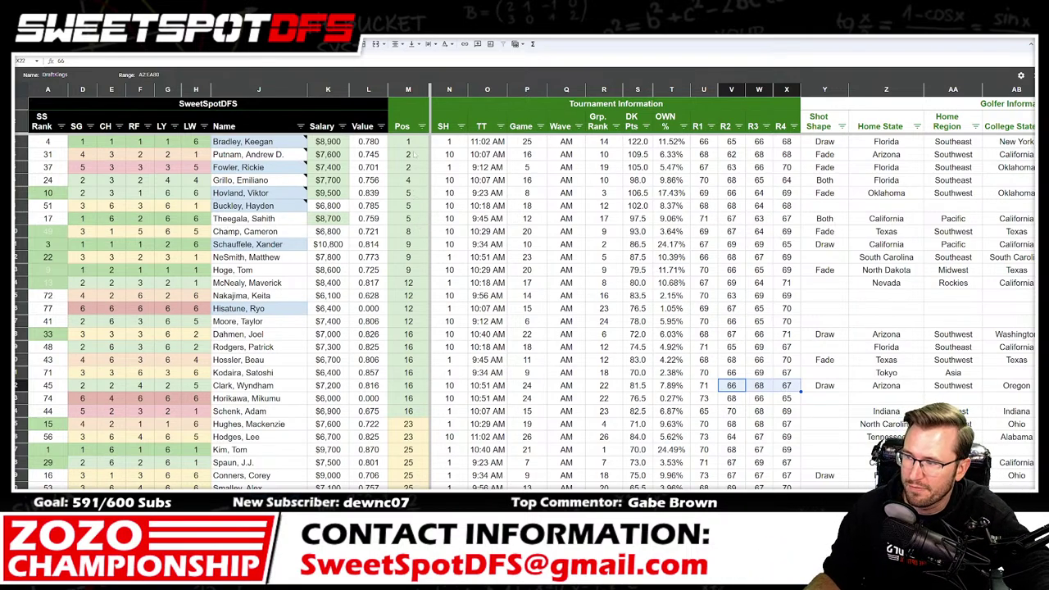
Step: Review the top-five finishers' positions and round scores, comparing Sahith Theegala's R1 score with his R2 to R4 scores
drag(408, 142, 408, 220)
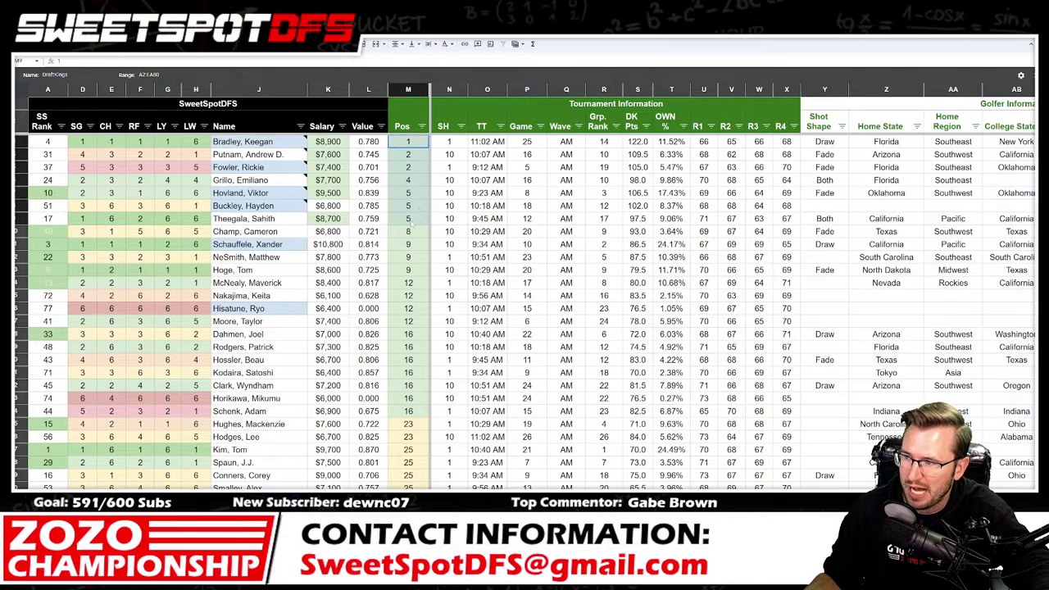
drag(702, 219, 781, 221)
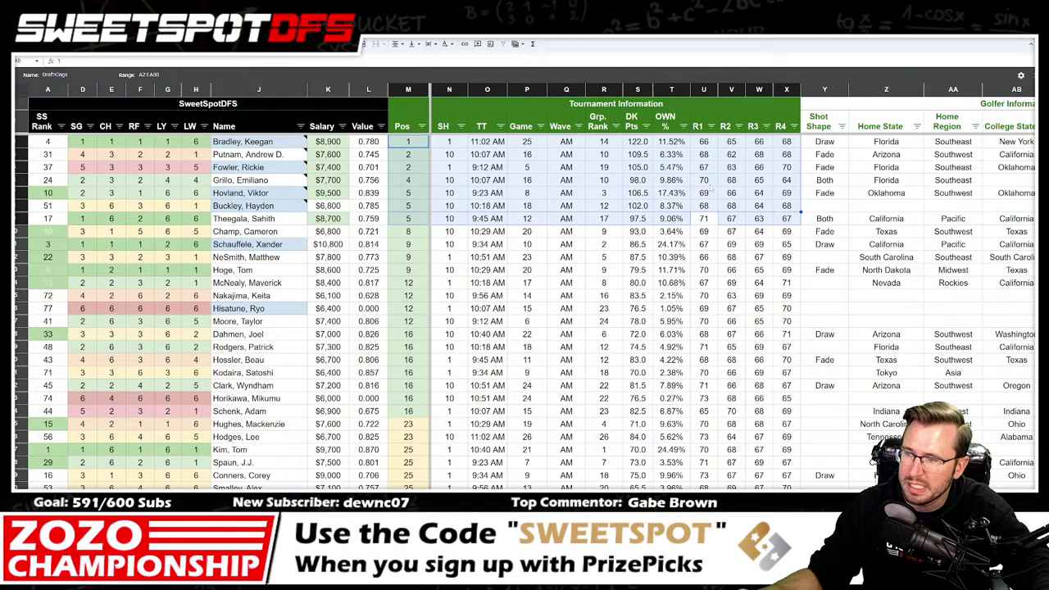
key(shift+Up)
key(shift+Up)
key(shift+Up)
key(shift+Up)
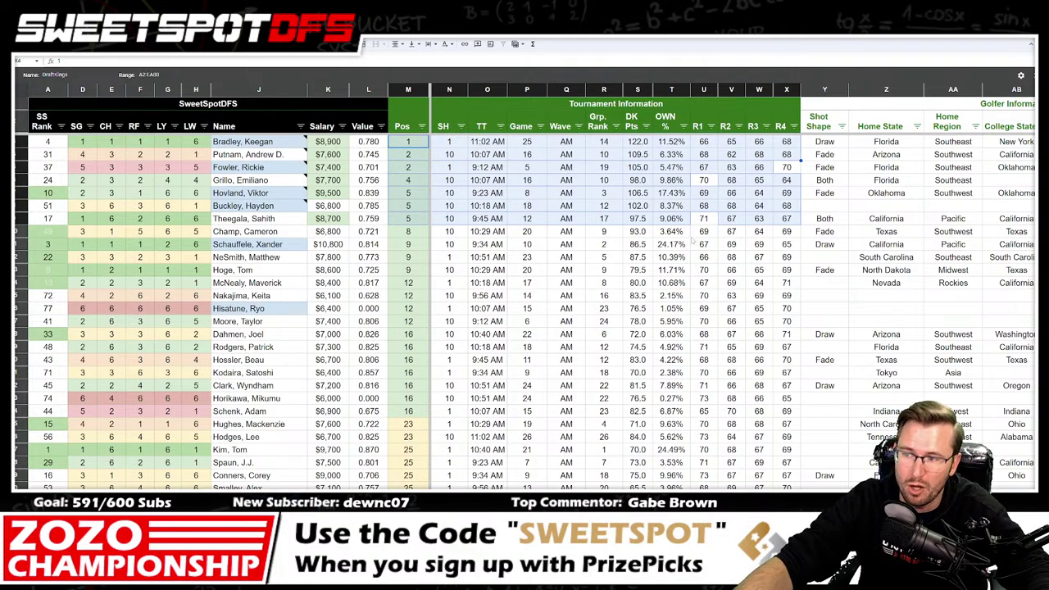
click(709, 220)
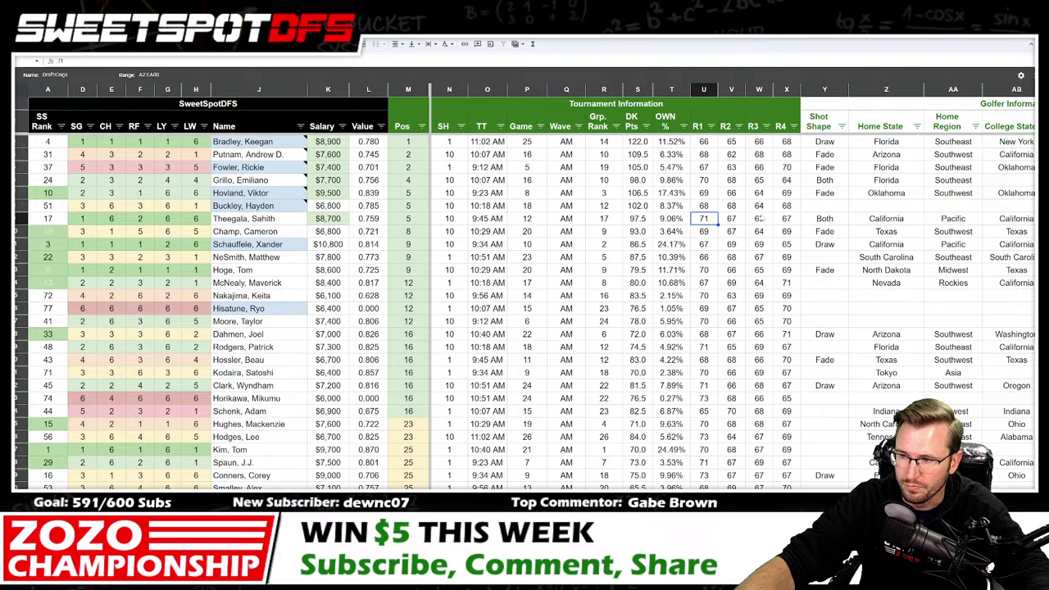
drag(743, 218, 799, 223)
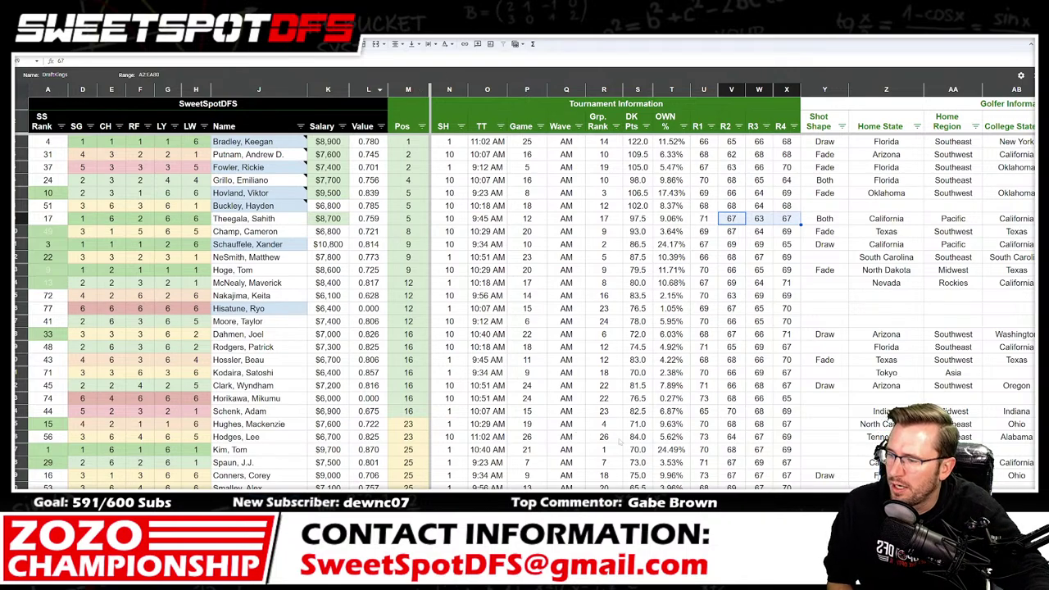
Step: Switch to the lineup optimizer workbook and exclude Kyoung-Hoon Lee by setting his Lock value to N
key(alt+Tab)
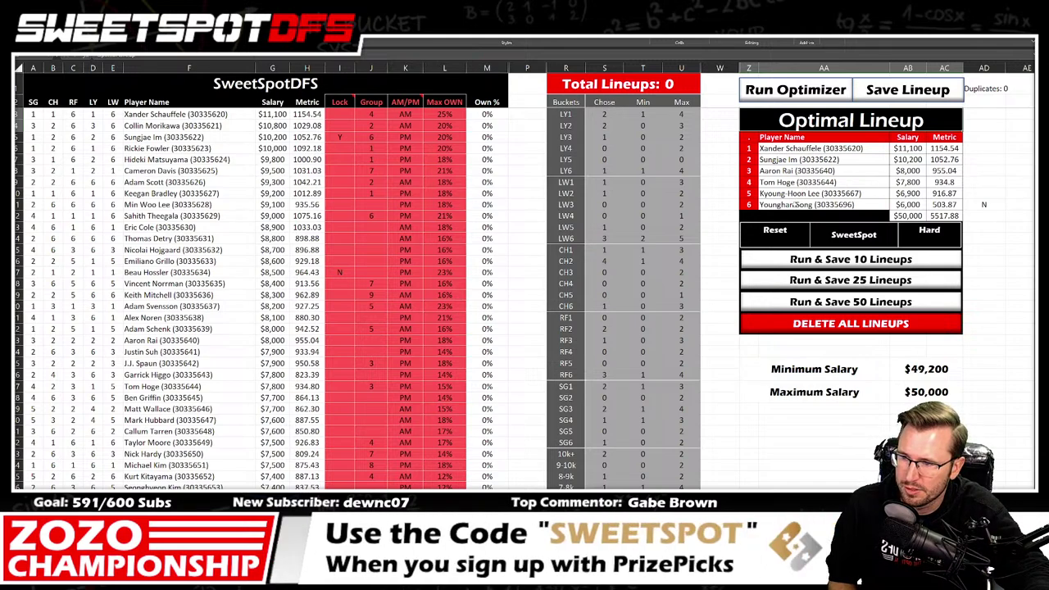
click(817, 191)
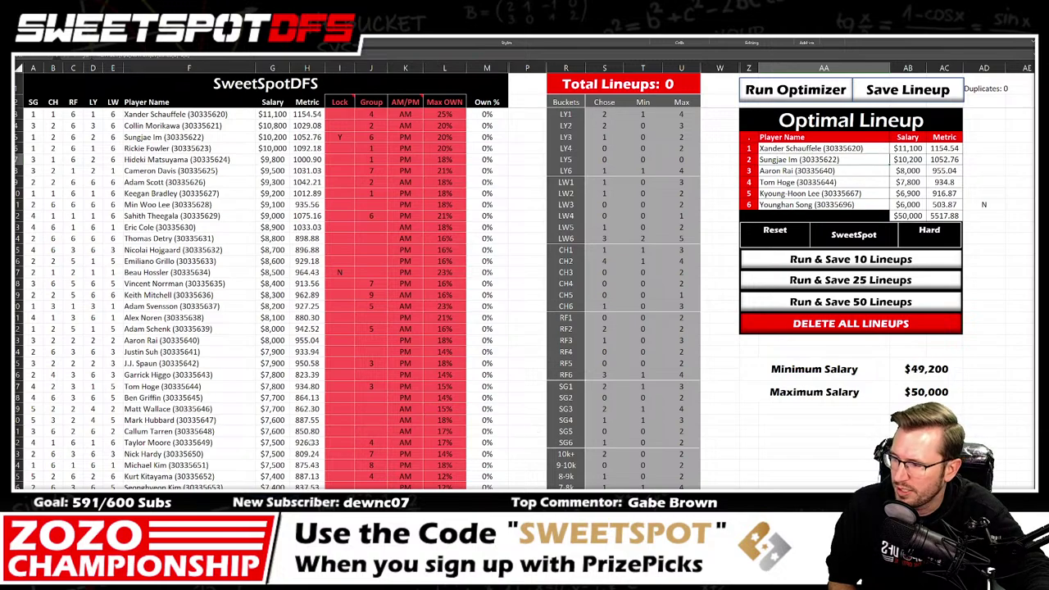
drag(339, 453, 344, 372)
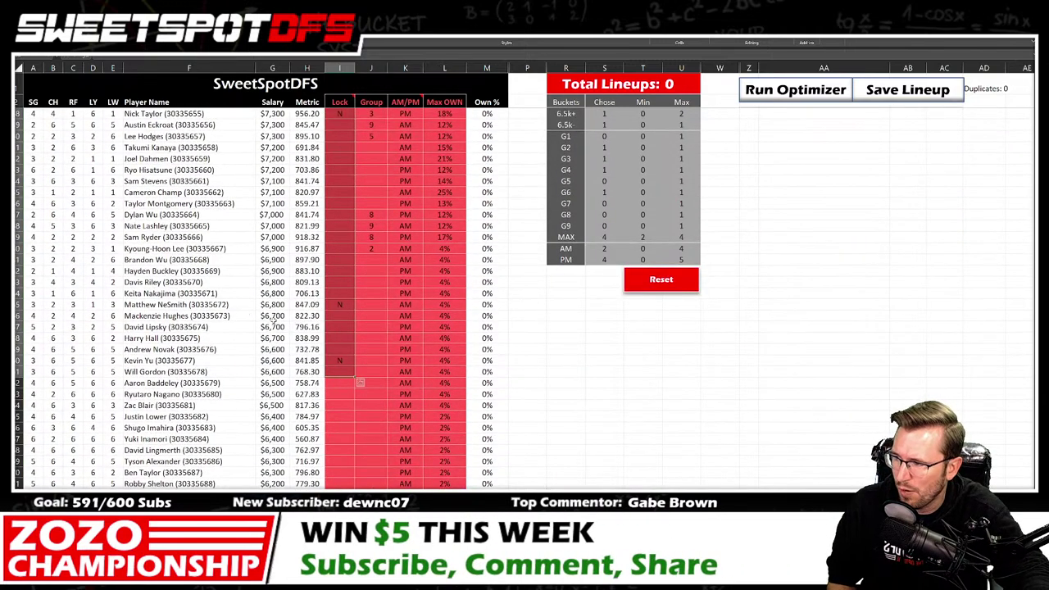
click(339, 328)
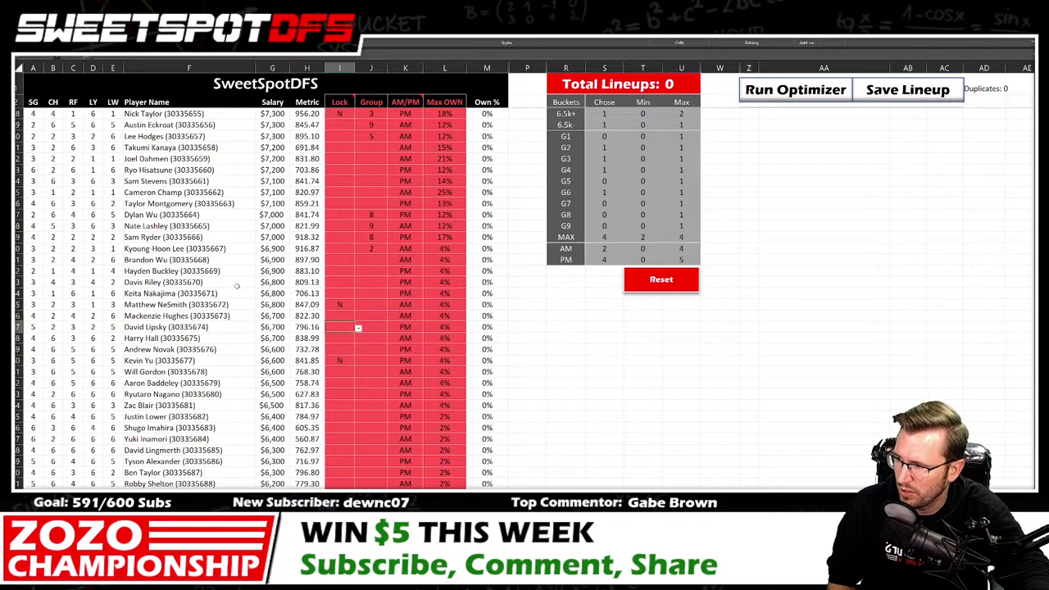
click(335, 248)
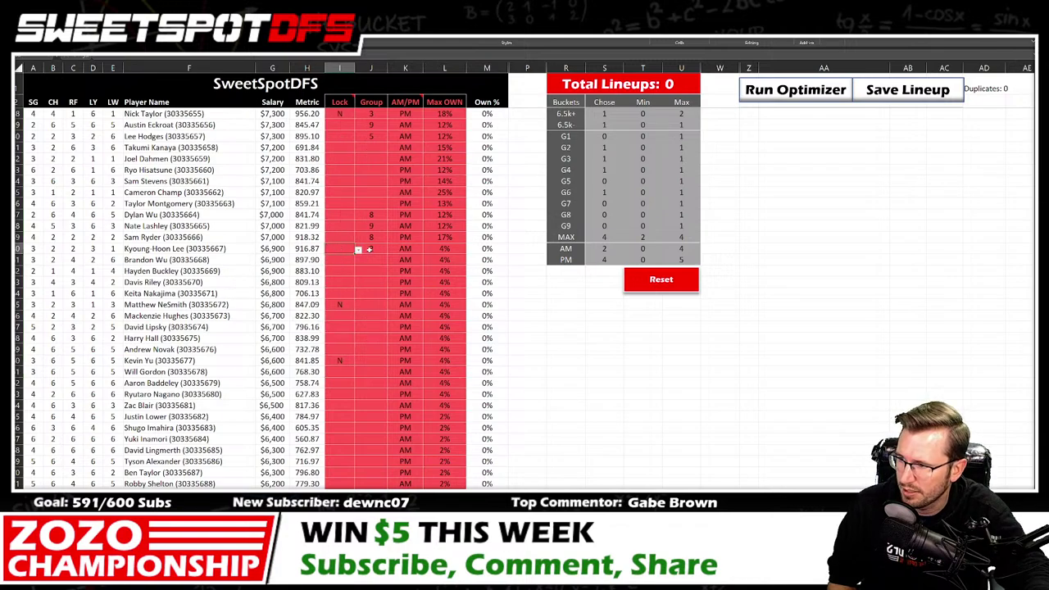
click(359, 250)
click(348, 271)
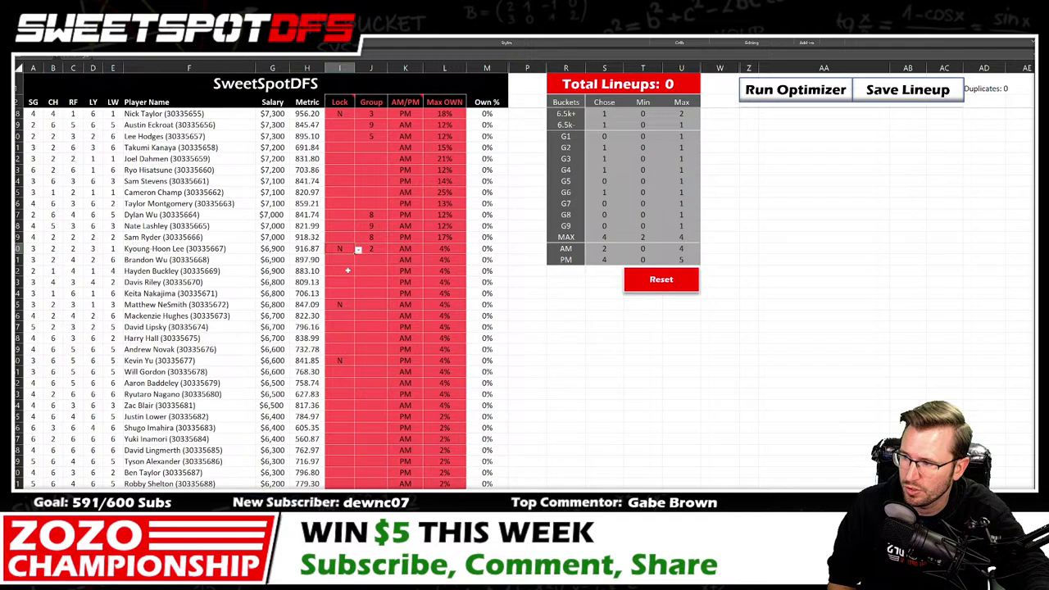
Step: Run the optimizer and check Brandon Wu's salary and metric in the optimal lineup
click(833, 284)
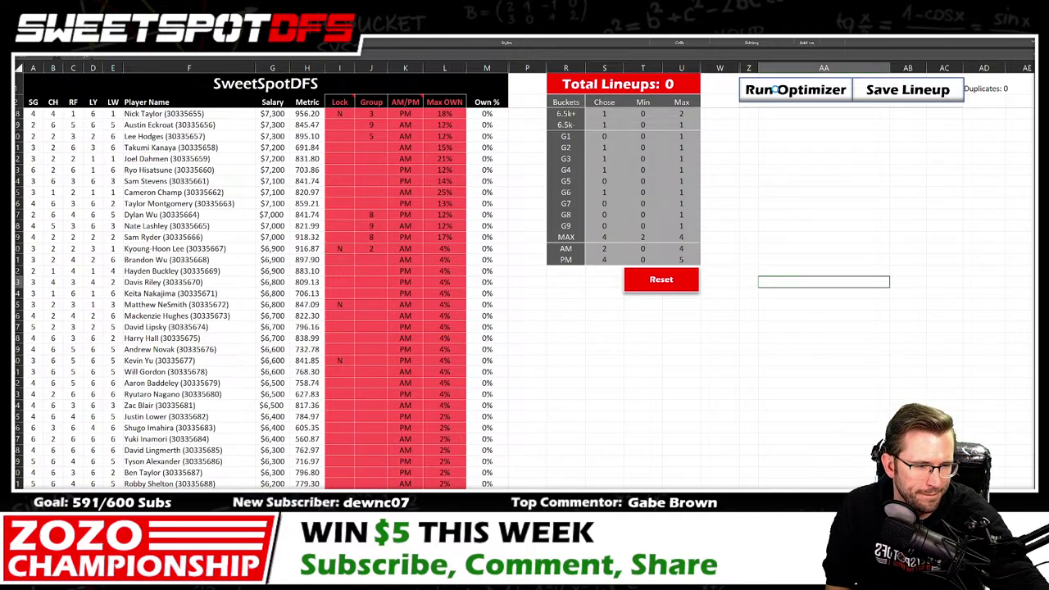
click(775, 92)
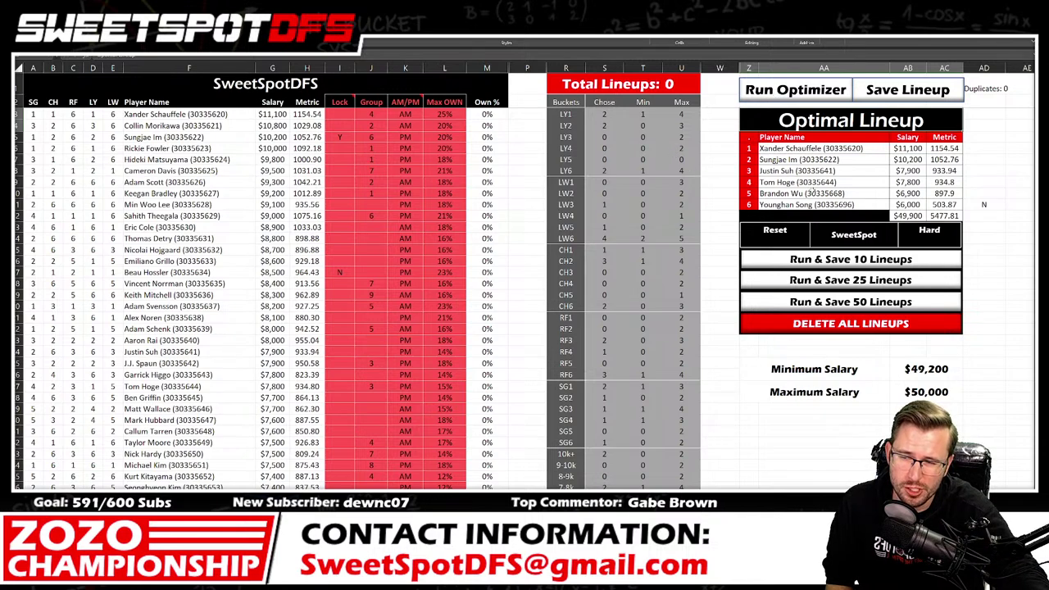
drag(907, 194, 947, 195)
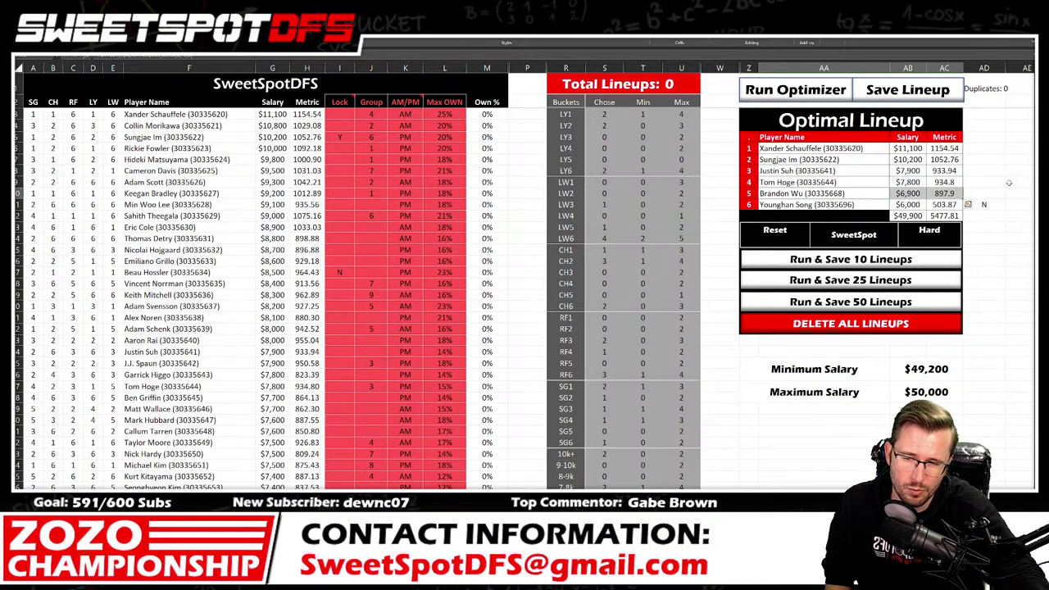
click(1015, 195)
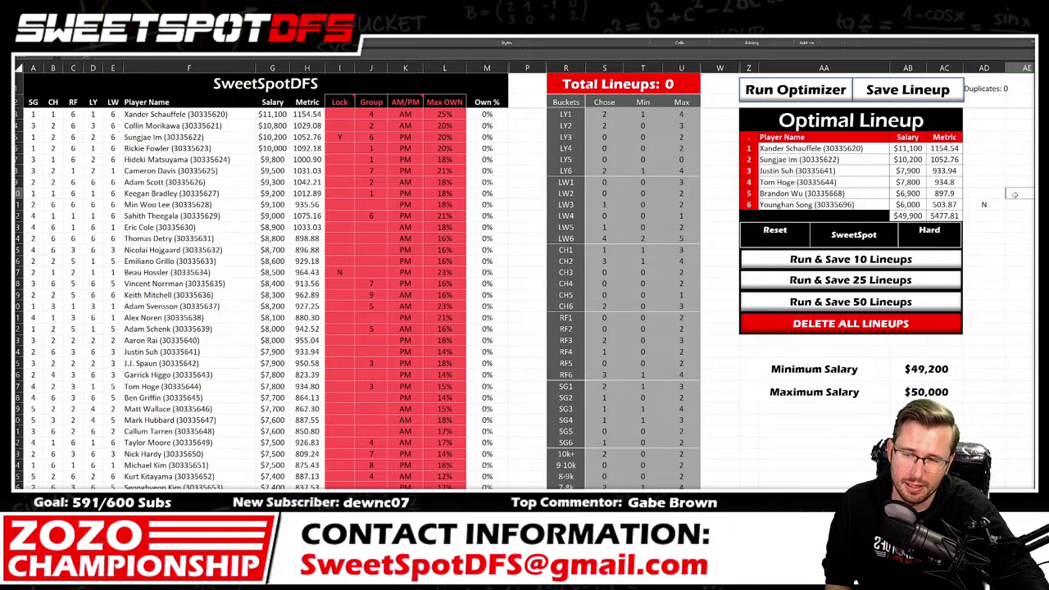
Step: Save the Schauffele, Im, Suh, Hoge, Wu and Song lineup and paste it below the last collected lineup
click(913, 90)
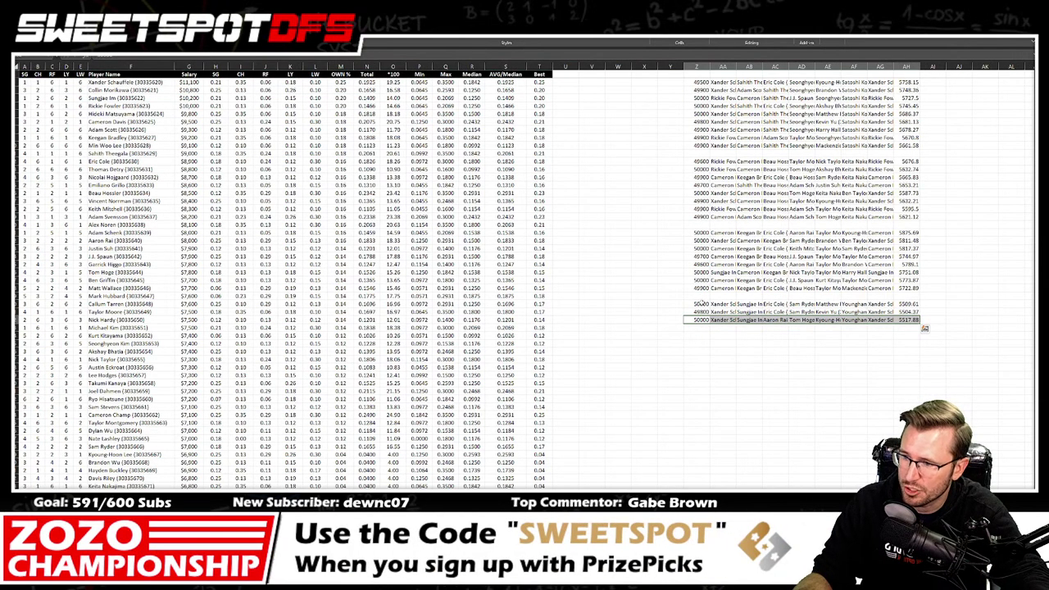
right_click(690, 334)
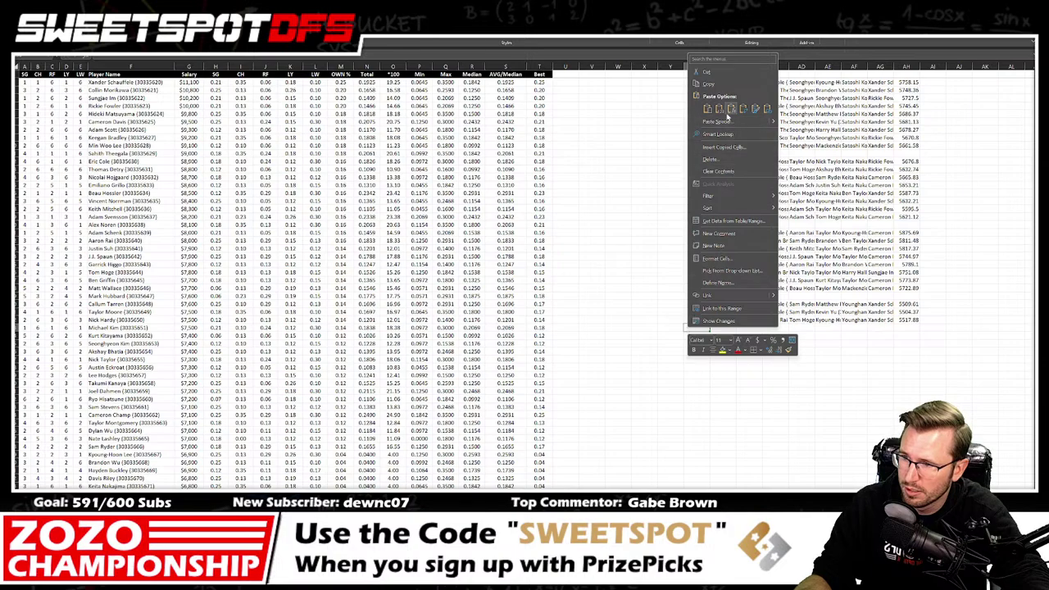
click(736, 112)
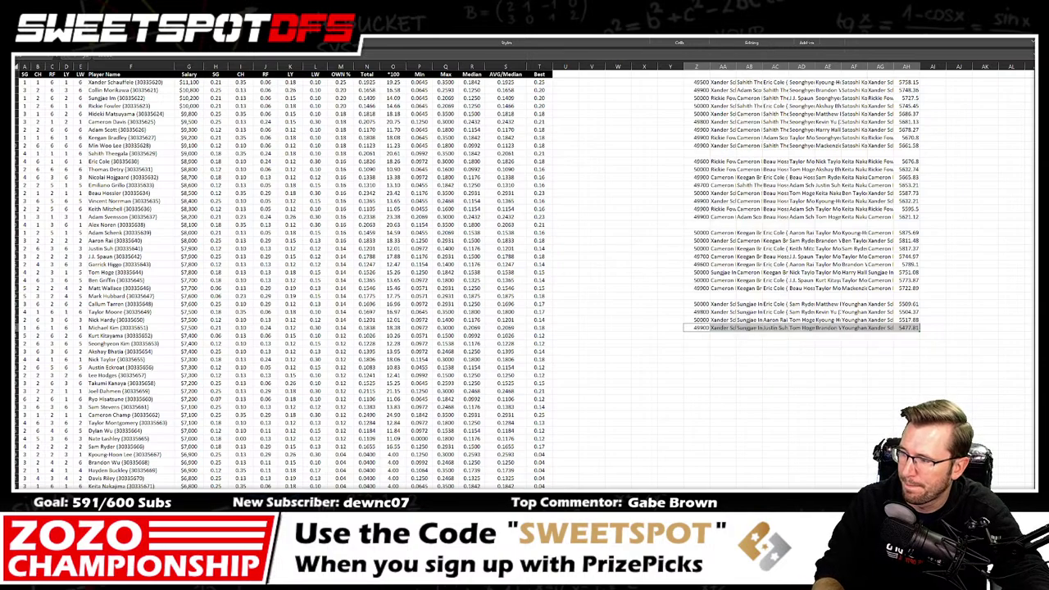
Step: Exclude Xander Schauffele with Lock value N, clear Kyoung-Hoon Lee's exclusion and rerun the optimizer
key(ctrl+Page_Up)
key(ctrl+Page_Up)
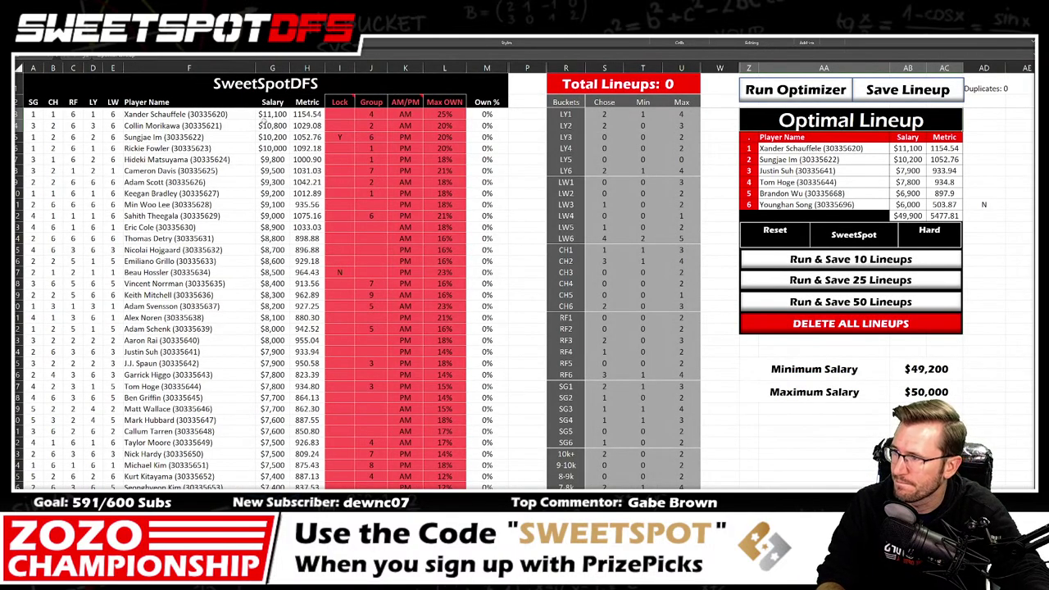
click(334, 115)
click(359, 114)
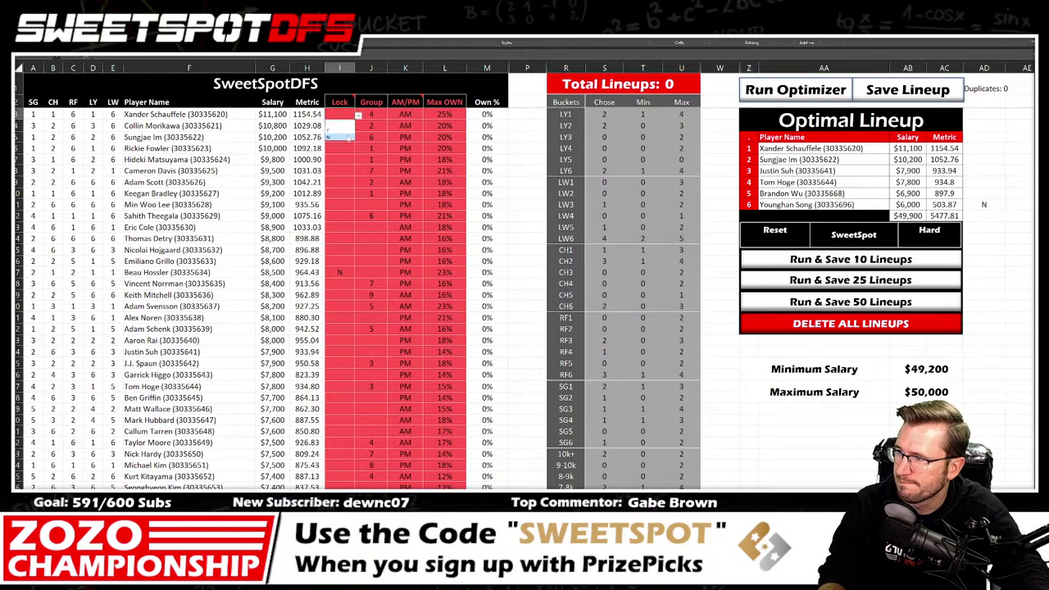
click(336, 136)
drag(344, 476, 345, 375)
click(345, 373)
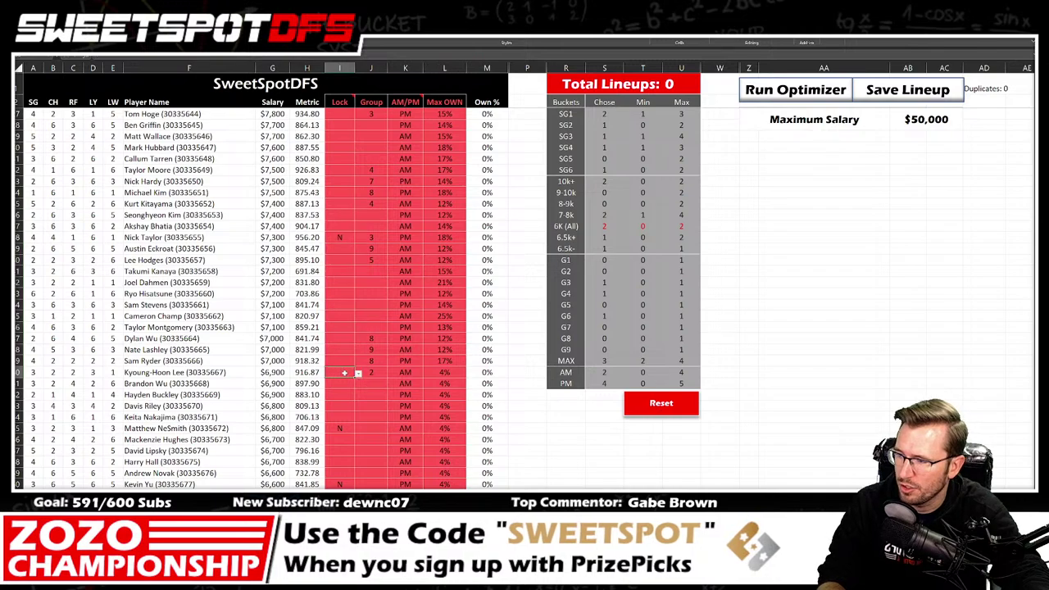
click(858, 246)
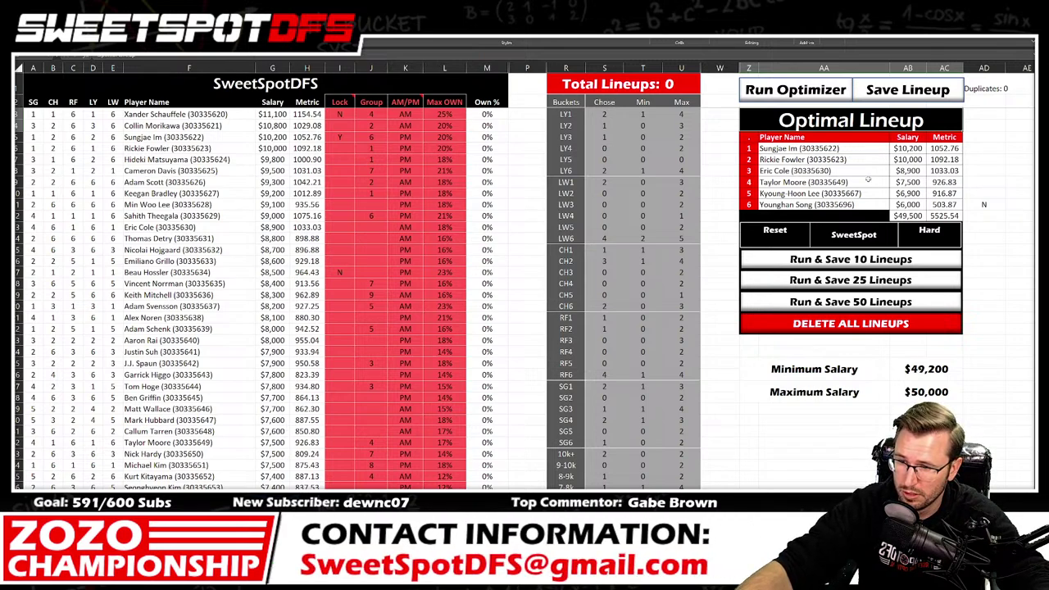
Step: Exclude Kyoung-Hoon Lee again with Lock value N and rerun the optimizer
click(868, 180)
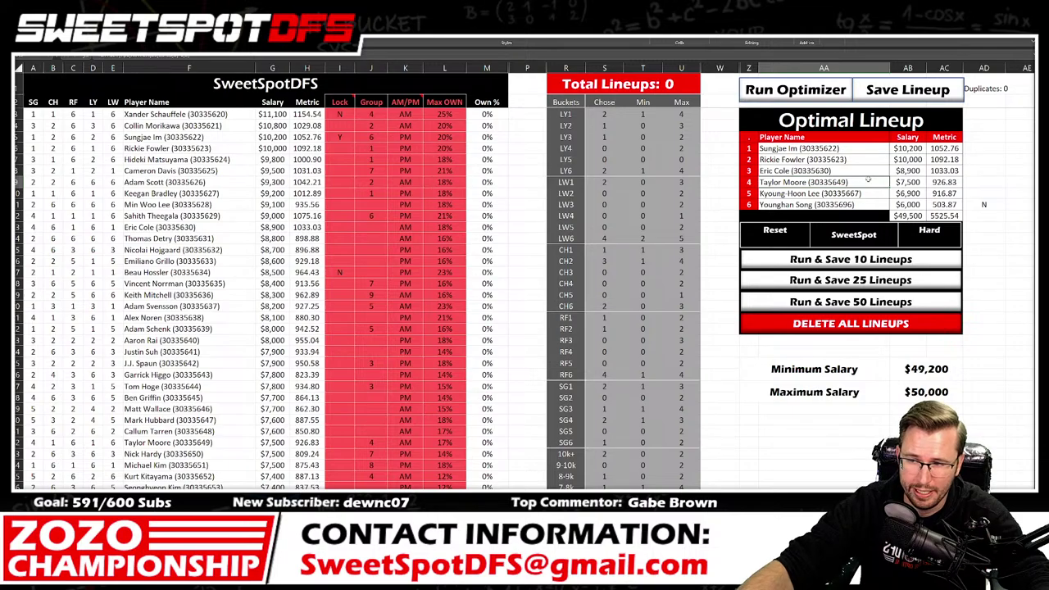
click(859, 193)
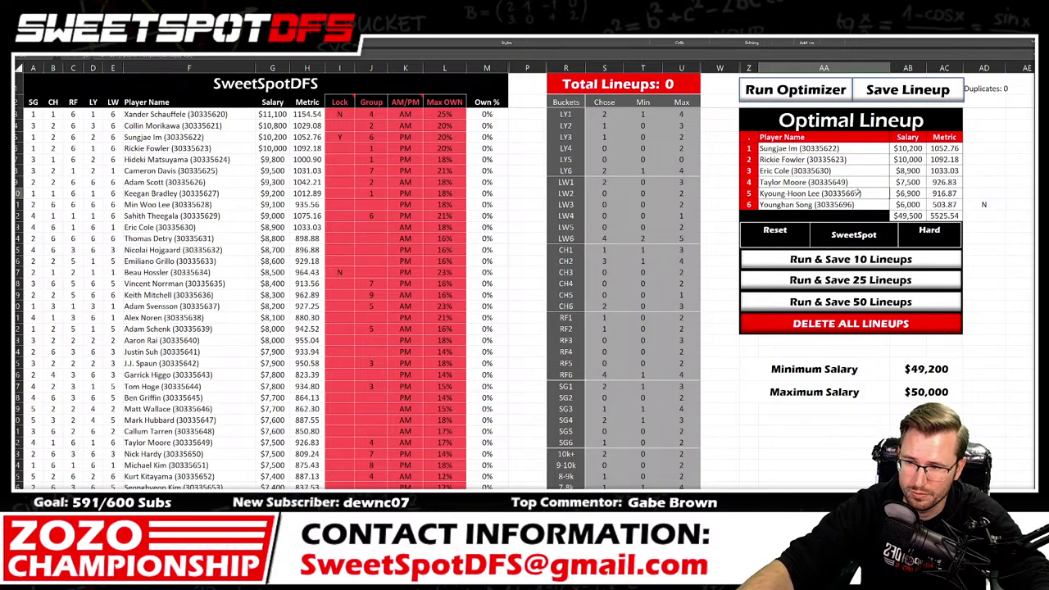
drag(1031, 99, 1026, 172)
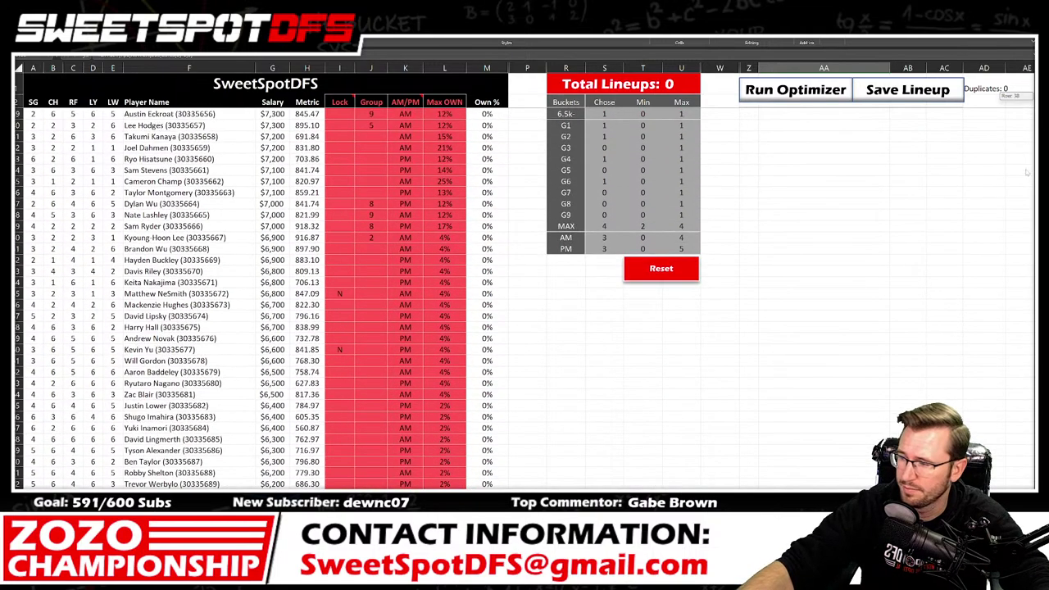
click(336, 239)
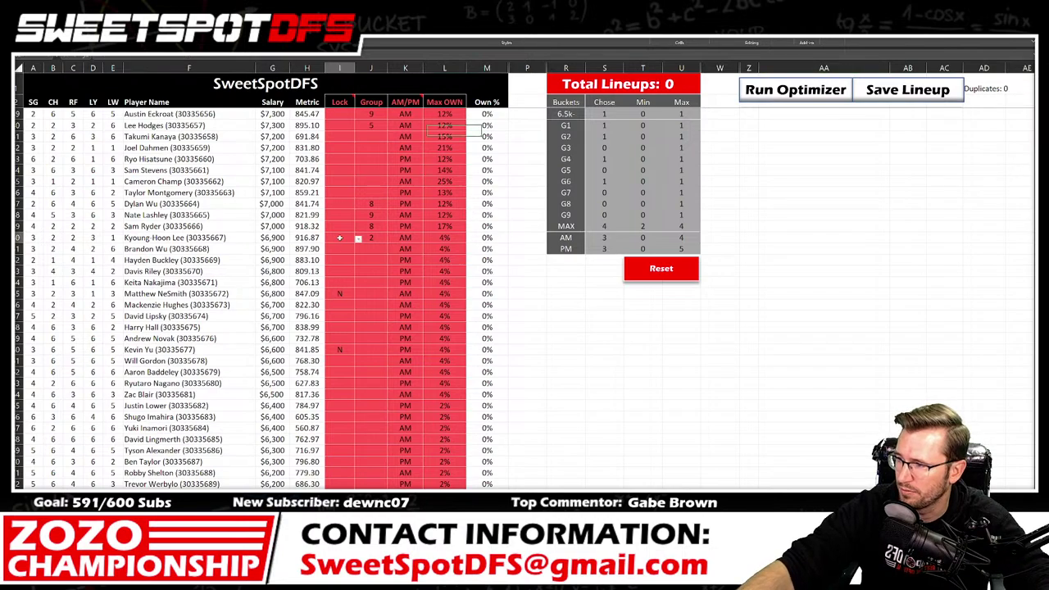
click(359, 239)
click(338, 259)
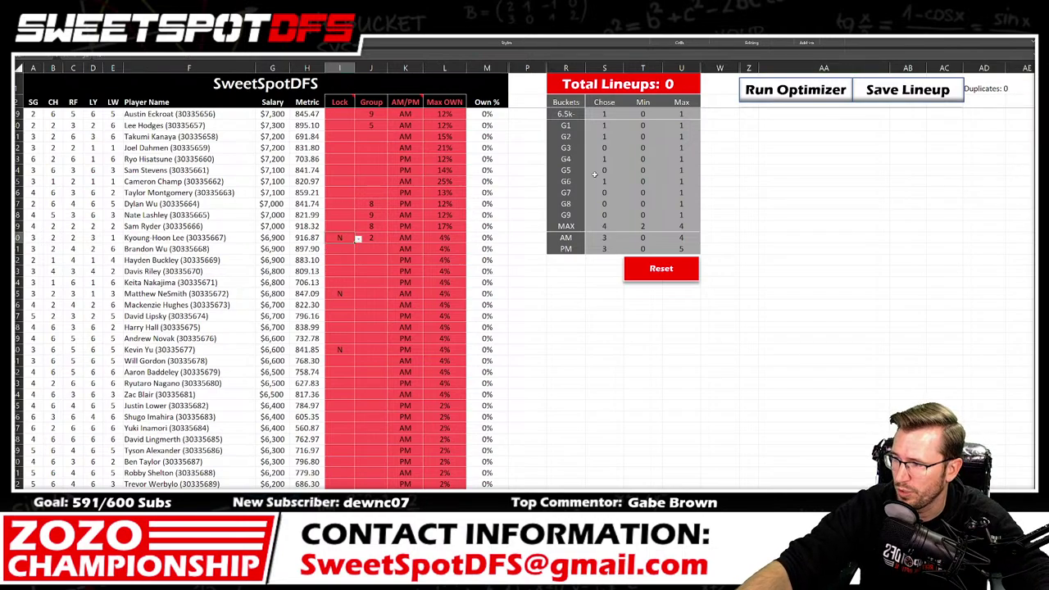
click(764, 91)
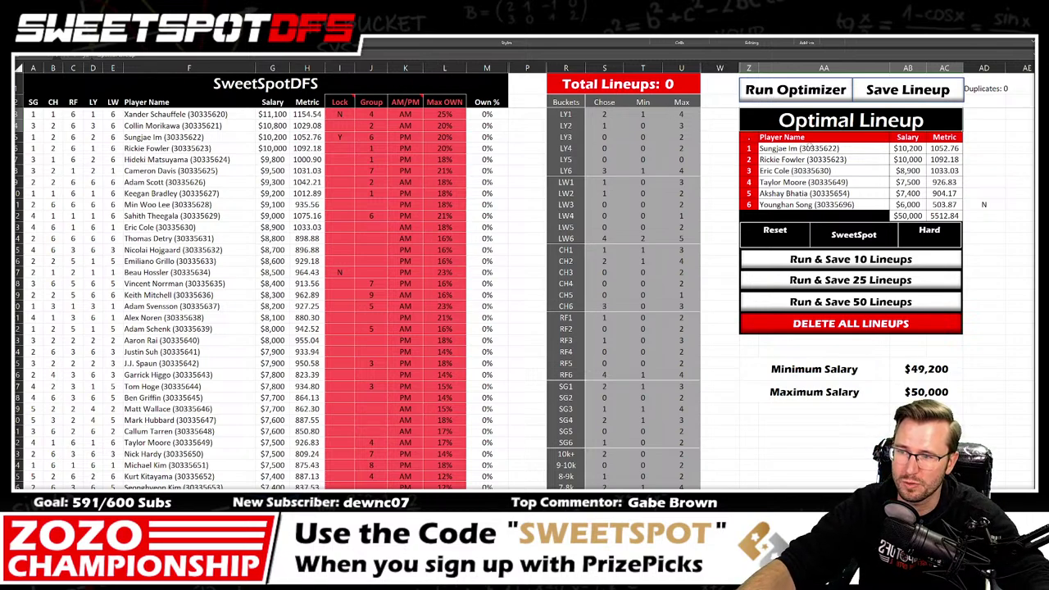
Step: Save the Im, Fowler, Cole, Moore, Bhatia and Song lineup and copy its row from salary to points below the collected lineups
drag(819, 157, 838, 194)
click(897, 92)
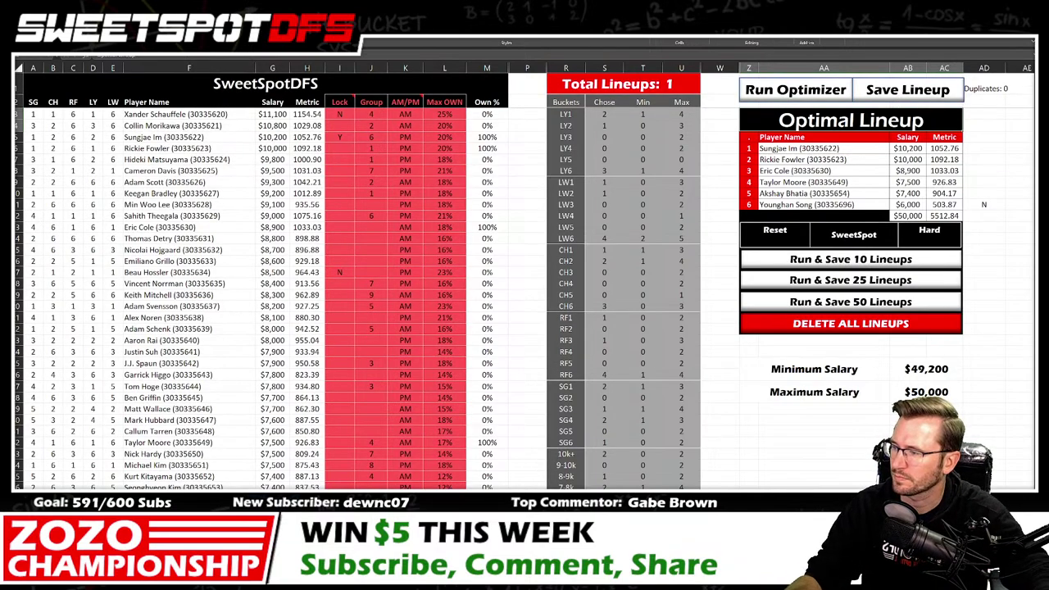
key(ctrl+Page_Down)
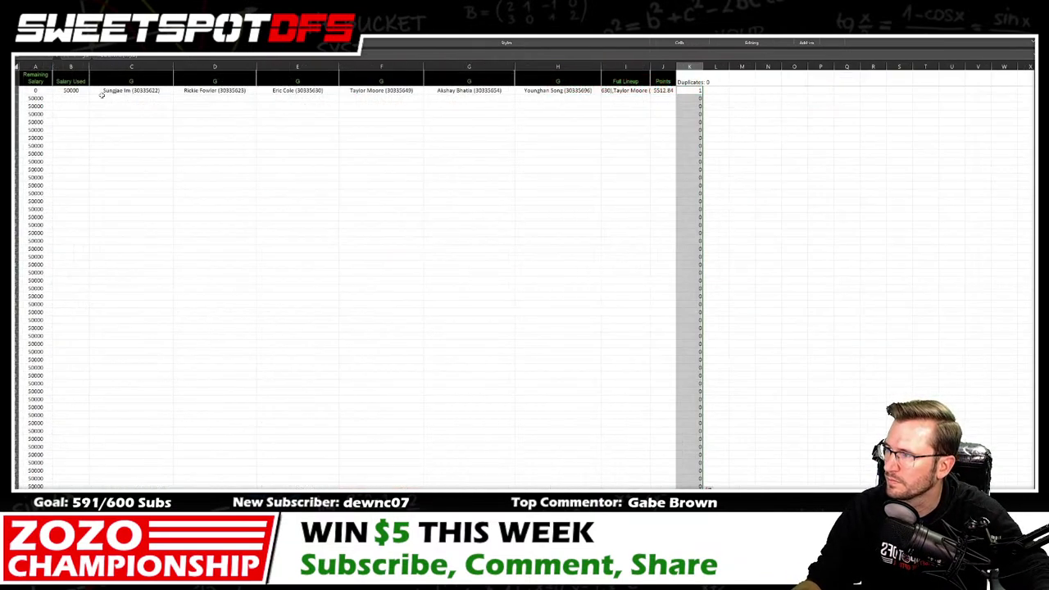
drag(78, 91, 676, 91)
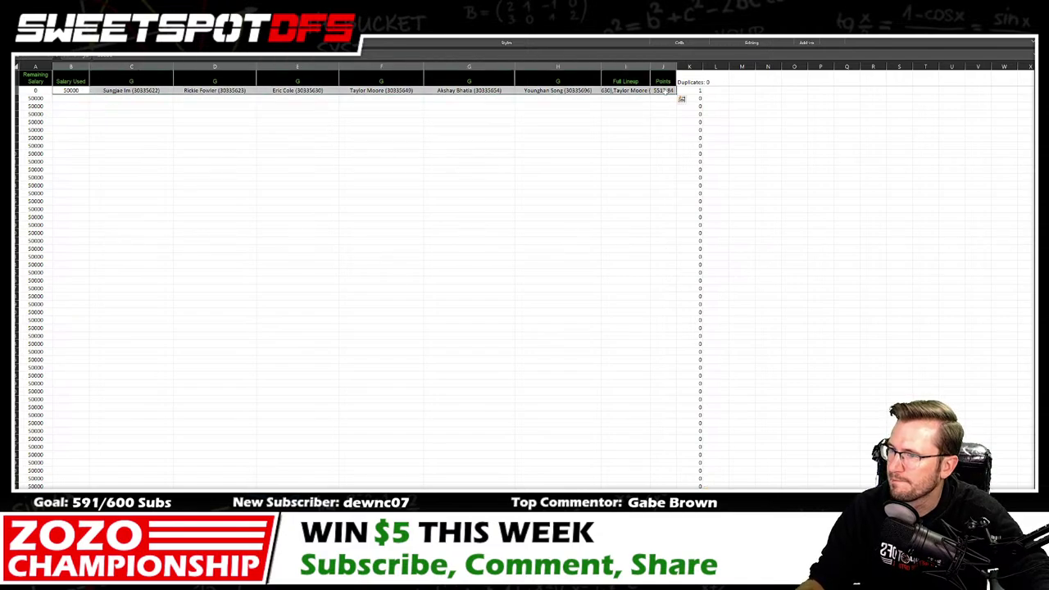
key(ctrl+q)
key(ctrl+Page_Up)
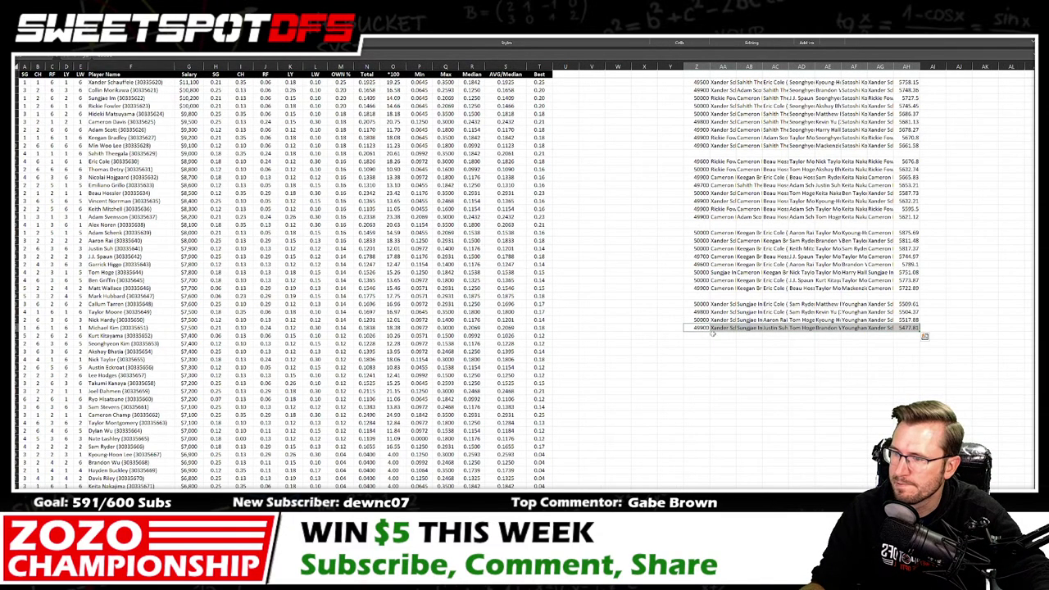
right_click(710, 336)
click(736, 115)
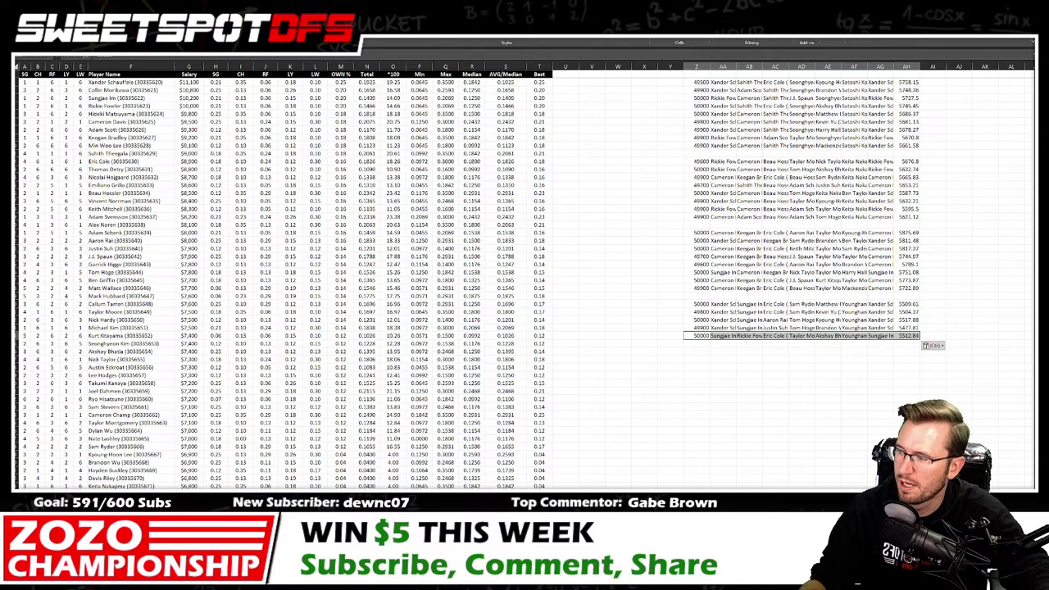
Step: Exclude Taylor Moore by setting his Lock value to N and rerun the optimizer
key(ctrl+Page_Down)
key(ctrl+Page_Up)
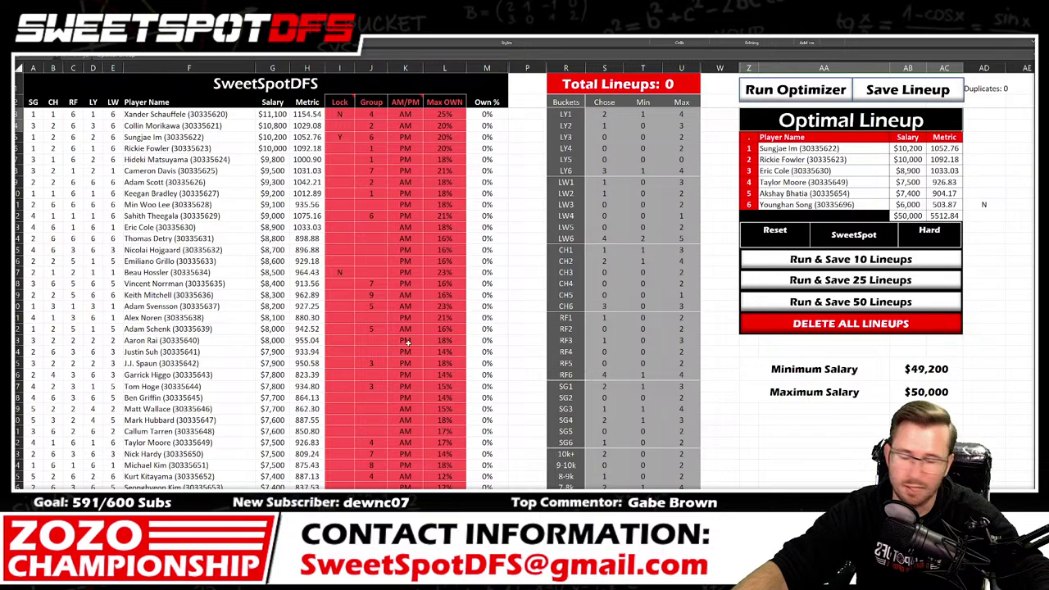
click(334, 442)
click(359, 443)
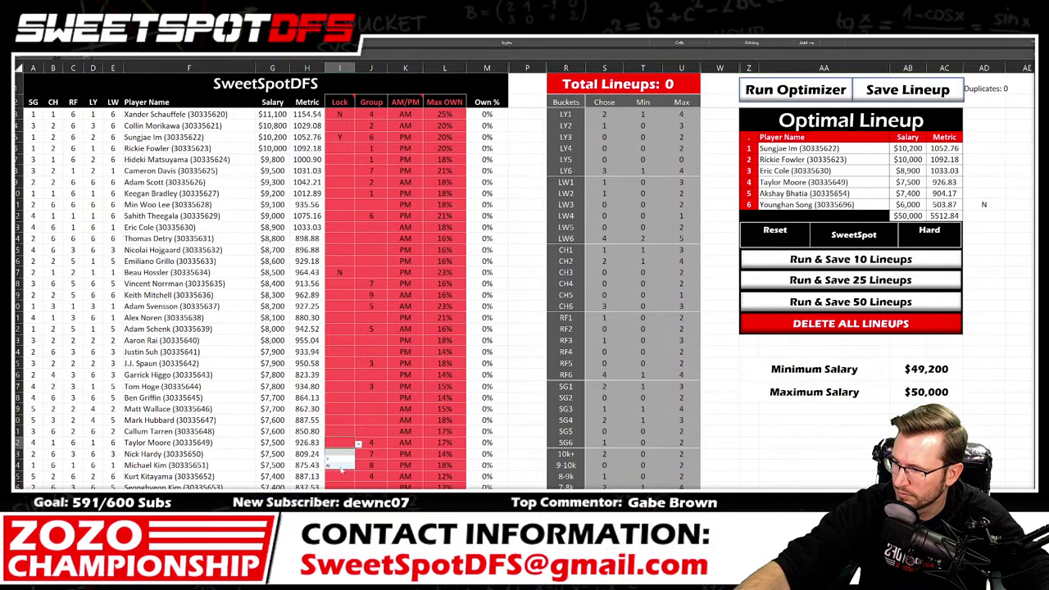
click(337, 454)
scroll(344, 410, down, 5)
drag(341, 295, 344, 395)
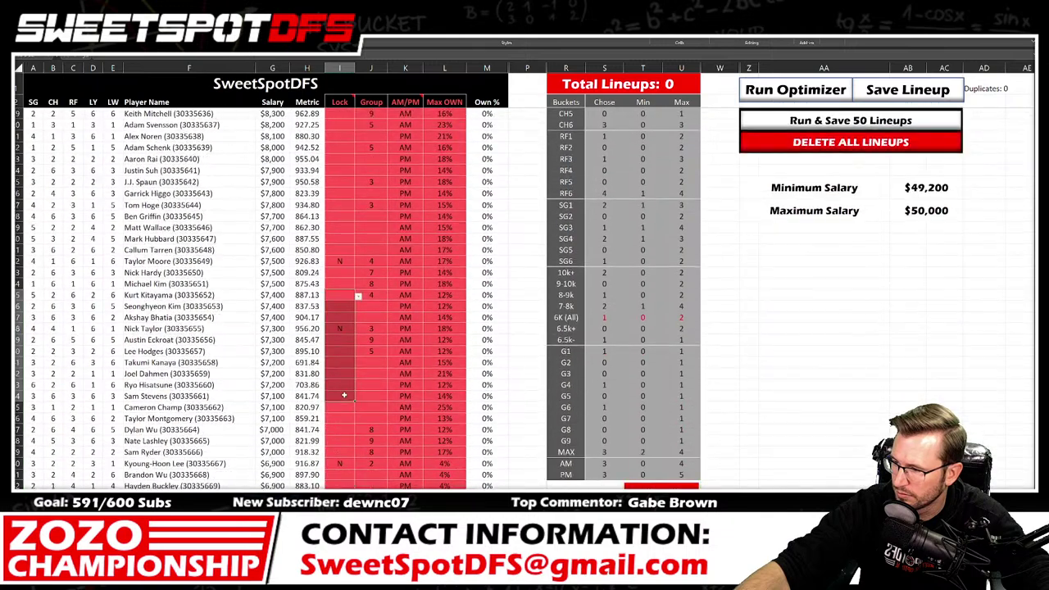
click(345, 465)
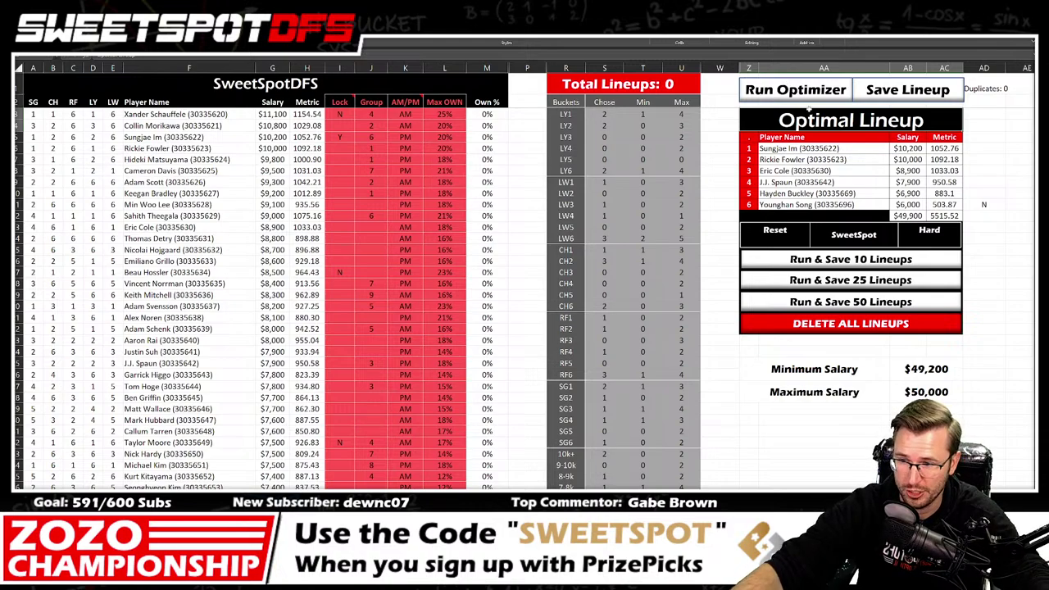
Step: Save the Im, Fowler, Cole, Spaun, Buckley and Song lineup and paste it as the next row of the collected lineups
click(909, 90)
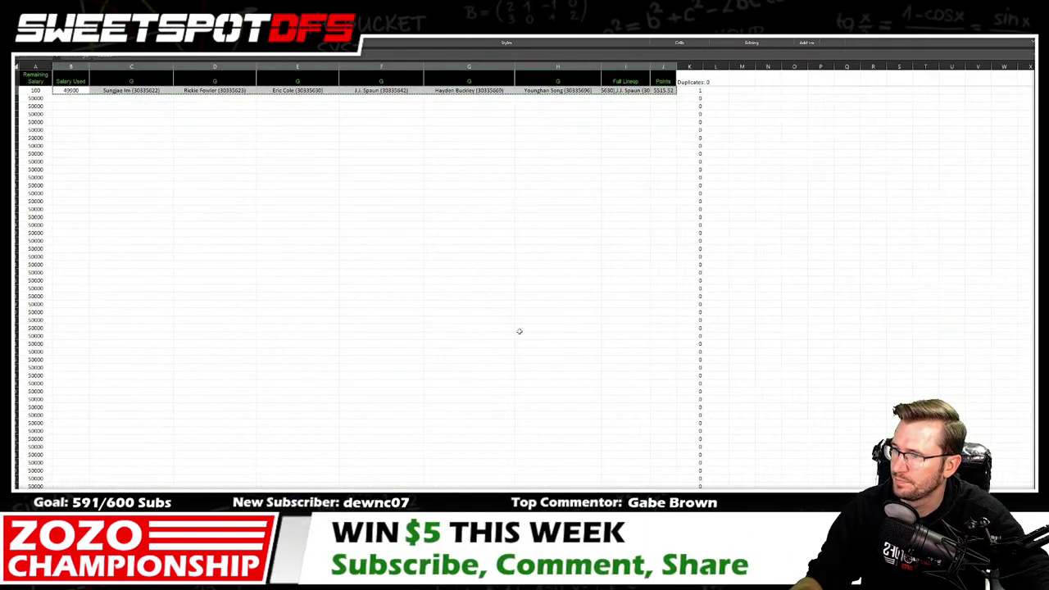
right_click(696, 342)
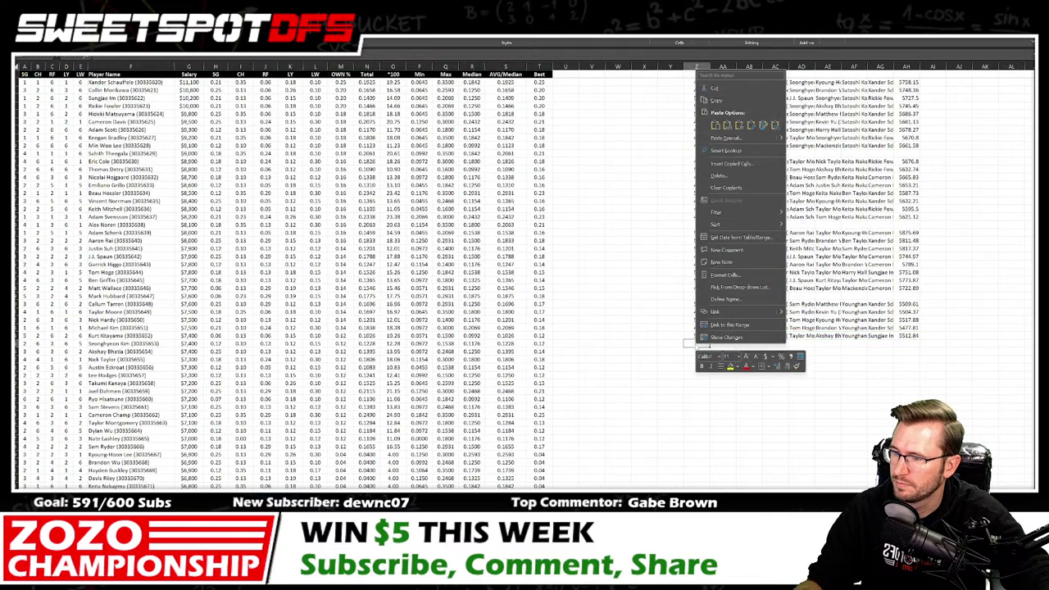
click(724, 123)
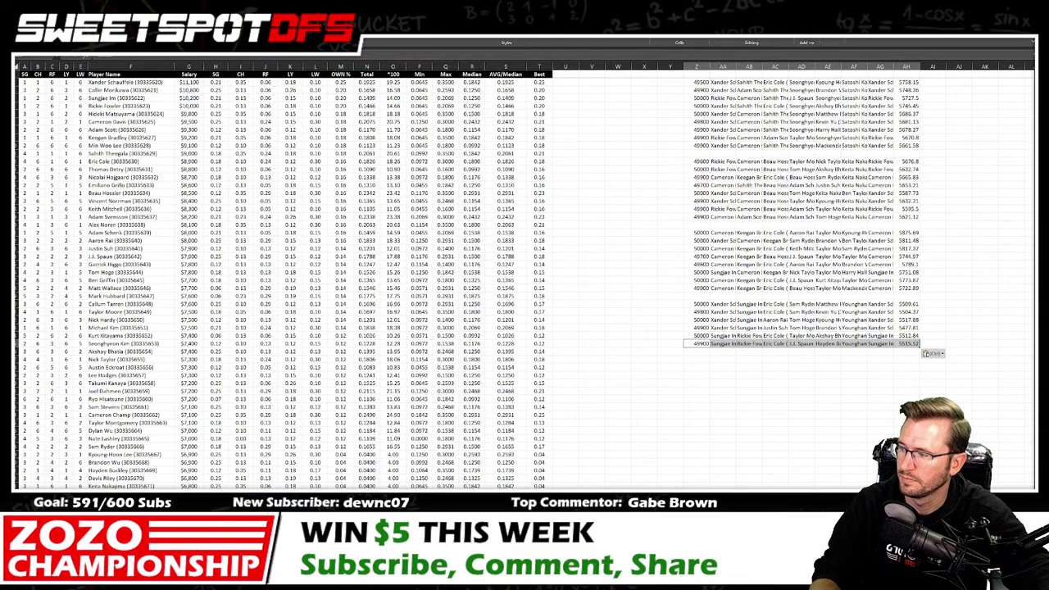
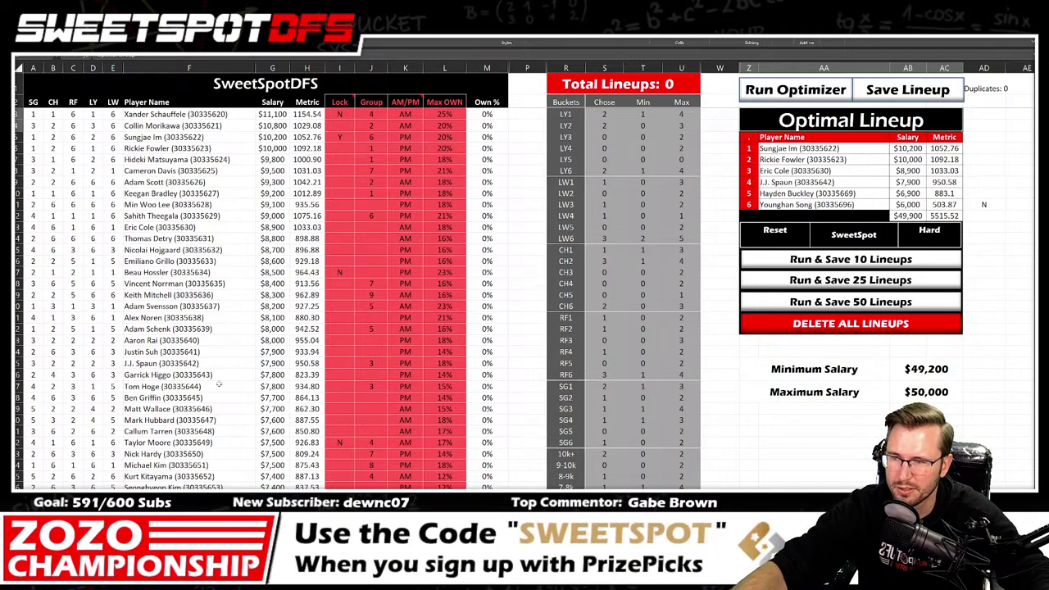
Step: Exclude Hayden Buckley by setting his Lock value to N and rerun the optimizer
scroll(343, 459, down, 6)
drag(342, 449, 344, 451)
click(344, 451)
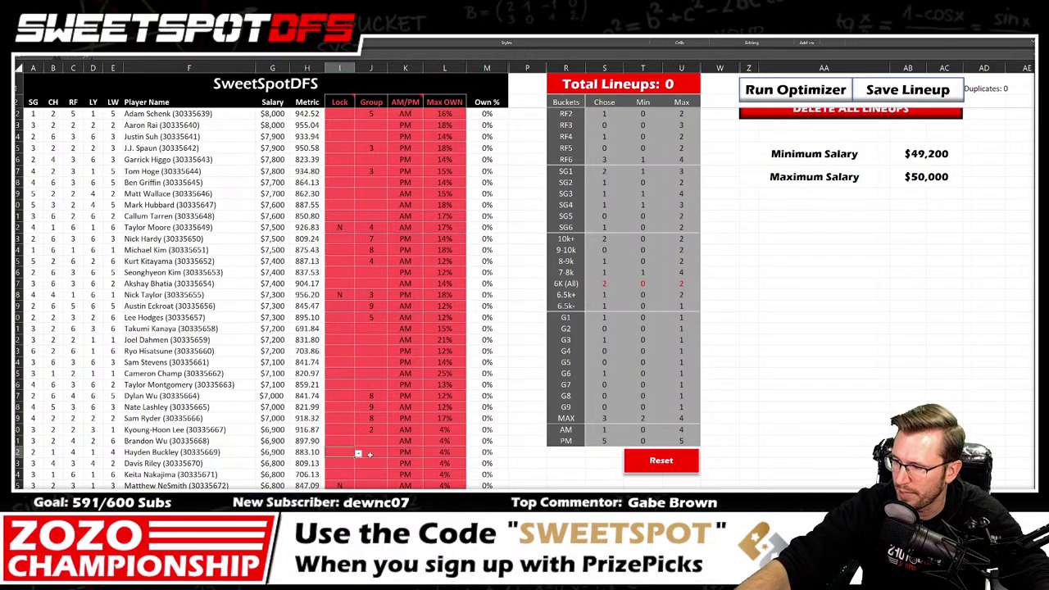
click(359, 452)
click(340, 476)
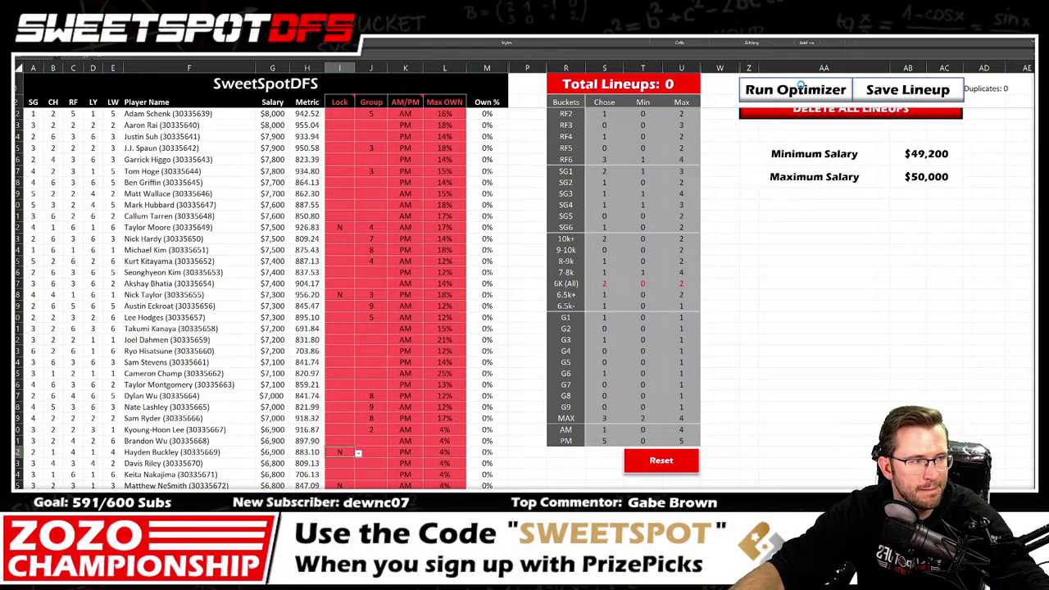
click(800, 87)
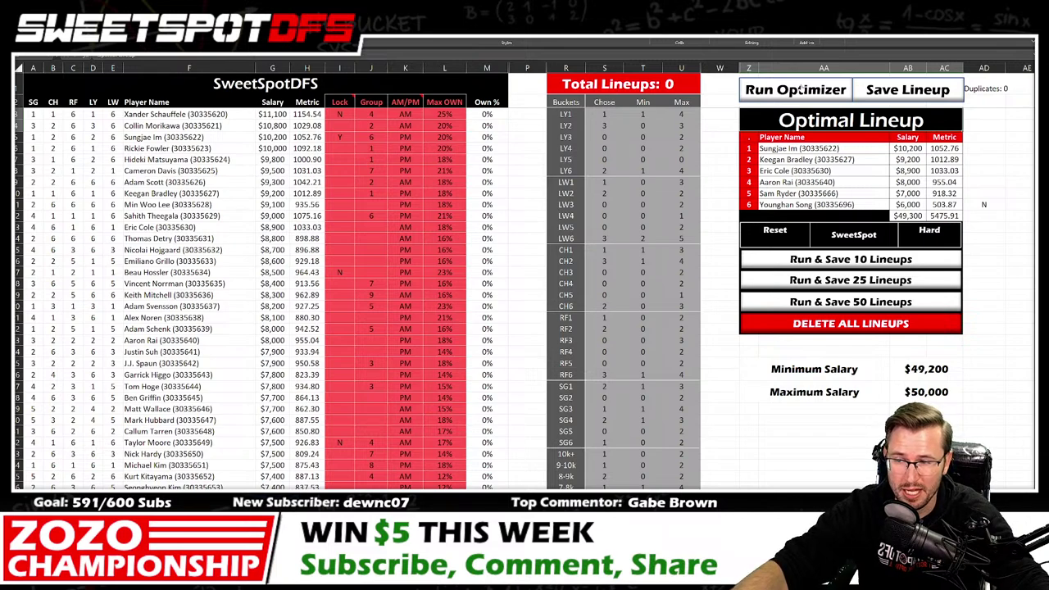
Step: Save the Im, Bradley, Cole, Rai, Ryder and Song lineup and paste its row from salary to points below the collected lineups
click(802, 69)
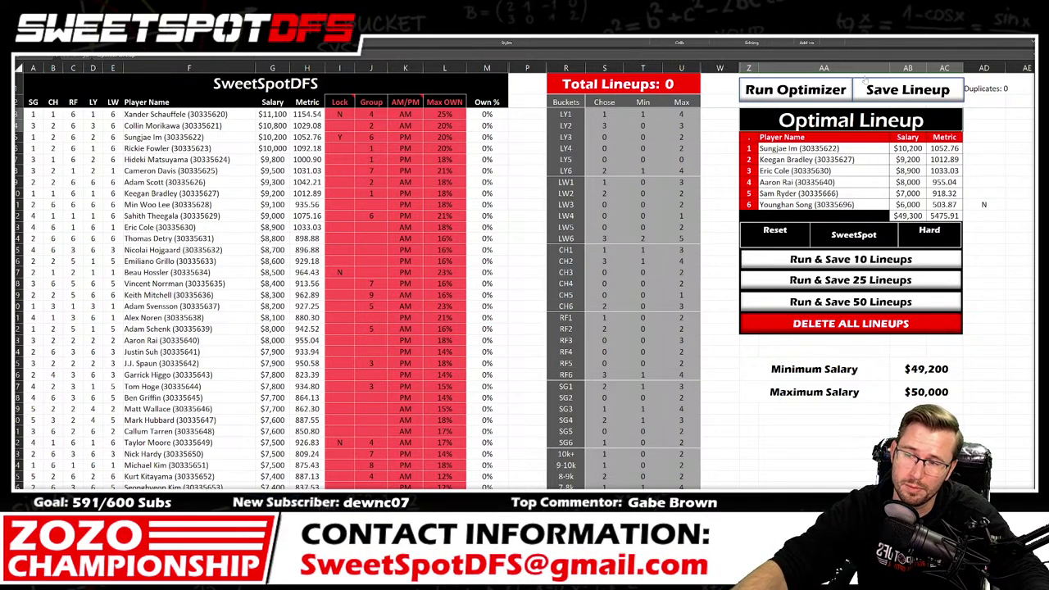
click(894, 87)
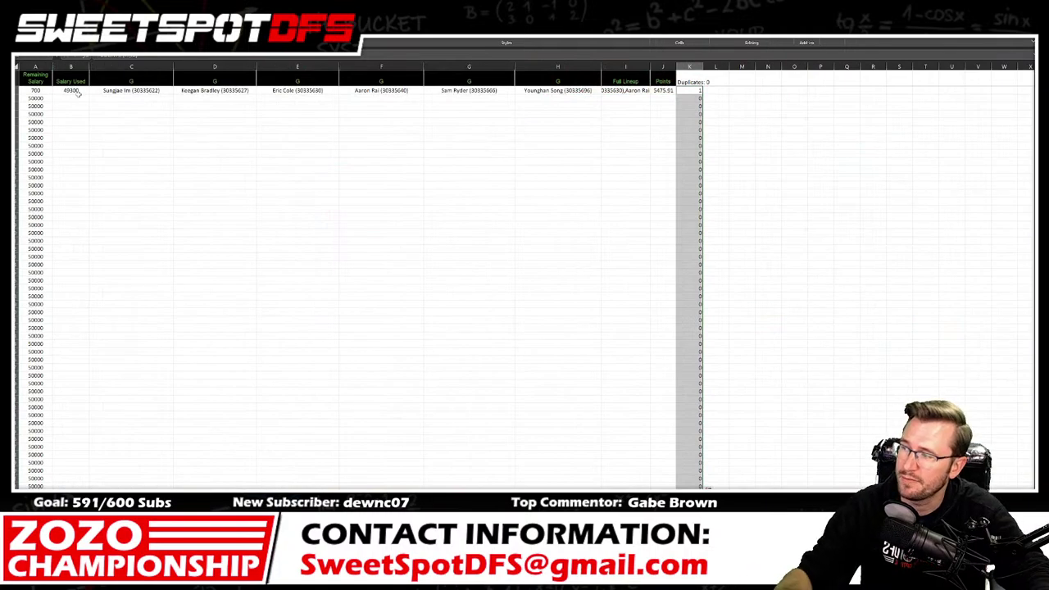
drag(70, 90, 373, 168)
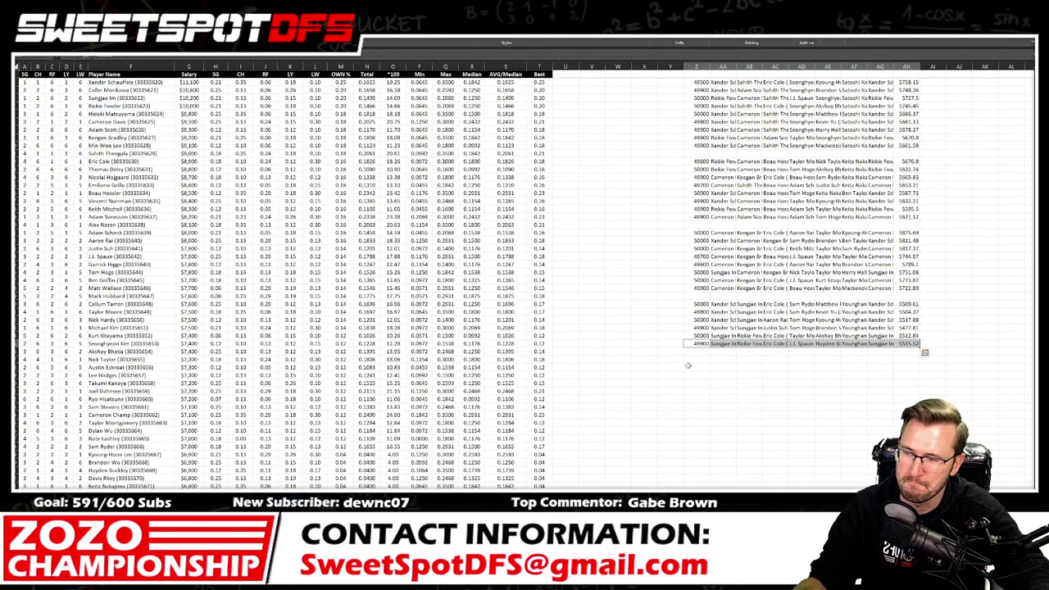
right_click(695, 354)
click(721, 144)
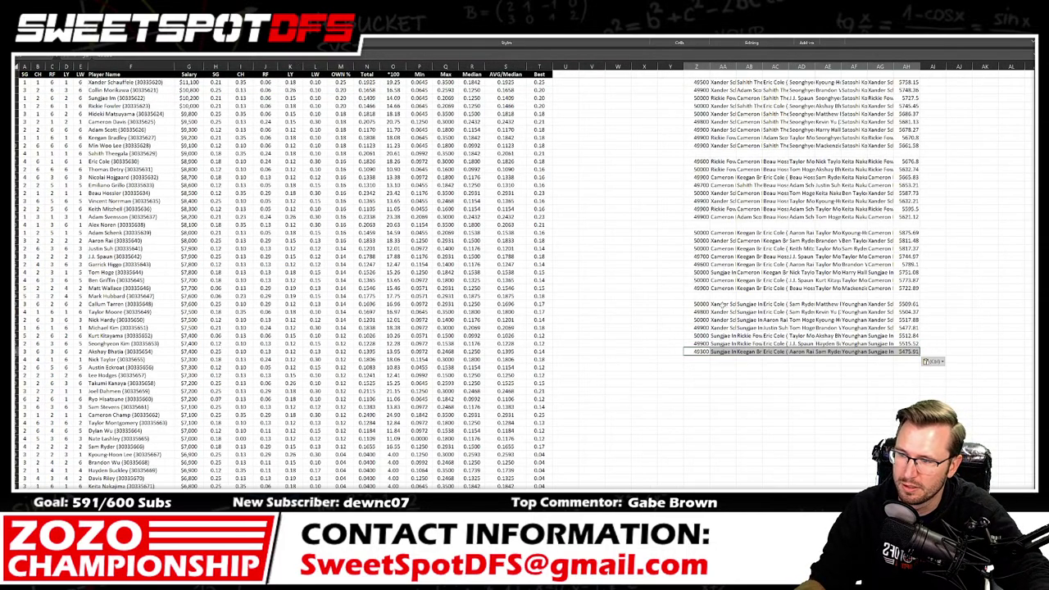
drag(721, 304, 720, 352)
key(ctrl+c)
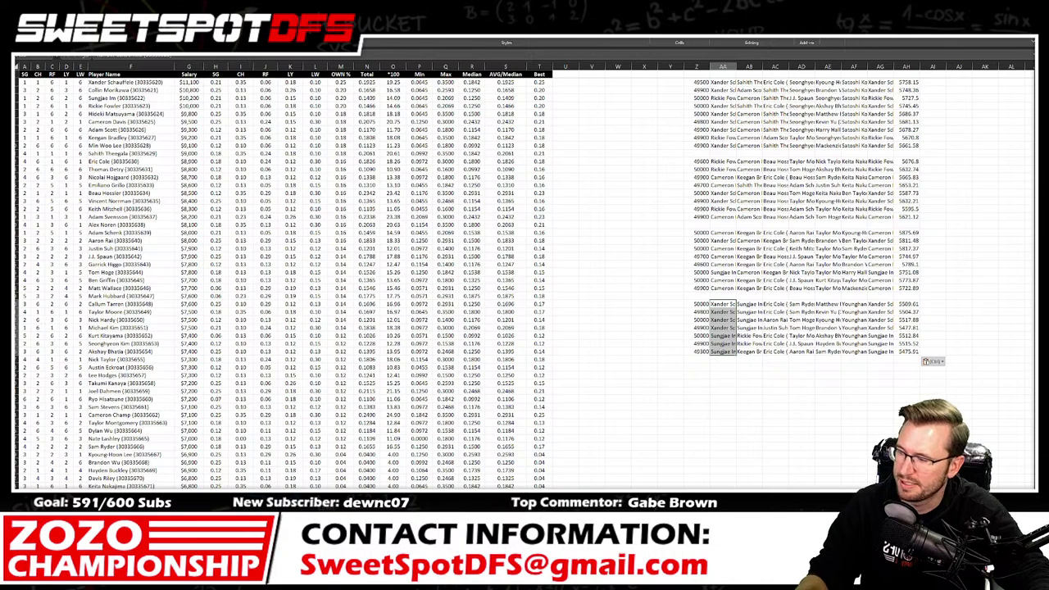
key(ctrl+Page_Down)
key(ctrl+Page_Up)
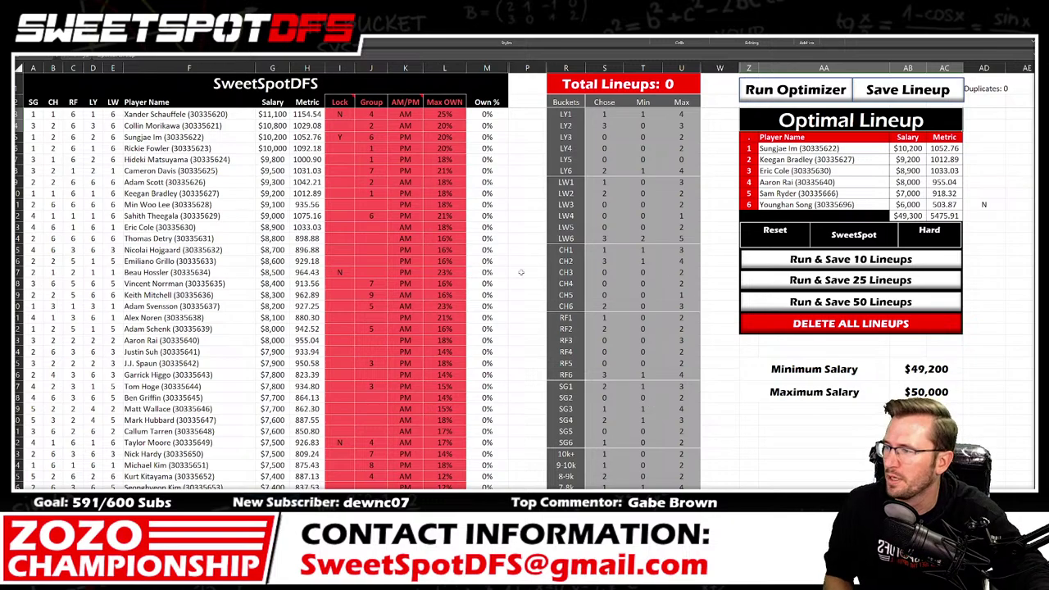
Step: Exclude Aaron Rai with Lock value N and rerun the optimizer
click(344, 341)
click(343, 359)
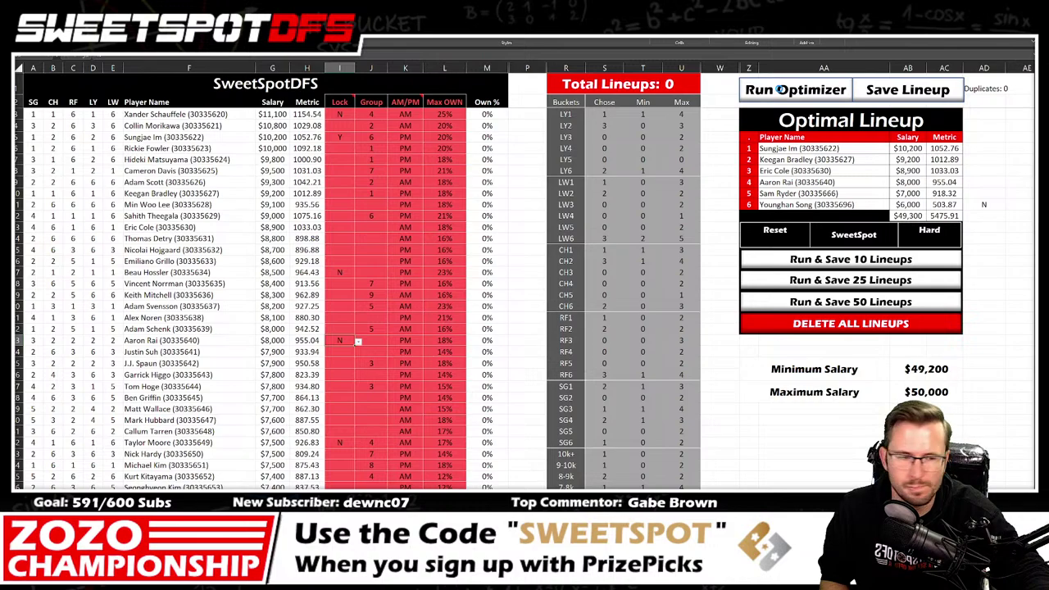
click(781, 89)
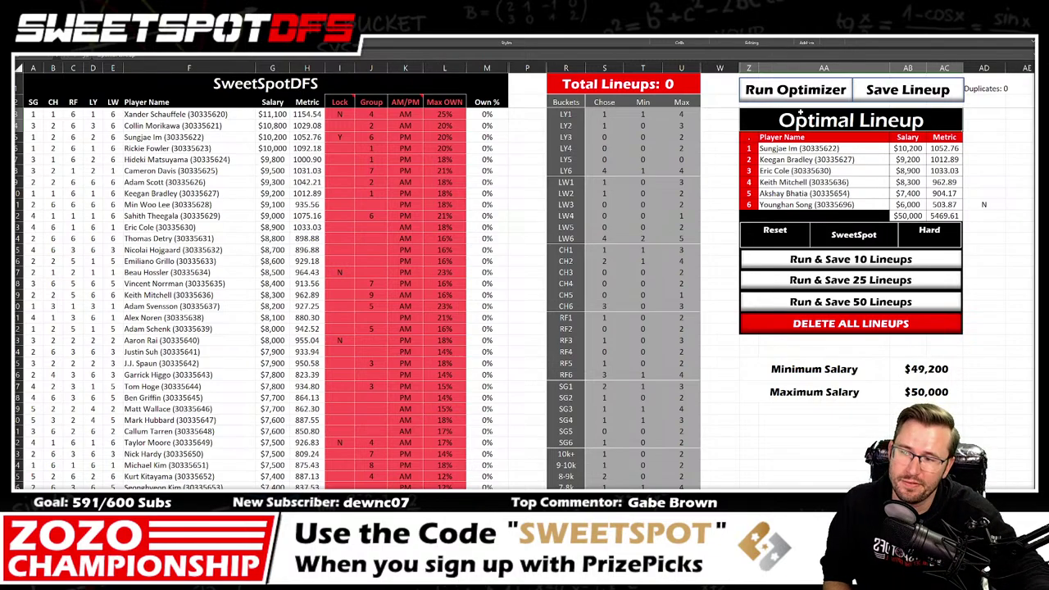
Step: Save the Im, Bradley, Cole, Mitchell, Bhatia and Song lineup and paste it as the next row of the collected lineups
click(884, 99)
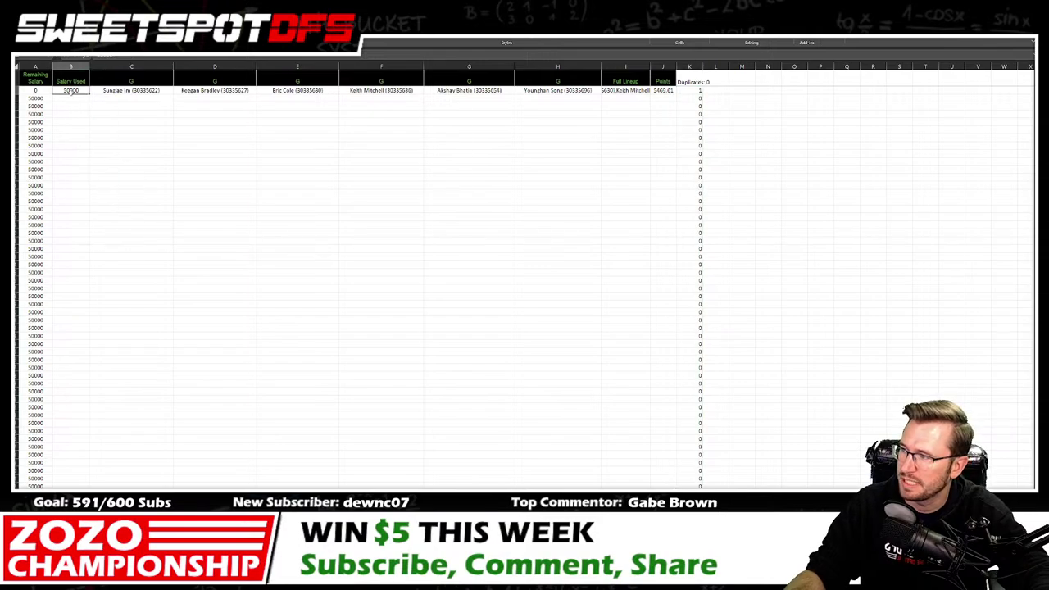
drag(71, 92, 668, 90)
key(ctrl+c)
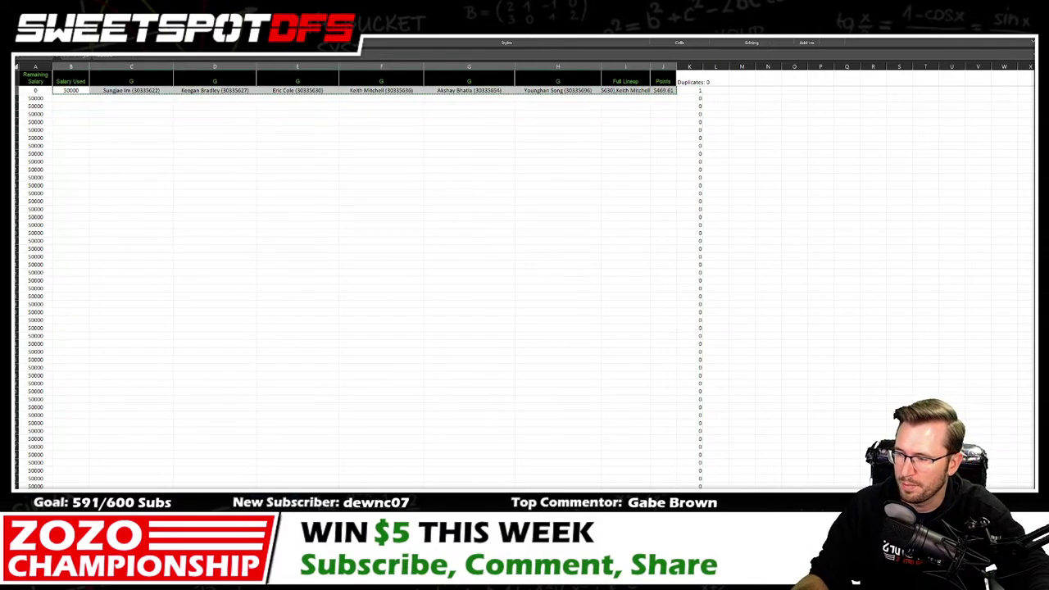
click(344, 485)
right_click(707, 360)
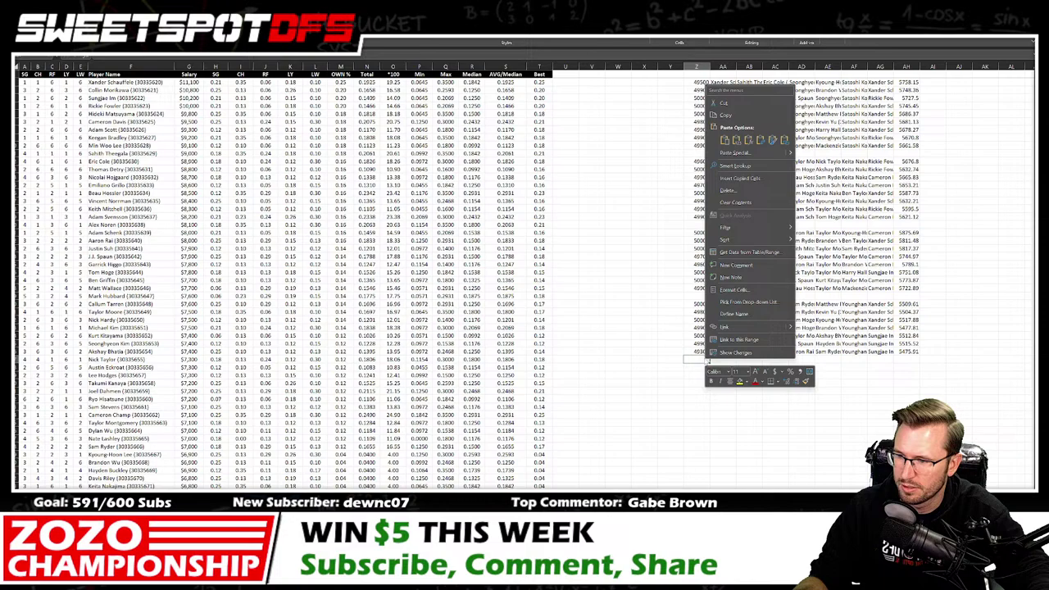
click(734, 140)
key(ctrl+Page_Up)
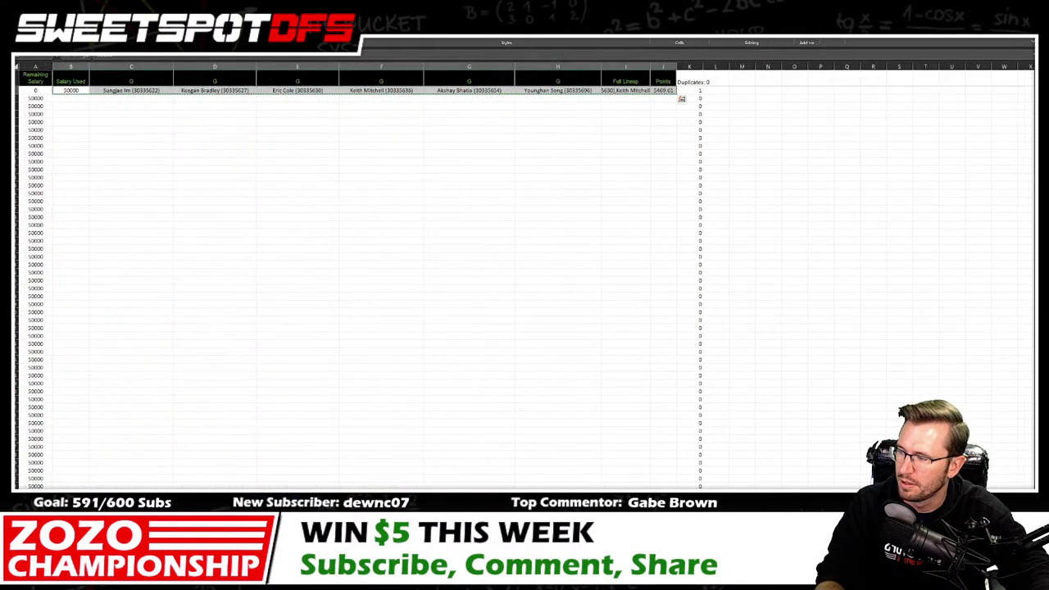
key(ctrl+Page_Up)
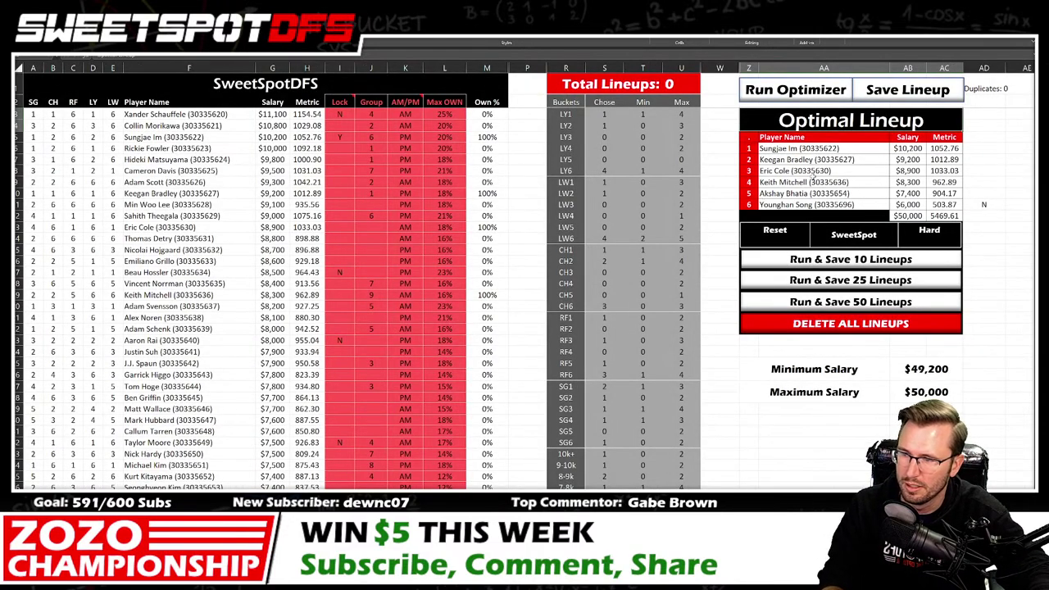
drag(820, 170, 830, 190)
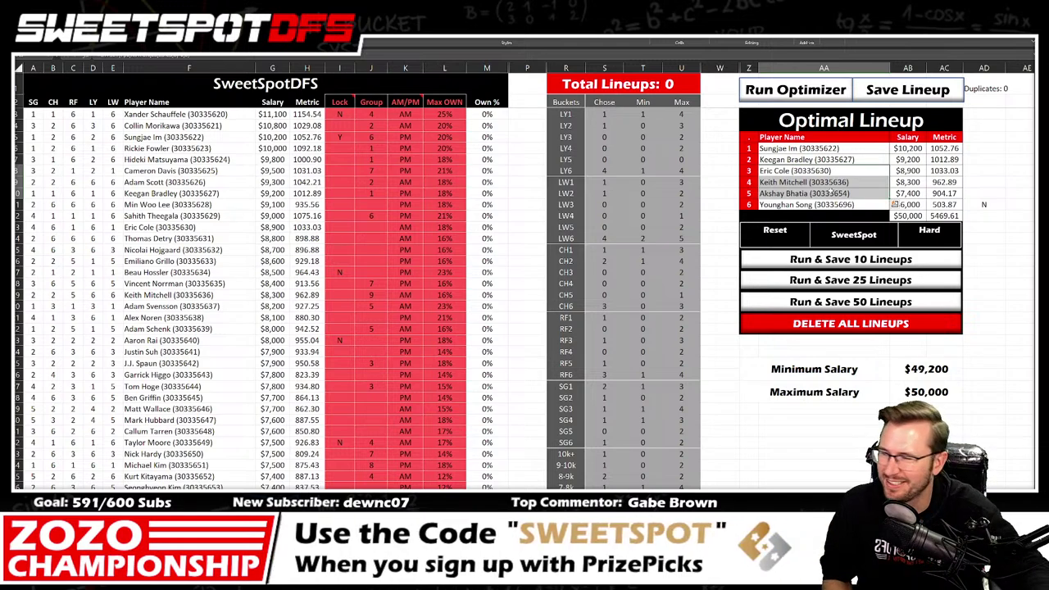
click(337, 295)
click(357, 296)
click(340, 316)
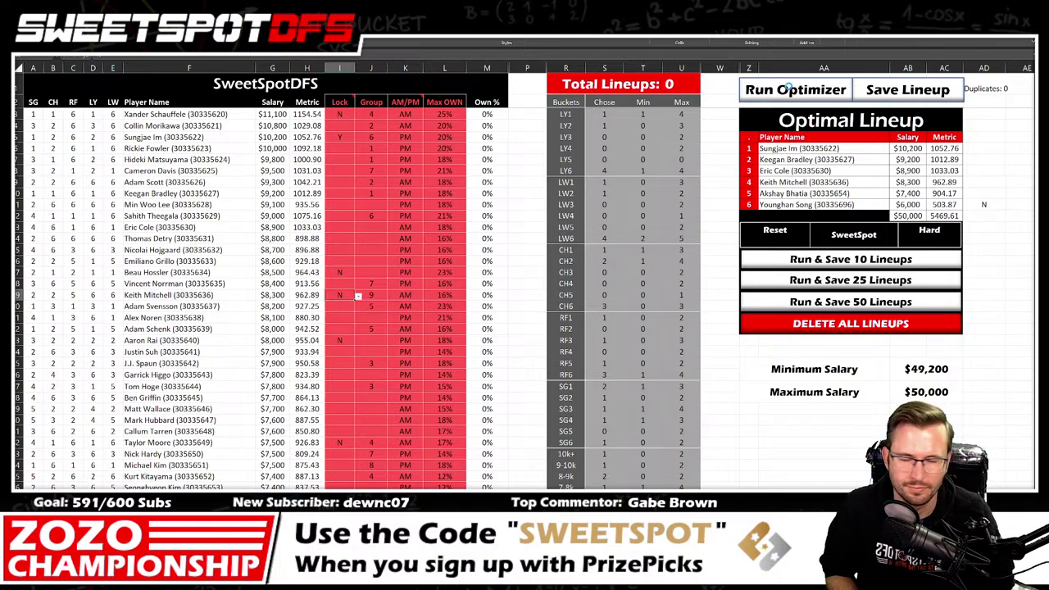
click(787, 89)
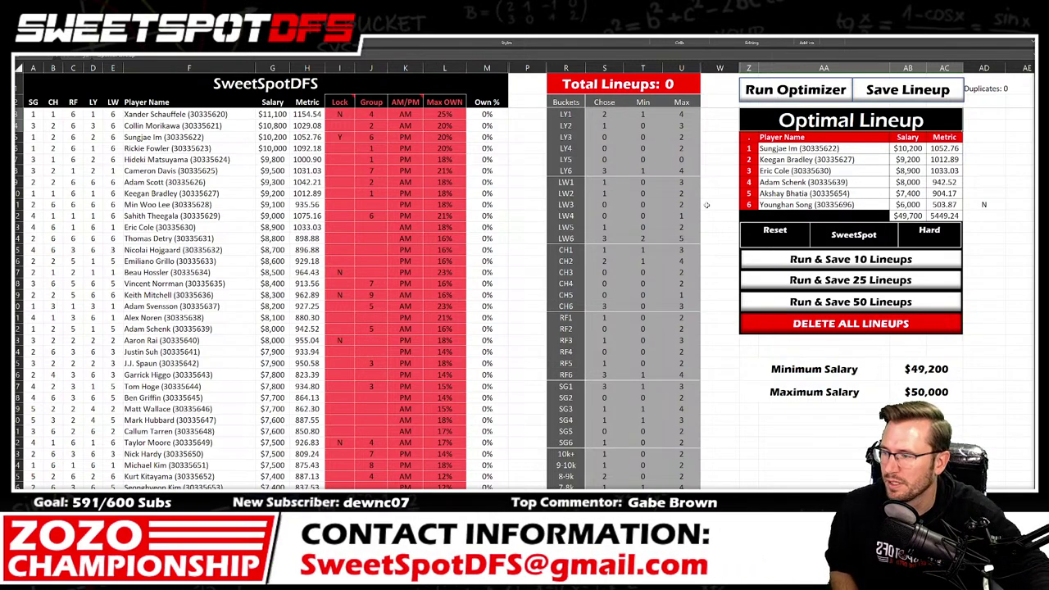
Step: Exclude Eric Cole with Lock value N and rerun the optimizer
click(352, 227)
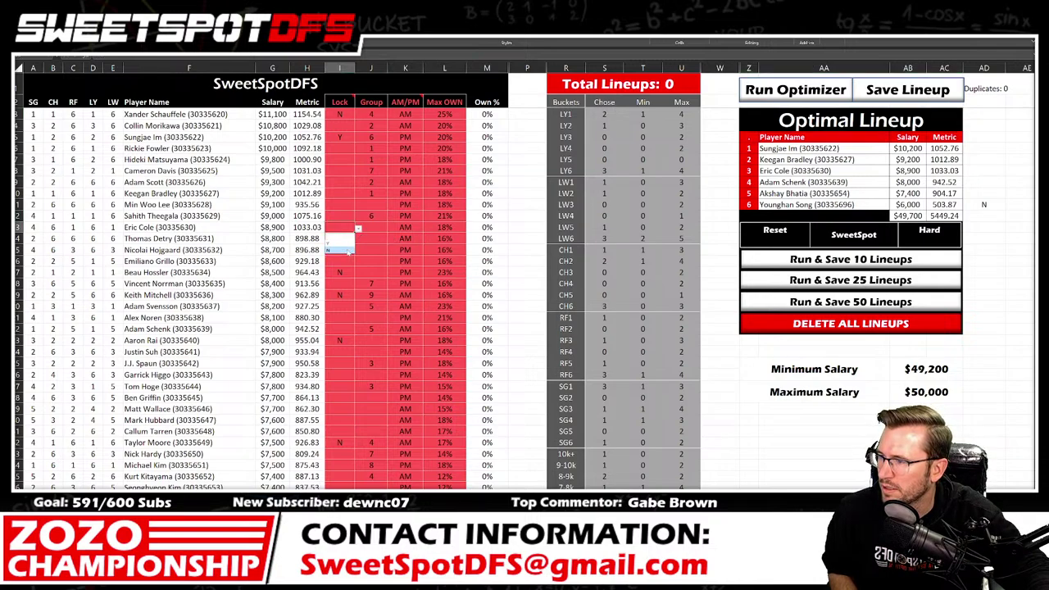
click(339, 246)
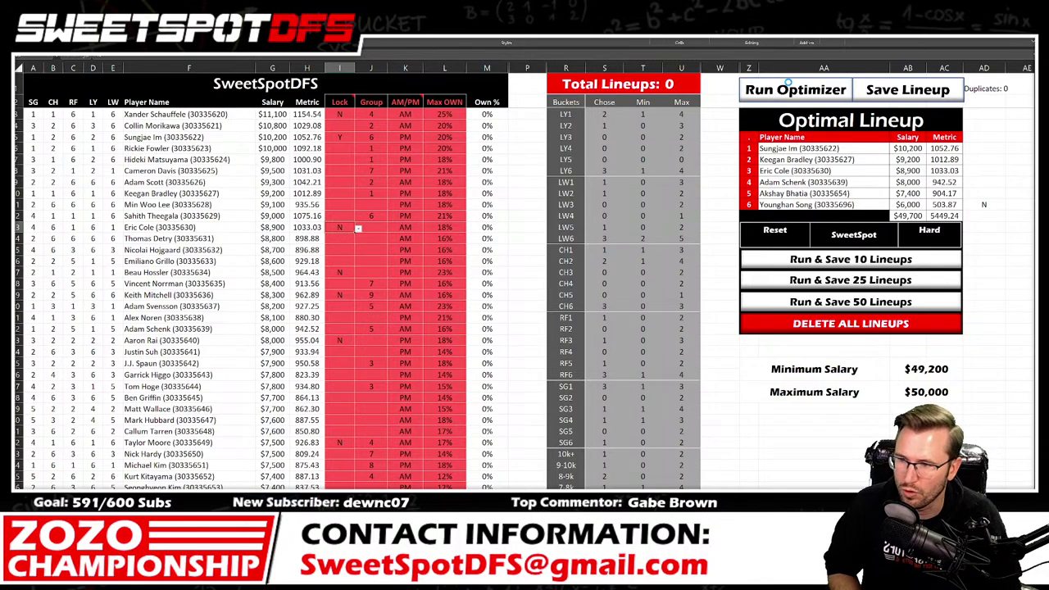
click(787, 90)
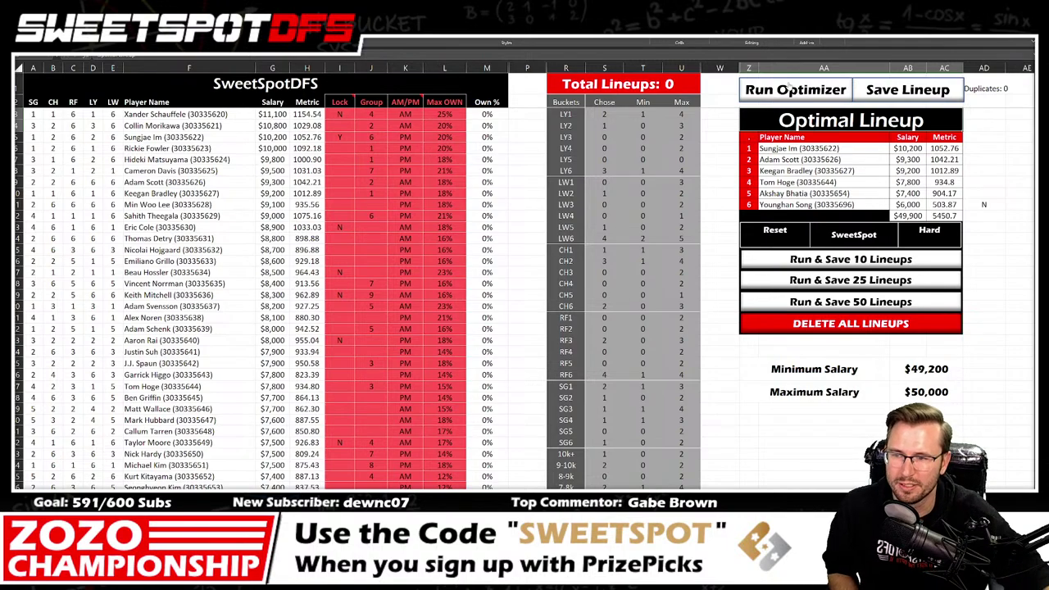
Step: Save the Im, Scott, Bradley, Hoge, Bhatia and Song lineup and copy its row from salary to points below the collected lineups
click(893, 90)
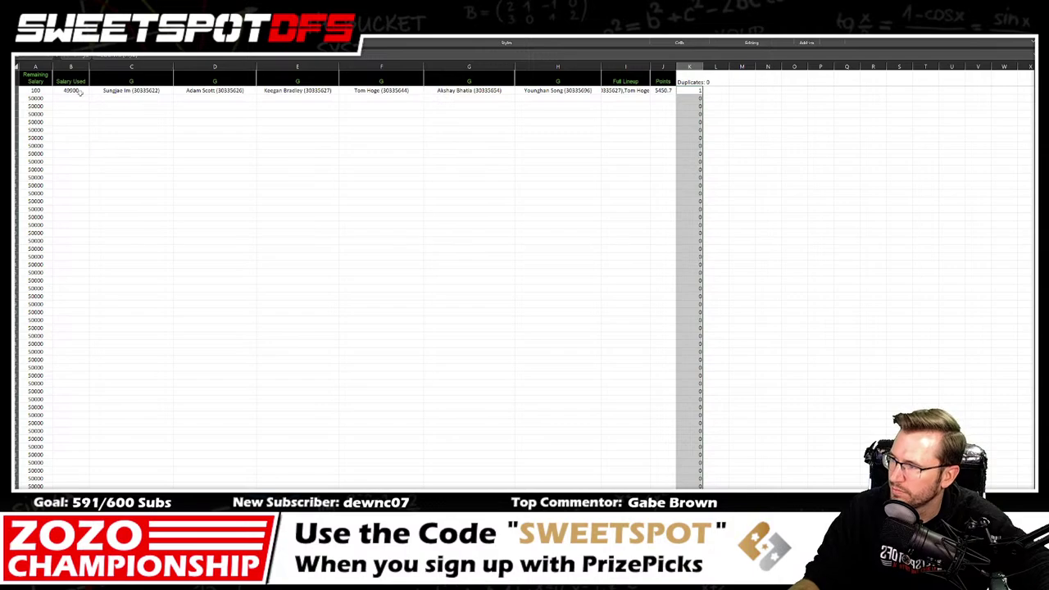
drag(80, 93, 677, 97)
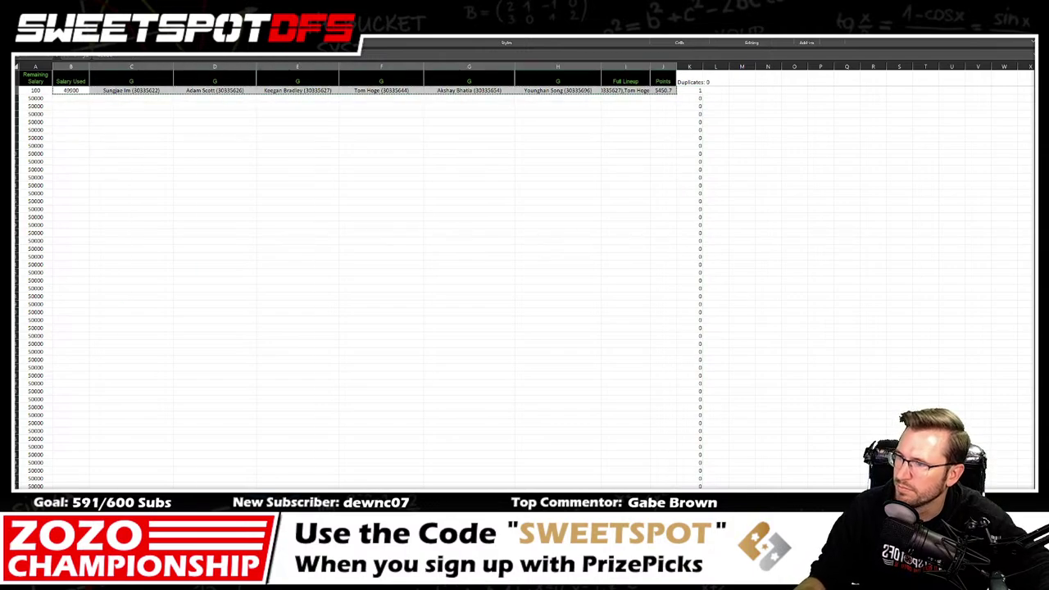
key(ctrl+c)
key(ctrl+Page_Up)
right_click(706, 371)
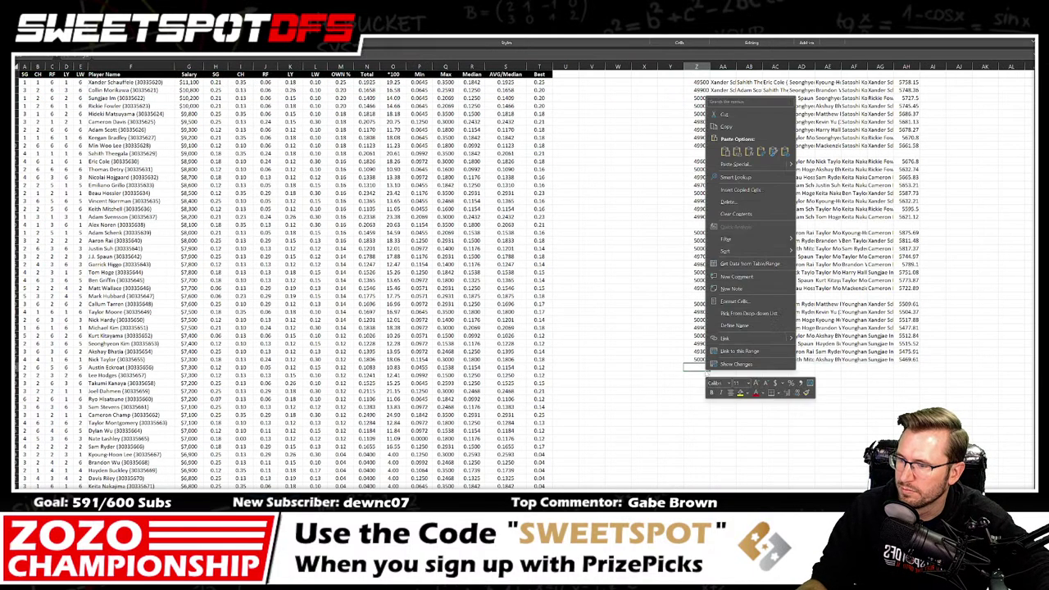
click(725, 151)
click(723, 66)
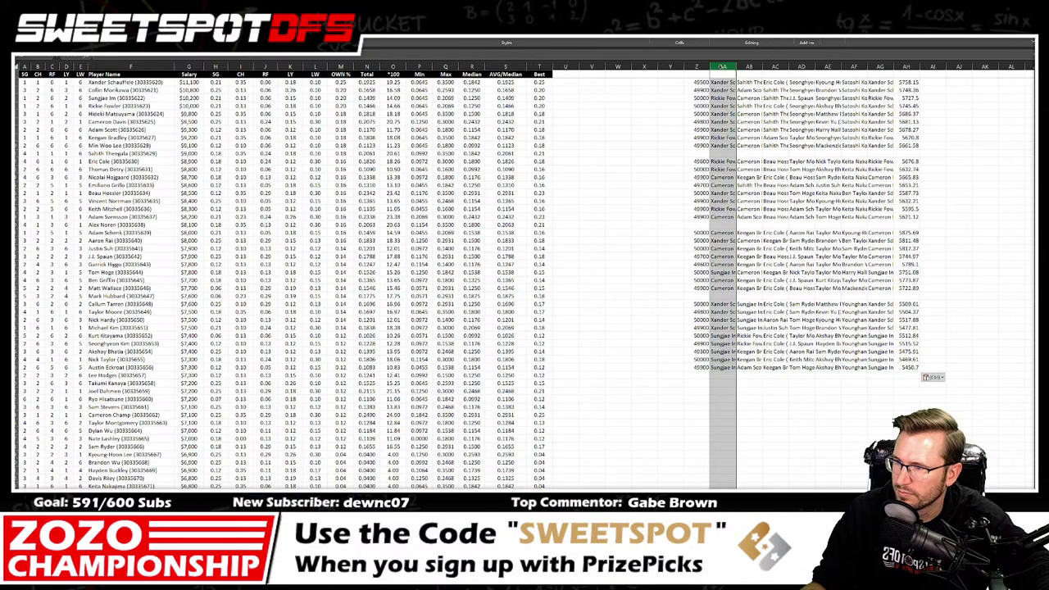
key(ctrl+Page_Down)
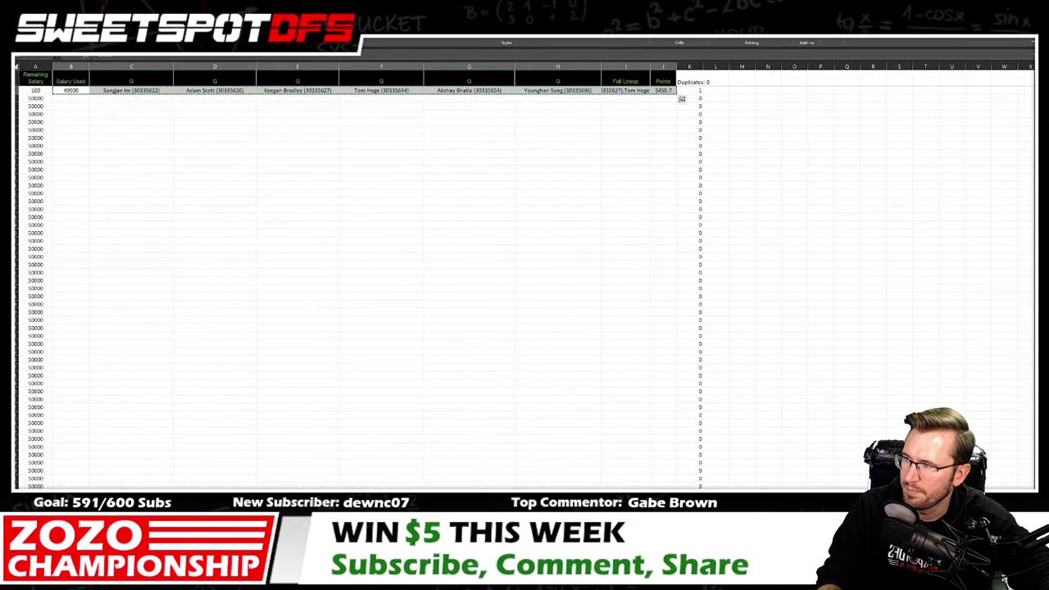
key(ctrl+Page_Up)
key(ctrl+Page_Up)
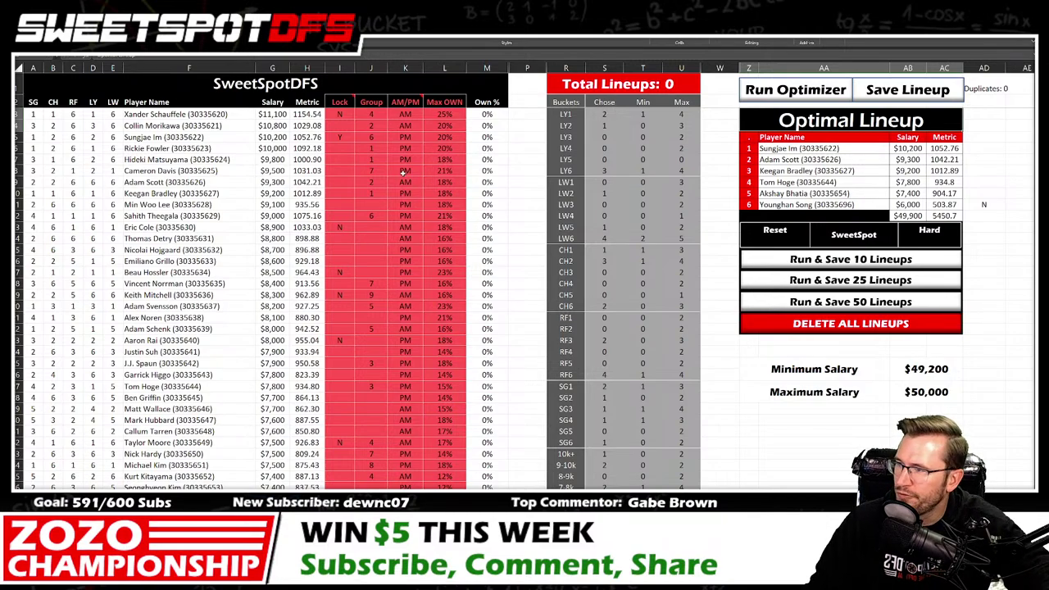
Step: Clear all golfers' Lock values and lock Sahith Theegala with Y
drag(340, 115, 342, 260)
key(Delete)
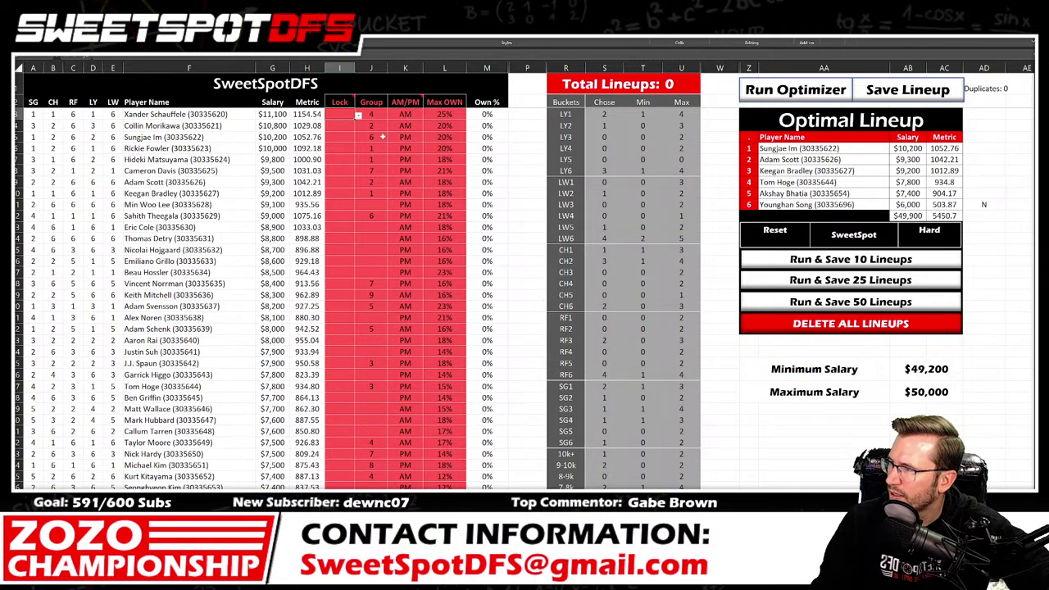
click(339, 215)
click(358, 217)
click(339, 231)
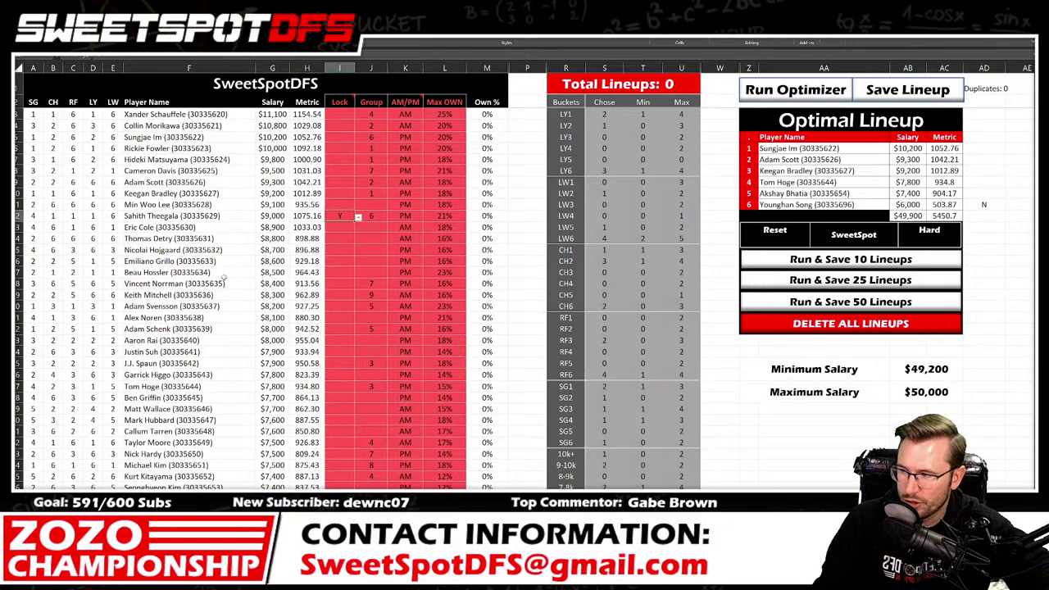
Step: Lock Min Woo Lee, Cameron Davis and Keegan Bradley with Lock value Y
click(343, 204)
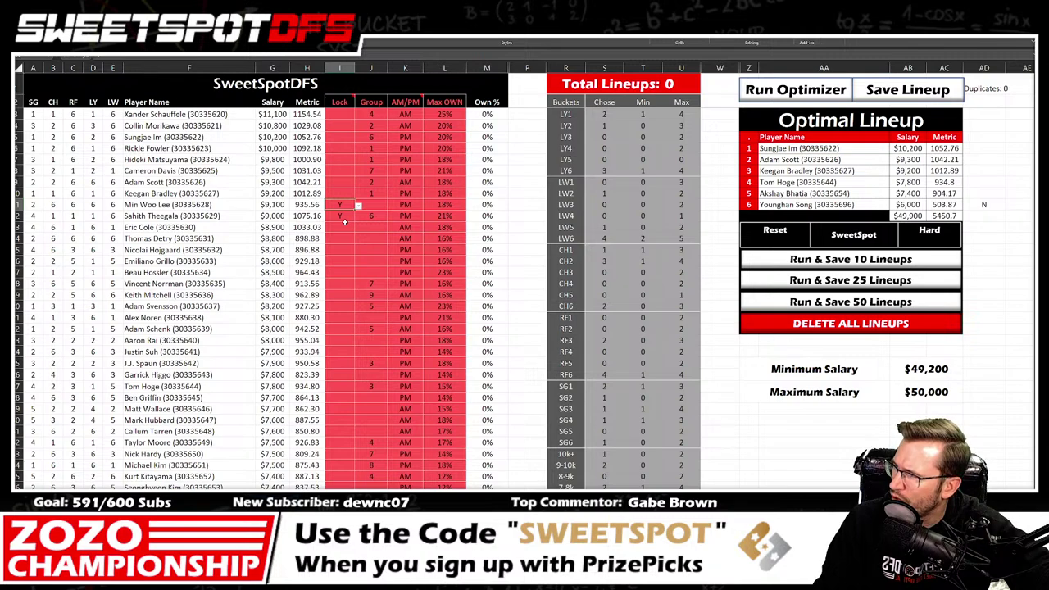
click(344, 170)
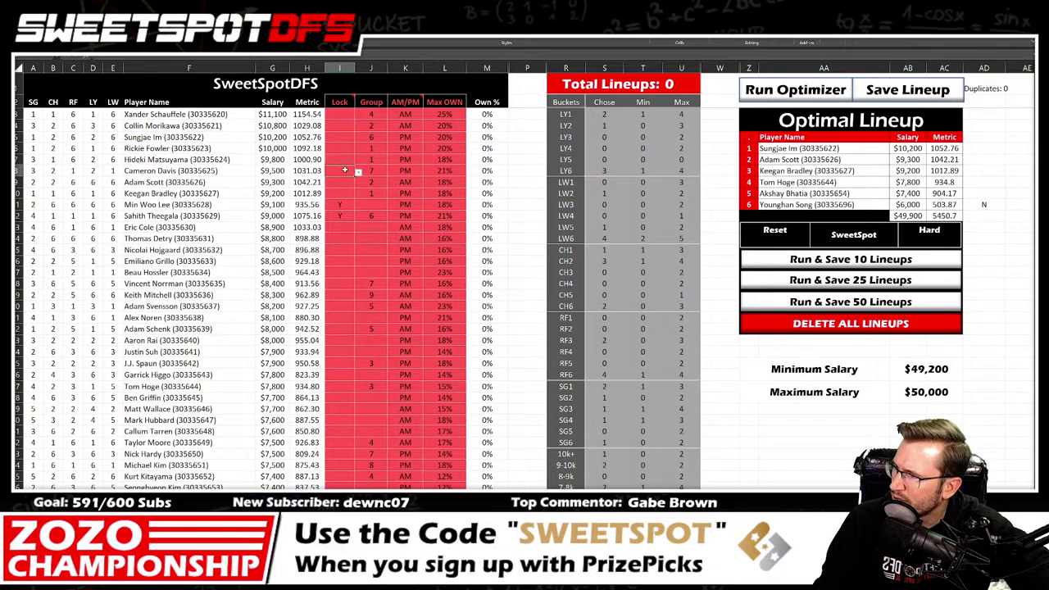
click(358, 173)
click(344, 187)
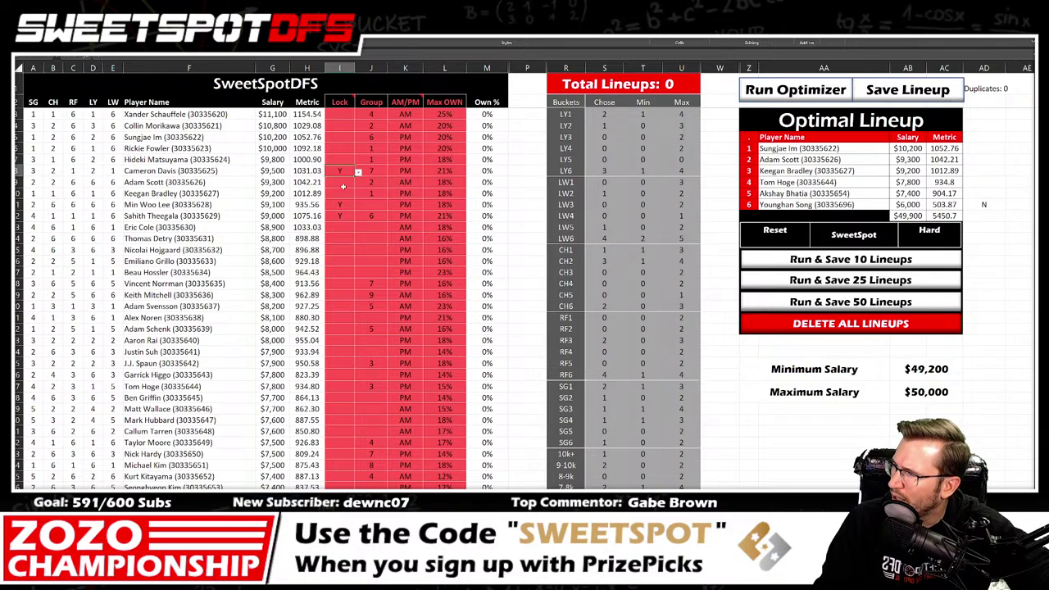
click(344, 193)
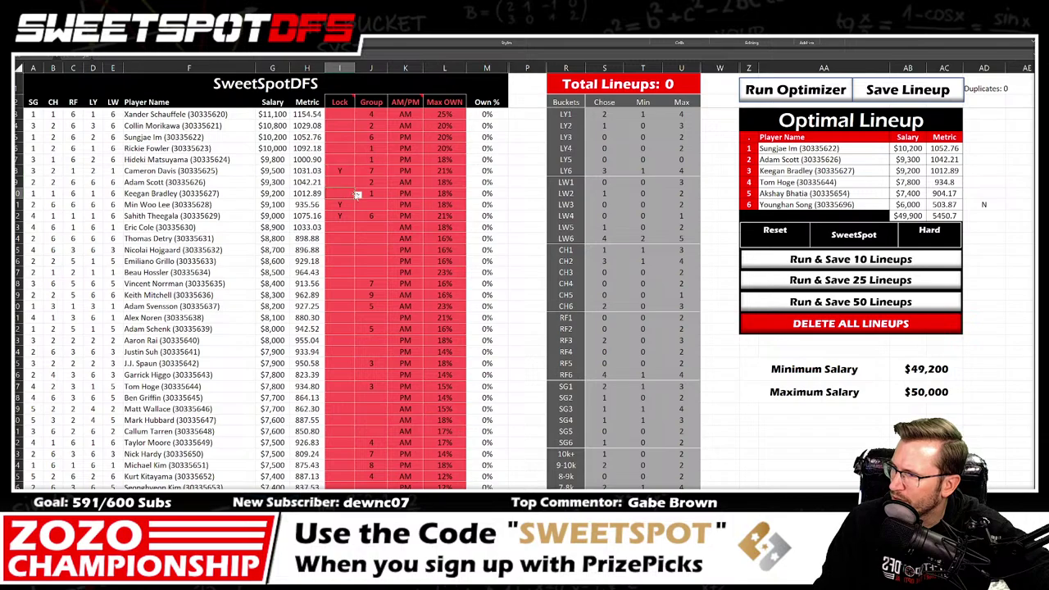
click(358, 194)
click(343, 208)
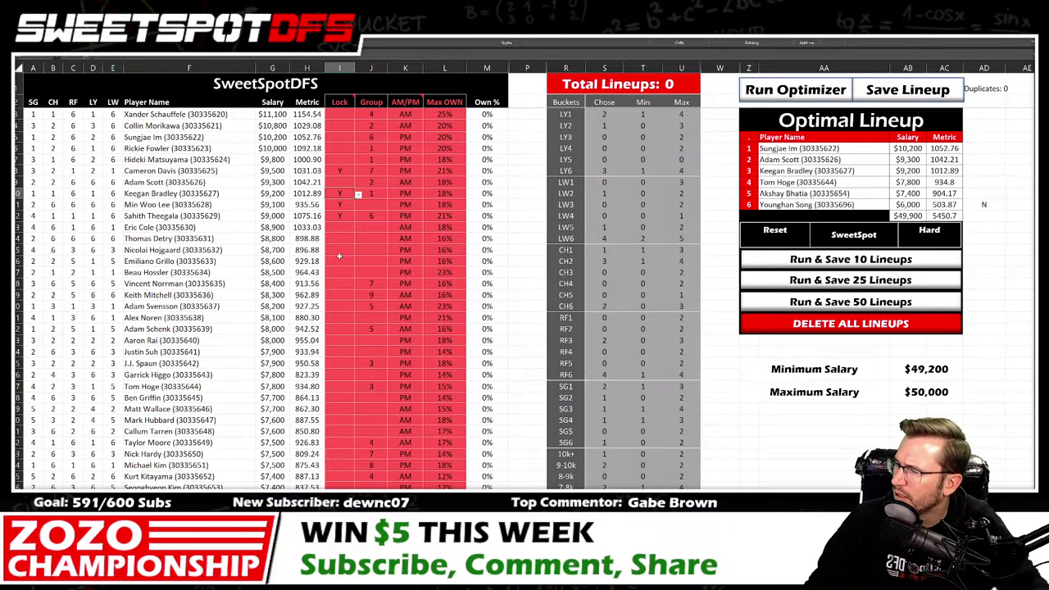
Step: Try locking Nick Hardy with Y and running the optimizer, clearing his Lock value once it has run
drag(339, 477, 347, 421)
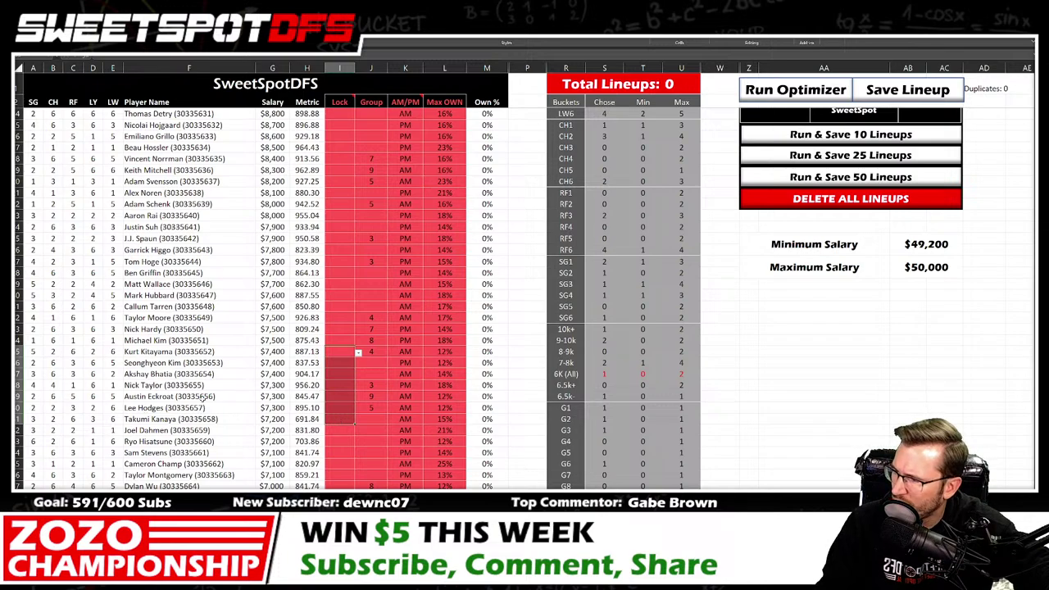
click(348, 330)
click(358, 330)
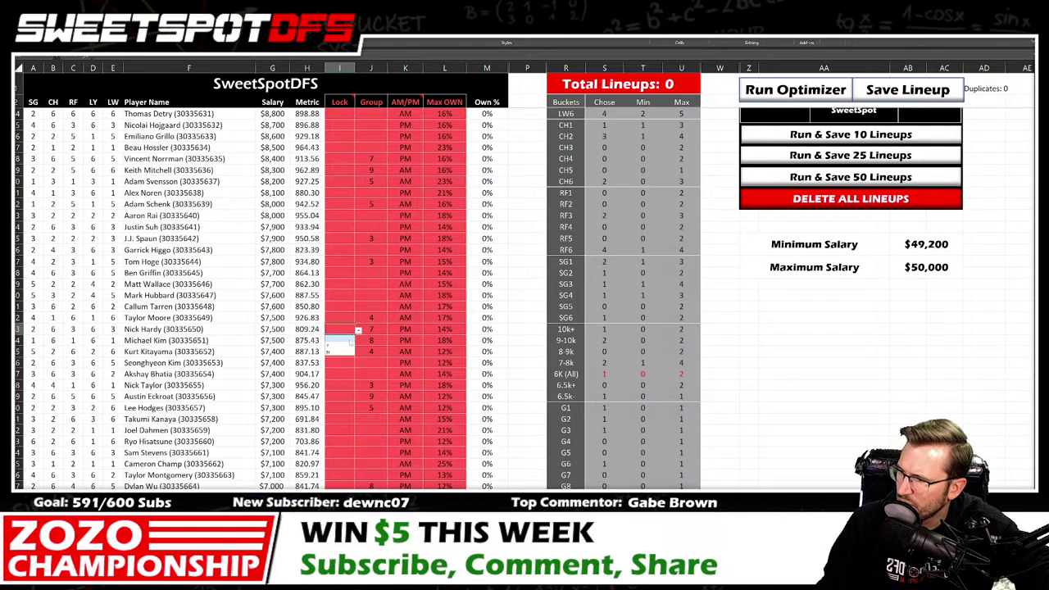
click(340, 341)
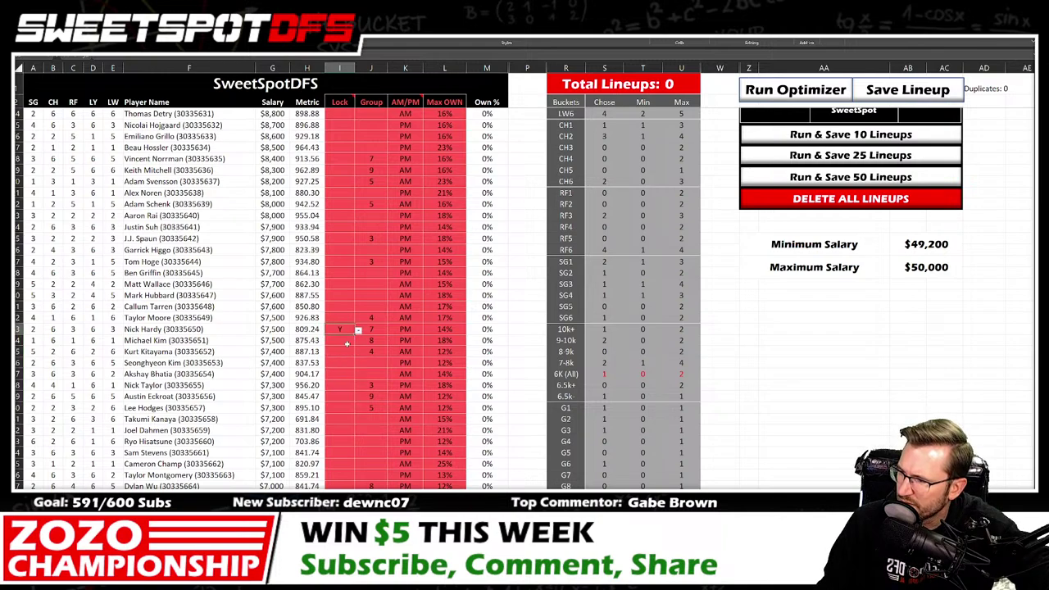
click(765, 87)
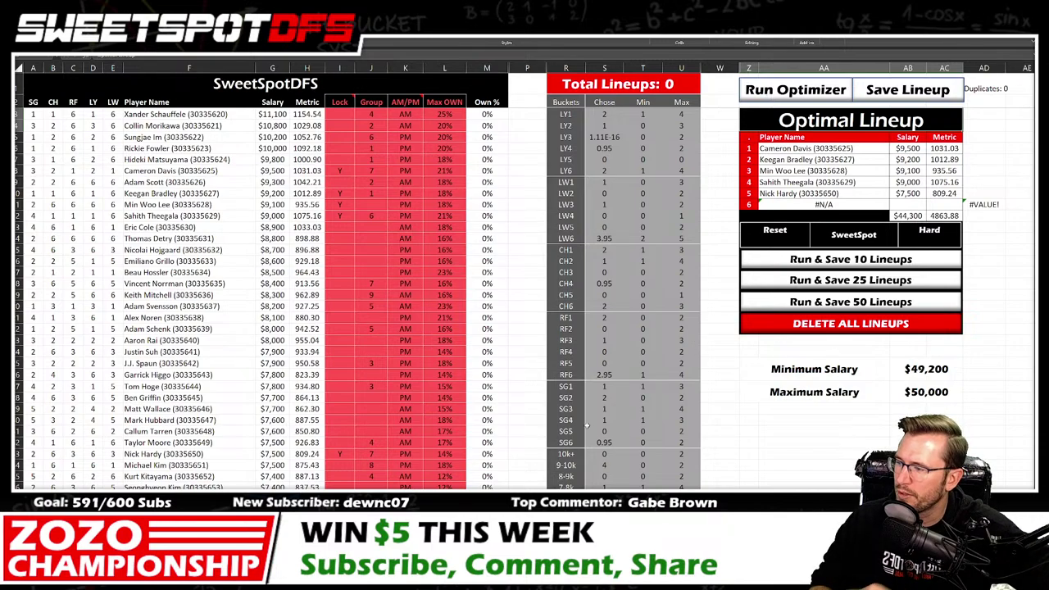
click(341, 454)
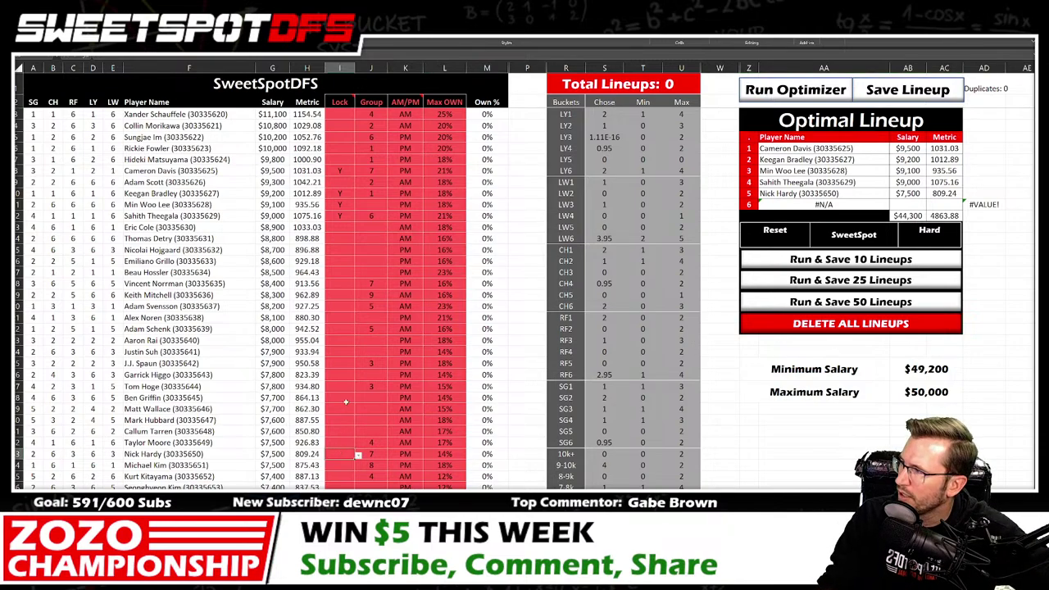
scroll(343, 402, down, 14)
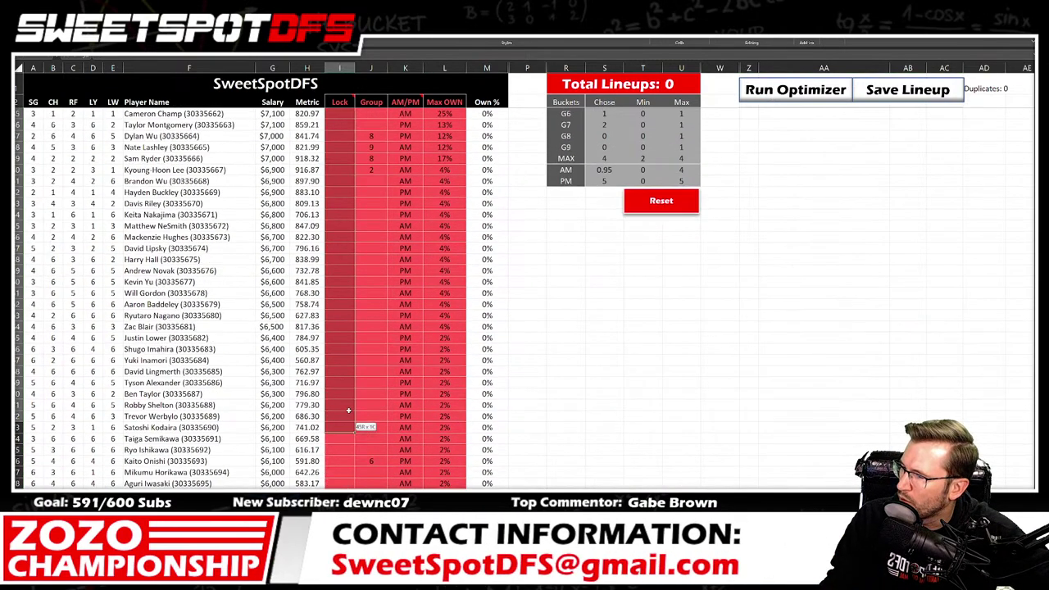
scroll(355, 455, down, 2)
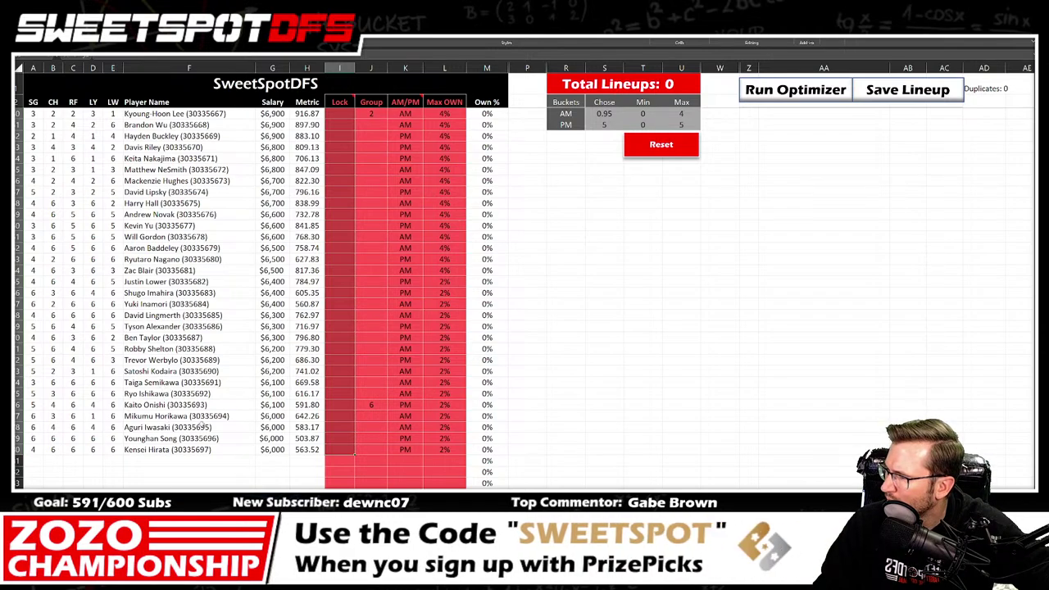
click(185, 395)
drag(184, 395, 181, 349)
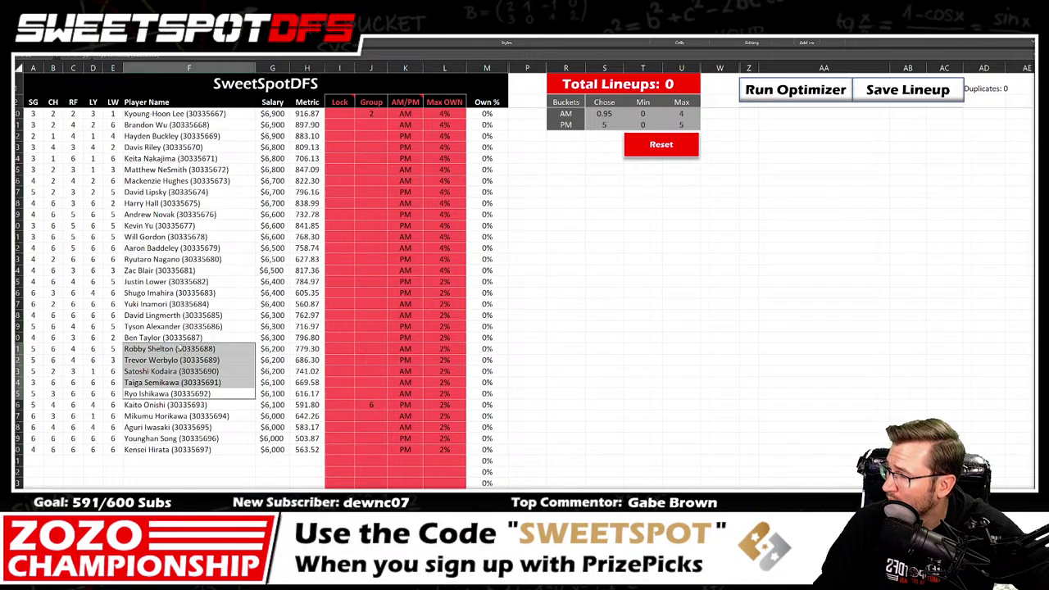
click(336, 305)
click(357, 305)
click(340, 321)
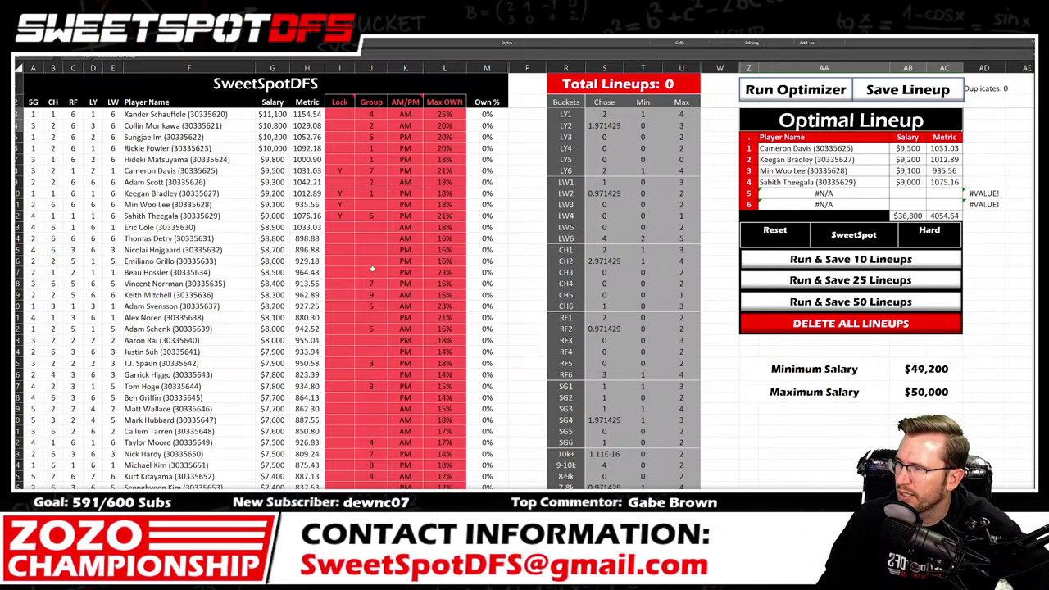
Step: Clear Keegan Bradley's Lock value and rerun the optimizer
click(340, 194)
click(358, 194)
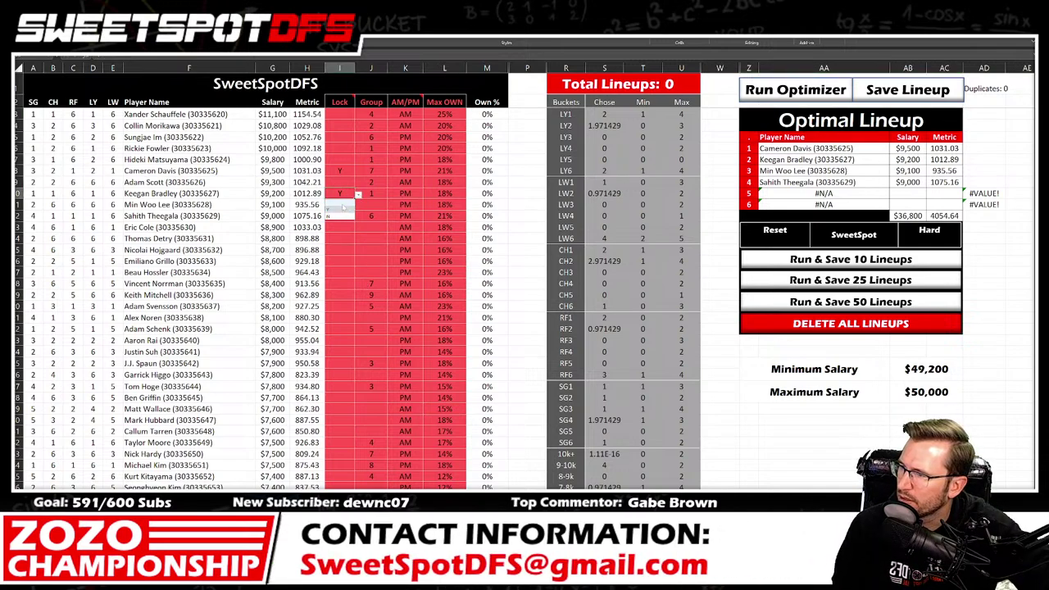
click(332, 206)
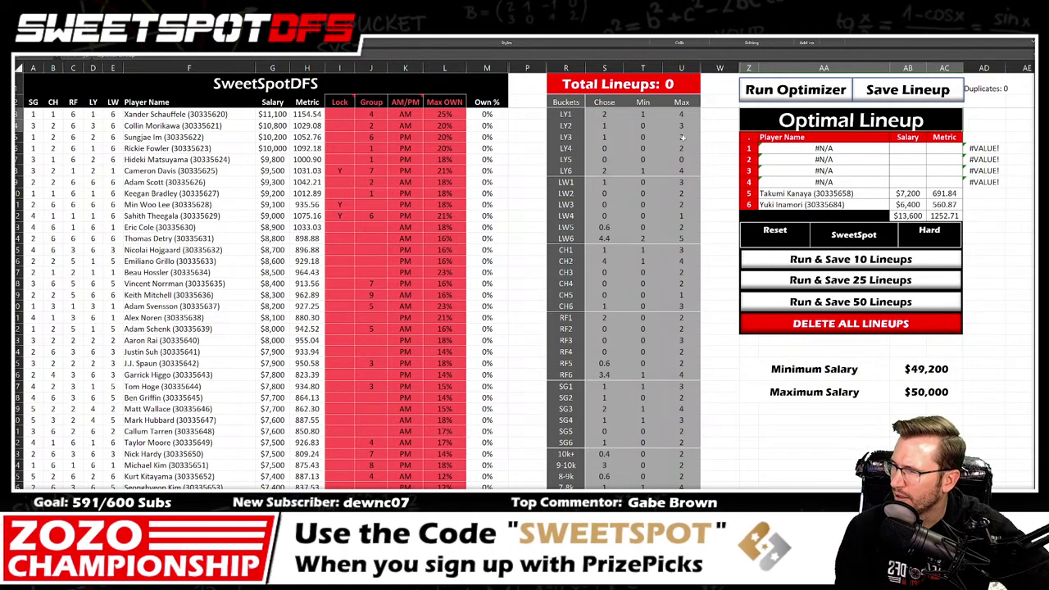
Step: Check the Lock and AM/PM values of the locked golfers, from Min Woo Lee down to Yuki Inamori
click(415, 216)
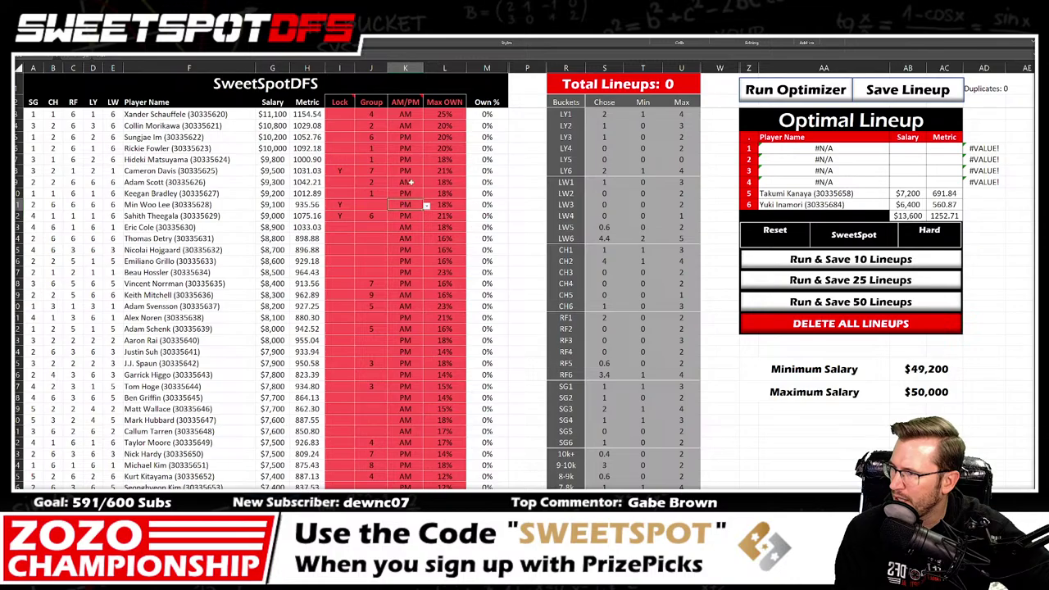
click(339, 398)
scroll(341, 410, down, 5)
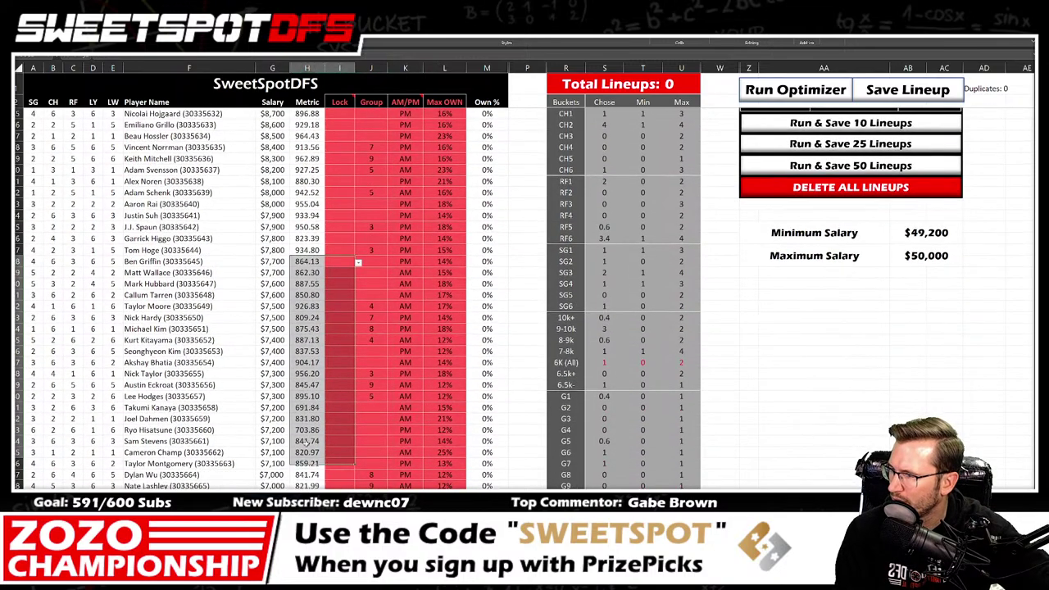
scroll(307, 427, down, 12)
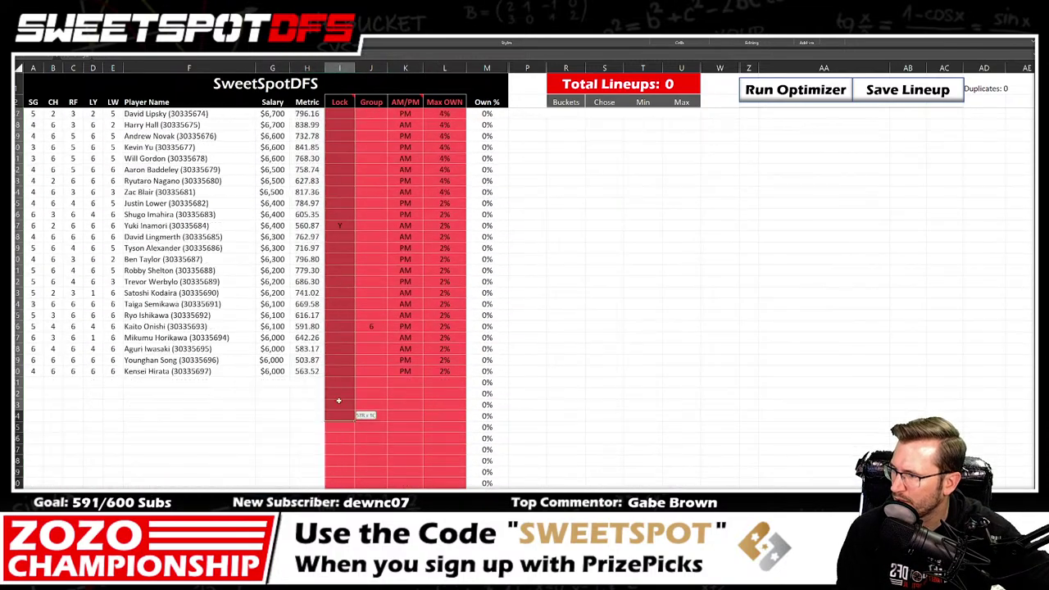
click(400, 226)
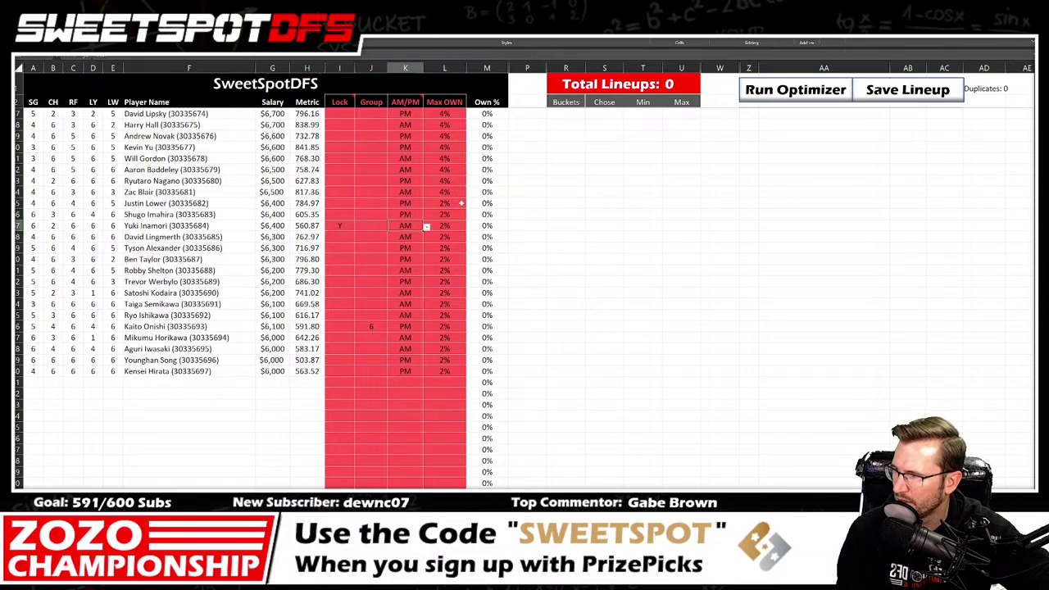
drag(1030, 219, 1031, 220)
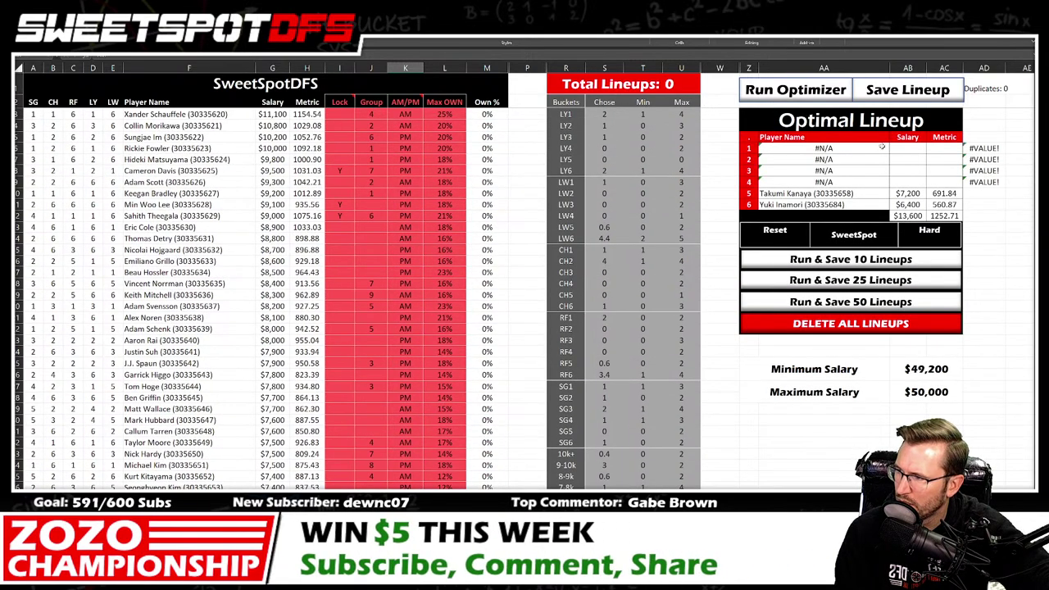
Step: Clear Sahith Theegala's Lock value and rerun the optimizer
click(340, 205)
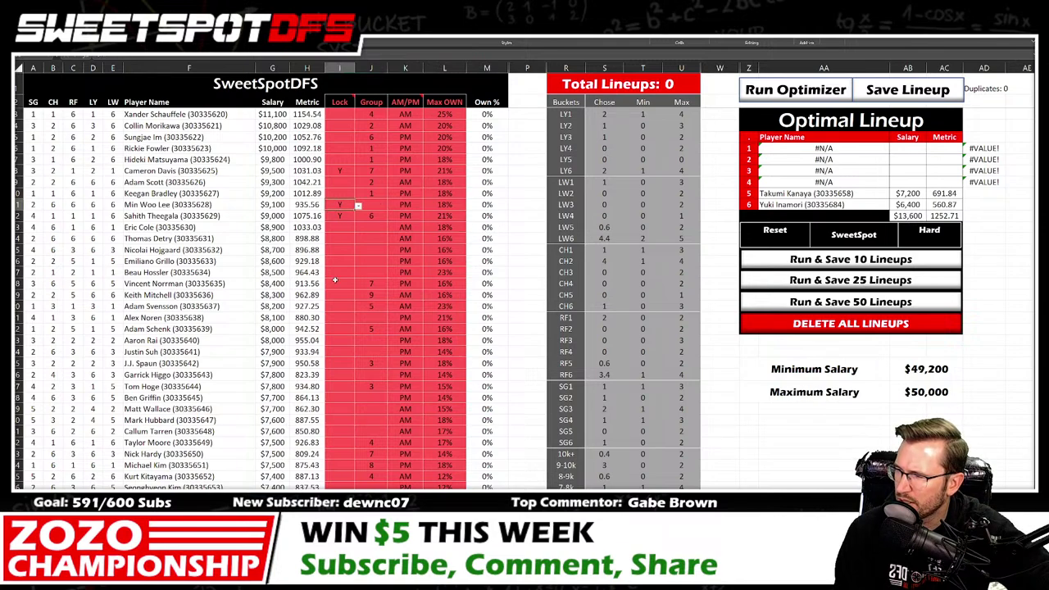
click(342, 216)
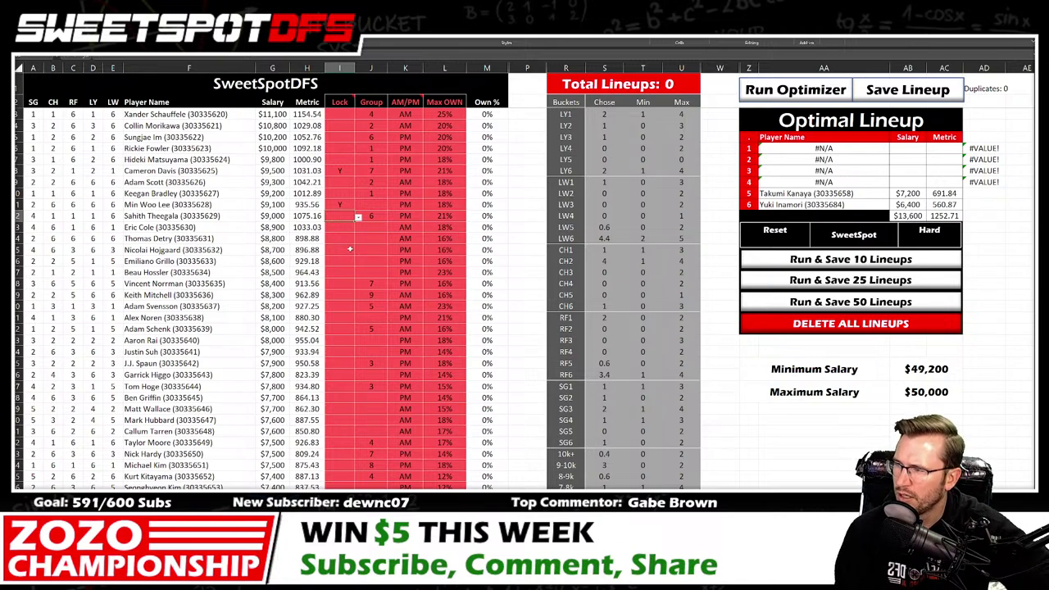
click(763, 95)
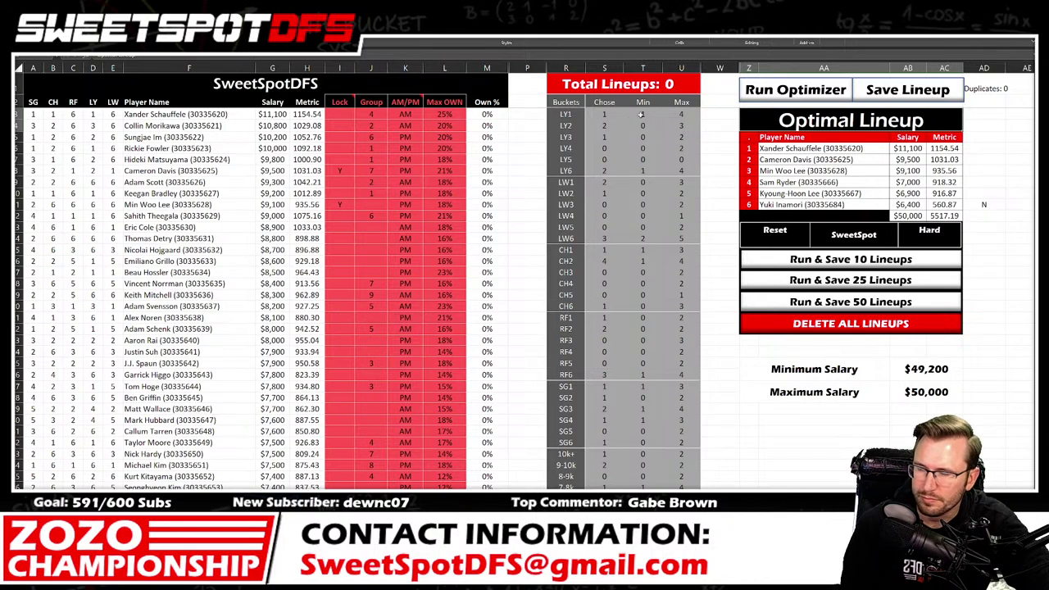
Step: Highlight the nonzero Min values of buckets SG4, SG3, SG1, RF6, CH2, CH1, LW6, LY6 and LY1 to review them
drag(637, 115, 647, 453)
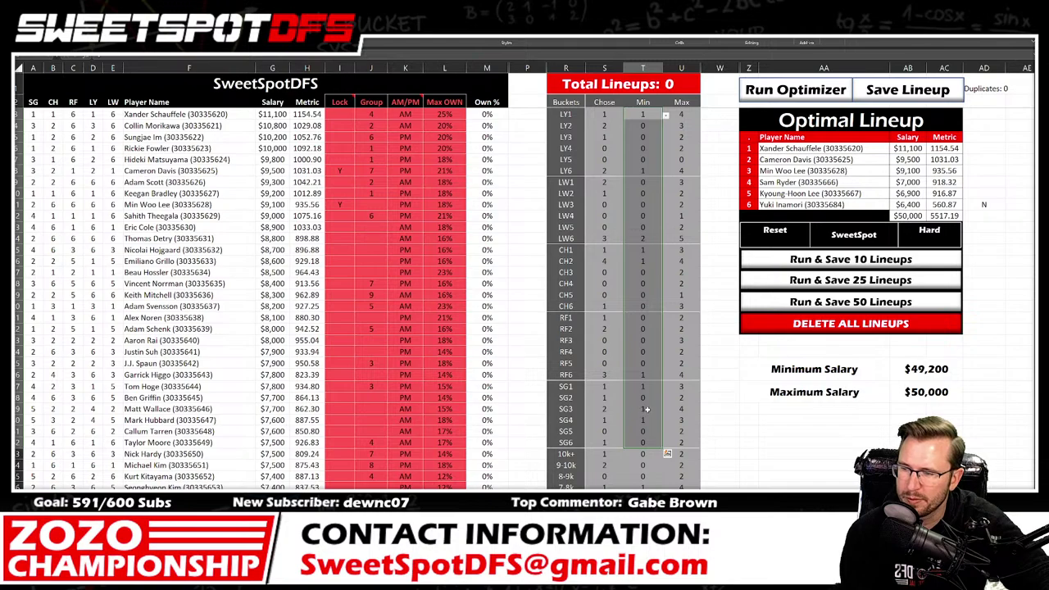
drag(639, 409, 643, 419)
ctrl+click(644, 375)
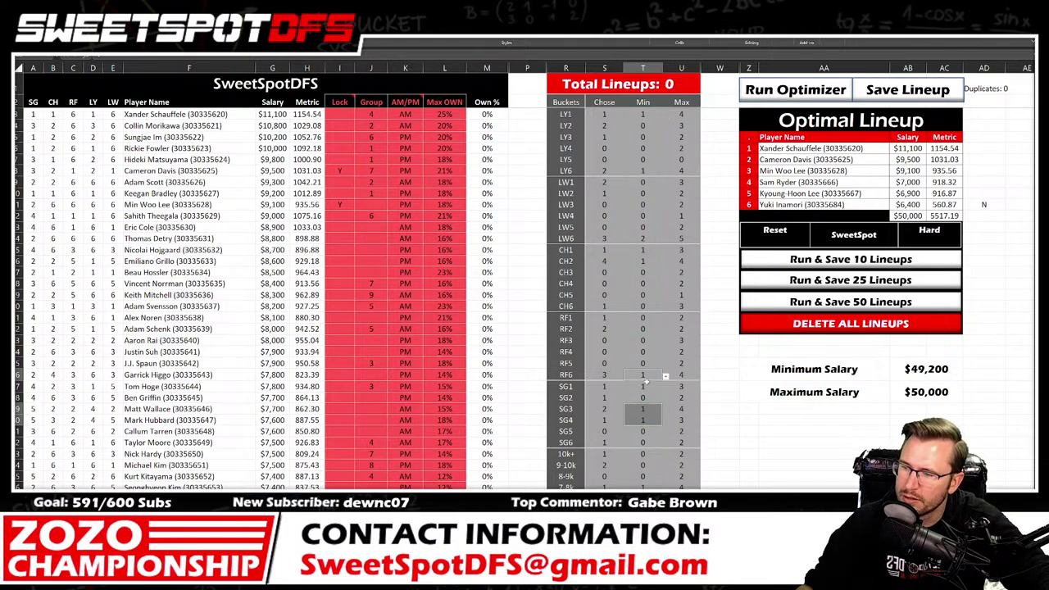
ctrl+click(645, 386)
ctrl+click(644, 261)
ctrl+click(644, 250)
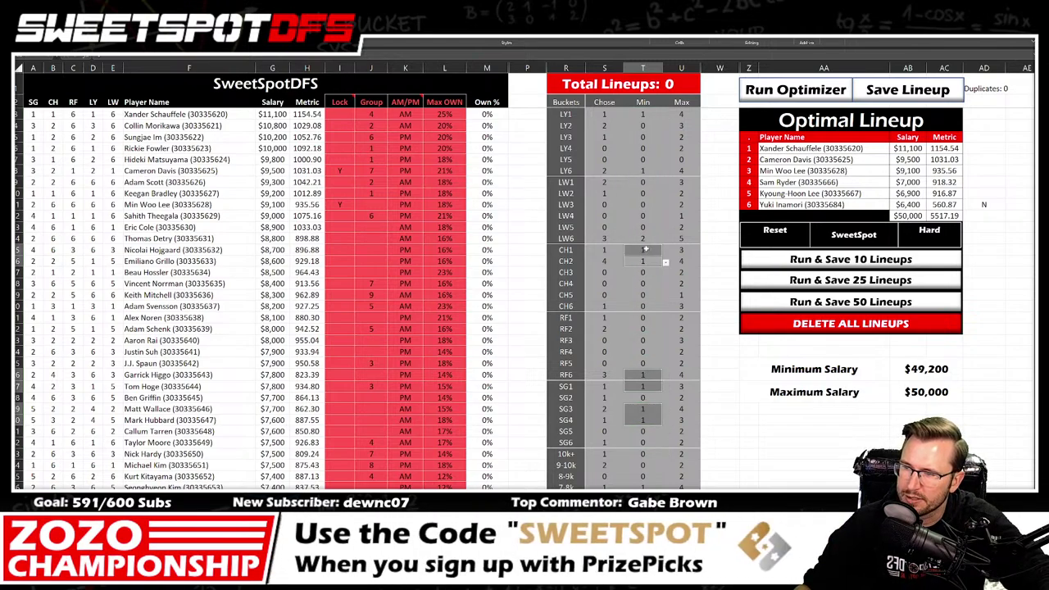
ctrl+click(645, 239)
ctrl+click(650, 171)
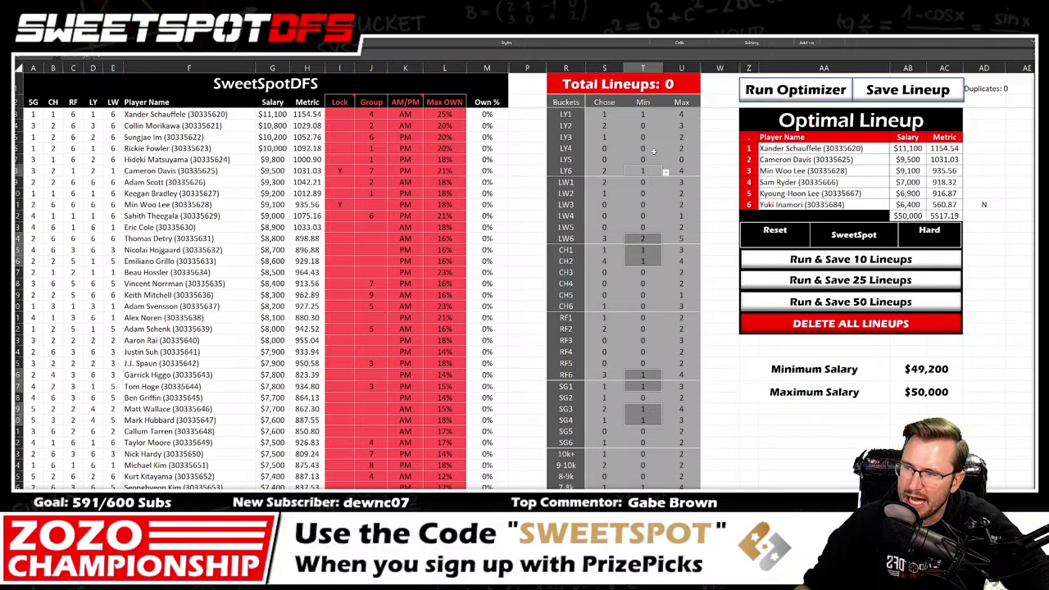
ctrl+click(653, 115)
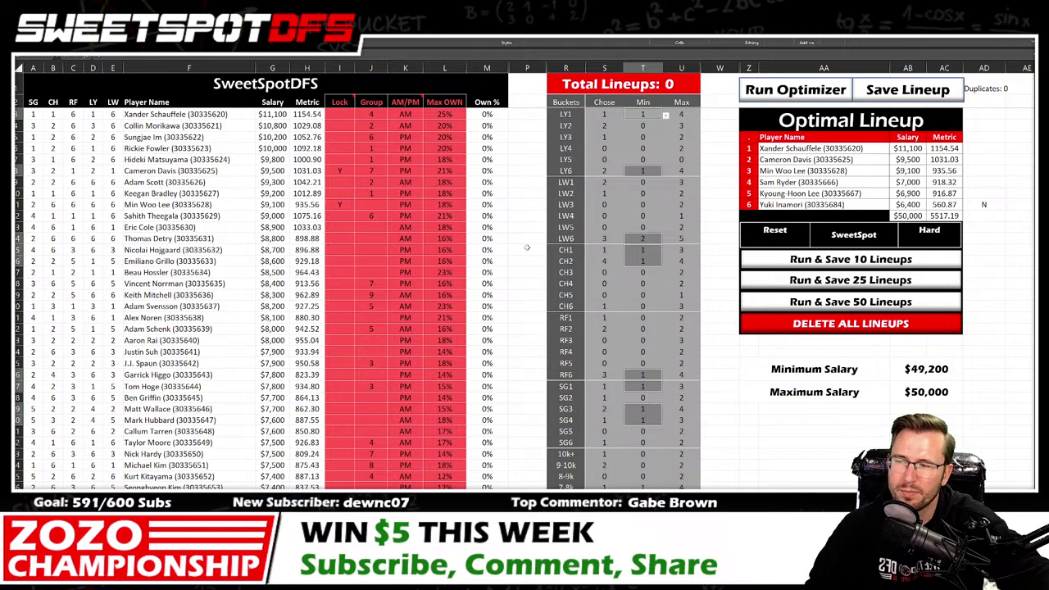
Step: Review the Min values again for LY1, LY6, LW6, CH1, CH2, RF6, SG1, SG3 and 7-8k, and Yuki Inamori's lineup salary and metric
click(646, 114)
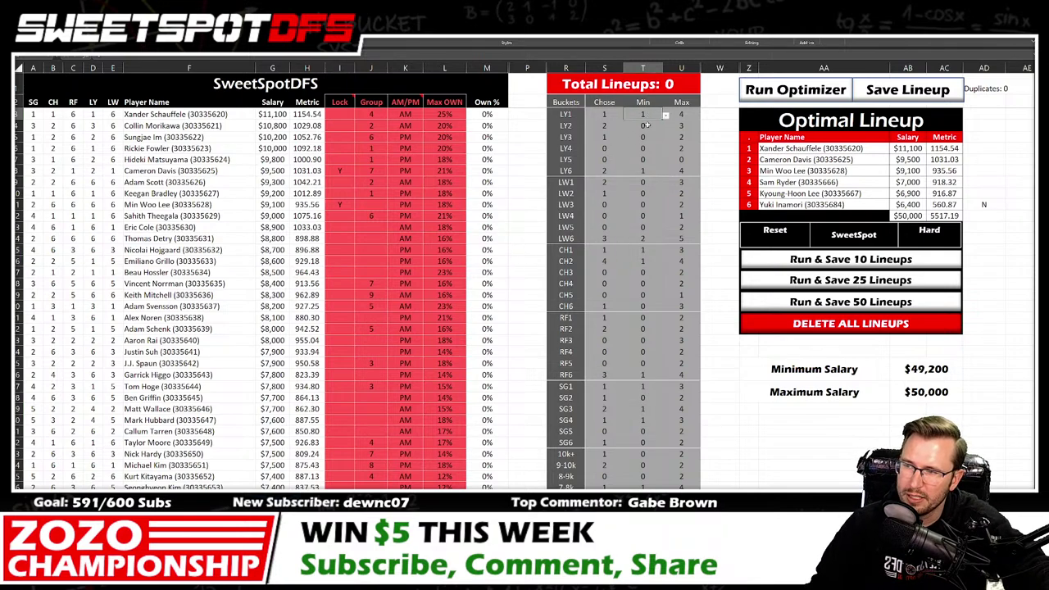
ctrl+click(647, 171)
ctrl+click(647, 238)
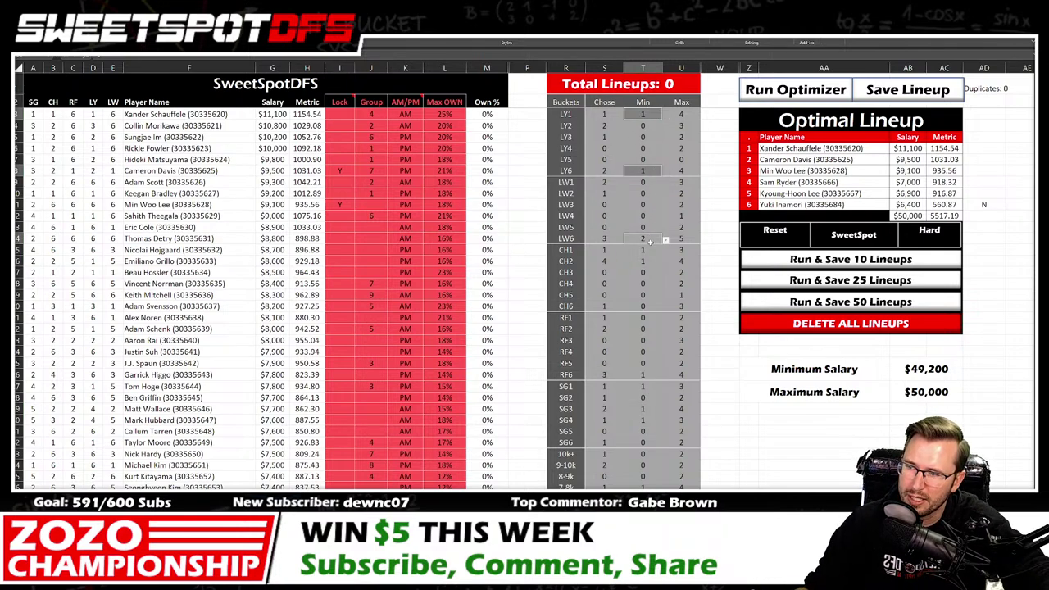
ctrl+click(647, 250)
ctrl+click(648, 260)
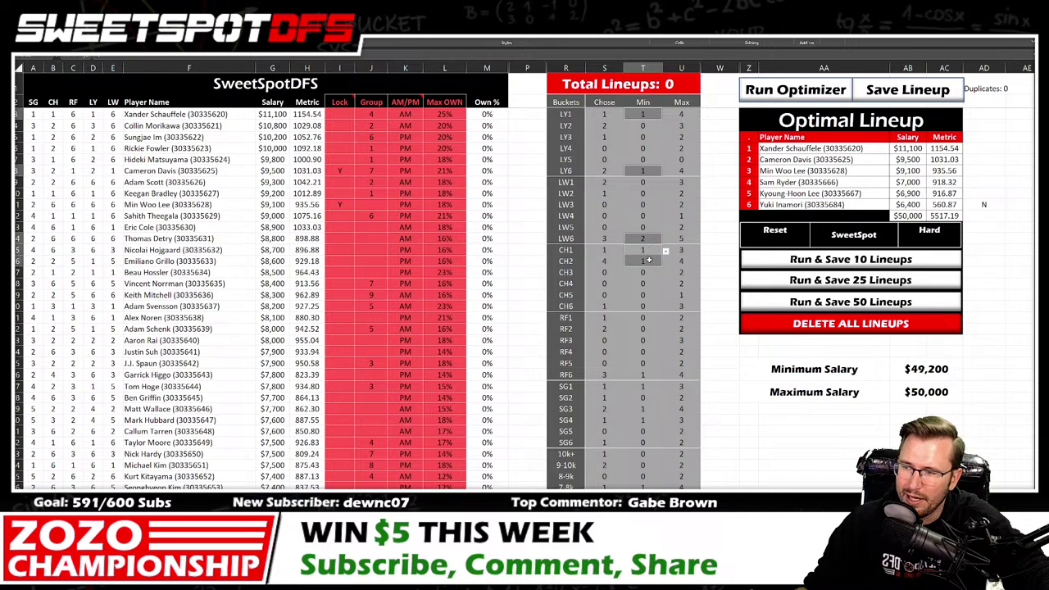
ctrl+click(648, 374)
ctrl+click(654, 386)
ctrl+click(652, 409)
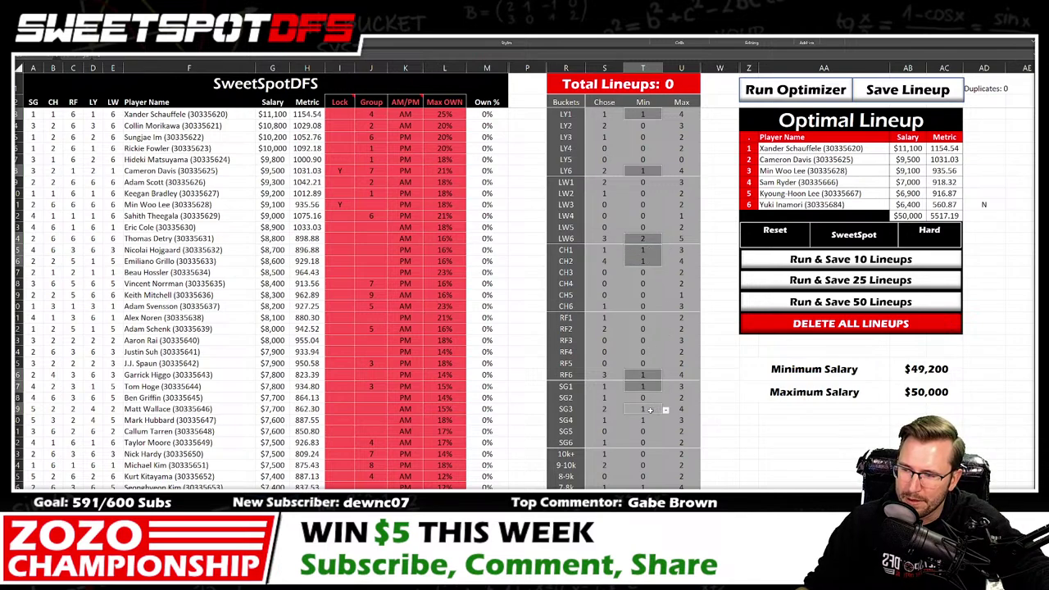
ctrl+click(649, 486)
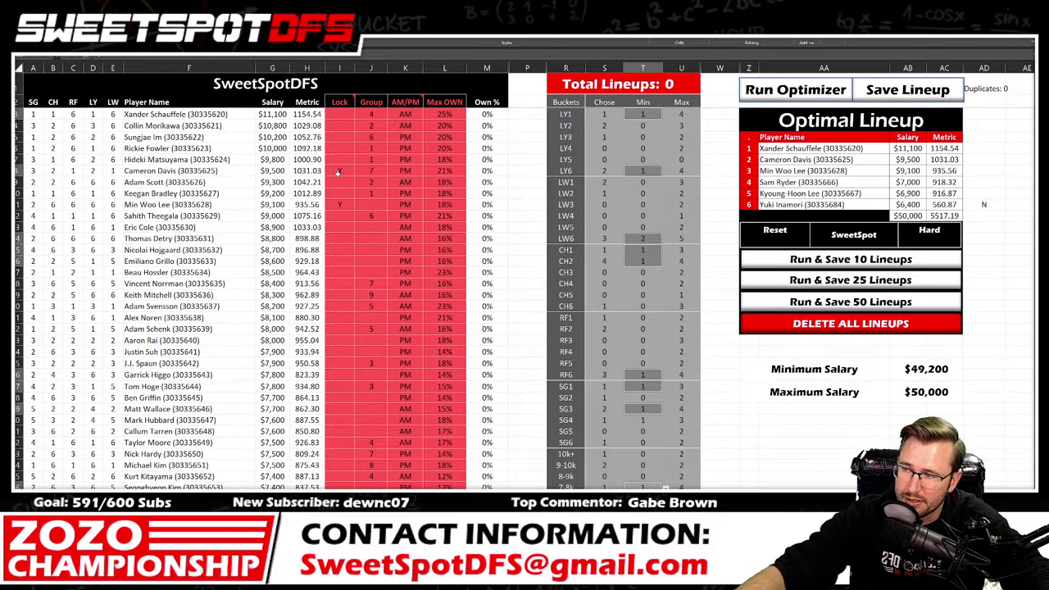
drag(789, 205, 943, 205)
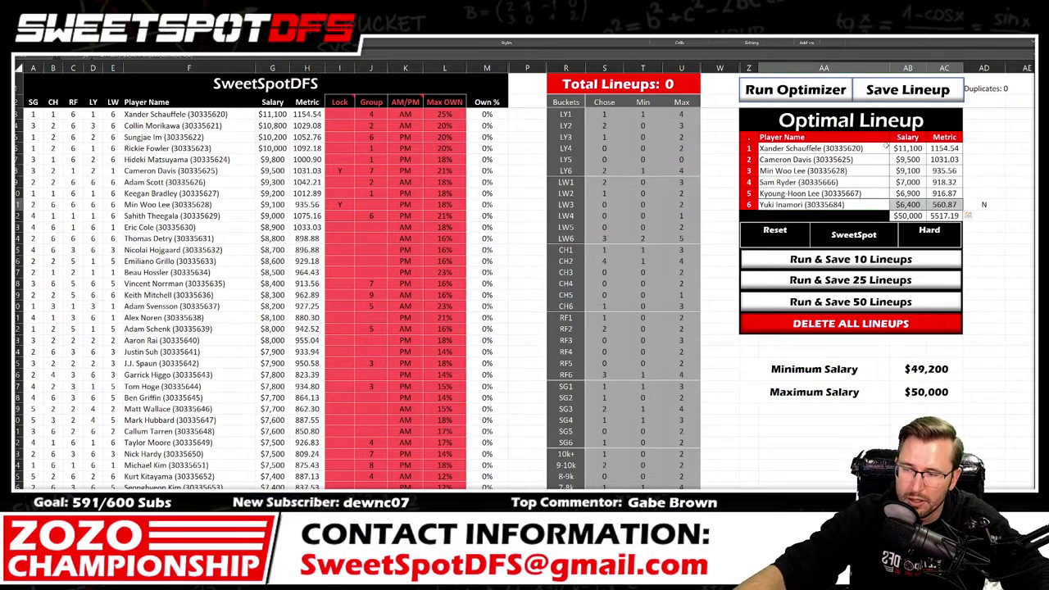
Step: Exclude Kyoung-Hoon Lee by setting his Lock value to N and rerun the optimizer
click(346, 171)
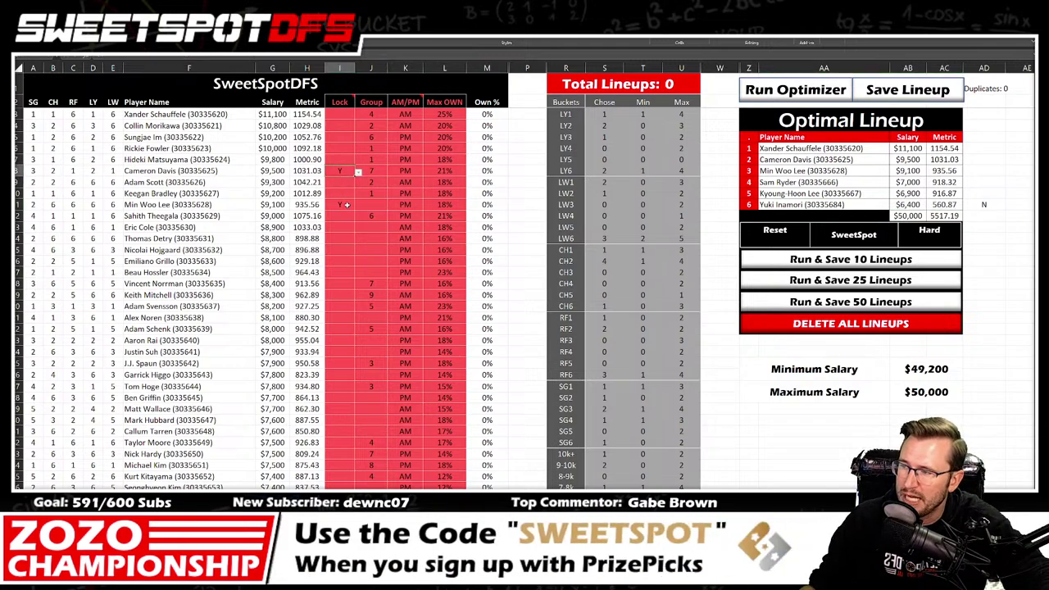
click(347, 205)
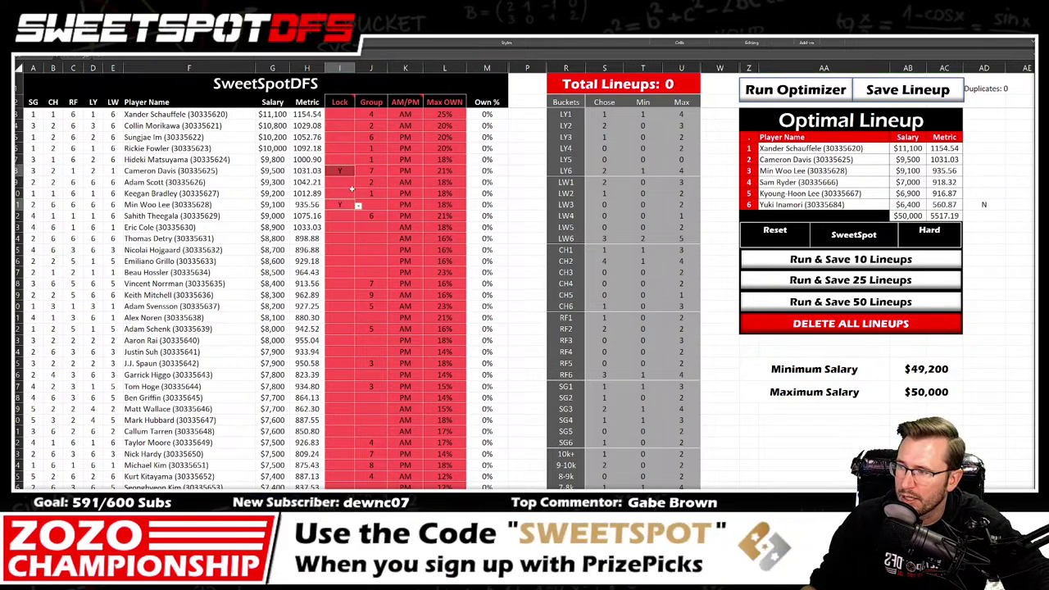
click(347, 193)
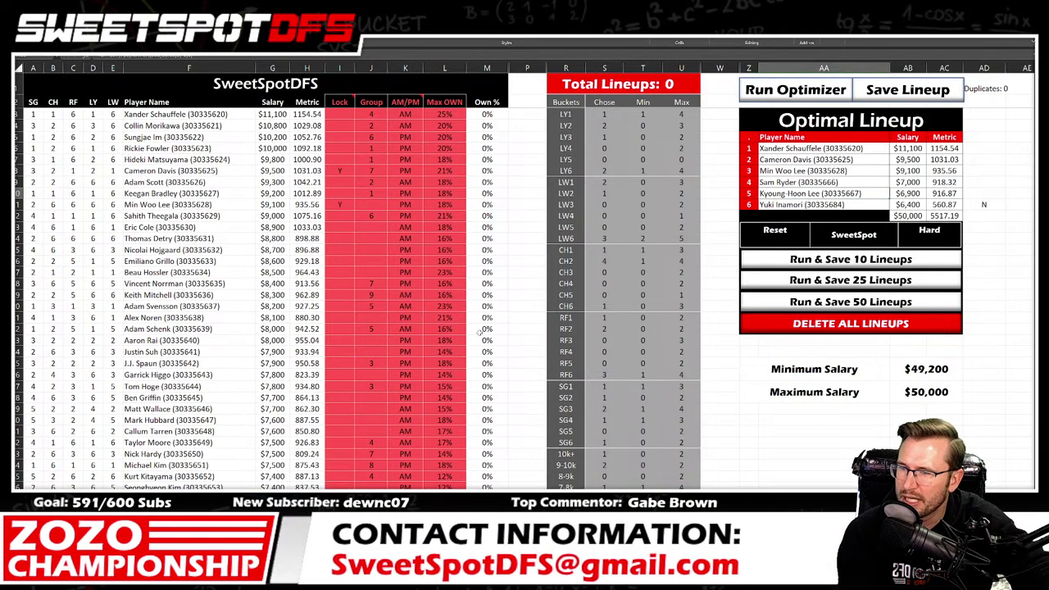
scroll(357, 398, down, 3)
scroll(339, 368, down, 5)
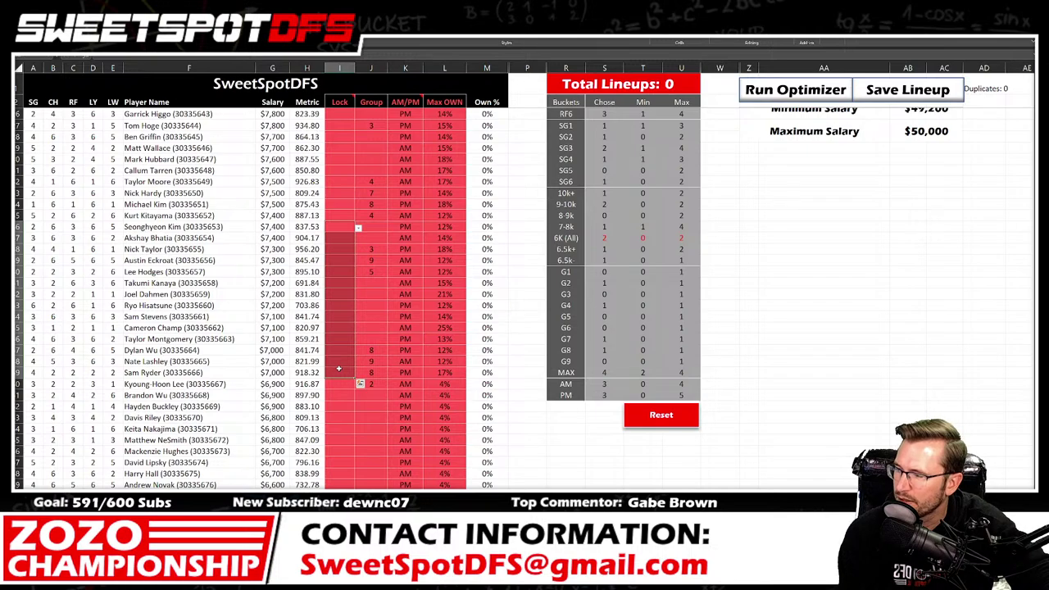
click(358, 385)
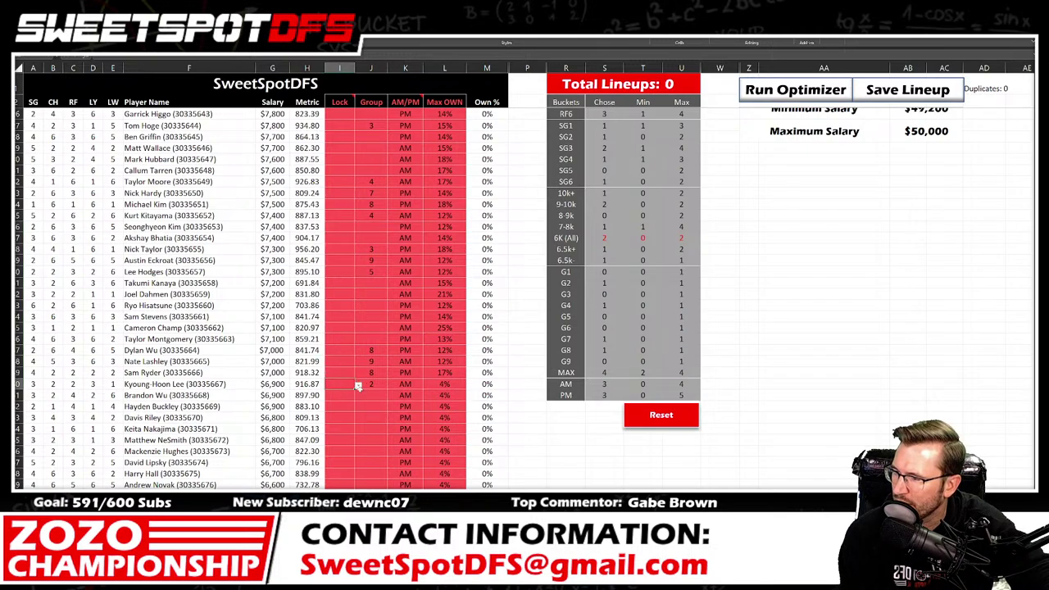
click(358, 385)
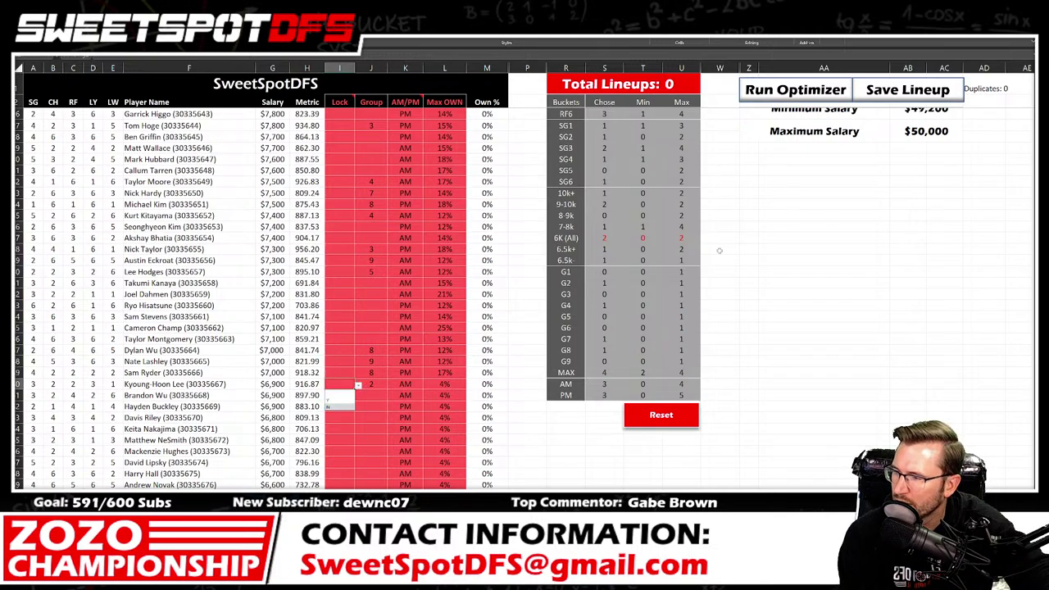
click(340, 408)
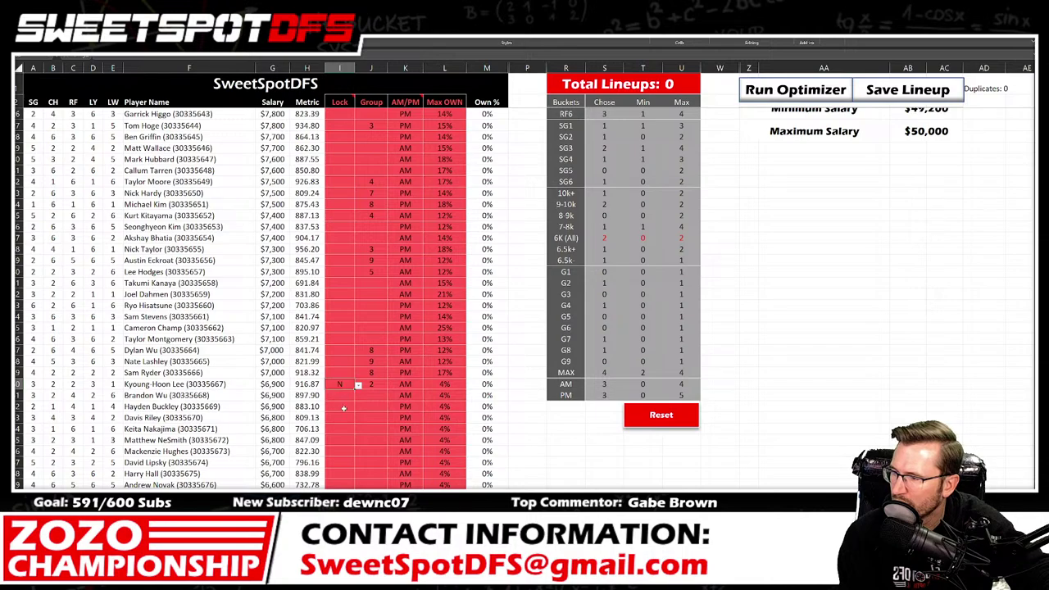
click(799, 90)
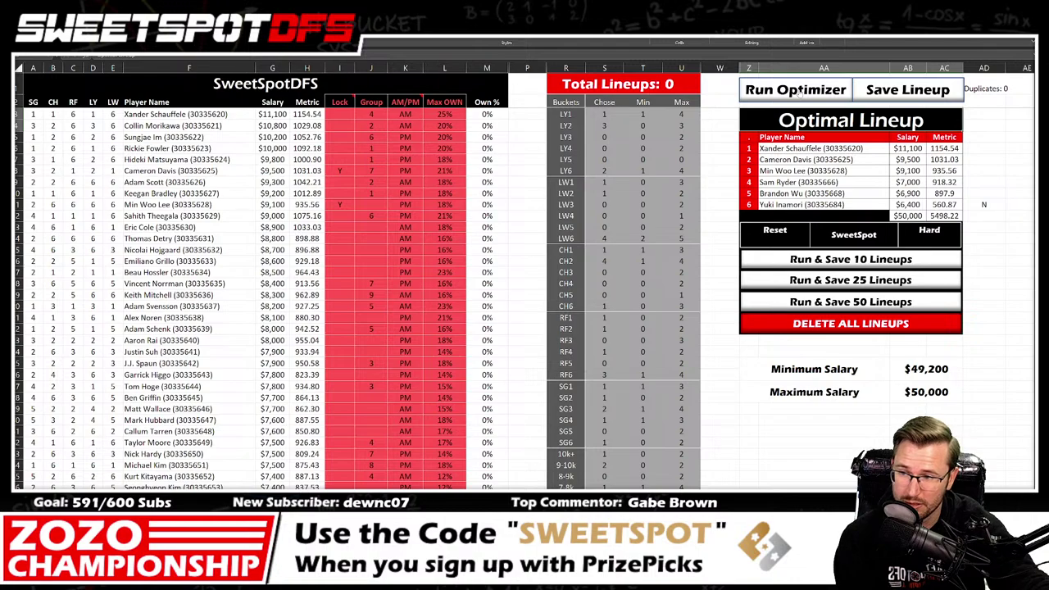
Step: Save the lineup containing Brandon Wu and move its saved row, from Salary Used to Points, below the comparison list, leaving one blank row
click(885, 90)
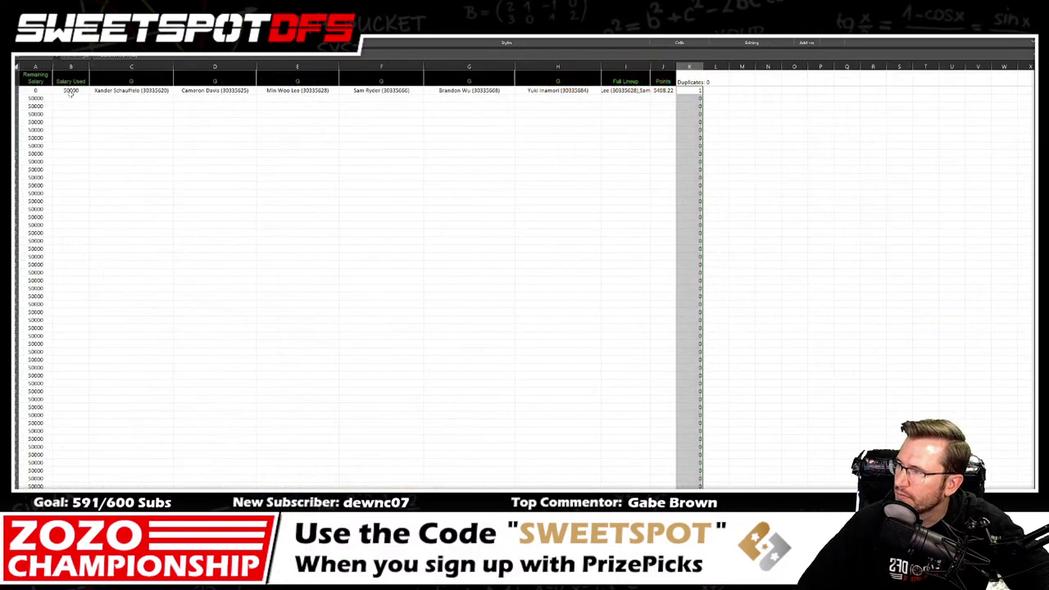
drag(72, 93, 648, 97)
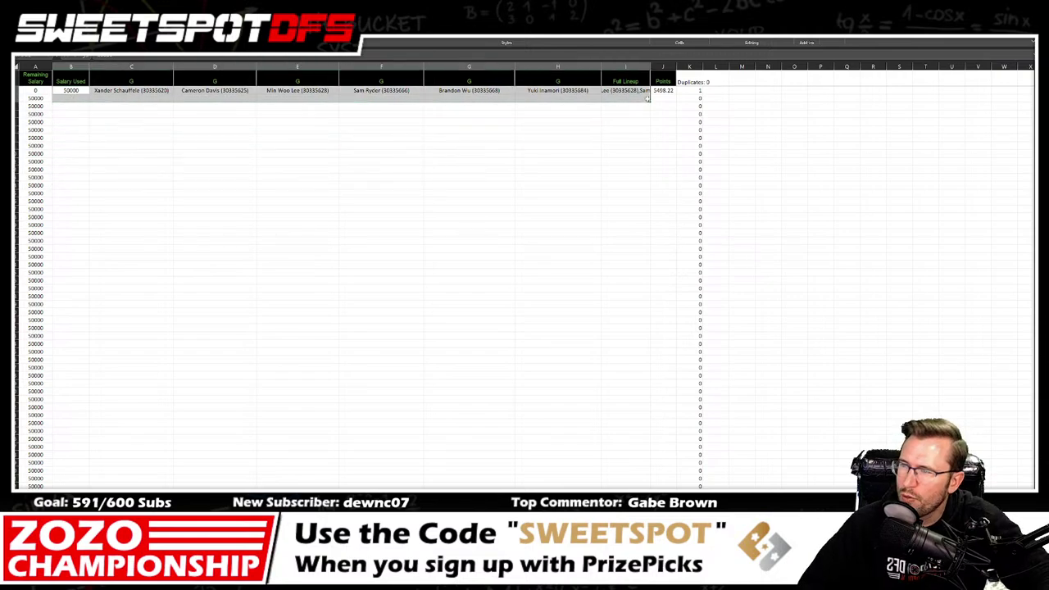
click(304, 496)
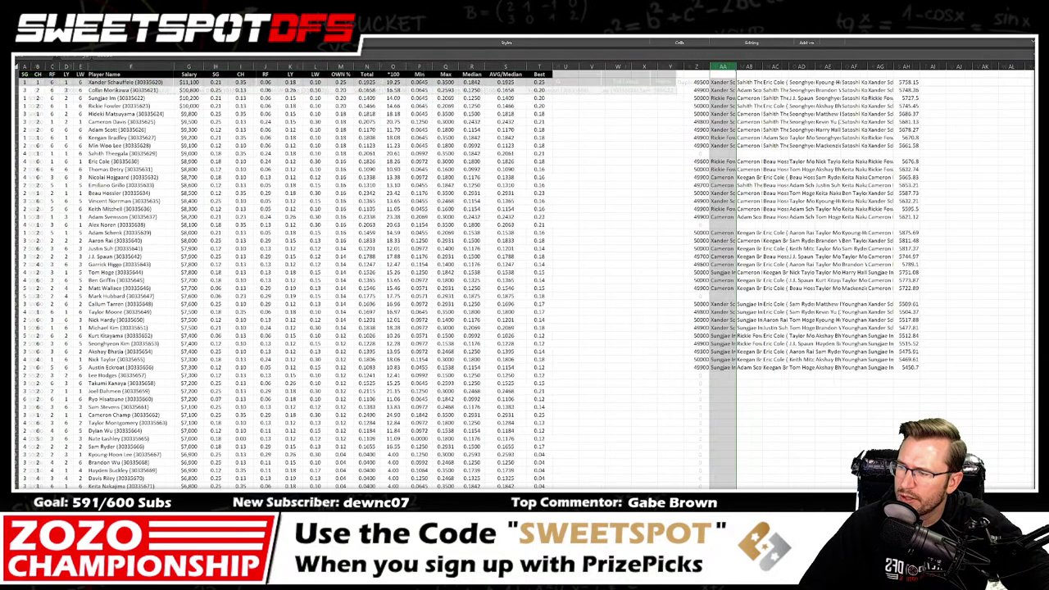
click(697, 382)
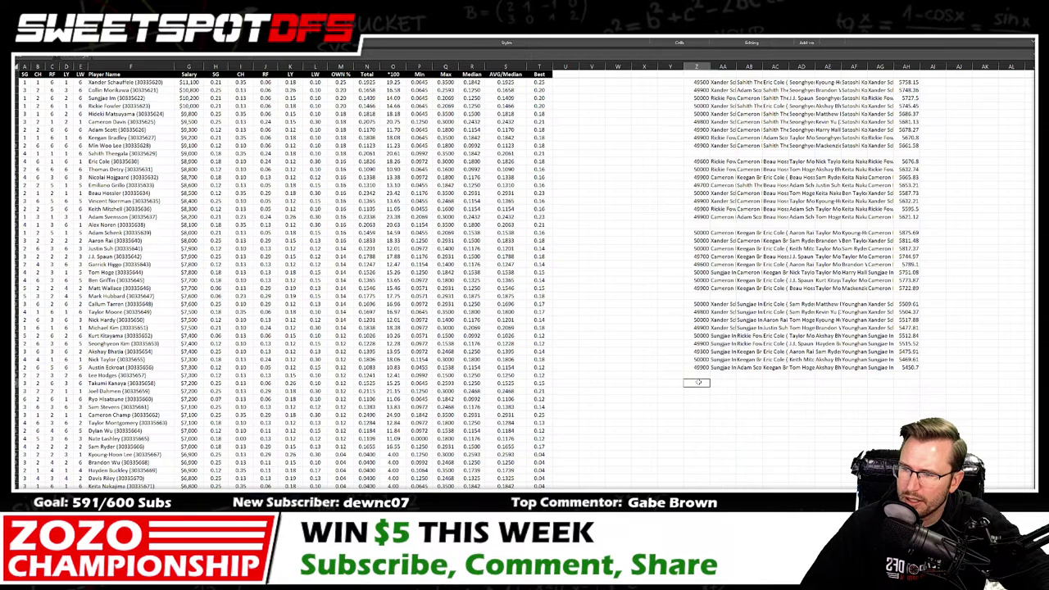
right_click(697, 382)
click(730, 164)
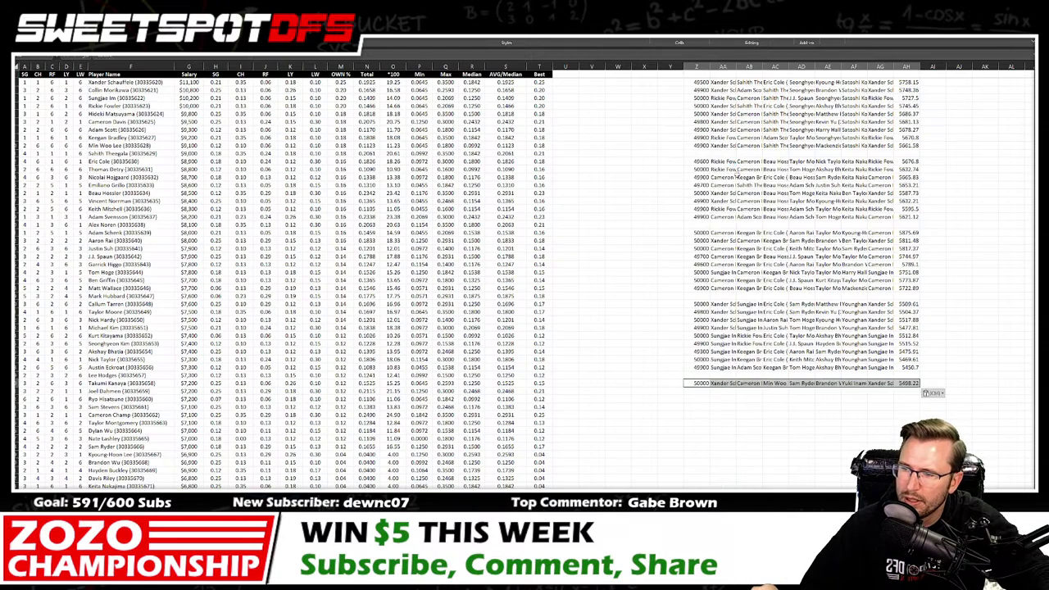
key(ctrl+Page_Up)
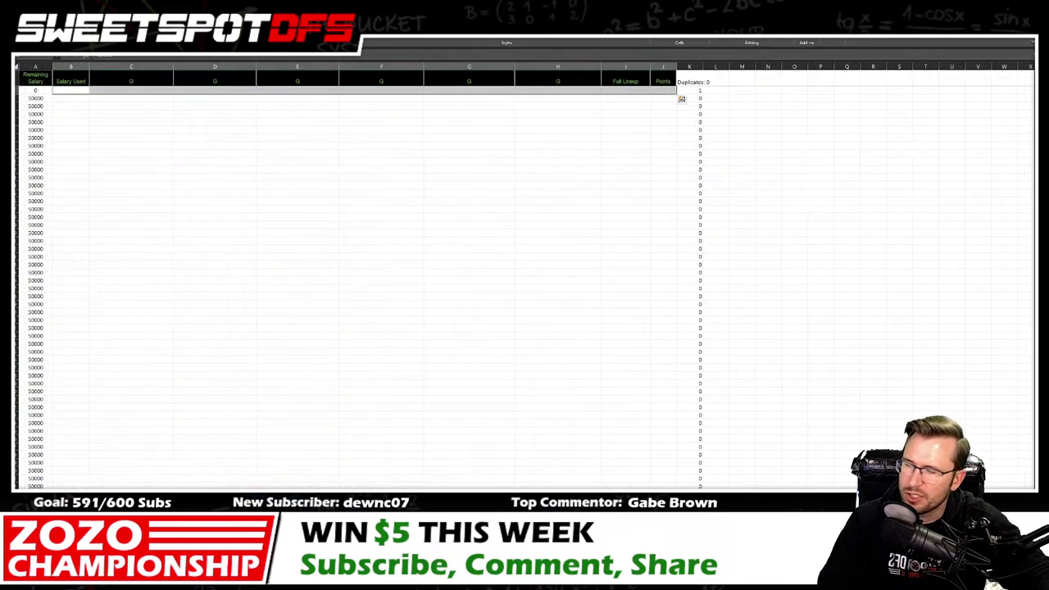
key(ctrl+Page_Up)
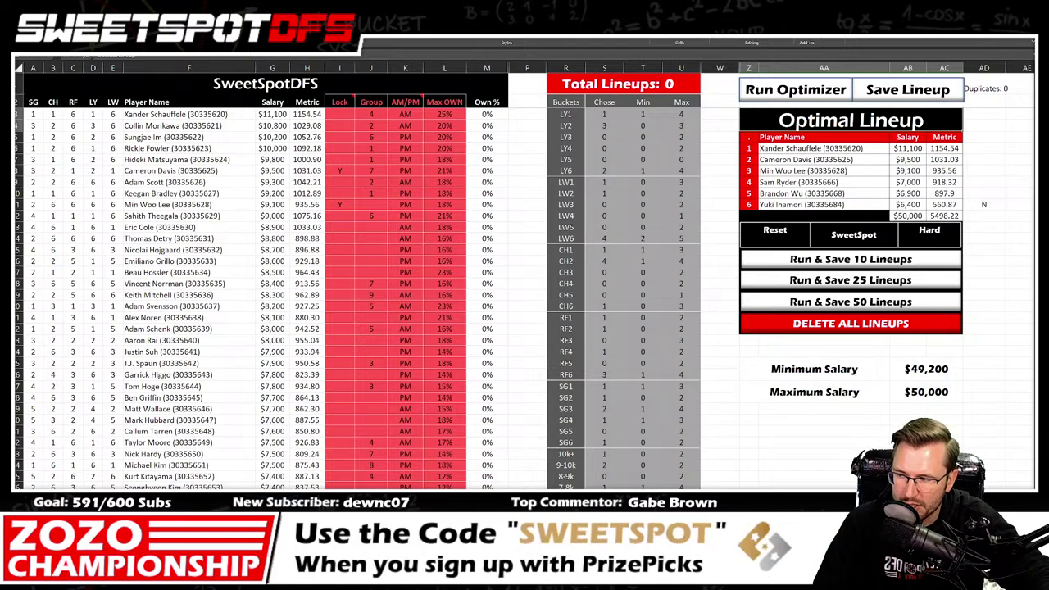
Step: Exclude Brandon Wu by setting his Lock value to N and rerun the optimizer
drag(339, 454, 351, 368)
drag(340, 282, 347, 327)
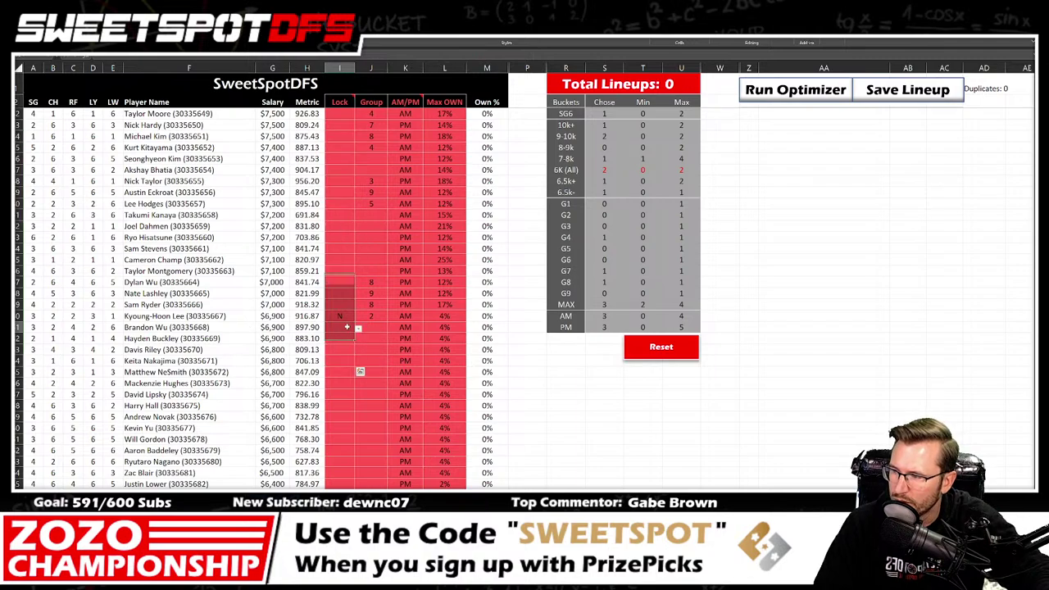
click(358, 328)
click(344, 352)
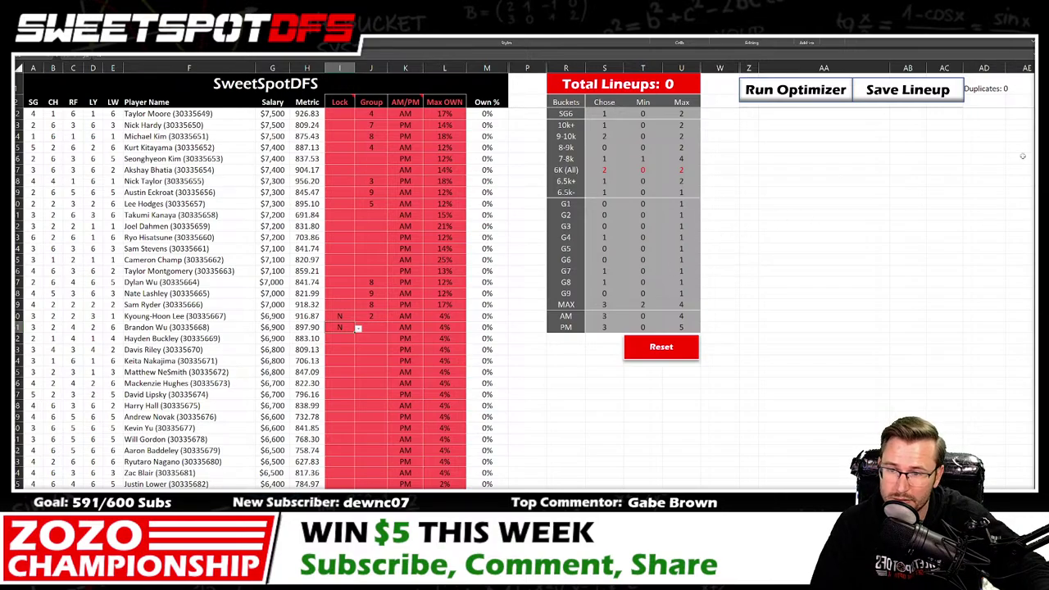
scroll(1017, 172, up, 10)
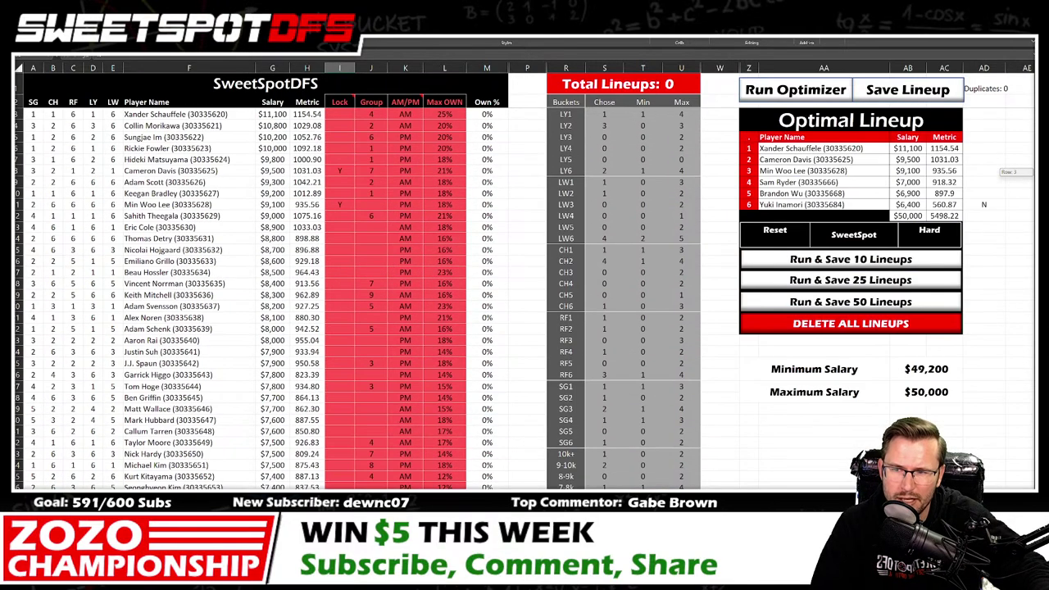
click(1015, 127)
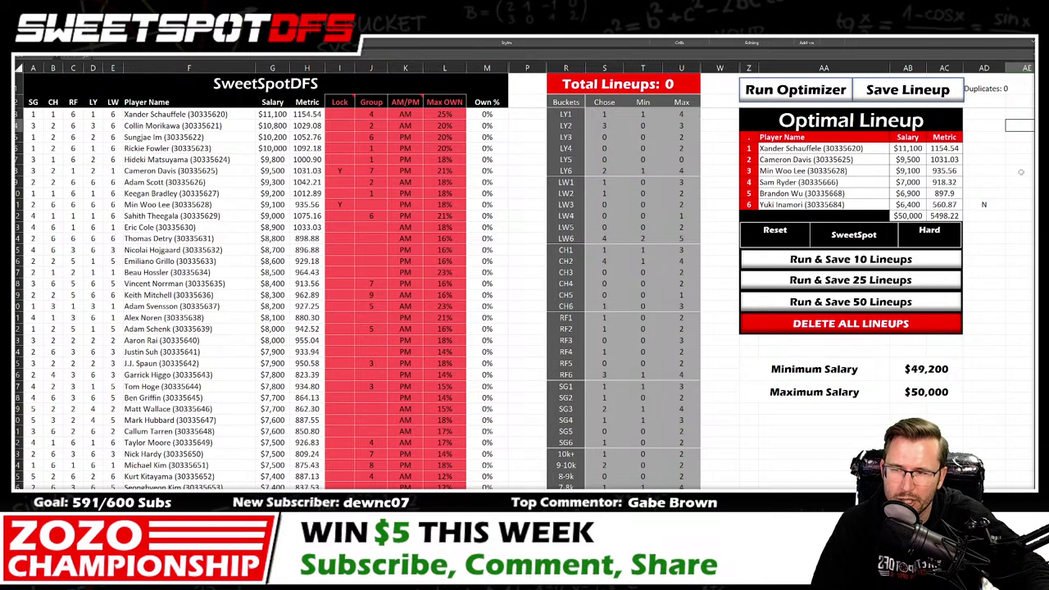
click(1021, 149)
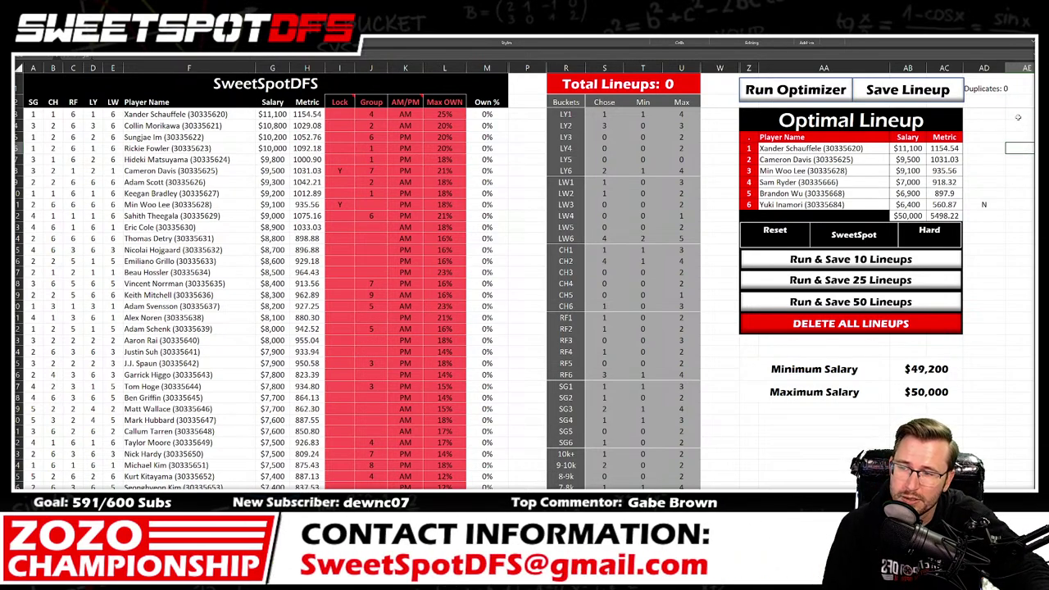
click(802, 90)
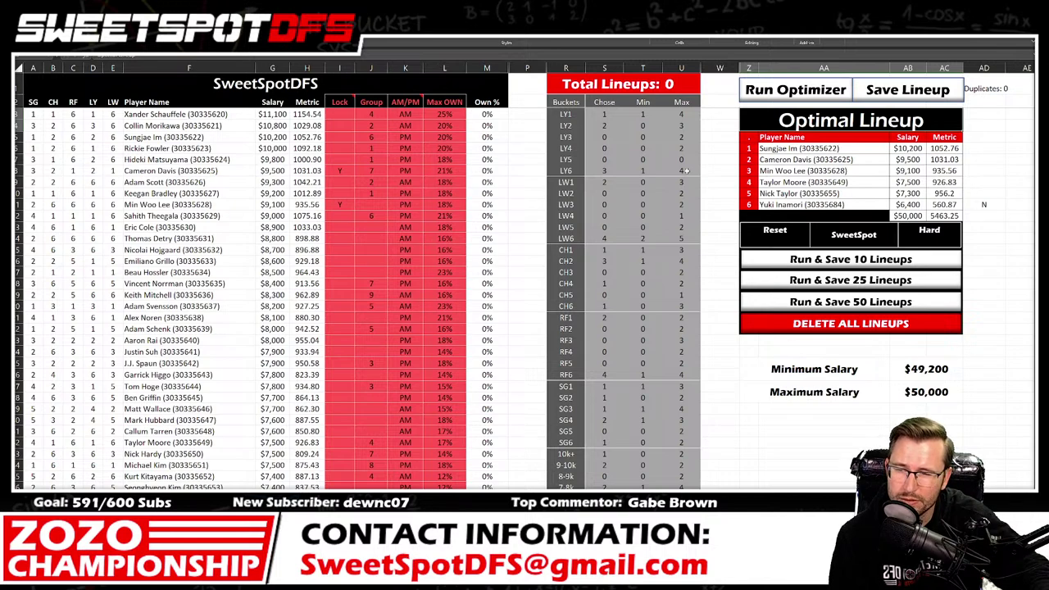
Step: Exclude Nick Taylor by setting his Lock value to N and rerun the optimizer
drag(807, 182, 818, 192)
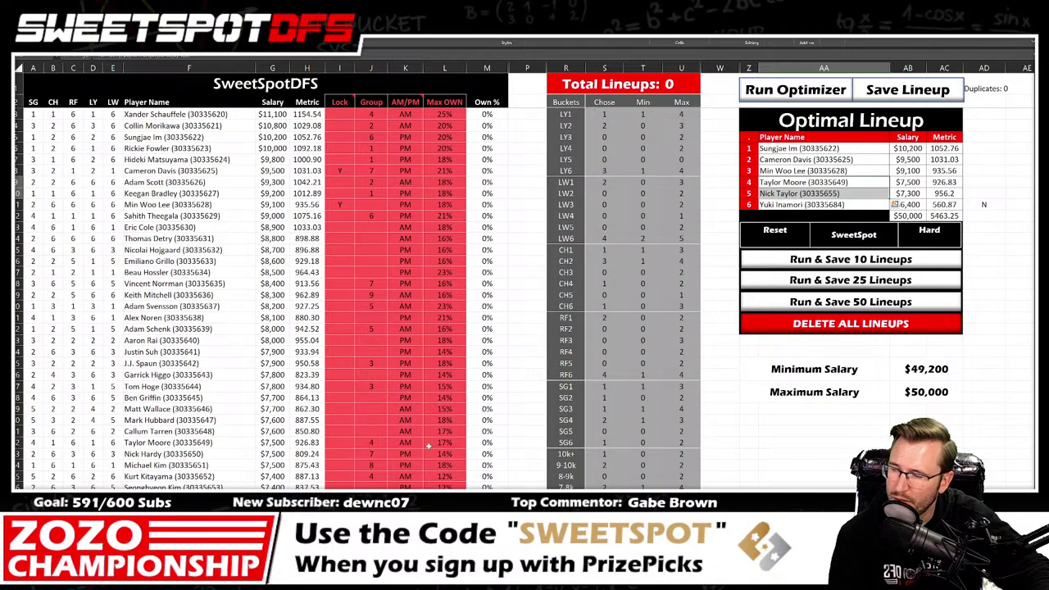
scroll(348, 483, down, 3)
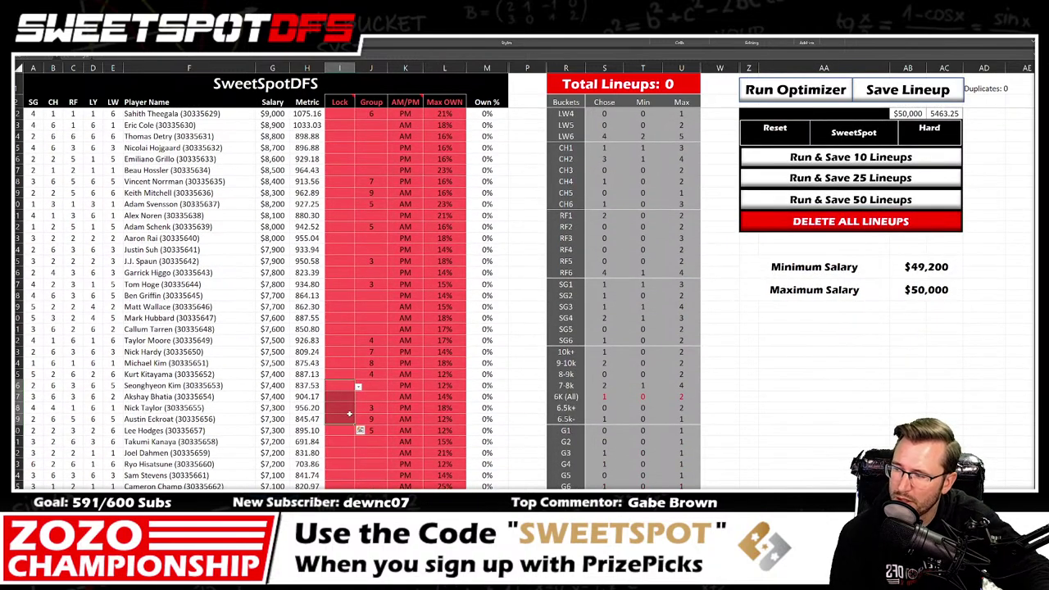
click(344, 408)
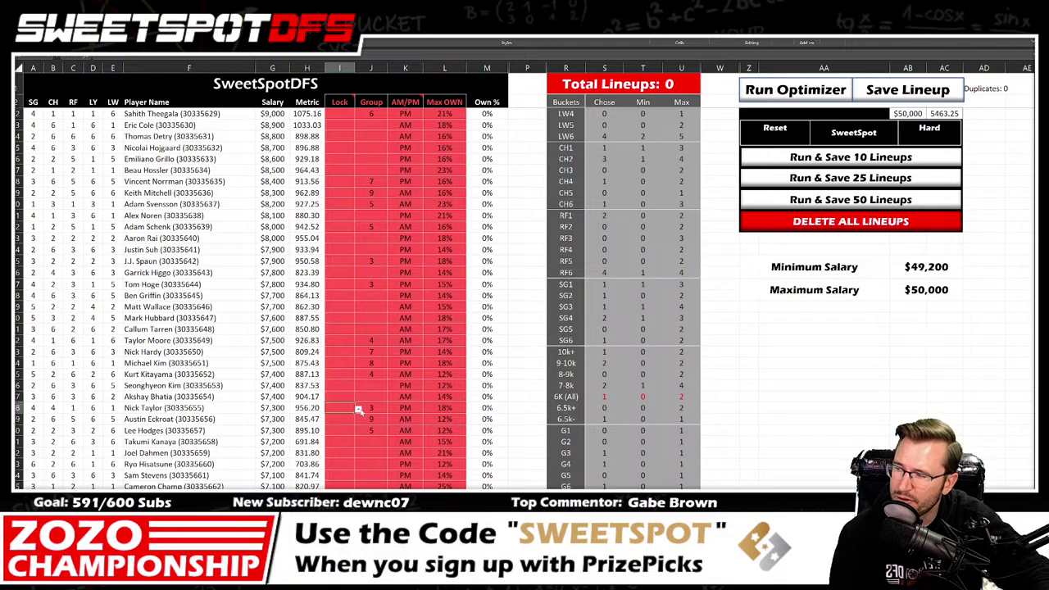
click(358, 409)
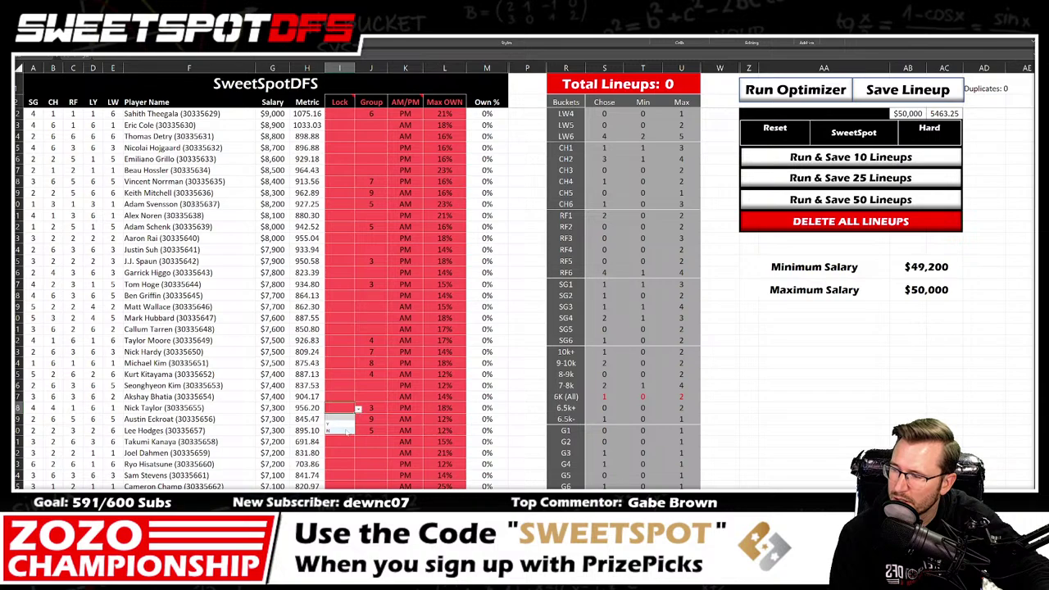
click(337, 429)
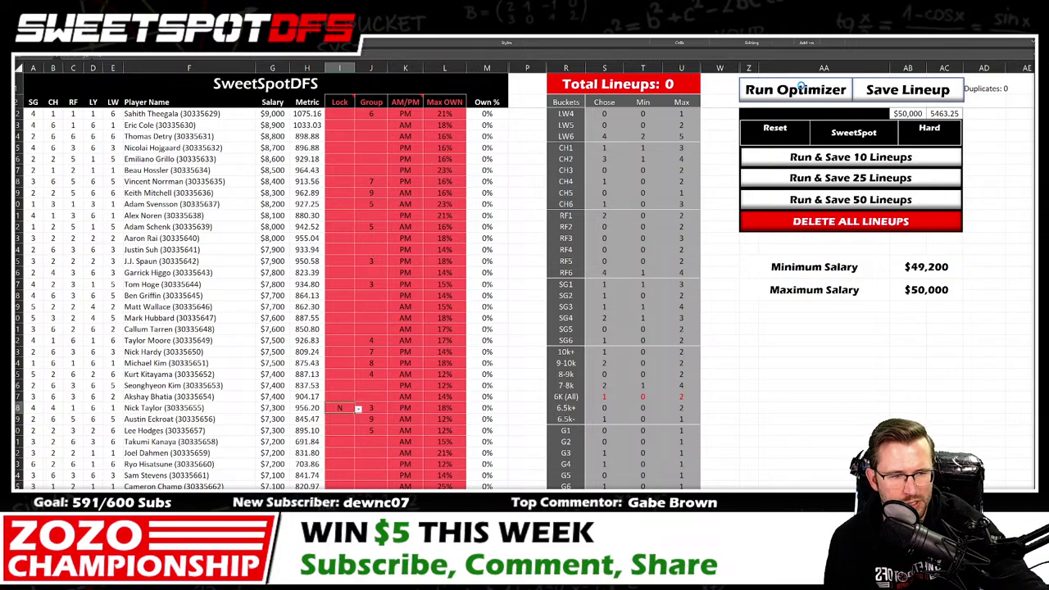
click(800, 86)
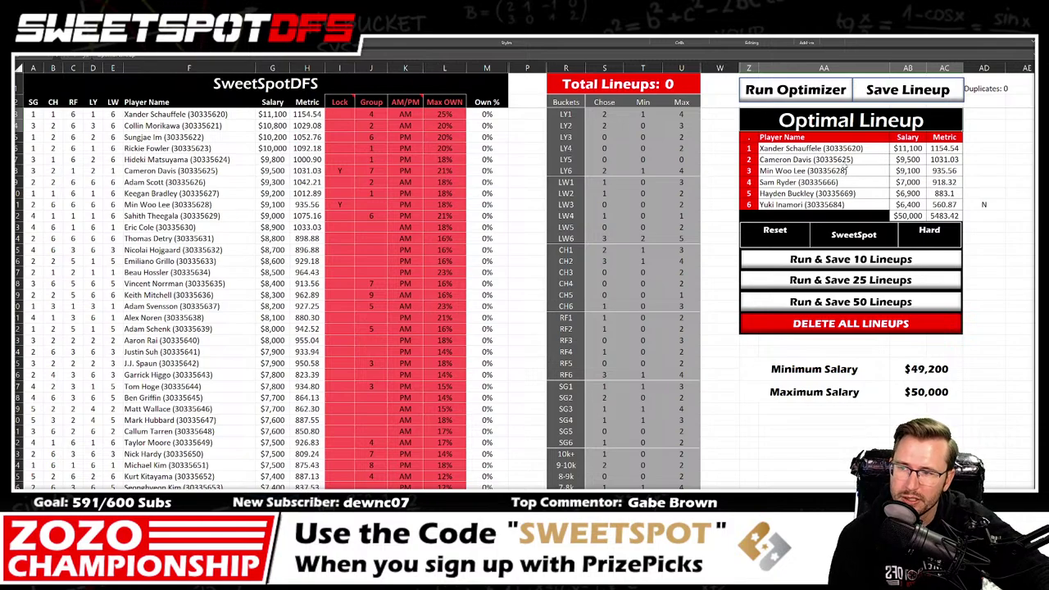
Step: Save the lineup containing Hayden Buckley and move its saved row directly under the Brandon Wu lineup in the comparison list
drag(828, 148, 812, 194)
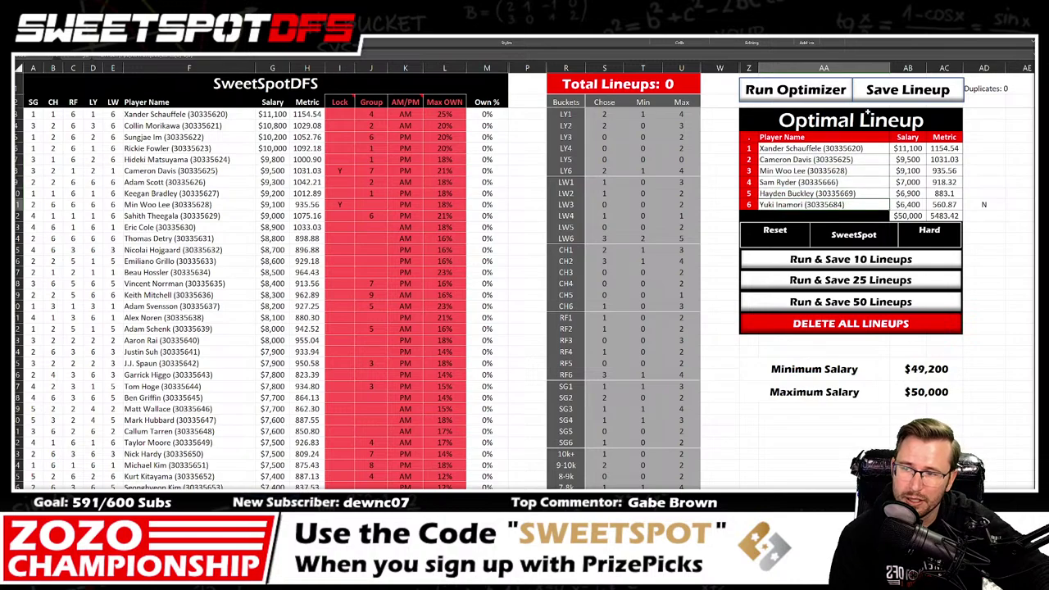
click(893, 87)
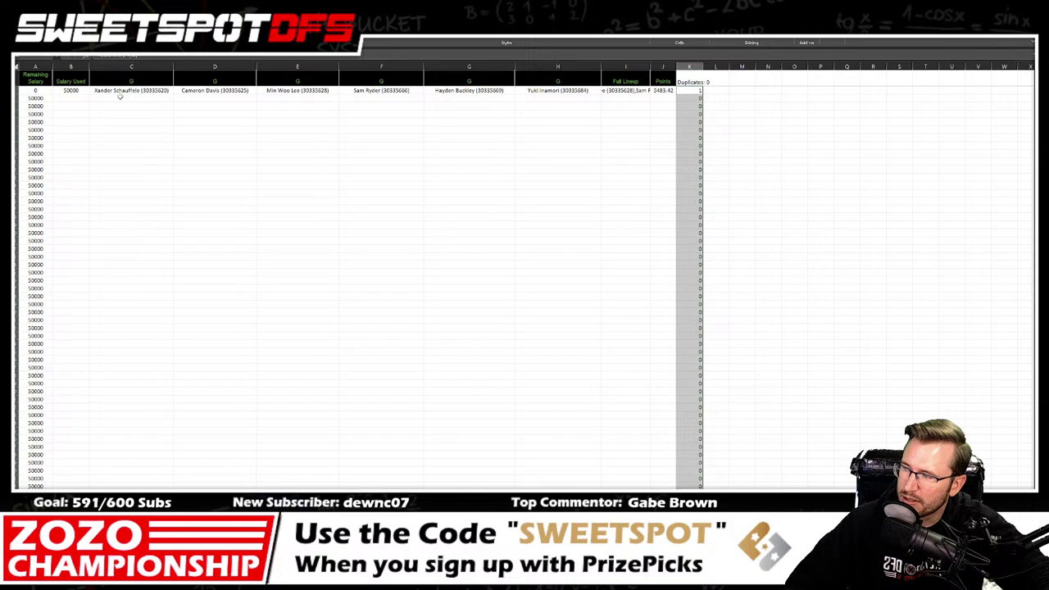
drag(65, 92, 664, 95)
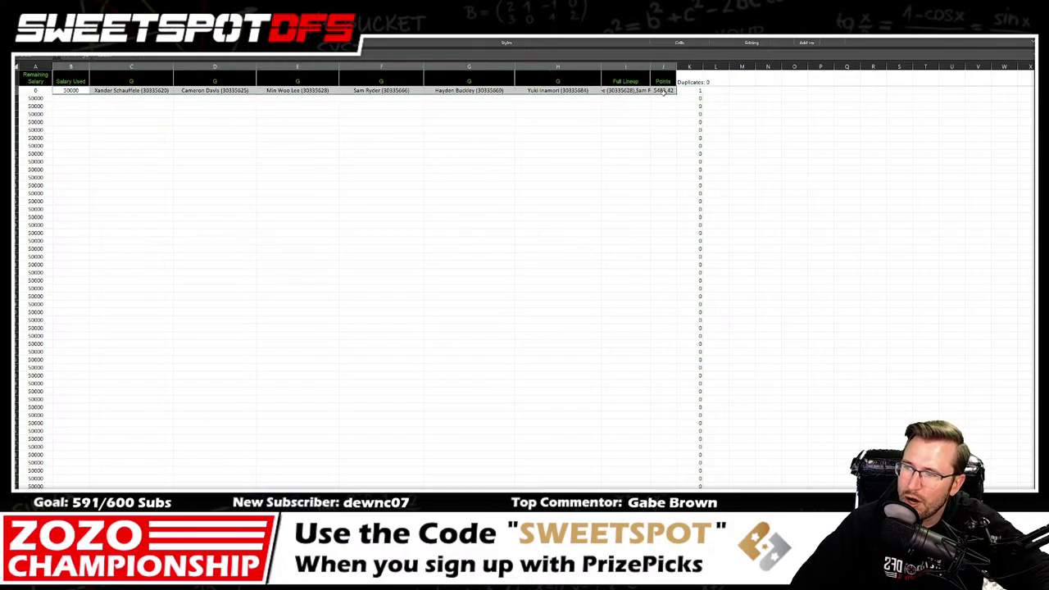
key(ctrl+c)
key(ctrl+Page_Up)
key(ctrl+v)
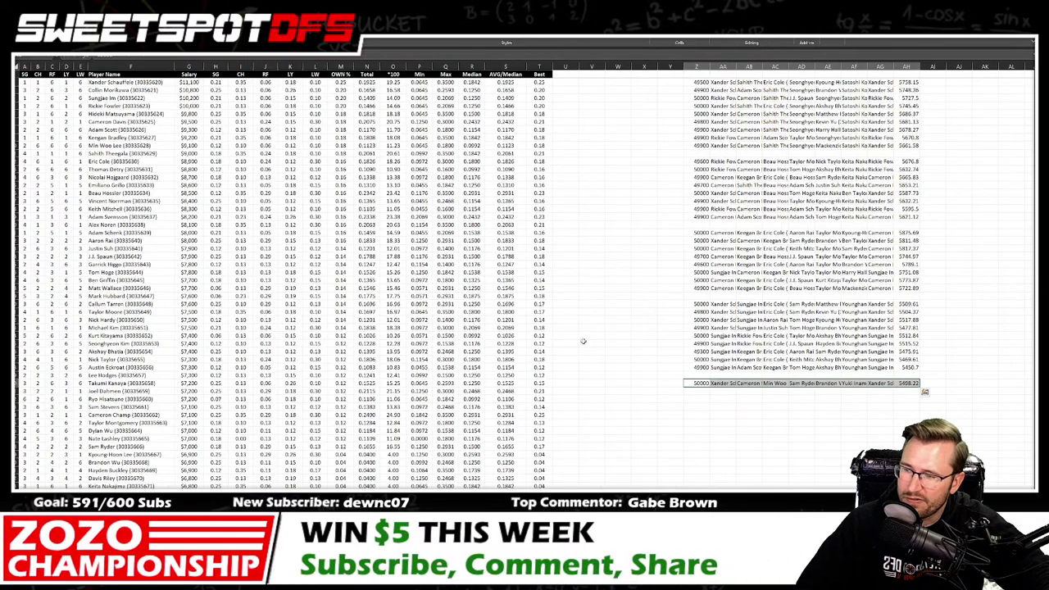
right_click(705, 388)
click(703, 182)
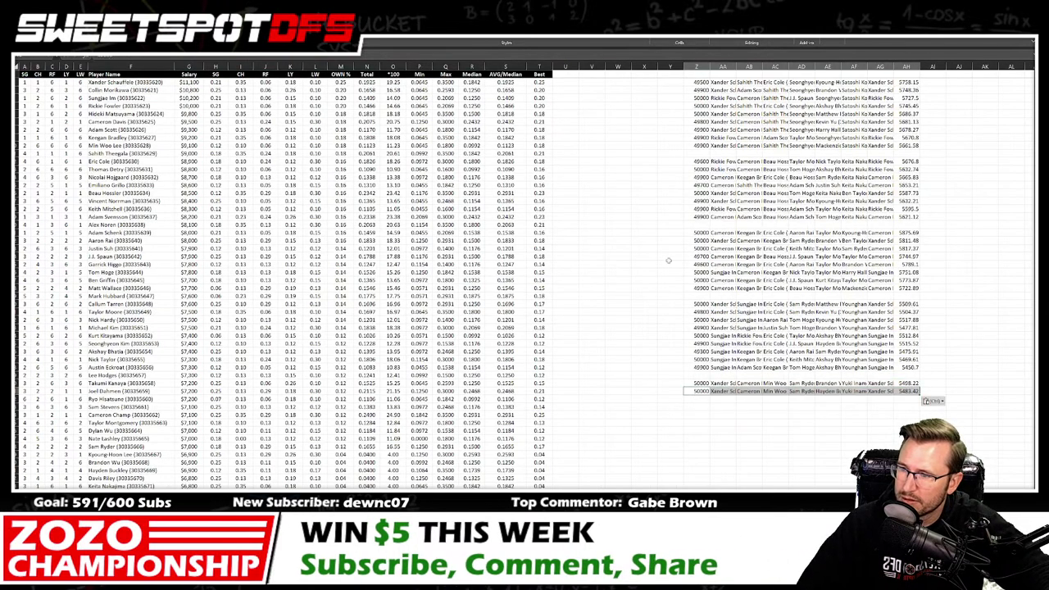
key(ctrl+Page_Down)
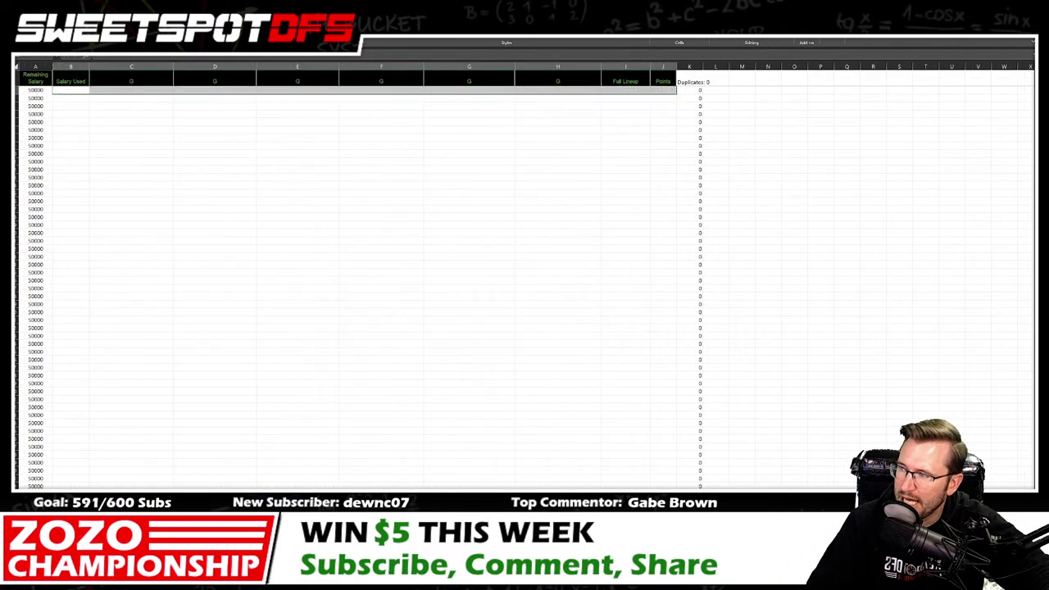
key(ctrl+Page_Down)
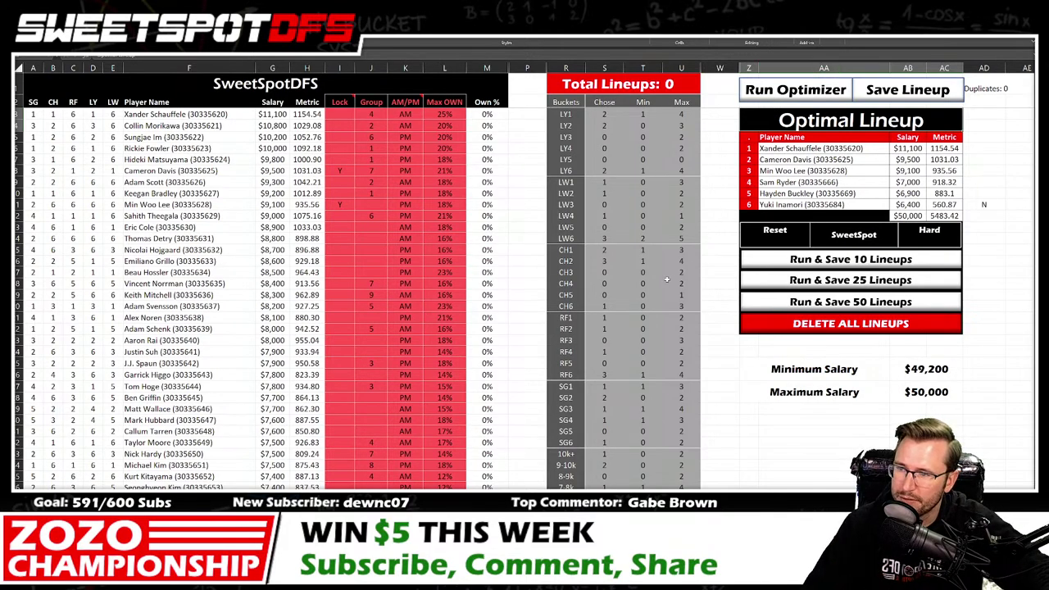
Step: Exclude Hayden Buckley by setting his Lock value to N and rerun the optimizer
click(346, 476)
scroll(346, 476, down, 10)
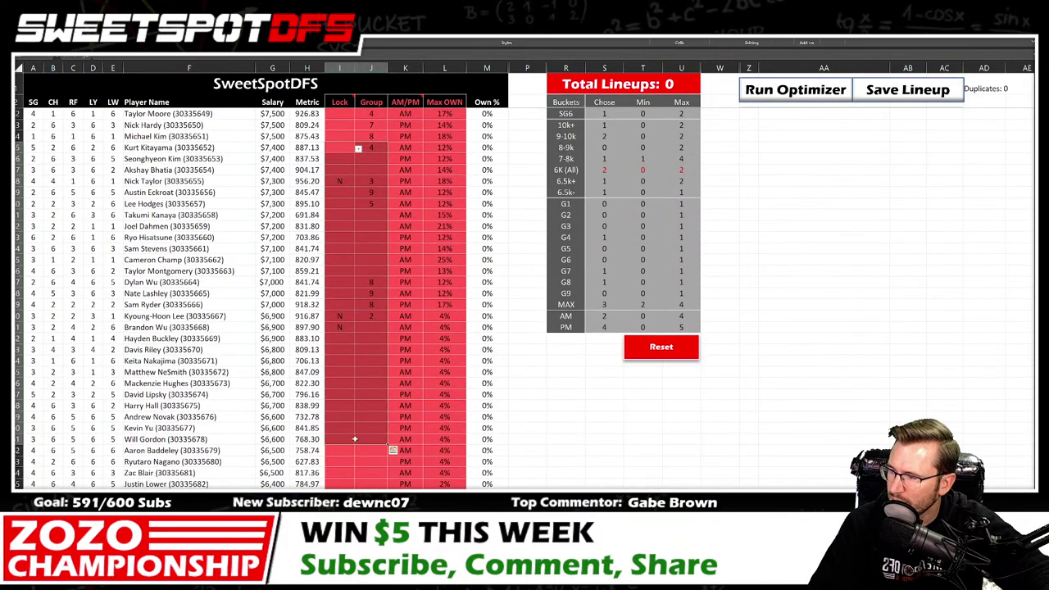
click(339, 339)
click(358, 338)
click(345, 361)
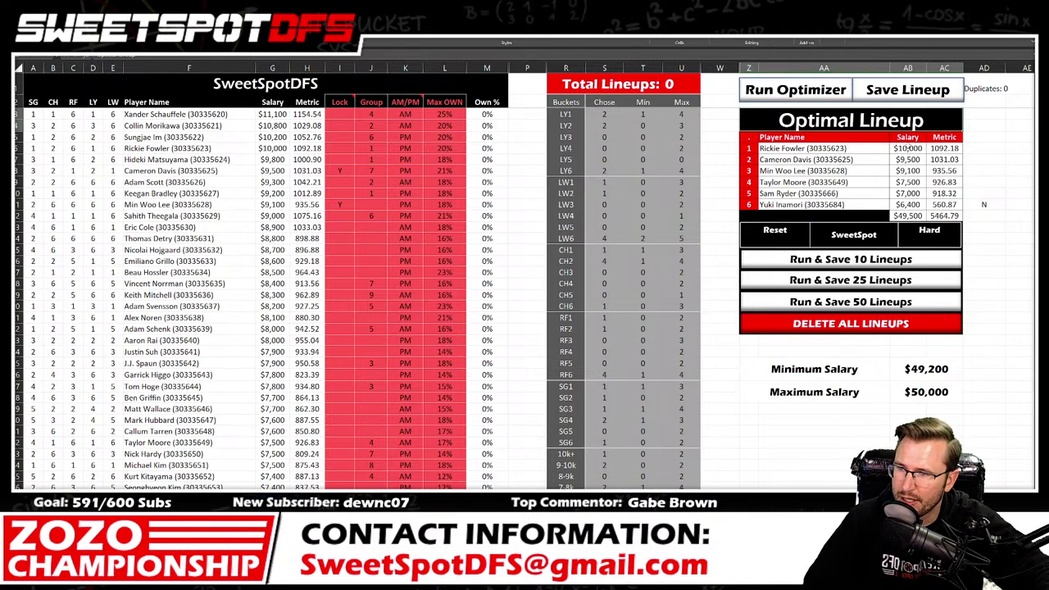
Step: Save the lineup containing Rickie Fowler and Taylor Moore and move its saved row directly under the Hayden Buckley lineup in the comparison list
drag(861, 149, 861, 205)
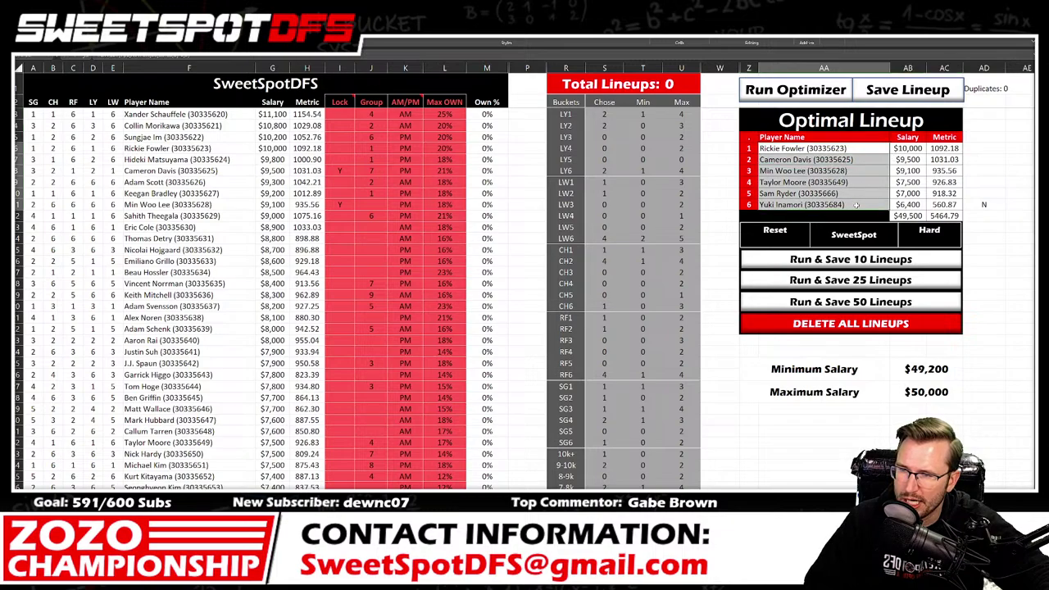
click(835, 149)
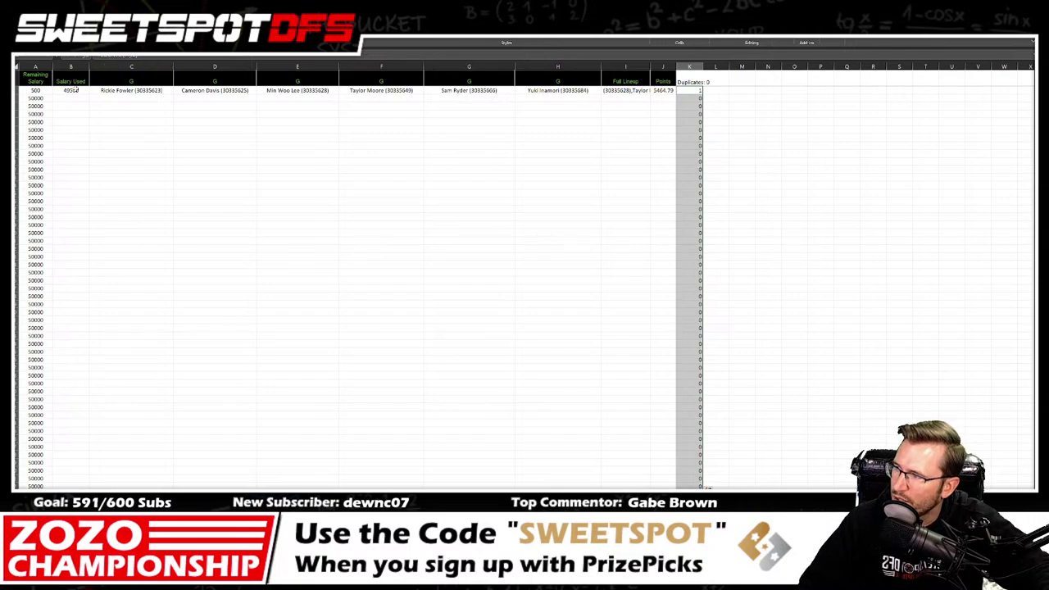
drag(76, 91, 672, 91)
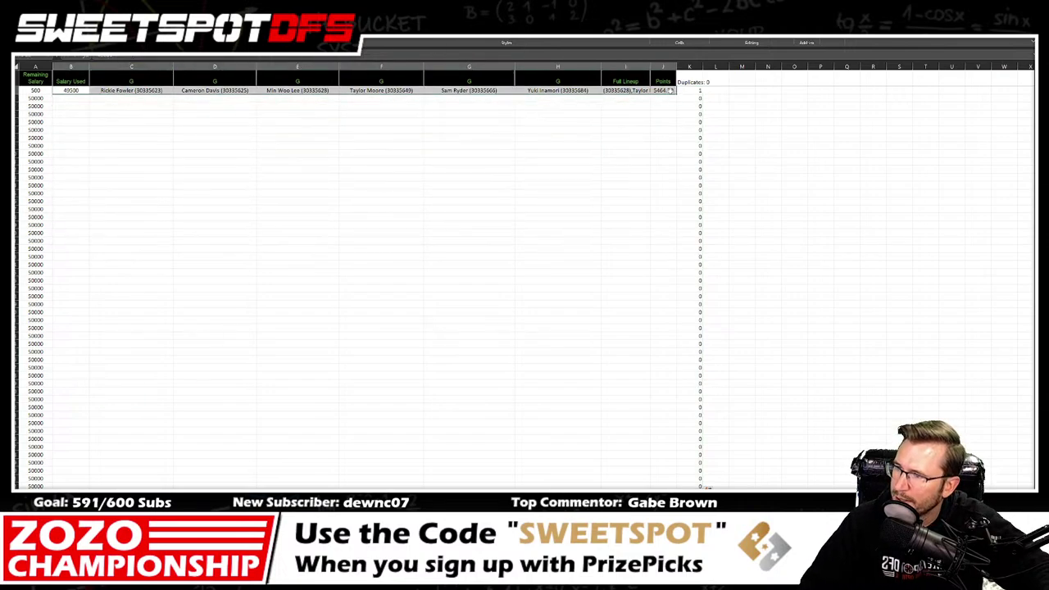
key(ctrl+c)
key(ctrl+Page_Up)
key(ctrl+v)
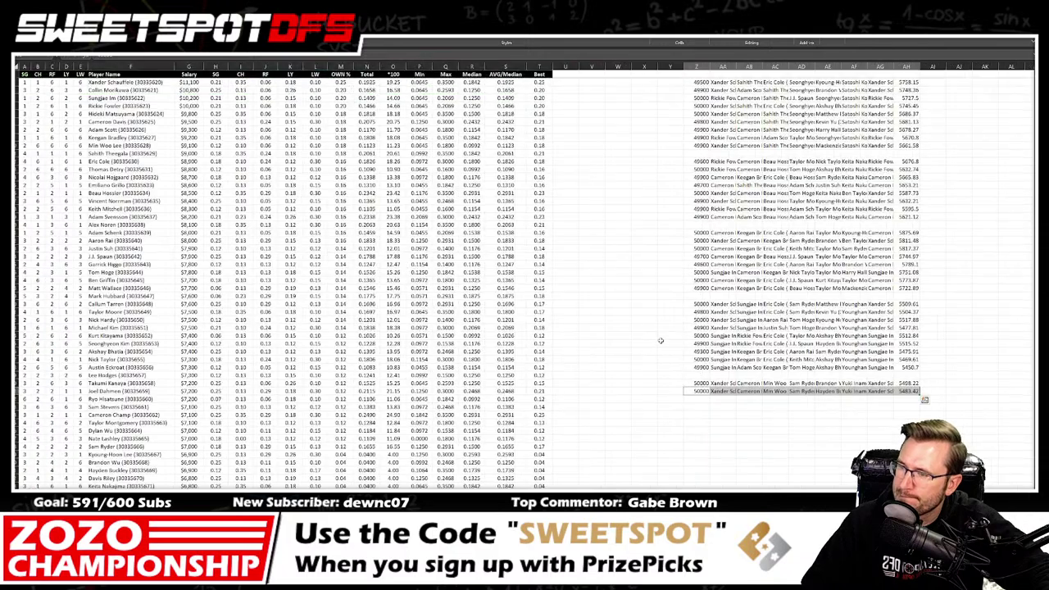
right_click(697, 399)
click(721, 187)
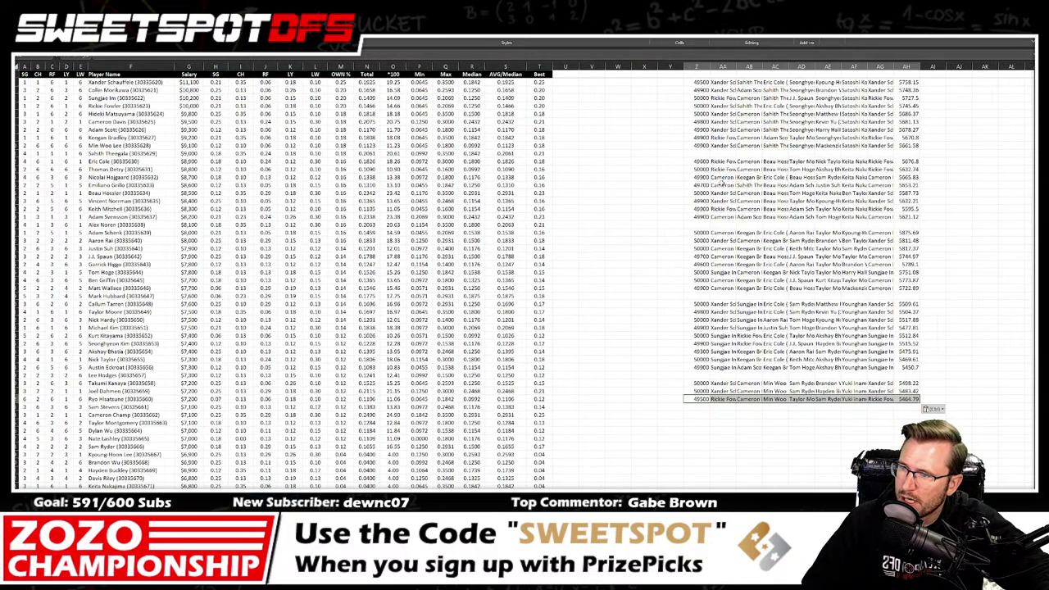
Step: Return to the optimizer sheet and exclude Taylor Moore by setting his Lock value to N
key(ctrl+Page_Down)
key(ctrl+Page_Down)
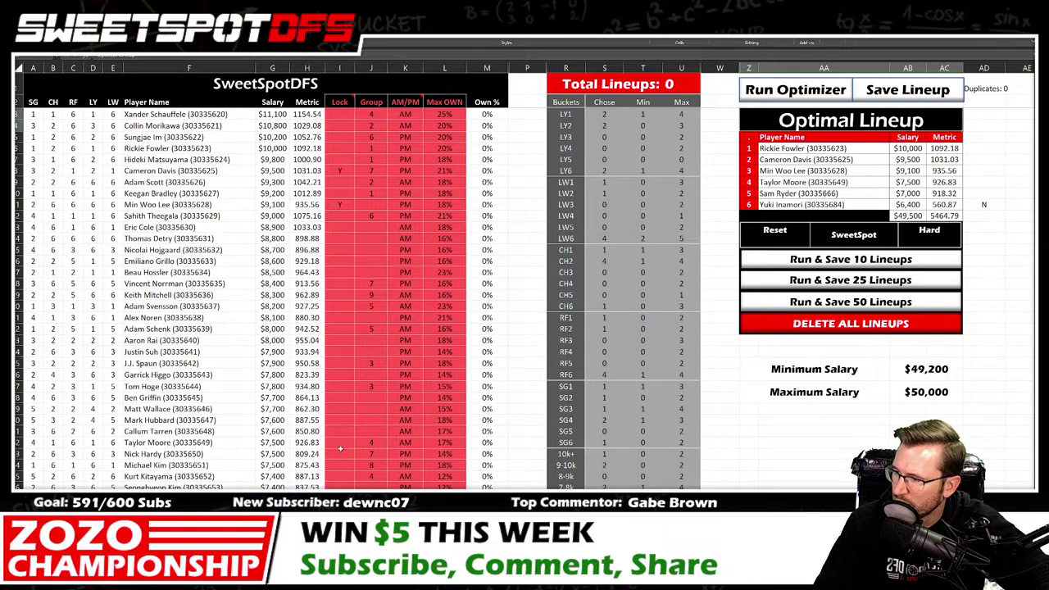
click(340, 444)
click(358, 443)
click(338, 464)
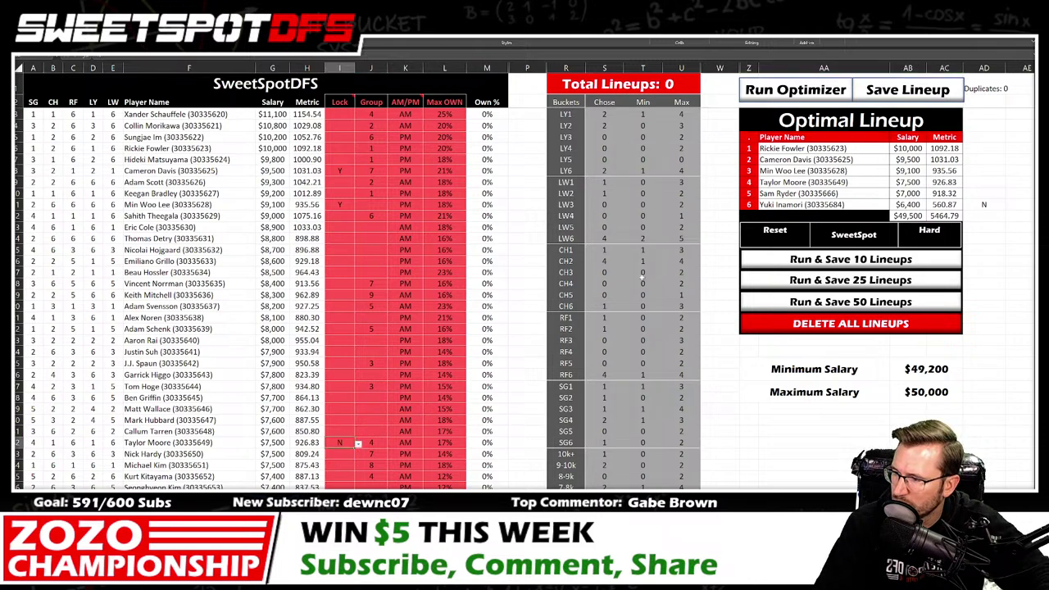
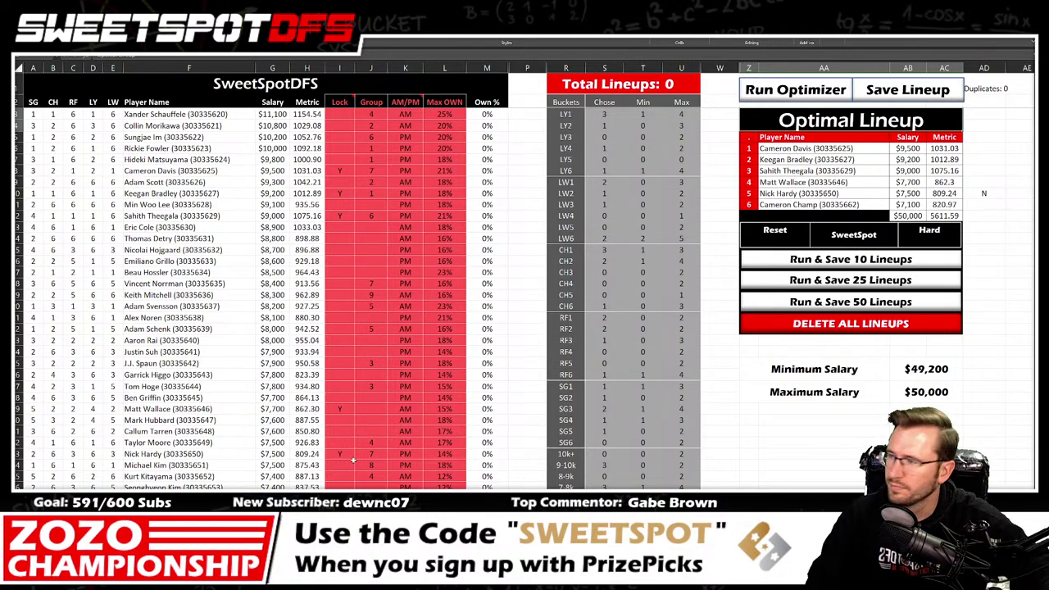
Step: Clear the Lock values of all golfers in the player list
click(340, 170)
scroll(342, 209, down, 15)
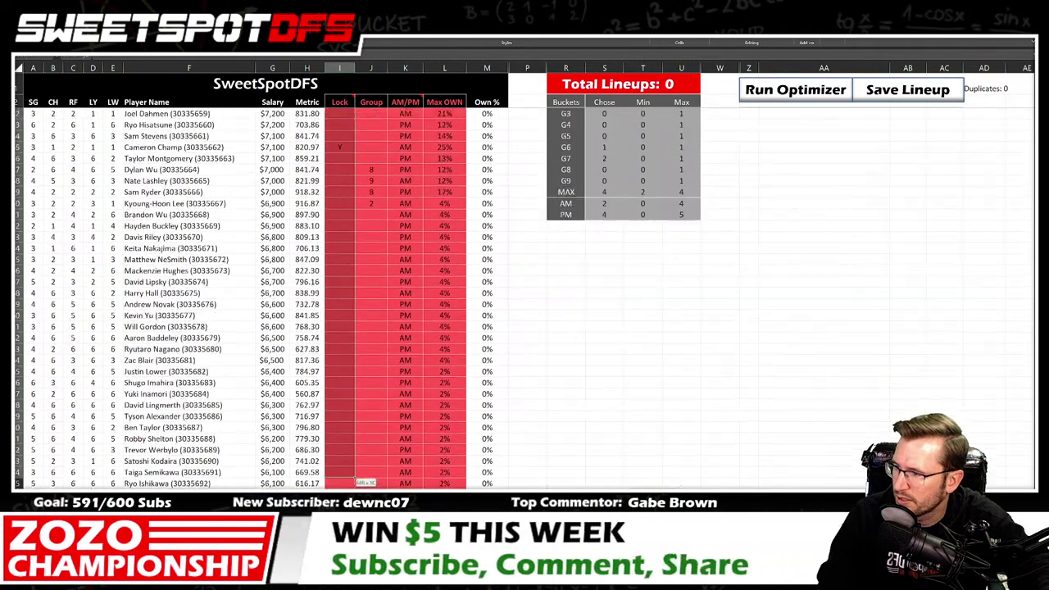
click(348, 416)
scroll(347, 417, up, 15)
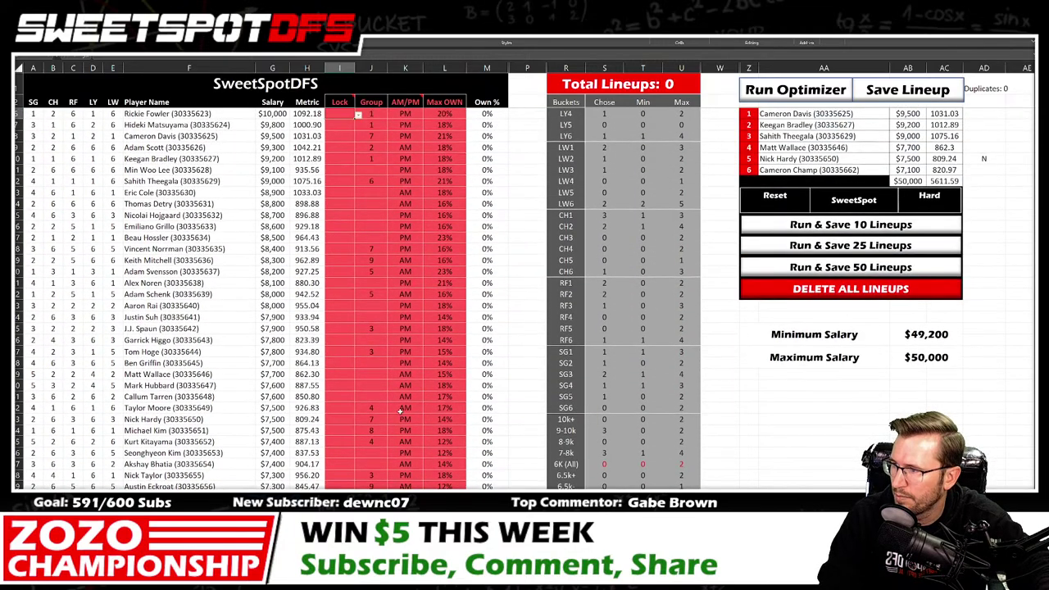
click(339, 115)
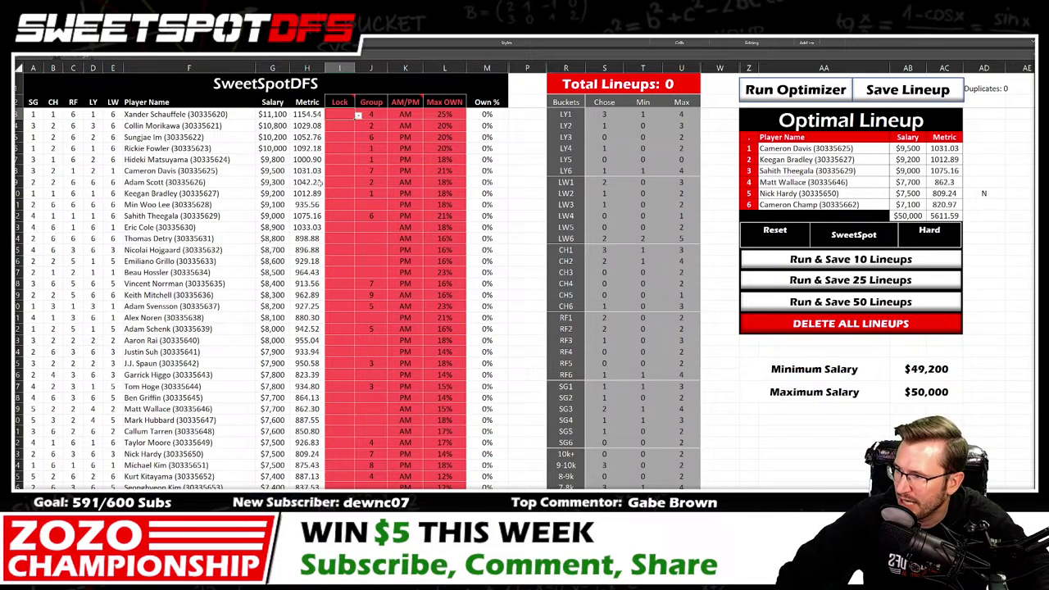
Step: Lock Adam Scott into the lineup by setting his Lock value to Y and run the optimizer
click(339, 182)
click(358, 182)
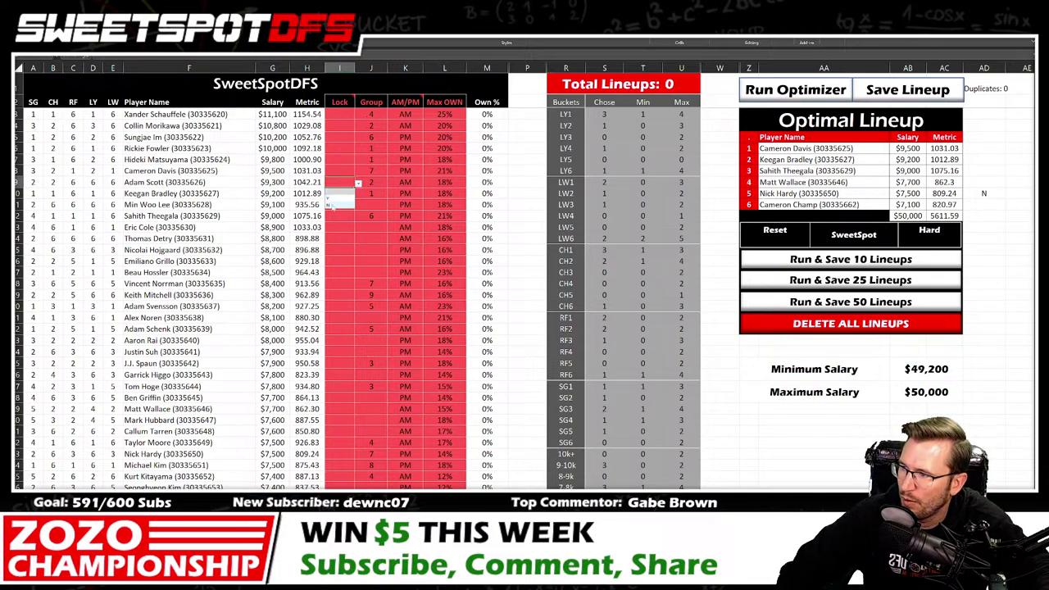
click(332, 199)
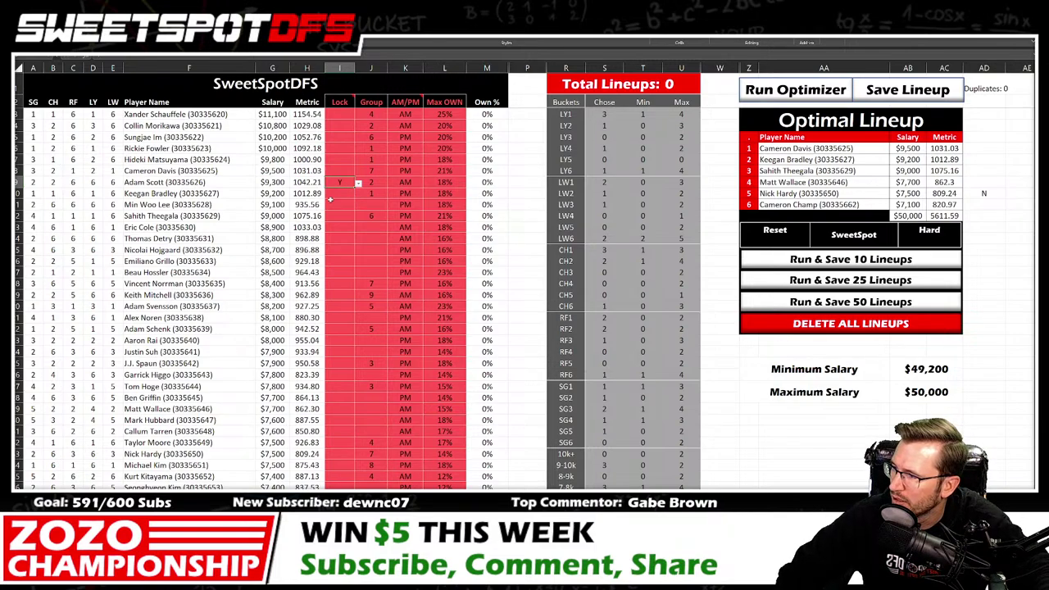
click(782, 95)
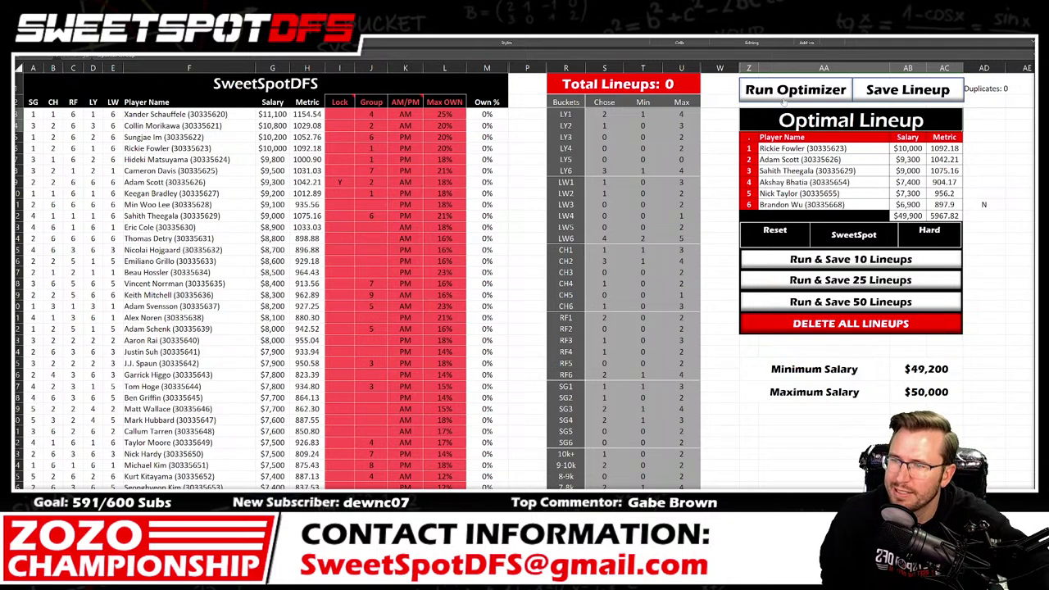
Step: Clear Brandon Wu's Lock value, set Nick Taylor's to N, and rerun the optimizer repeatedly
scroll(656, 275, down, 11)
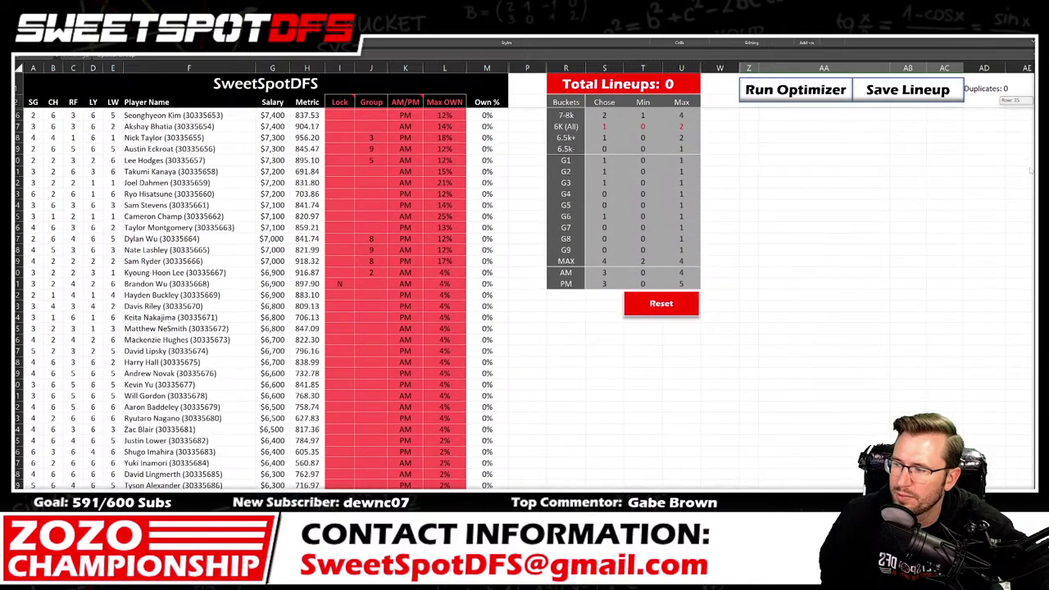
click(337, 279)
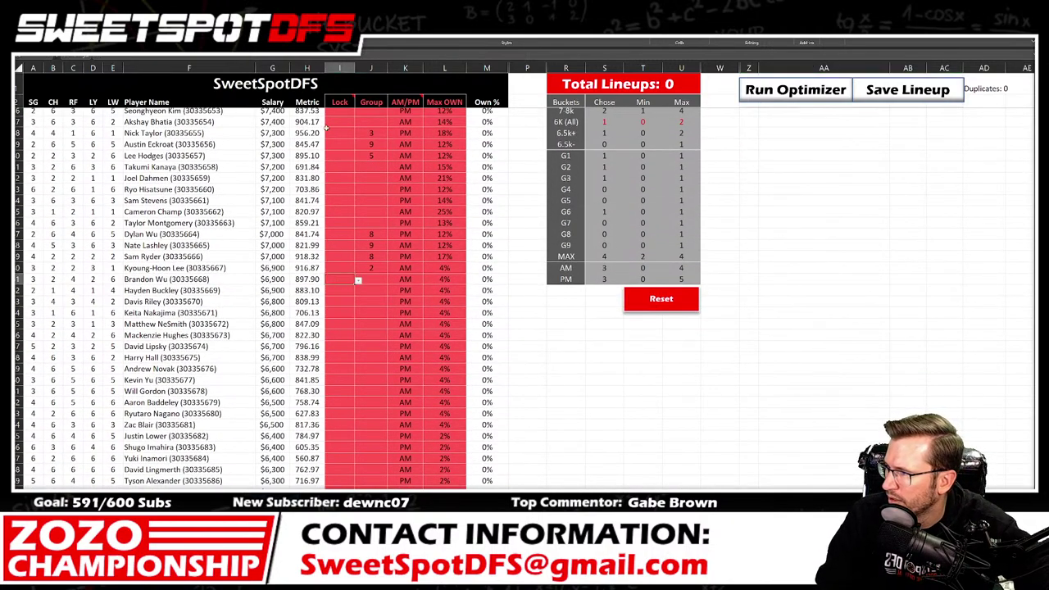
click(347, 133)
click(358, 134)
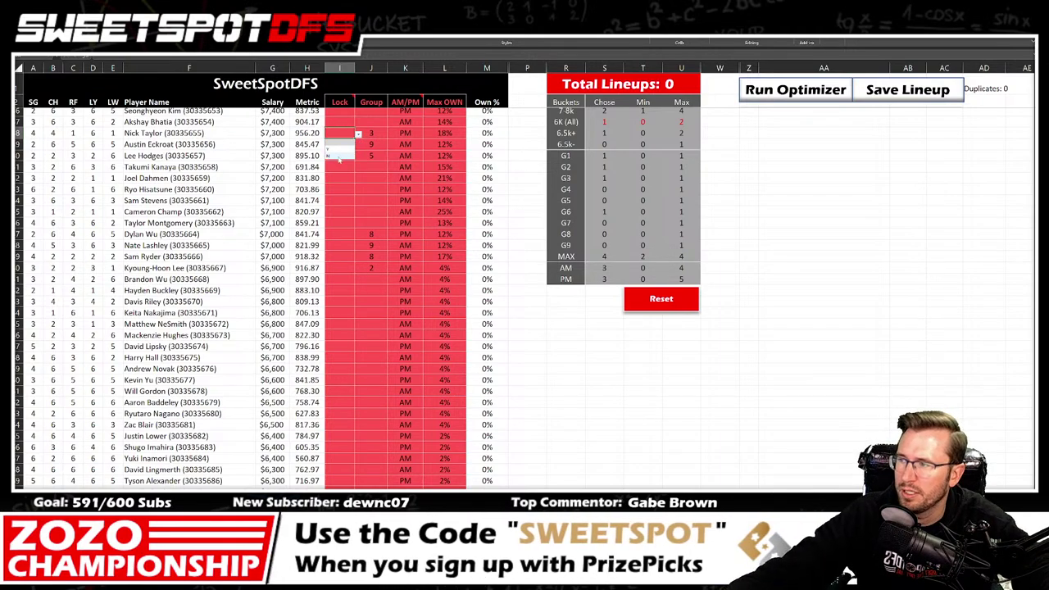
click(339, 158)
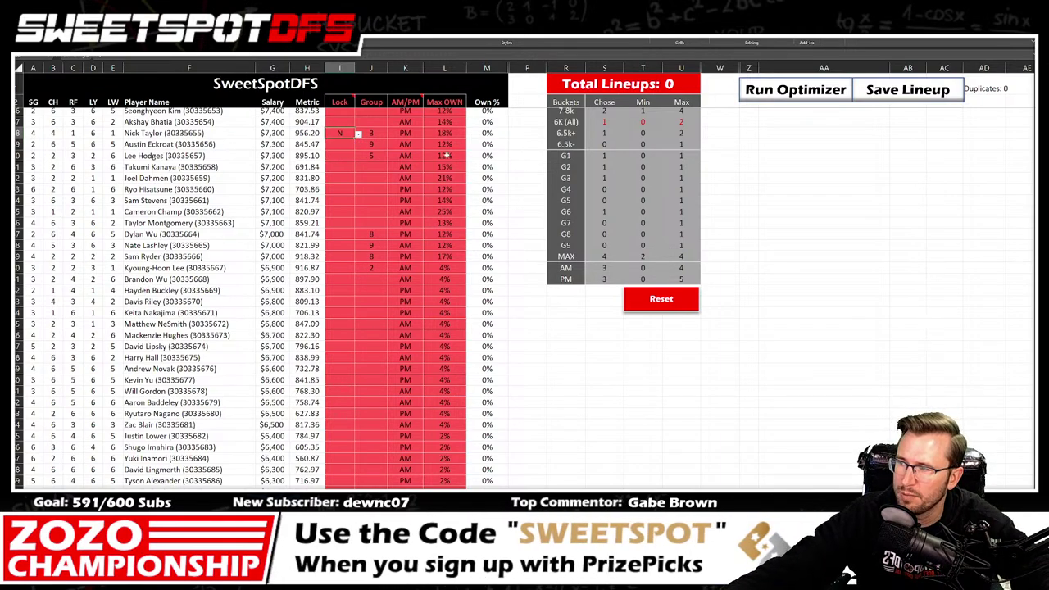
click(779, 99)
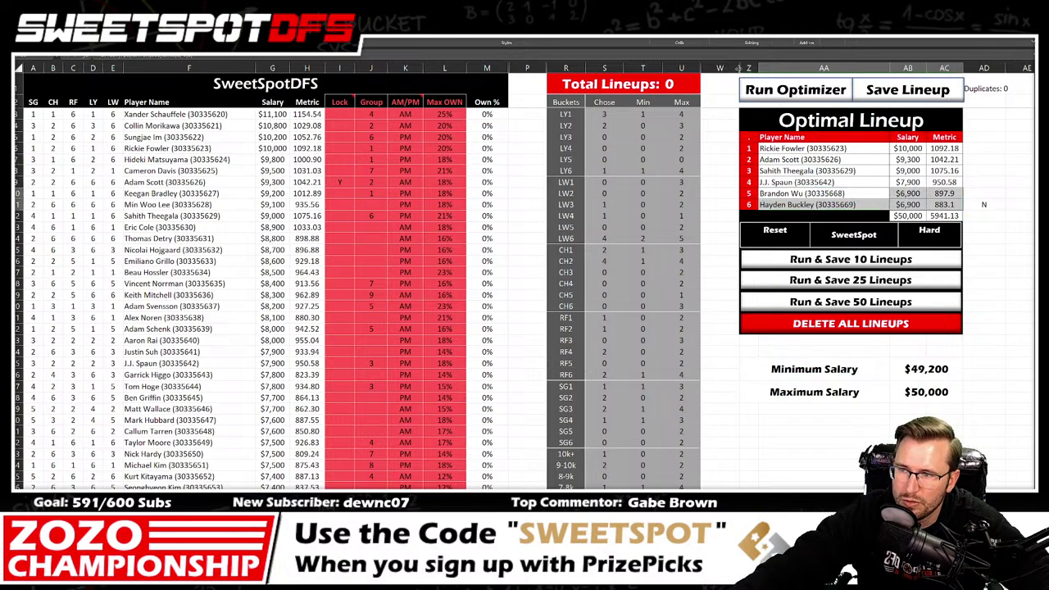
click(789, 88)
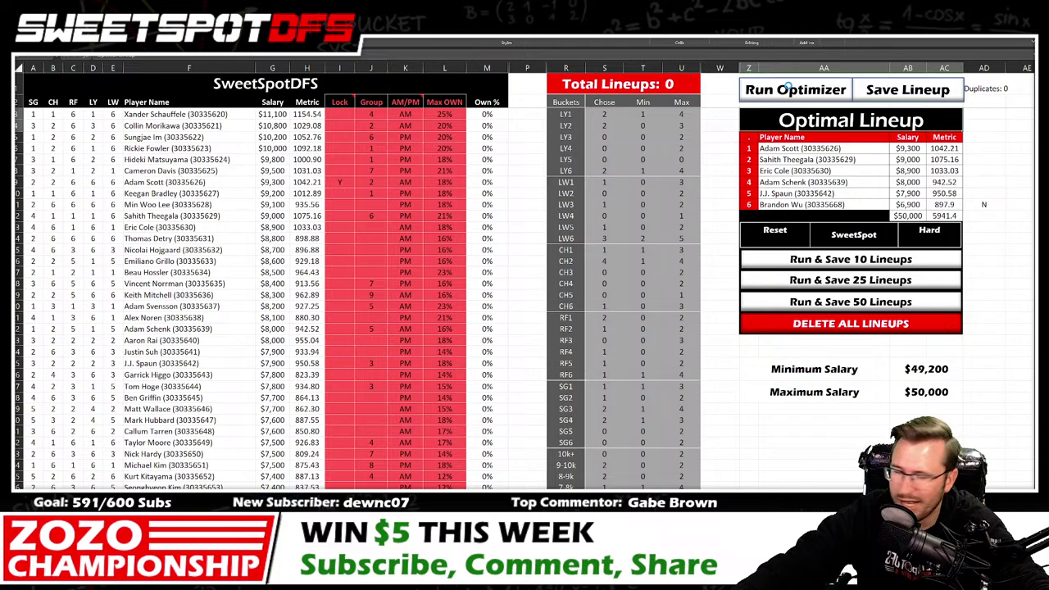
click(790, 90)
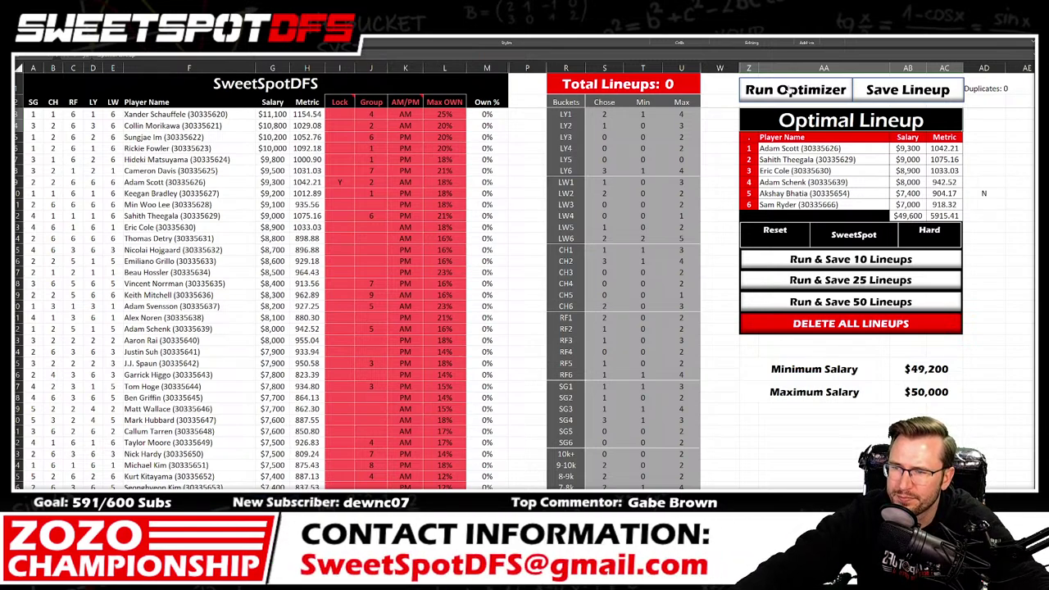
Step: Save the lineup containing Adam Scott and Eric Cole and move its saved row below the comparison list, leaving one blank row
click(909, 85)
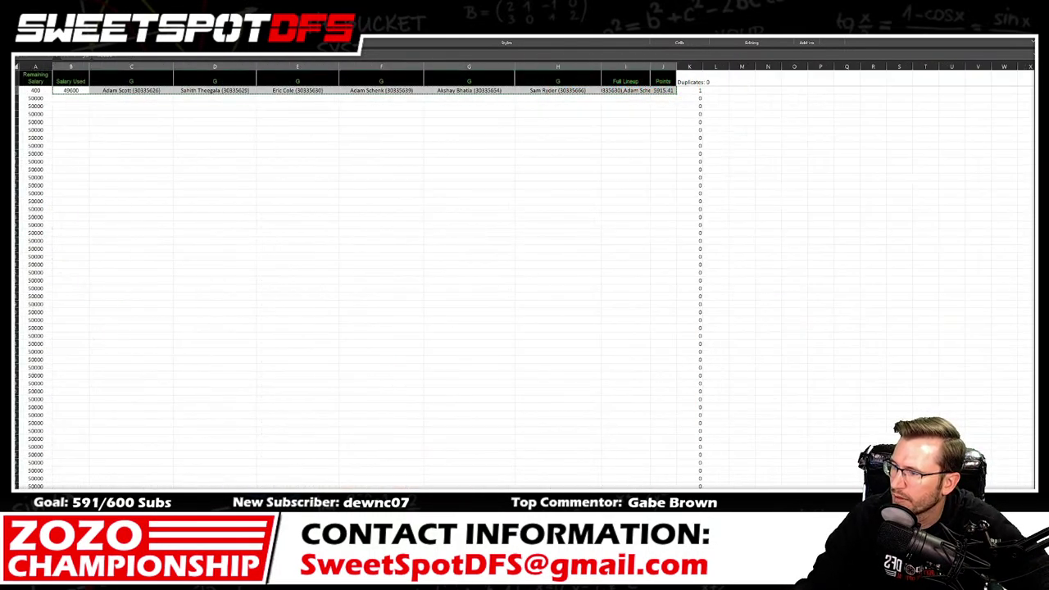
right_click(695, 432)
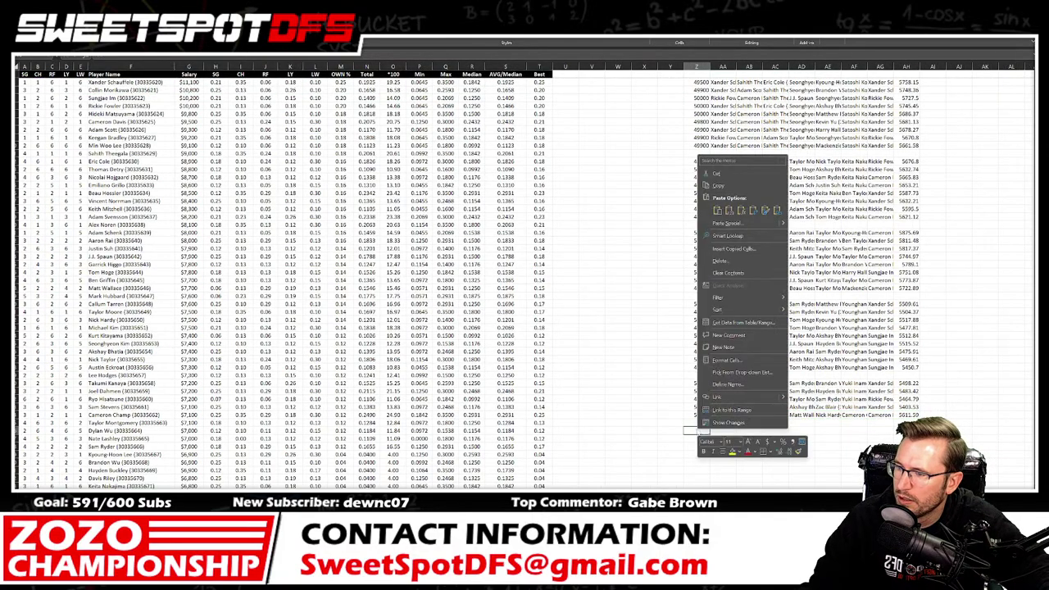
click(729, 210)
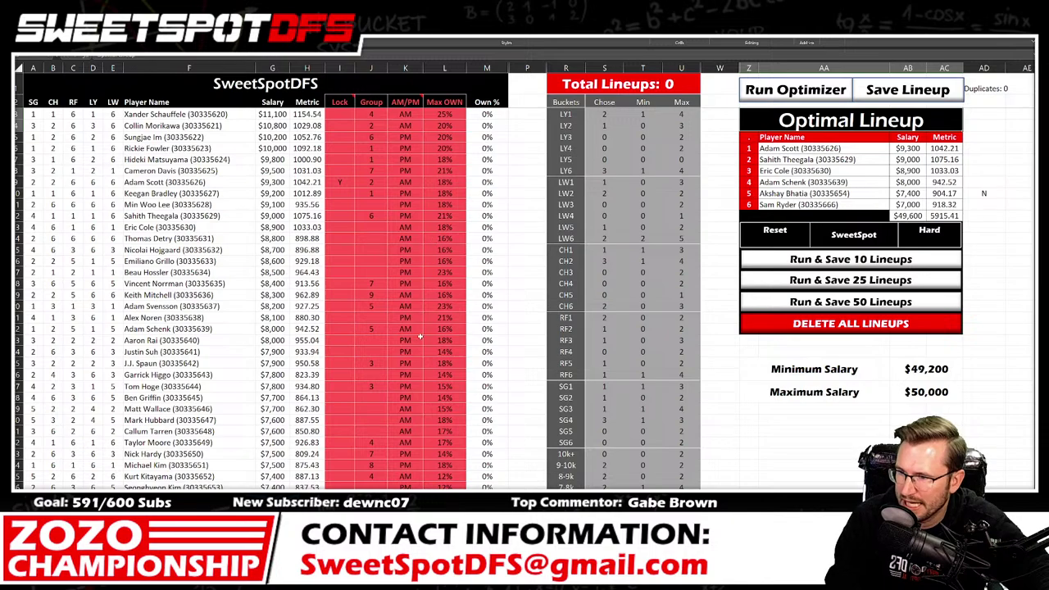
Step: Clear Akshay Bhatia's Lock value in the player list
scroll(351, 451, down, 4)
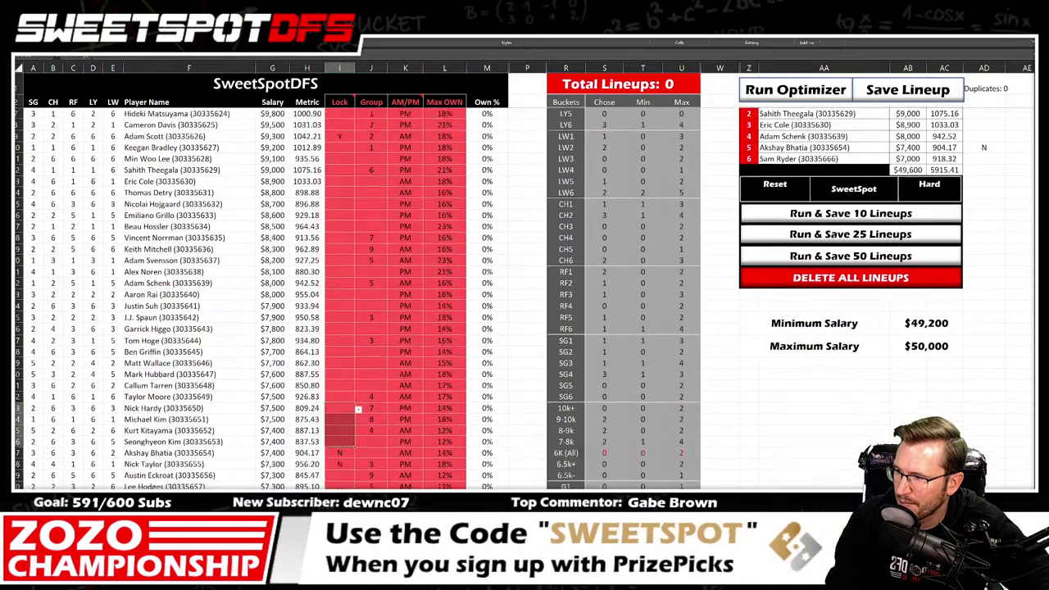
drag(350, 329, 347, 367)
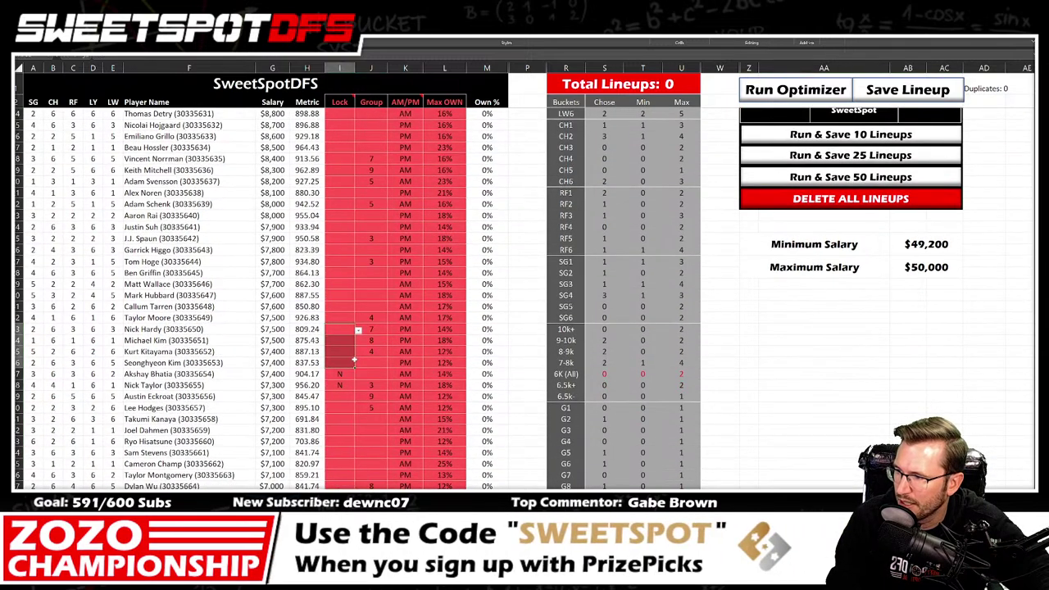
scroll(350, 410, down, 1)
drag(351, 407, 352, 357)
click(348, 304)
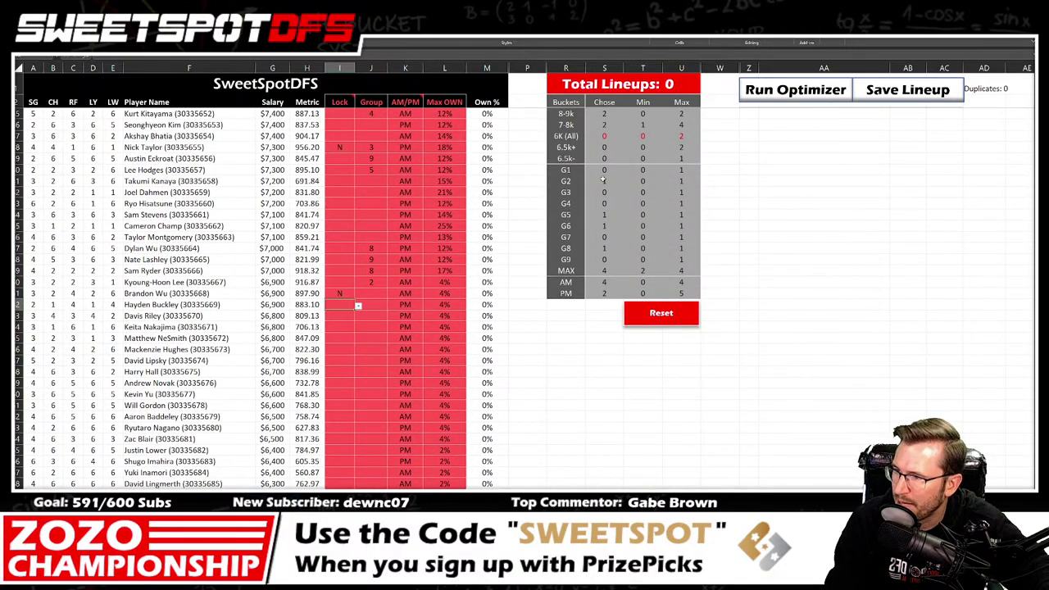
Step: Set the minimum for the 10k+ salary bucket to 1 and rerun the optimizer
scroll(655, 213, up, 3)
mouse_move(655, 227)
mouse_down()
mouse_move(655, 212)
mouse_move(656, 223)
mouse_up()
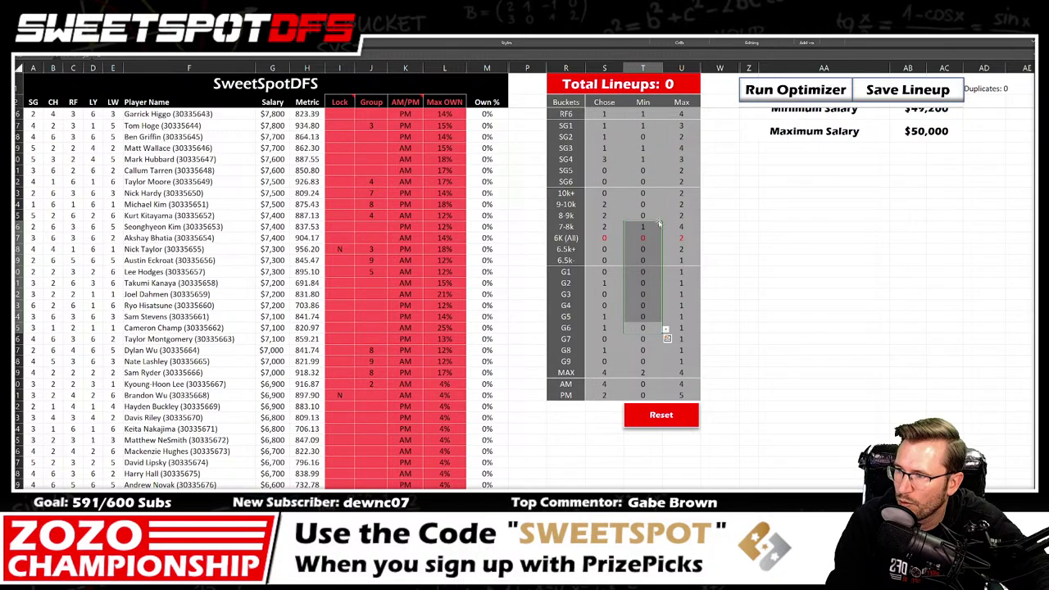
click(643, 193)
text(1)
key(Return)
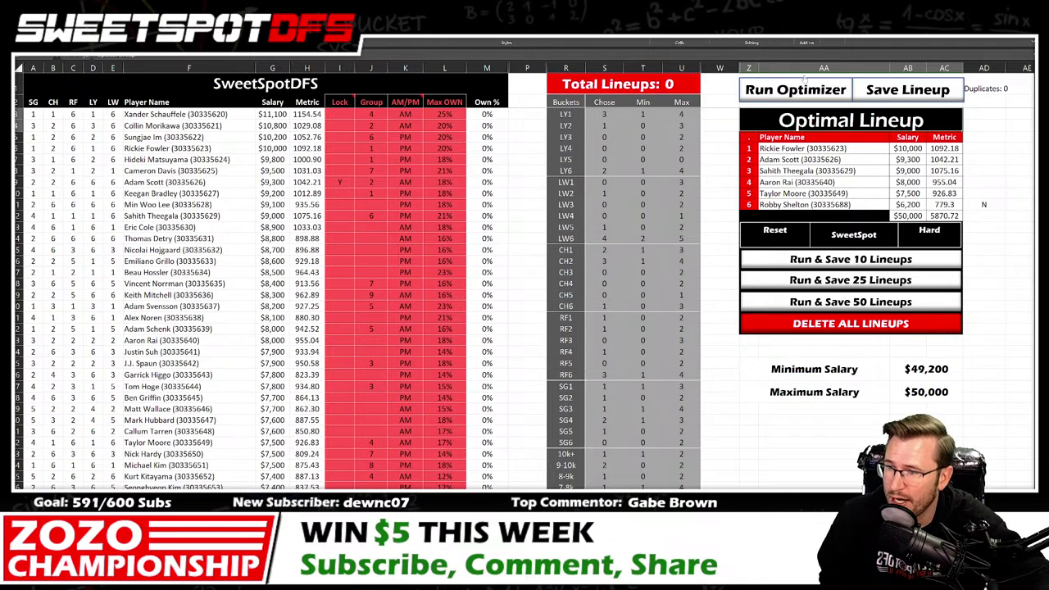
Step: Exclude Aaron Rai by setting his Lock value to N and rerun the optimizer
click(340, 339)
click(361, 344)
click(340, 364)
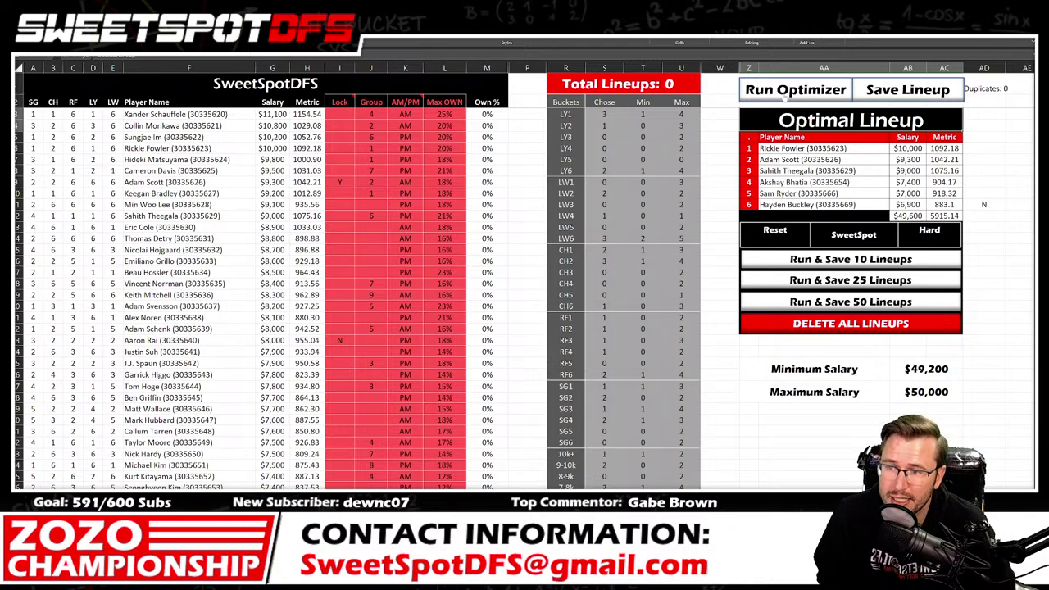
Step: Save the lineup containing Rickie Fowler, Adam Scott and Hayden Buckley and move its saved row directly under the Eric Cole lineup
click(897, 93)
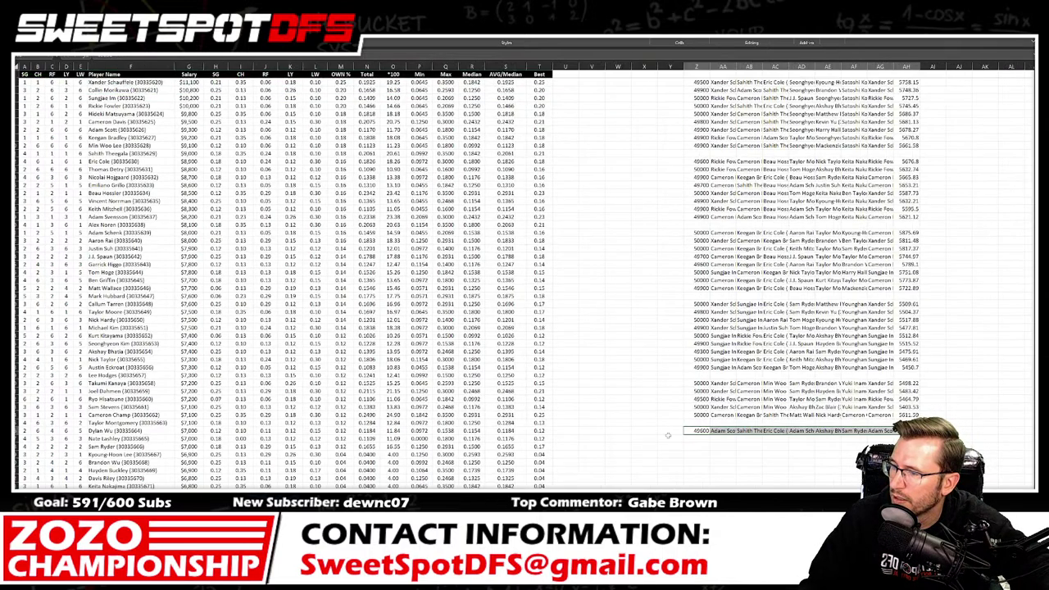
right_click(703, 437)
click(744, 217)
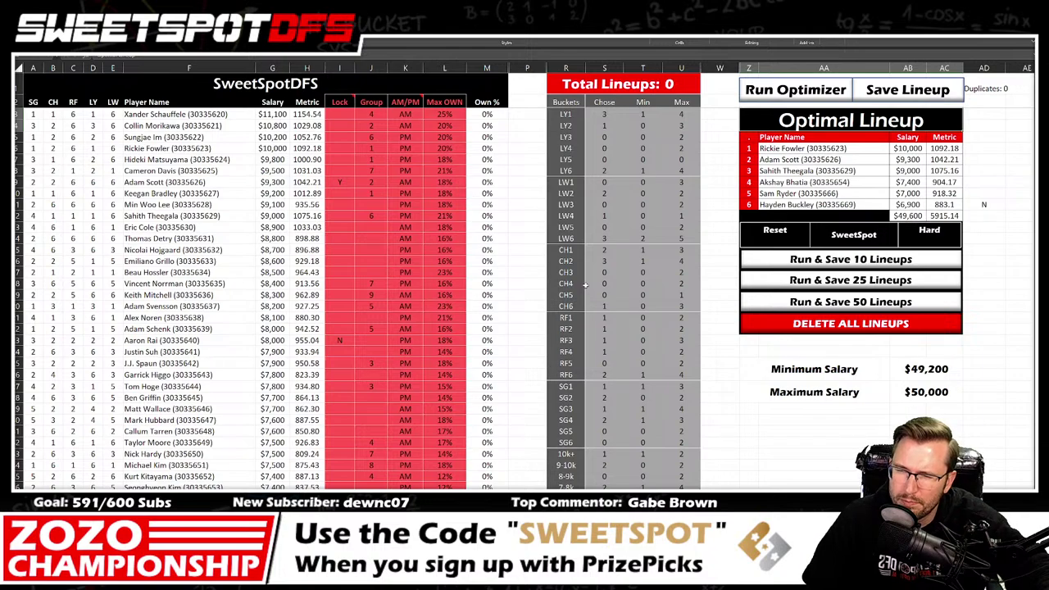
Step: Rerun the optimizer for another lineup with Adam Scott locked
click(779, 93)
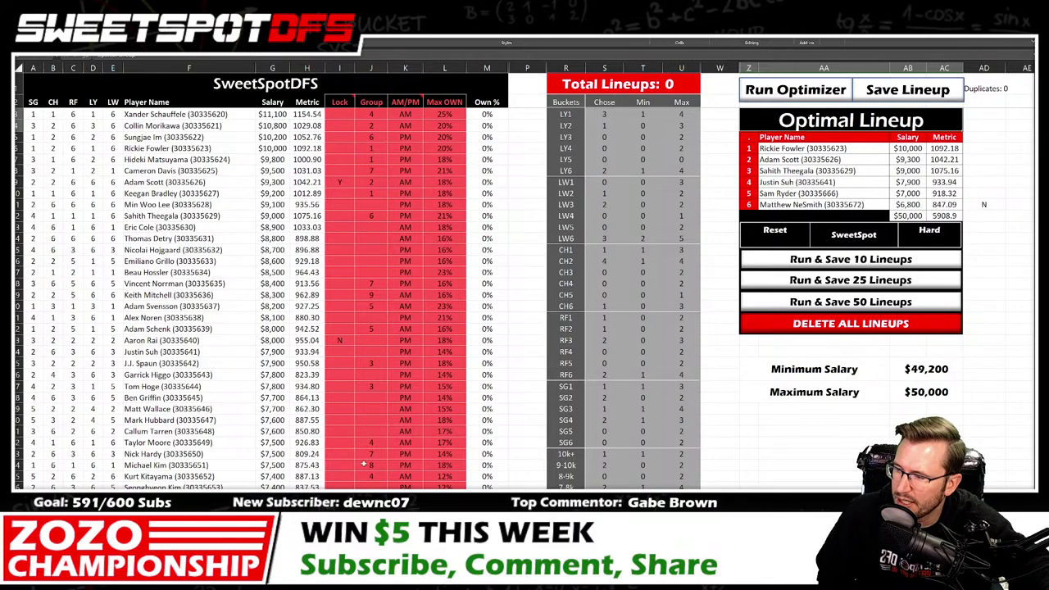
Step: Exclude Sam Ryder from the player pool by setting his Lock value to N
scroll(363, 426, down, 3)
drag(340, 483, 358, 410)
scroll(341, 359, down, 5)
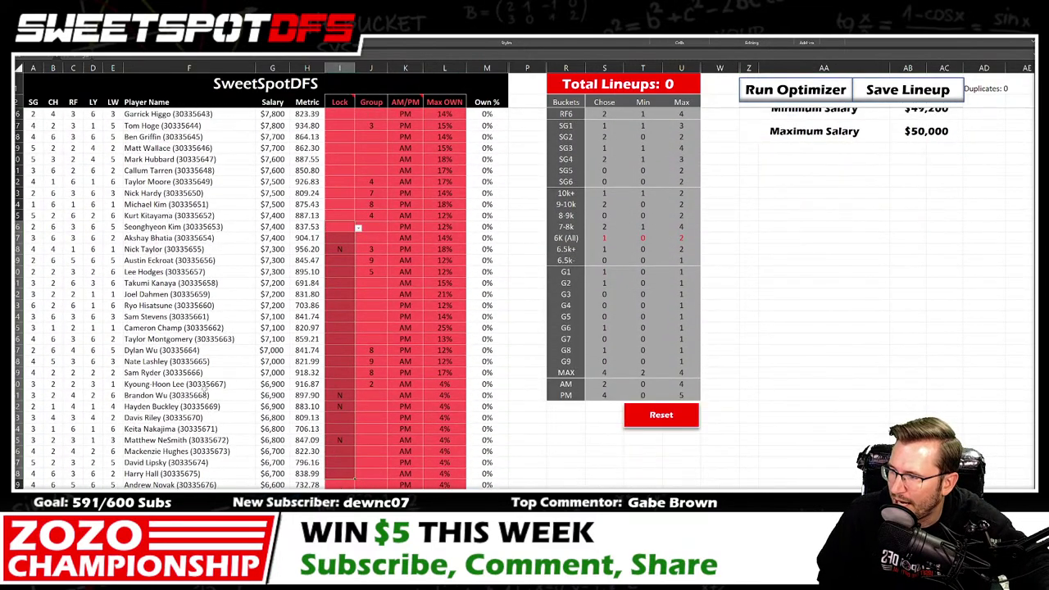
click(358, 374)
click(358, 373)
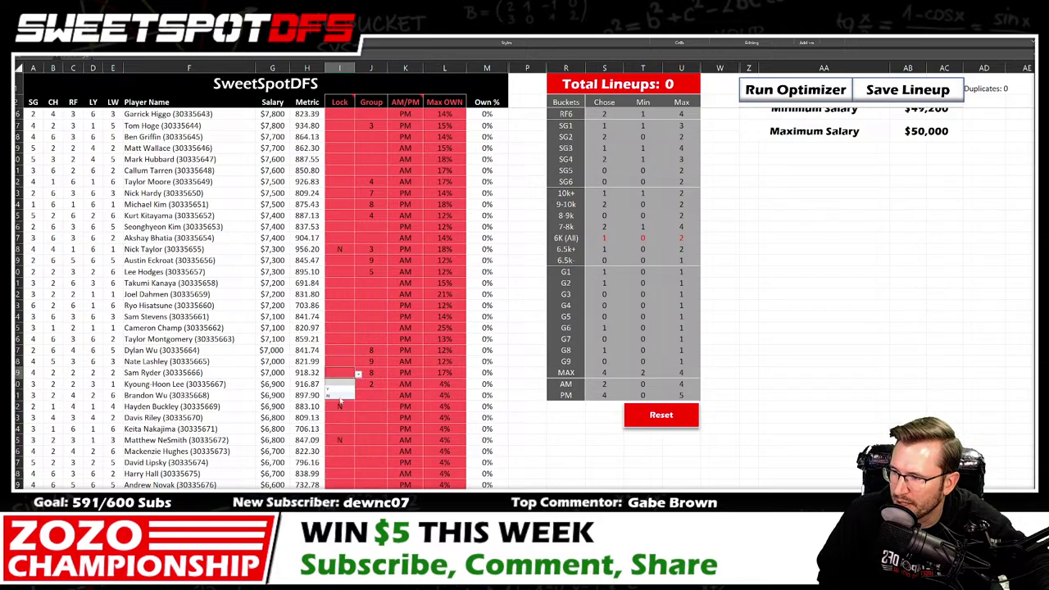
click(341, 395)
click(339, 440)
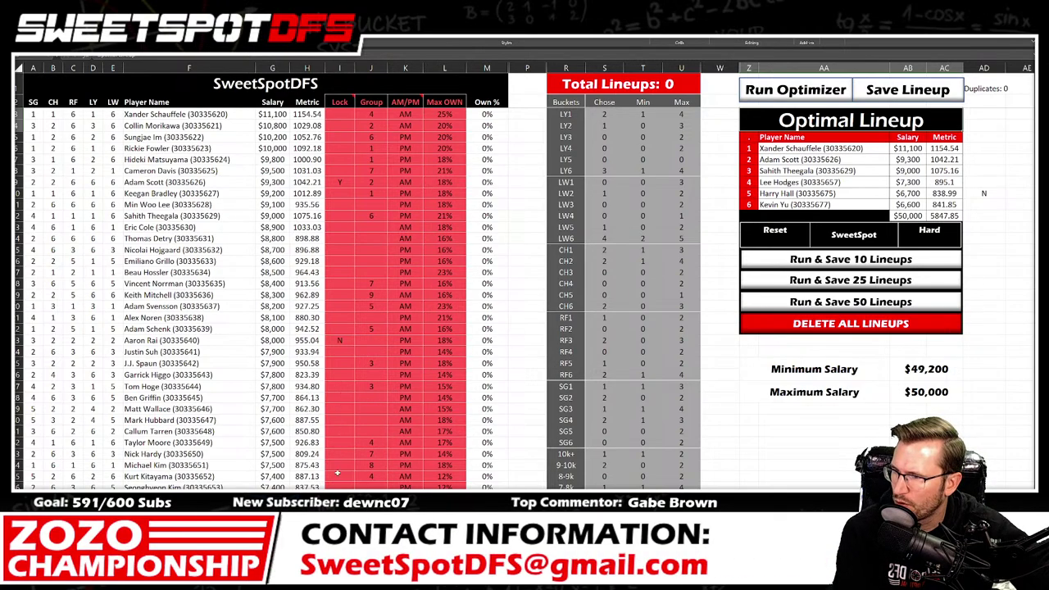
Step: Exclude Lee Hodges by setting his Lock value to N and rerun the optimizer
scroll(336, 467, down, 2)
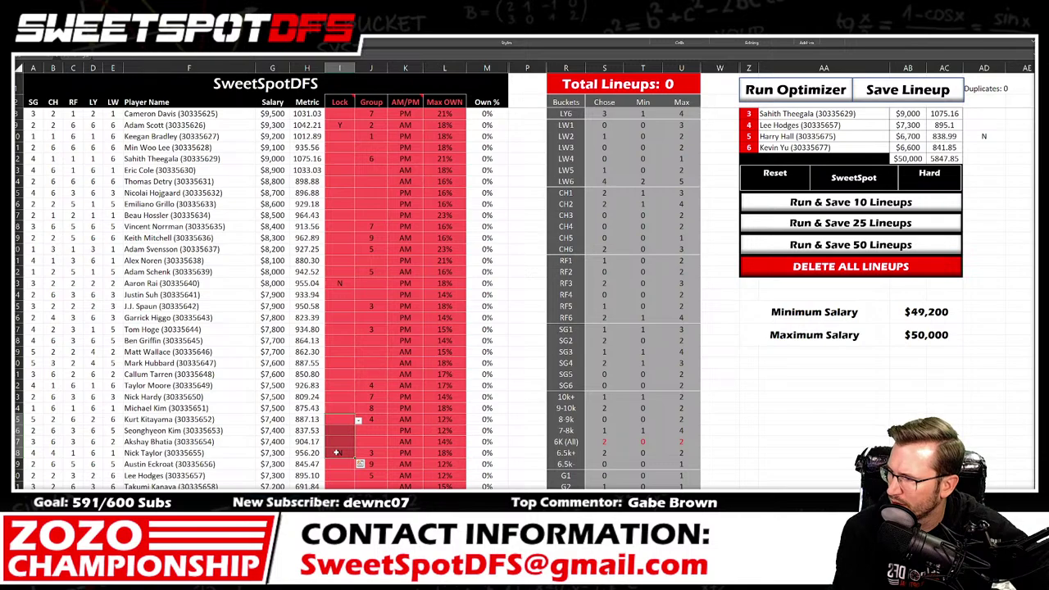
click(337, 475)
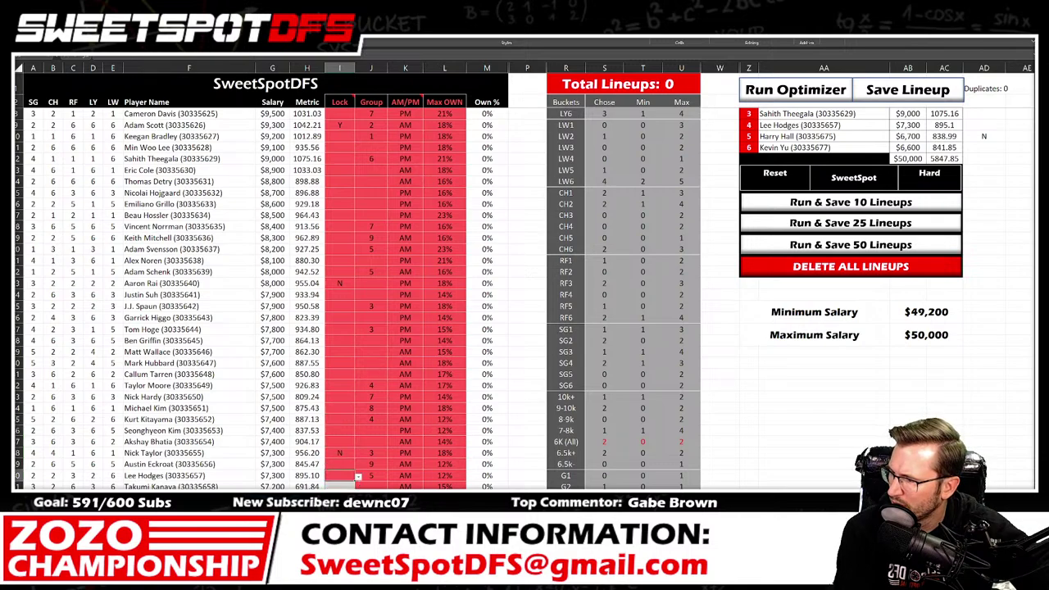
click(340, 488)
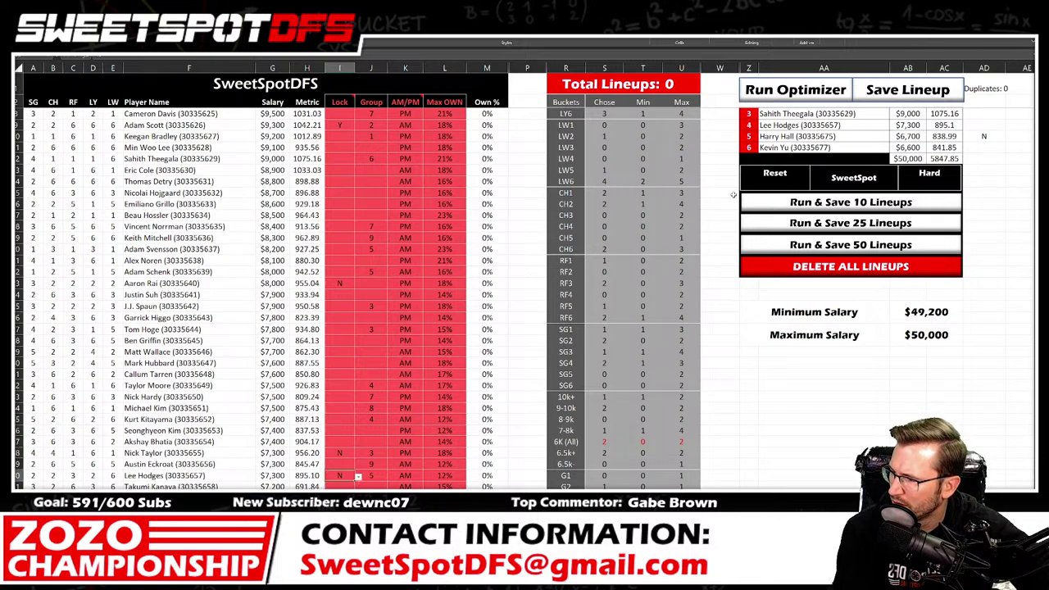
click(823, 97)
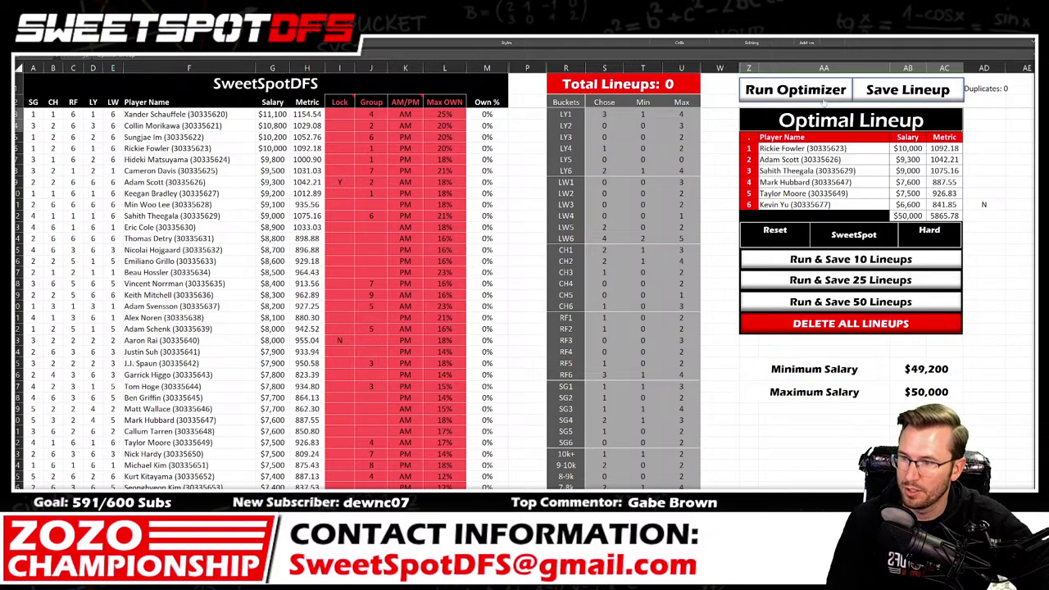
Step: Save the lineup containing Rickie Fowler, Mark Hubbard and Taylor Moore, move its saved row below the last collected Adam Scott lineup, and return to the optimizer sheet
click(904, 91)
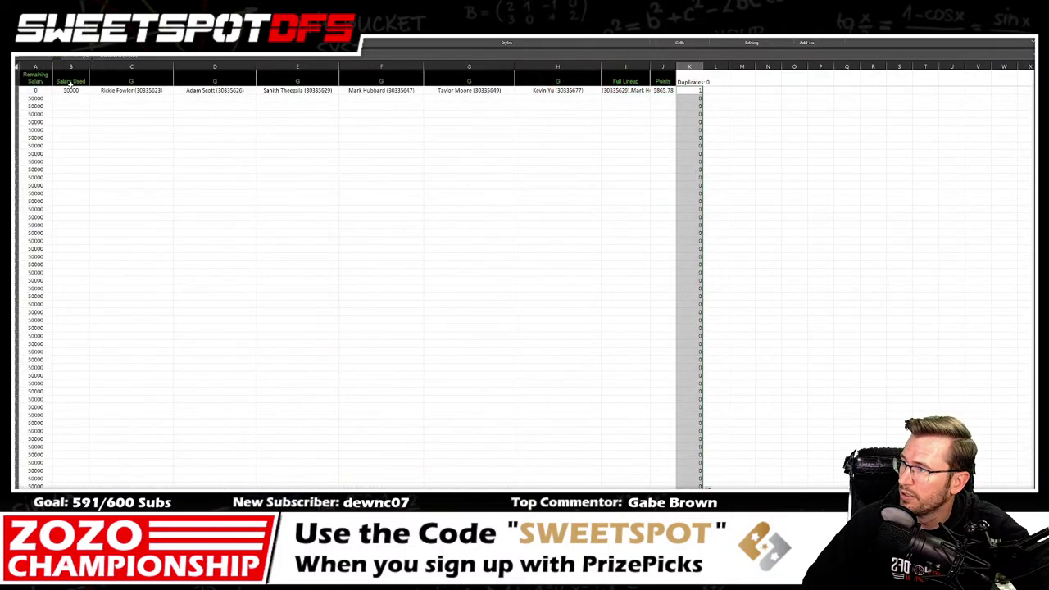
drag(70, 90, 670, 90)
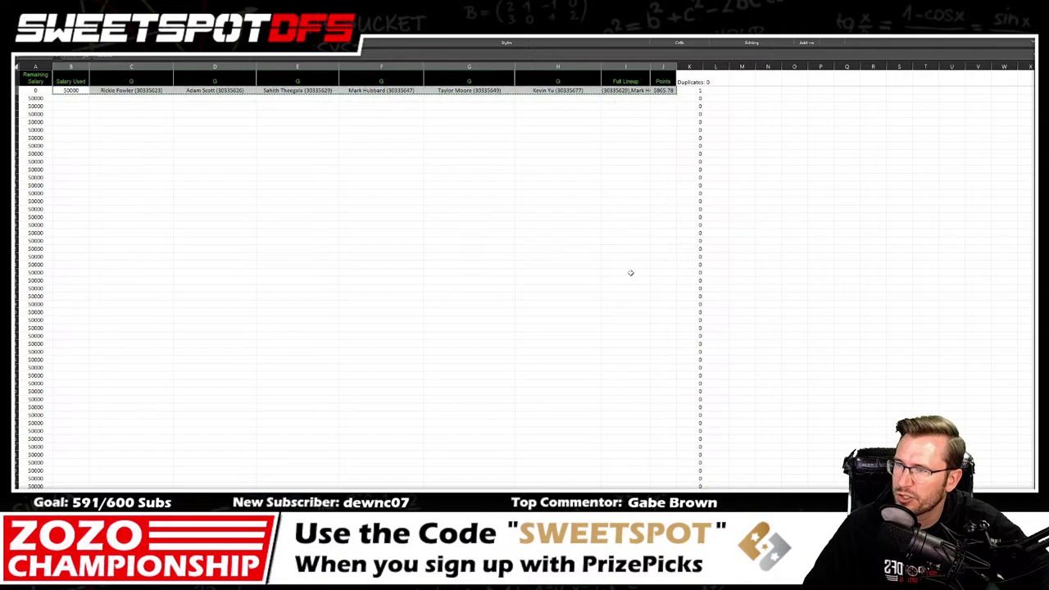
click(359, 487)
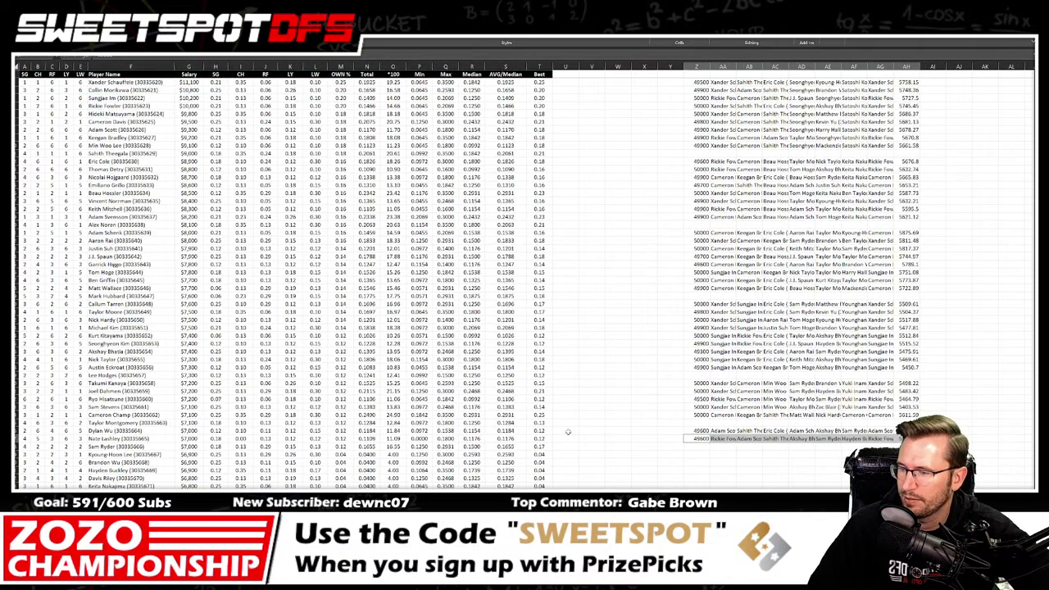
right_click(693, 447)
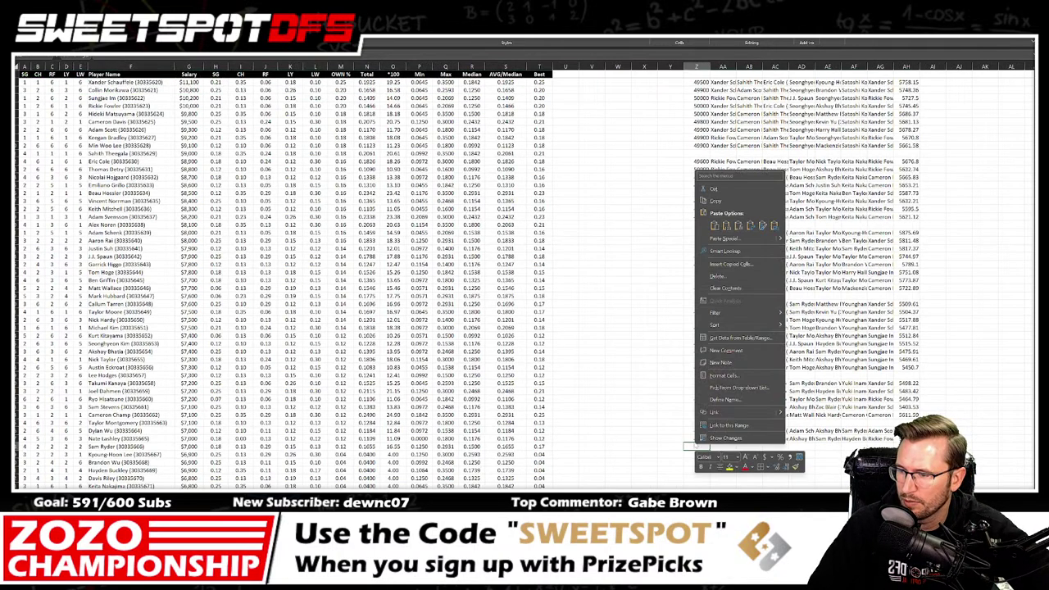
click(737, 225)
key(ctrl+Page_Up)
key(ctrl+Page_Up)
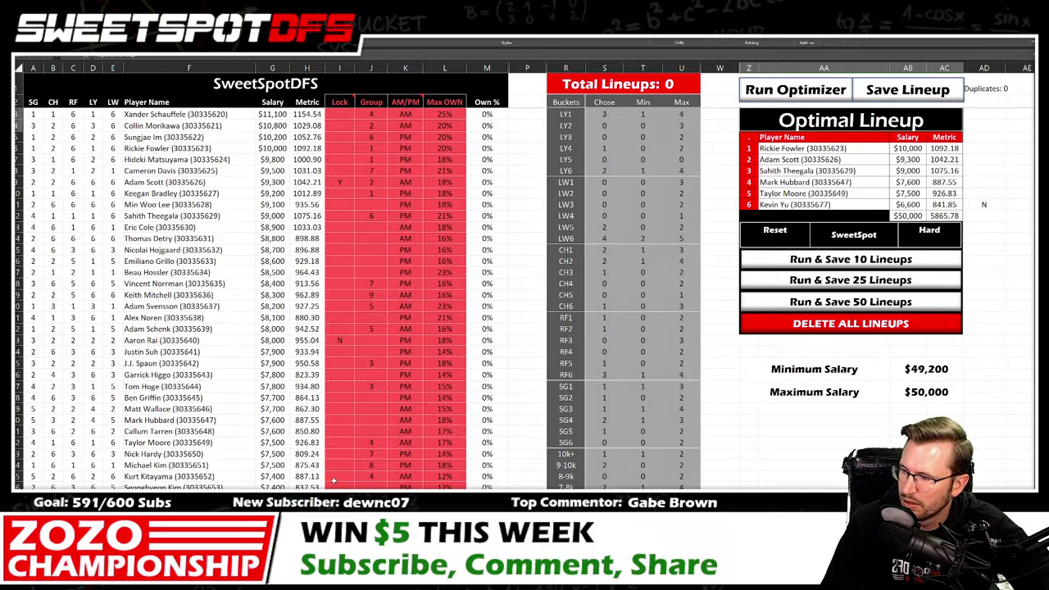
scroll(333, 481, down, 1)
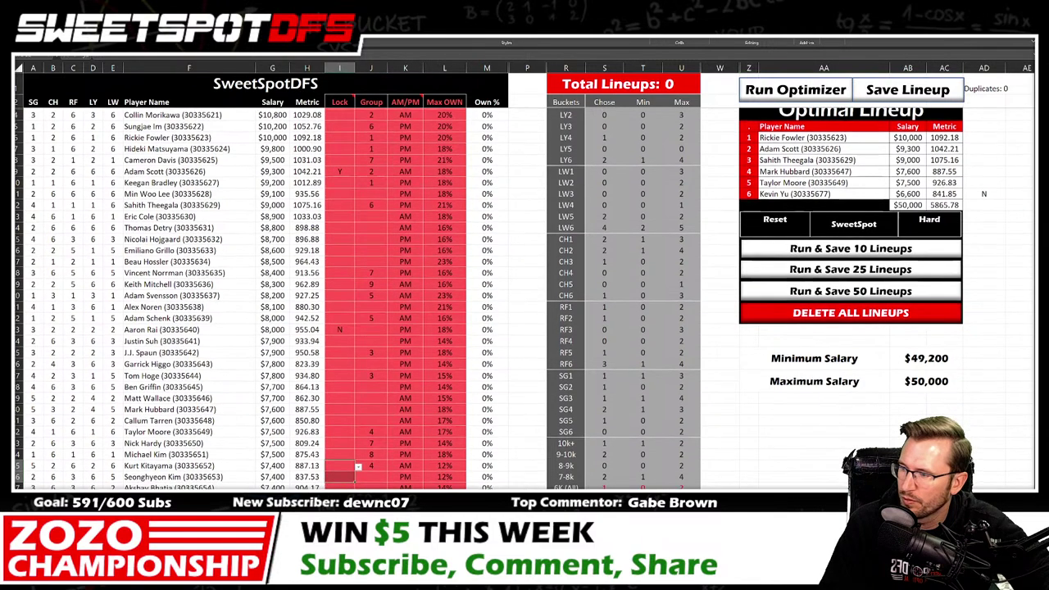
click(358, 432)
click(358, 432)
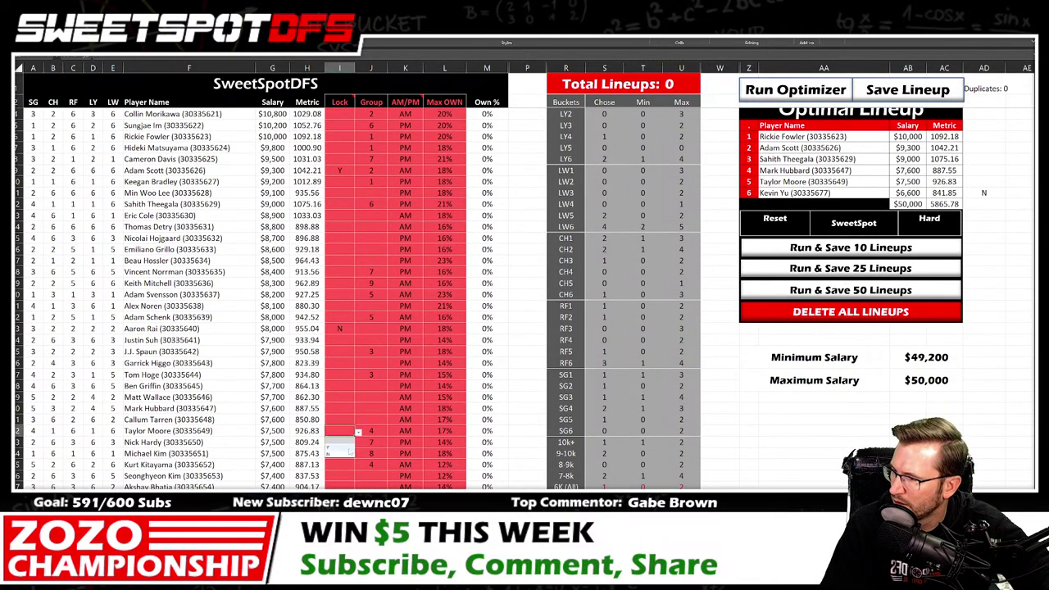
click(338, 455)
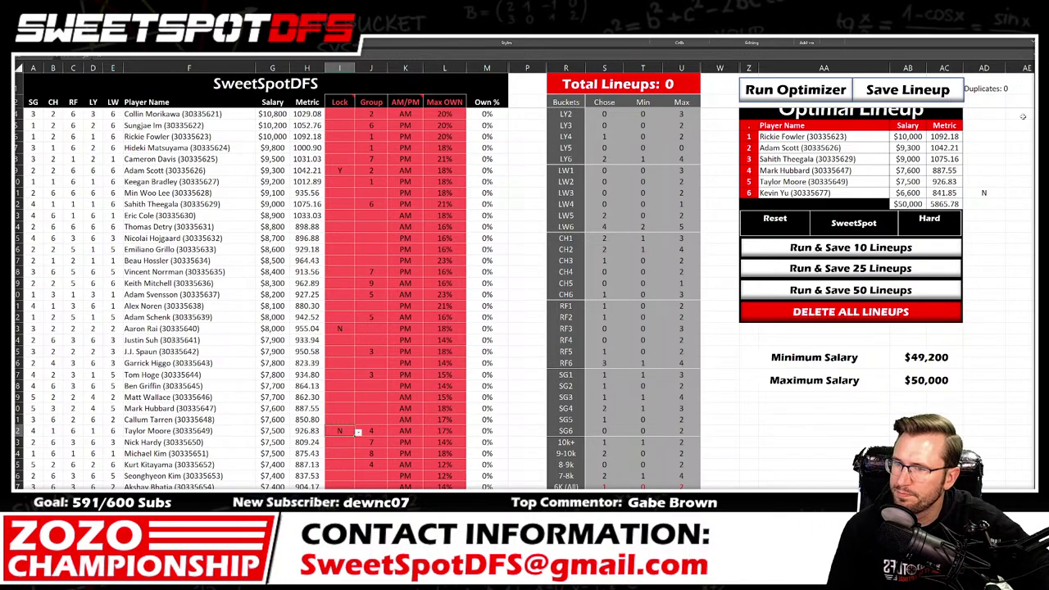
Step: Clear Kevin Yu's Lock value so he is available again and rerun the optimizer
scroll(439, 221, down, 15)
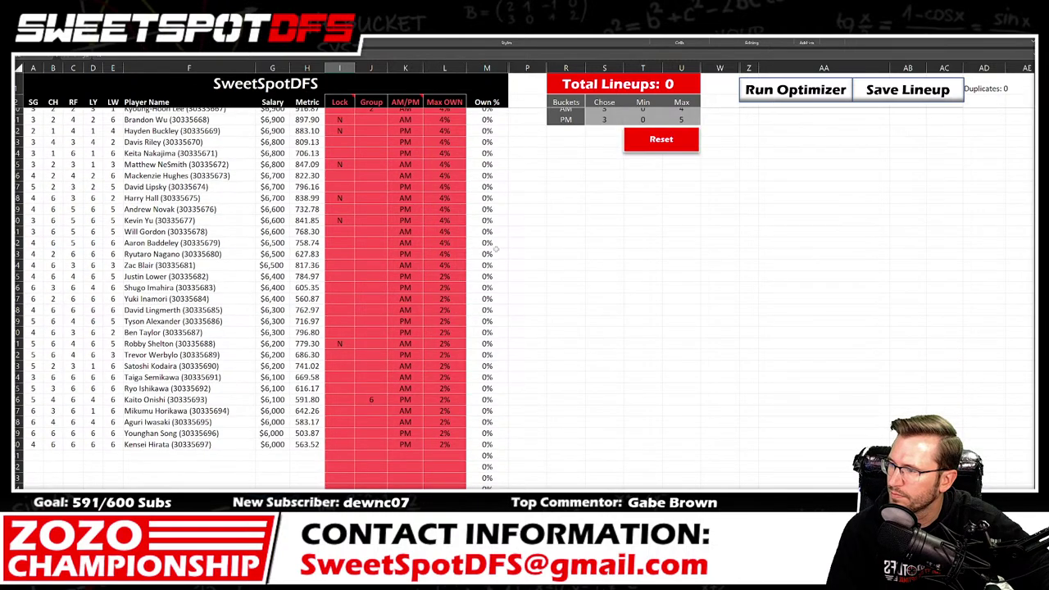
click(341, 221)
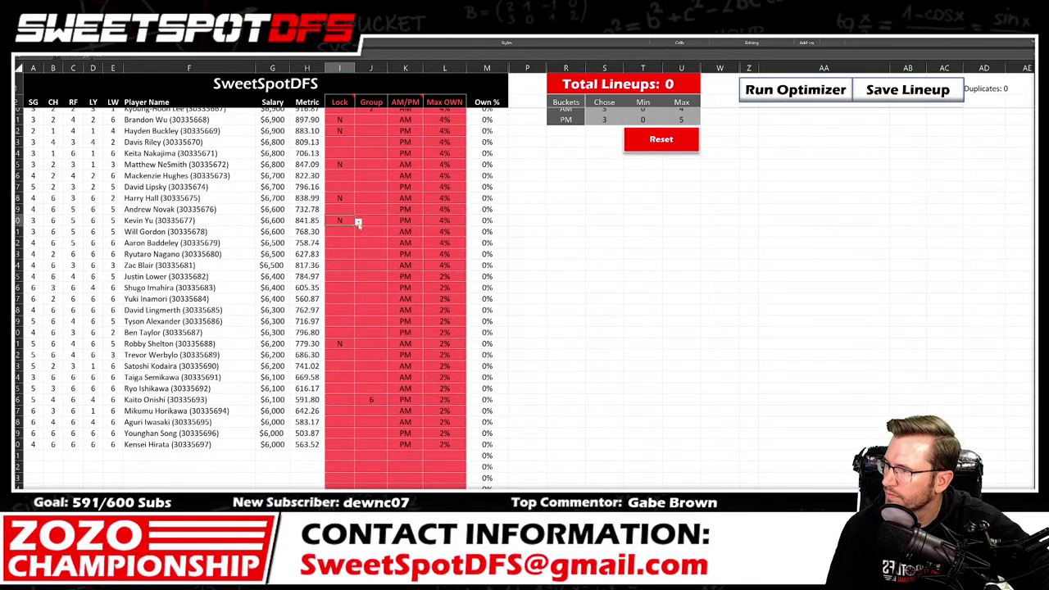
click(359, 221)
click(345, 235)
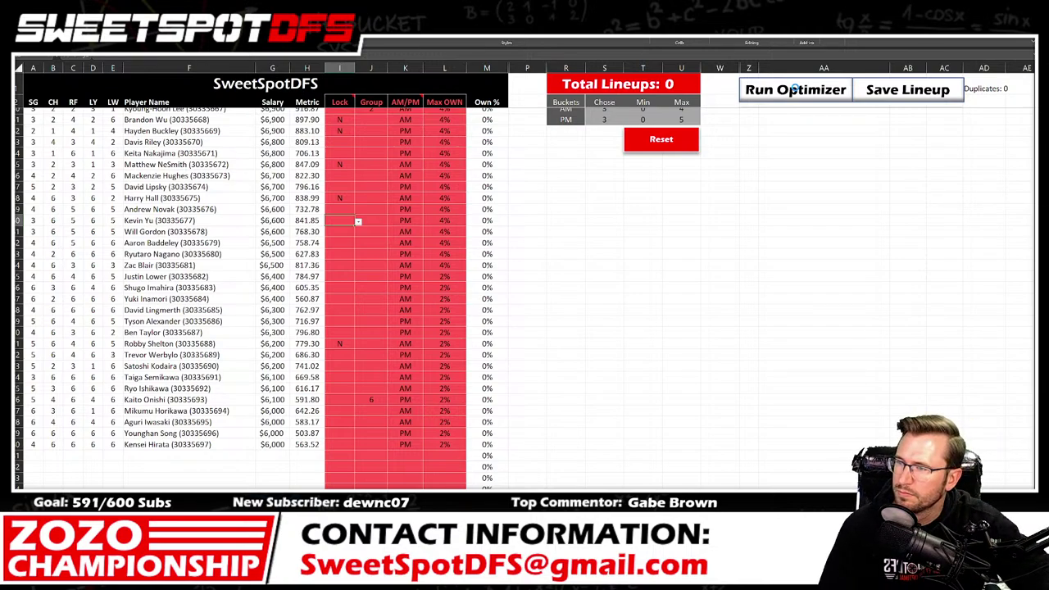
click(795, 89)
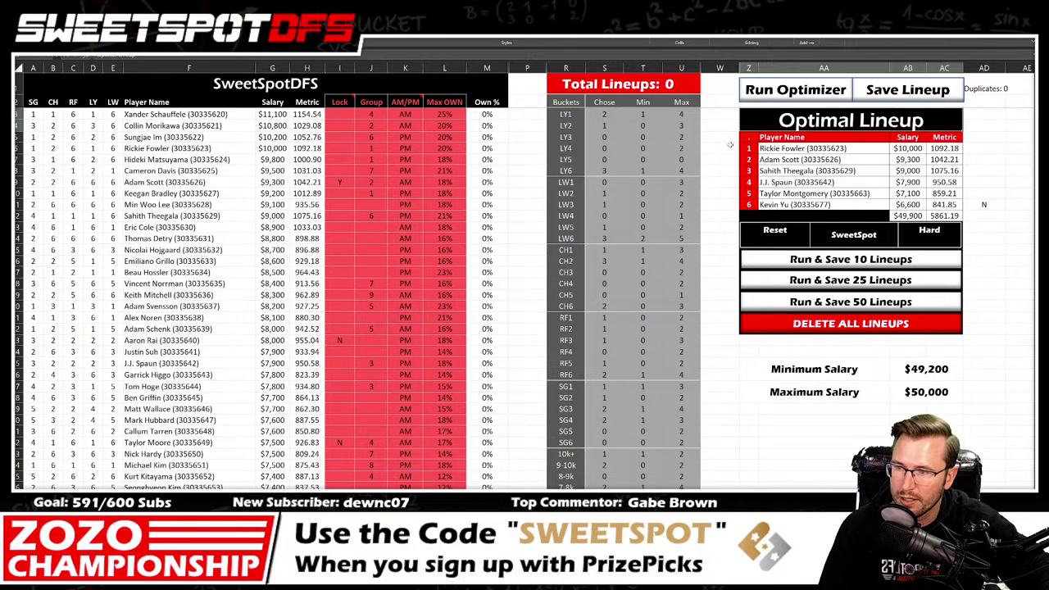
Step: Save the lineup containing J.J. Spaun, Taylor Montgomery and Kevin Yu and move its saved row directly under the Mark Hubbard lineup
click(922, 95)
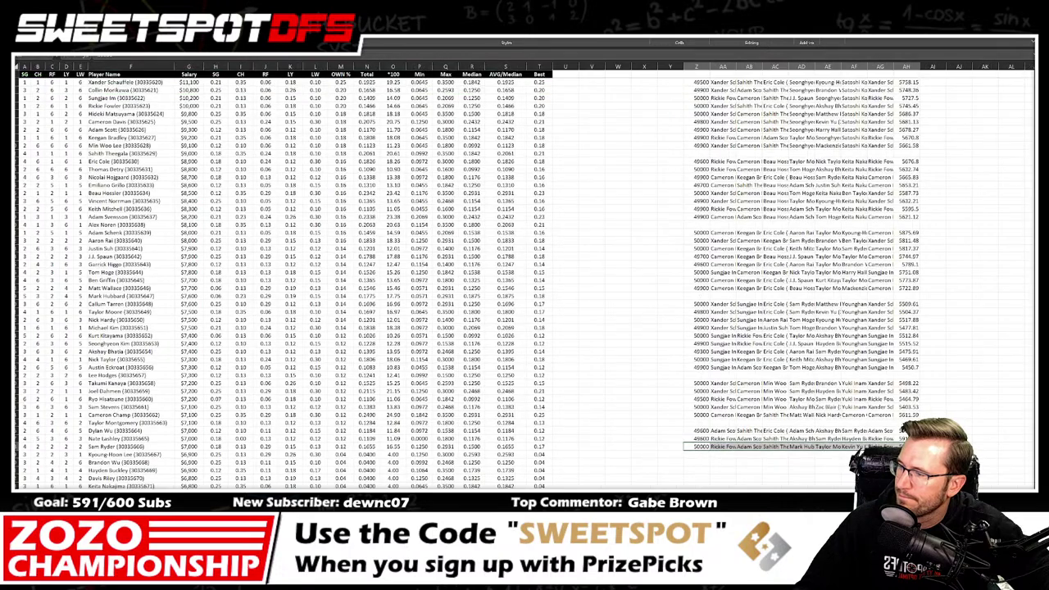
right_click(695, 459)
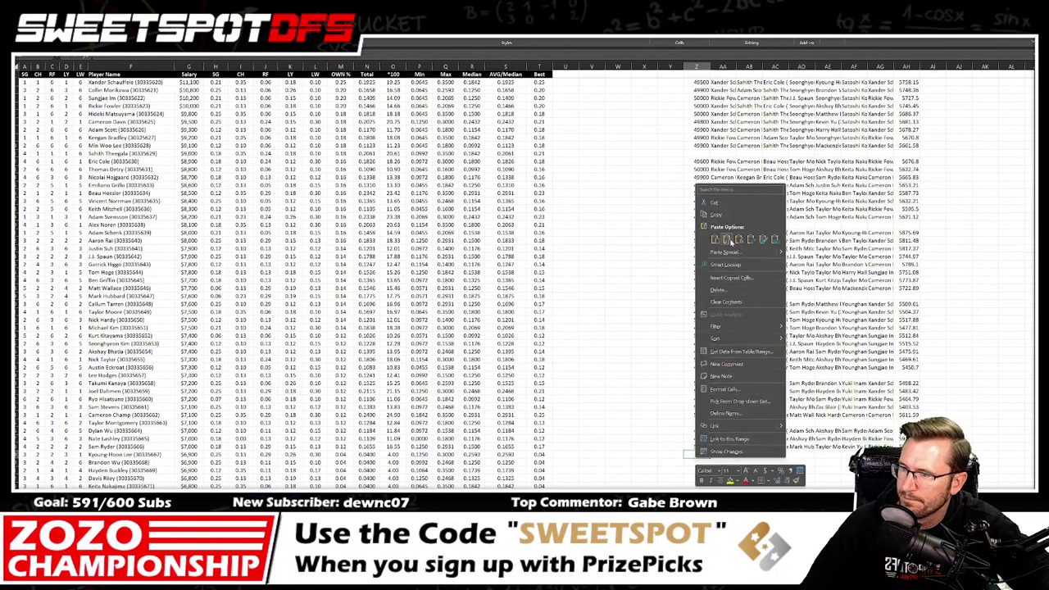
click(737, 278)
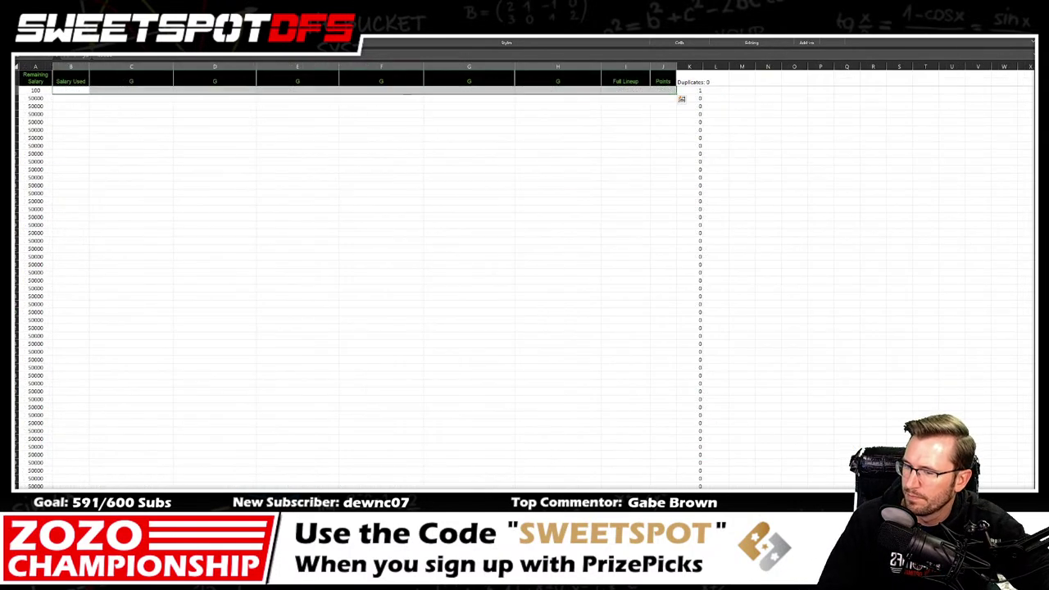